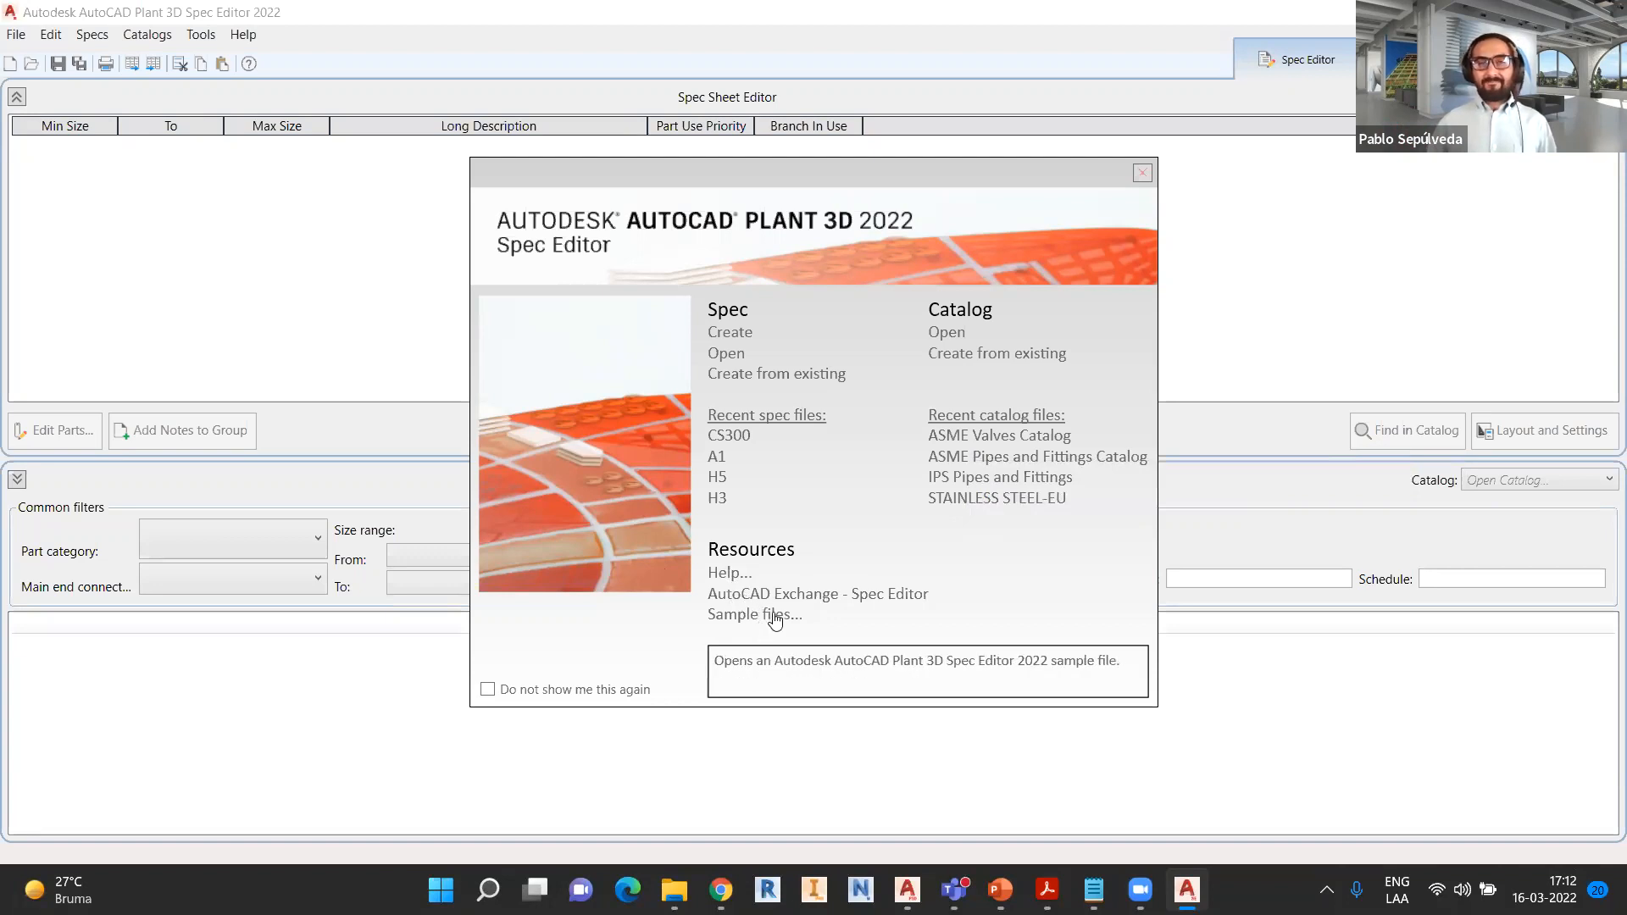
- Start creating a new spec and enter A4 as its name
click(739, 333)
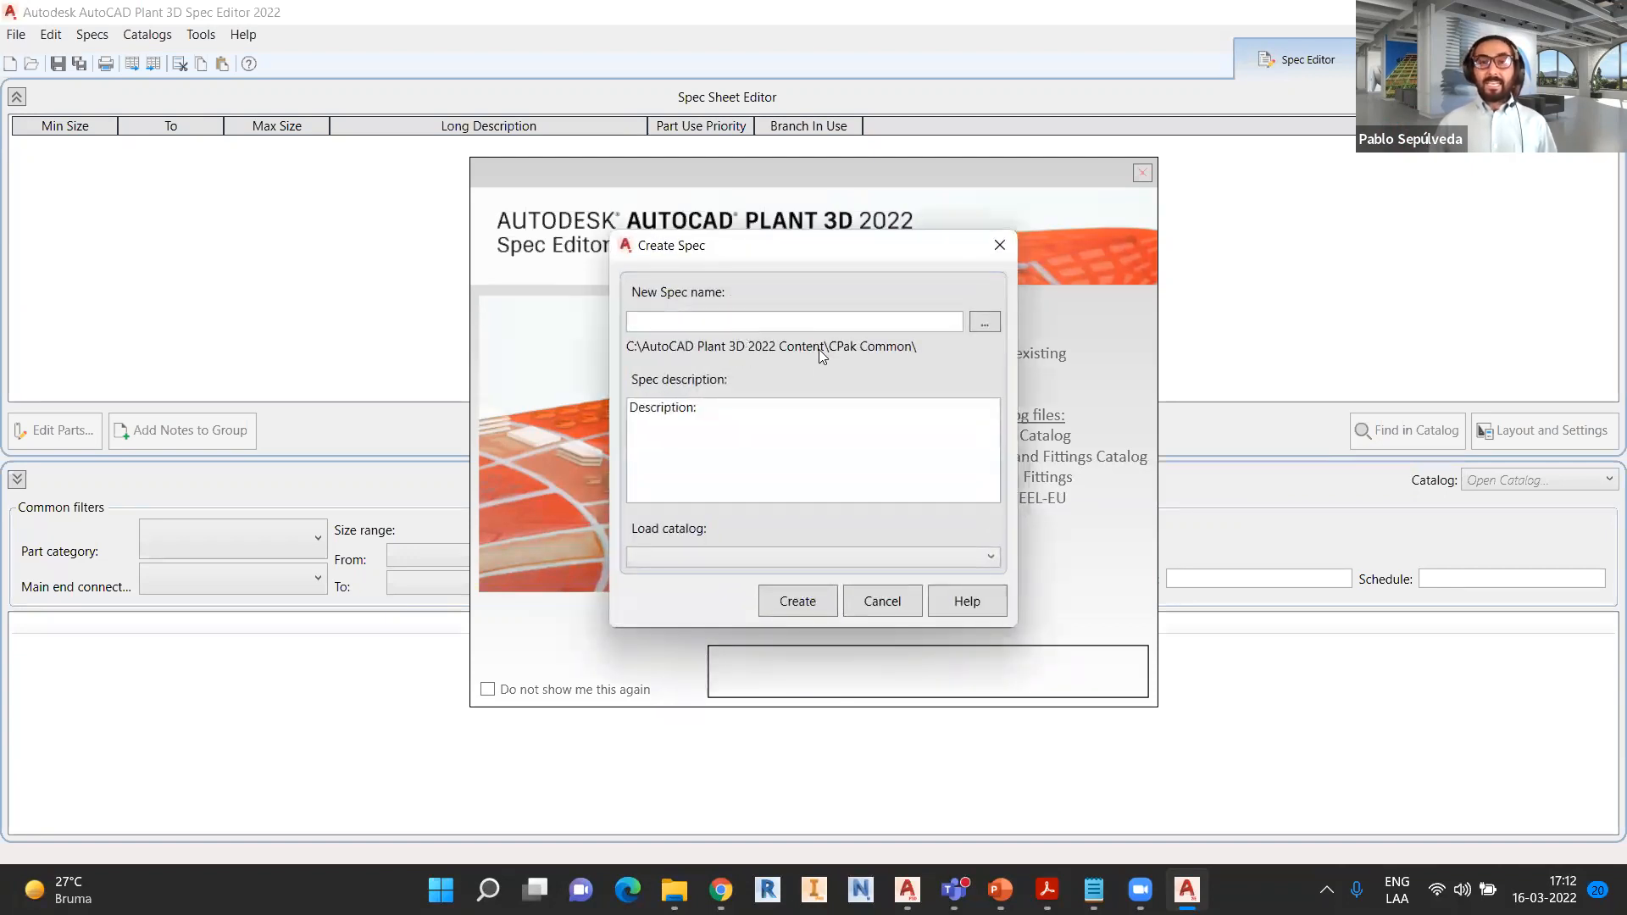
click(778, 322)
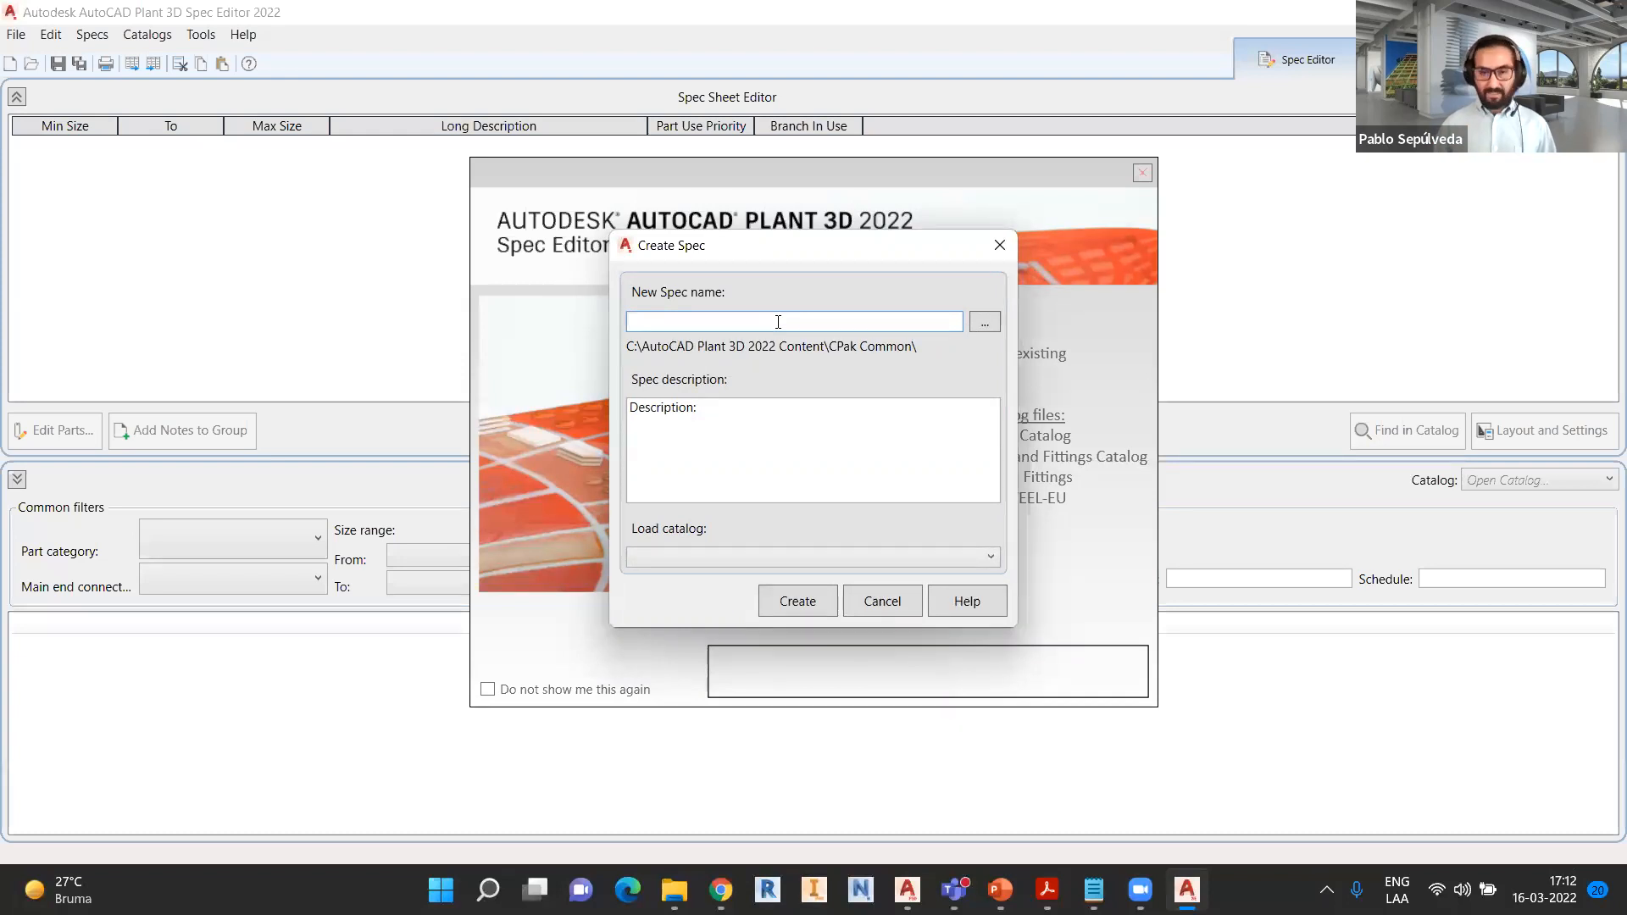
text(A)
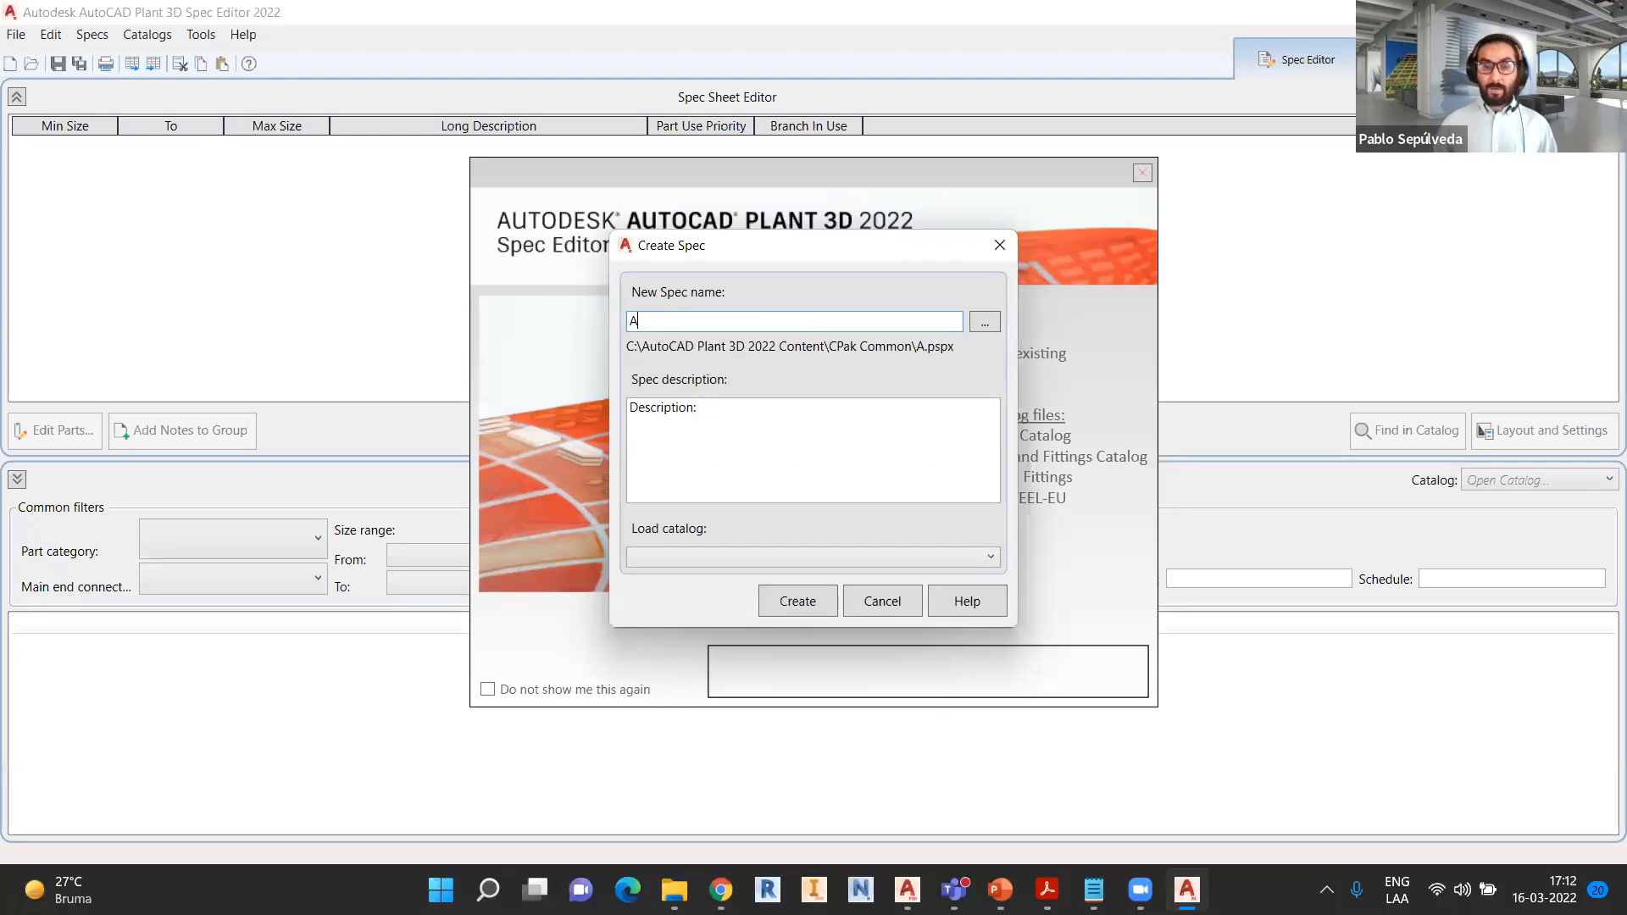
text(4)
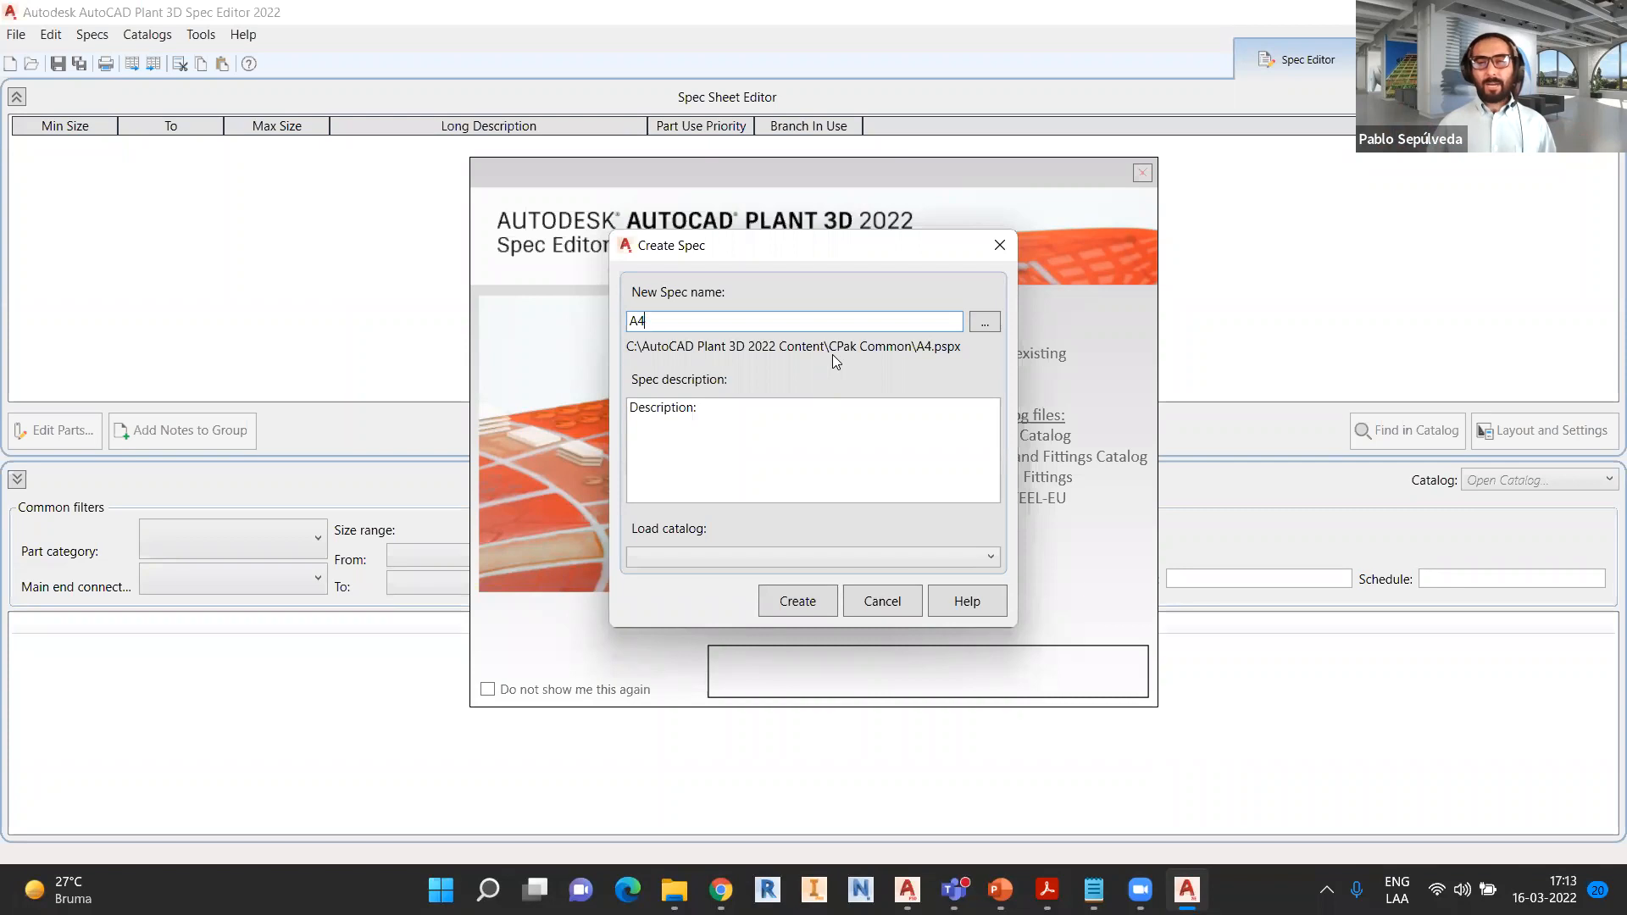
- Browse for the spec's save location and examine the folders and spec files in CPak Common
click(985, 325)
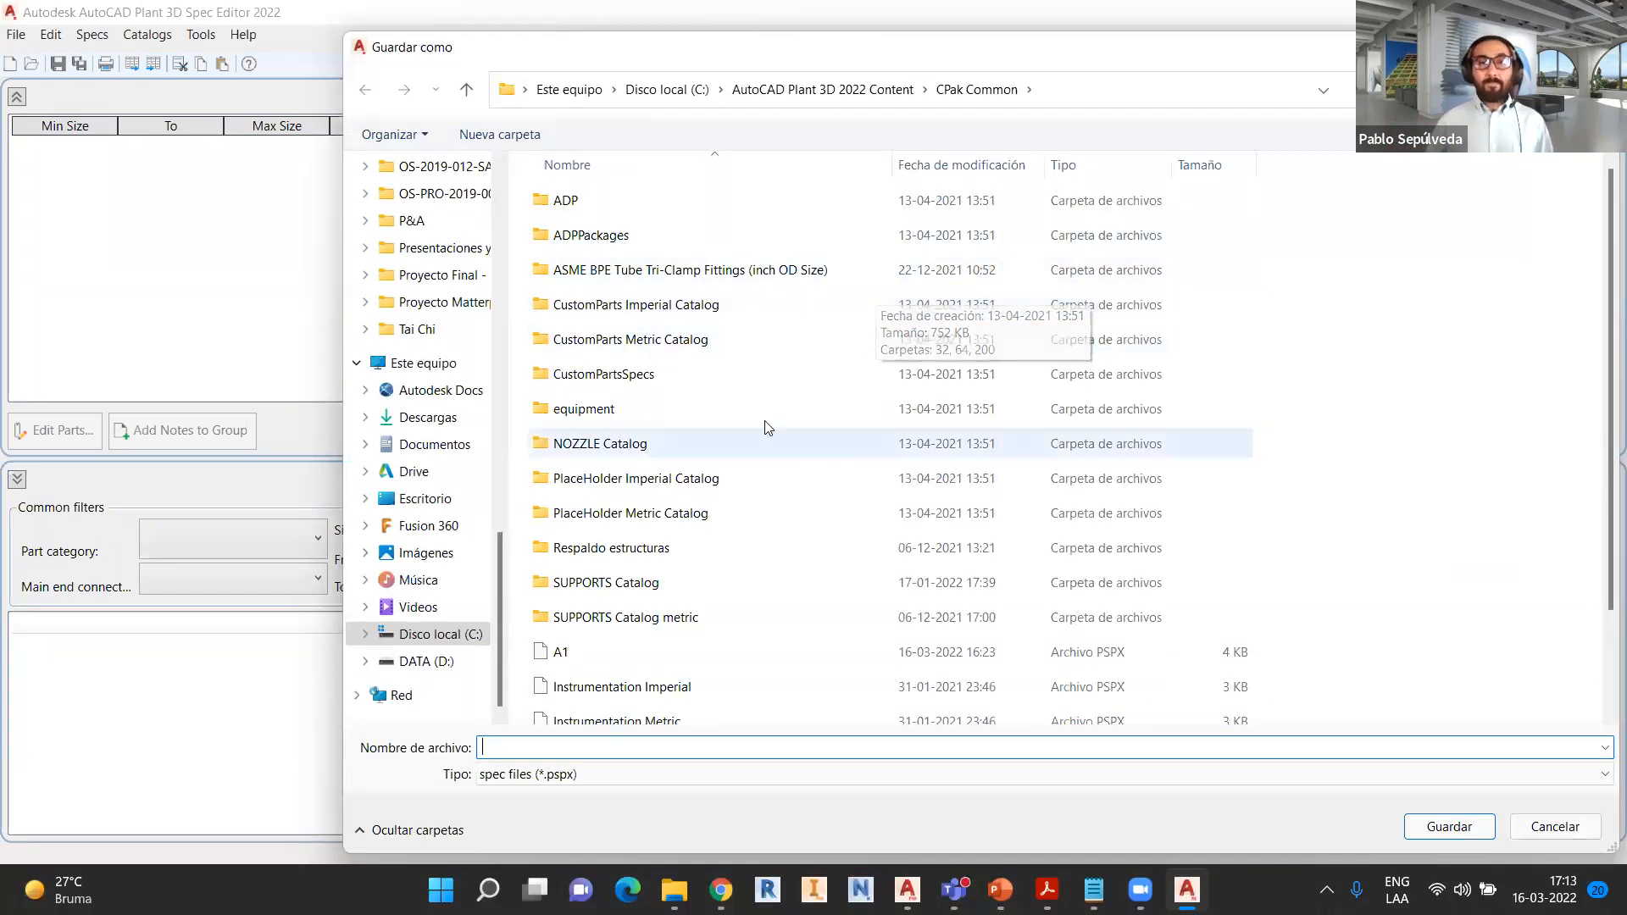
click(684, 347)
click(667, 381)
click(646, 412)
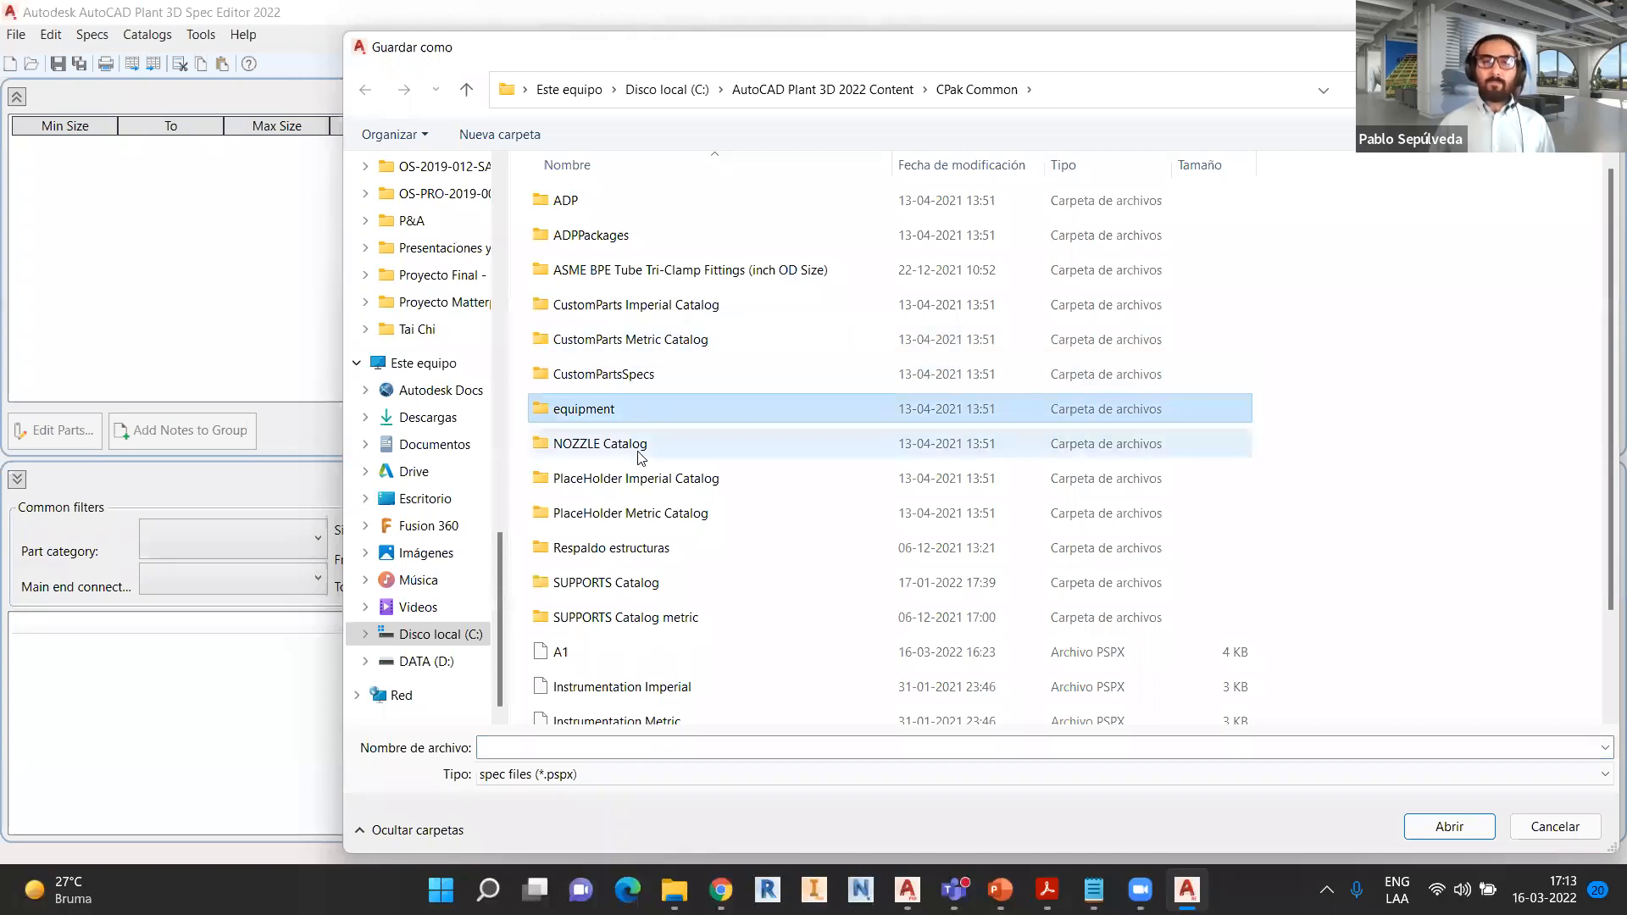
click(641, 454)
scroll(758, 475, down, 1)
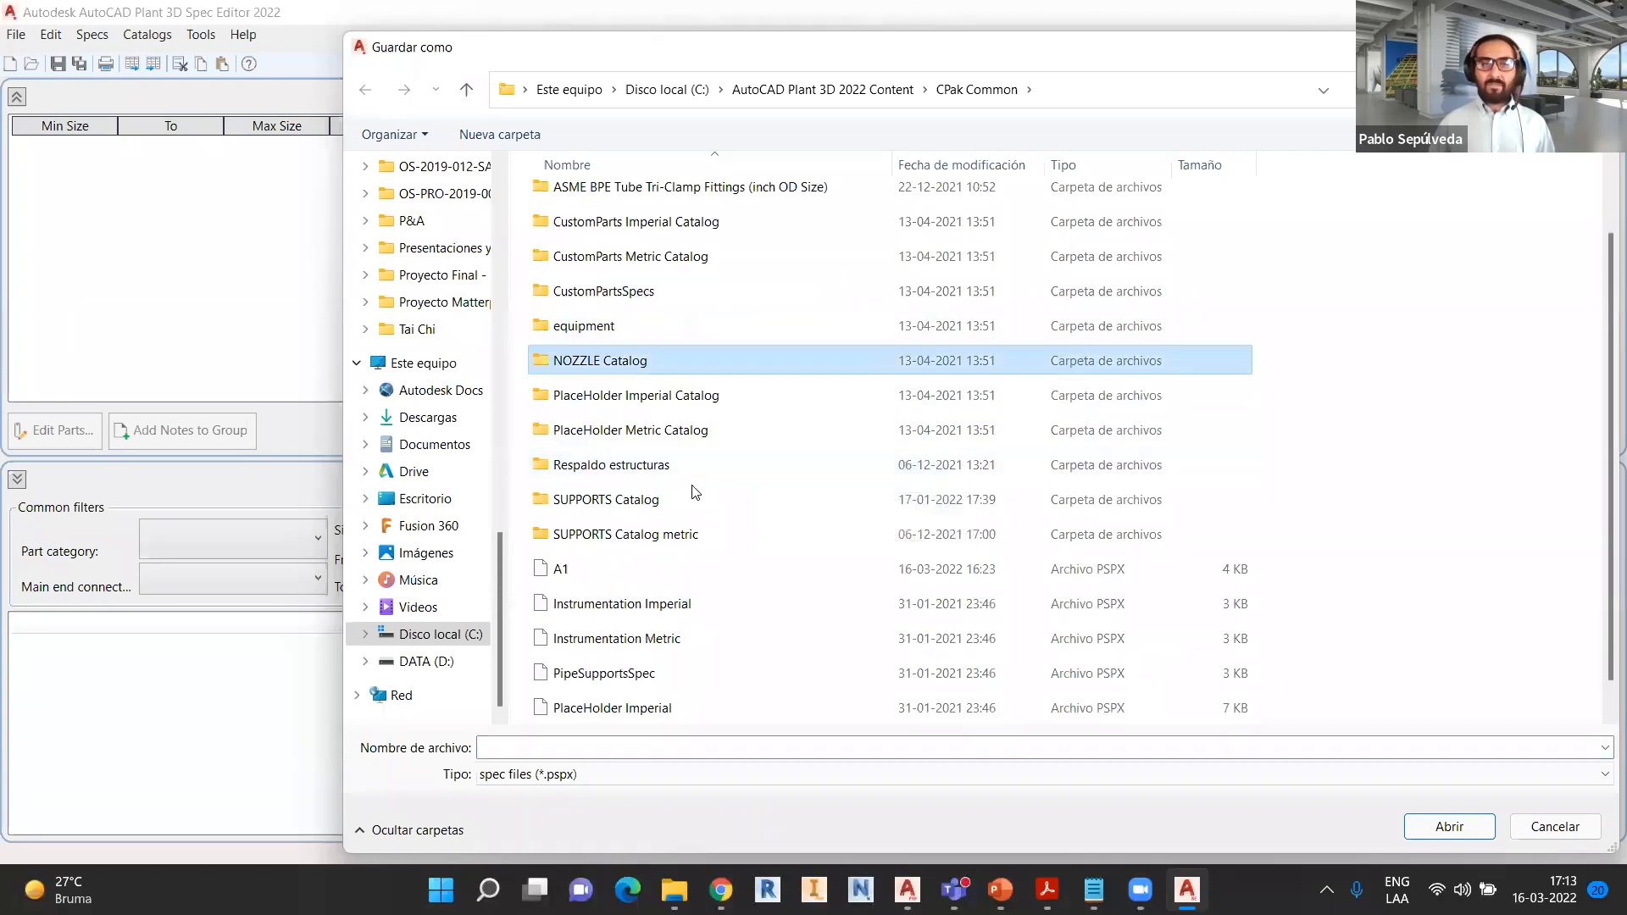
click(678, 509)
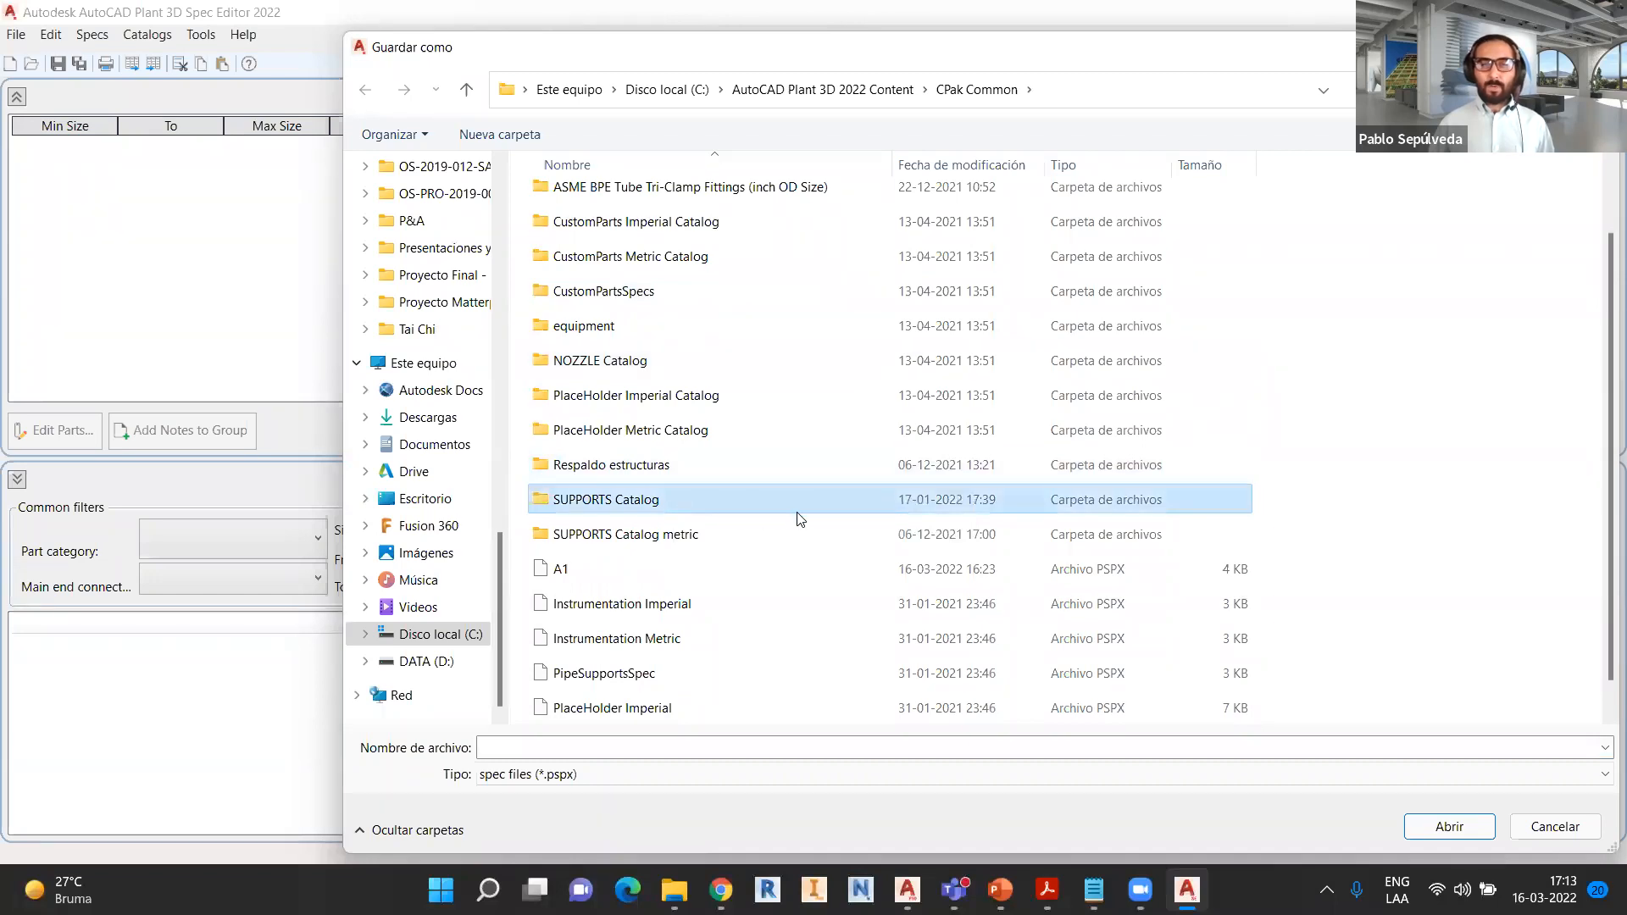
scroll(788, 518, down, 1)
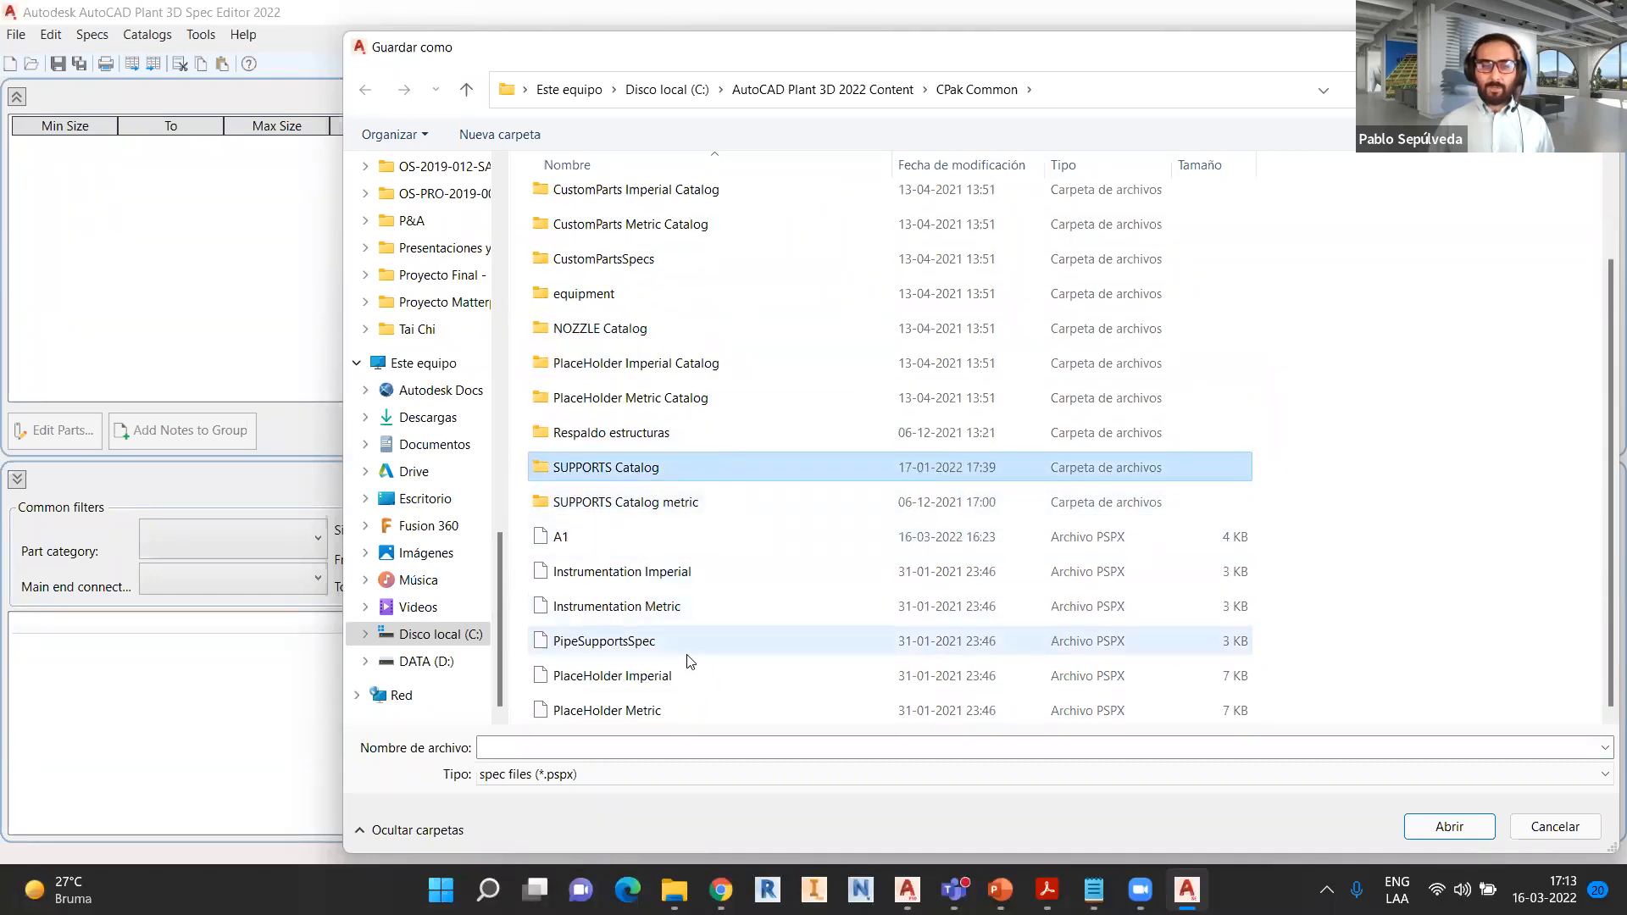
click(644, 641)
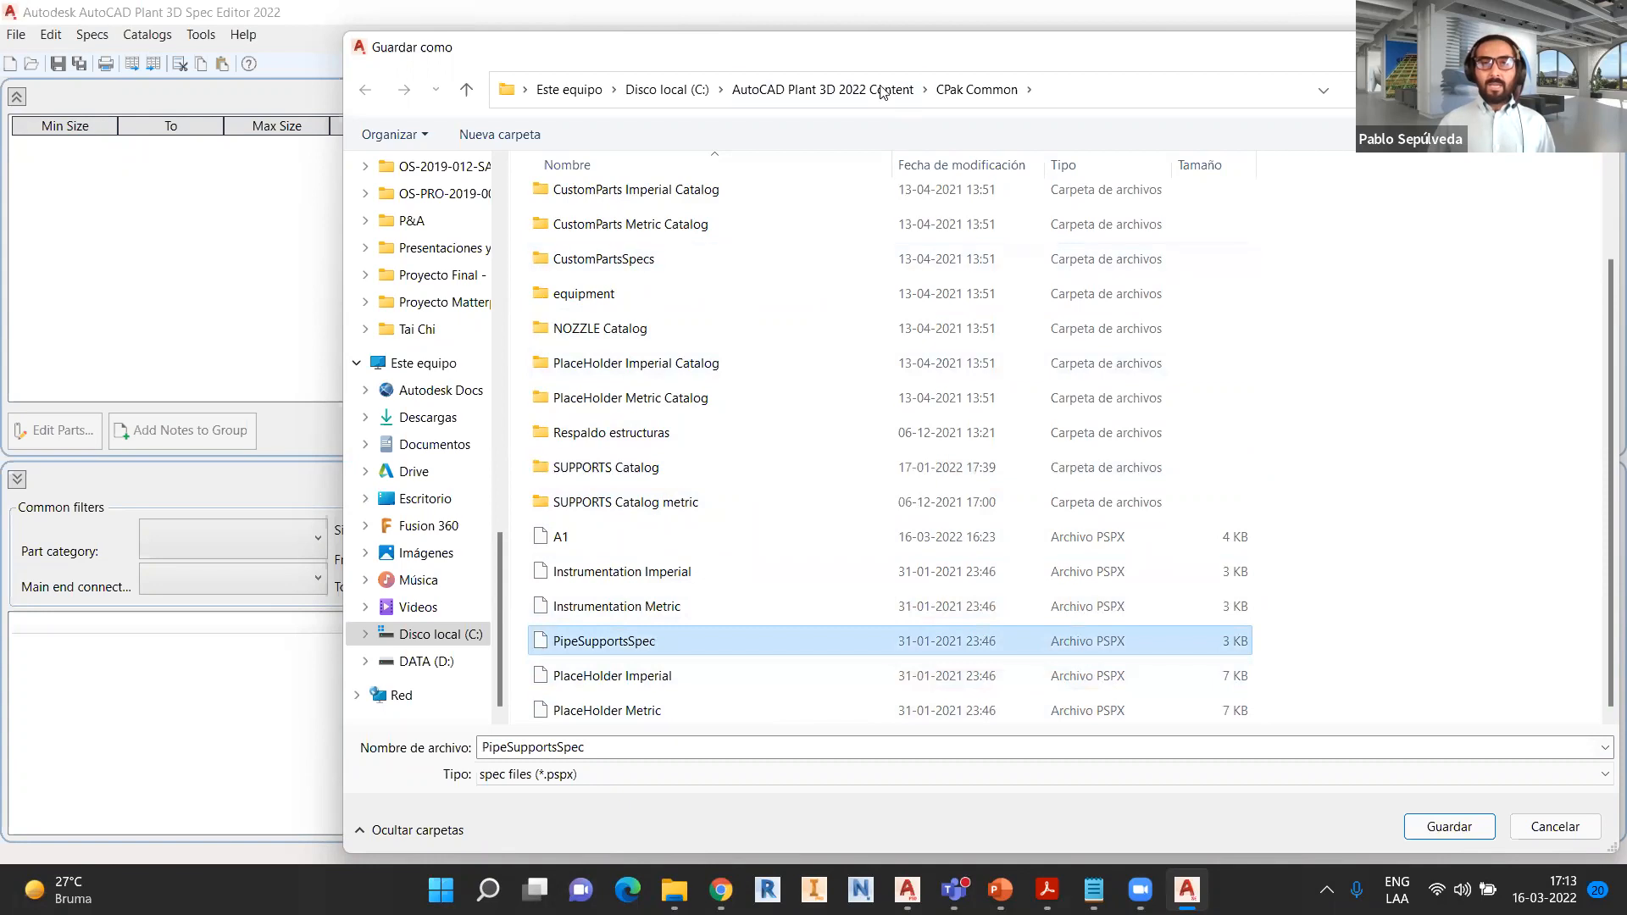
- Create a folder named Cpak EJEMPLO inside AutoCAD Plant 3D 2022 Content and choose it as the spec's save location
click(826, 91)
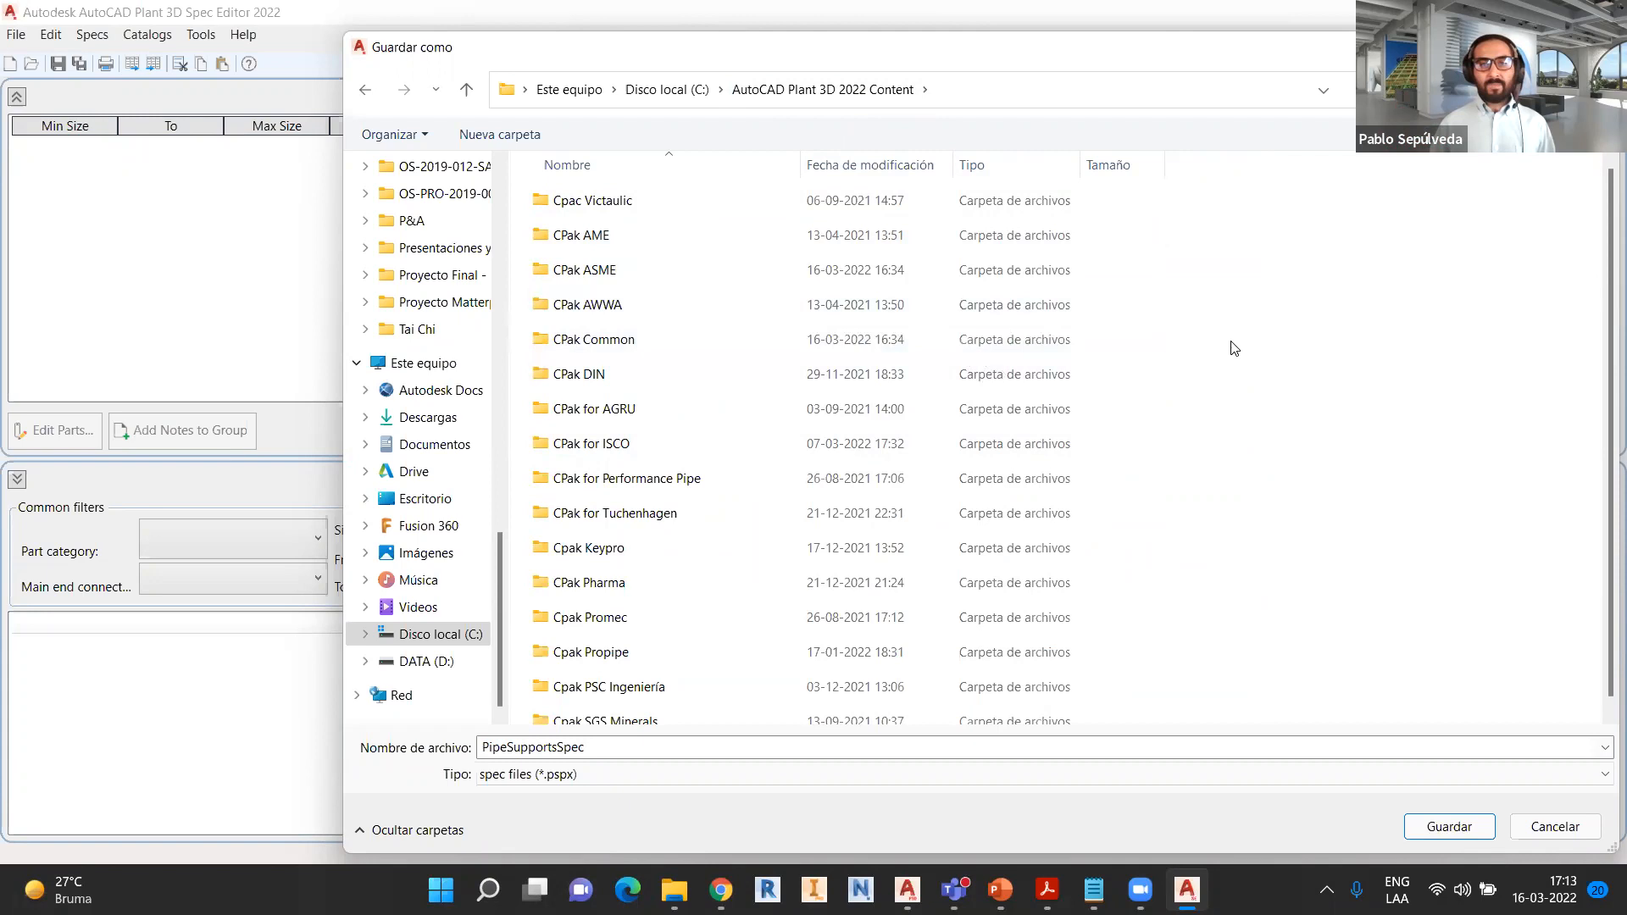
right_click(1170, 337)
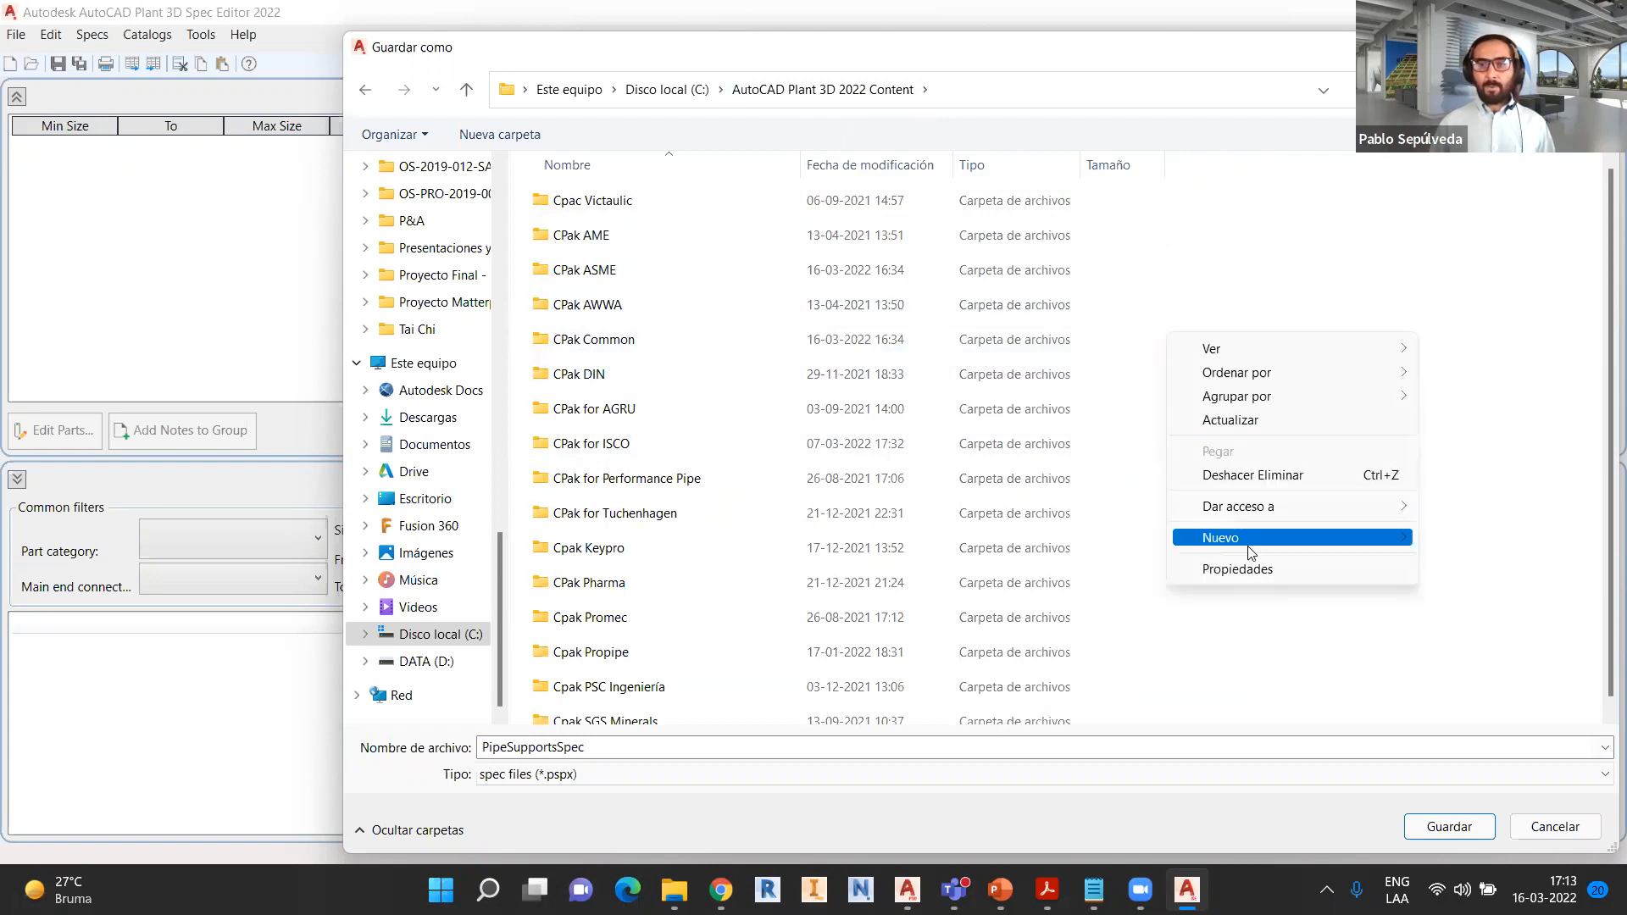
mouse_move(1249, 540)
click(1066, 542)
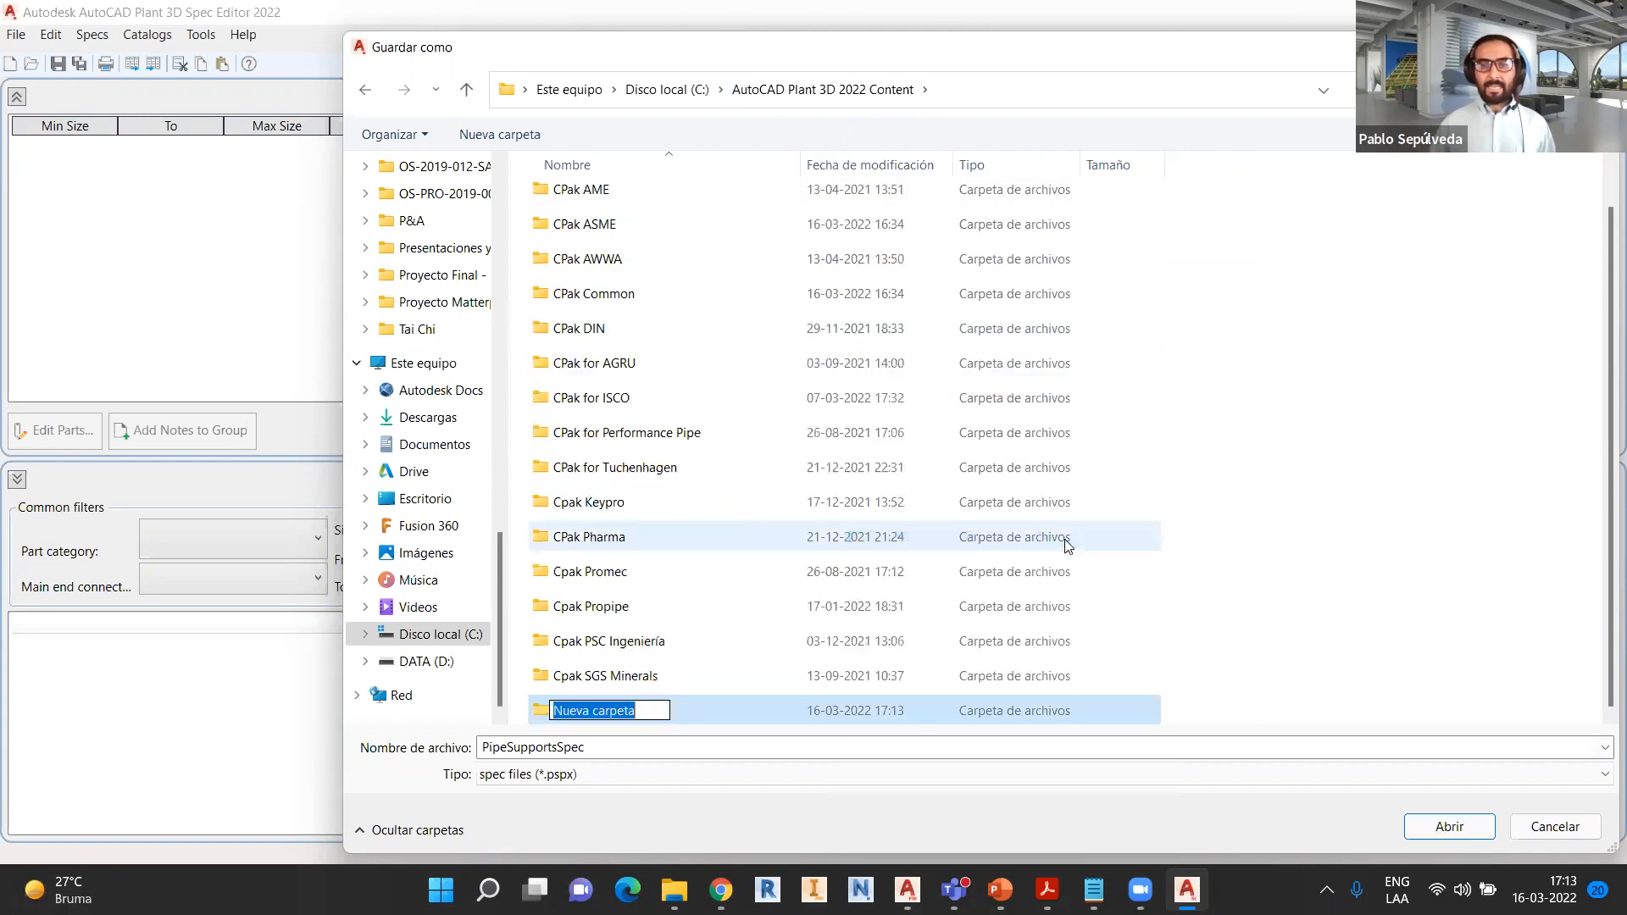
text(C)
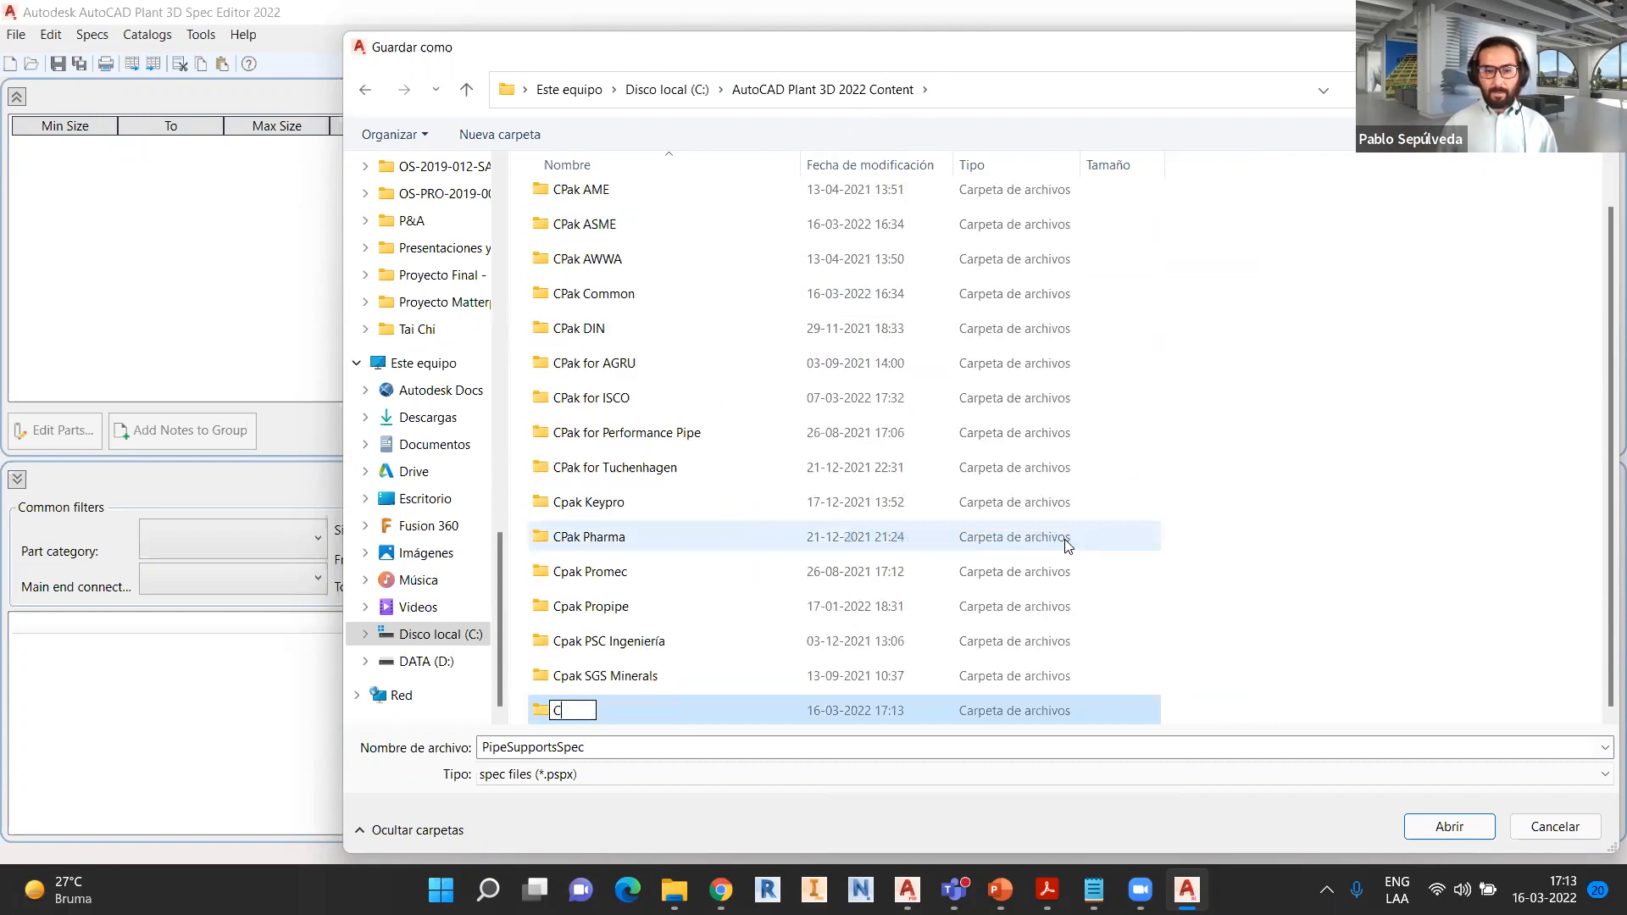
text(pa)
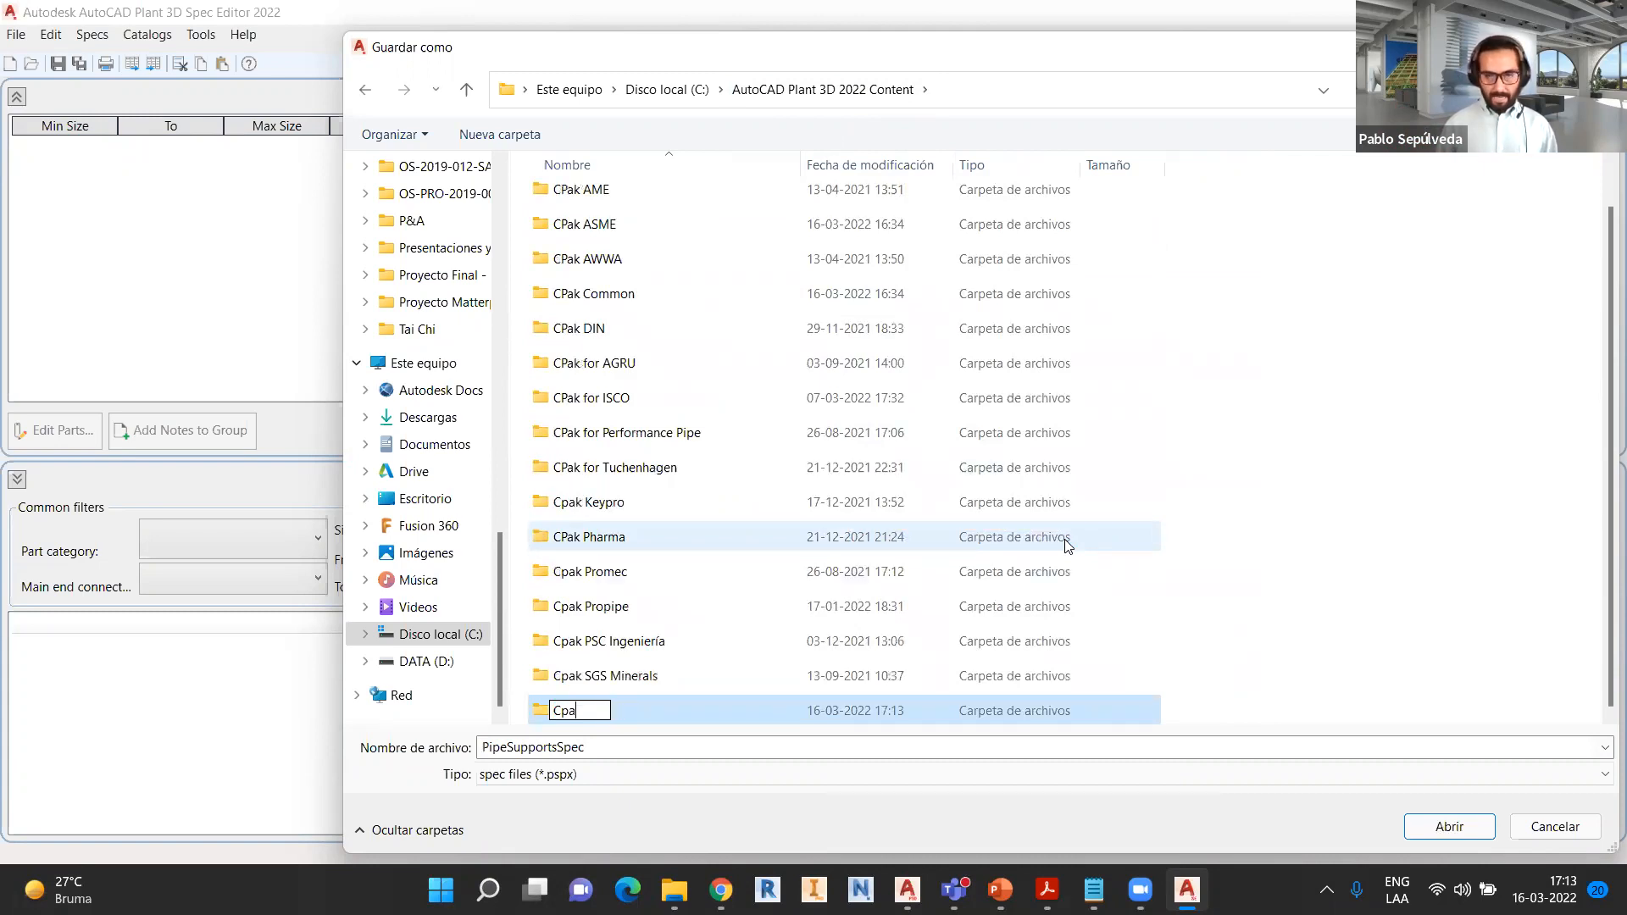
text(k EJEMPLO)
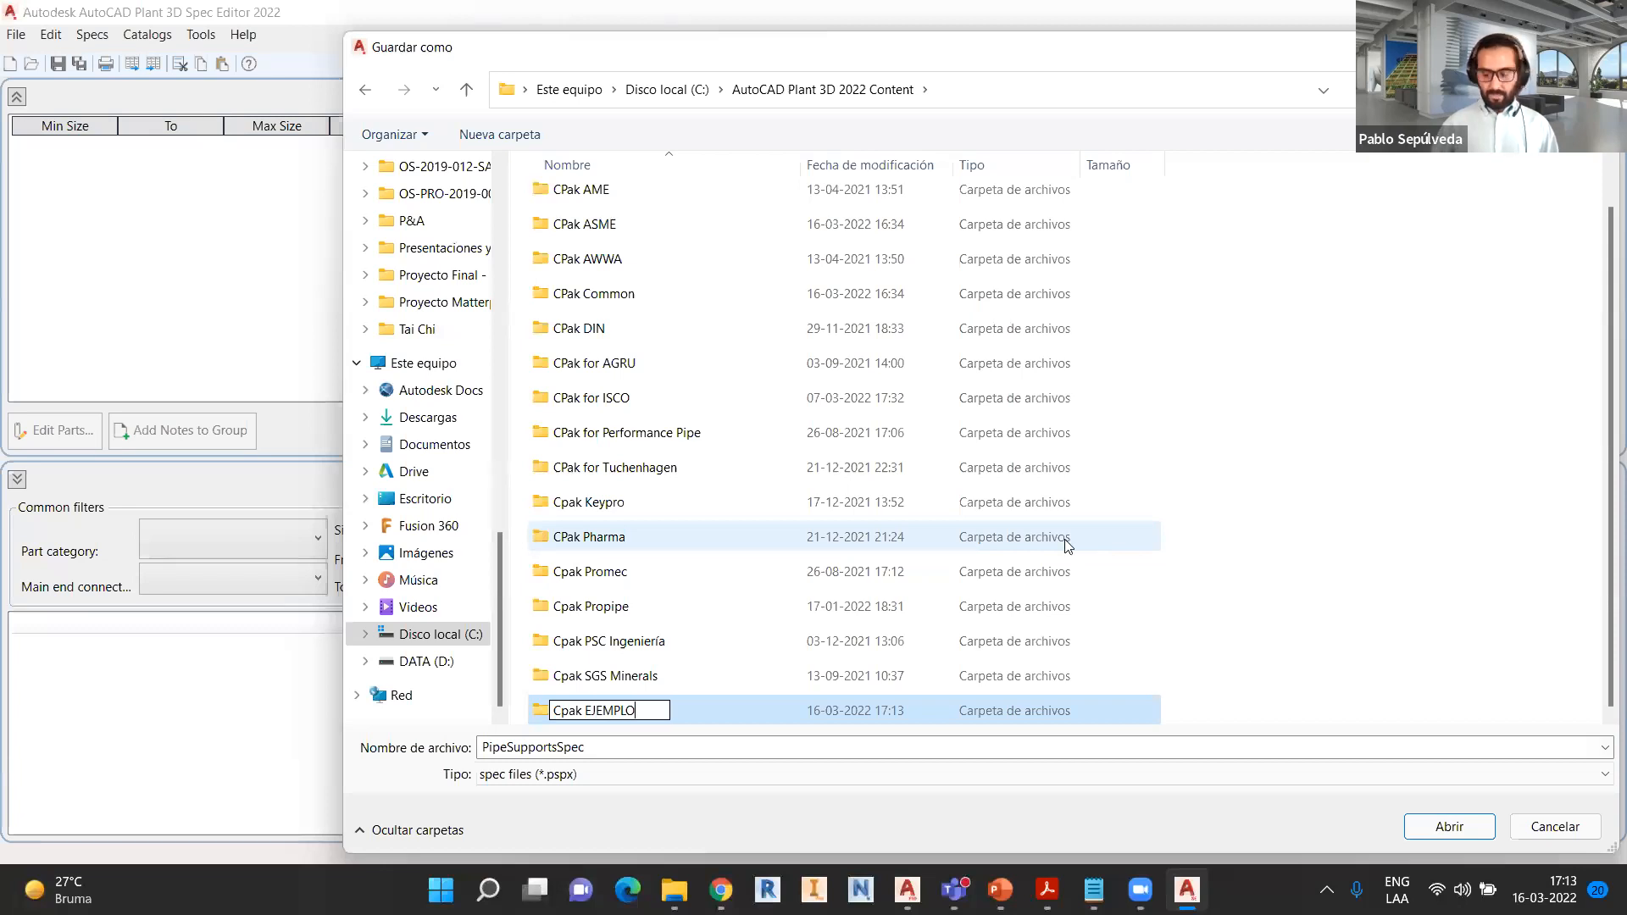
key(Return)
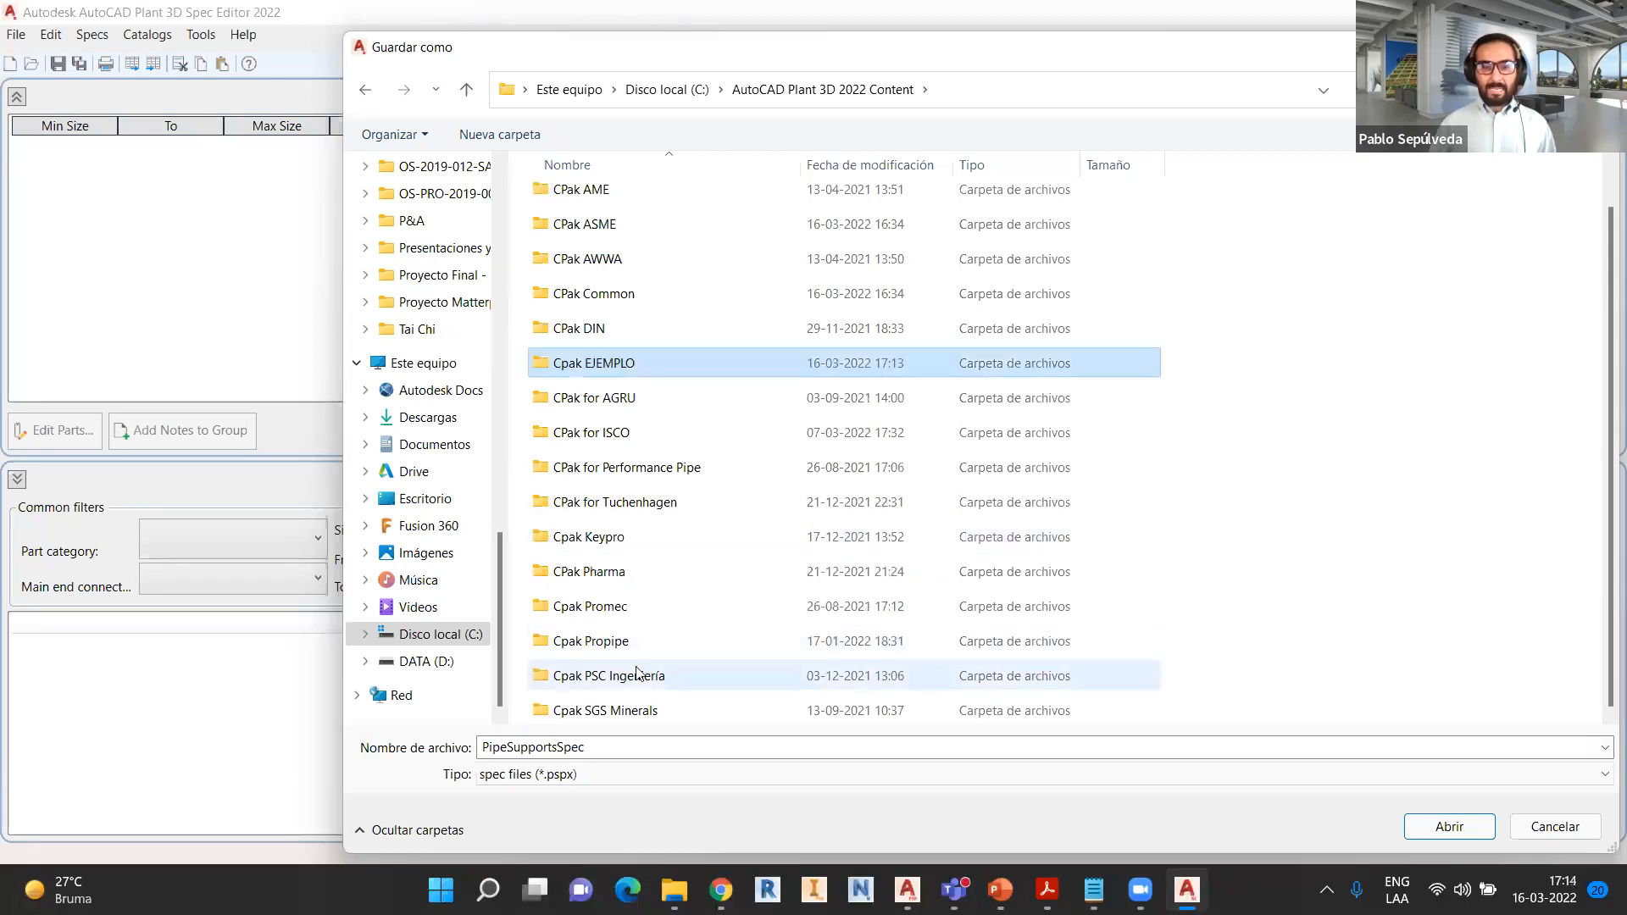
double_click(611, 371)
click(1451, 826)
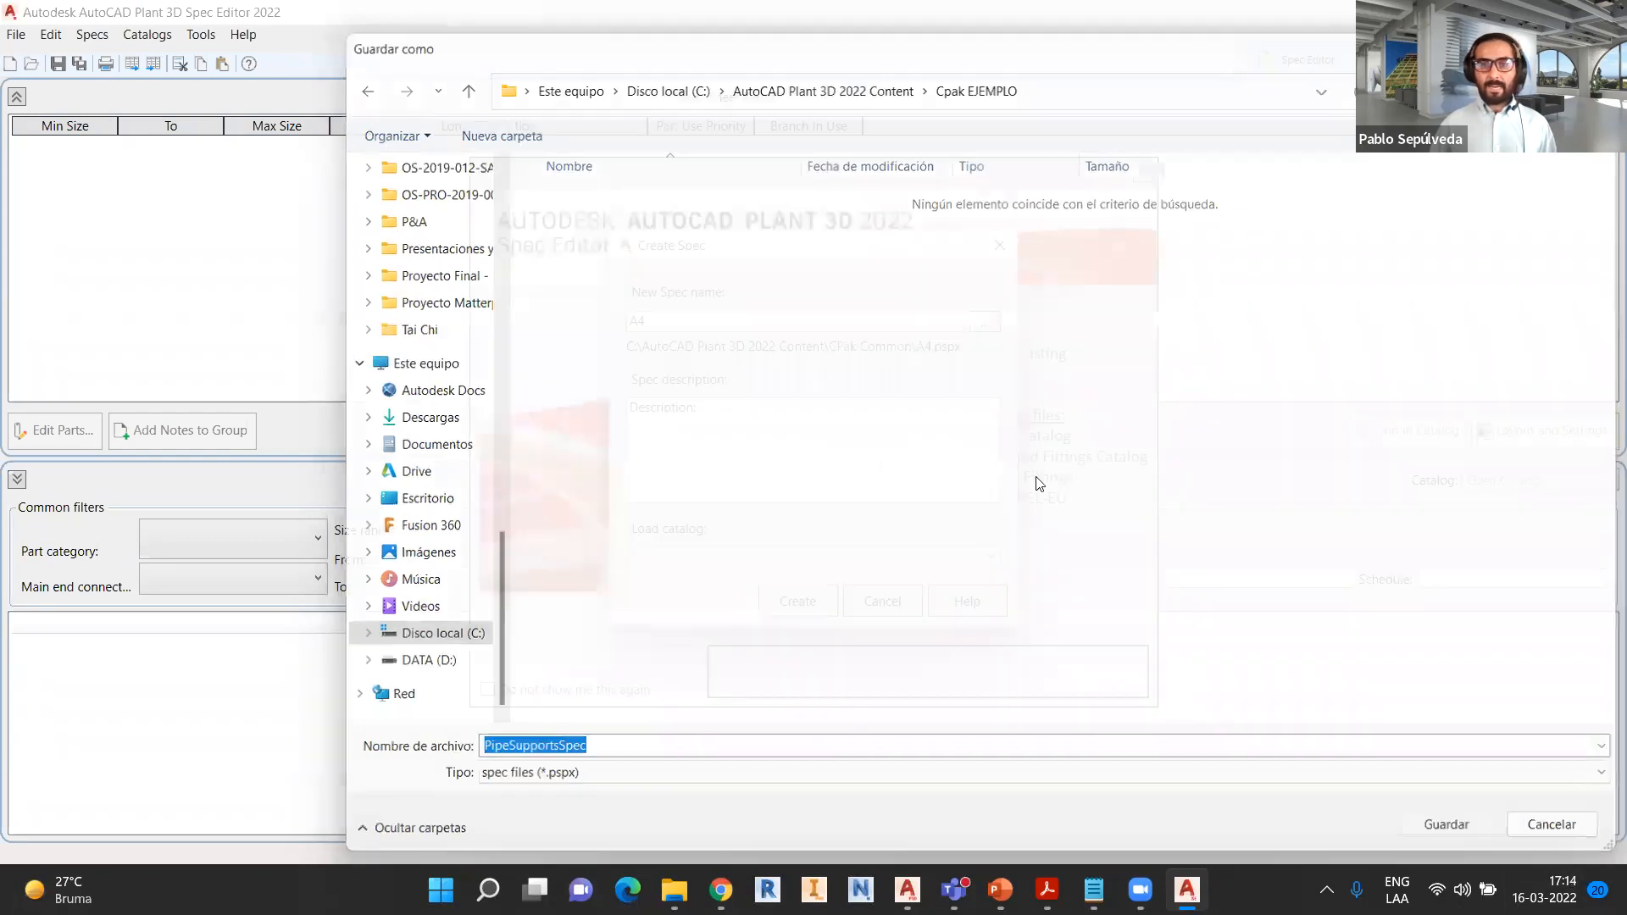
- Replace the PipeSupportsSpec.pspx file name in the new spec's path with A4, keeping the Cpak EJEMPLO folder
drag(827, 320, 986, 327)
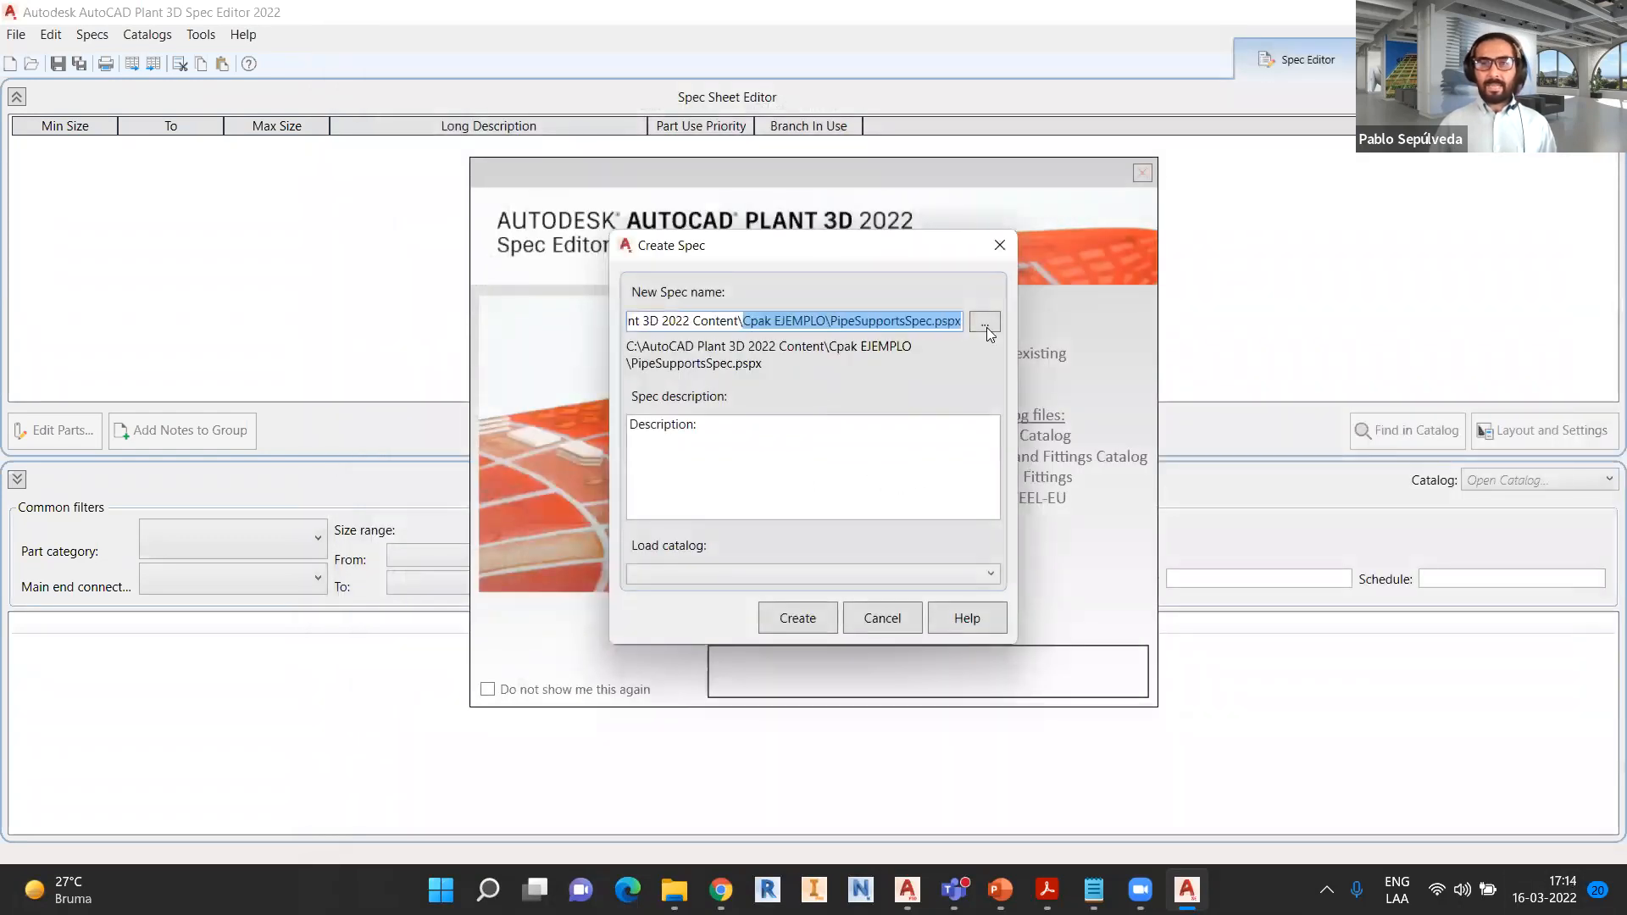
click(889, 328)
drag(837, 326, 978, 329)
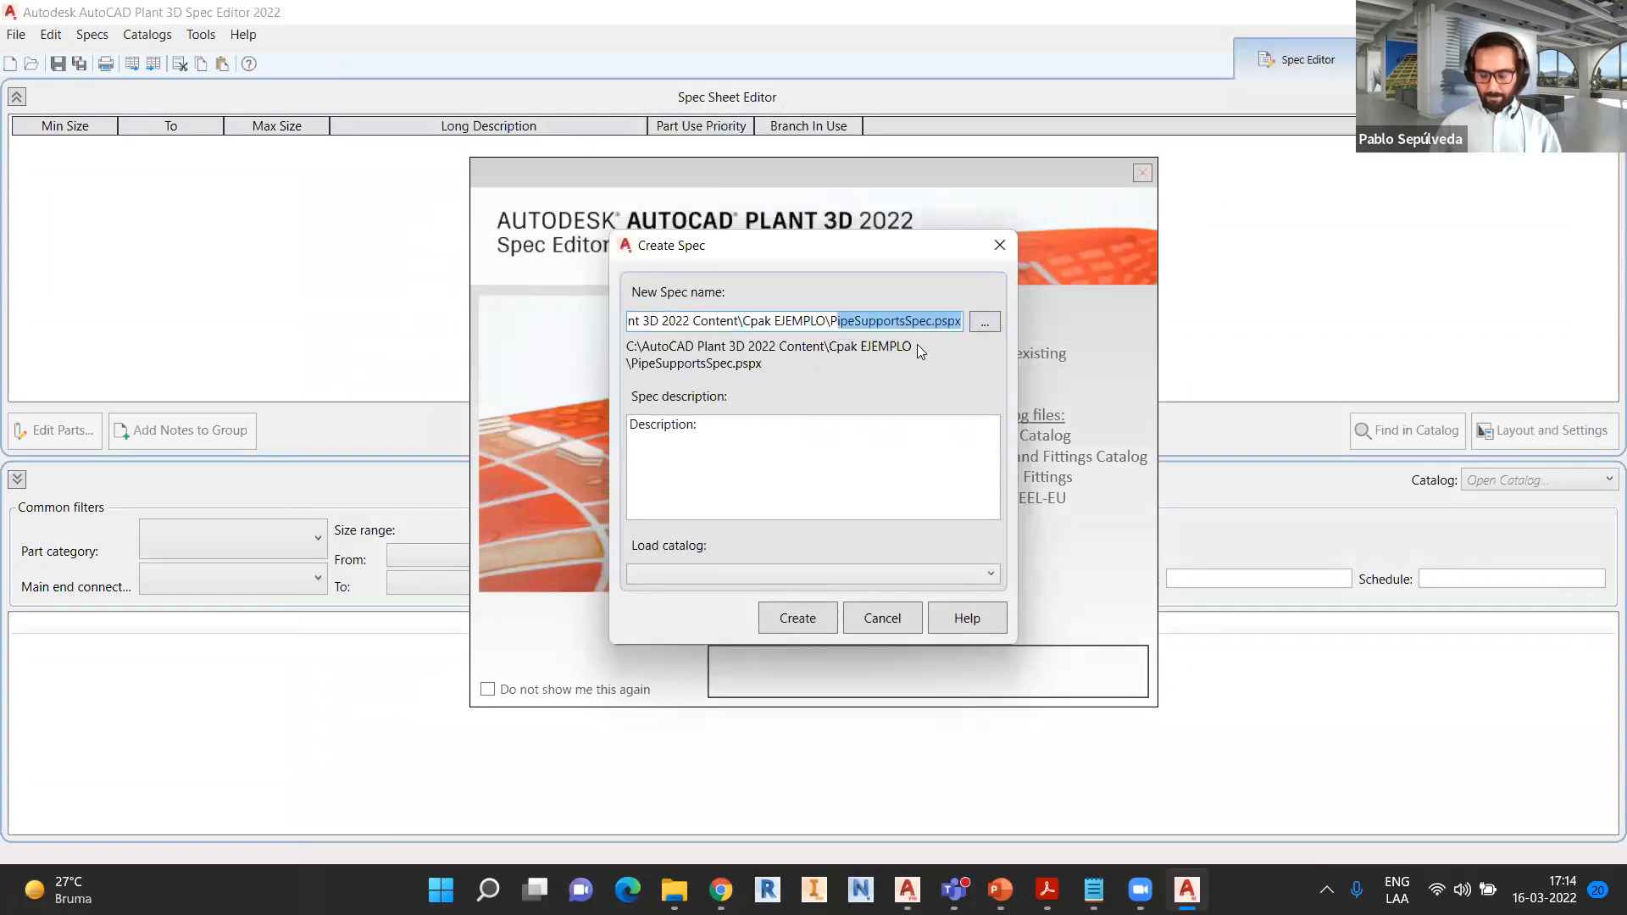
key(BackSpace)
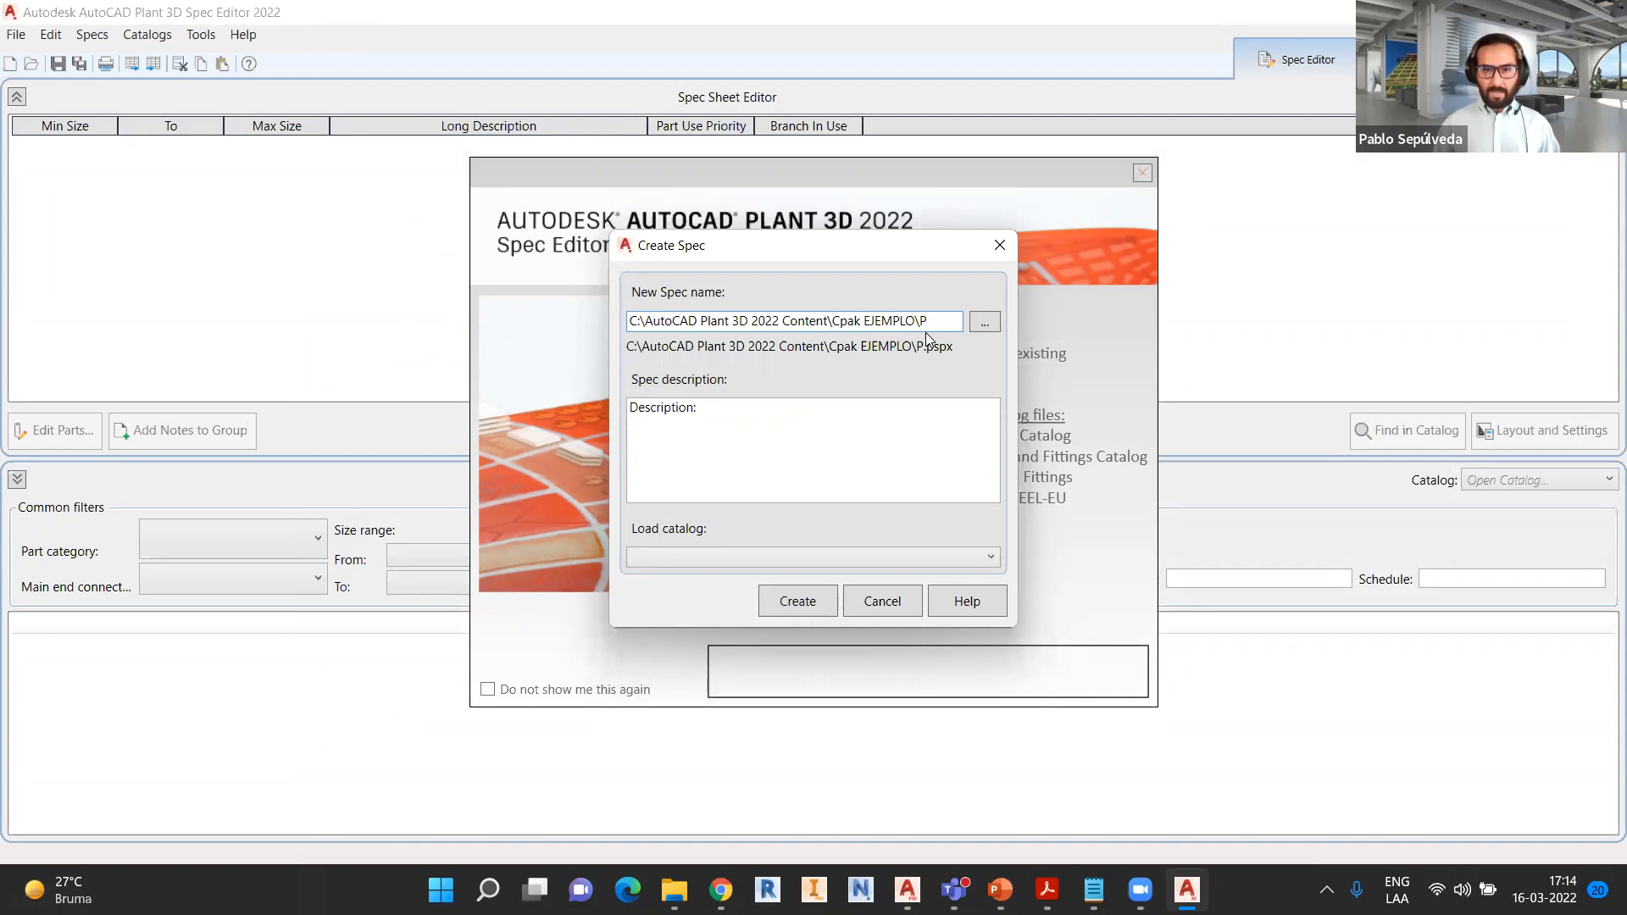
key(BackSpace)
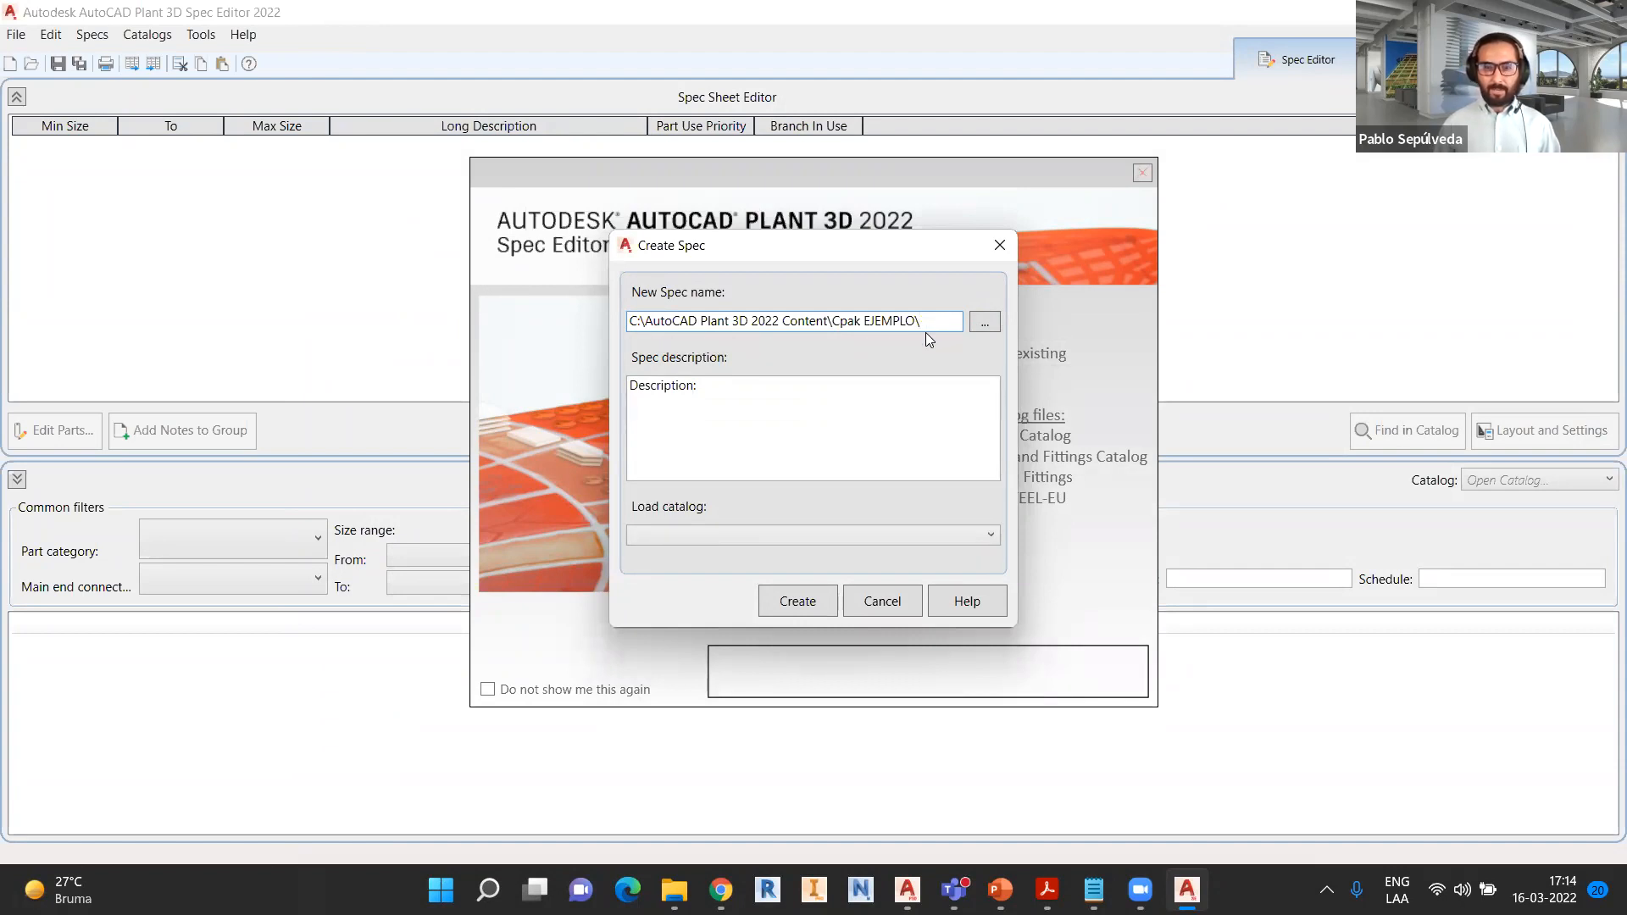
text(A)
key(BackSpace)
text(A)
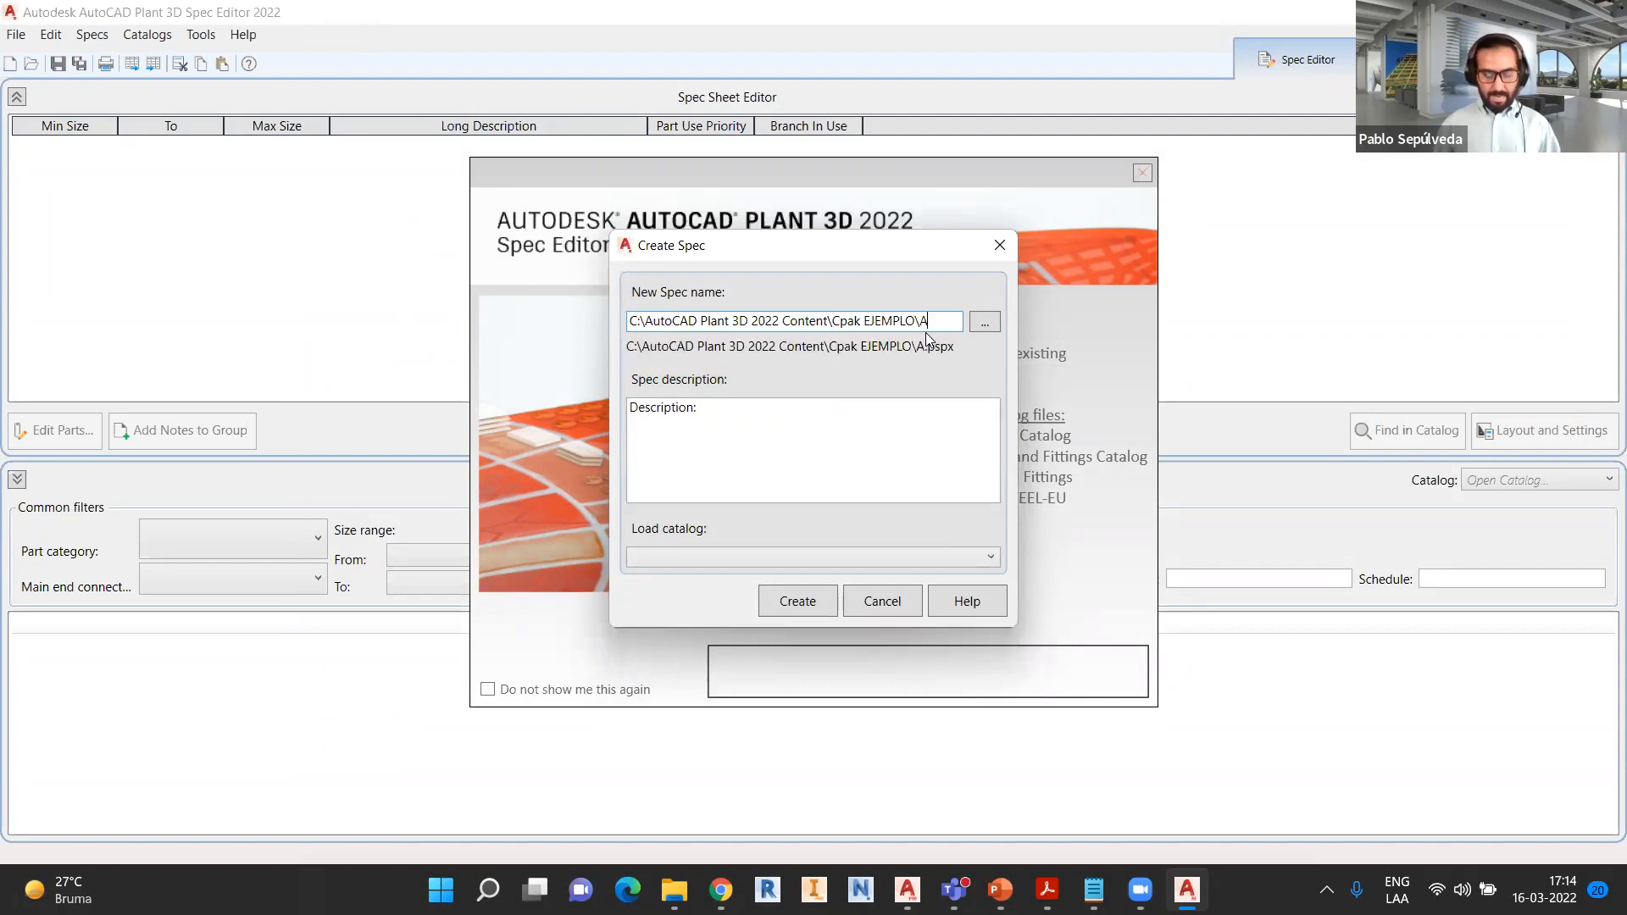
text(4)
- Enter CS300 as the new spec's description
click(826, 420)
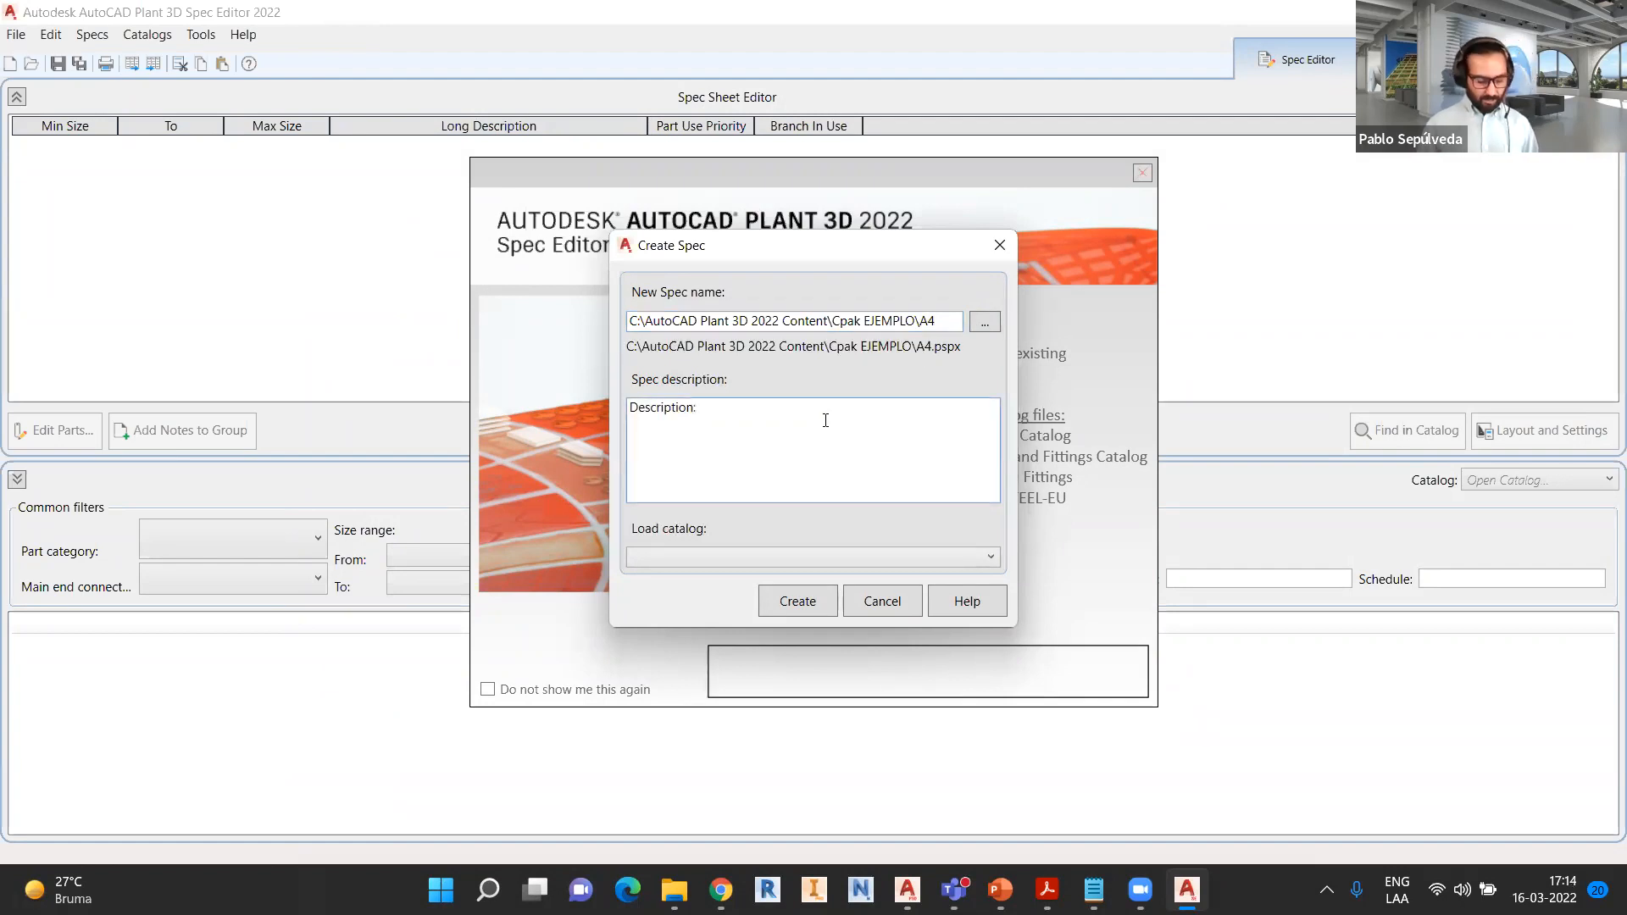
text(CS)
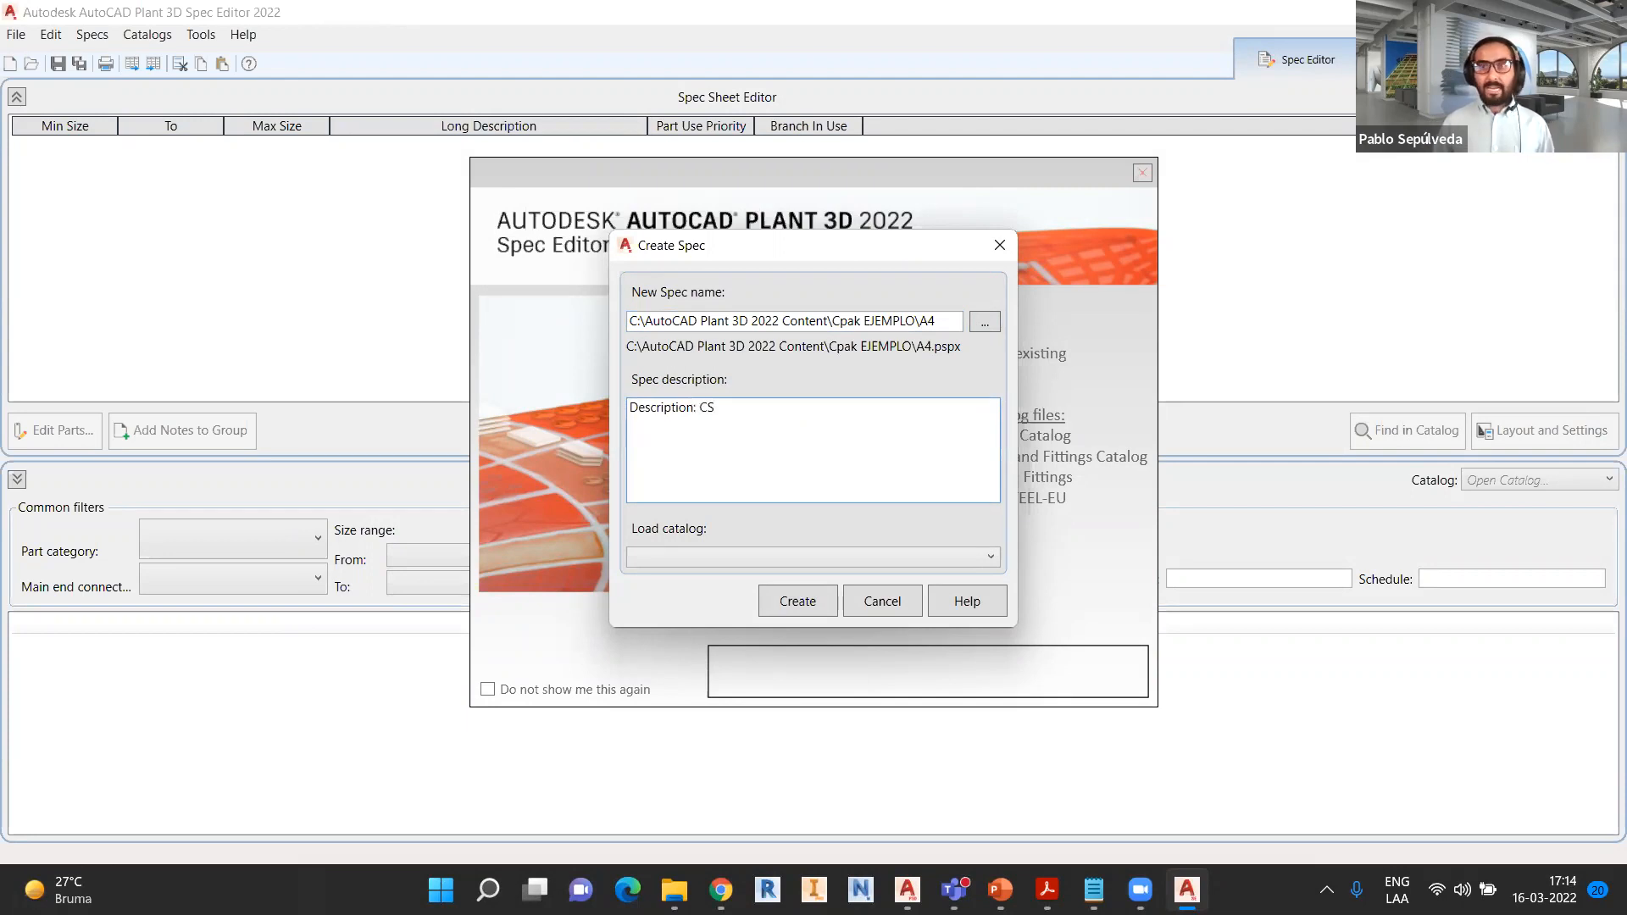
text(300)
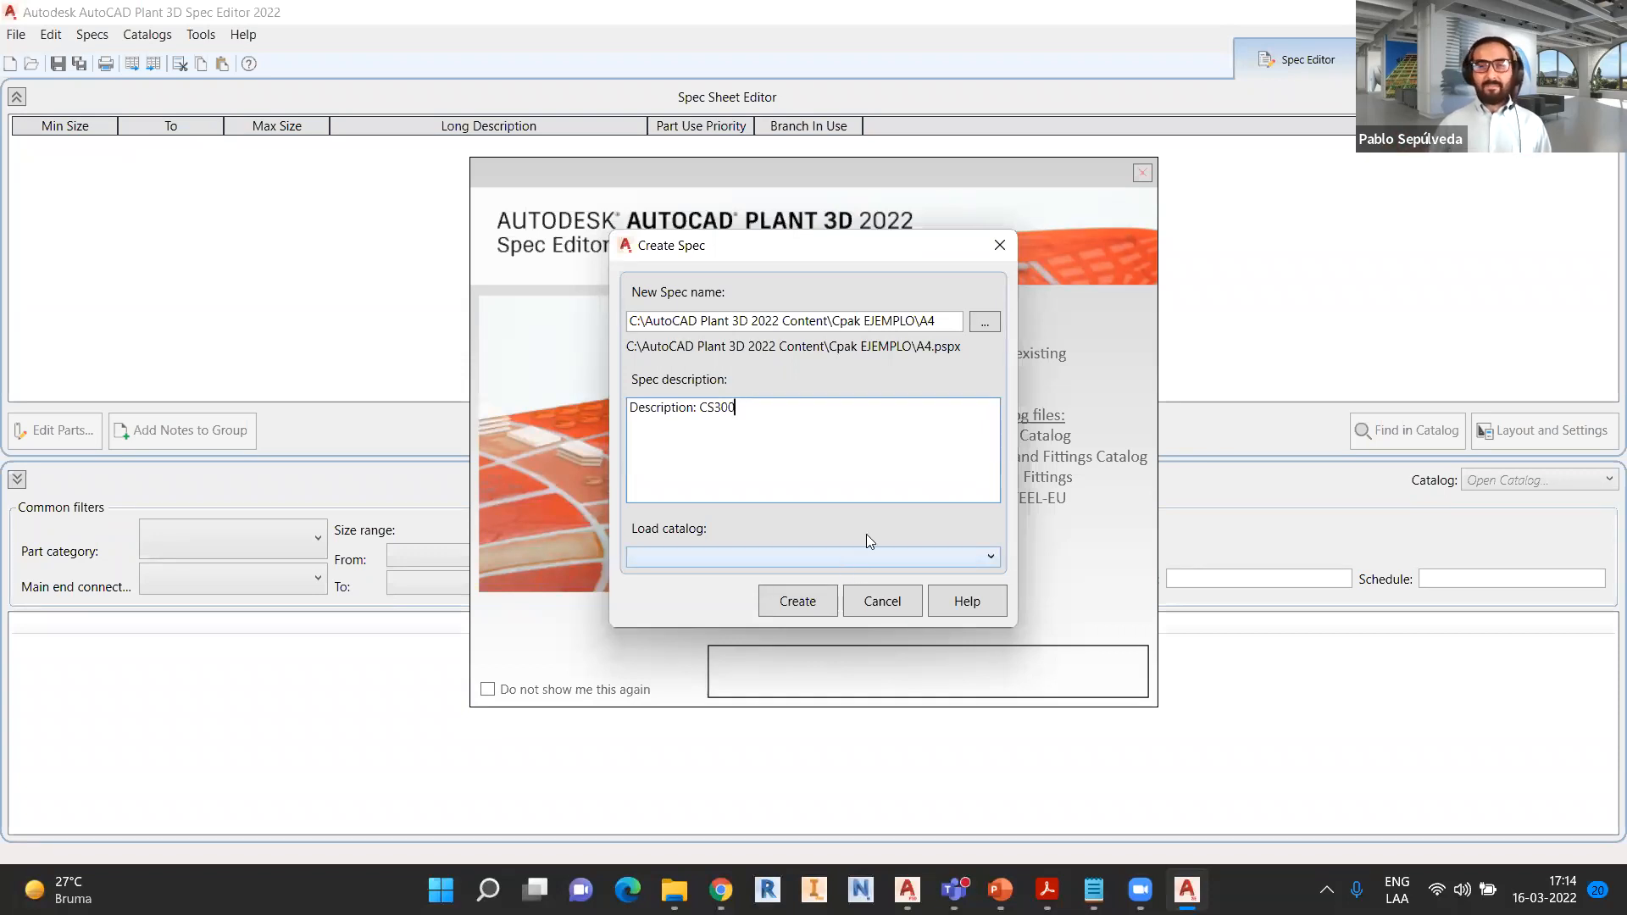
- Load the ASME Pipes and Fittings Catalog for the new spec and create it
click(944, 555)
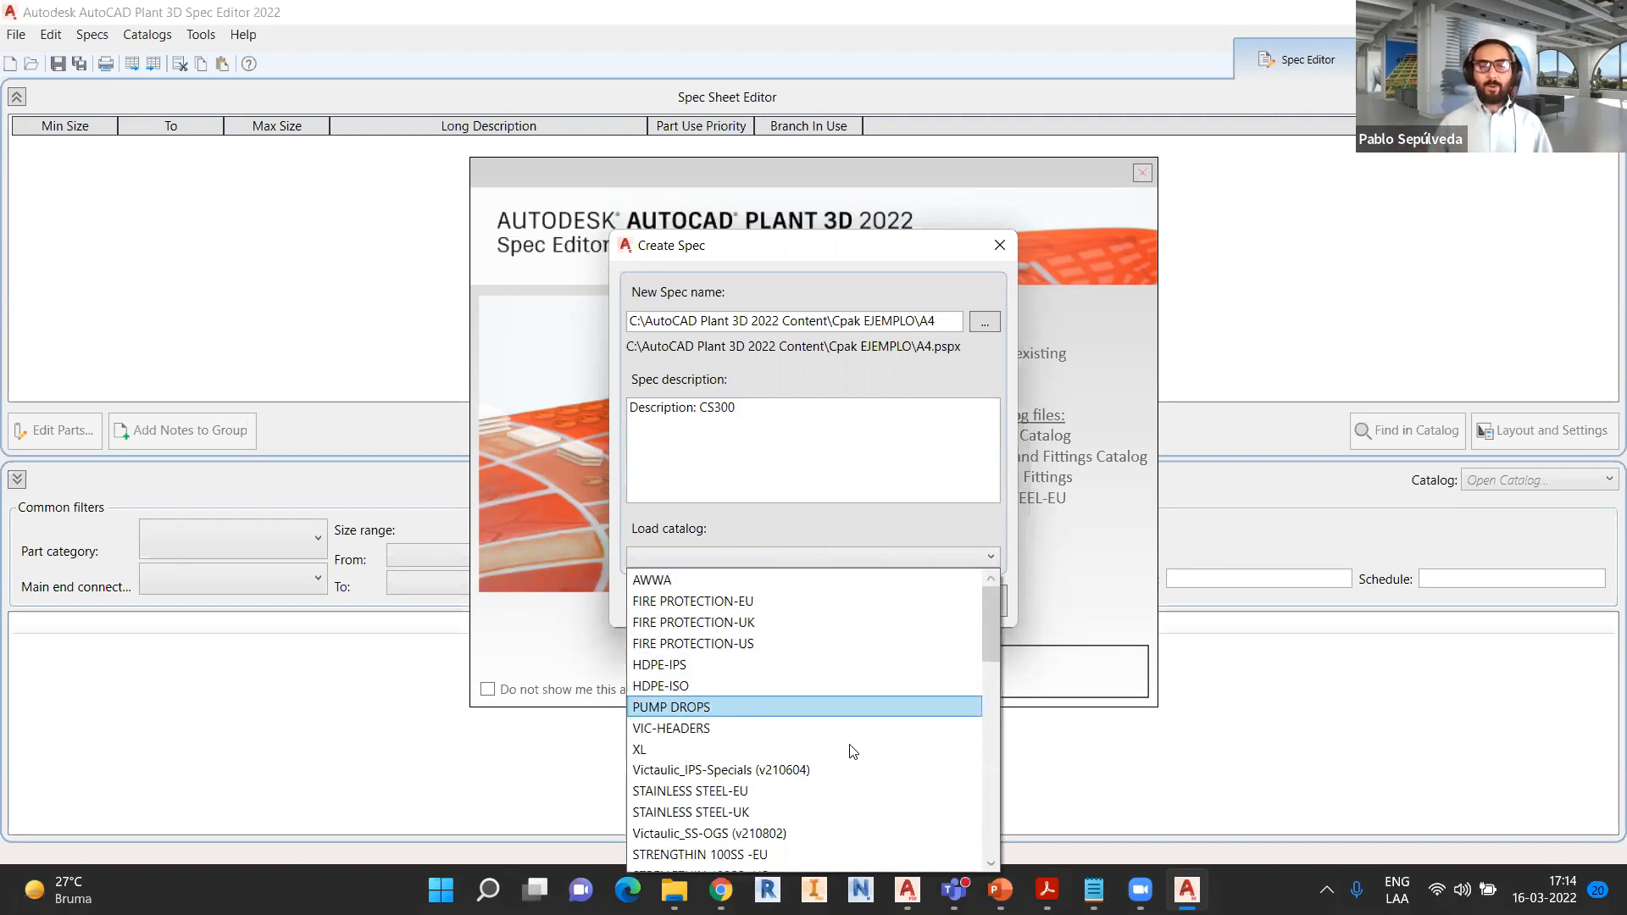
scroll(898, 717, down, 3)
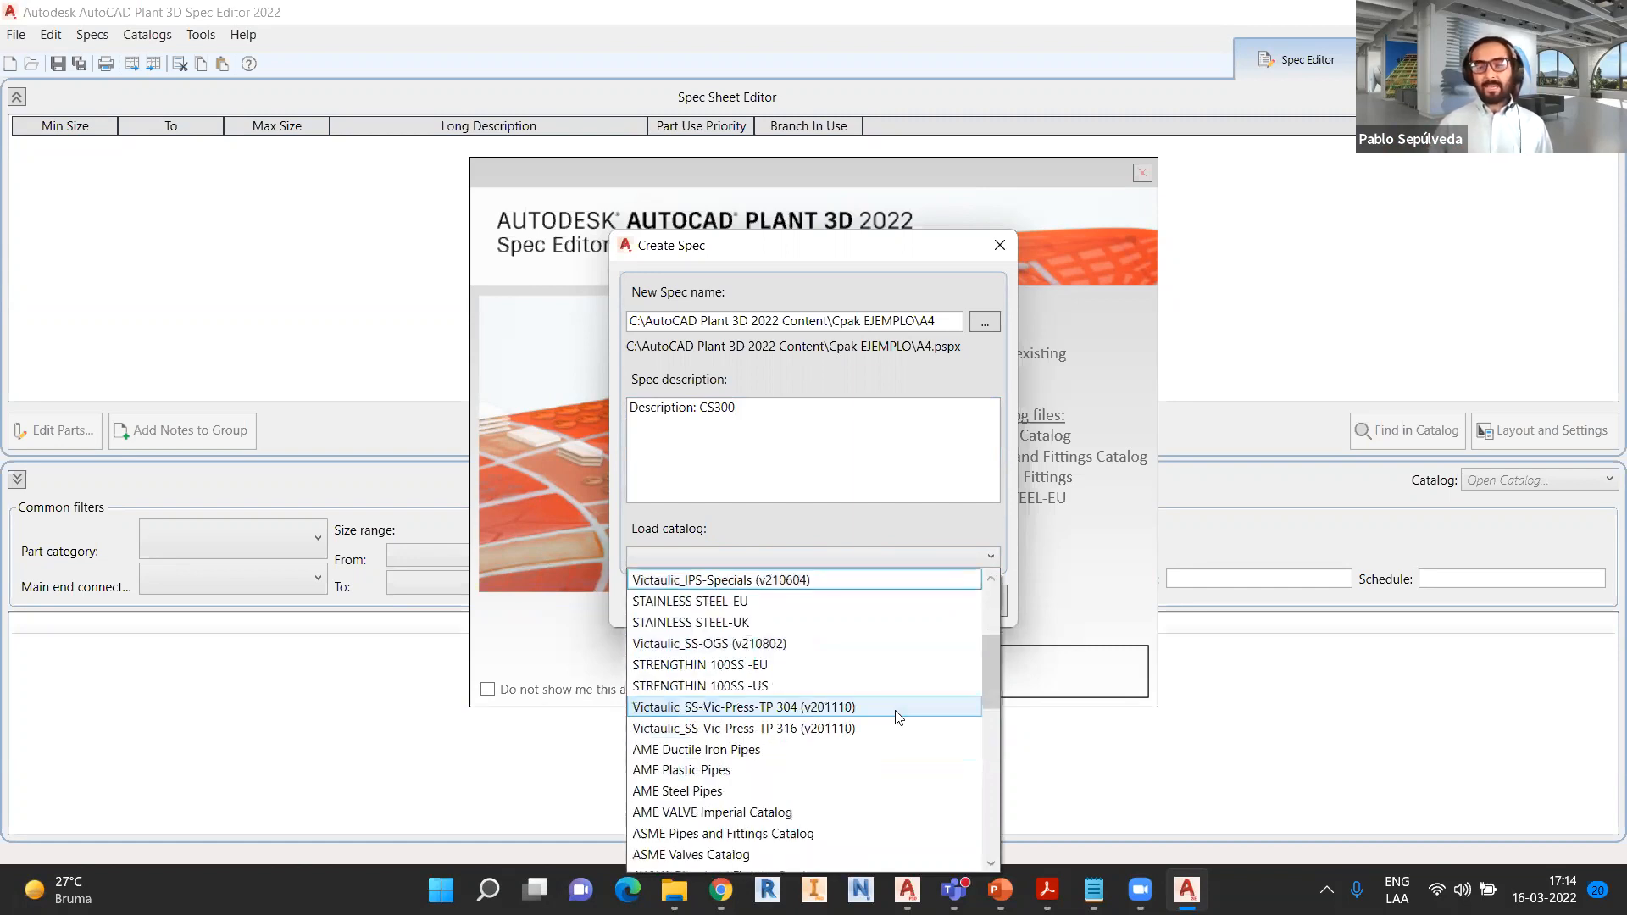
scroll(895, 717, down, 2)
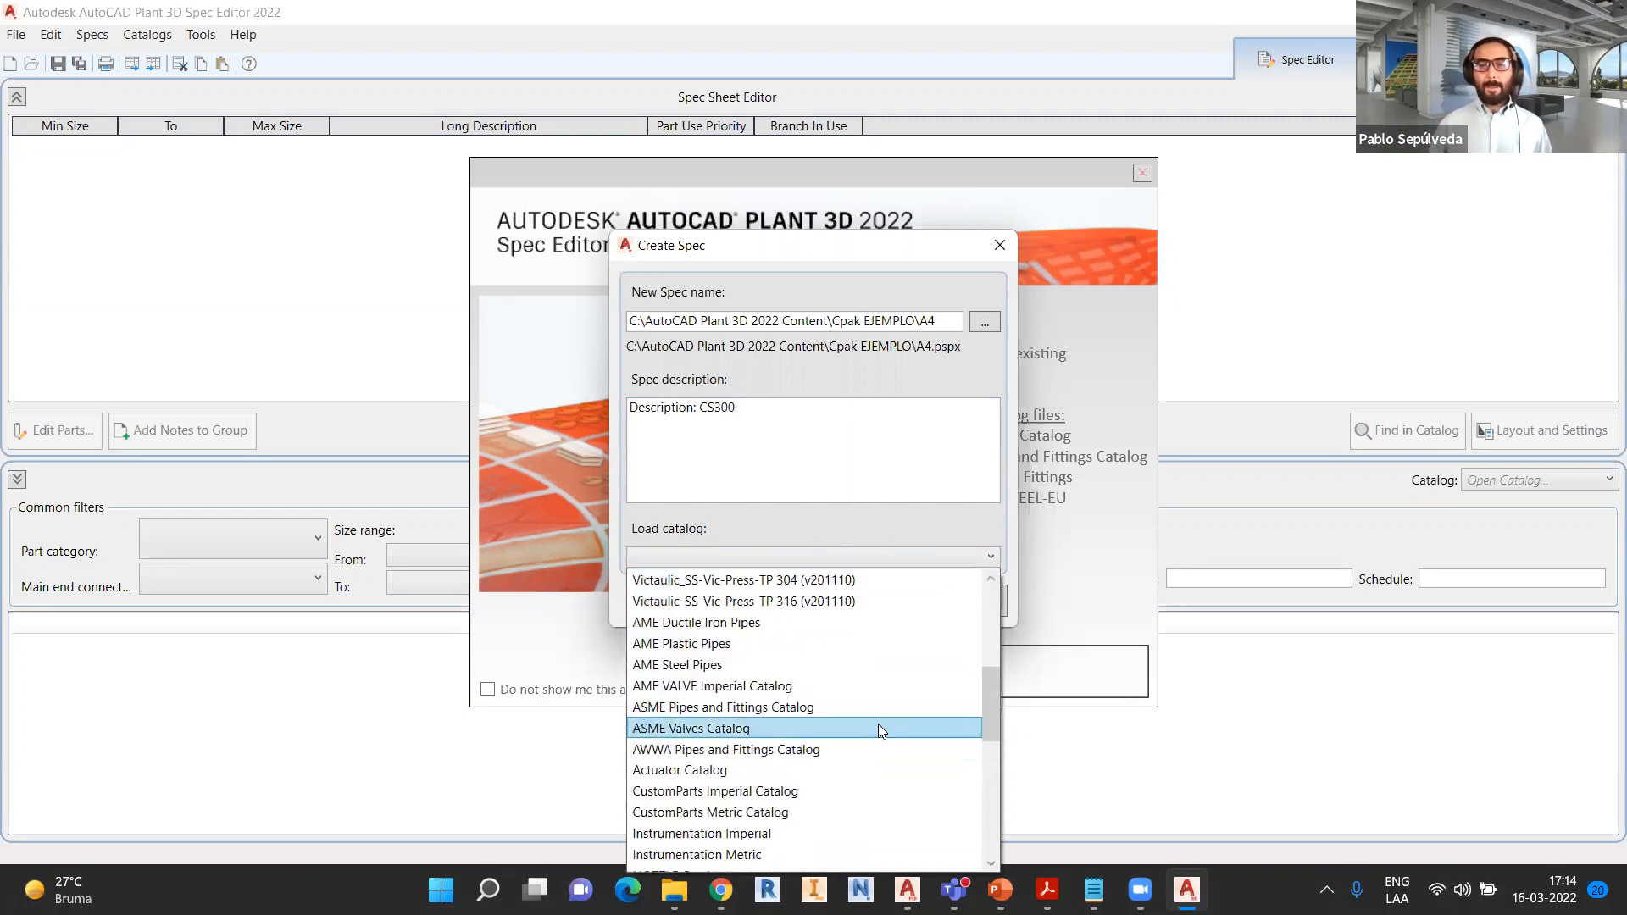
scroll(878, 729, up, 1)
scroll(876, 727, up, 3)
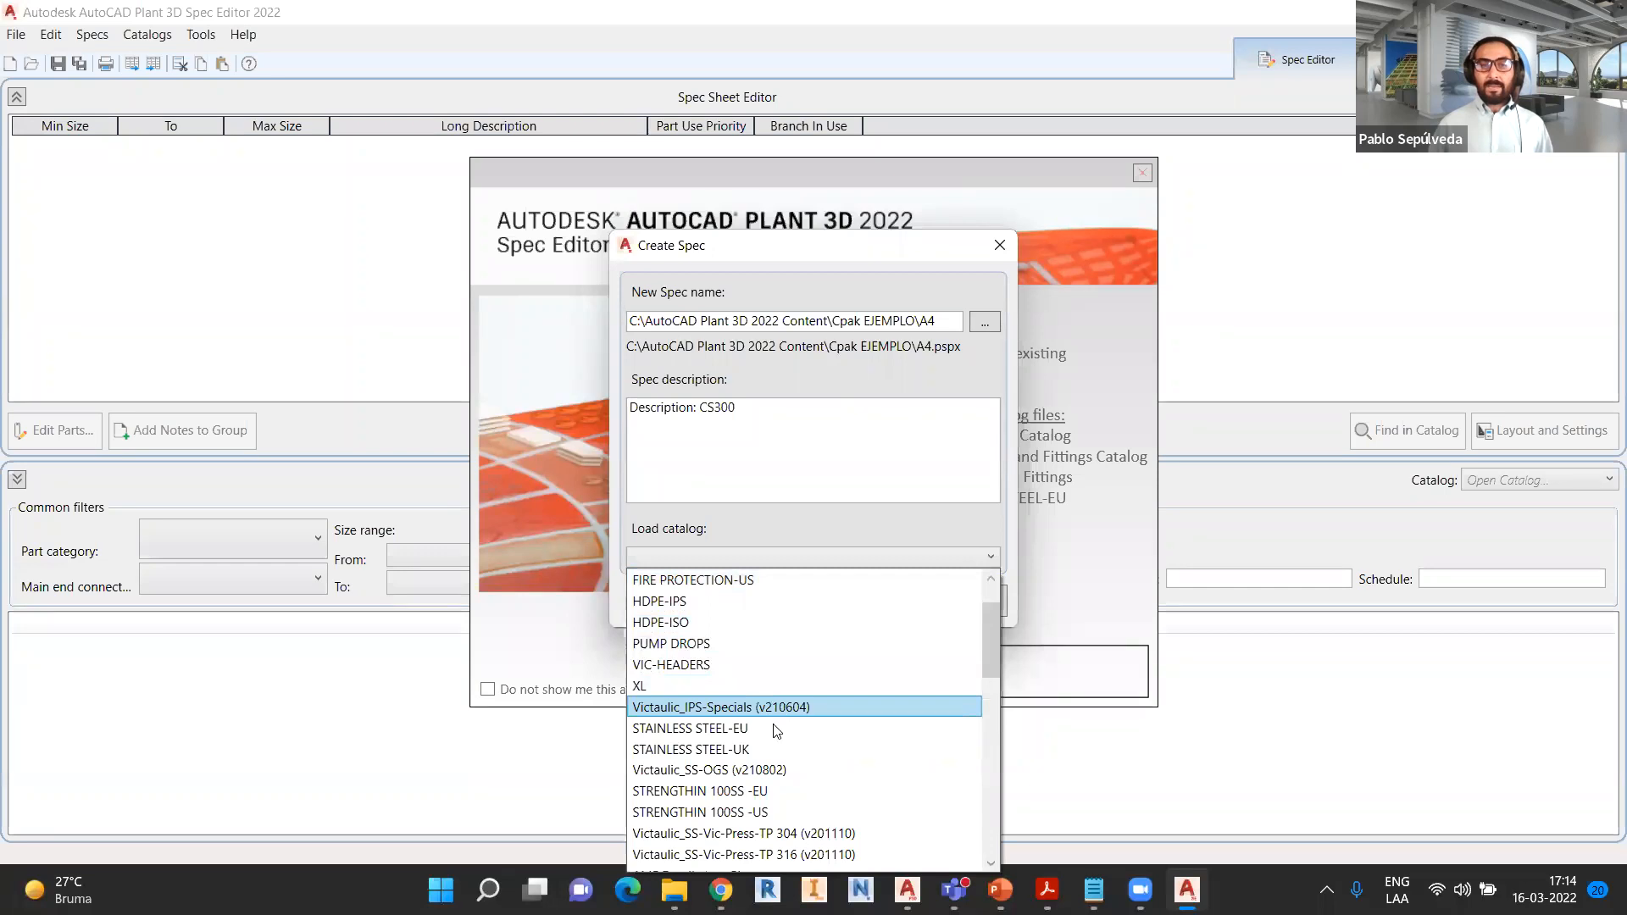
scroll(778, 723, down, 2)
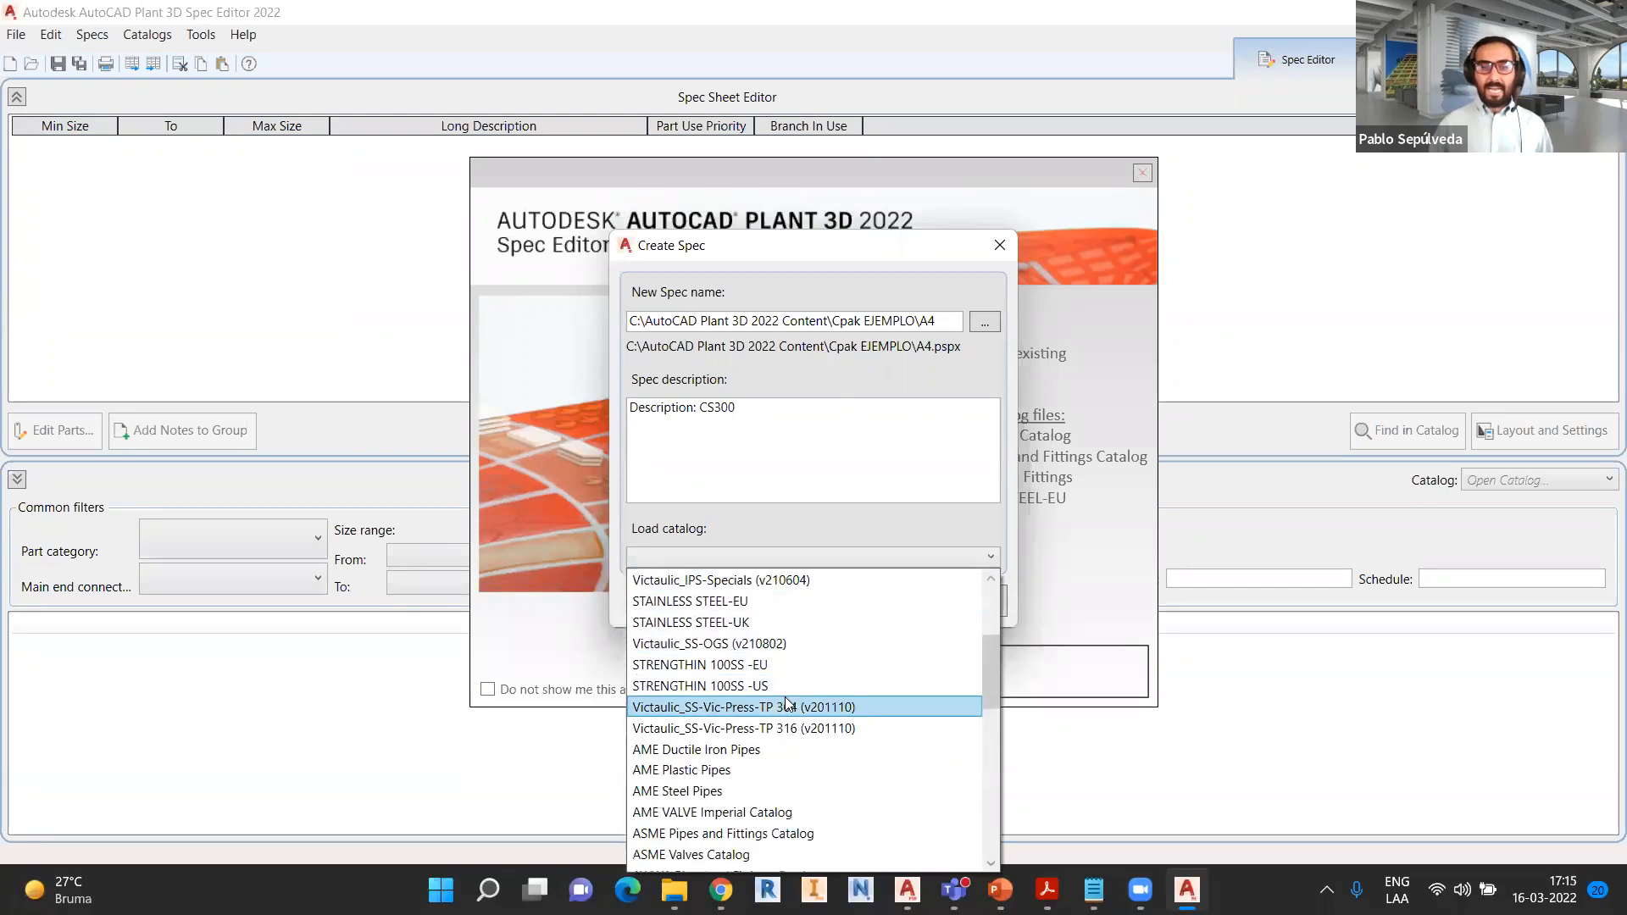
scroll(773, 730, down, 2)
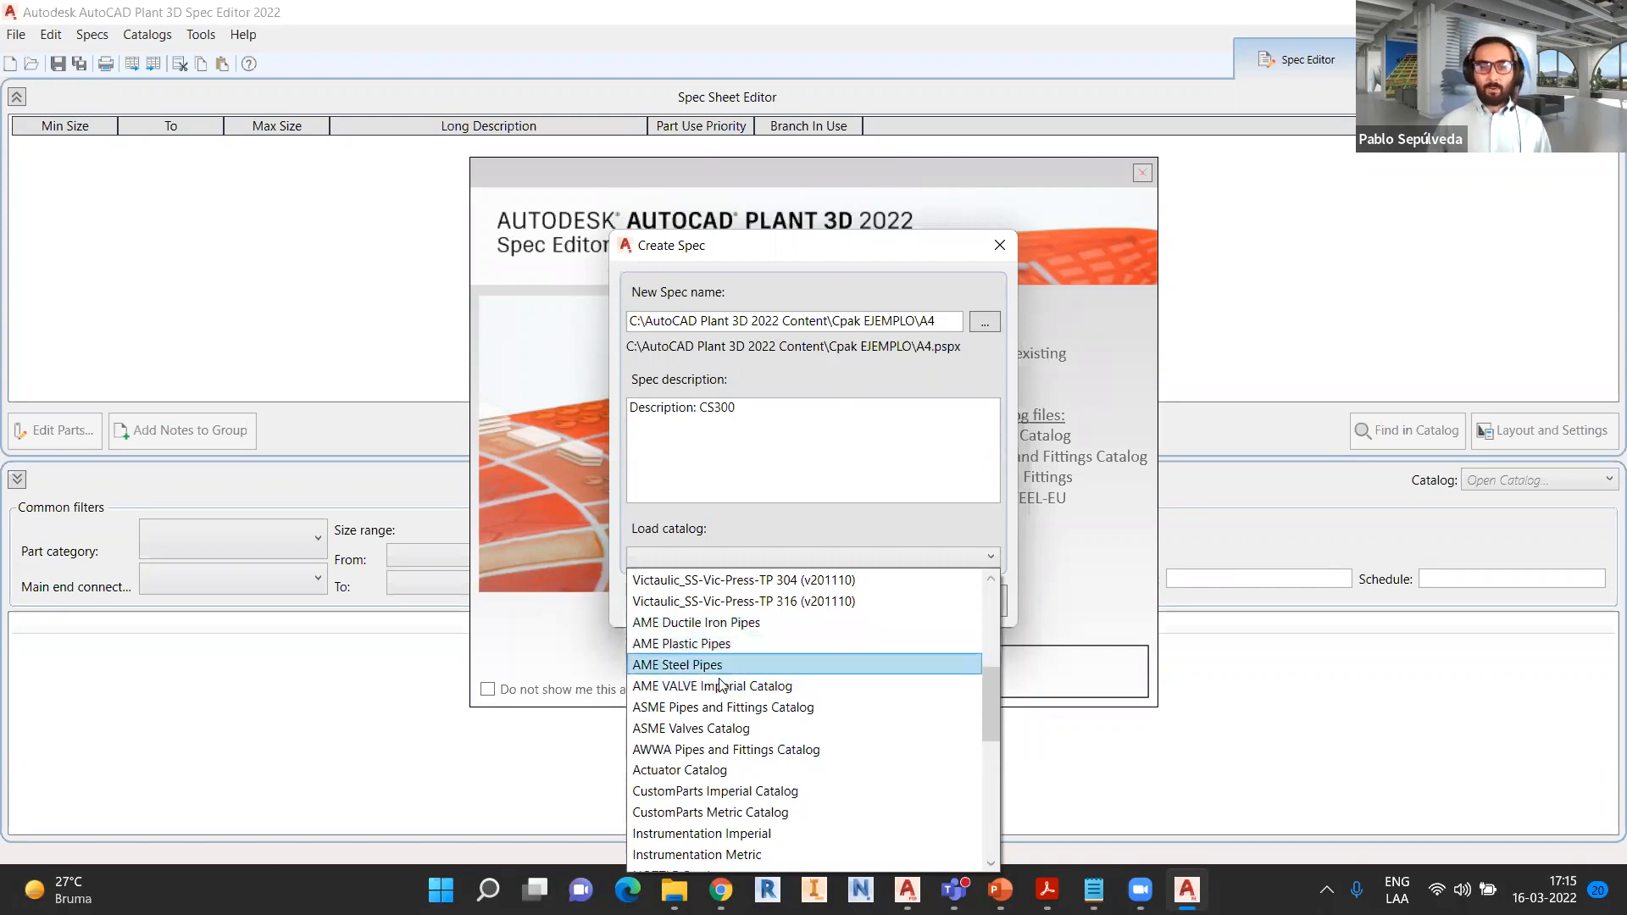
scroll(719, 676, down, 1)
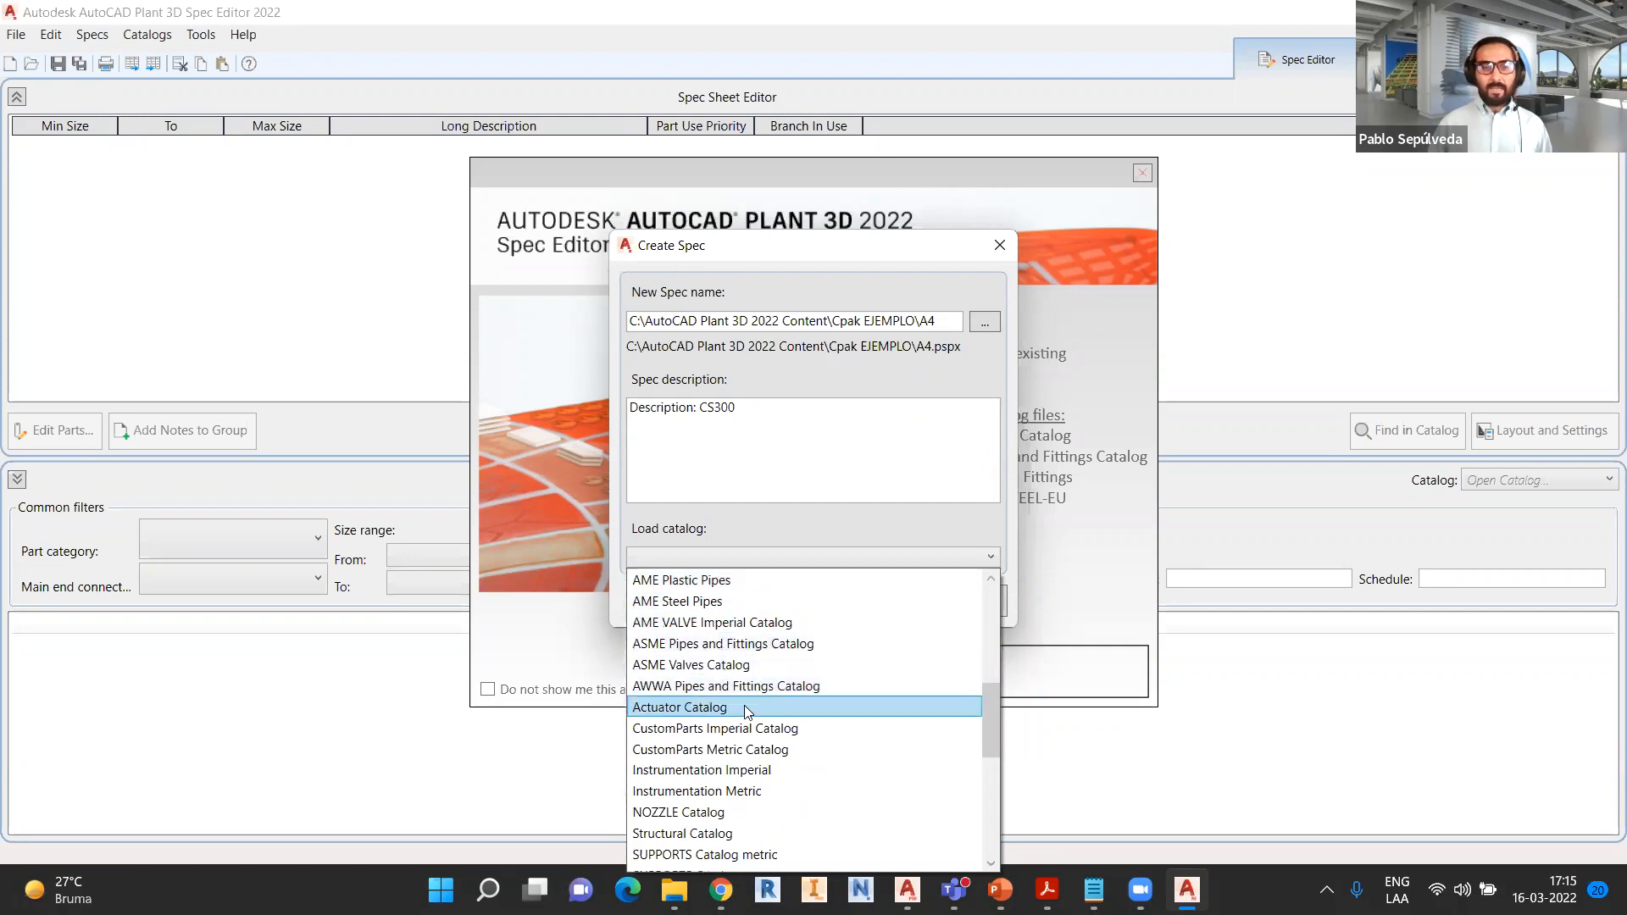
scroll(744, 708, down, 1)
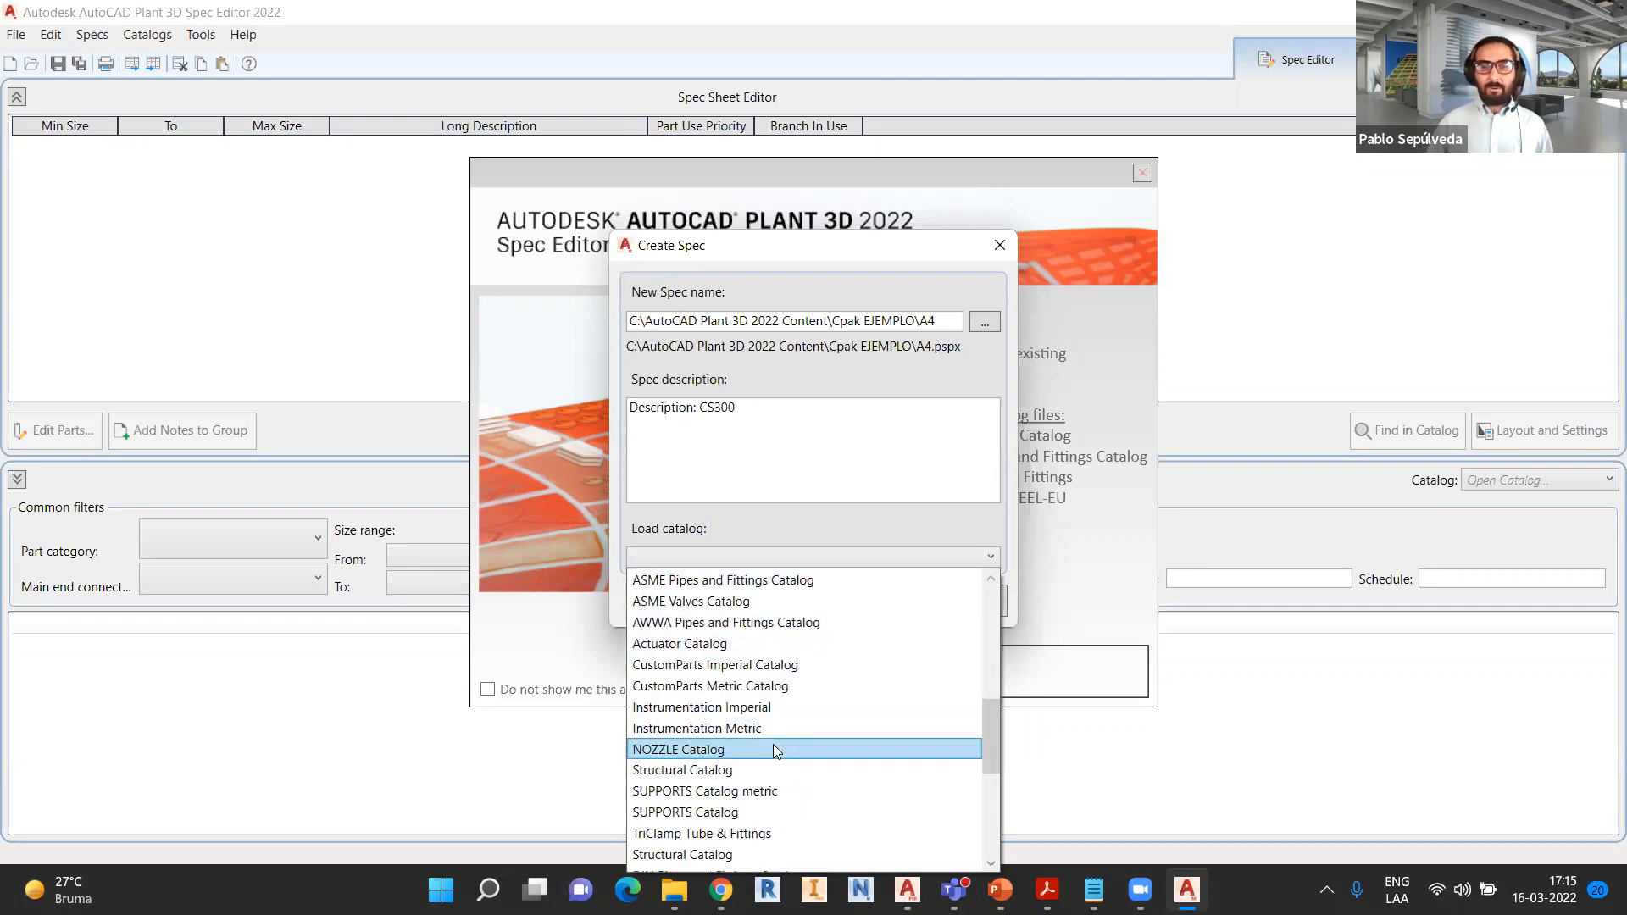
scroll(739, 697, up, 1)
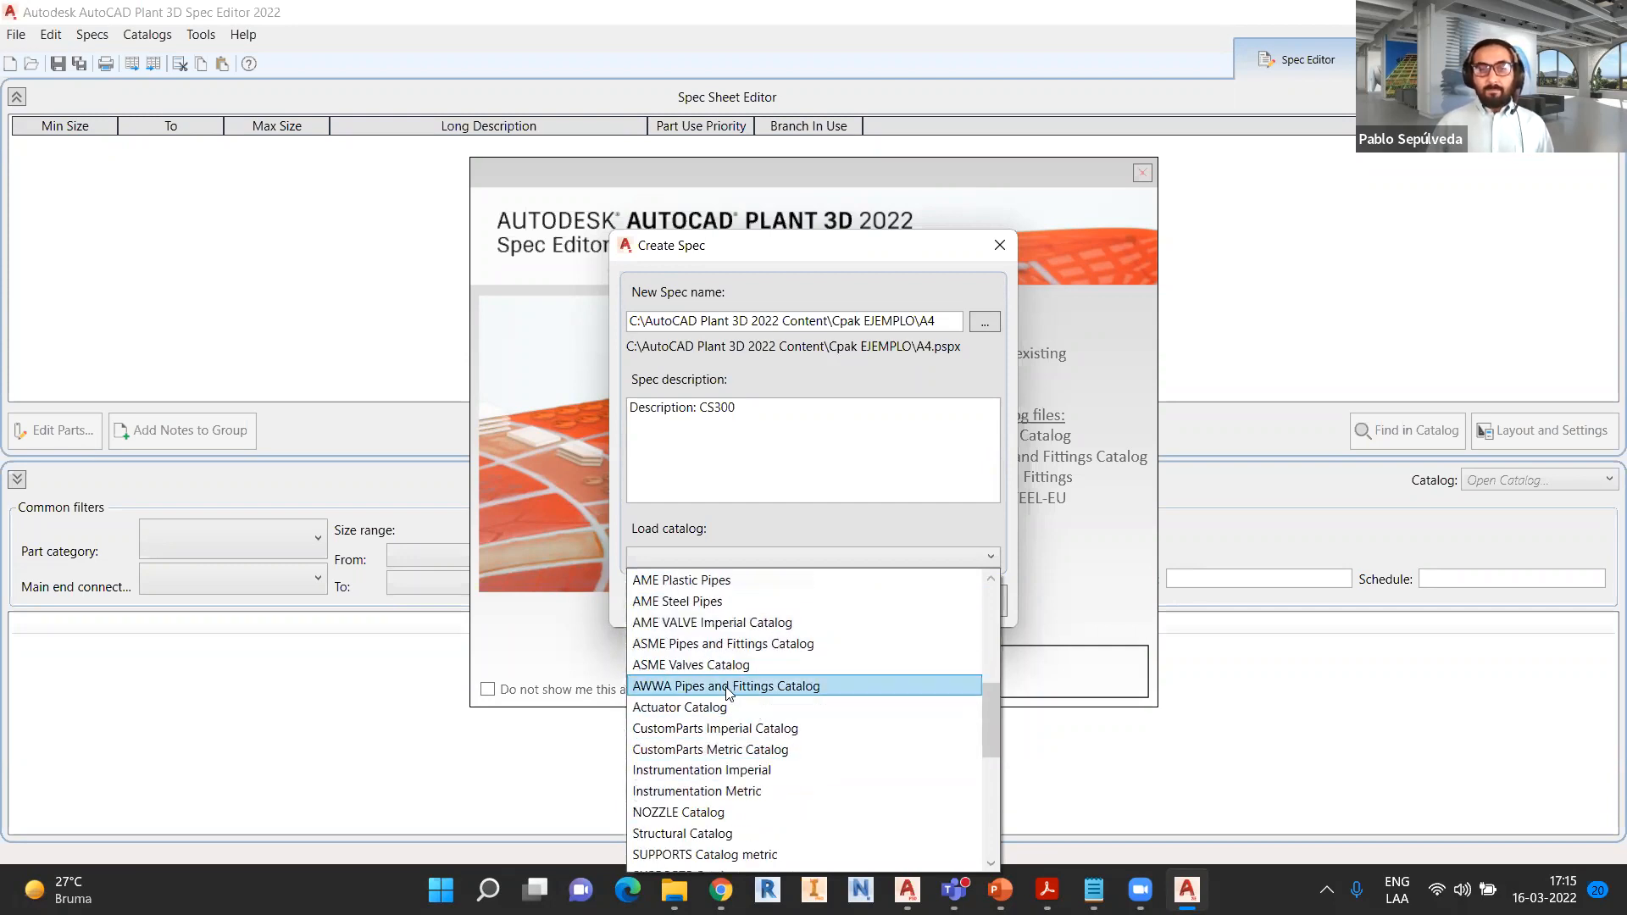
click(703, 644)
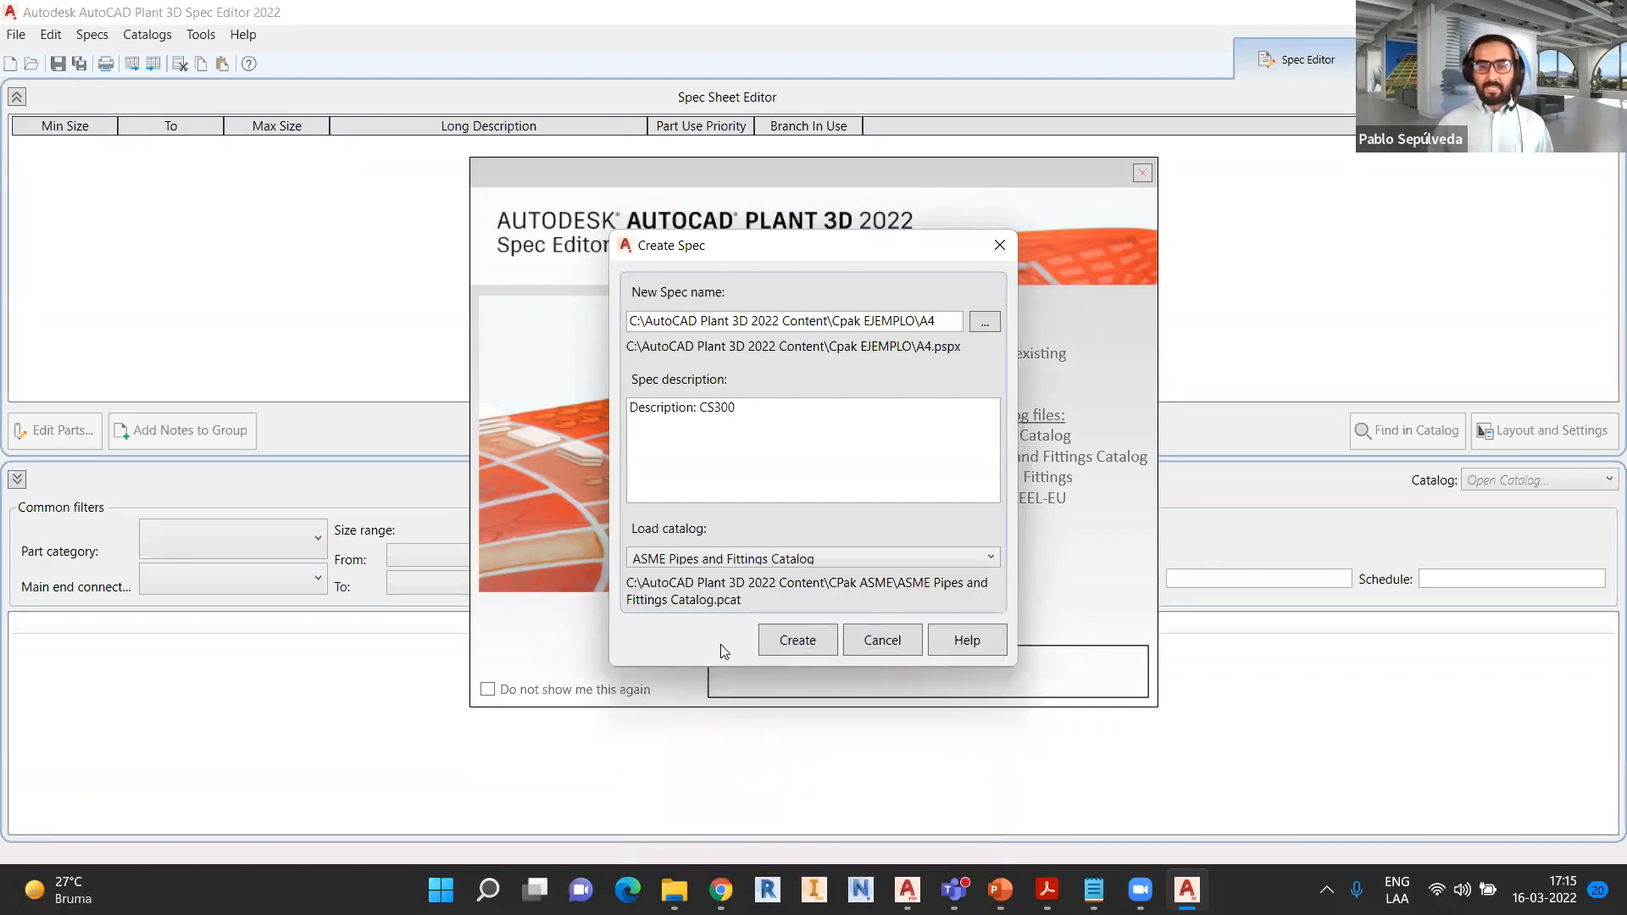
click(797, 641)
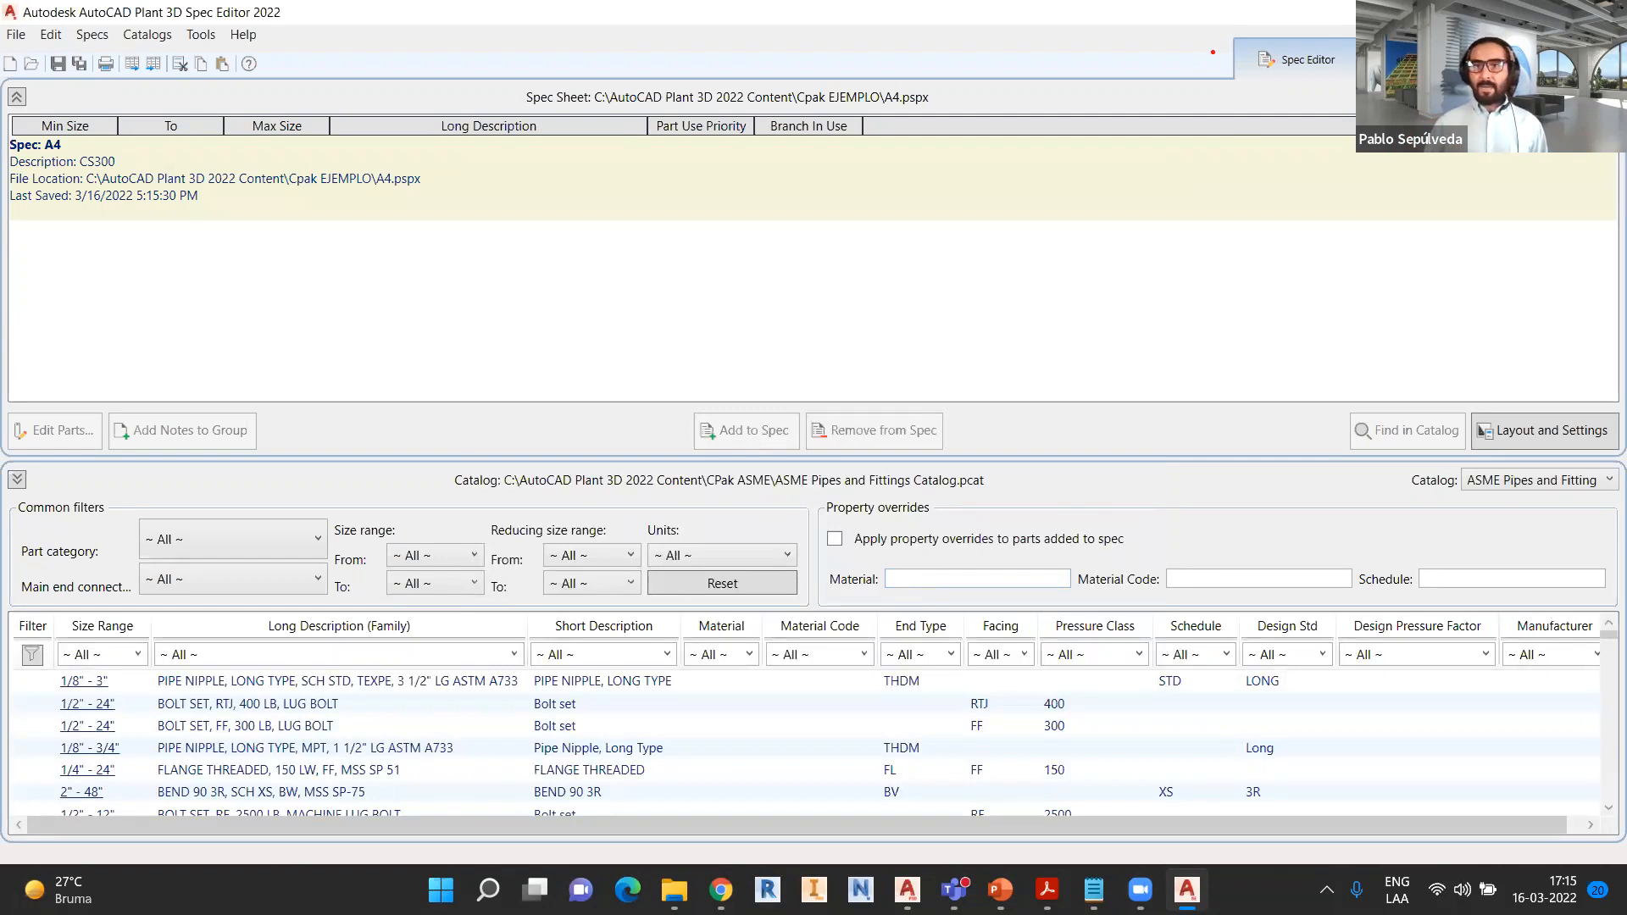
ctrl+drag(1220, 23, 1526, 107)
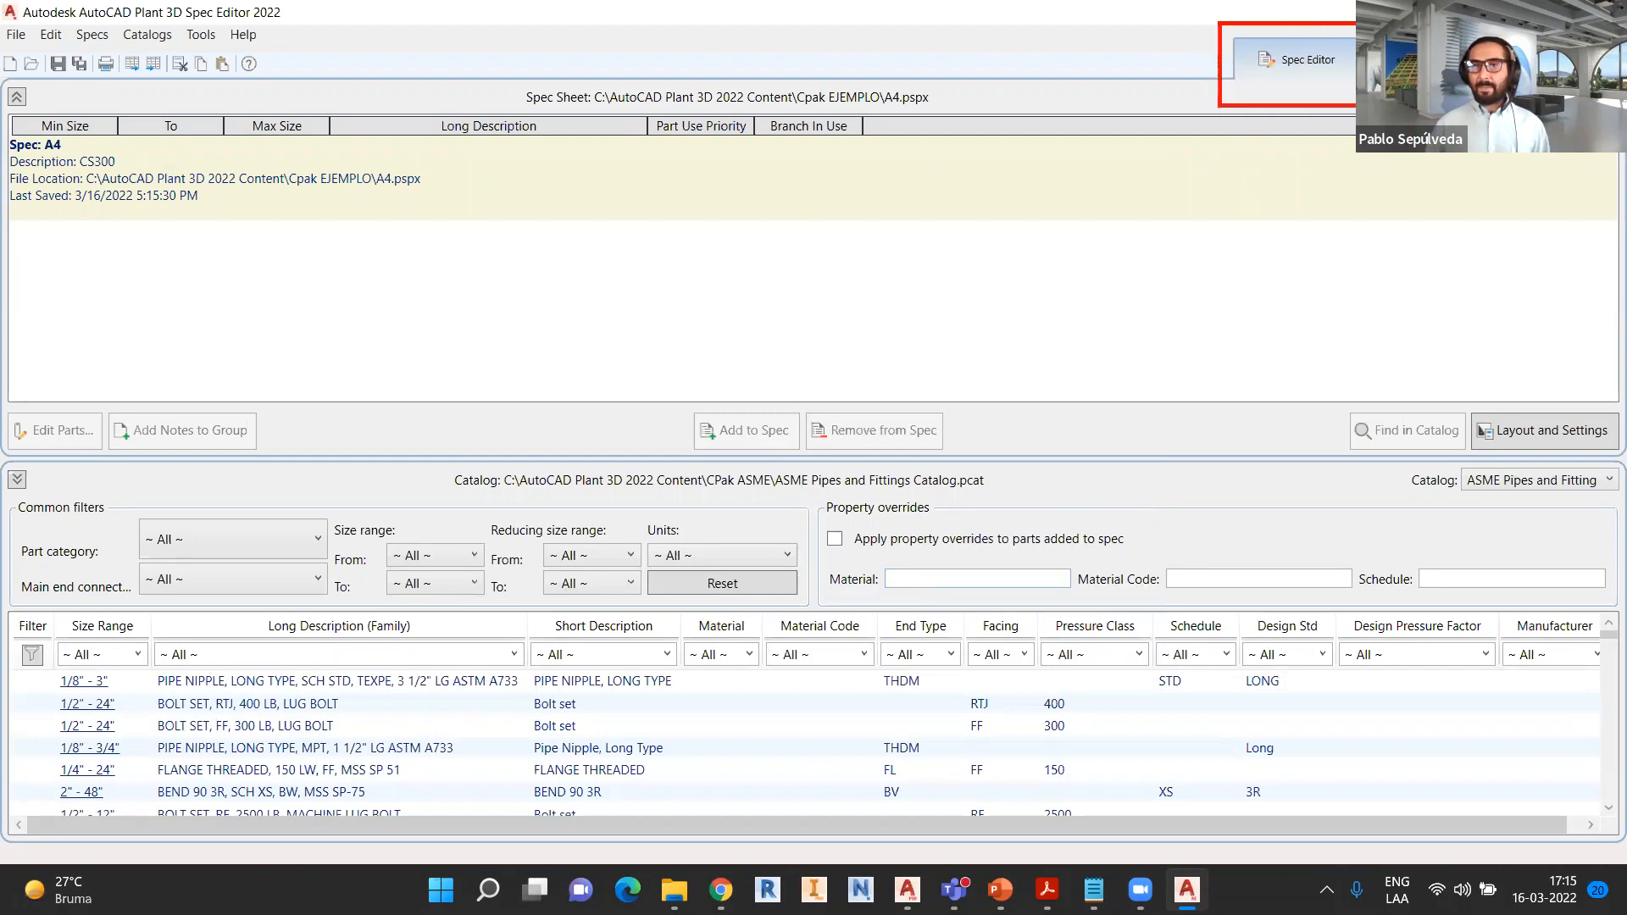
ctrl+shift+drag(1303, 89, 1305, 184)
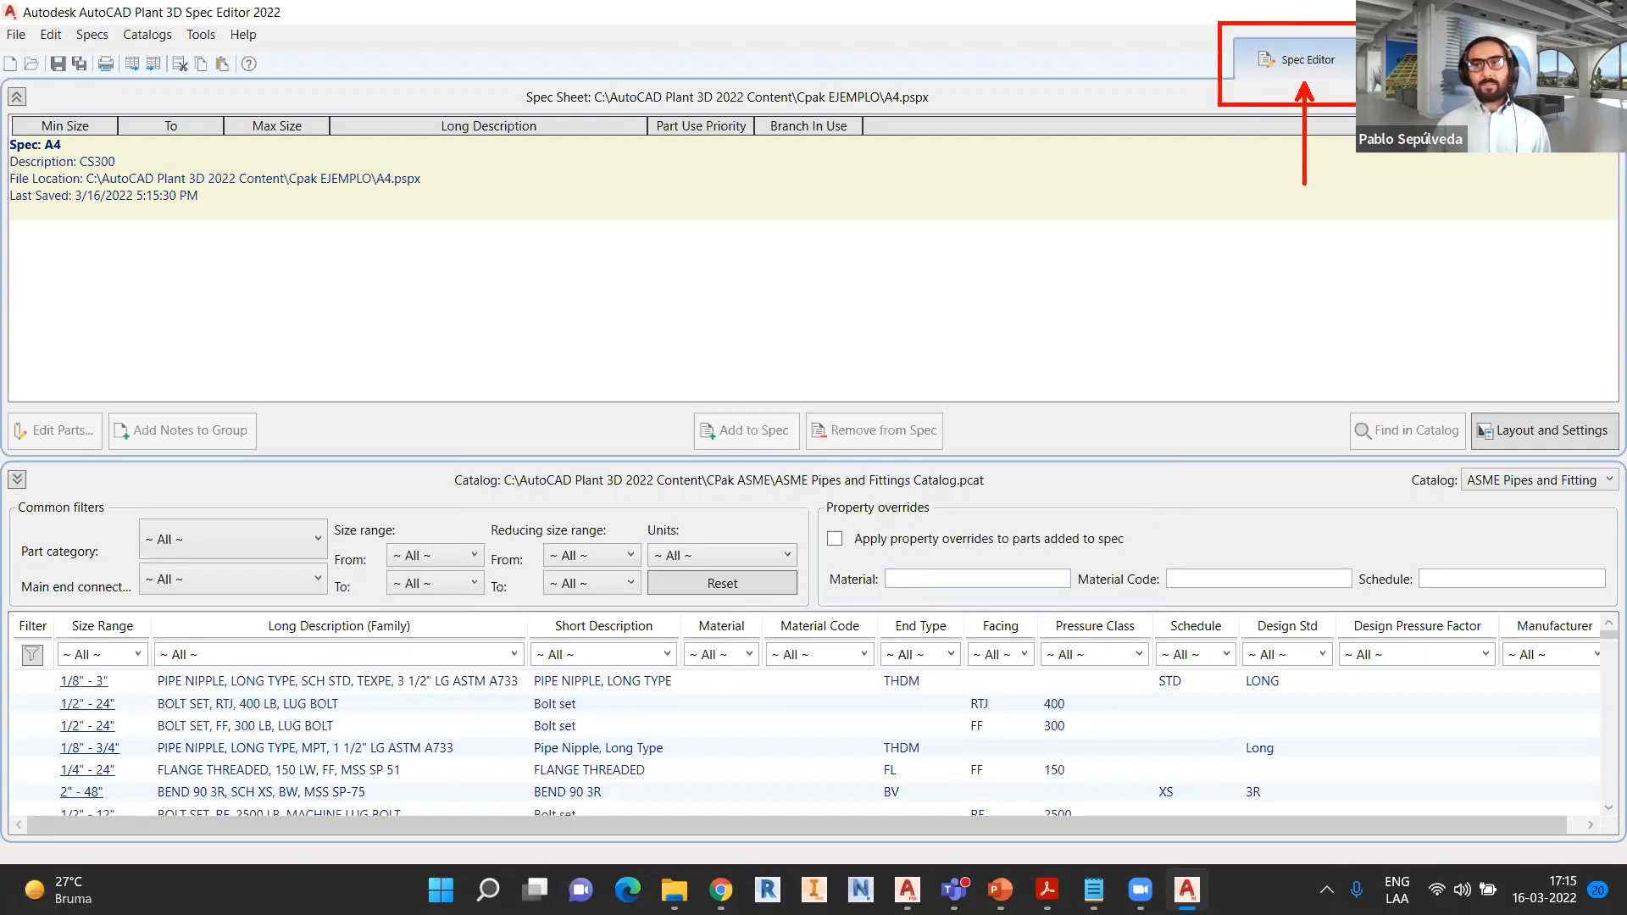
key(Escape)
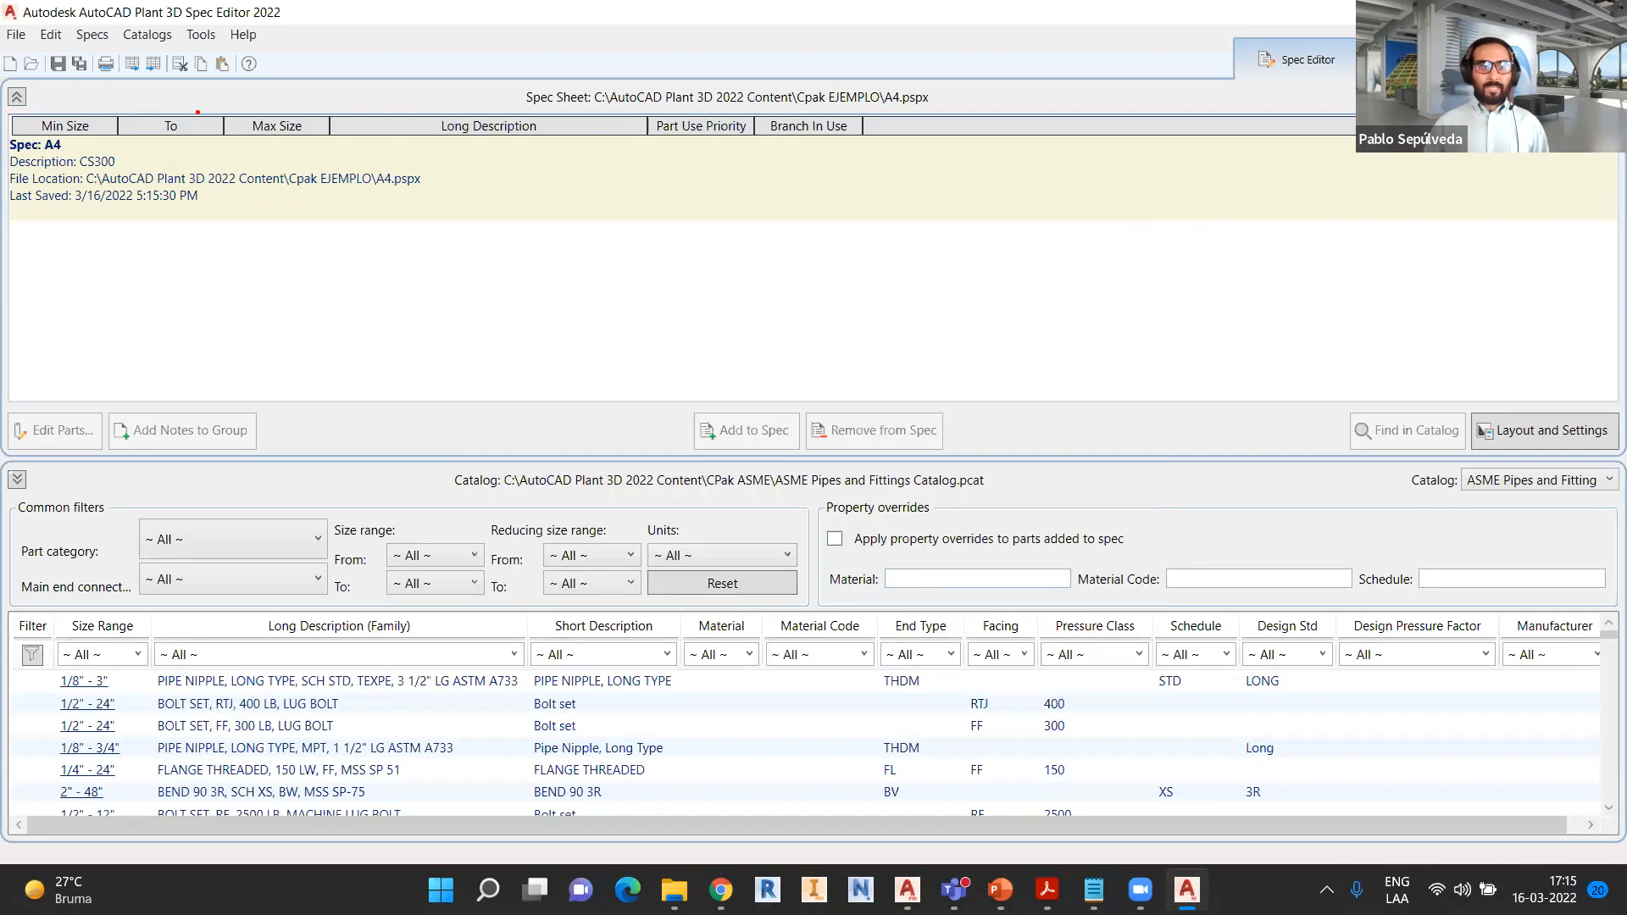
mouse_move(4, 69)
mouse_down()
mouse_move(559, 257)
mouse_move(1623, 457)
mouse_up()
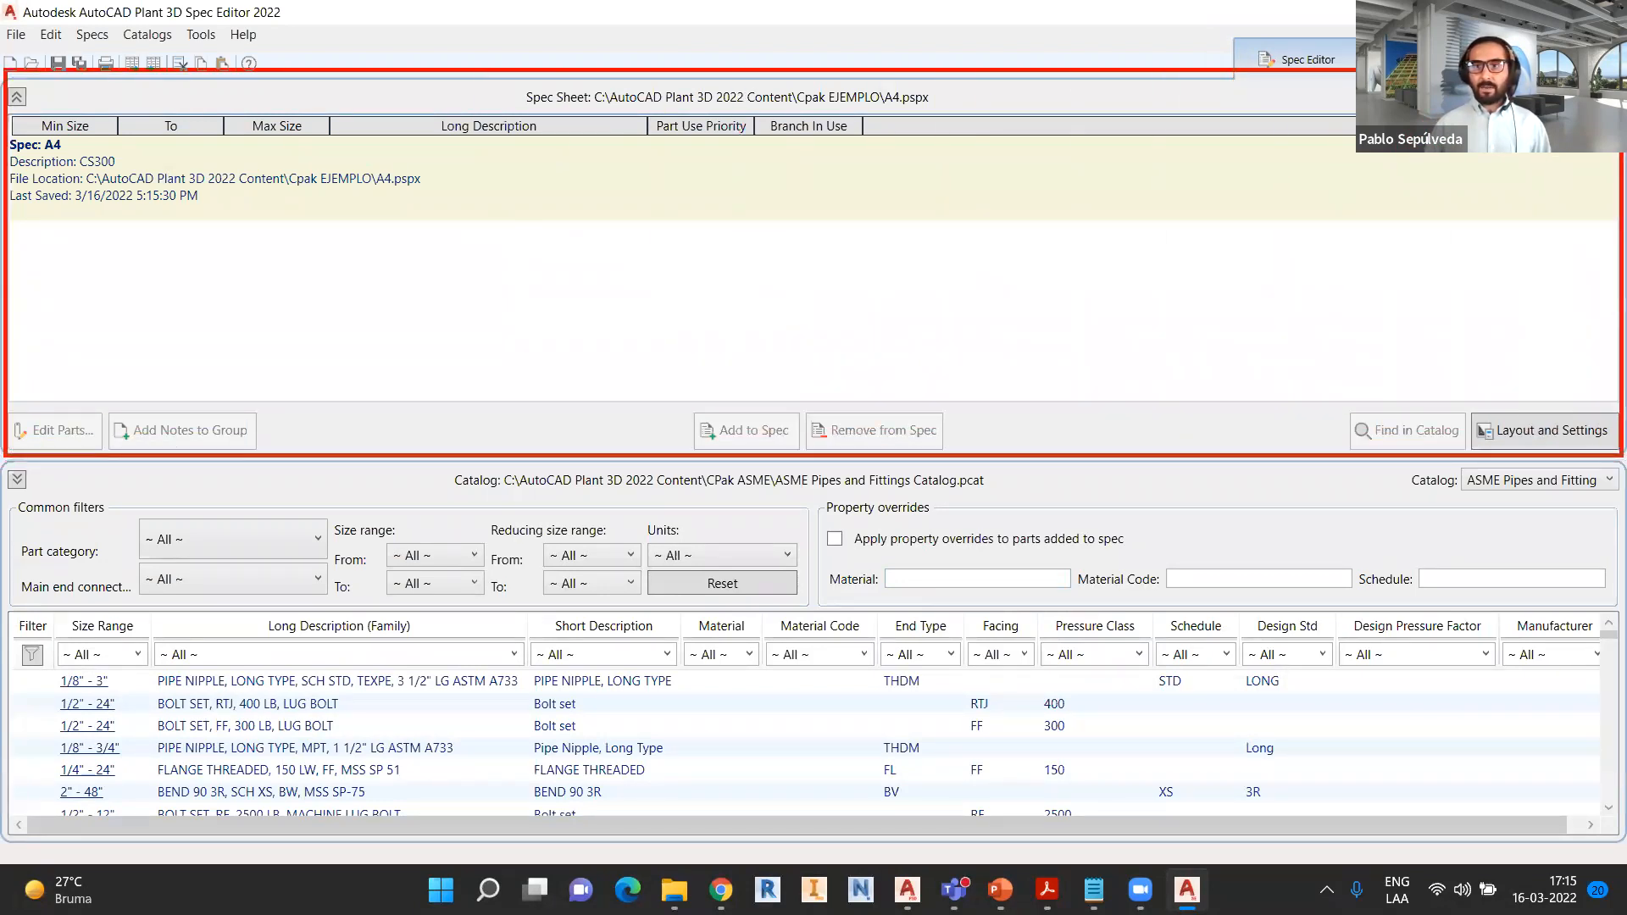
drag(1390, 98, 1337, 97)
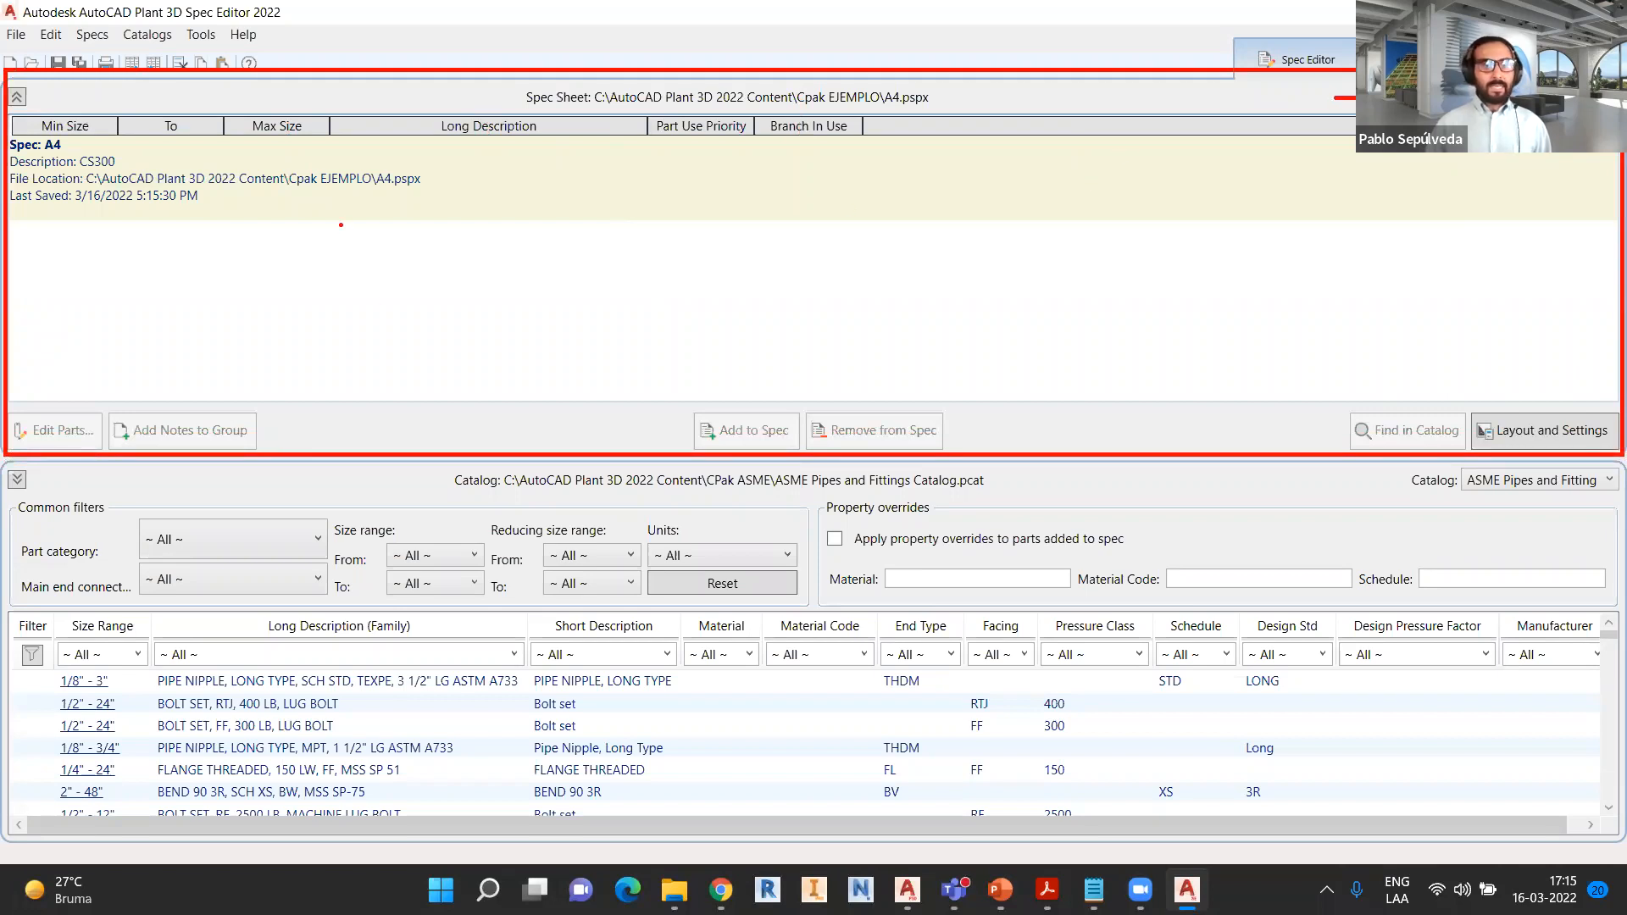
drag(66, 145, 206, 122)
drag(421, 178, 514, 146)
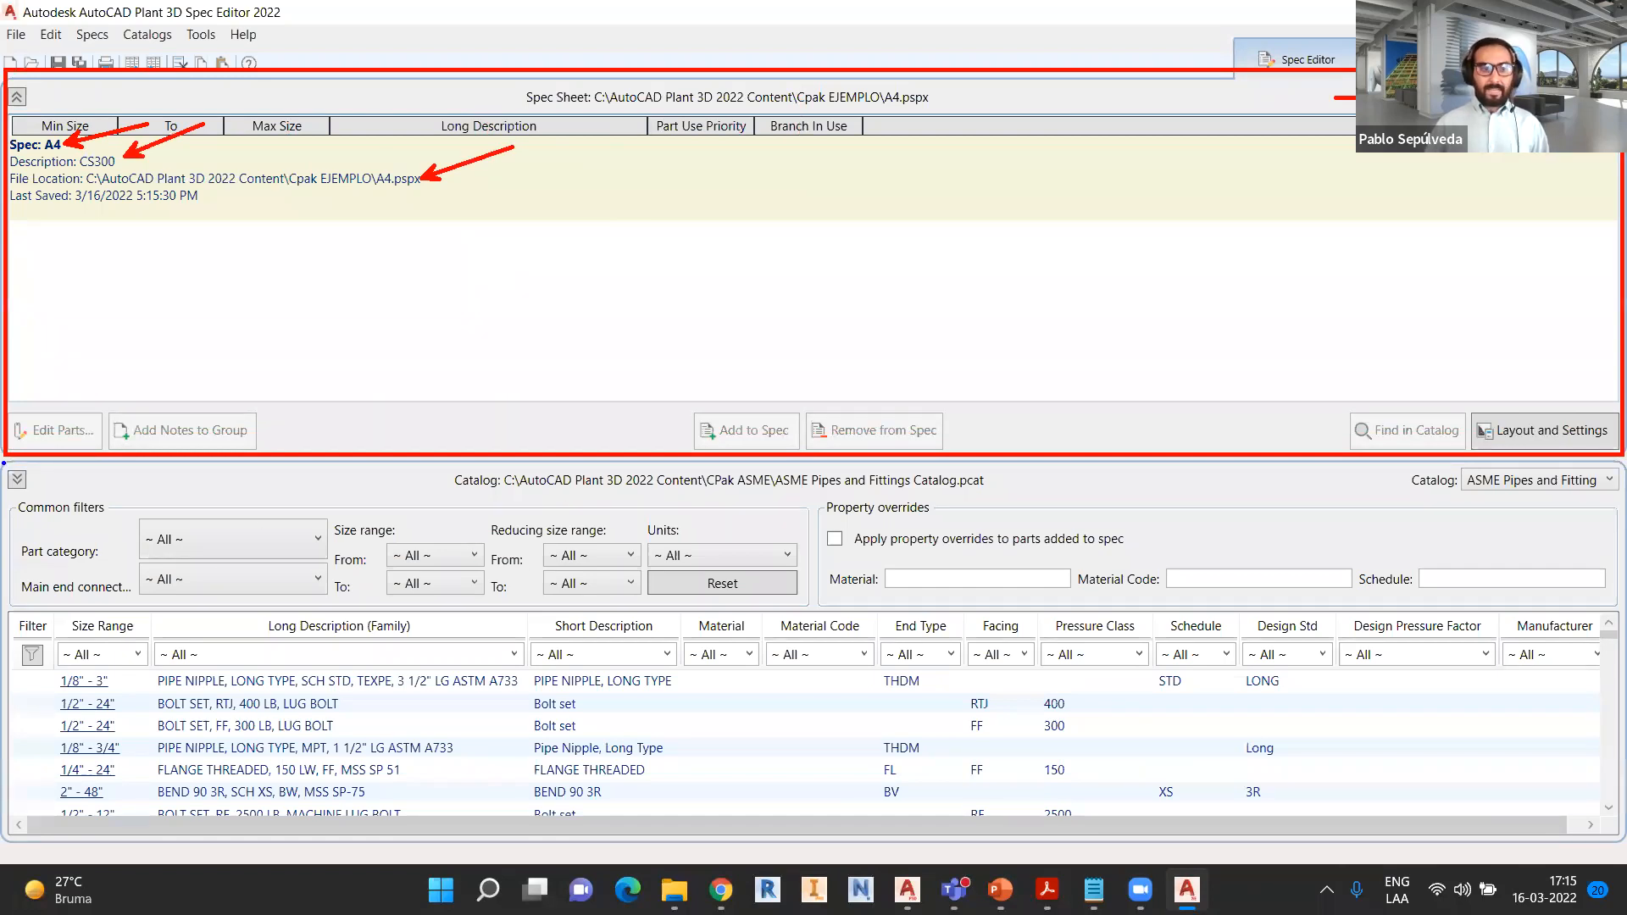
mouse_move(17, 467)
mouse_down()
mouse_move(704, 713)
mouse_move(1619, 788)
mouse_move(1623, 859)
mouse_up()
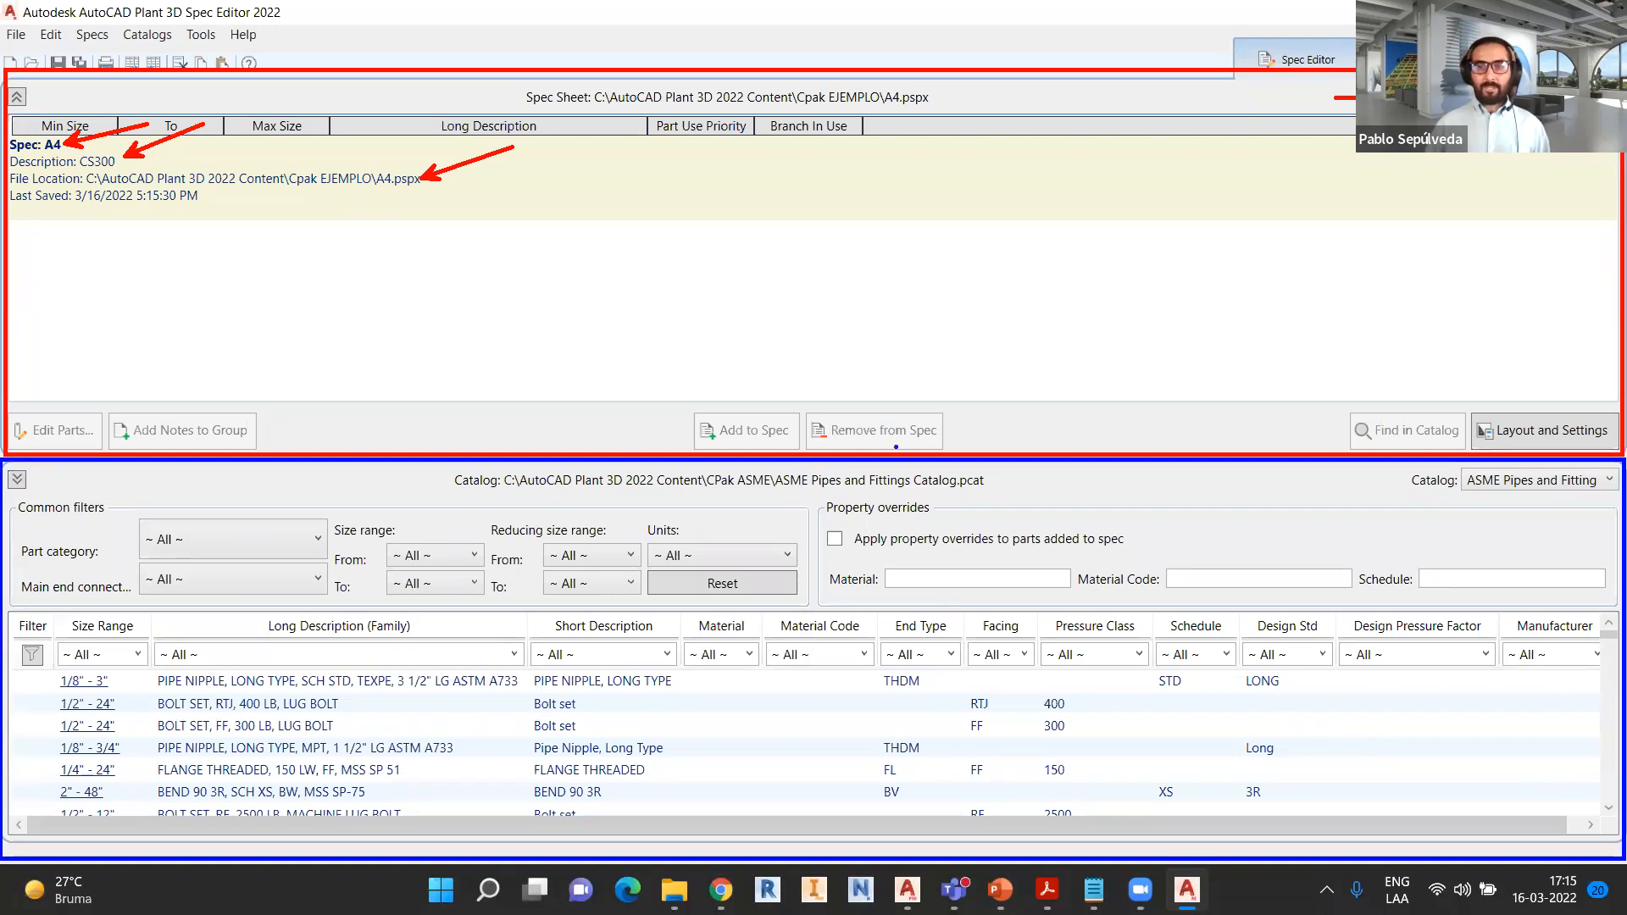
drag(931, 368, 930, 697)
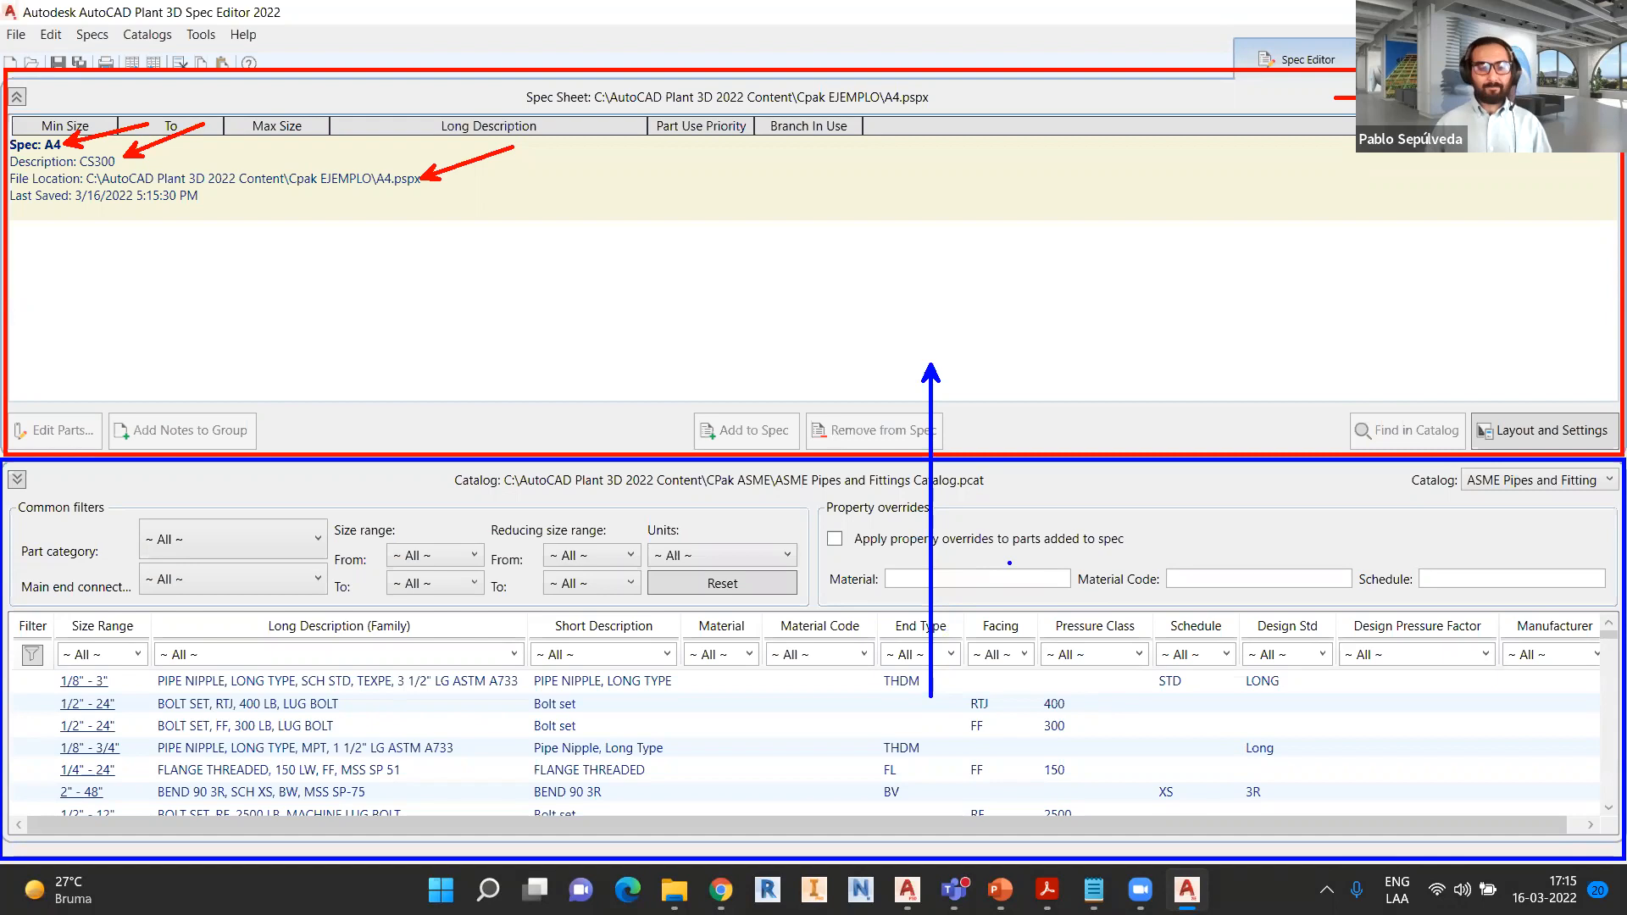
key(Escape)
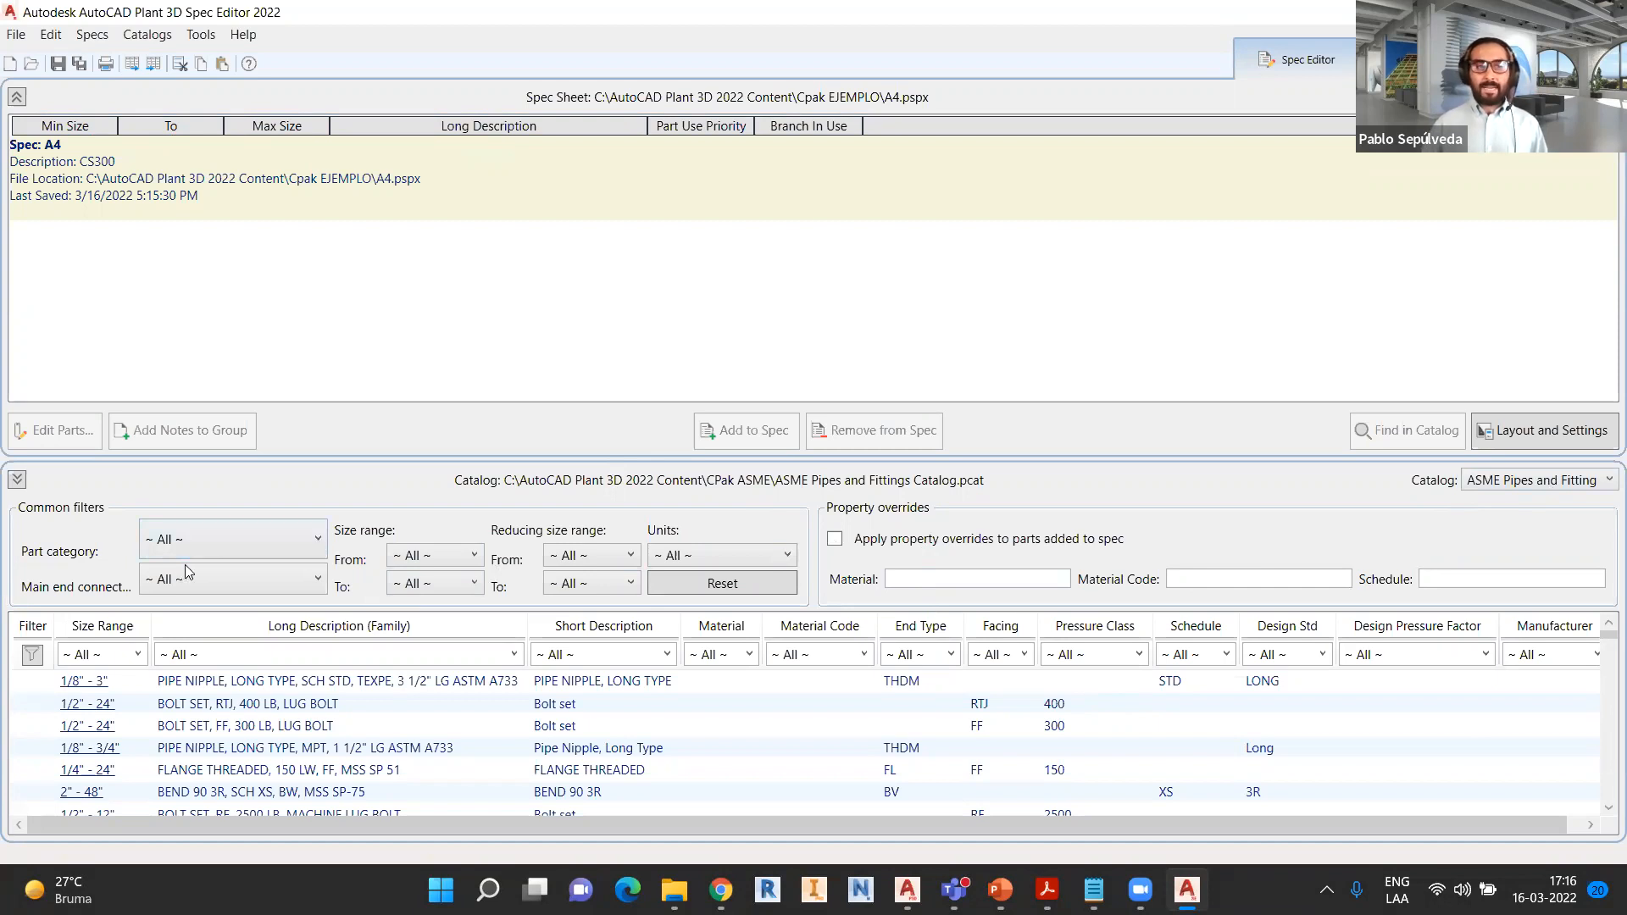
- Filter the catalog by the Pipe part category and examine the end types of the listed pipes
click(319, 548)
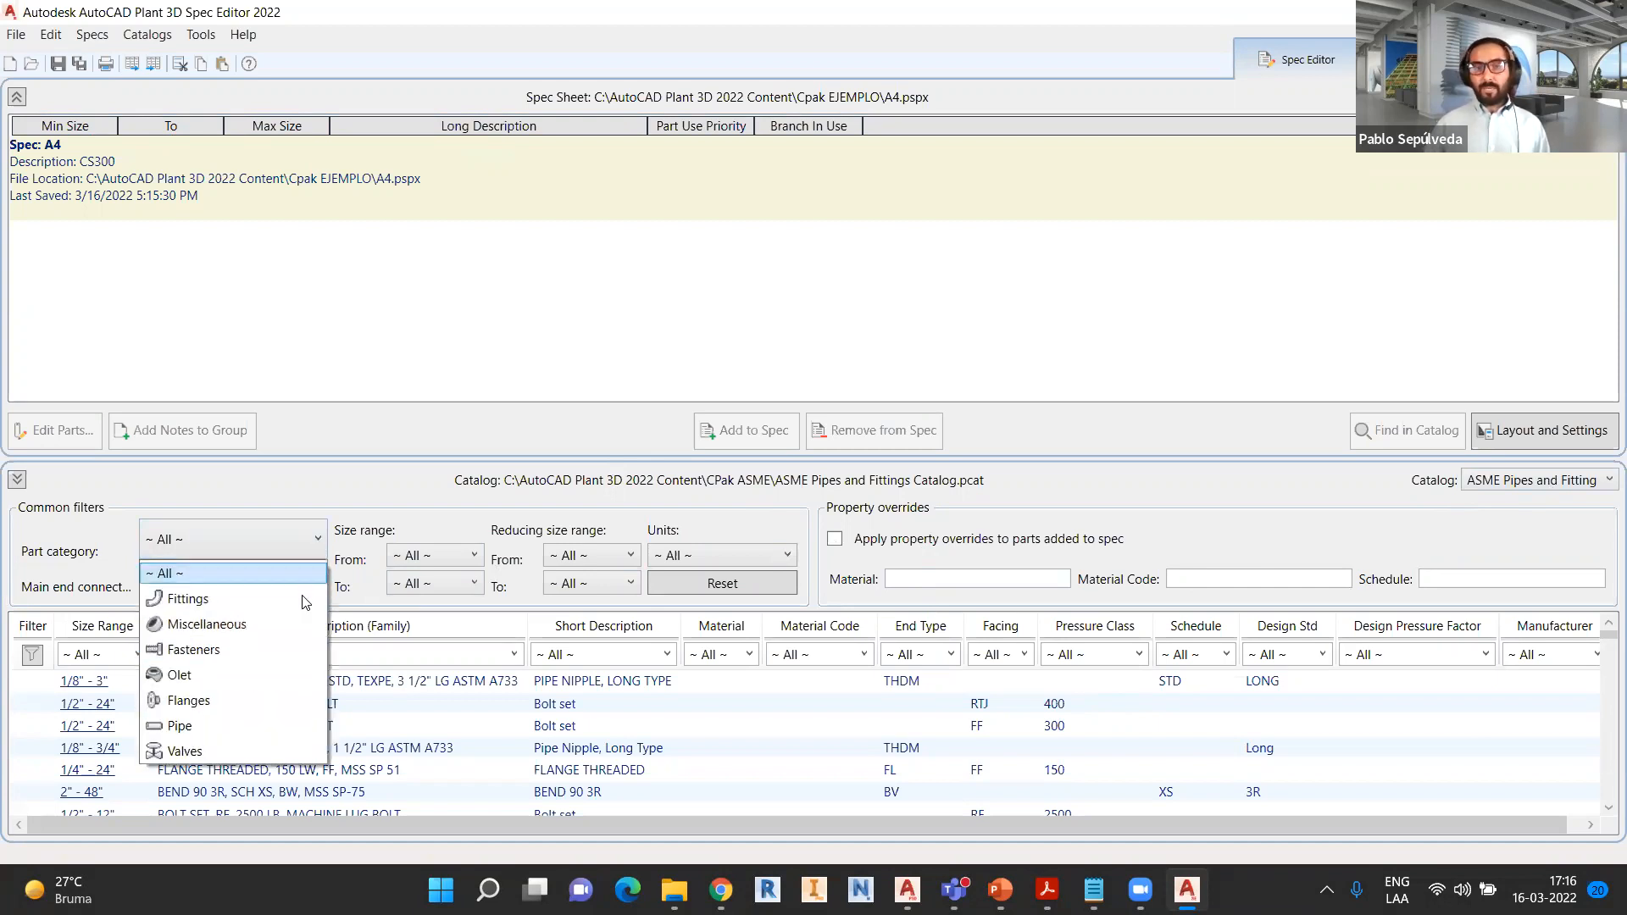
click(214, 726)
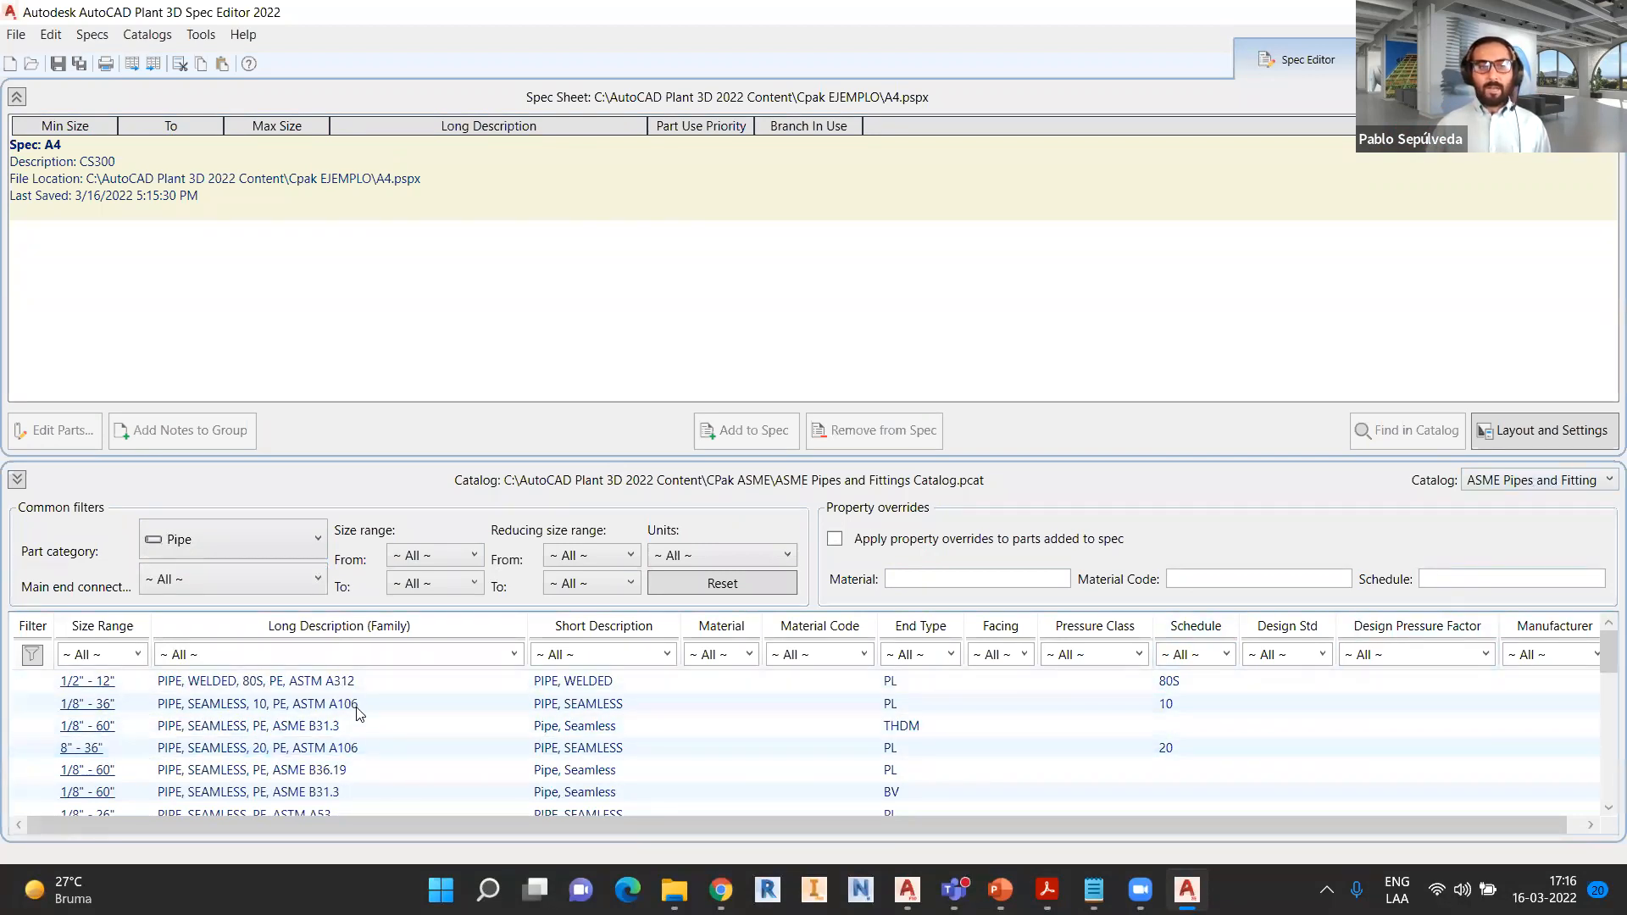
click(627, 690)
click(618, 707)
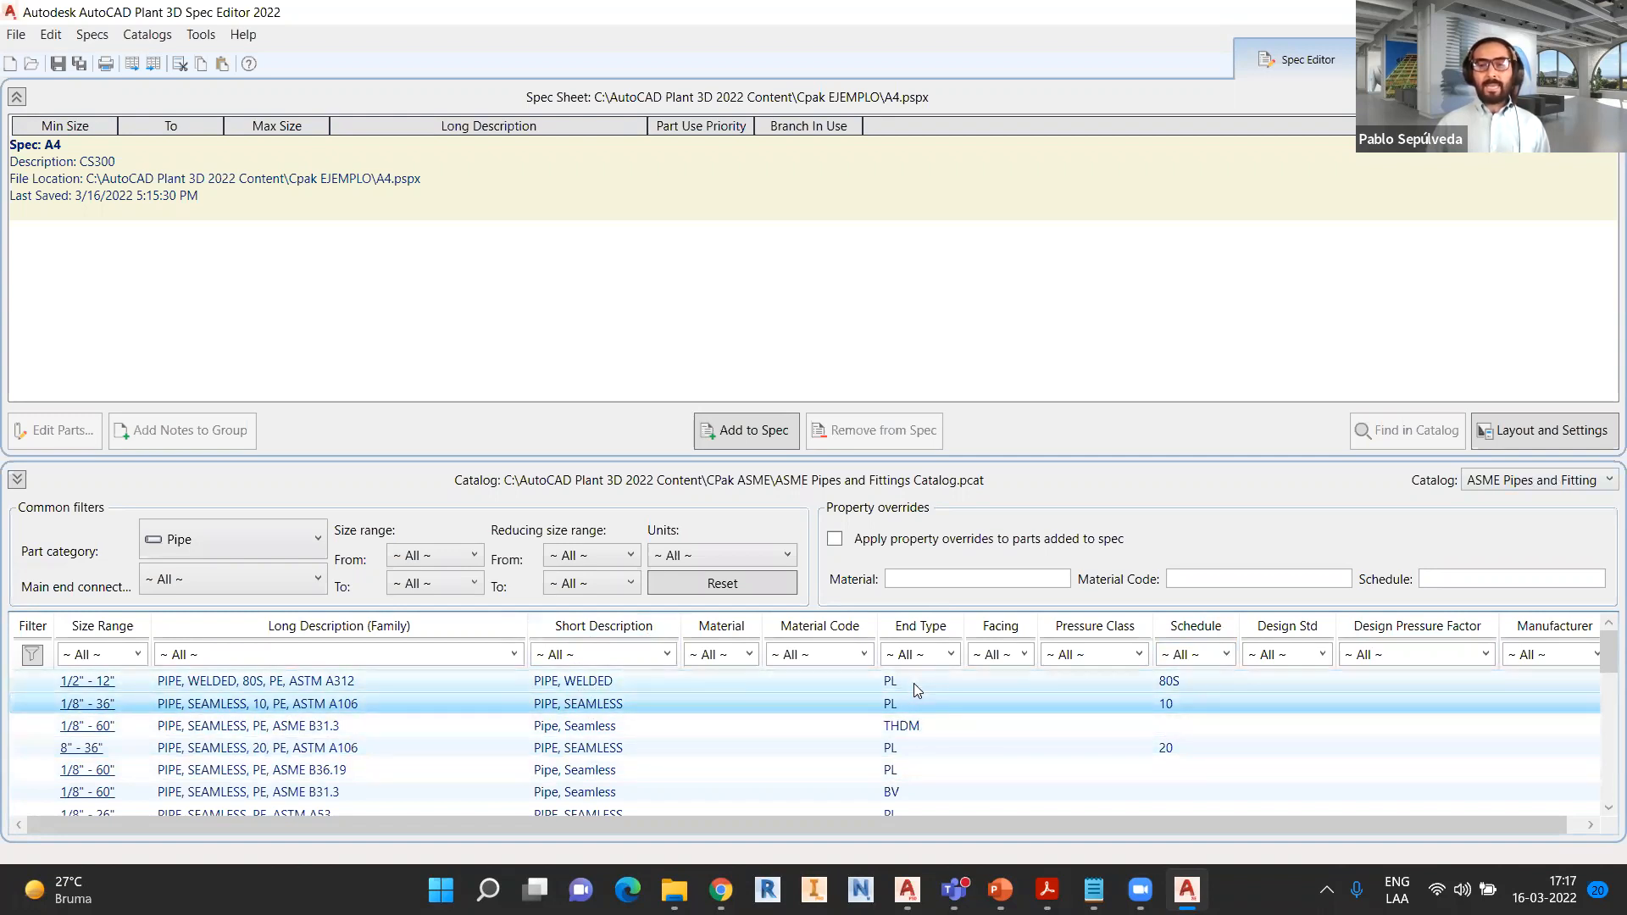
click(906, 727)
scroll(922, 754, down, 1)
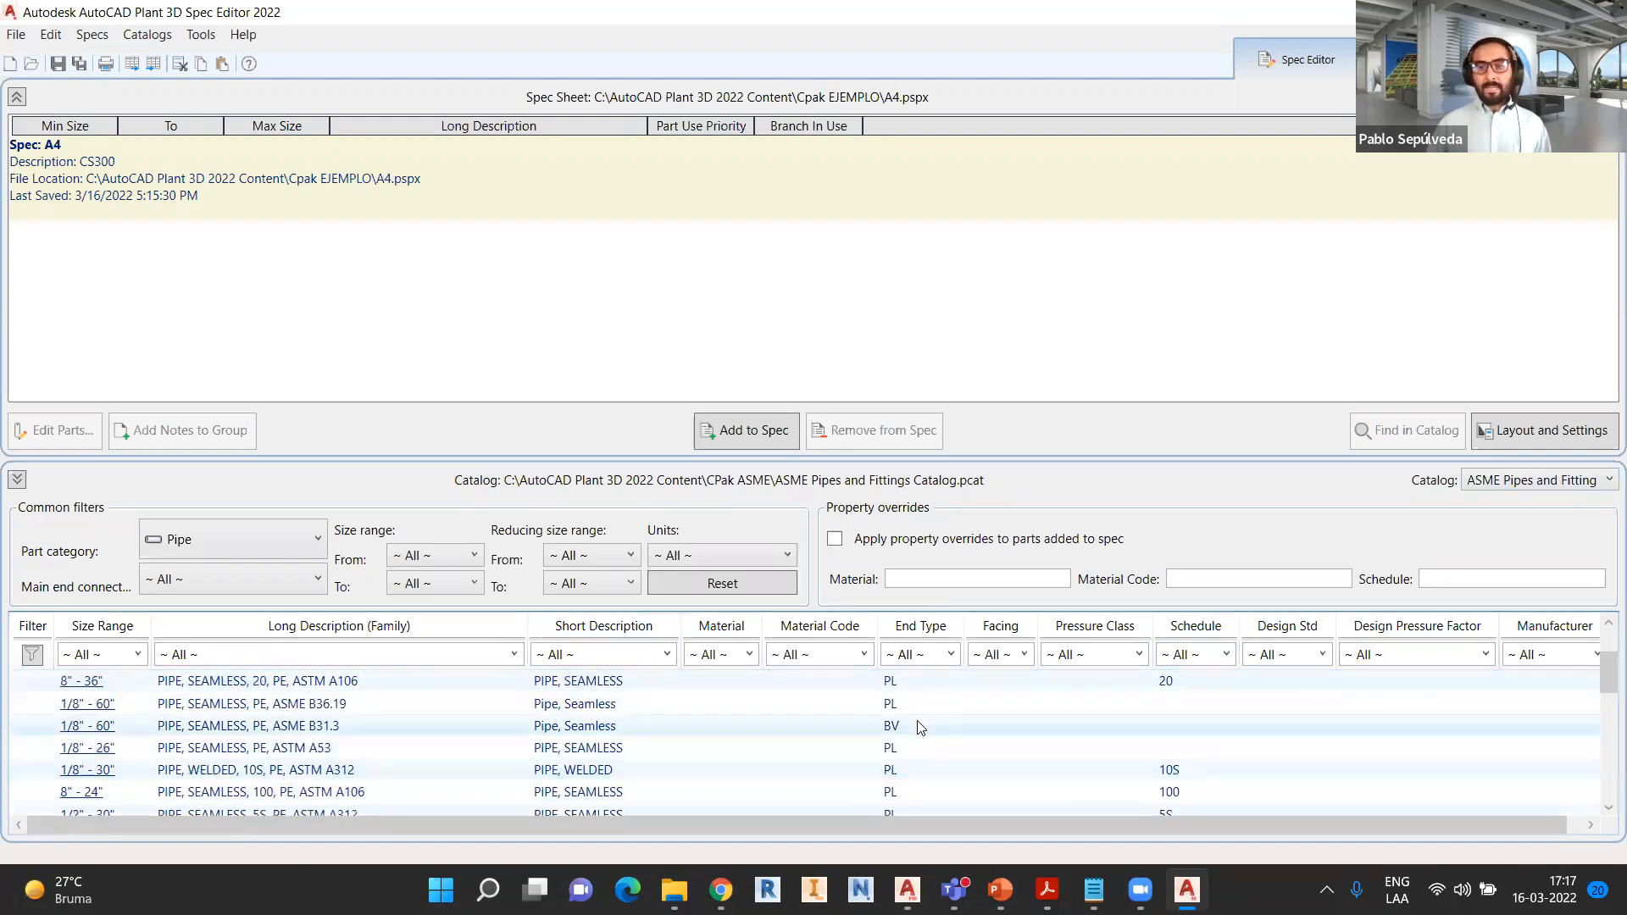
click(913, 732)
scroll(941, 762, down, 6)
scroll(926, 761, up, 6)
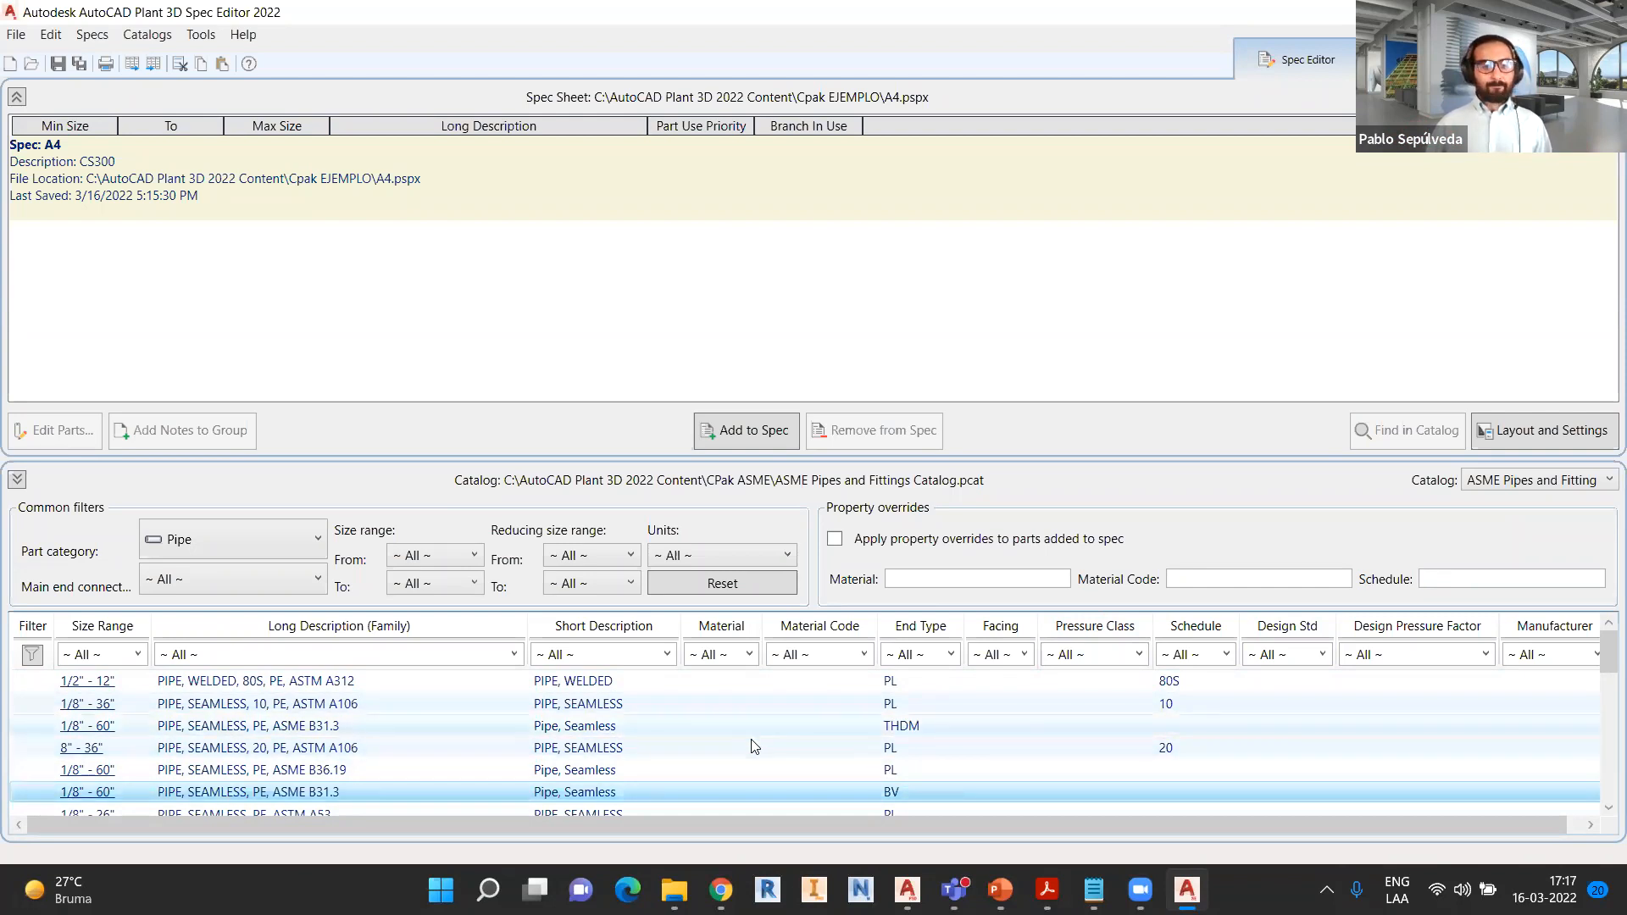
- Add the catalog part PIPE, SEAMLESS, PE, ASME B36.19 with the 1/8" - 60" size range to the spec
click(704, 769)
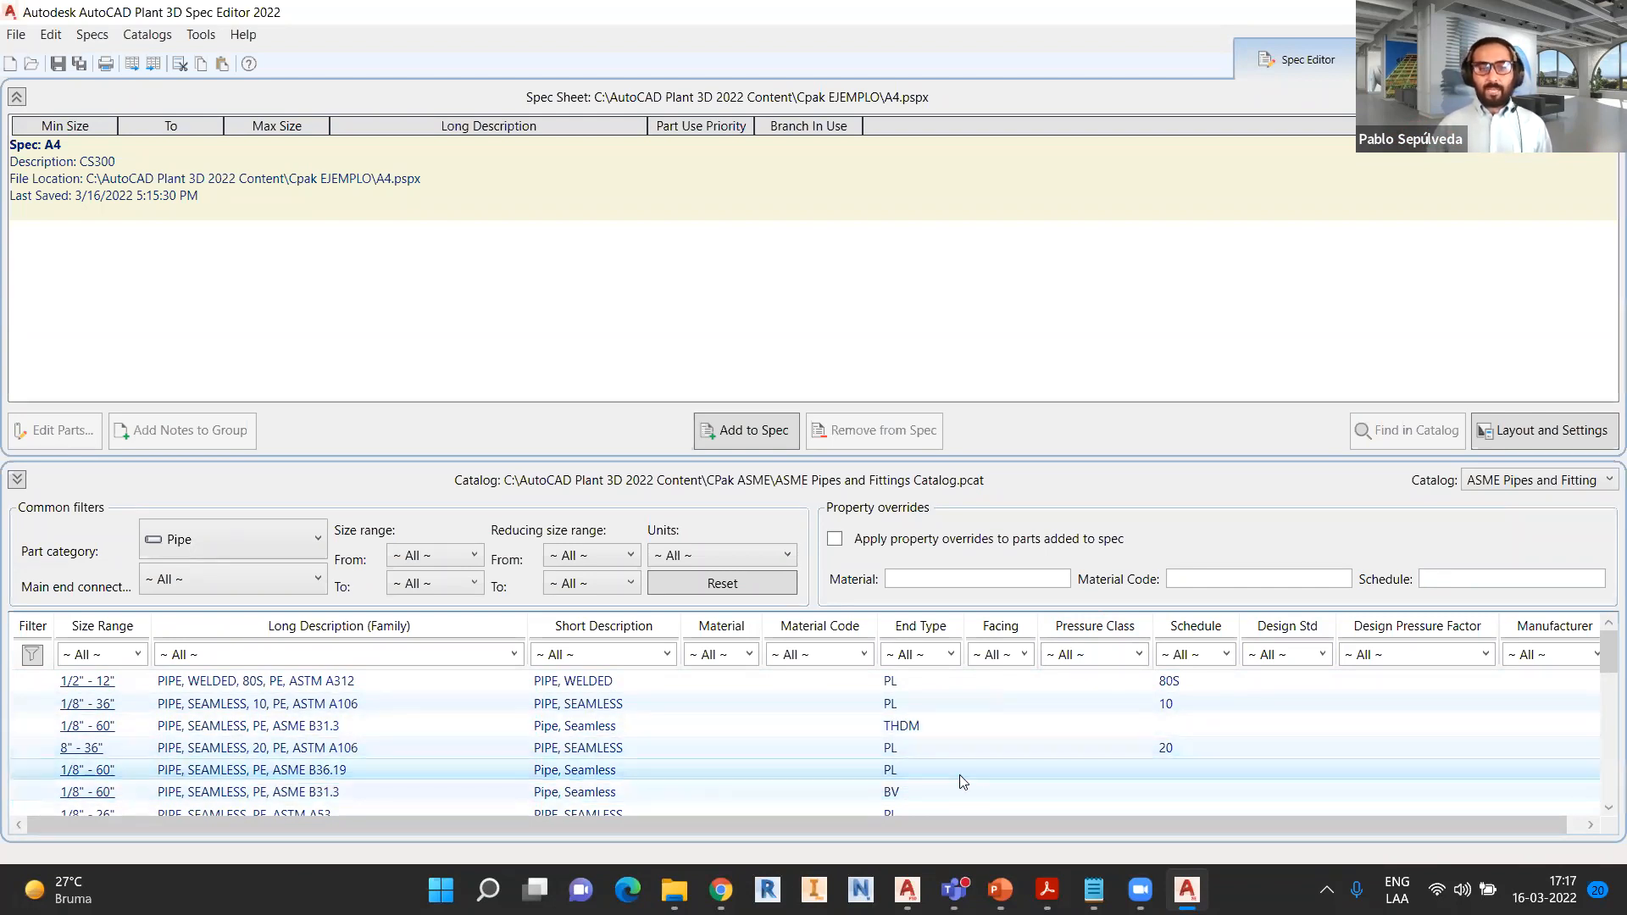
scroll(960, 774, down, 1)
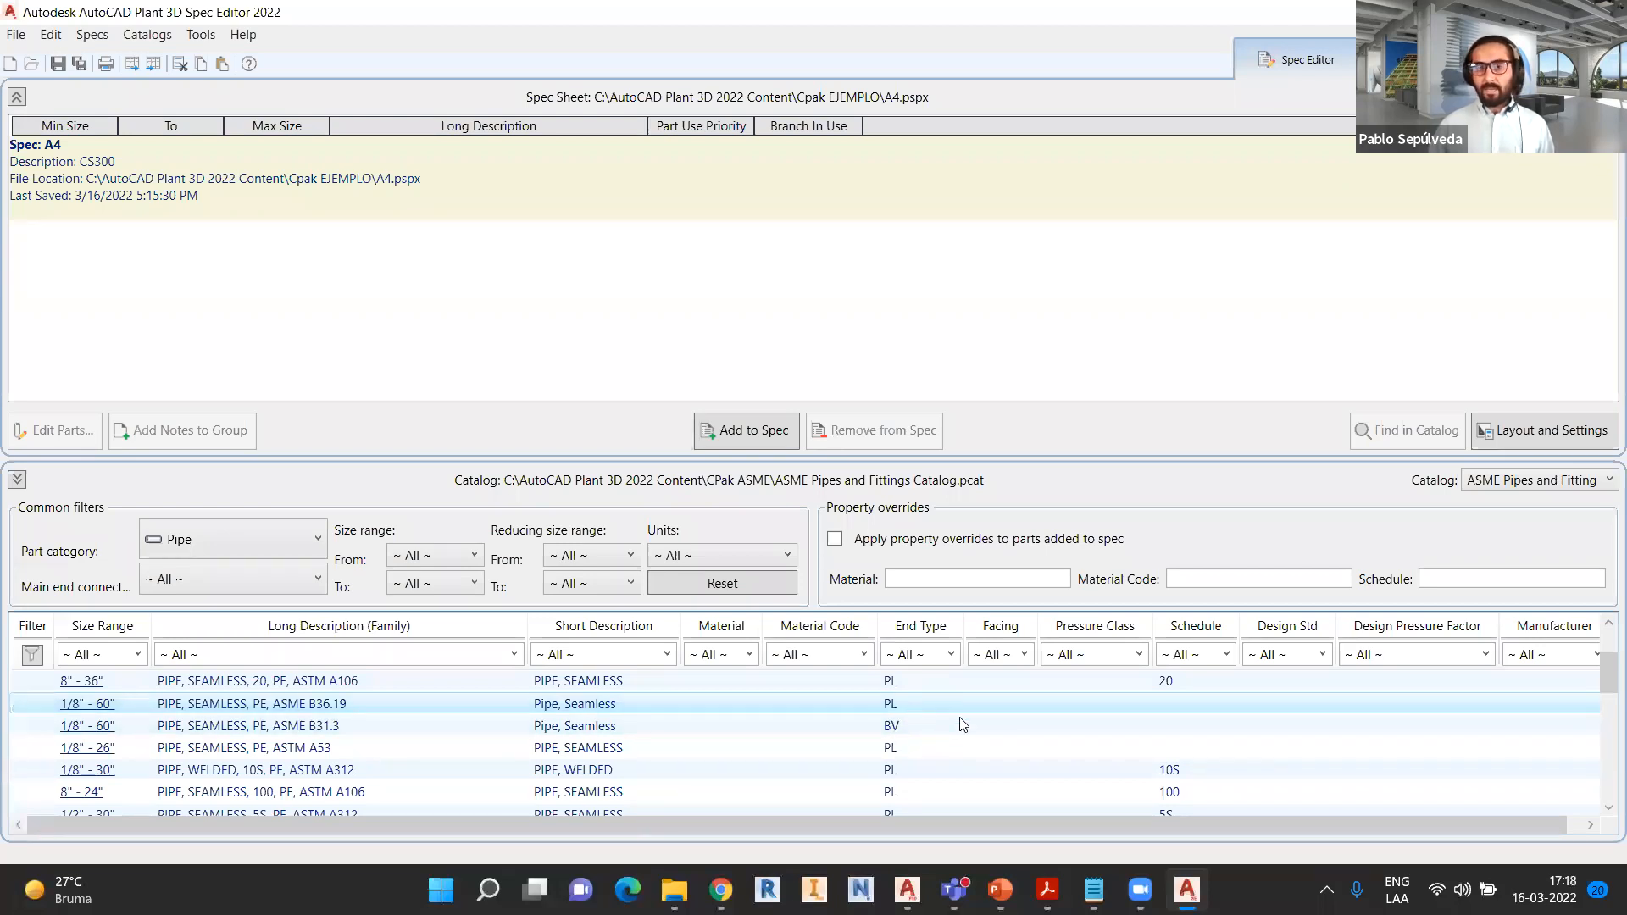
click(734, 436)
- Open the spec's ASME B36.19 seamless pipe for part editing and widen the Long Description (Size) column to show full descriptions
click(517, 270)
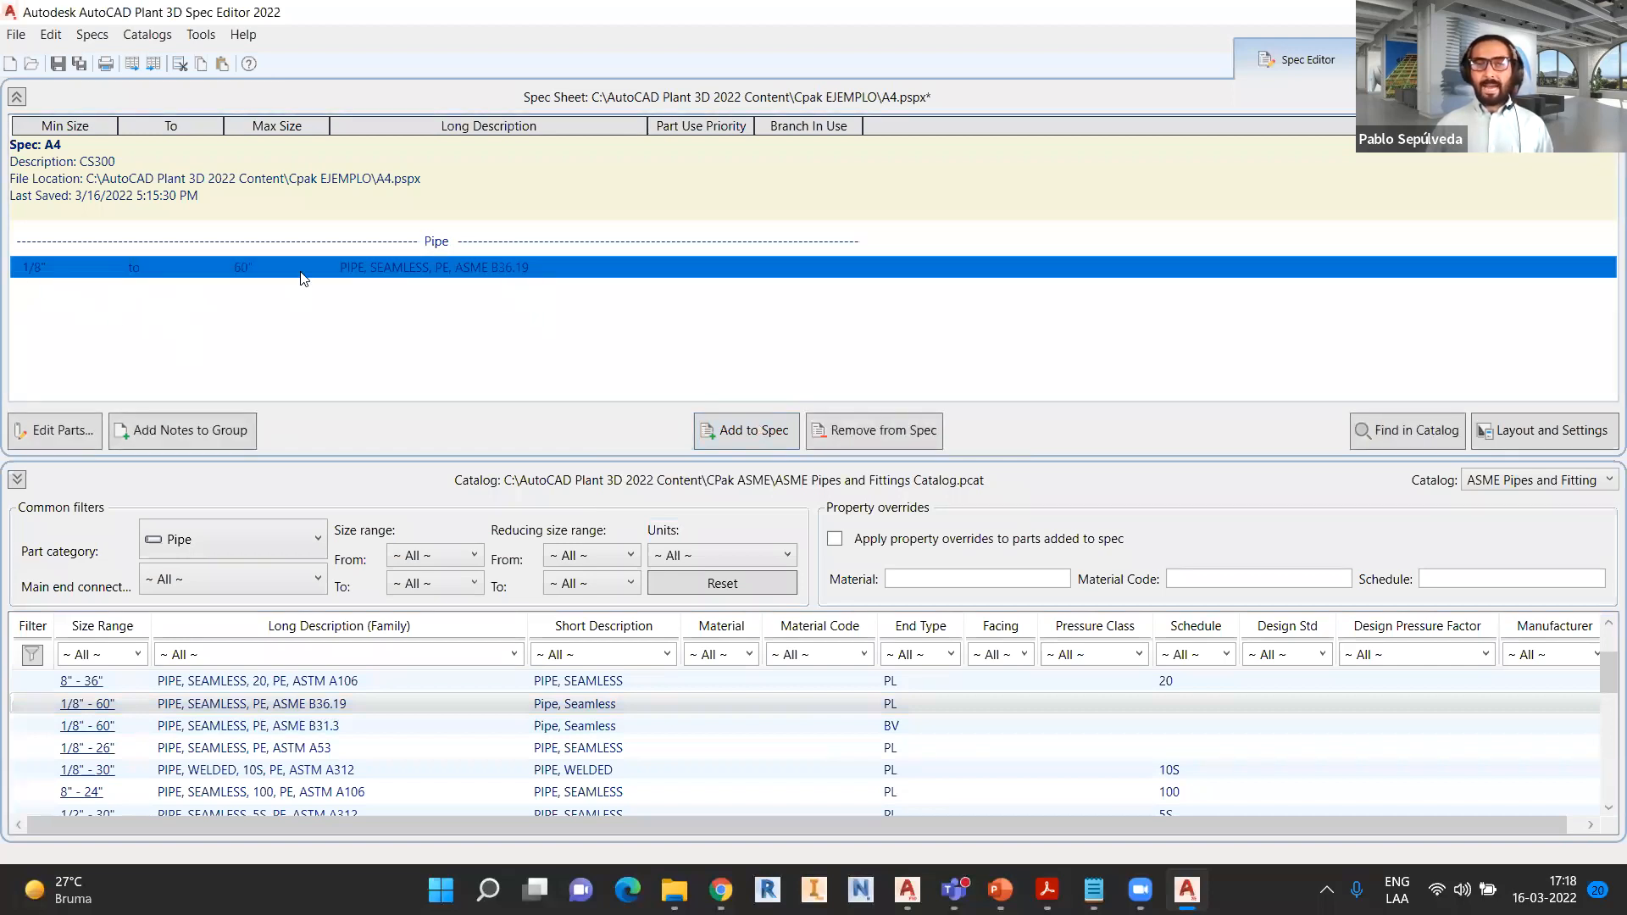
double_click(427, 270)
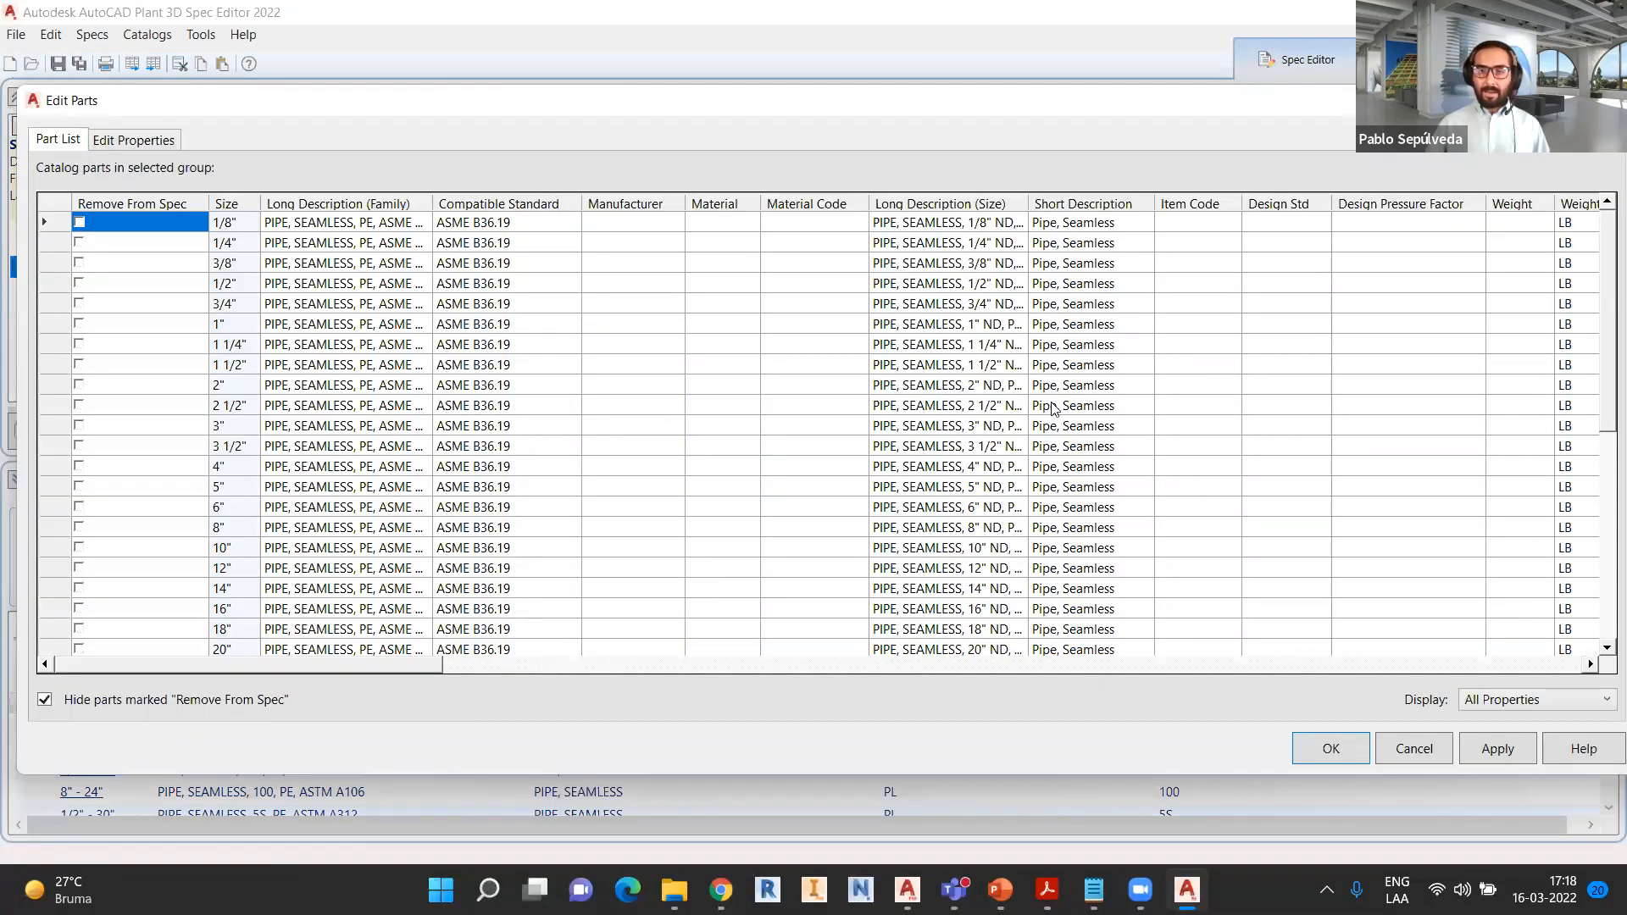
drag(1028, 205, 1153, 203)
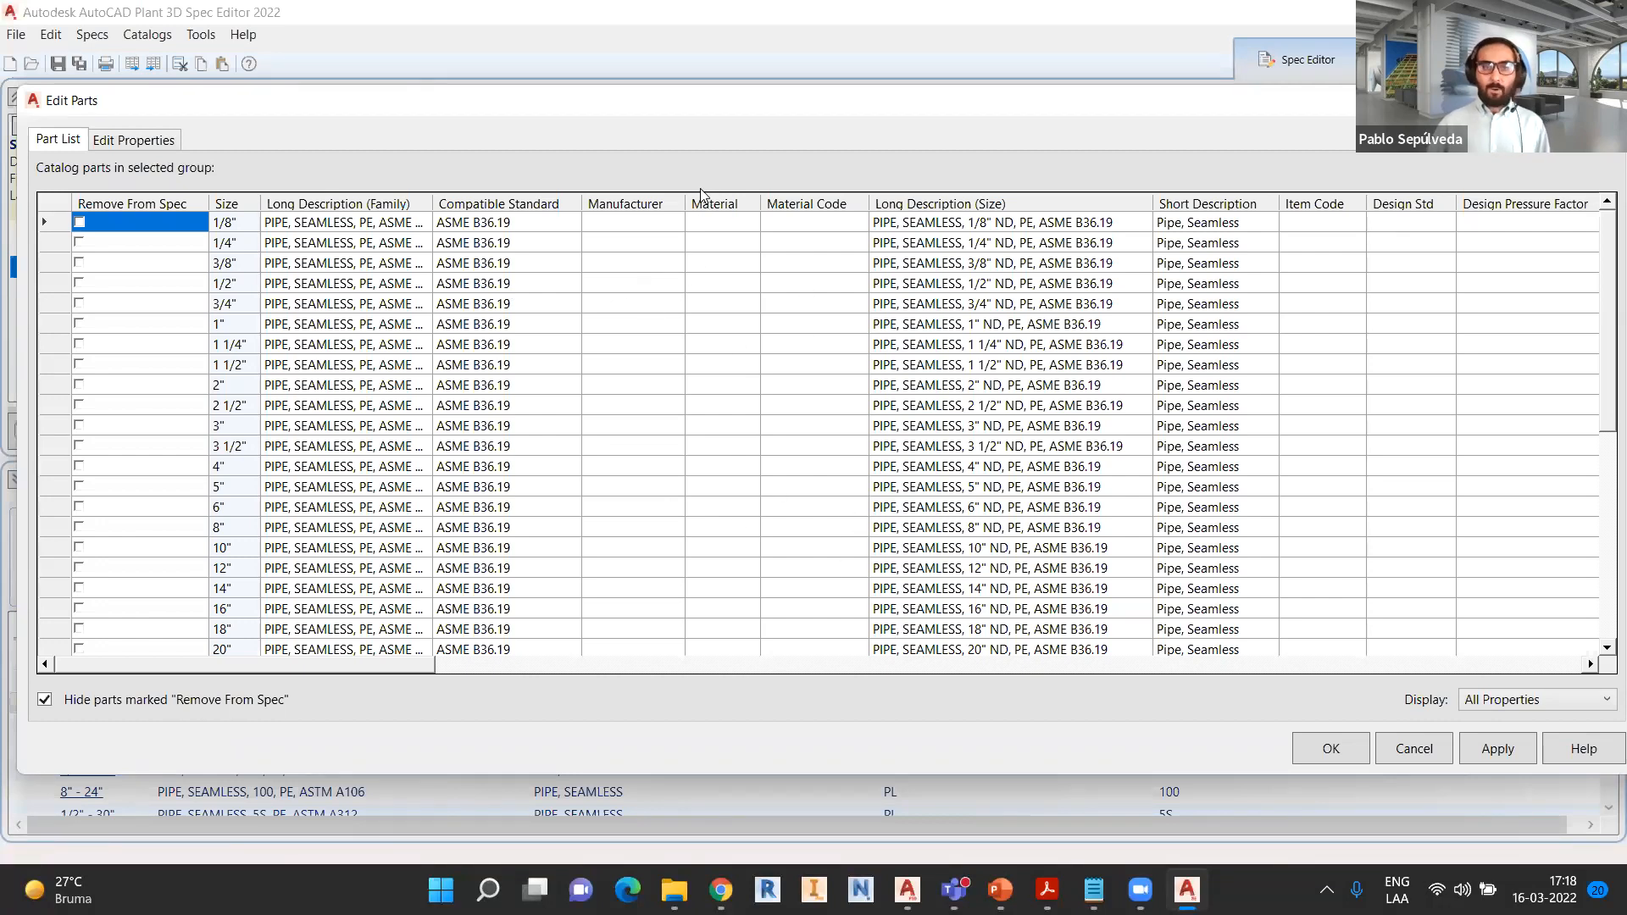
drag(712, 186, 732, 69)
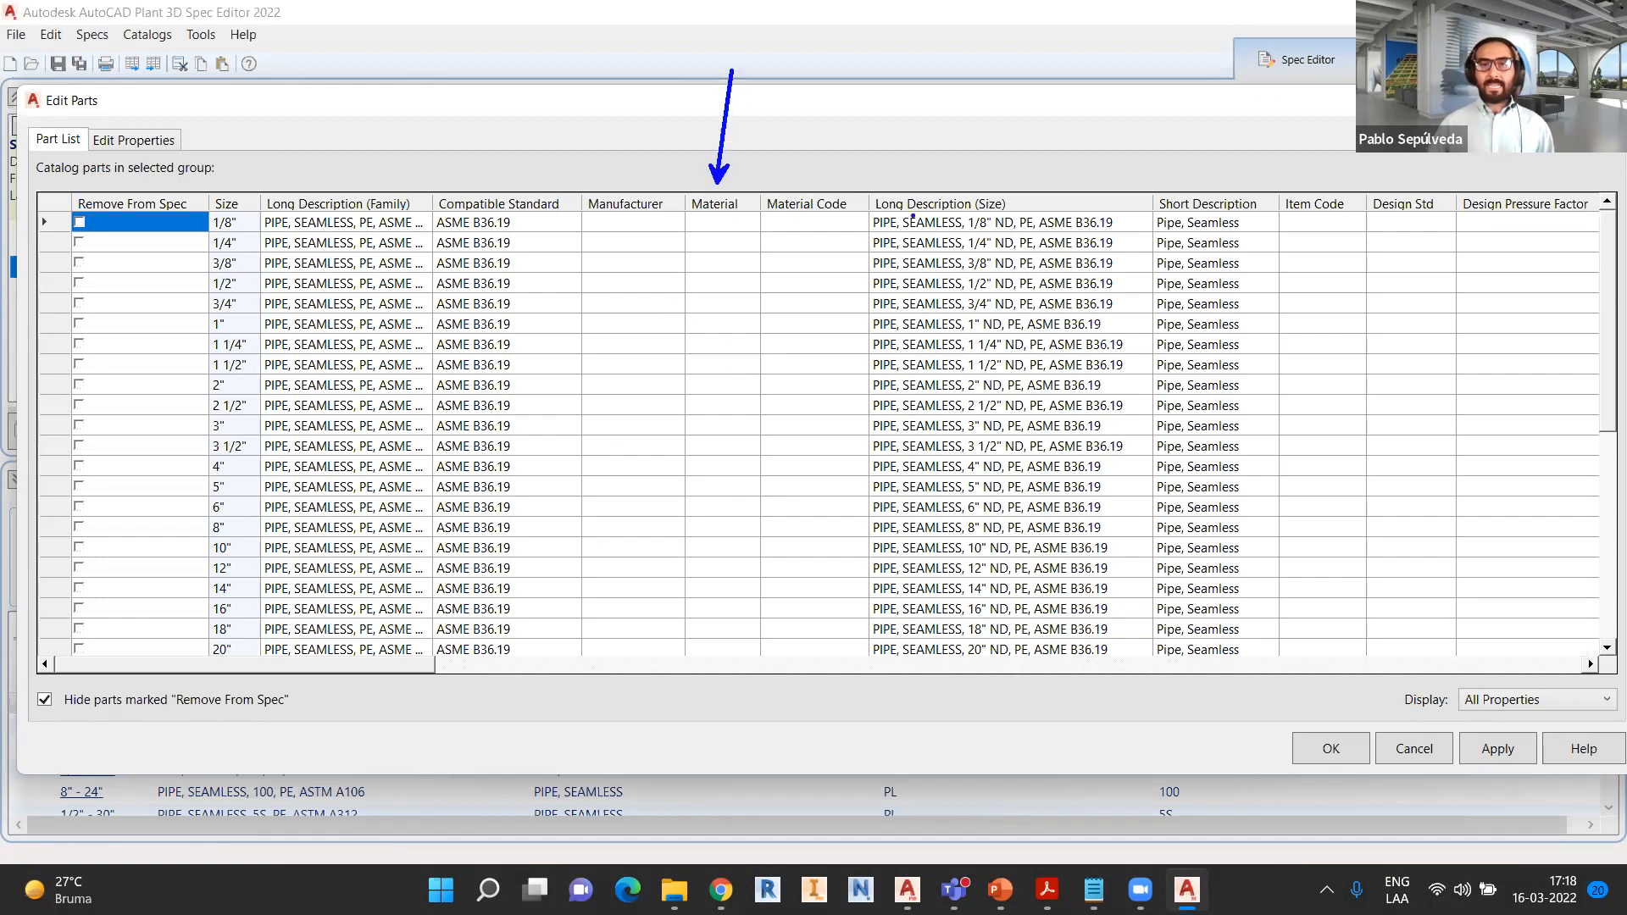
drag(821, 185, 845, 68)
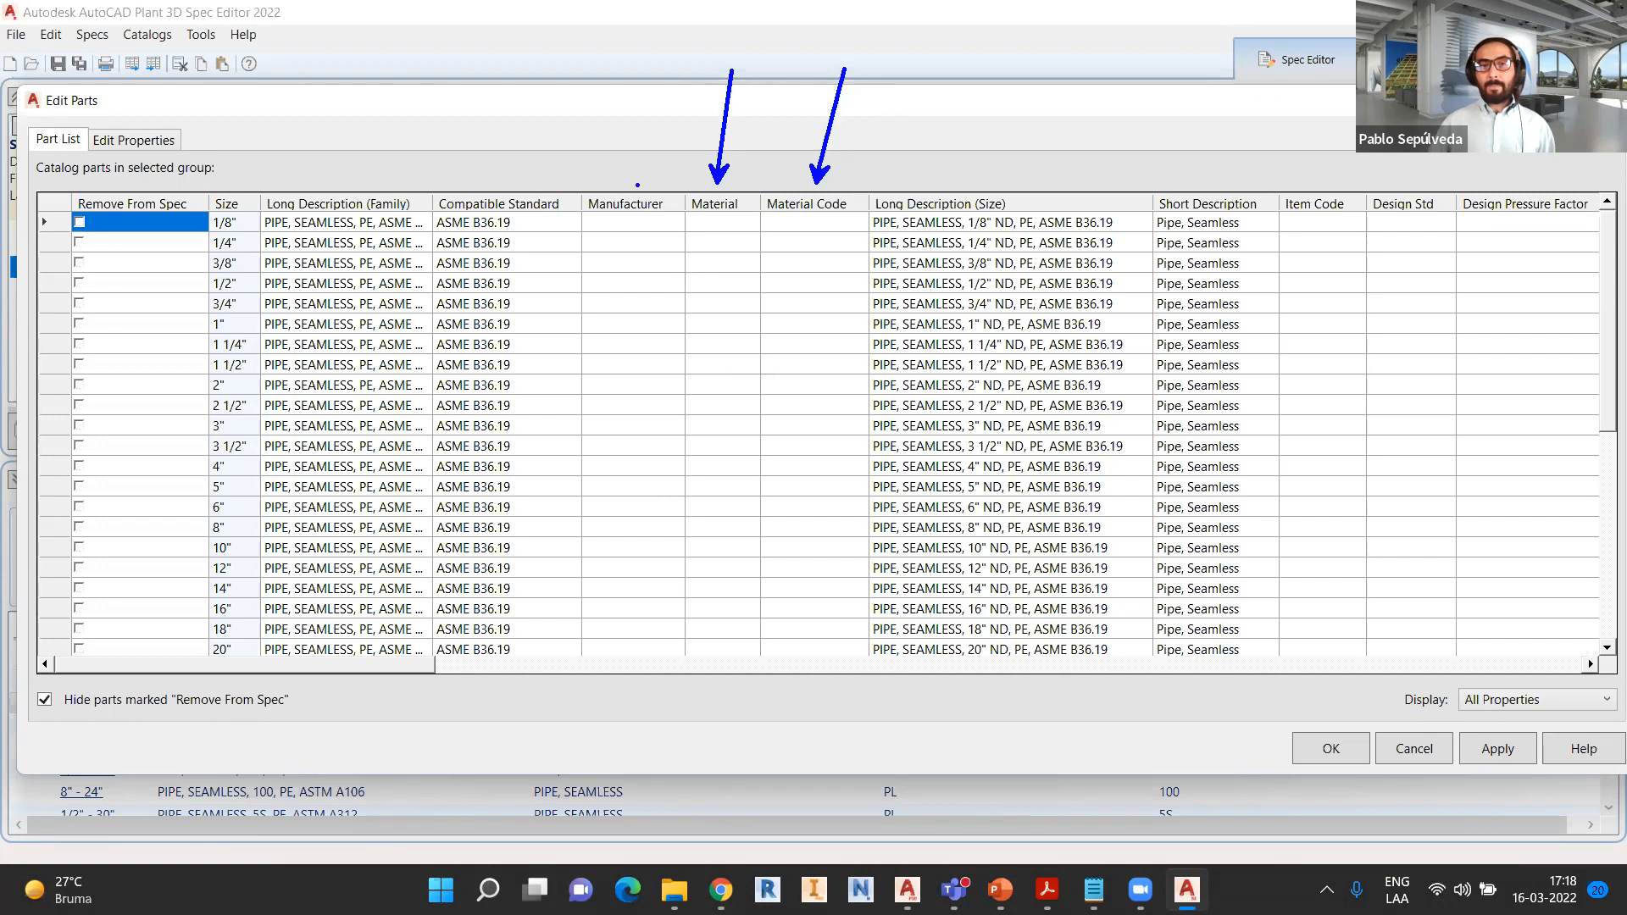
drag(631, 182, 647, 66)
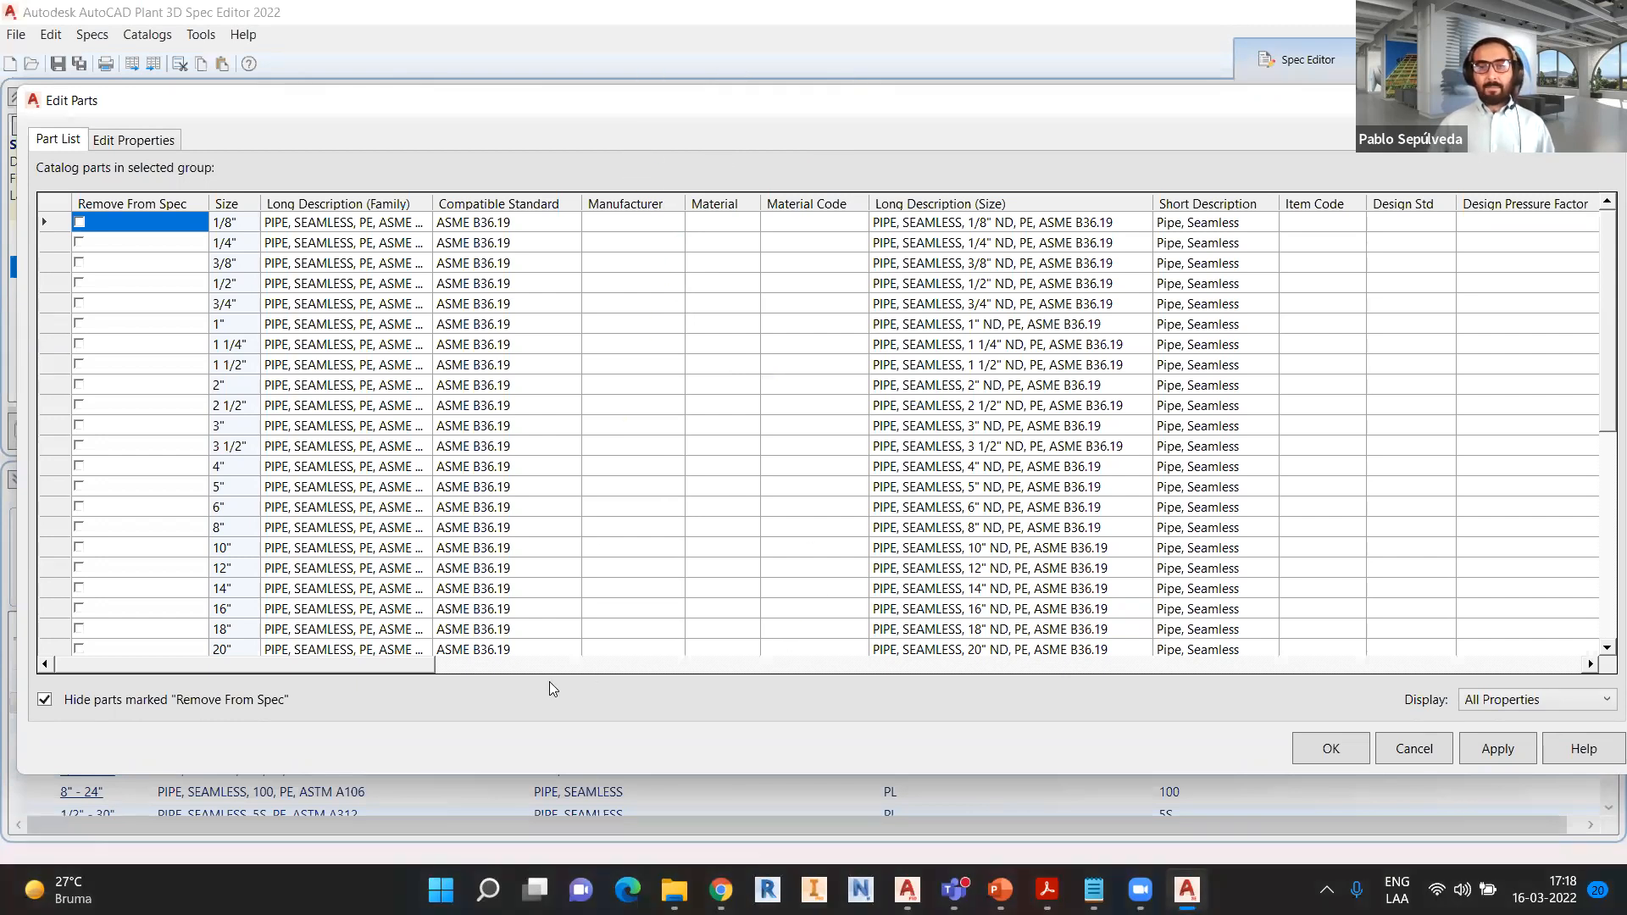
- Examine the remaining properties in the seamless pipe's part list, including design pressure factor, linear weight, nominal diameter and end type
drag(390, 664, 612, 667)
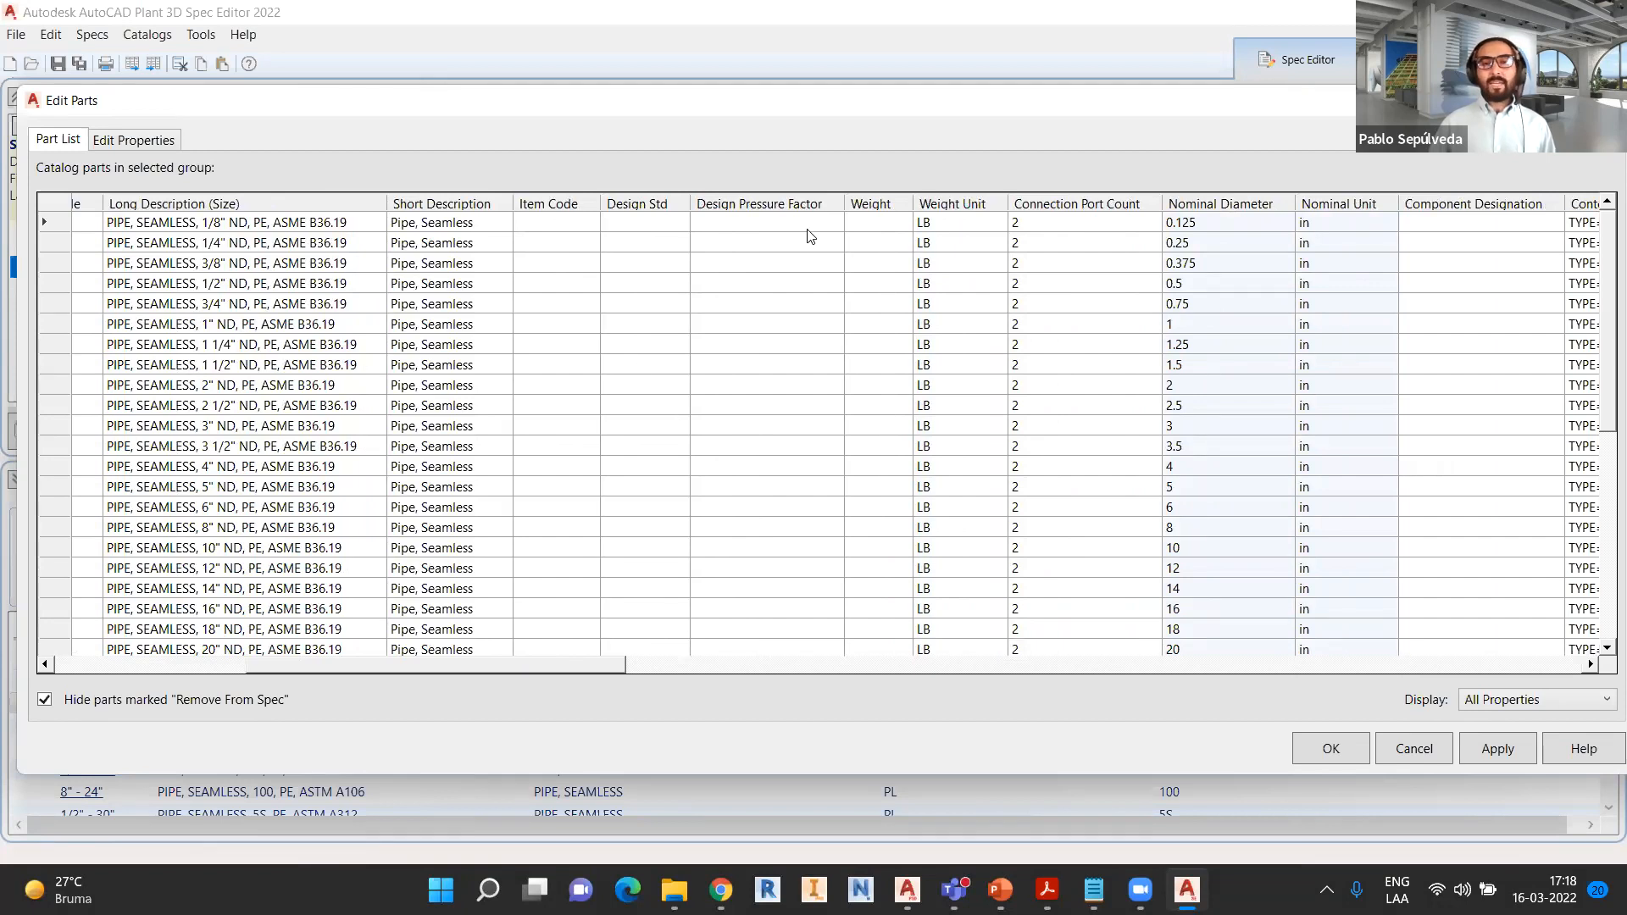
drag(584, 675, 978, 698)
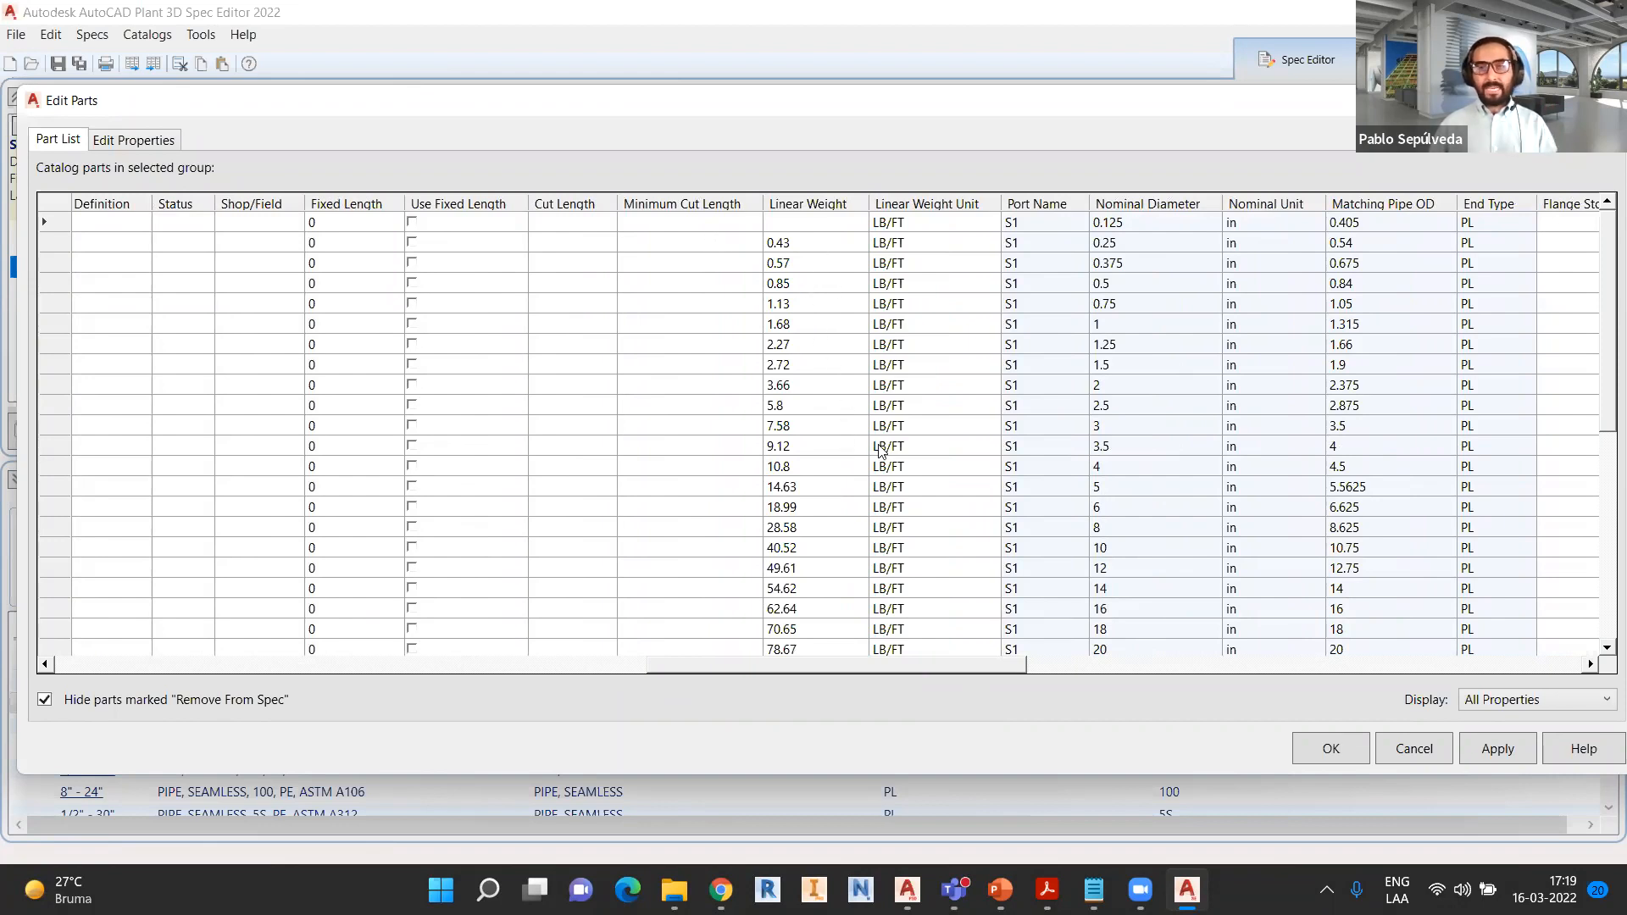
- Examine the seamless pipe's Pressure Class, Material and Material Code columns, and close the part editor without applying changes
drag(961, 666, 1189, 659)
drag(946, 231, 974, 631)
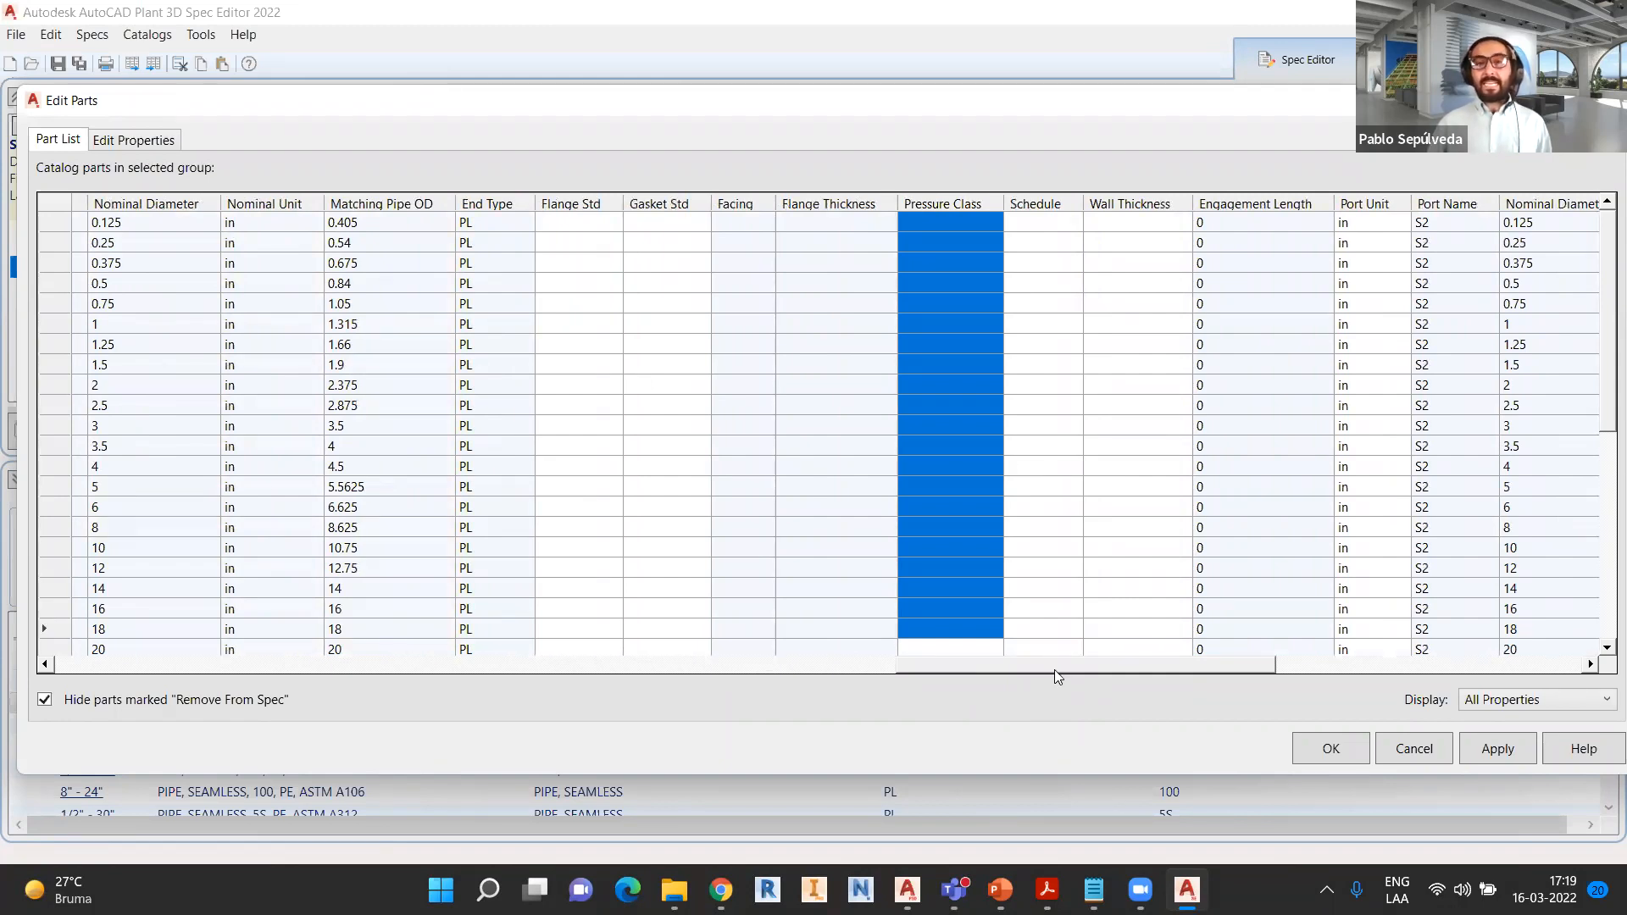
drag(1055, 670, 110, 669)
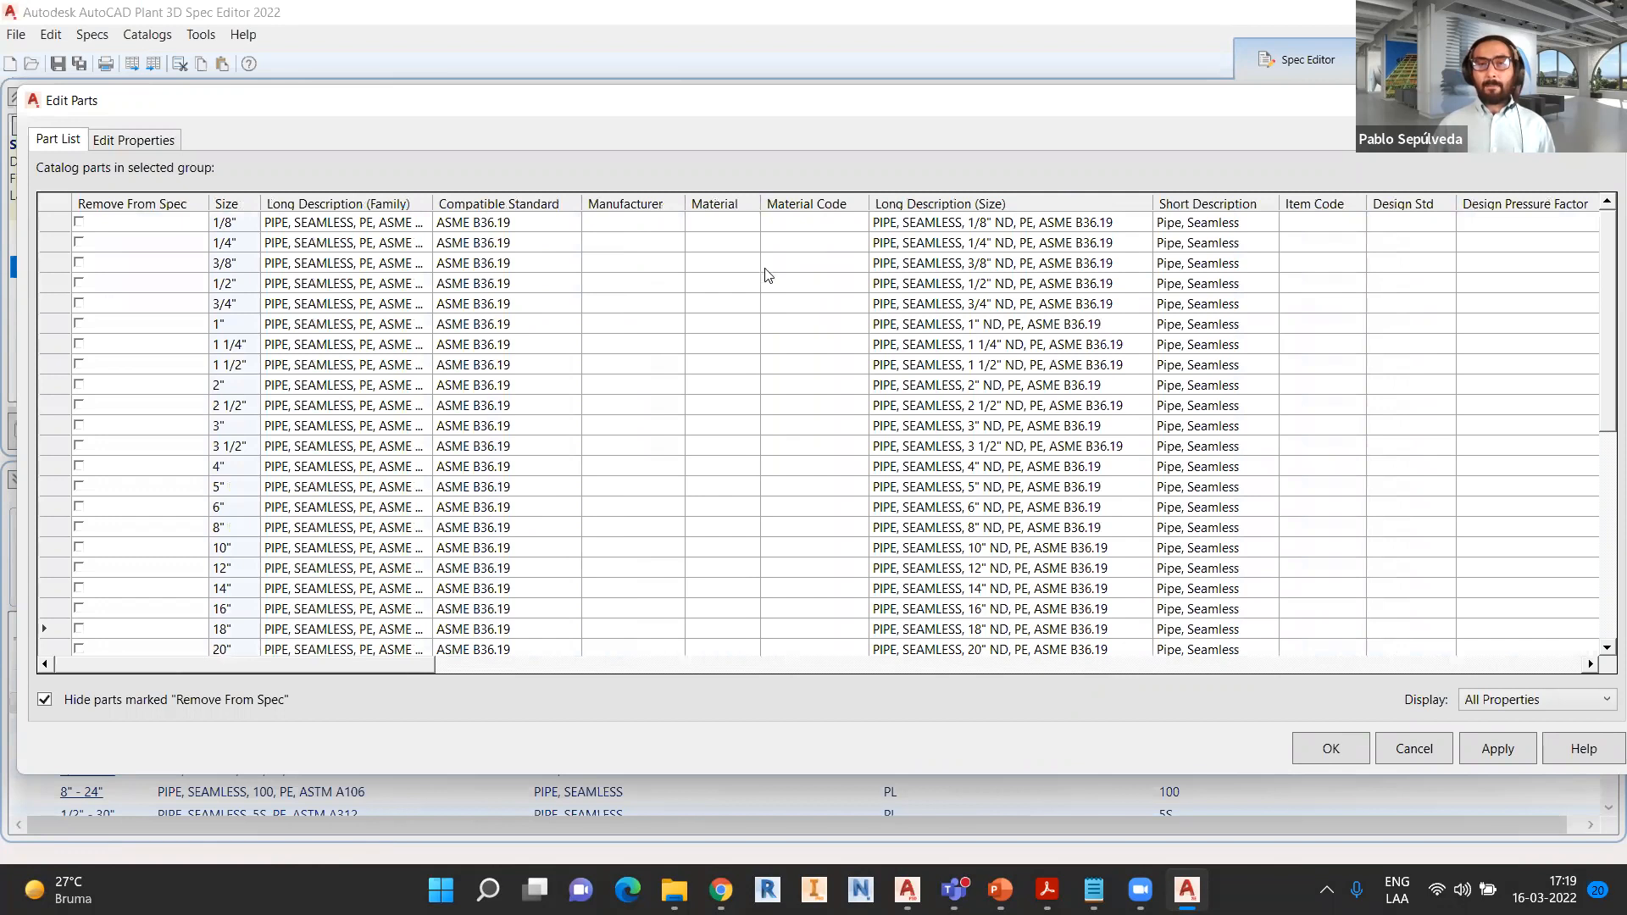
drag(727, 223, 751, 639)
drag(820, 222, 844, 636)
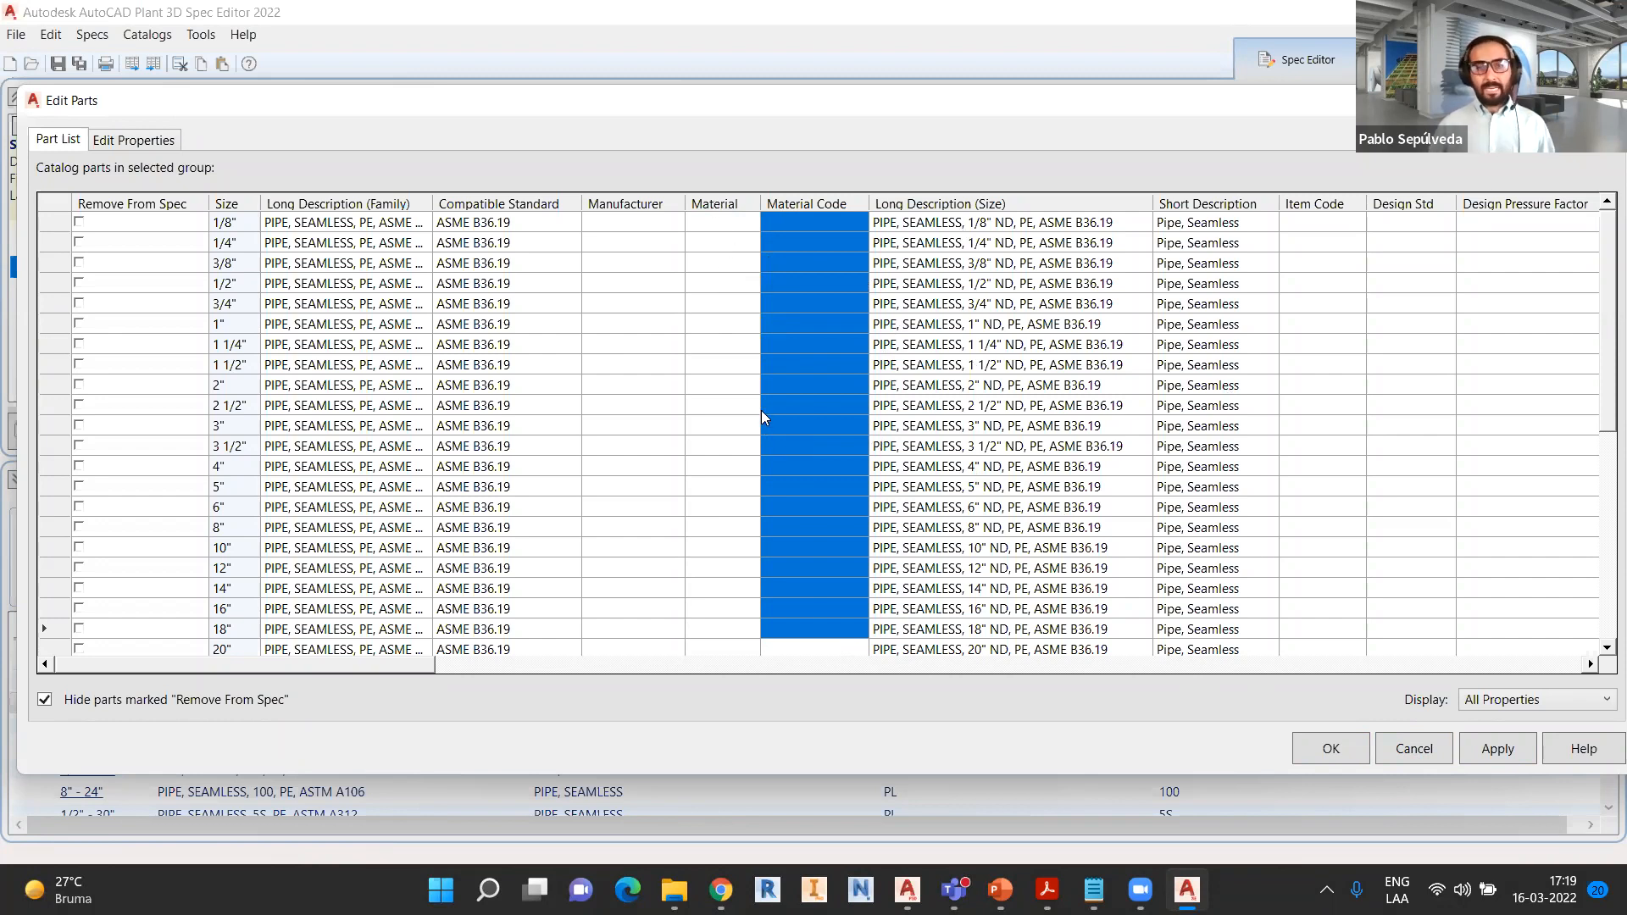
click(1425, 751)
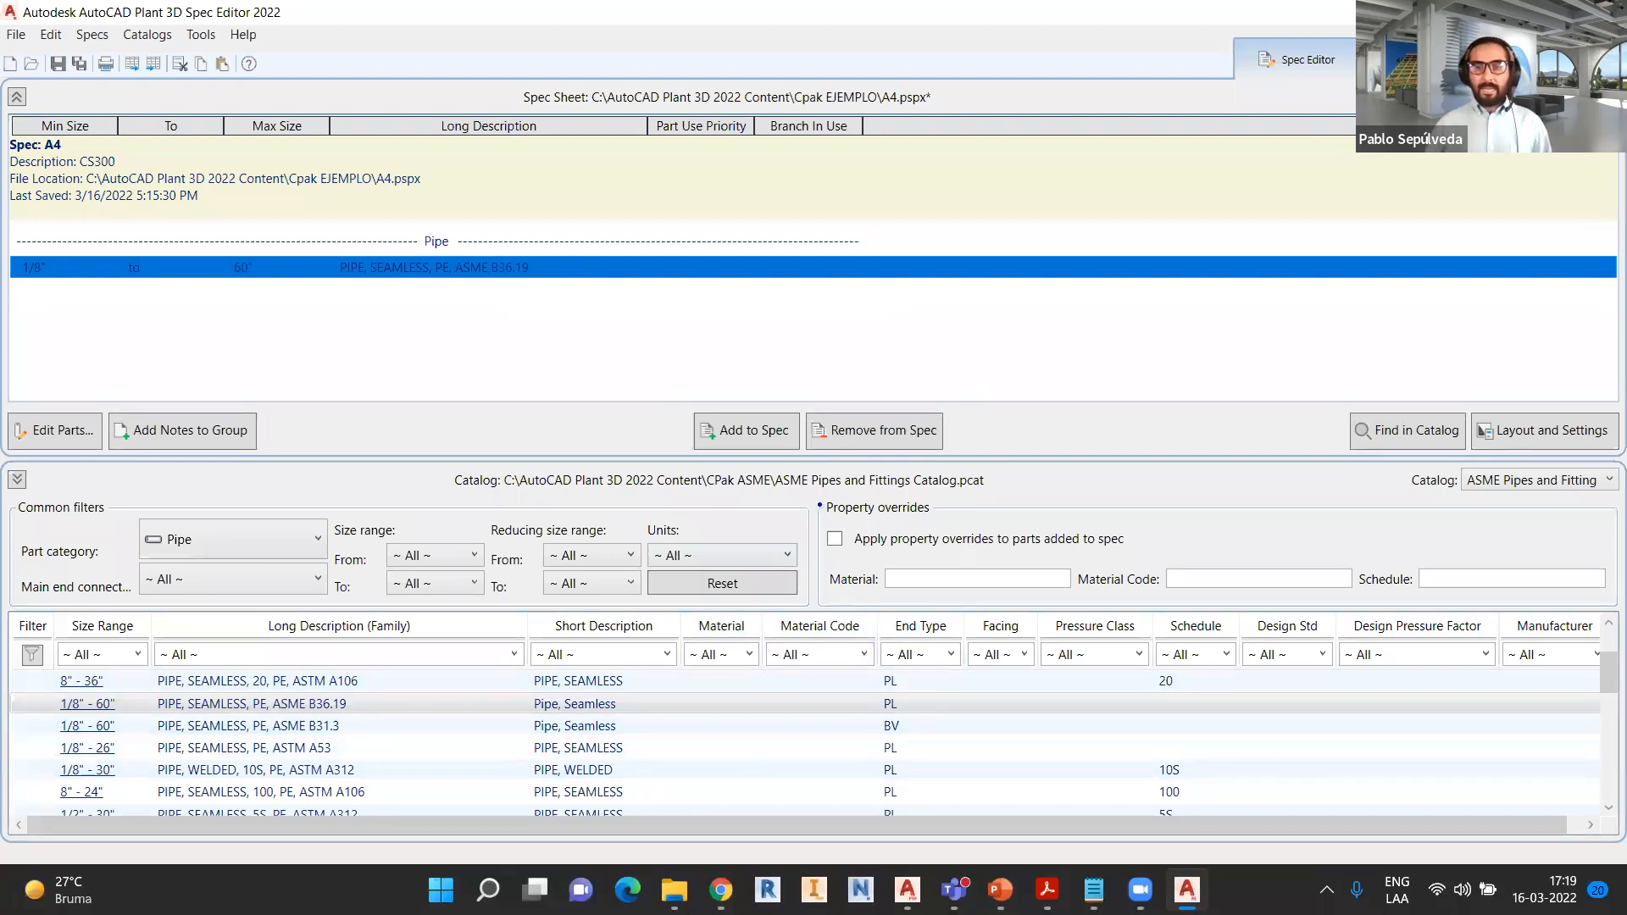
- Remove the ASME B36.19 seamless pipe from the A4 spec sheet
drag(812, 505, 678, 427)
mouse_move(813, 498)
mouse_down()
mouse_move(862, 529)
mouse_move(1394, 605)
mouse_move(1625, 612)
mouse_up()
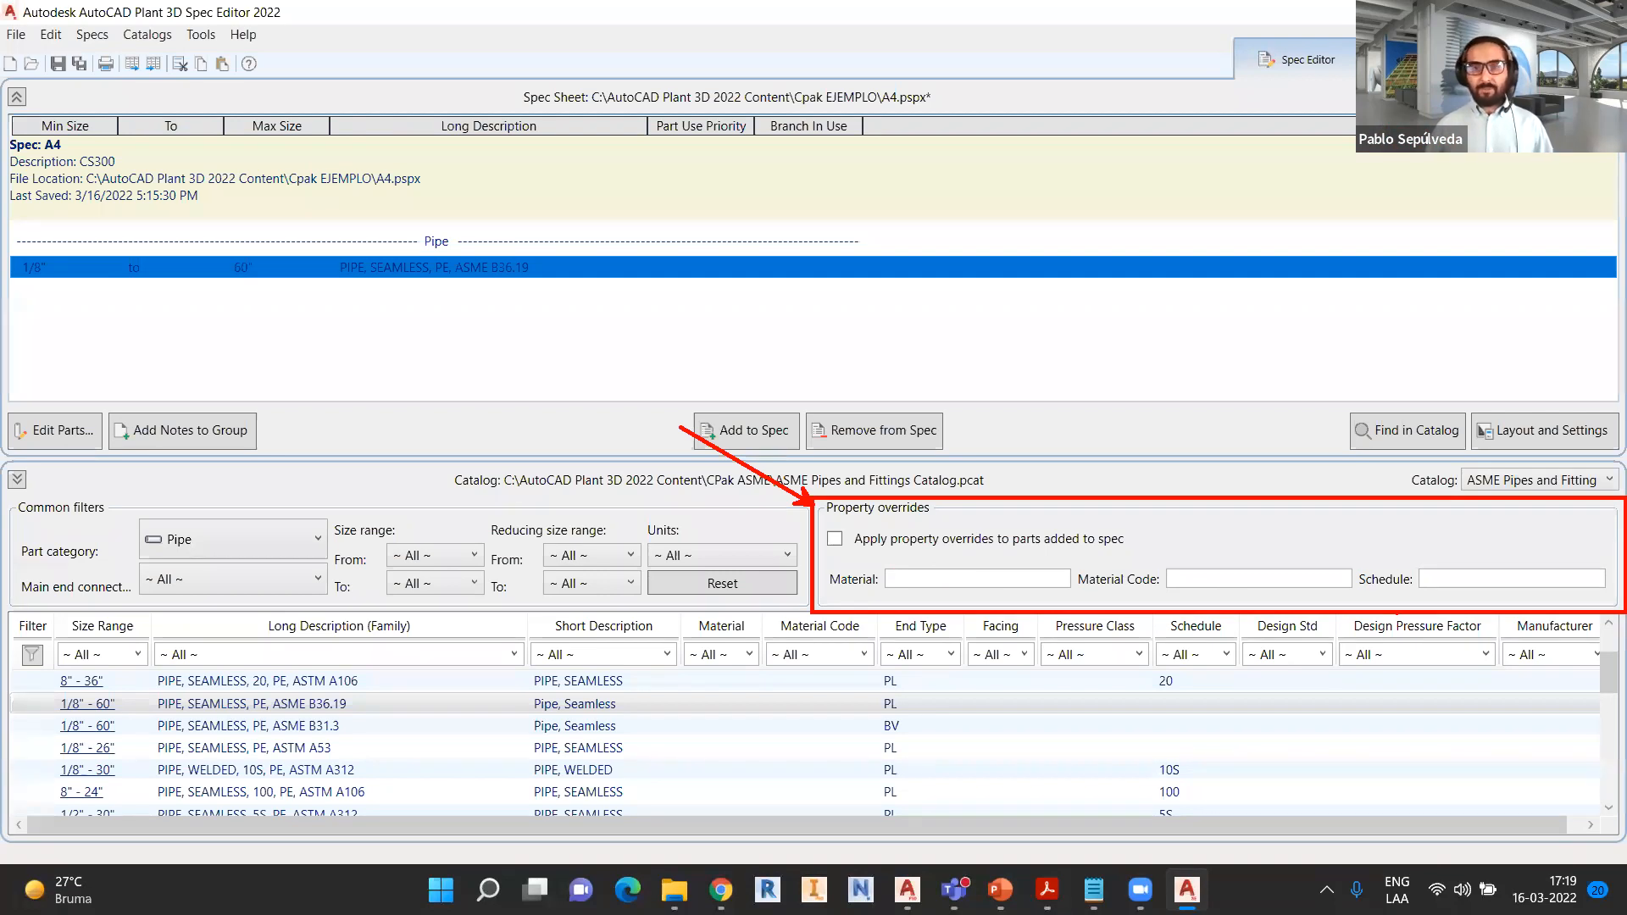
click(859, 431)
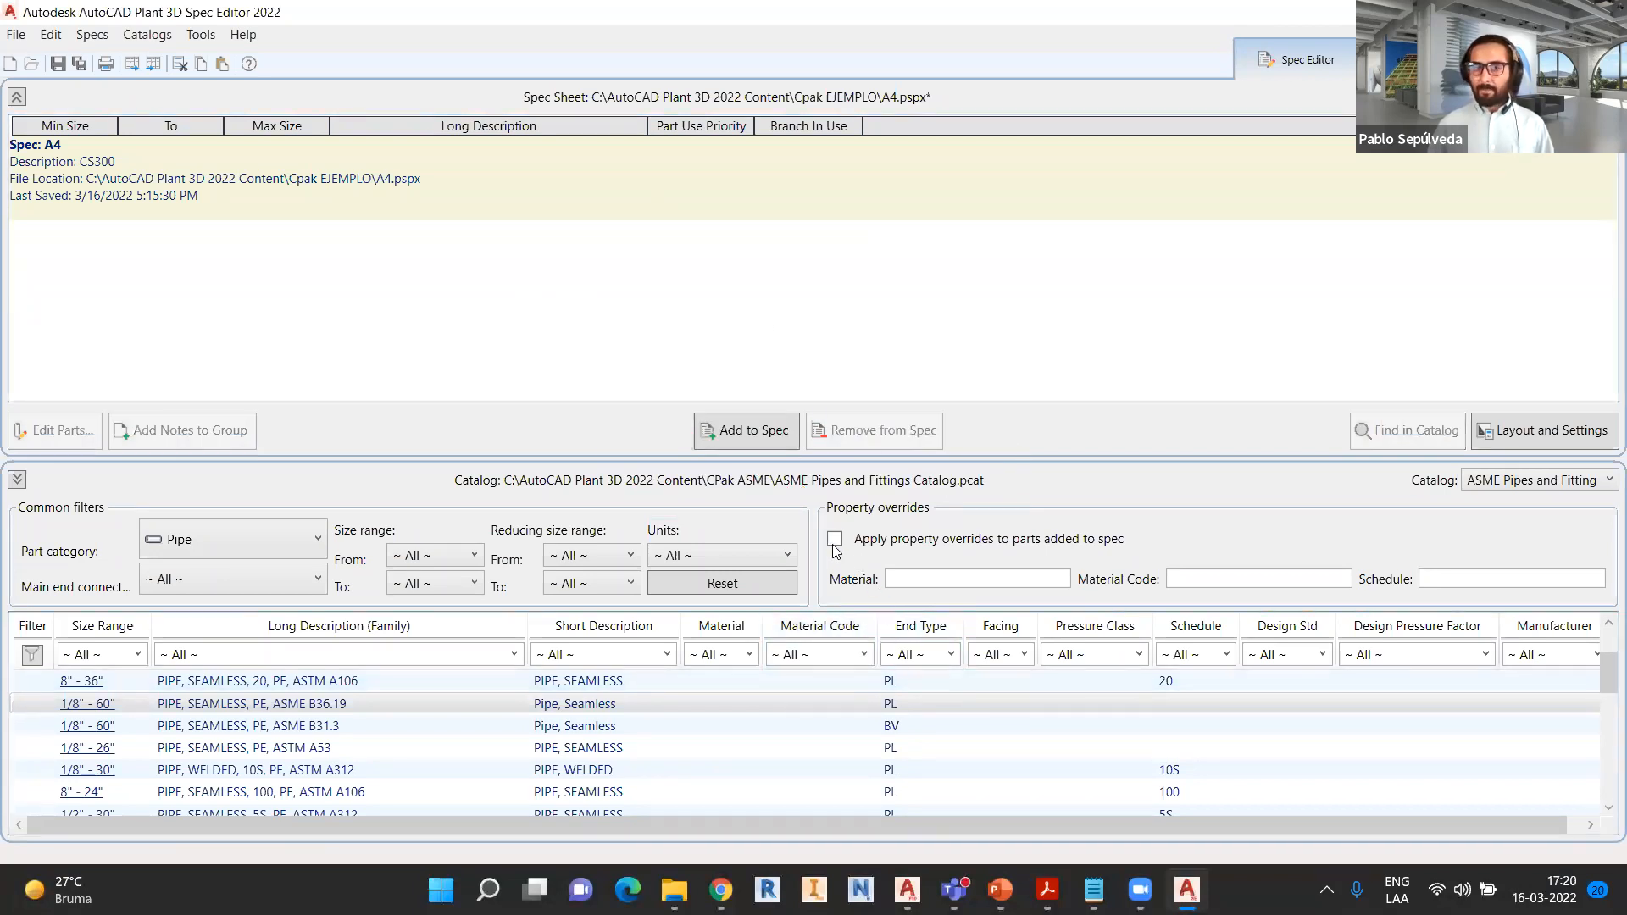
- Enable property overrides for parts added to the spec and set the override material to CS, ERW
click(835, 544)
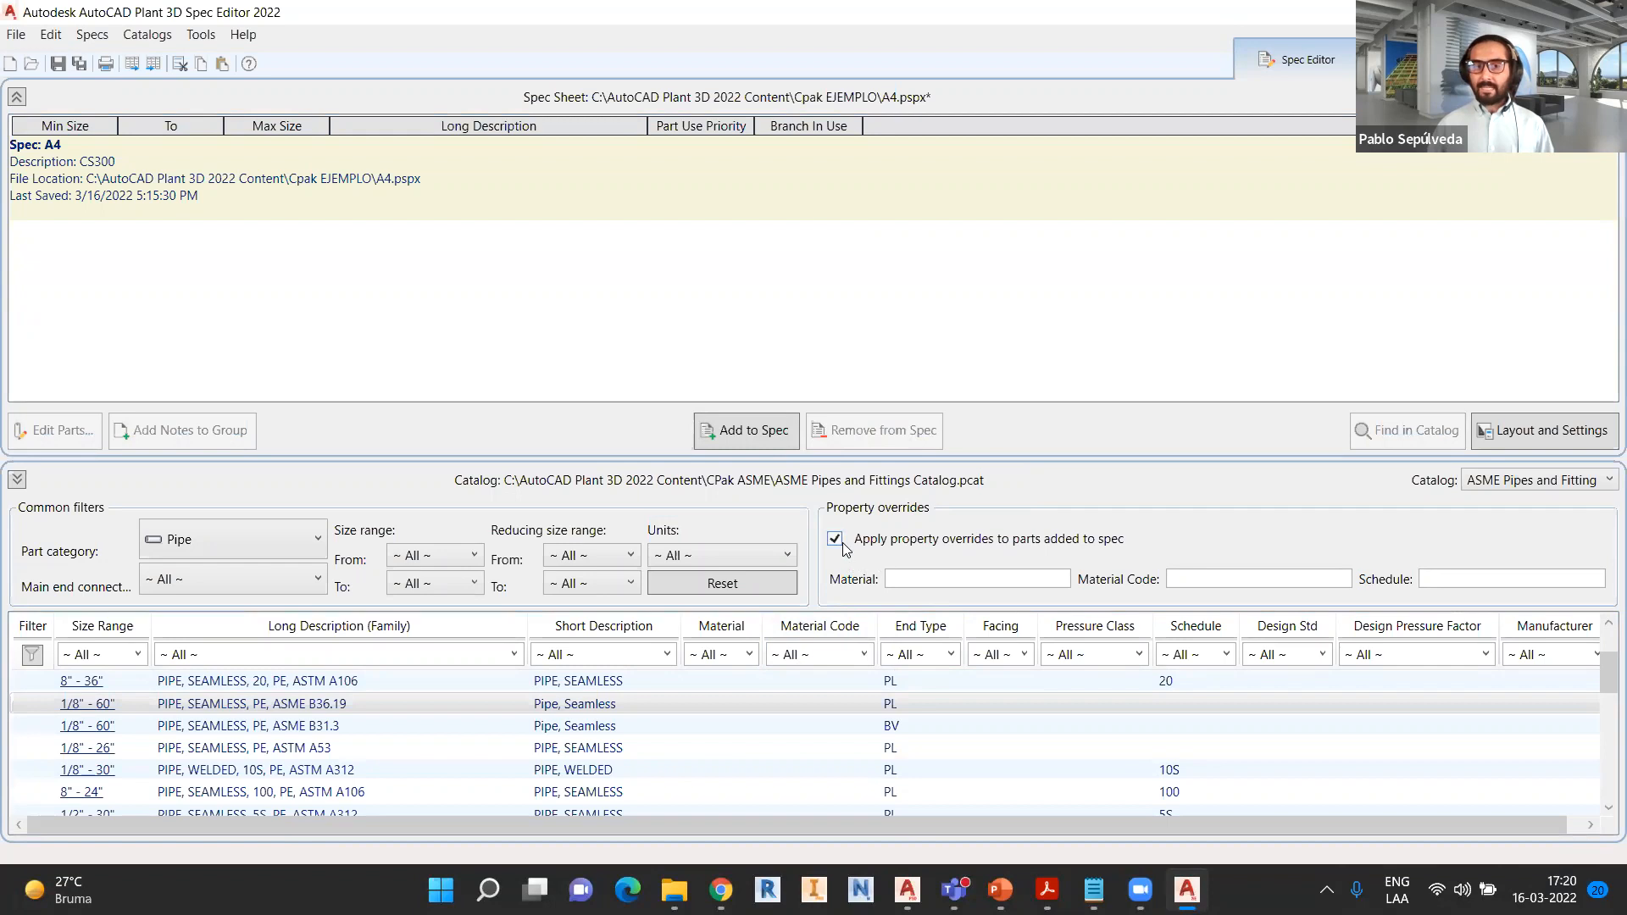
click(926, 582)
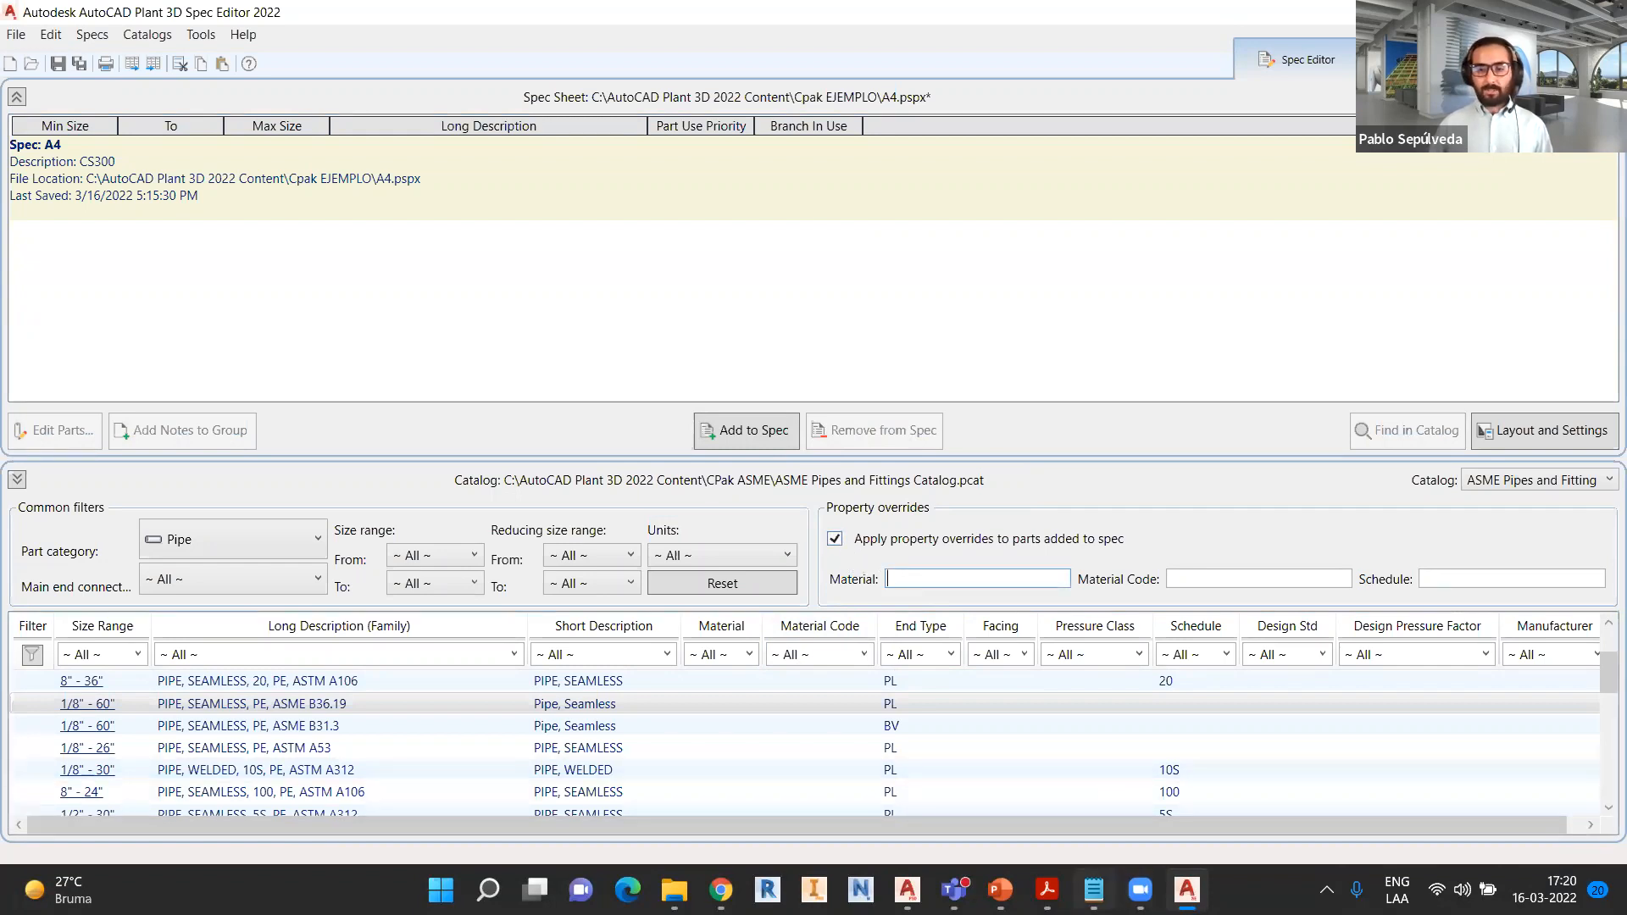
click(1093, 890)
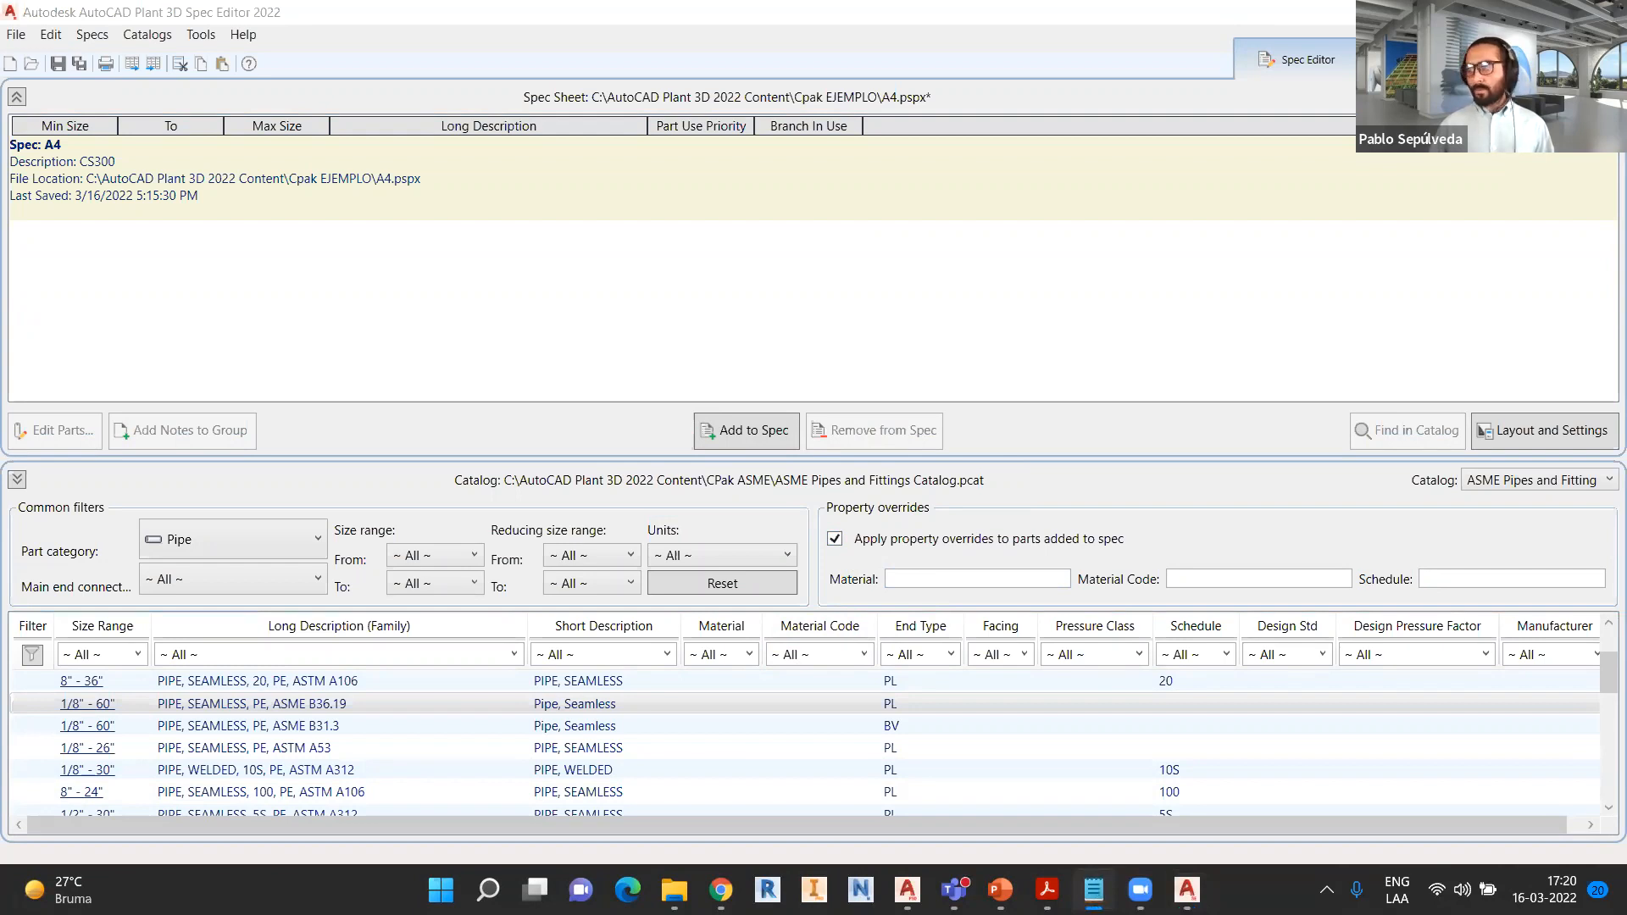
click(988, 576)
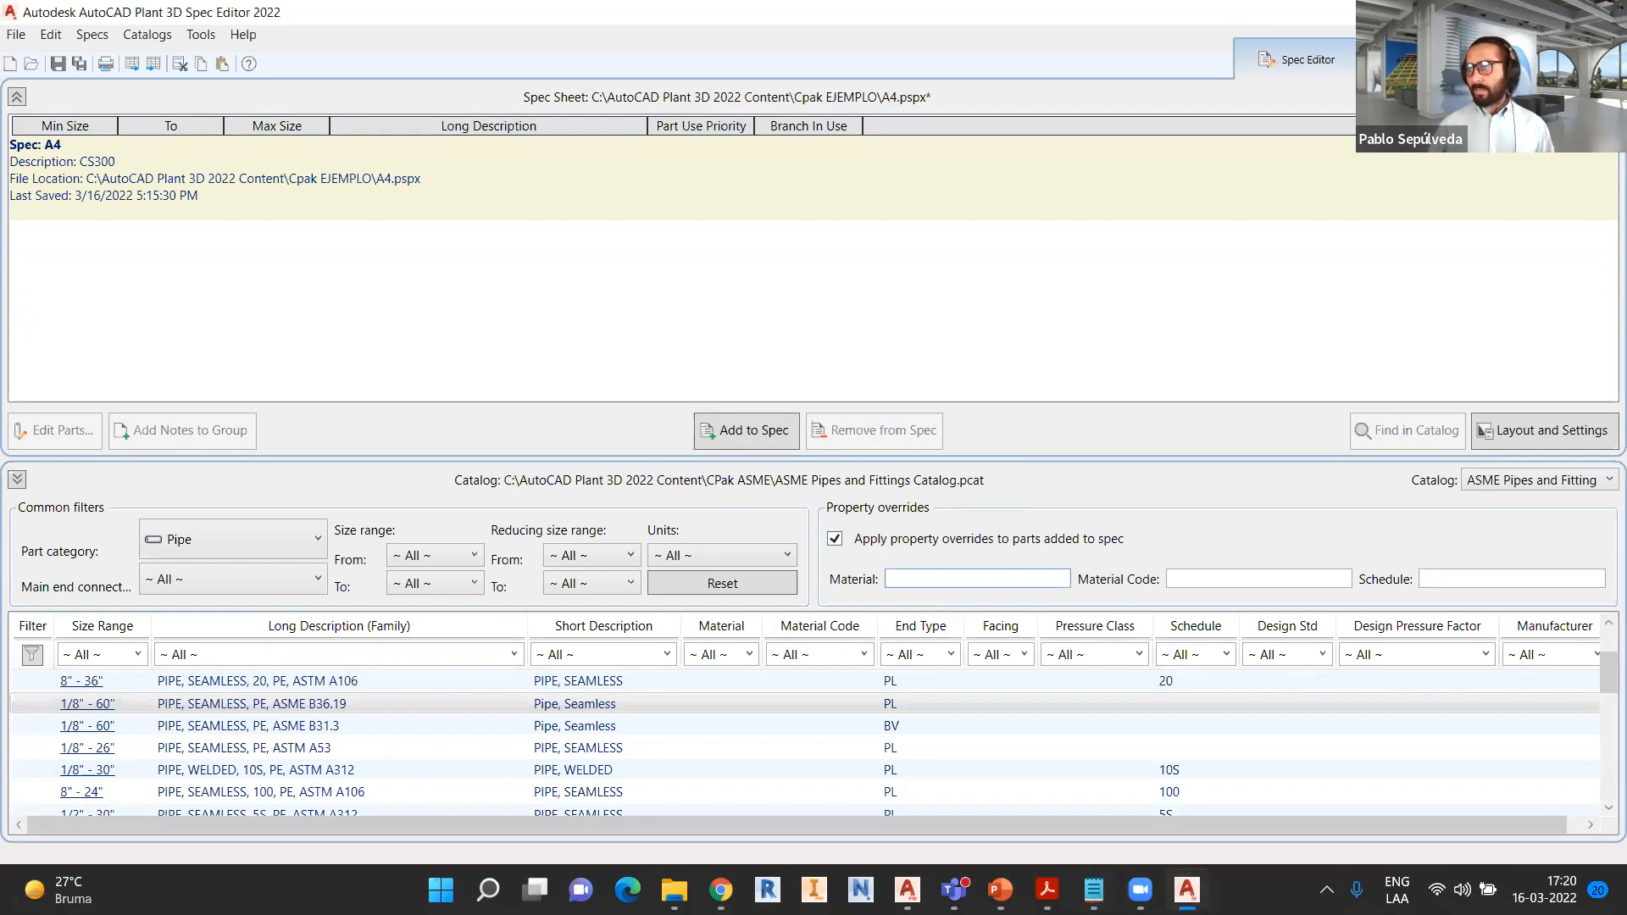
key(alt+Tab)
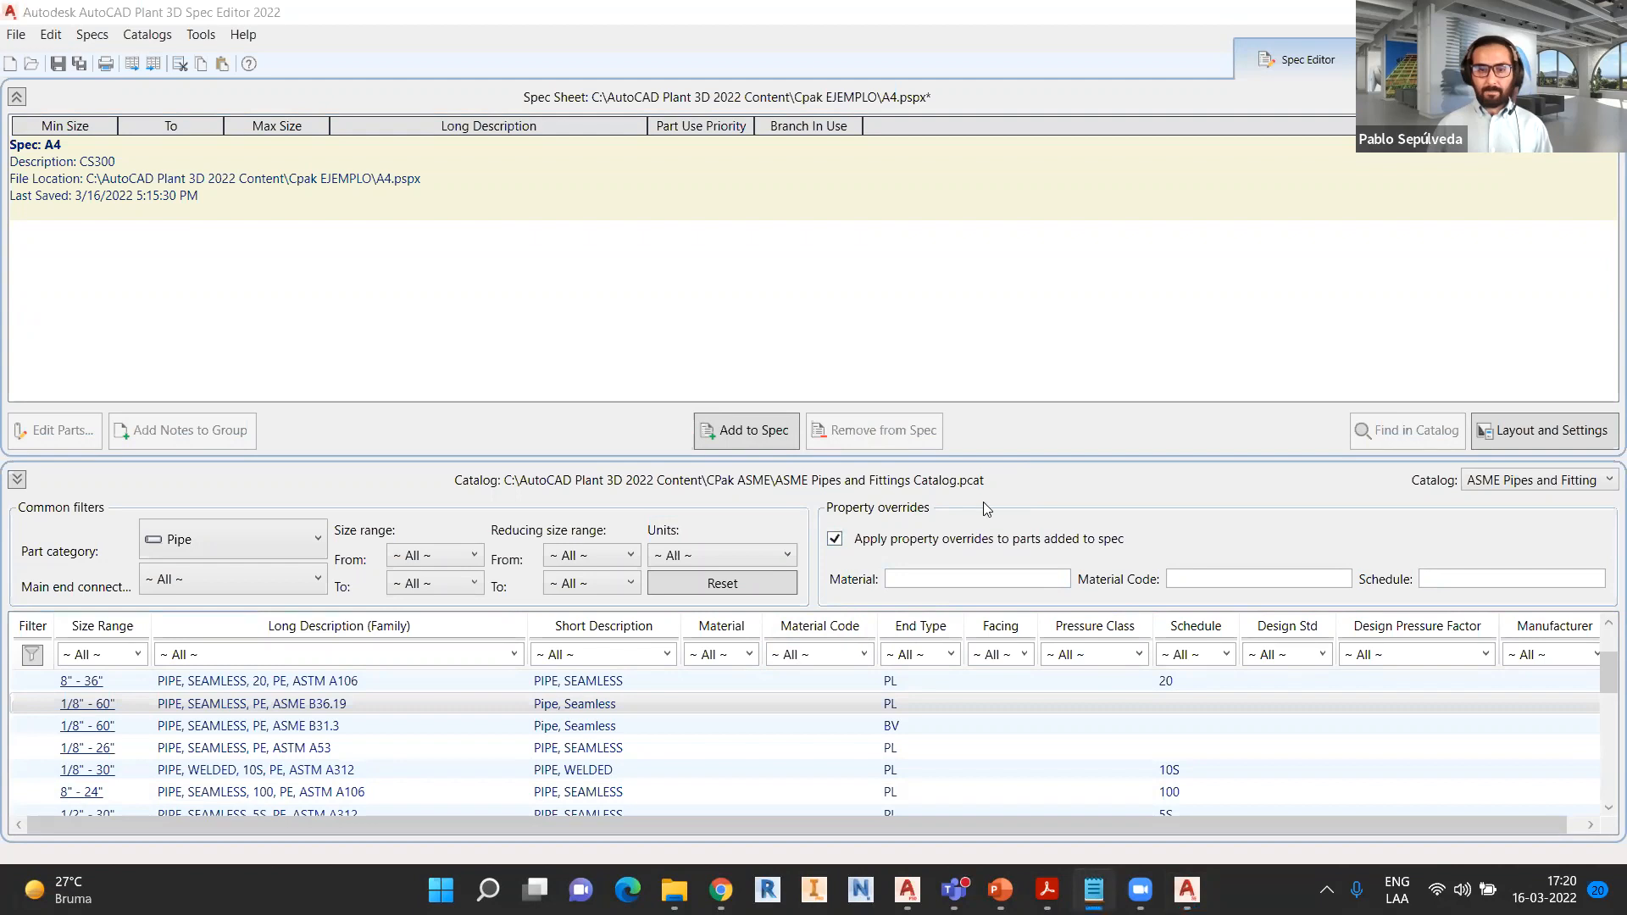
click(980, 578)
text(CS, ERW)
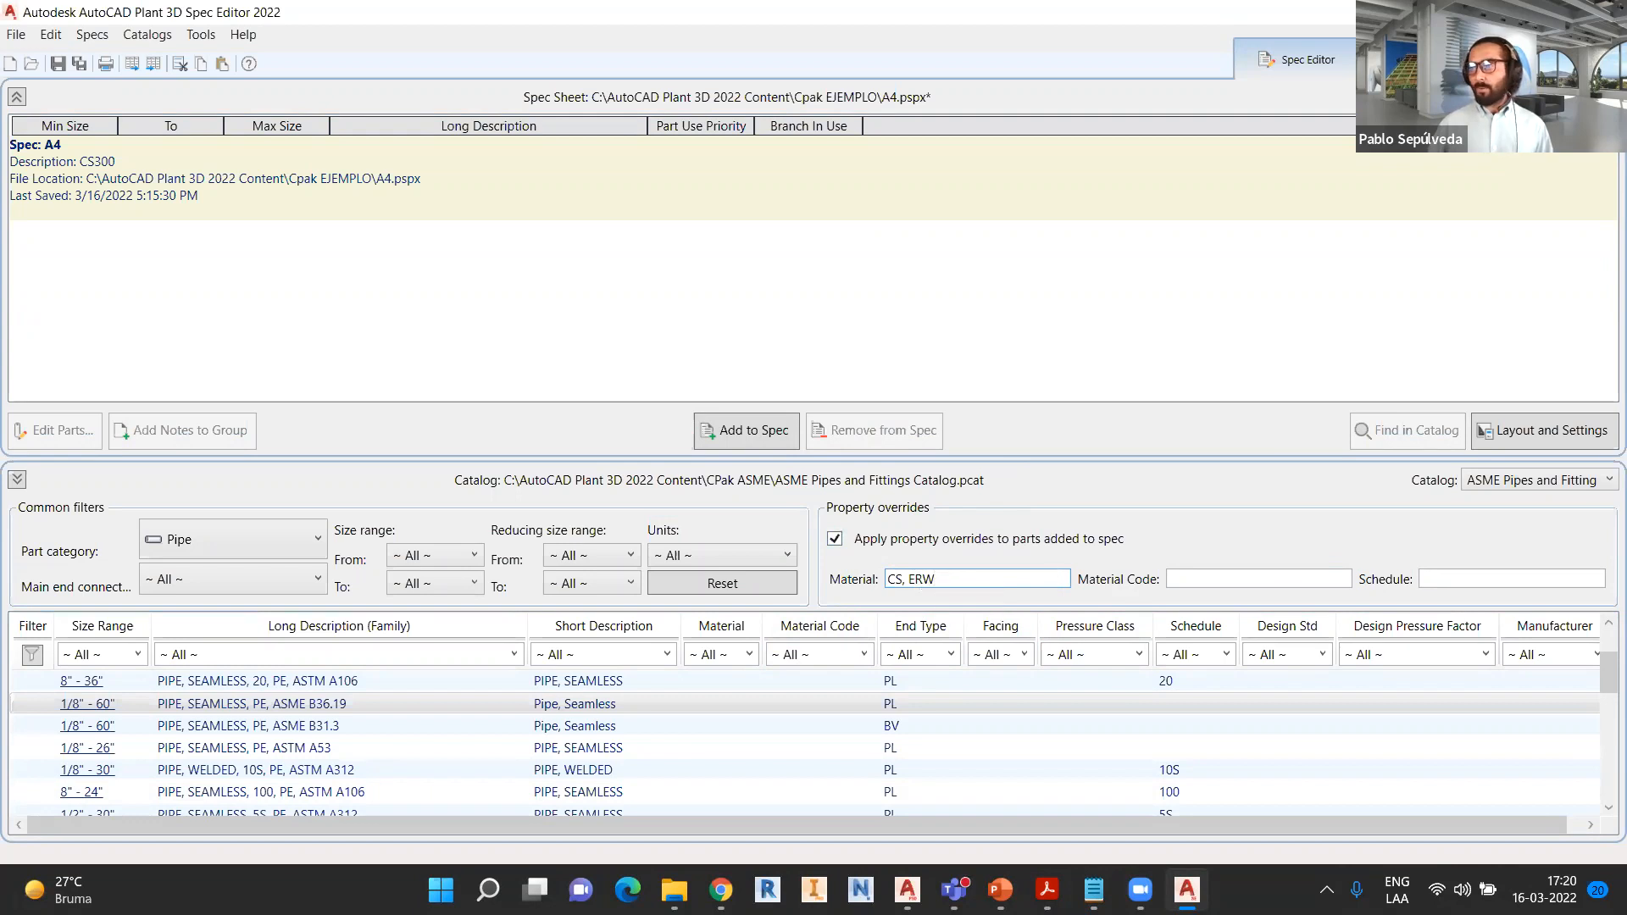
- Set the override material code to ASTM A53 Gr. B. tipo E and the override schedule to SCH STD
key(alt+Tab)
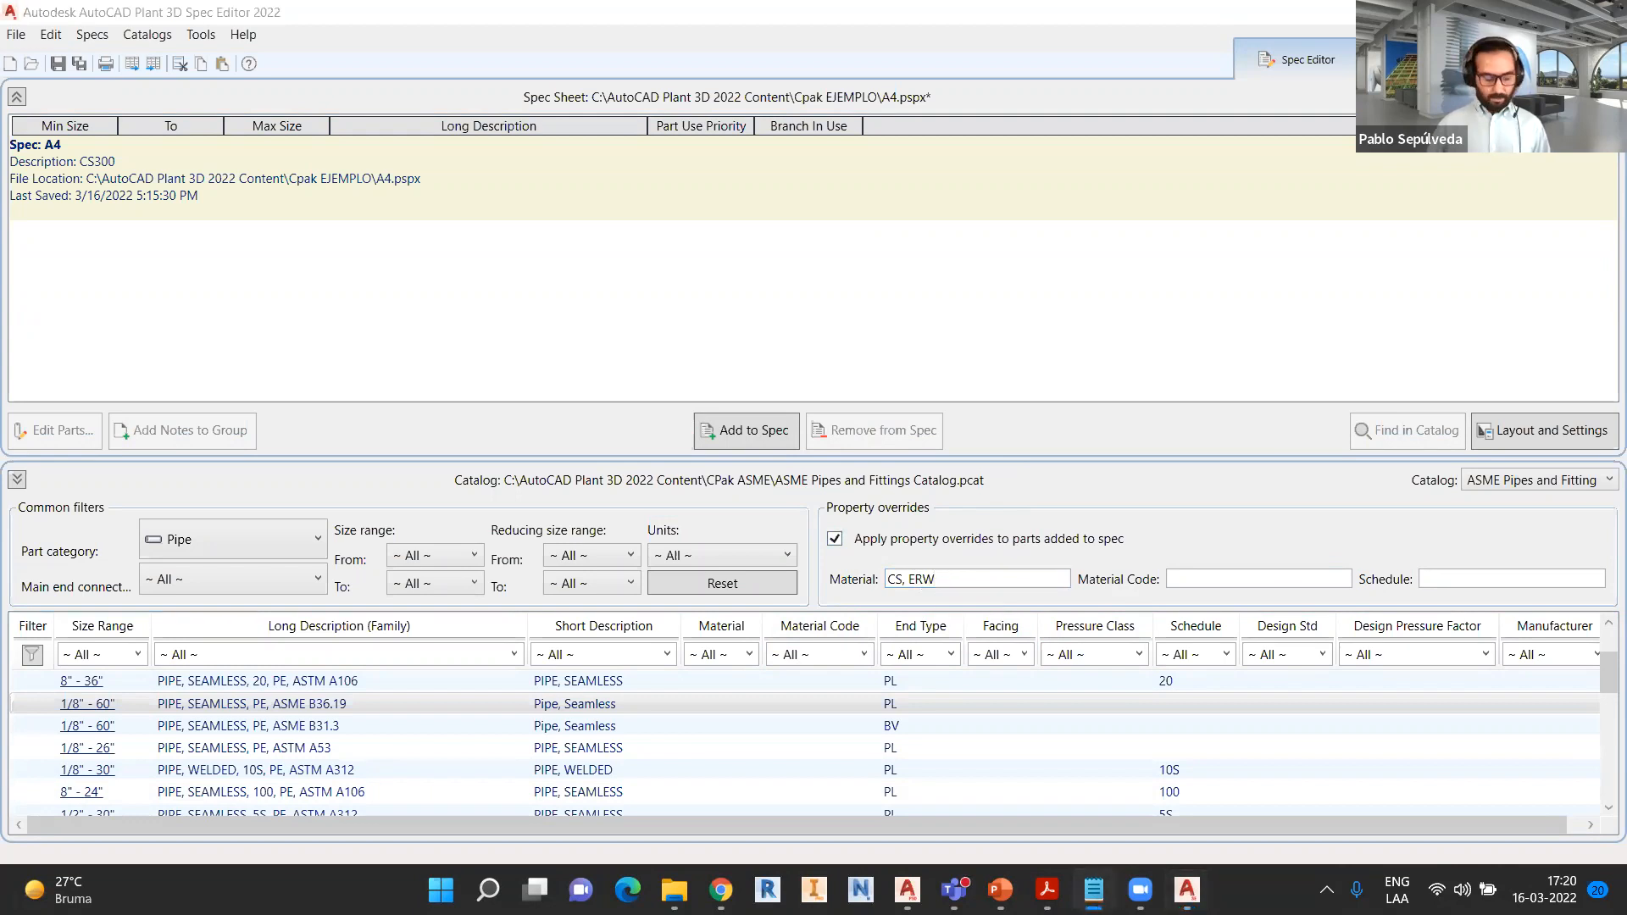
click(1271, 578)
text(ASTM A53 Gr. B. tipo E)
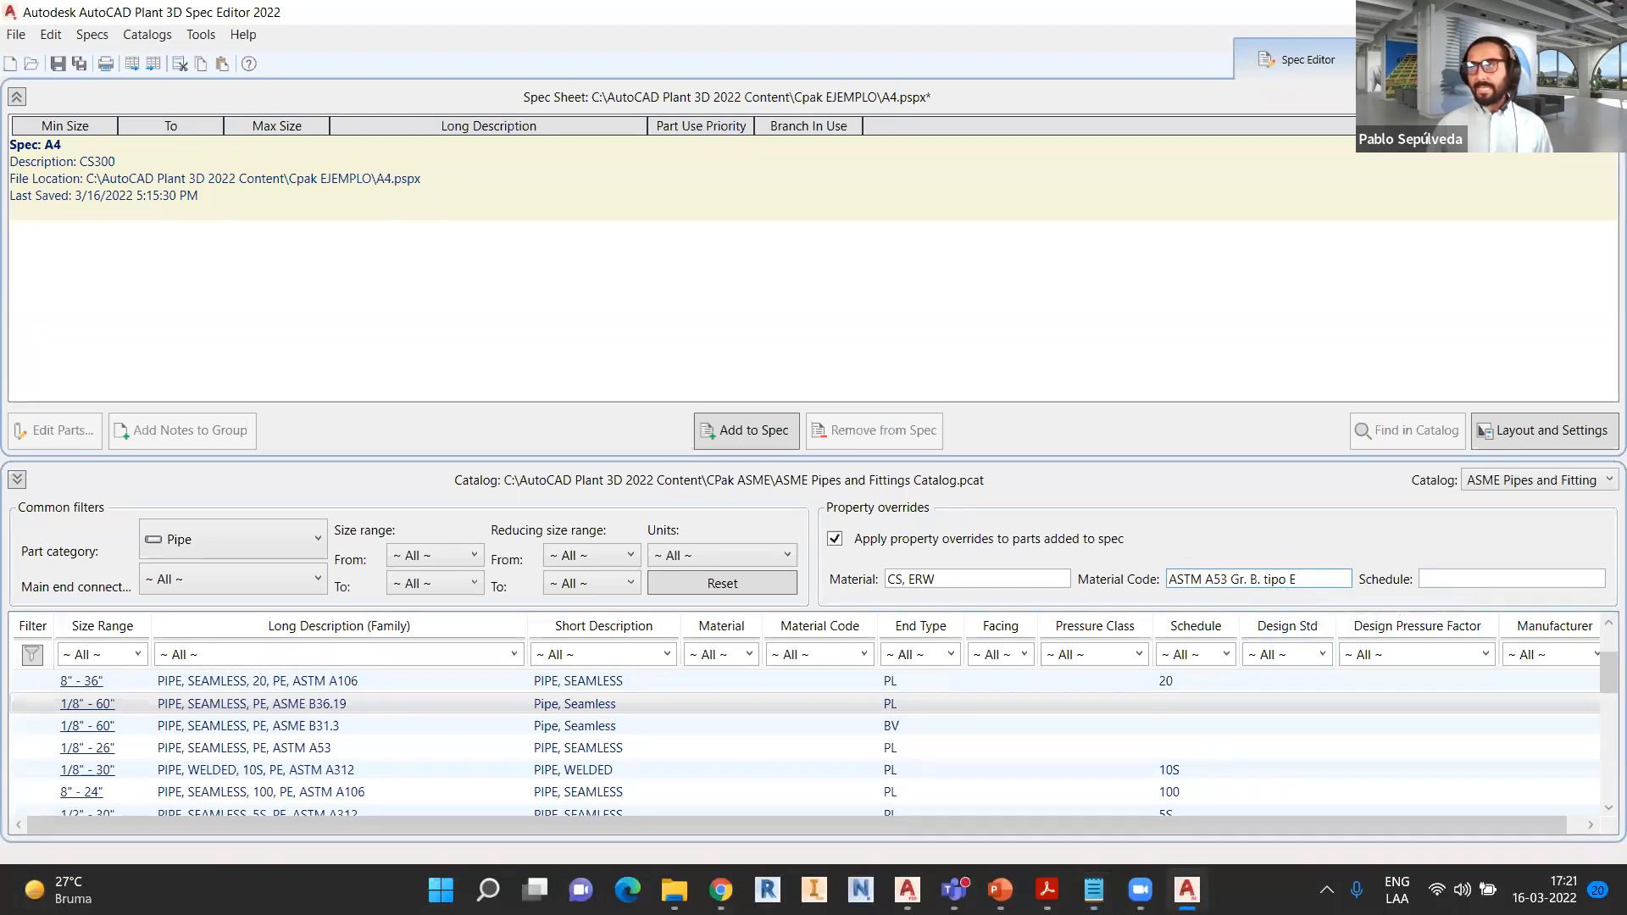
key(alt+Tab)
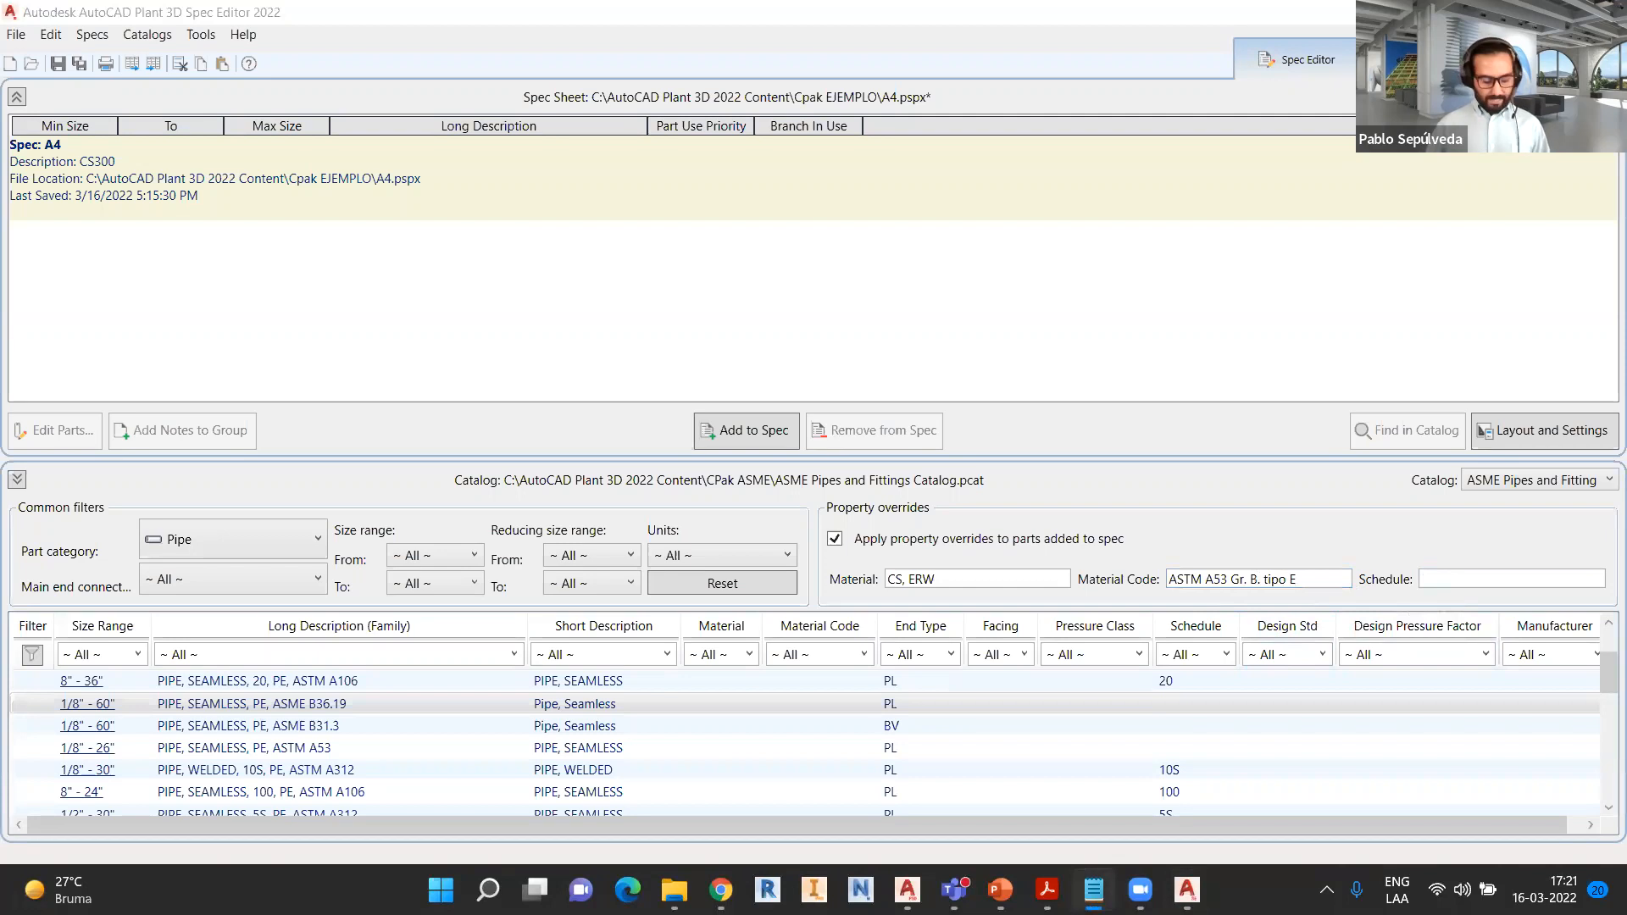
click(1464, 580)
text(SCH STD)
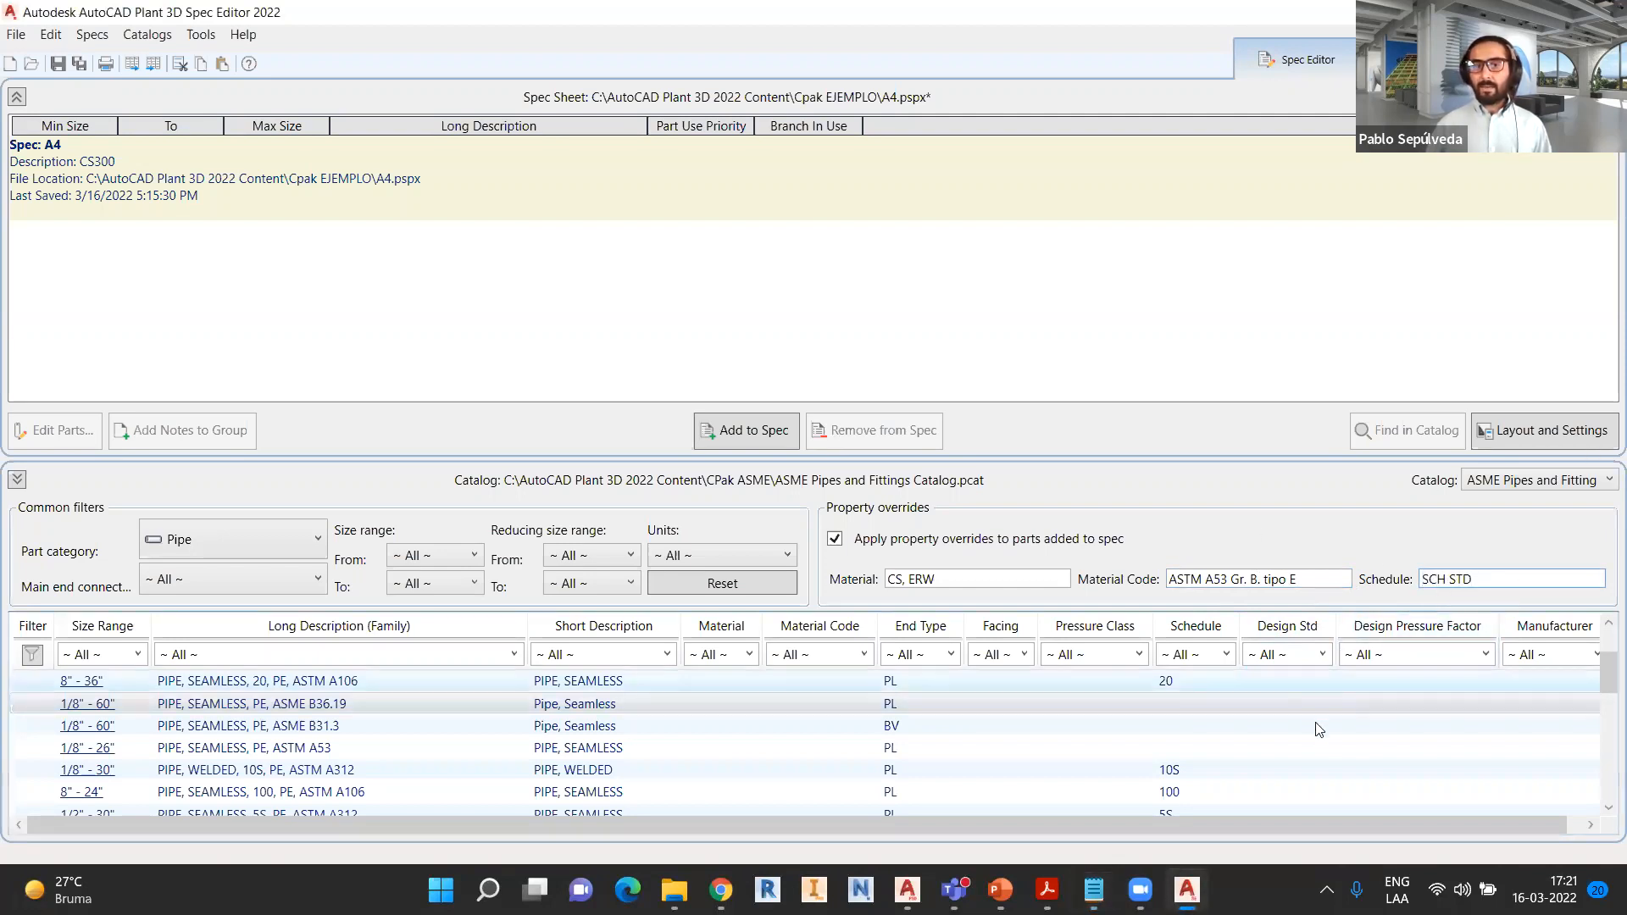
- Add the catalog part PIPE, SEAMLESS, PE, ASME B36.19 to the spec with the overrides and open it for part editing
click(411, 706)
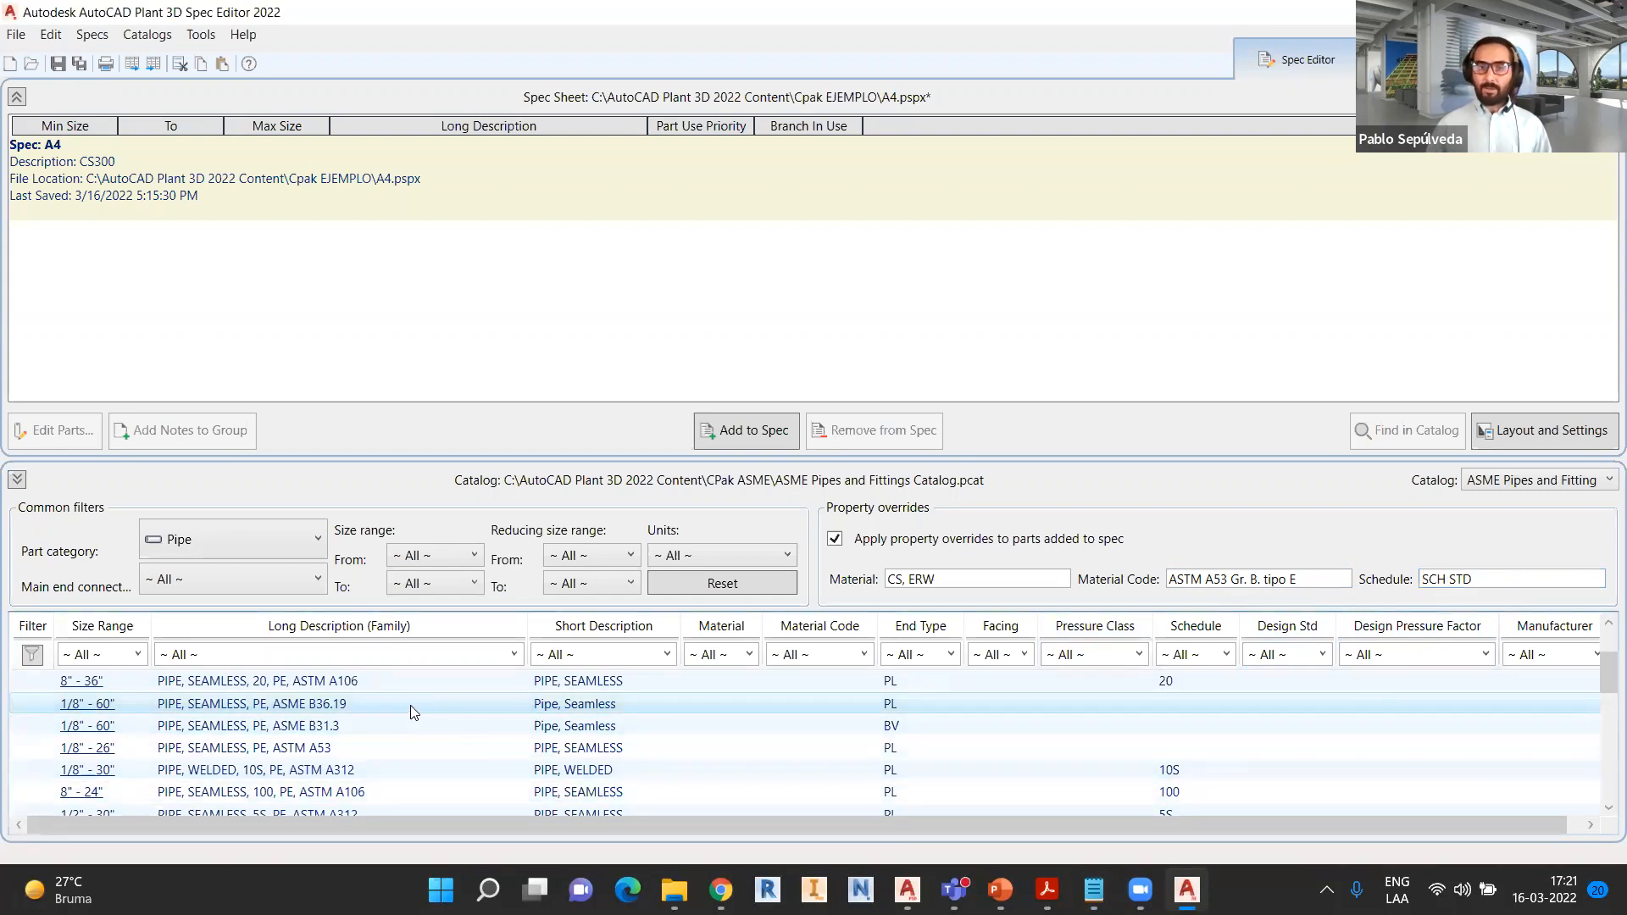
click(726, 428)
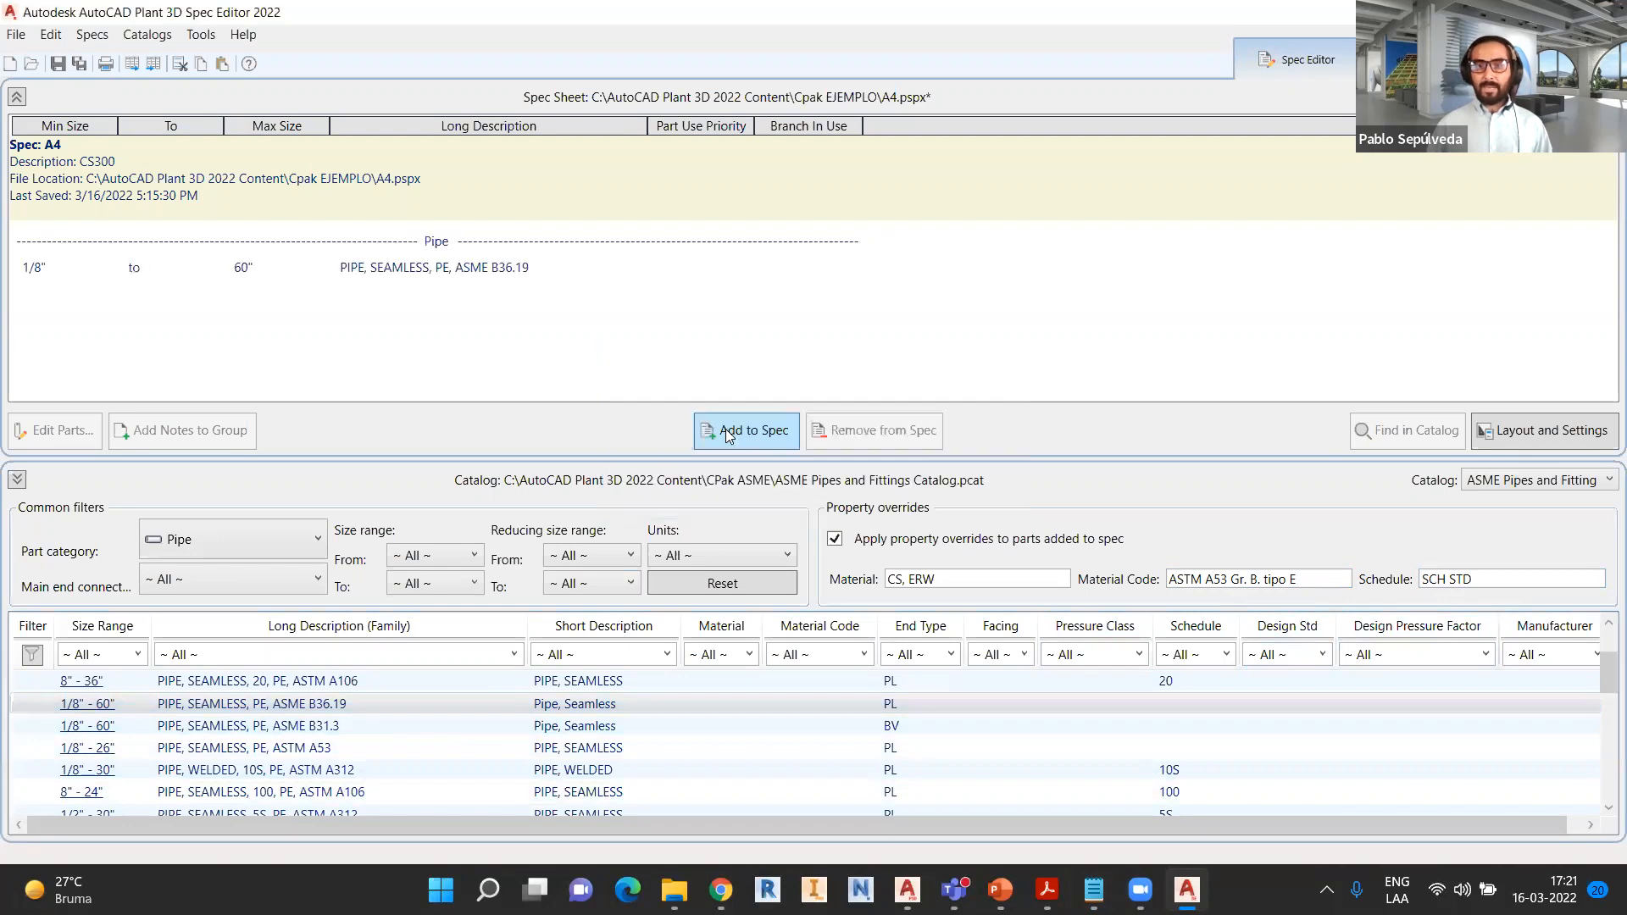
click(449, 268)
double_click(449, 268)
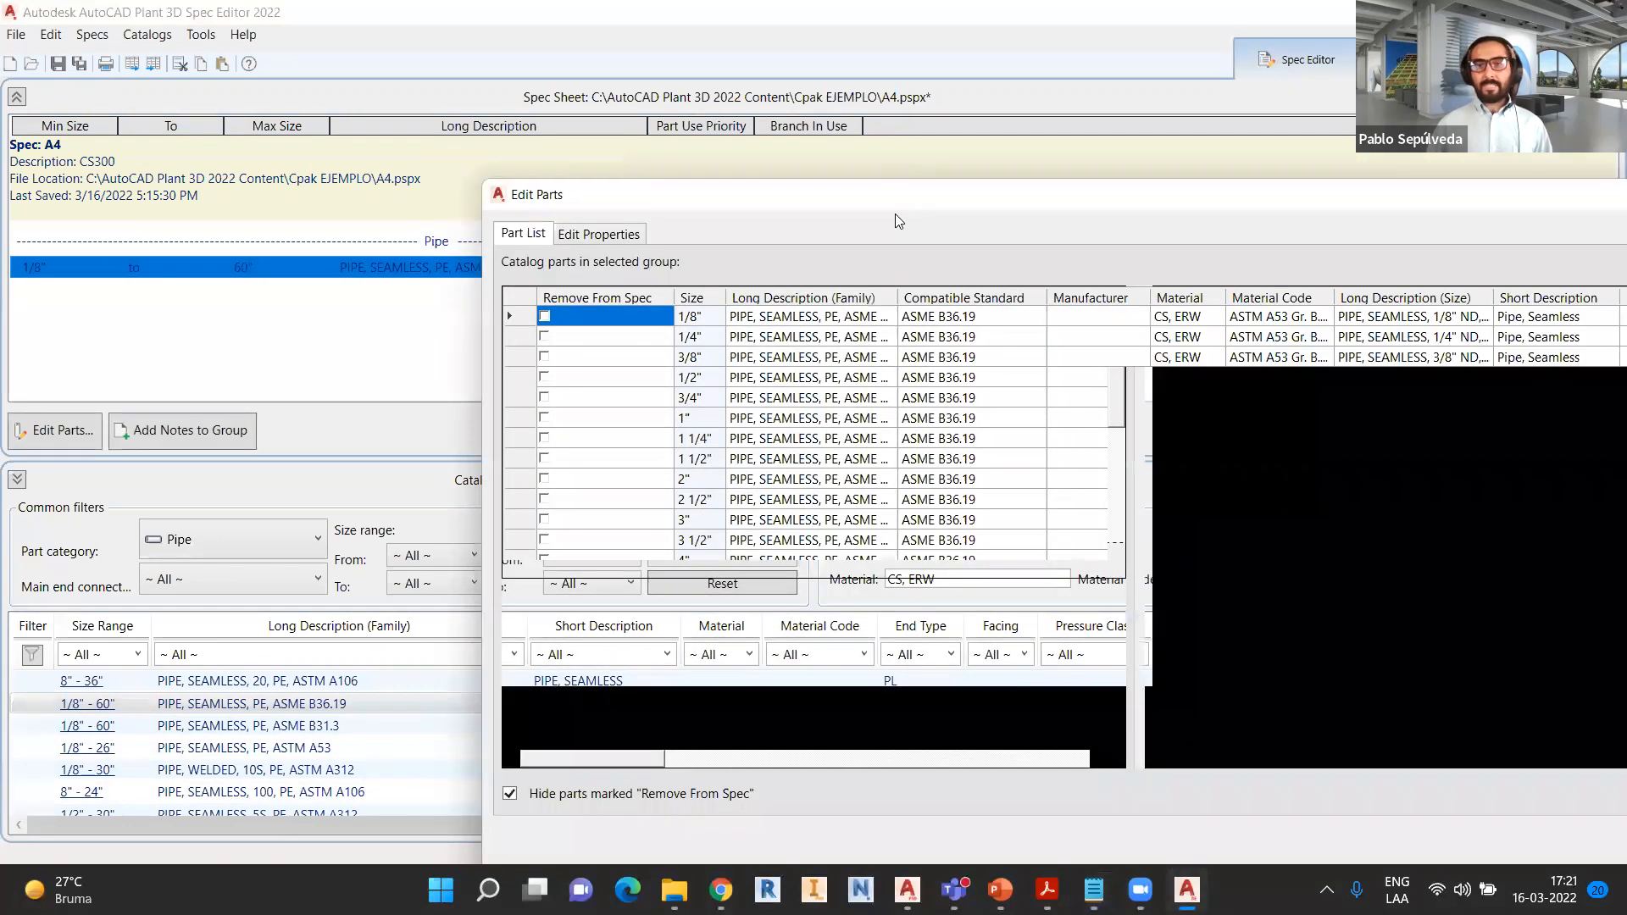
drag(911, 195, 477, 107)
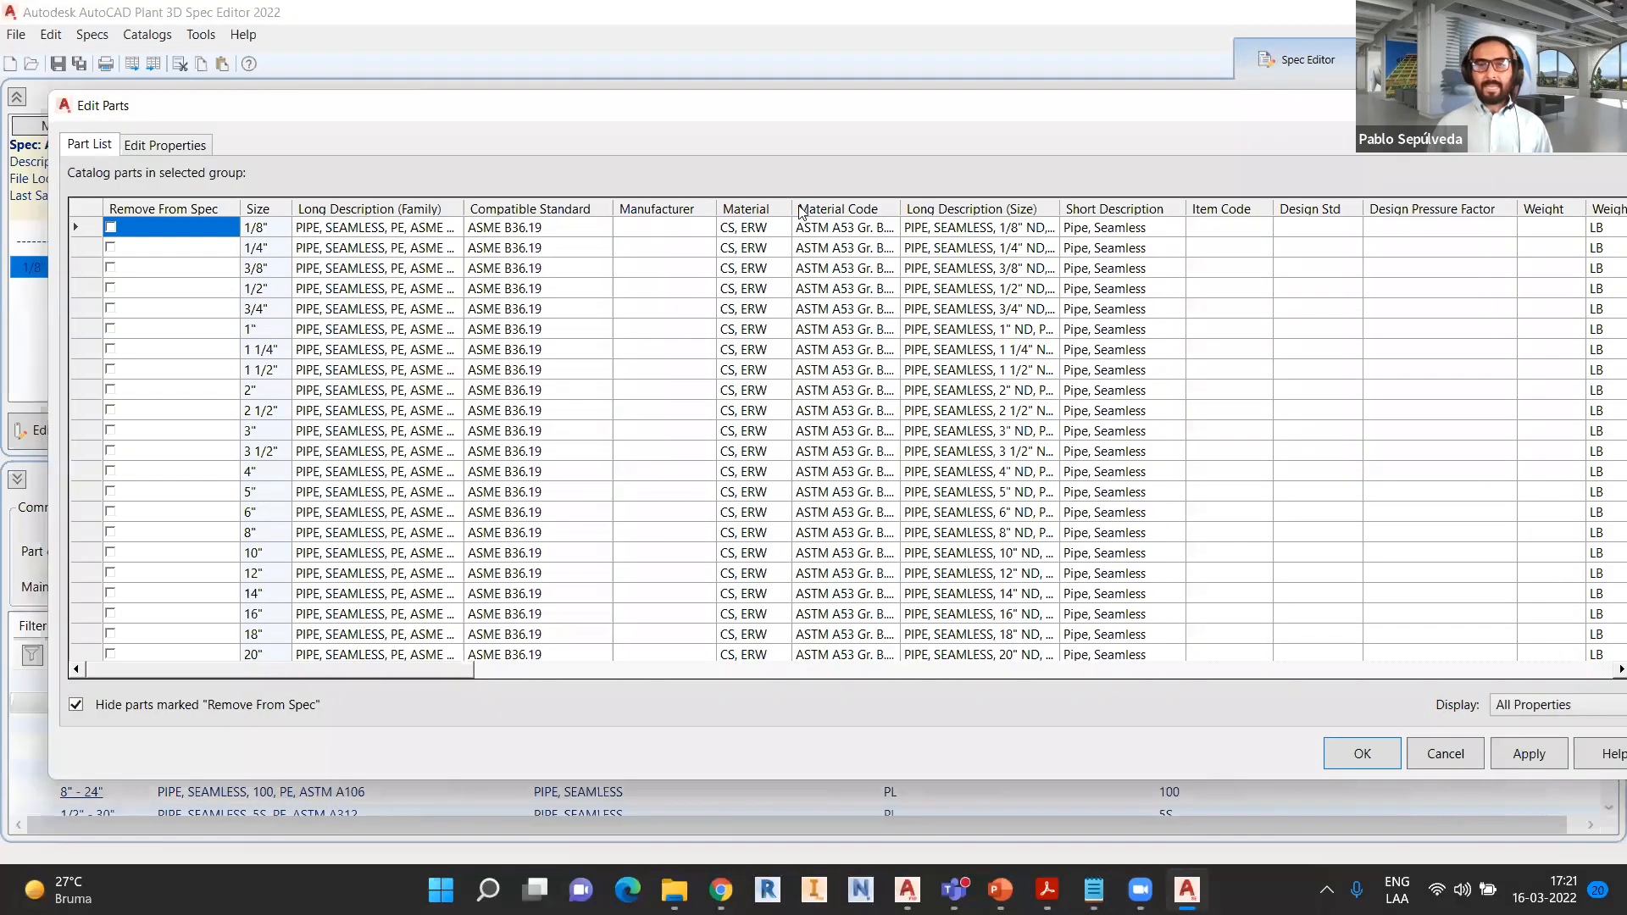
- Widen the Material Code column and check the overridden material code and schedule across the pipe sizes
drag(898, 209, 1013, 210)
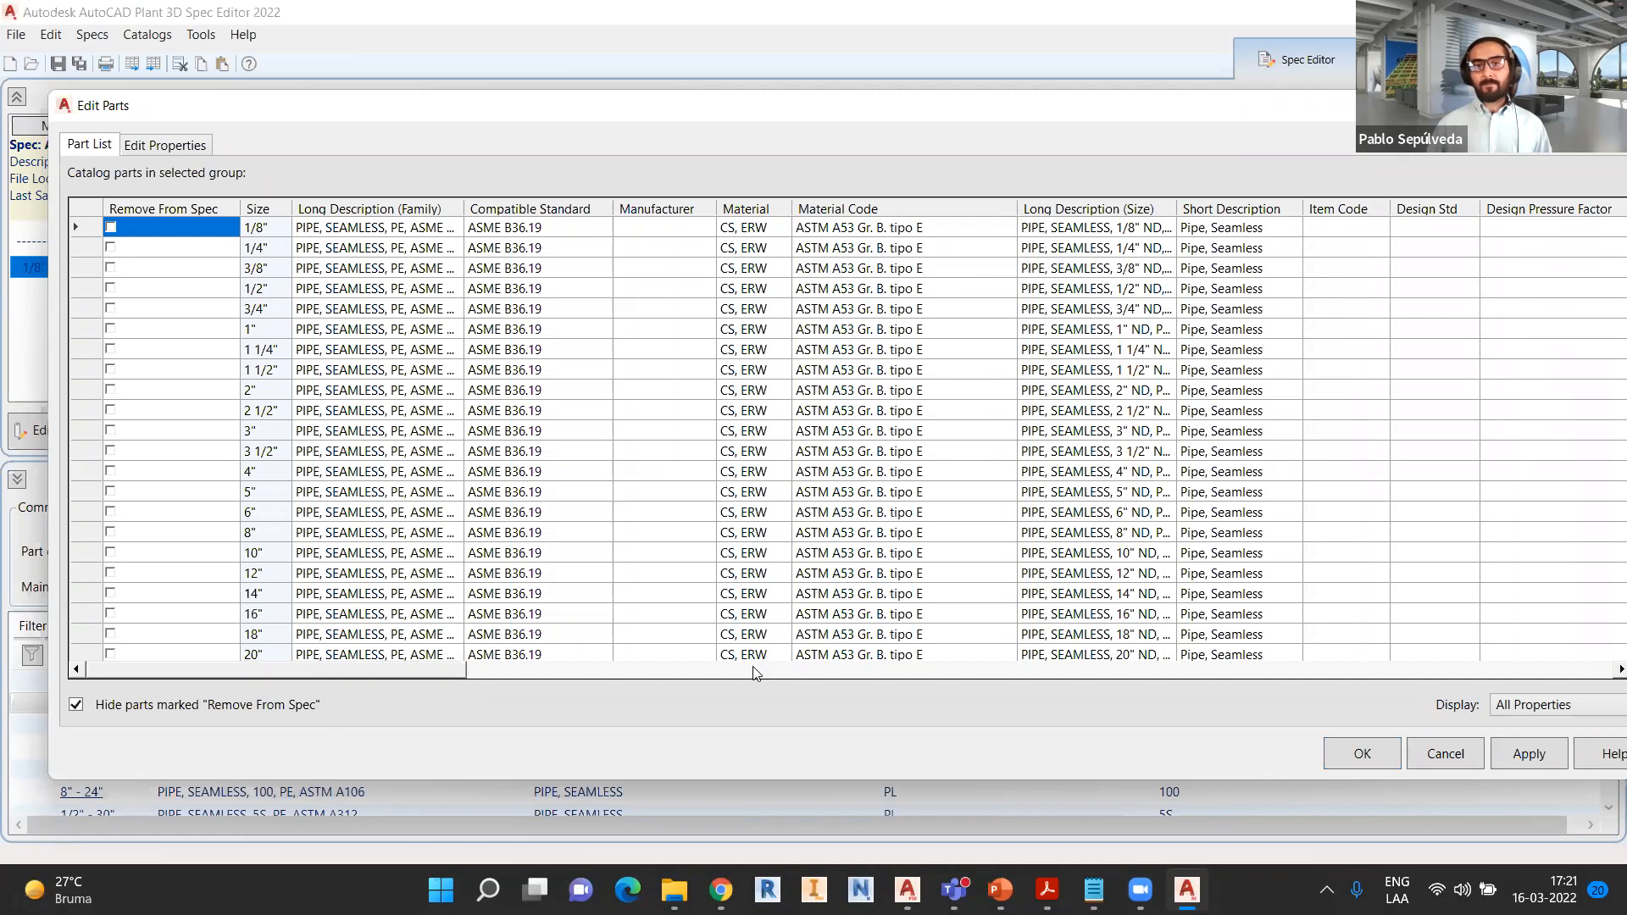
drag(439, 676, 1413, 666)
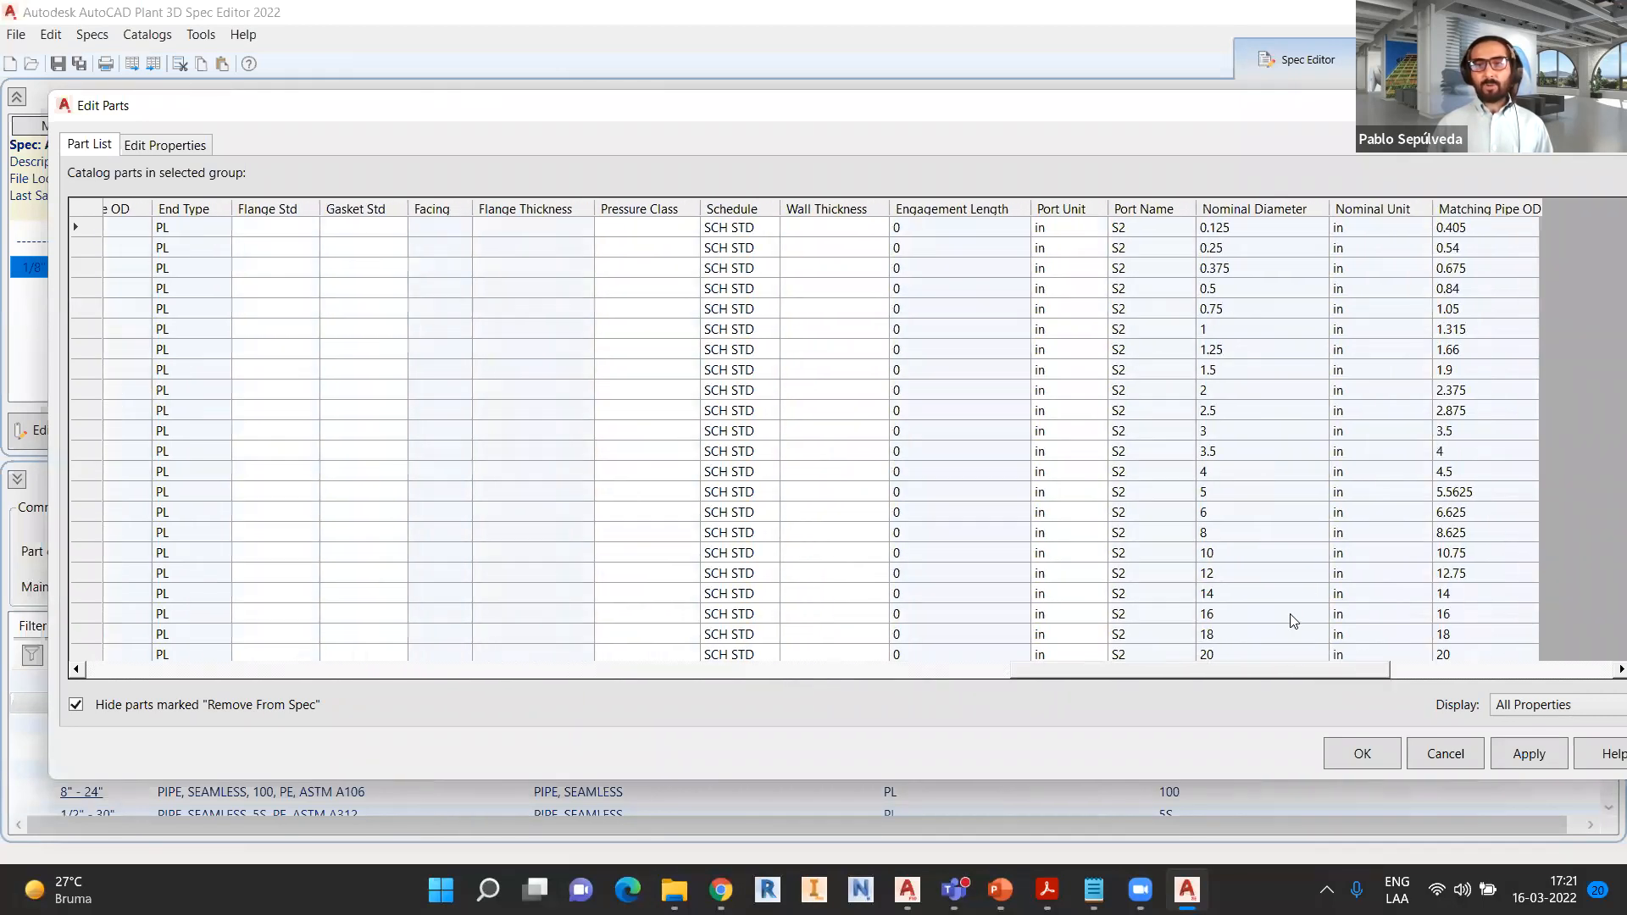
drag(745, 237, 739, 573)
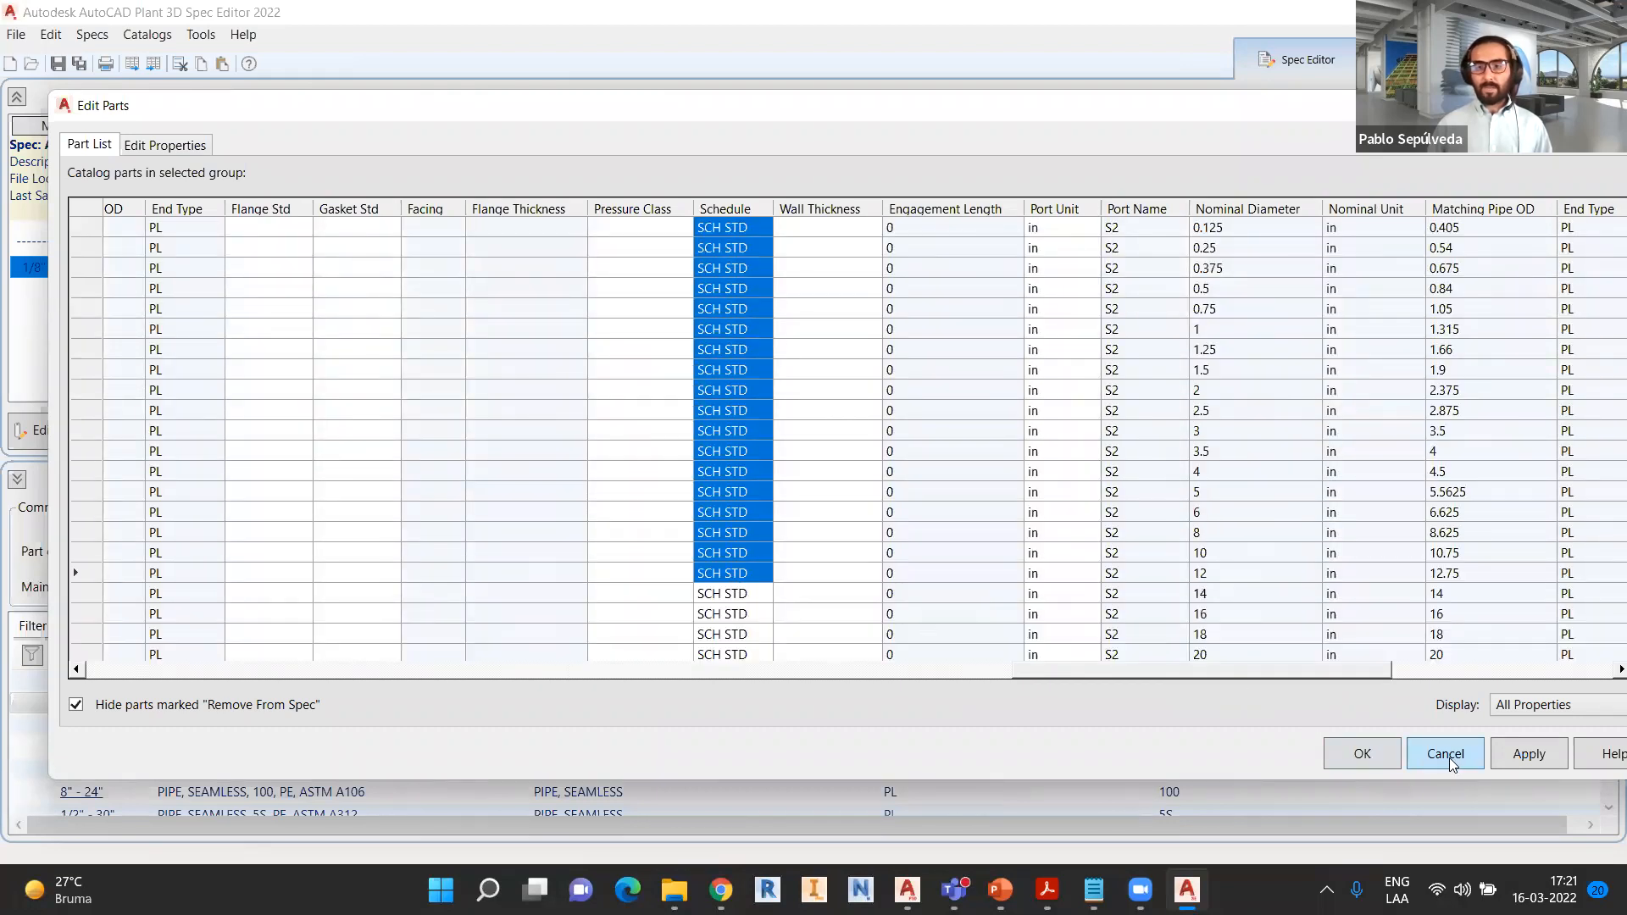
drag(1316, 678, 185, 719)
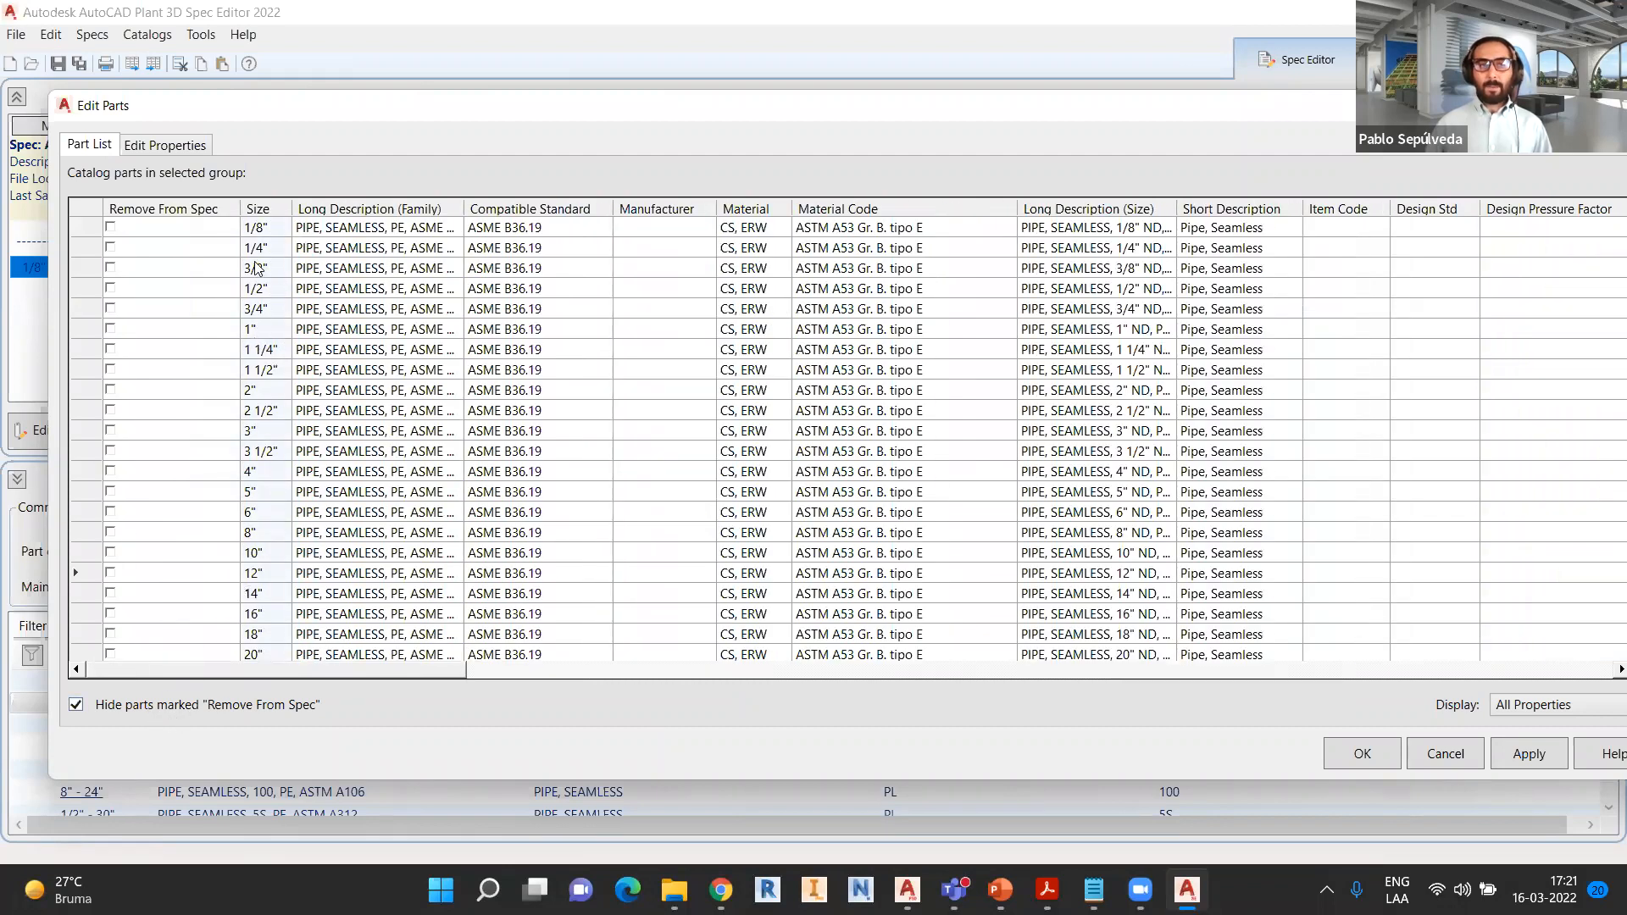
- Remove pipe sizes 1/8", 1/4", 3/8", 1 1/4", 1 1/2", 2 1/2" and 3 1/2" from the spec, limiting the range to 1/2" to 48"
click(112, 229)
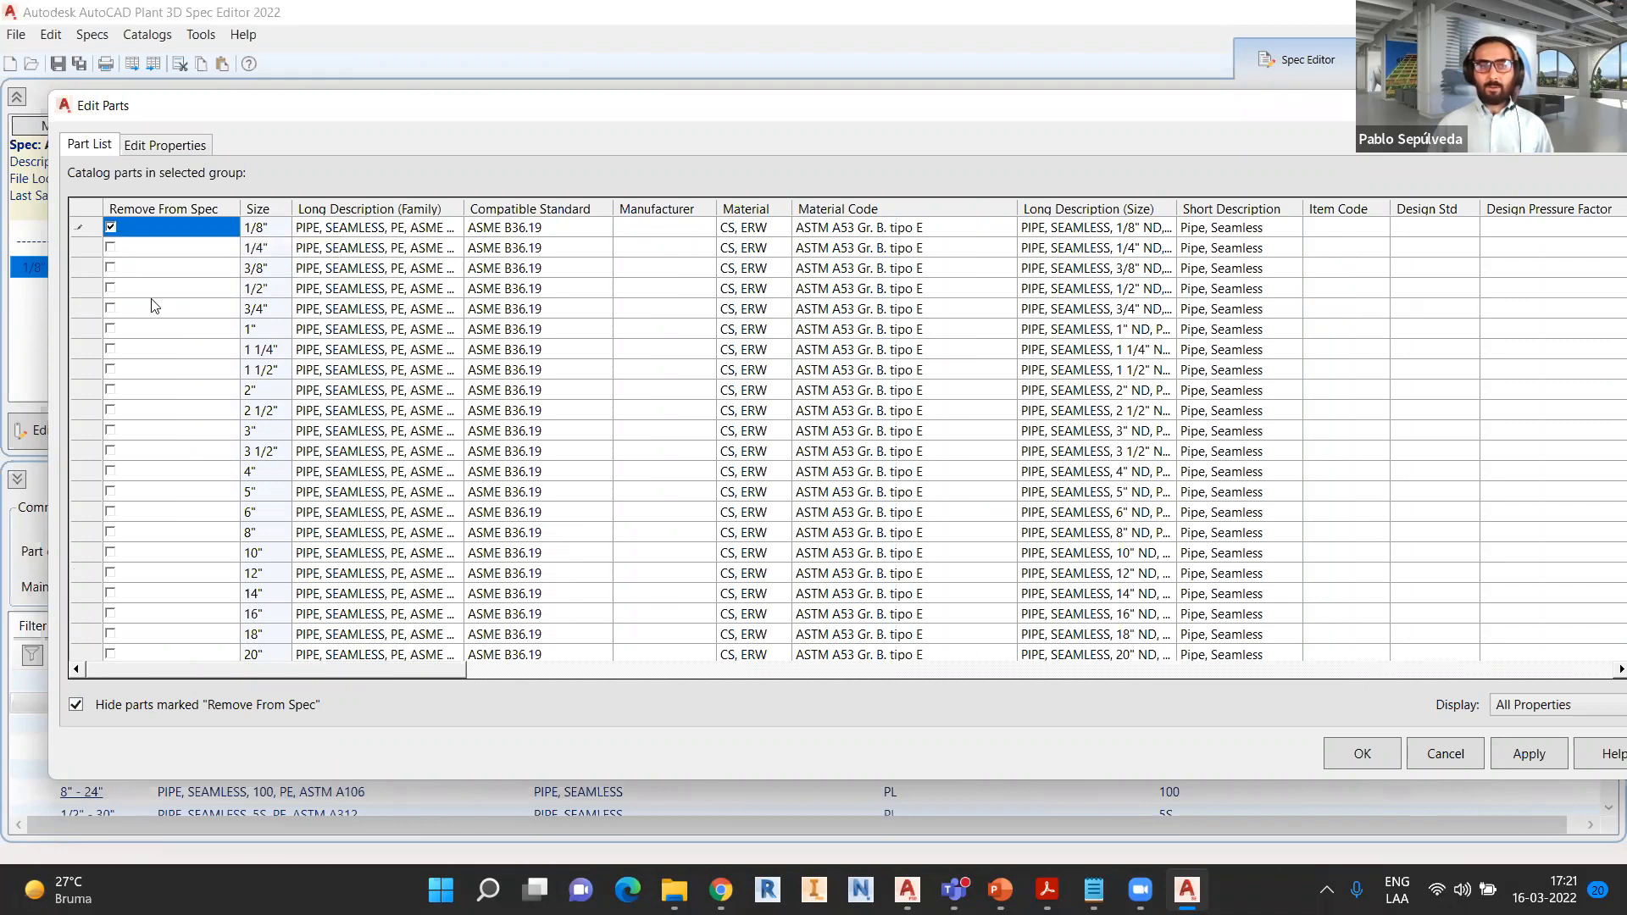
click(111, 249)
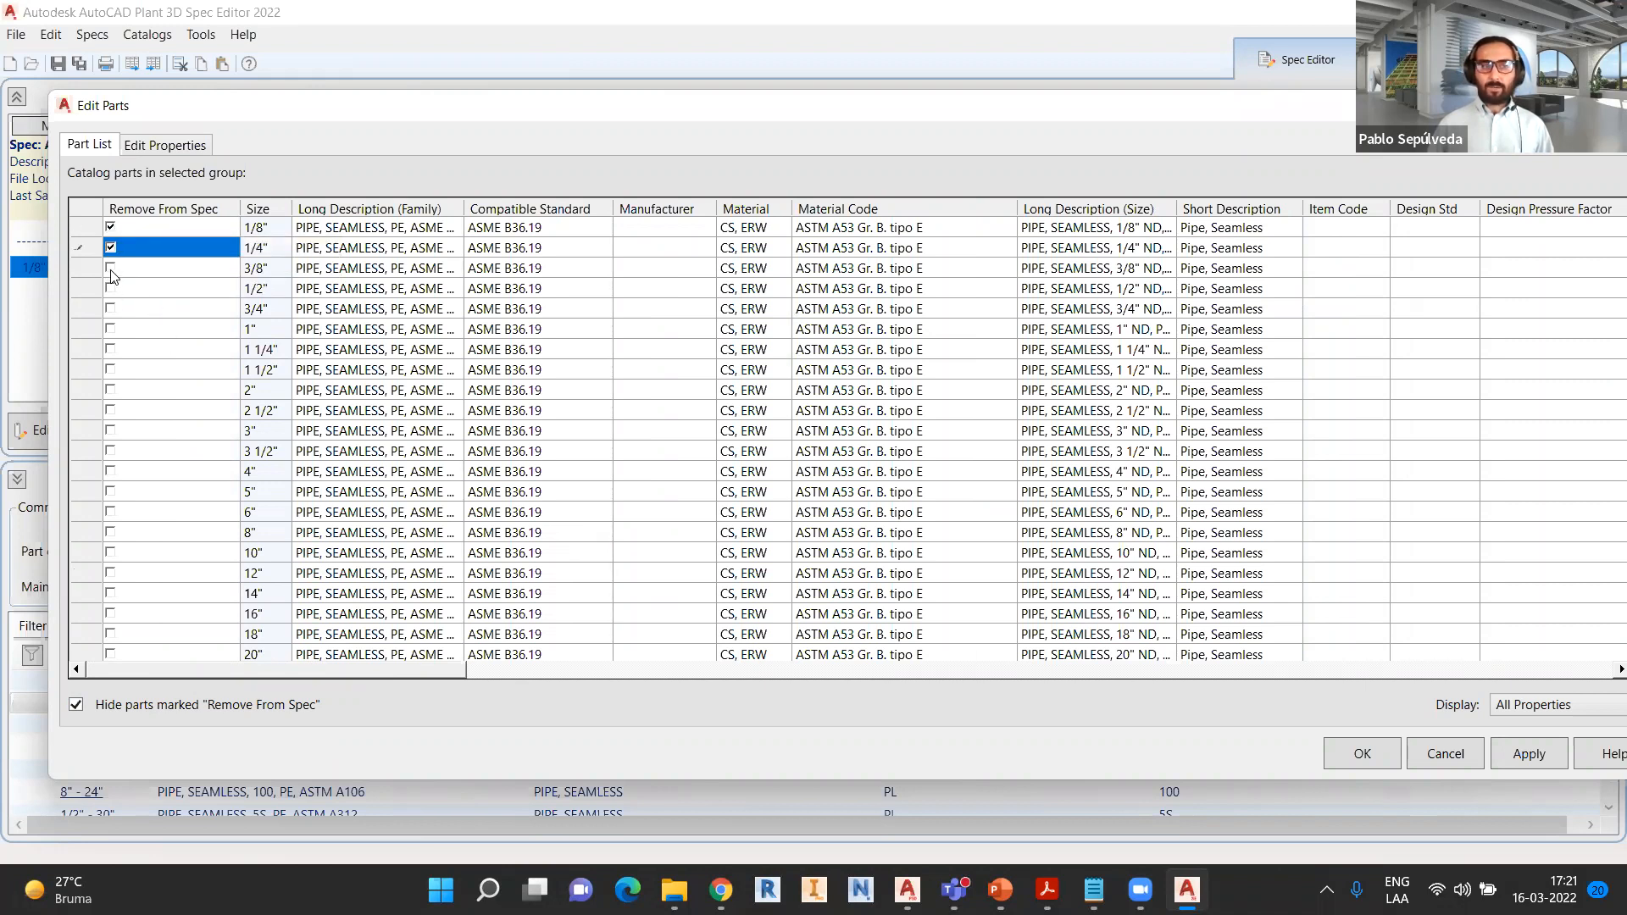
click(111, 269)
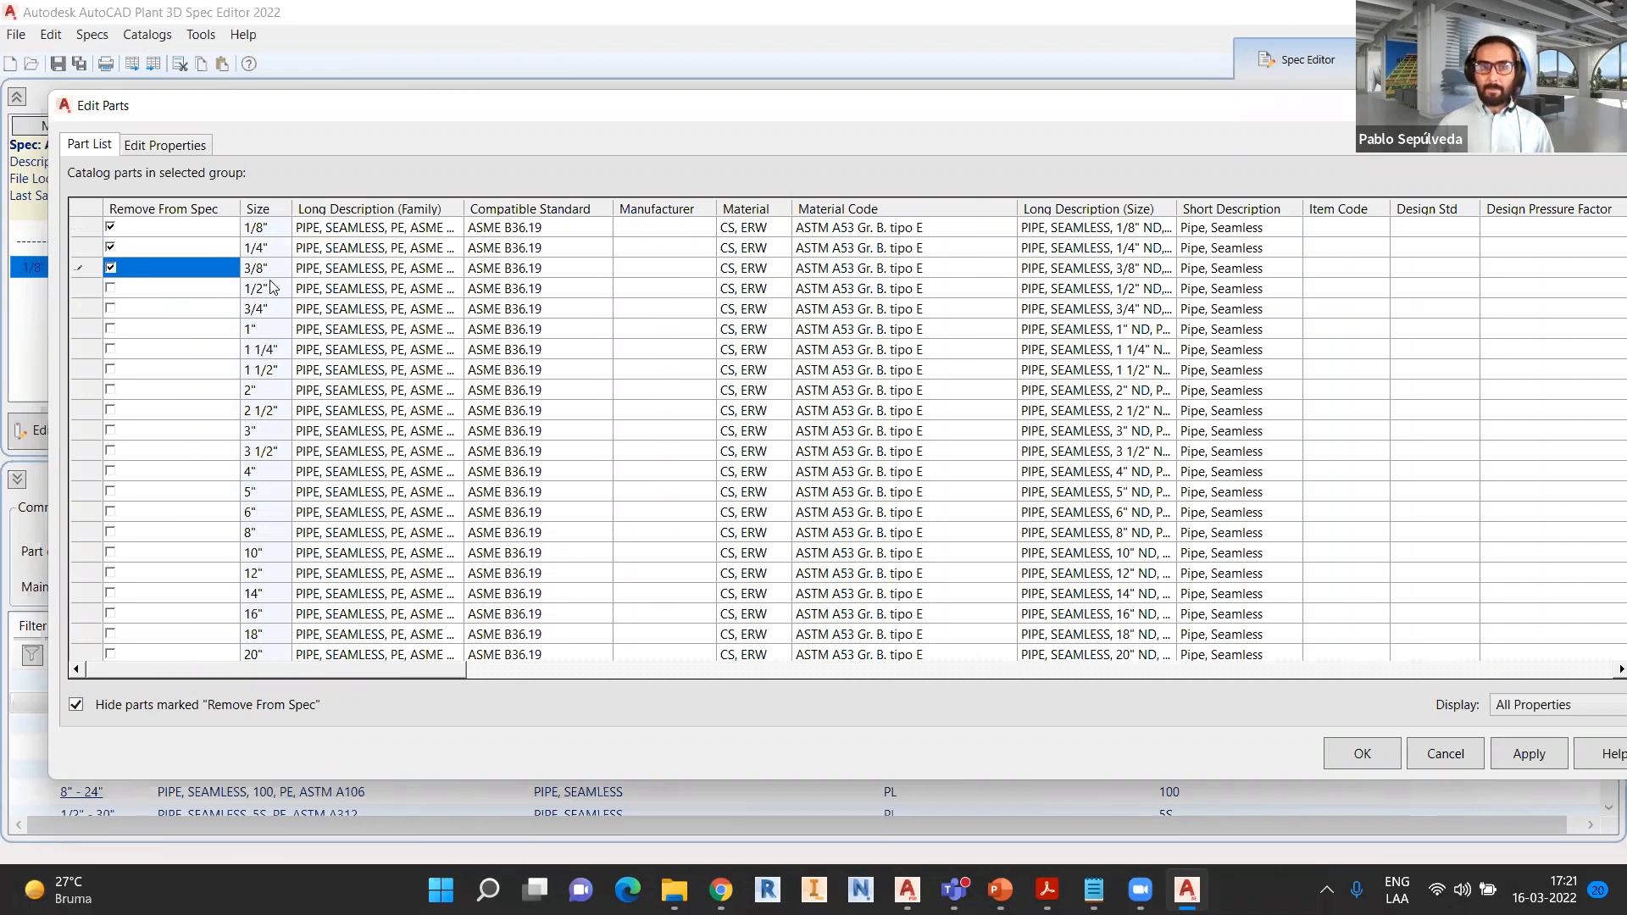
click(111, 351)
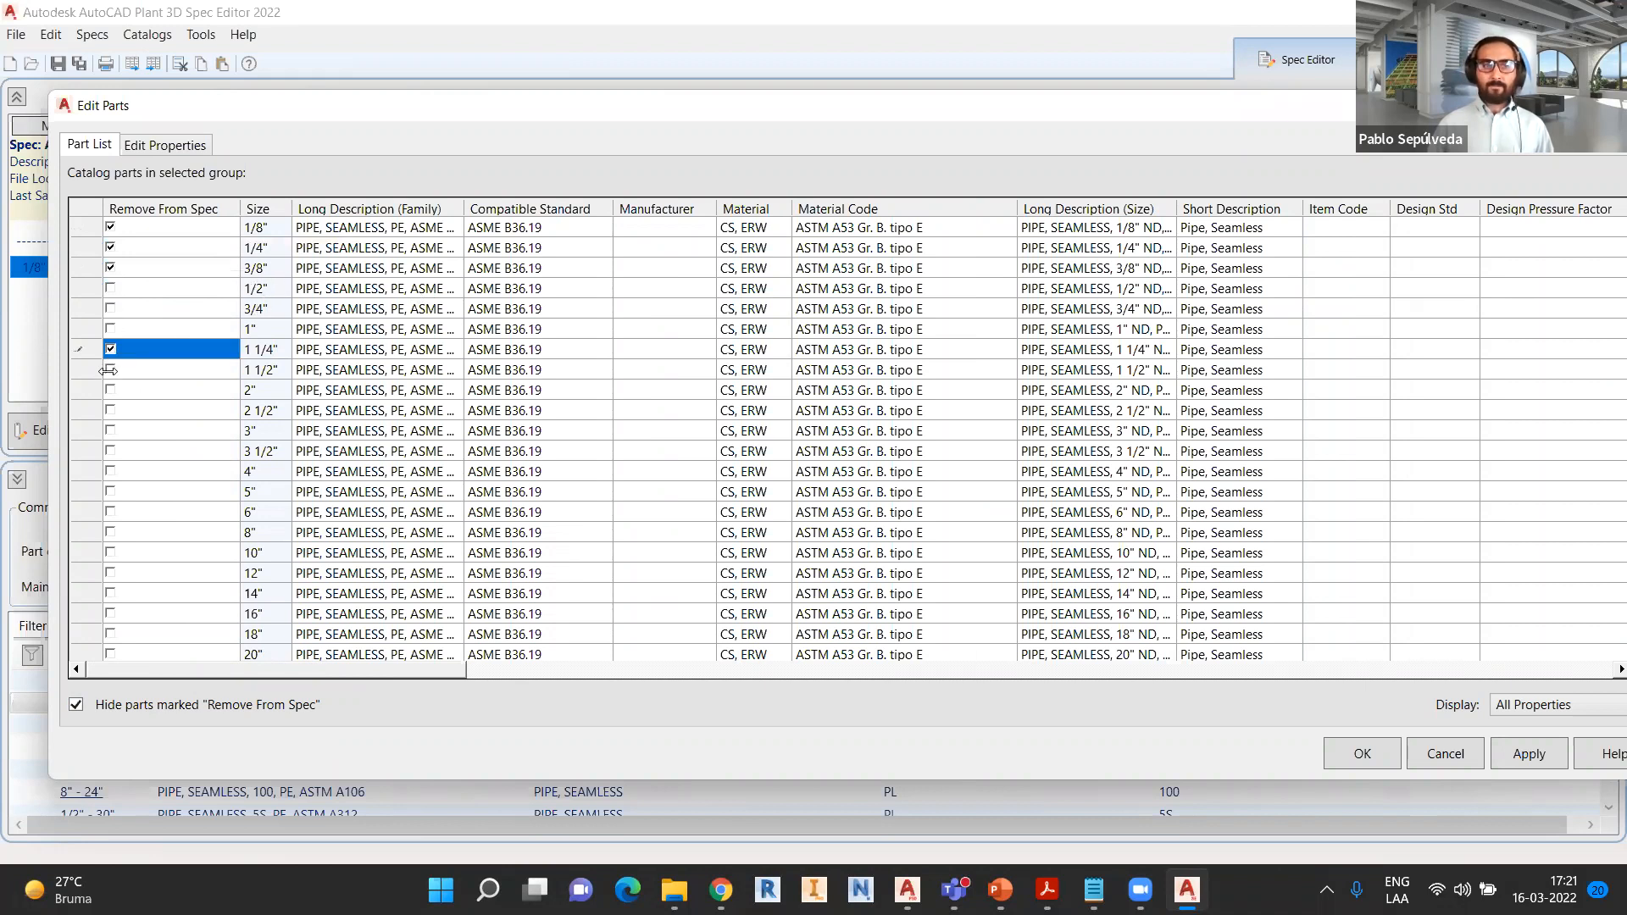
click(111, 371)
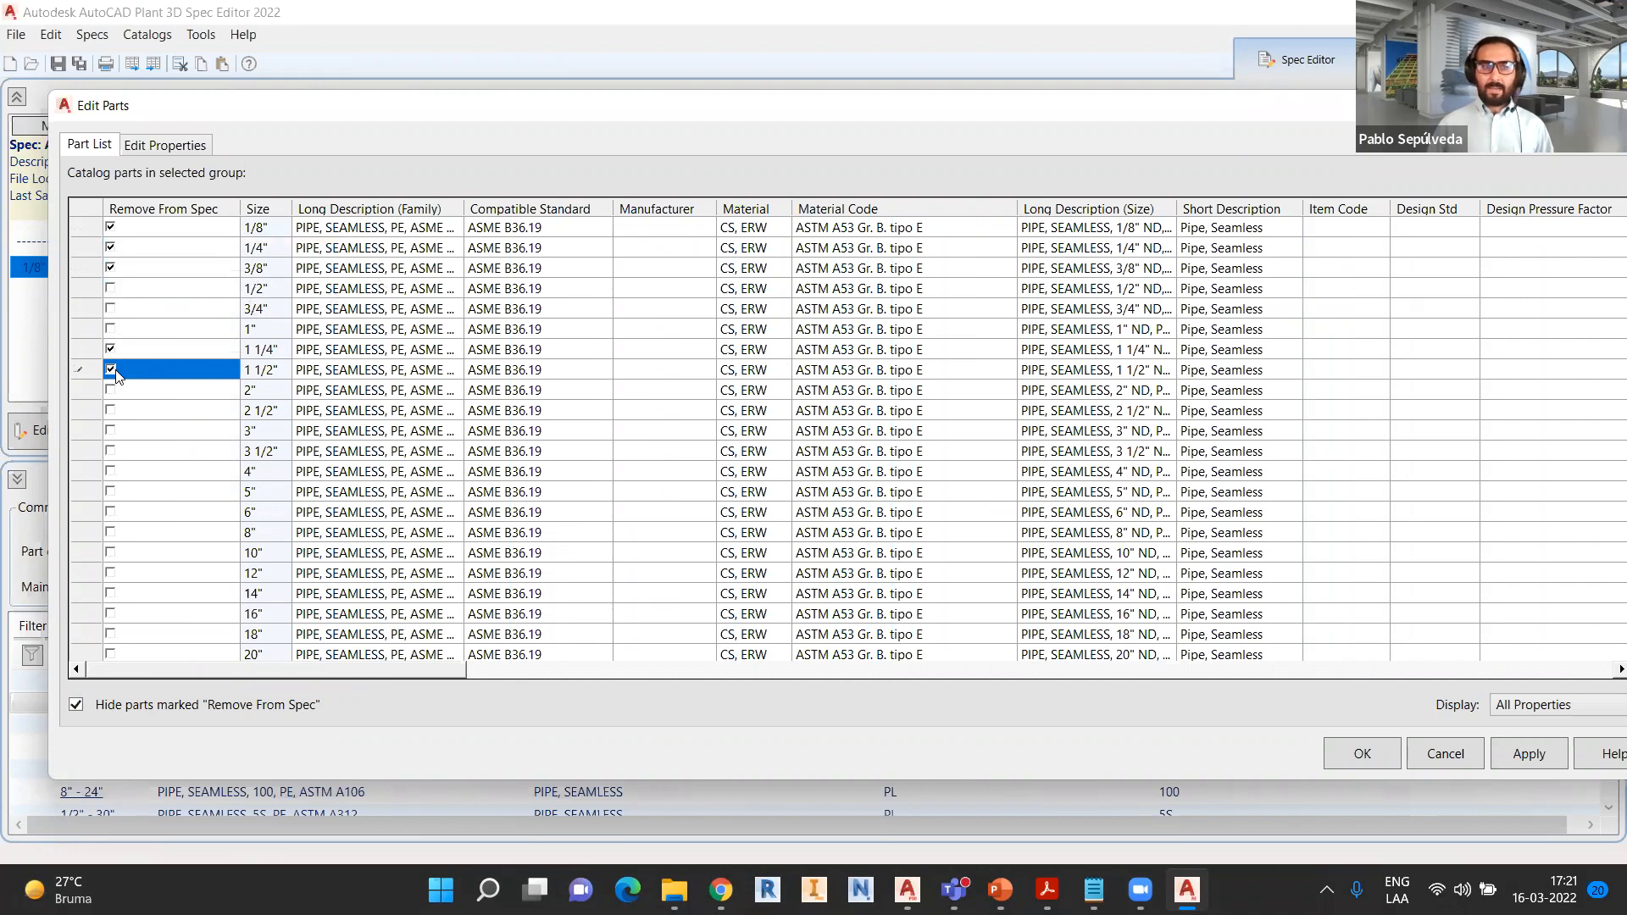
click(111, 412)
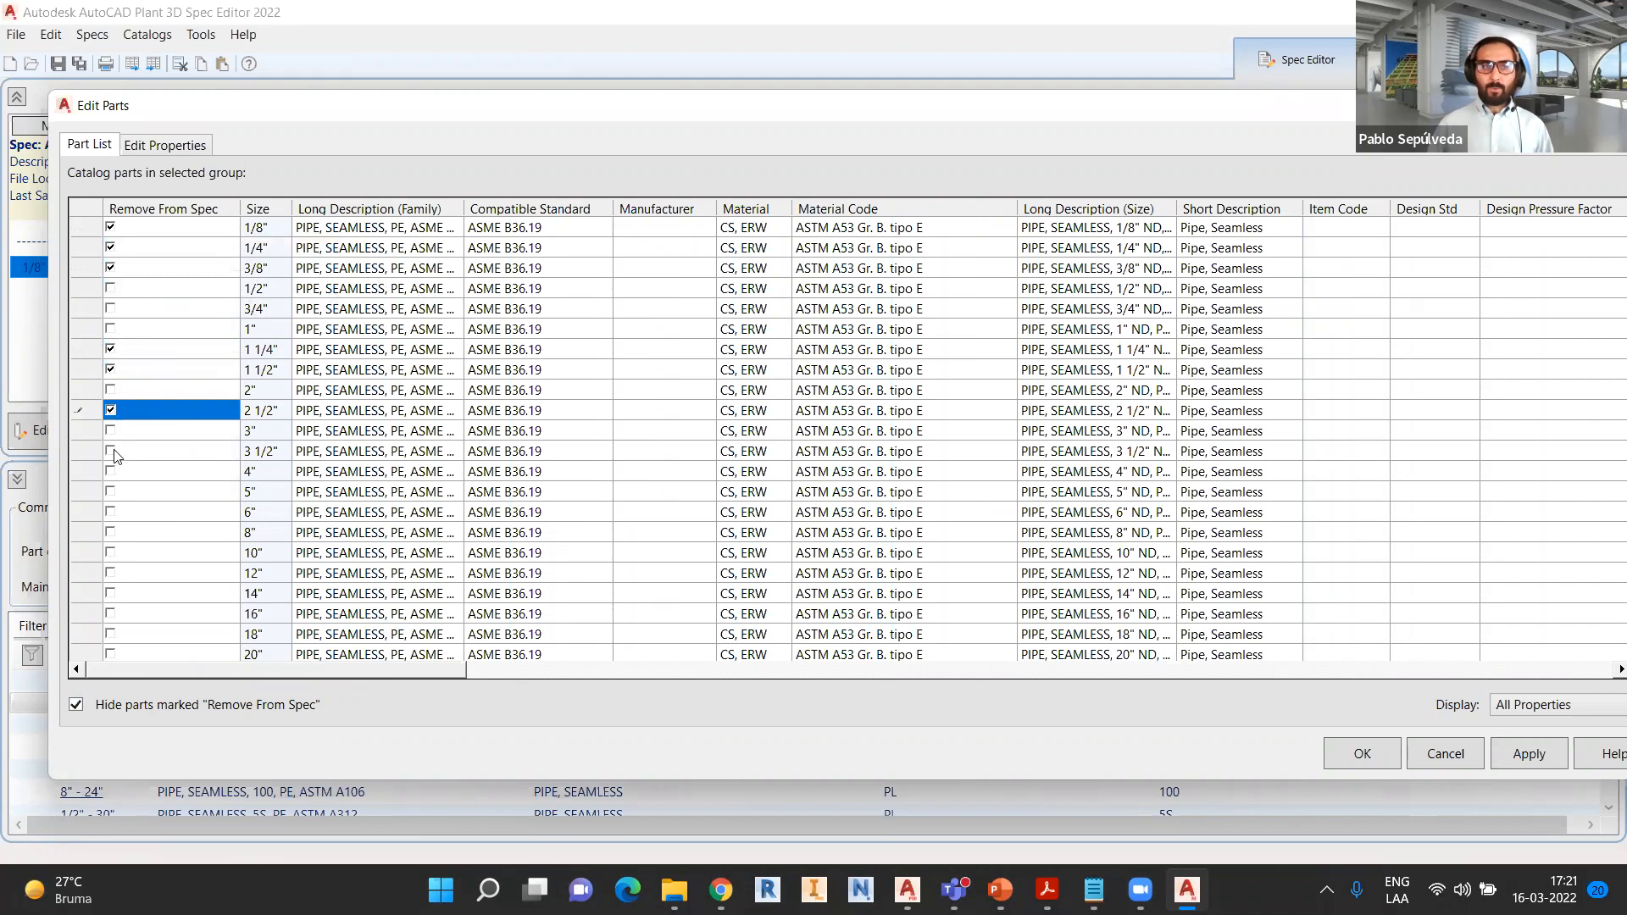
click(114, 451)
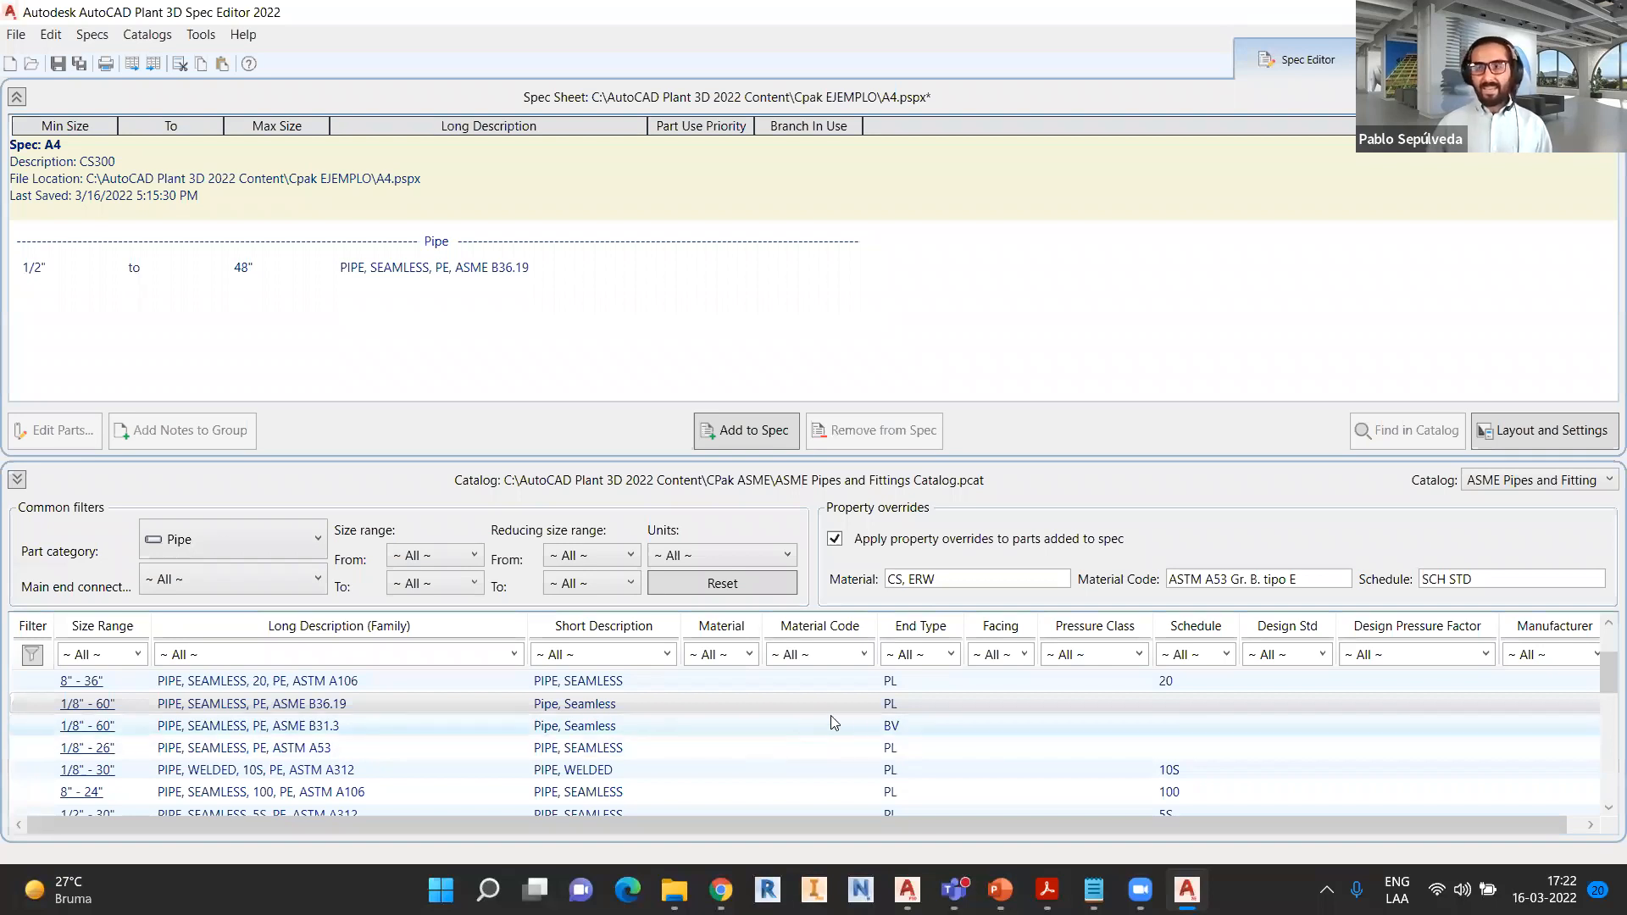
- Filter the catalog to the Fittings category with the short description ELBOW 45 LR
click(315, 547)
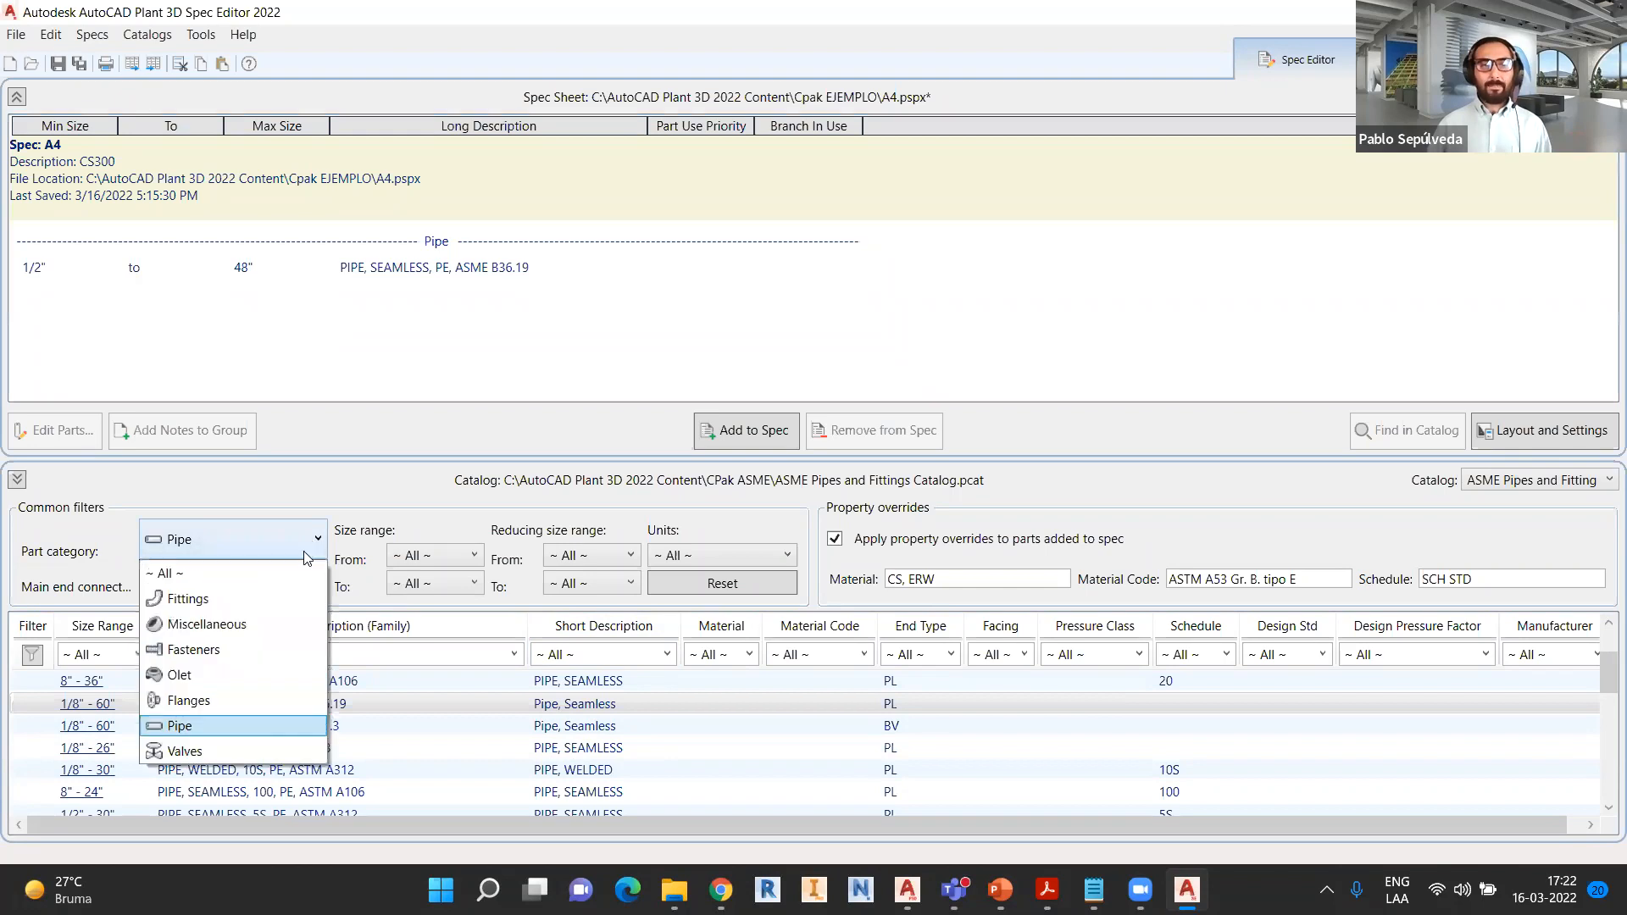
click(230, 600)
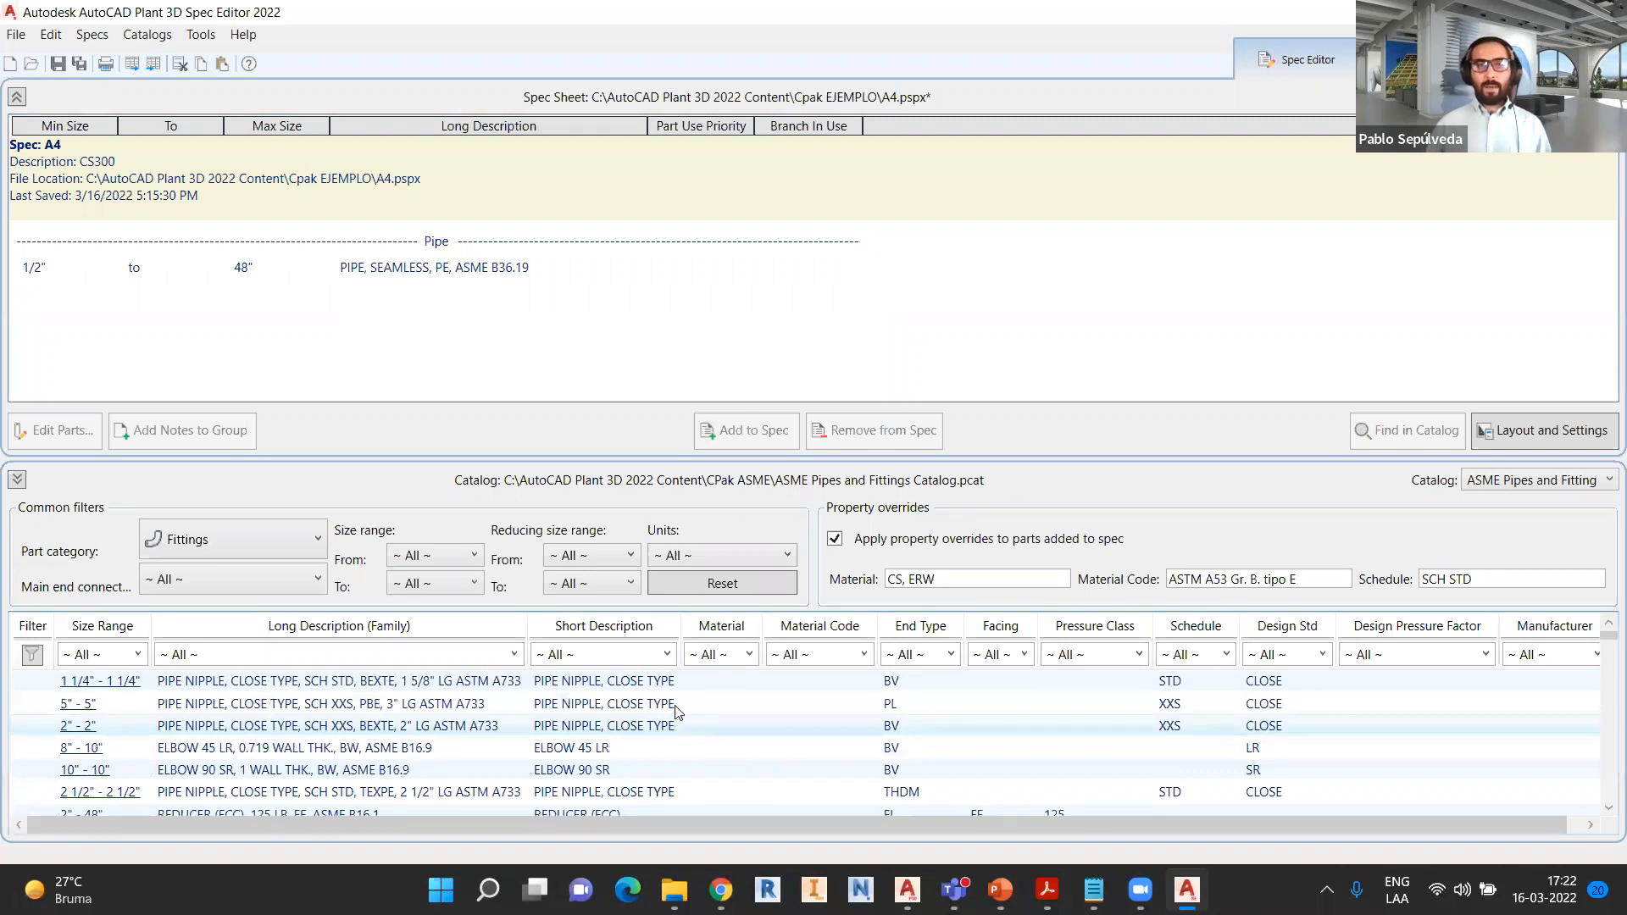
click(667, 655)
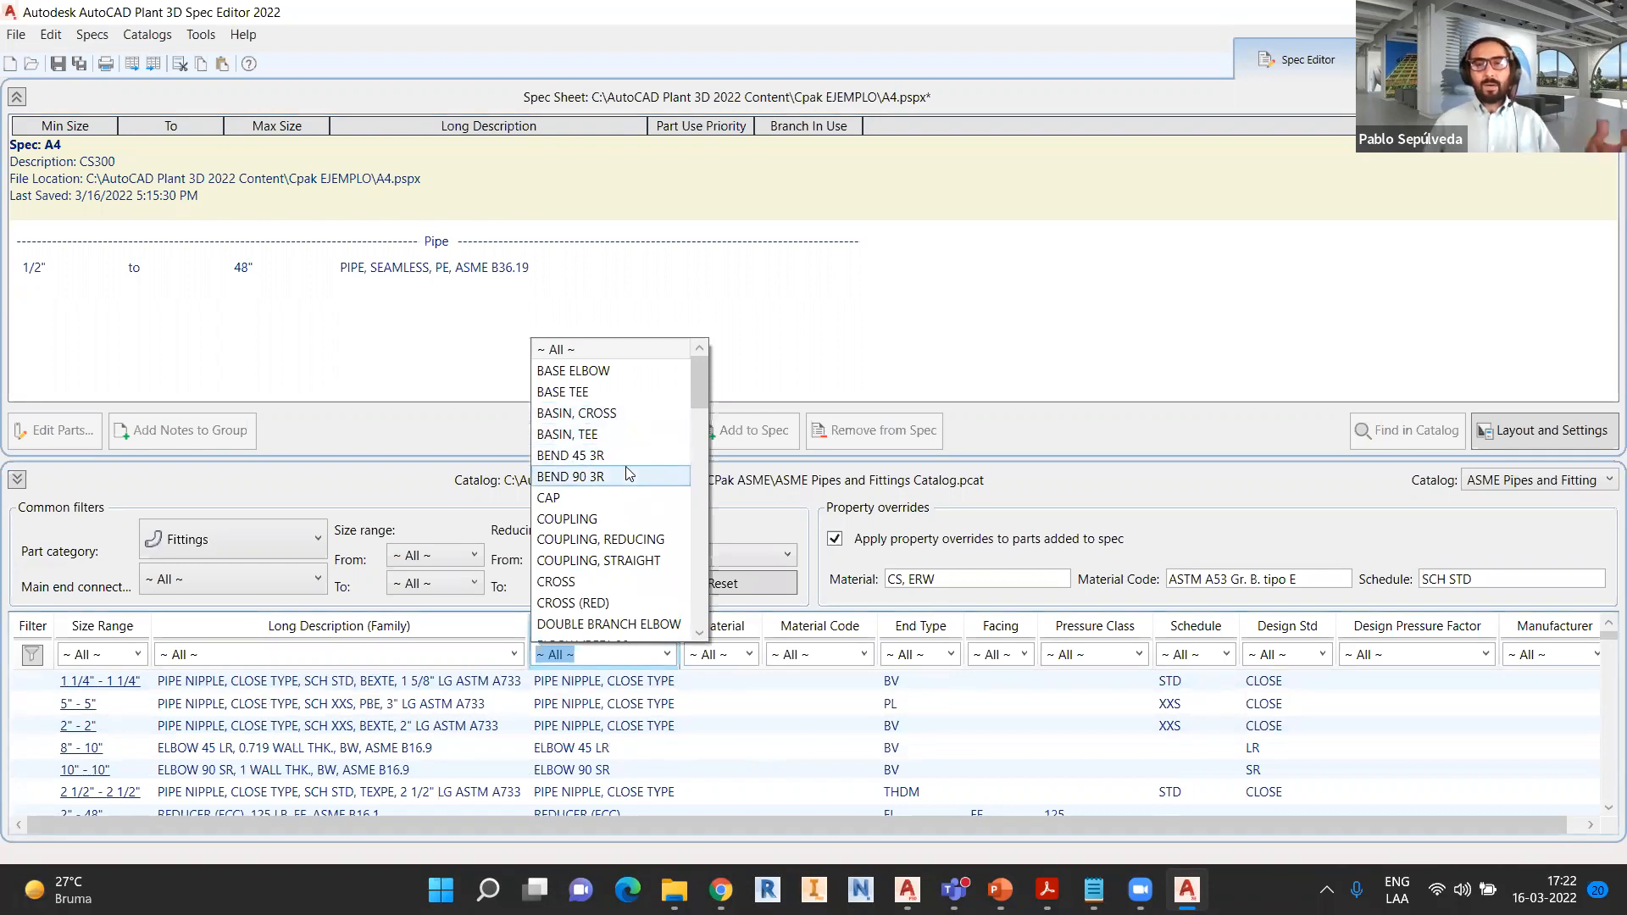
scroll(628, 473, down, 2)
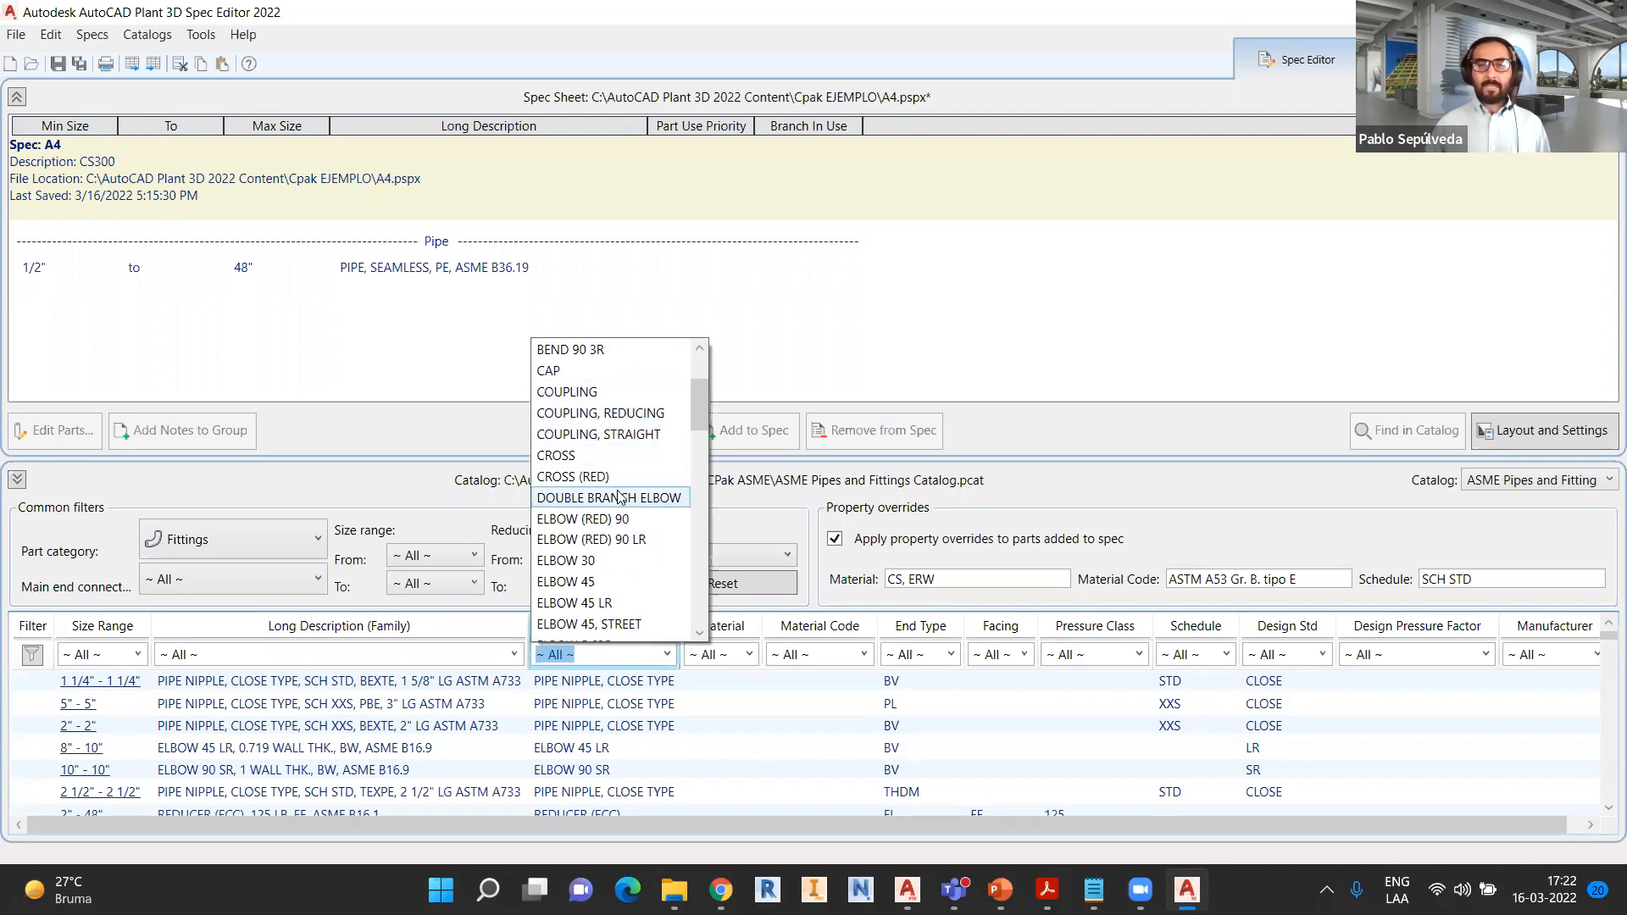
scroll(618, 534, down, 1)
scroll(612, 539, down, 1)
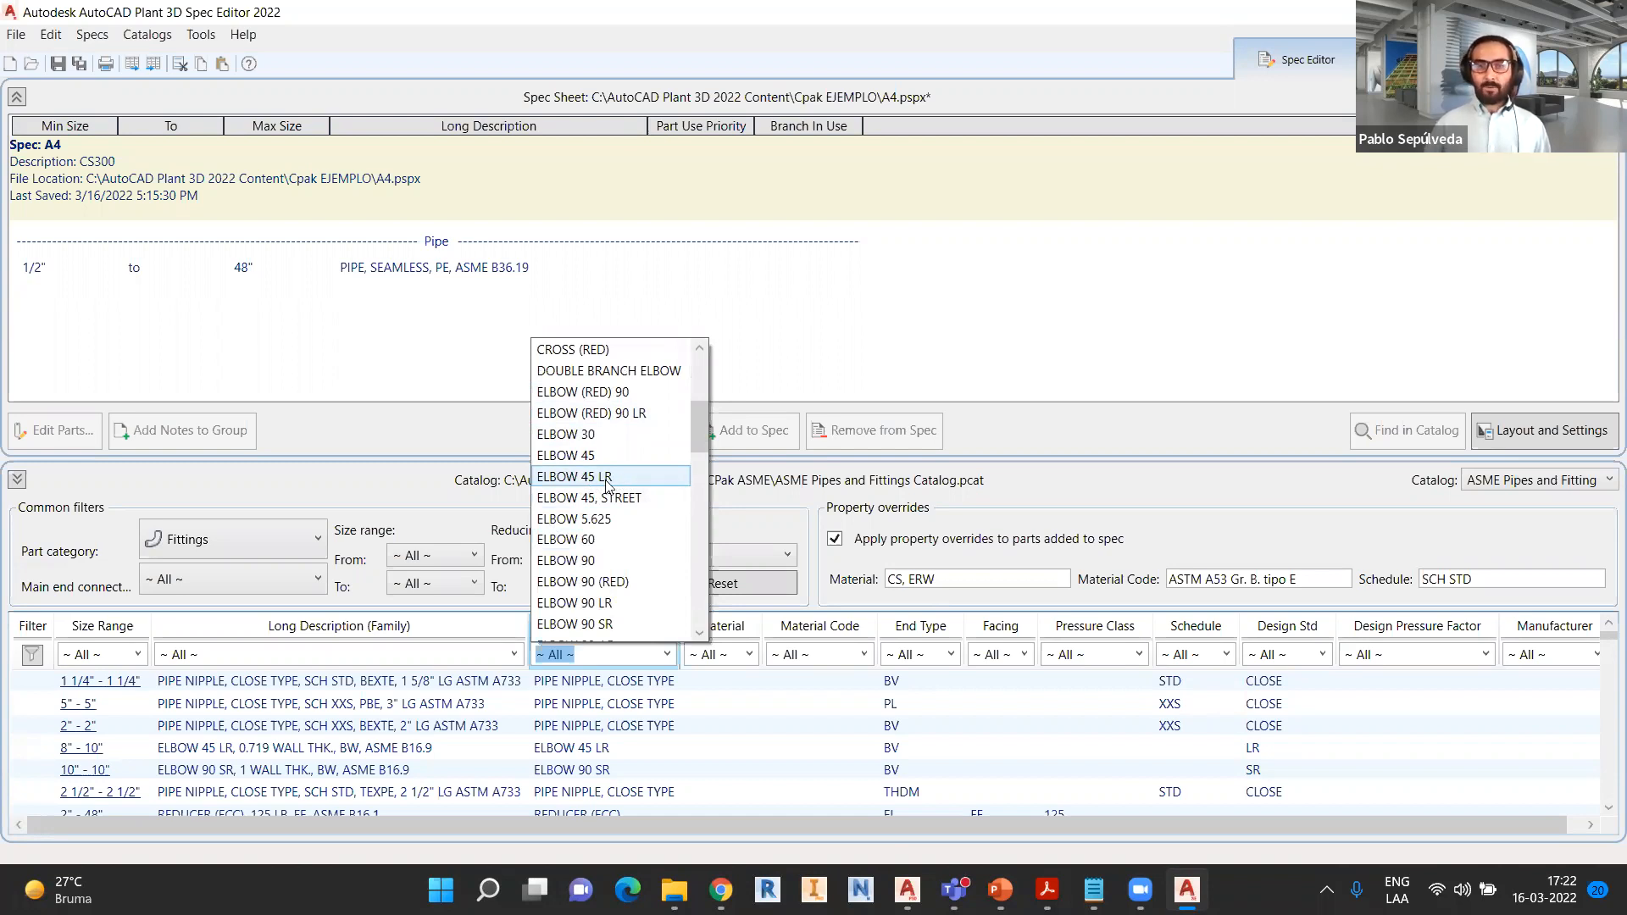
scroll(612, 623, down, 1)
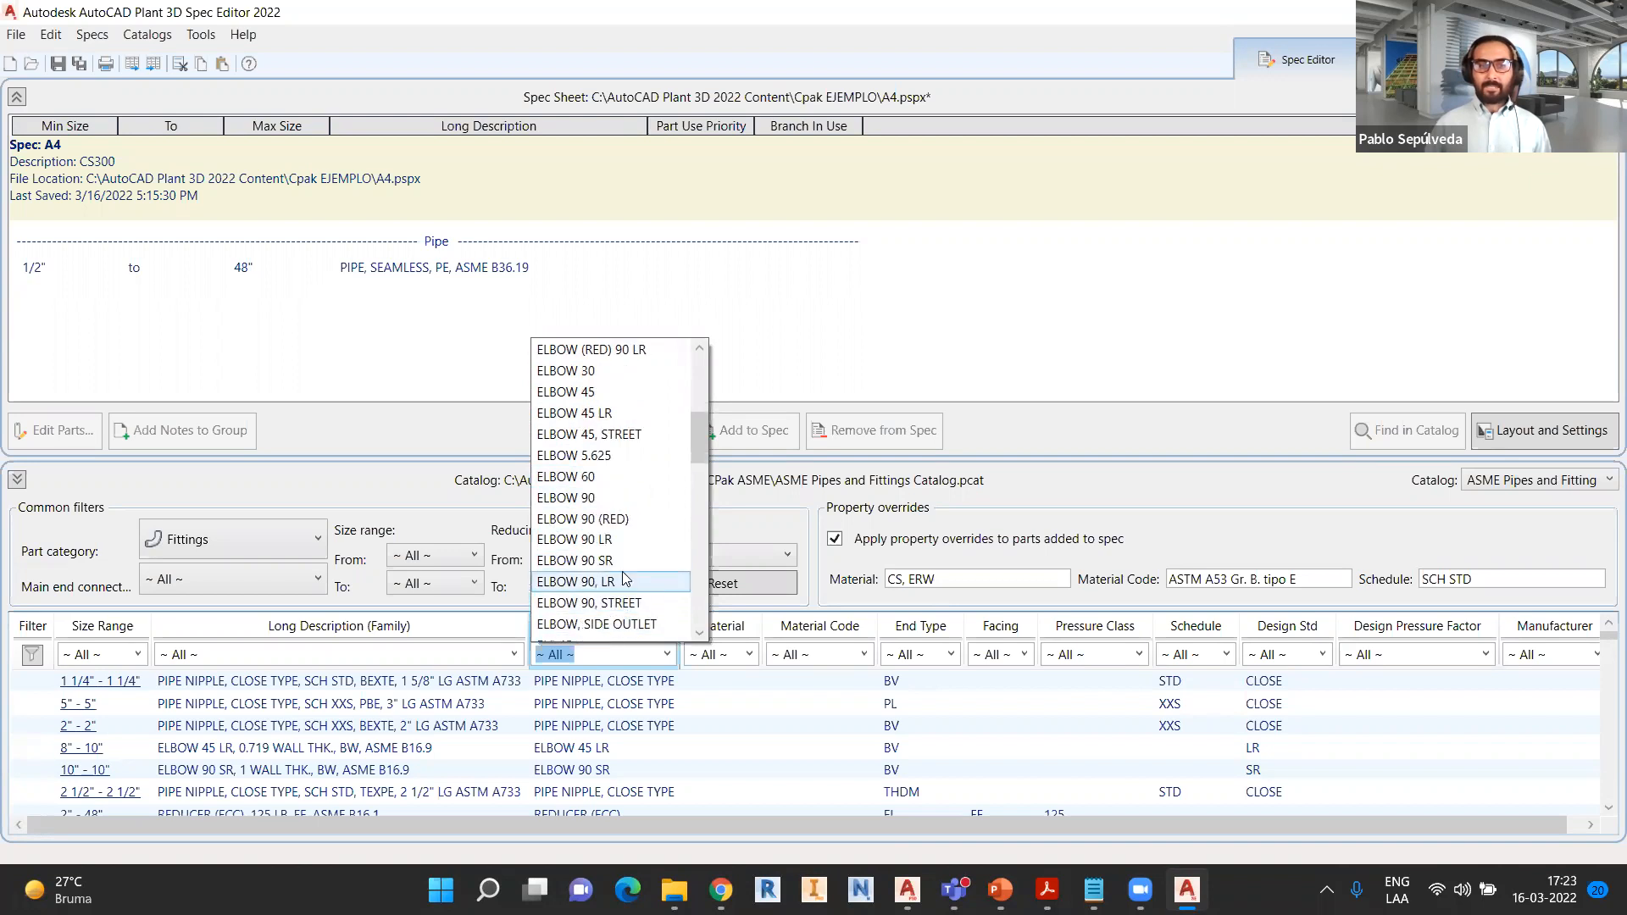
click(612, 413)
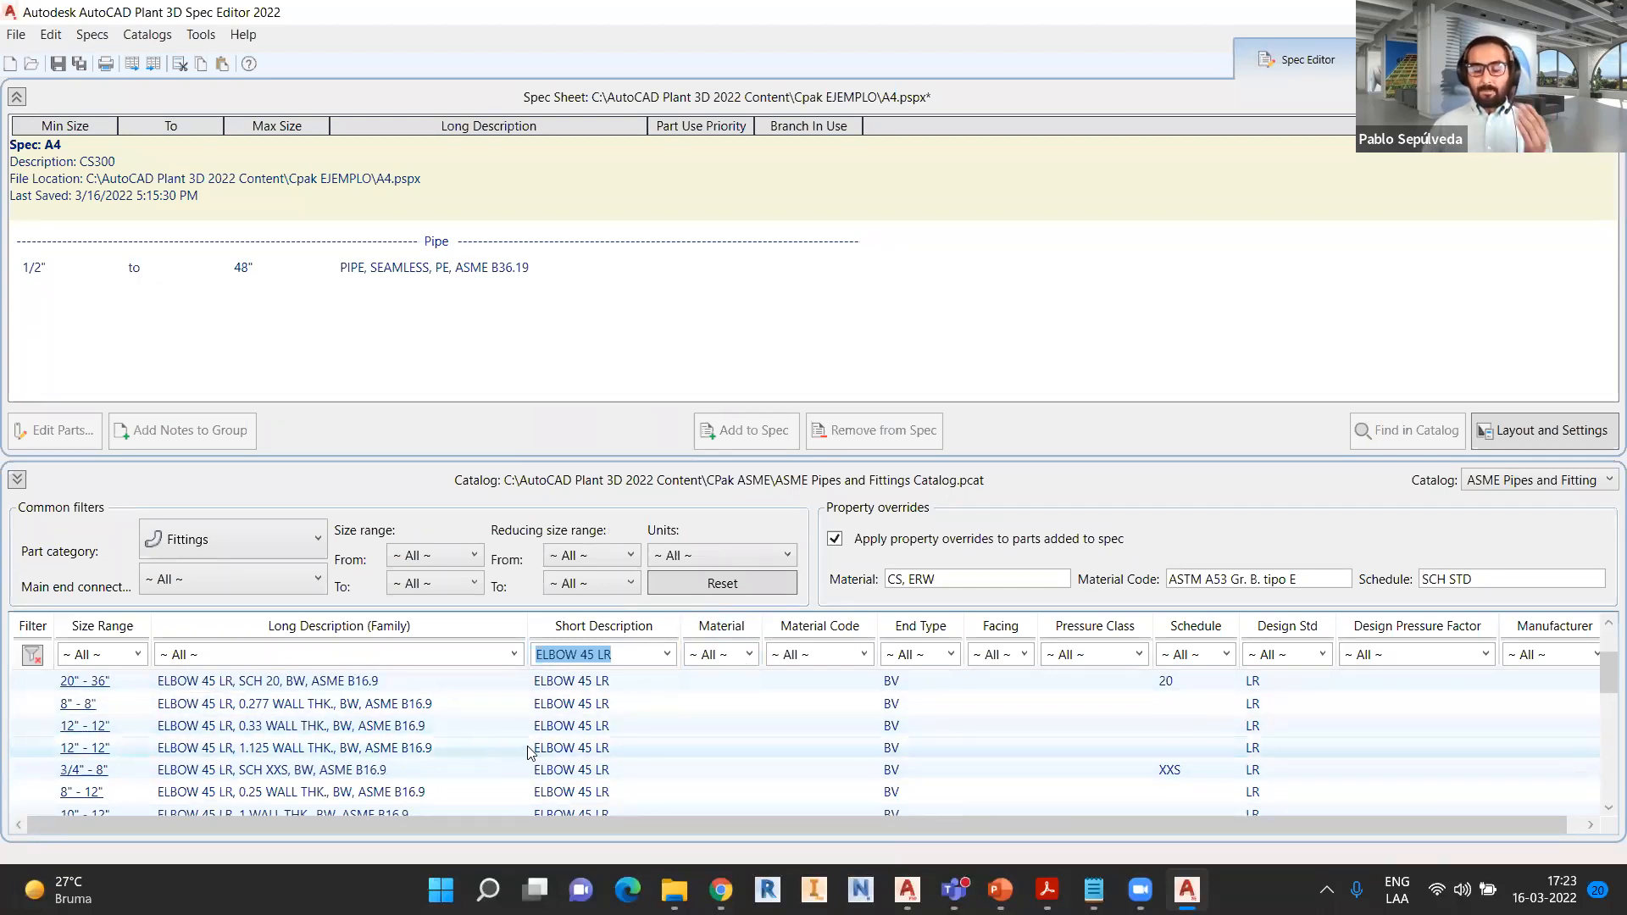
- Examine the wall thicknesses, schedules and size ranges of the ELBOW 45 LR families in the catalog
scroll(513, 745, down, 1)
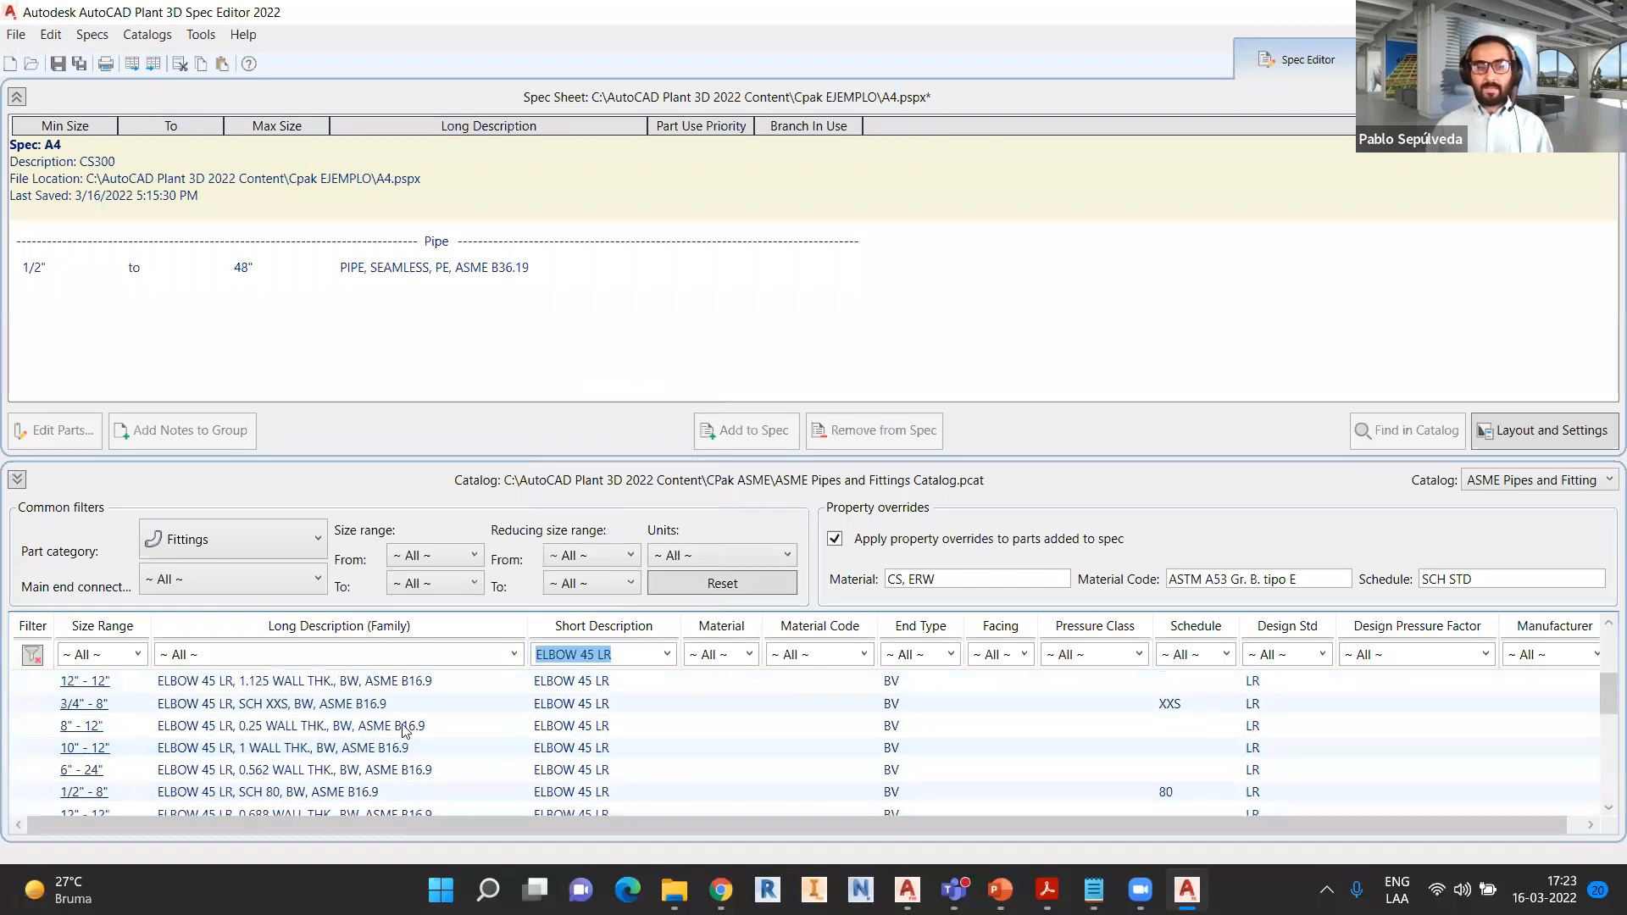
click(399, 727)
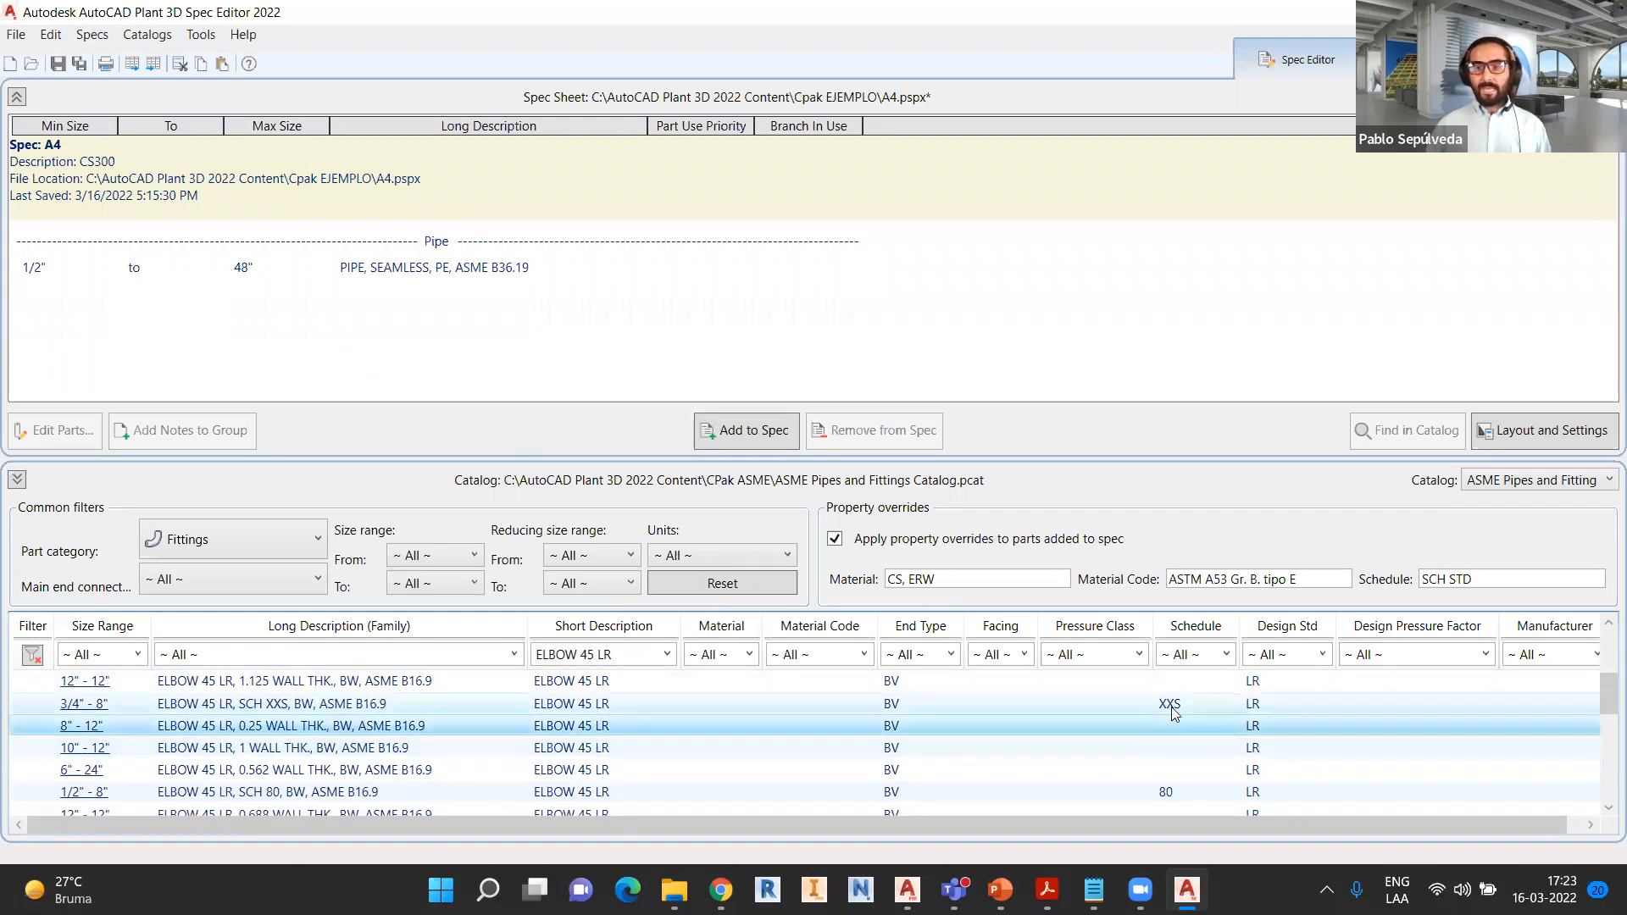
click(1253, 708)
click(1221, 793)
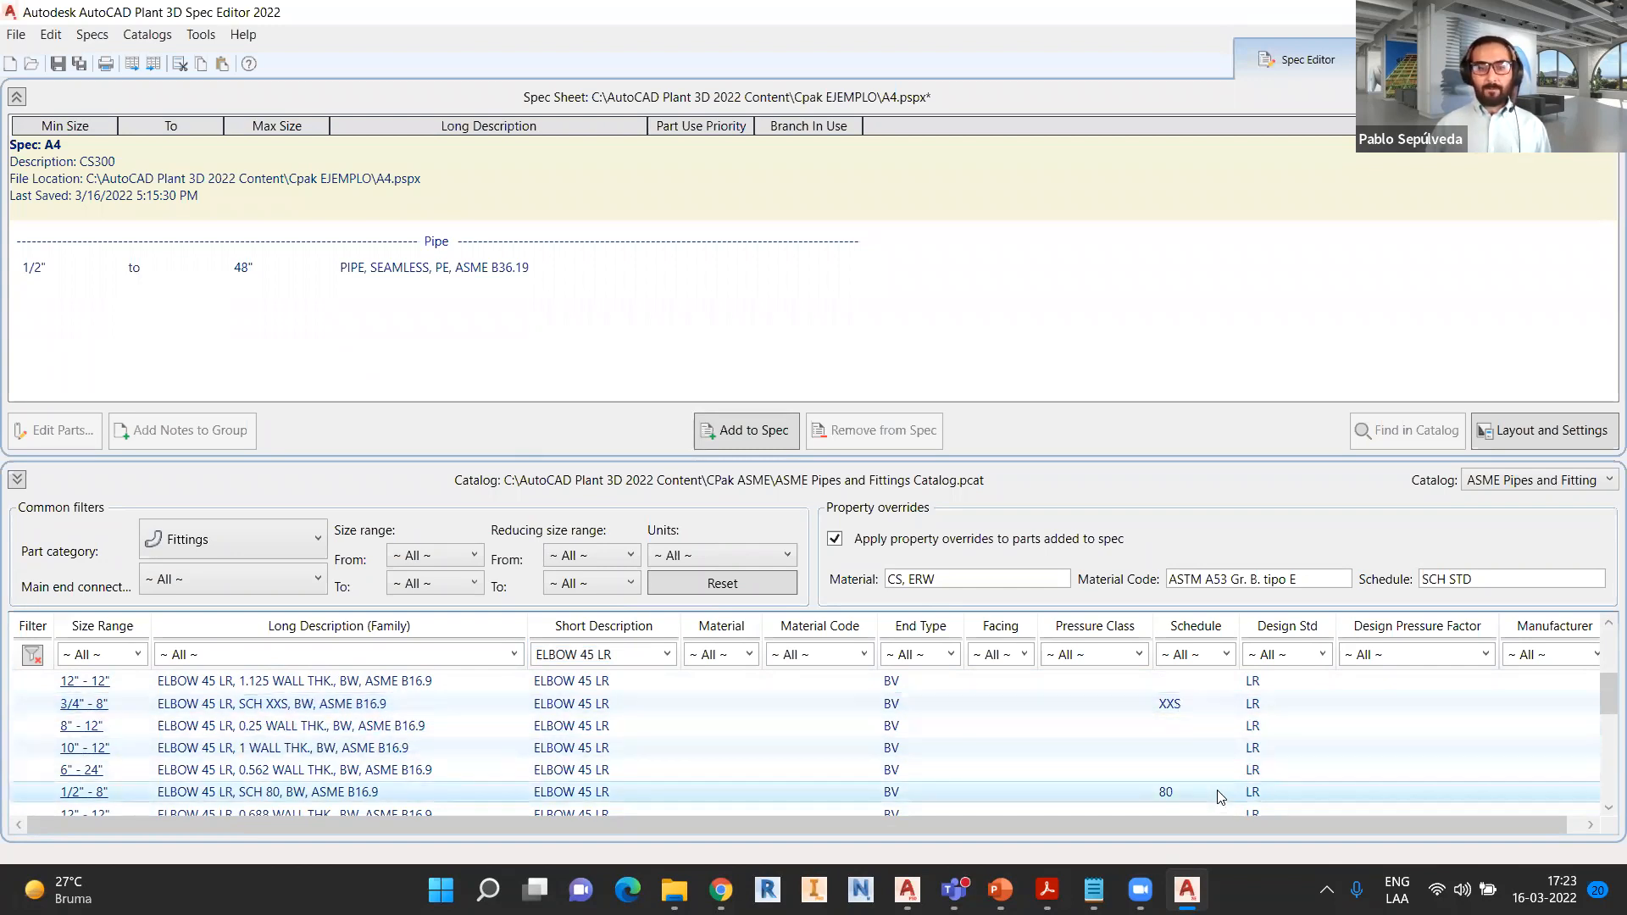
scroll(932, 726, down, 5)
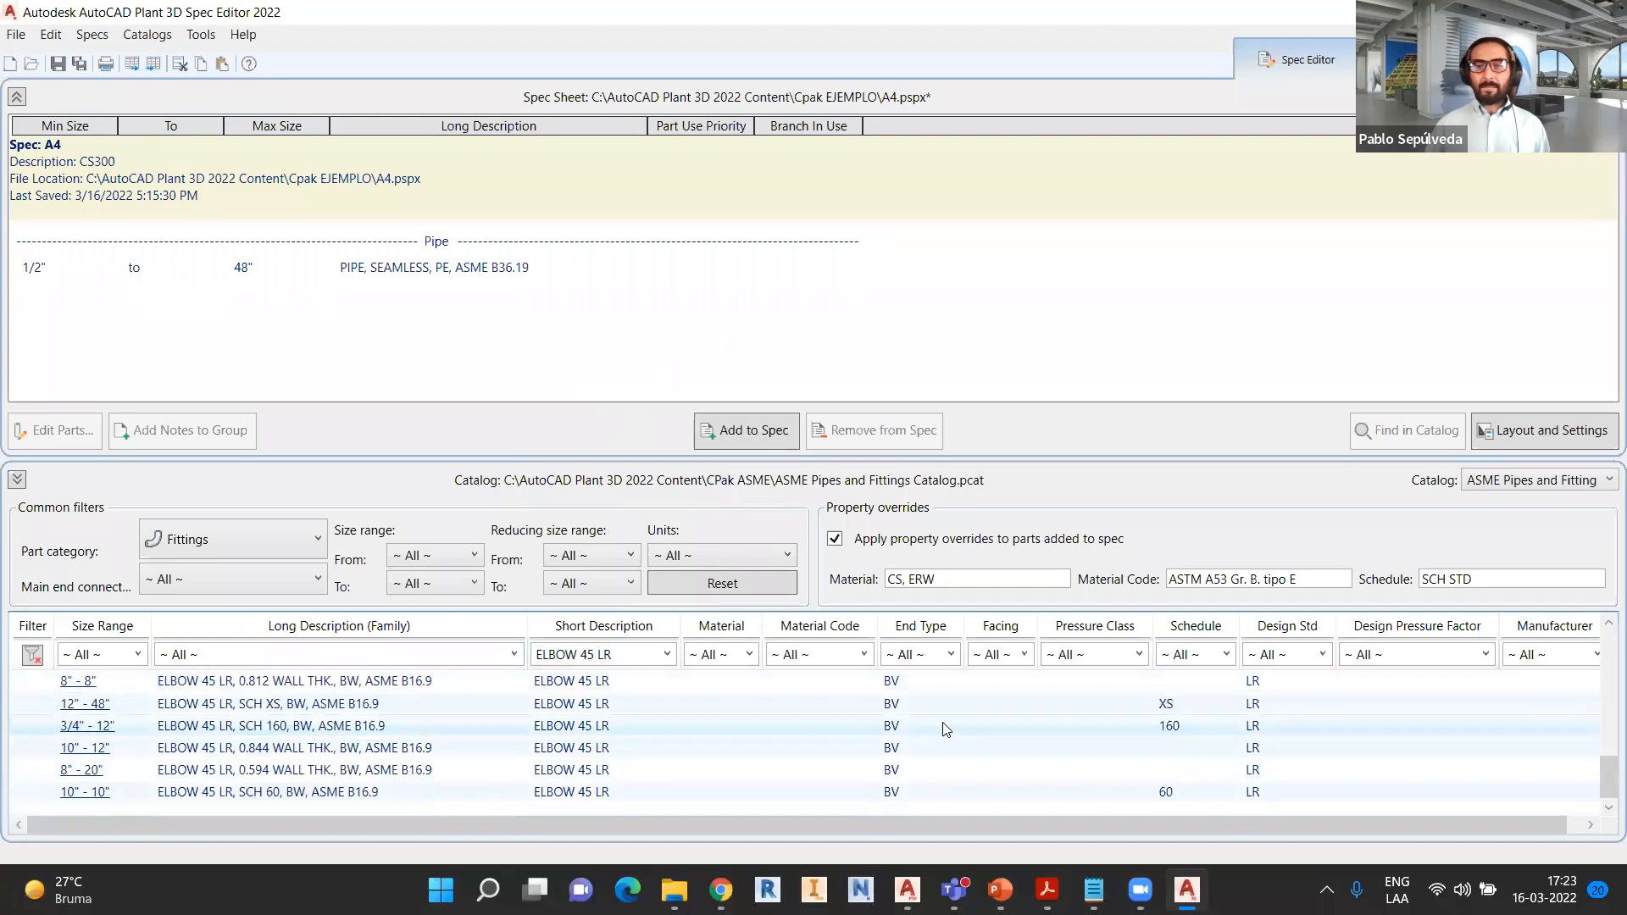
scroll(945, 727, up, 10)
scroll(652, 767, down, 4)
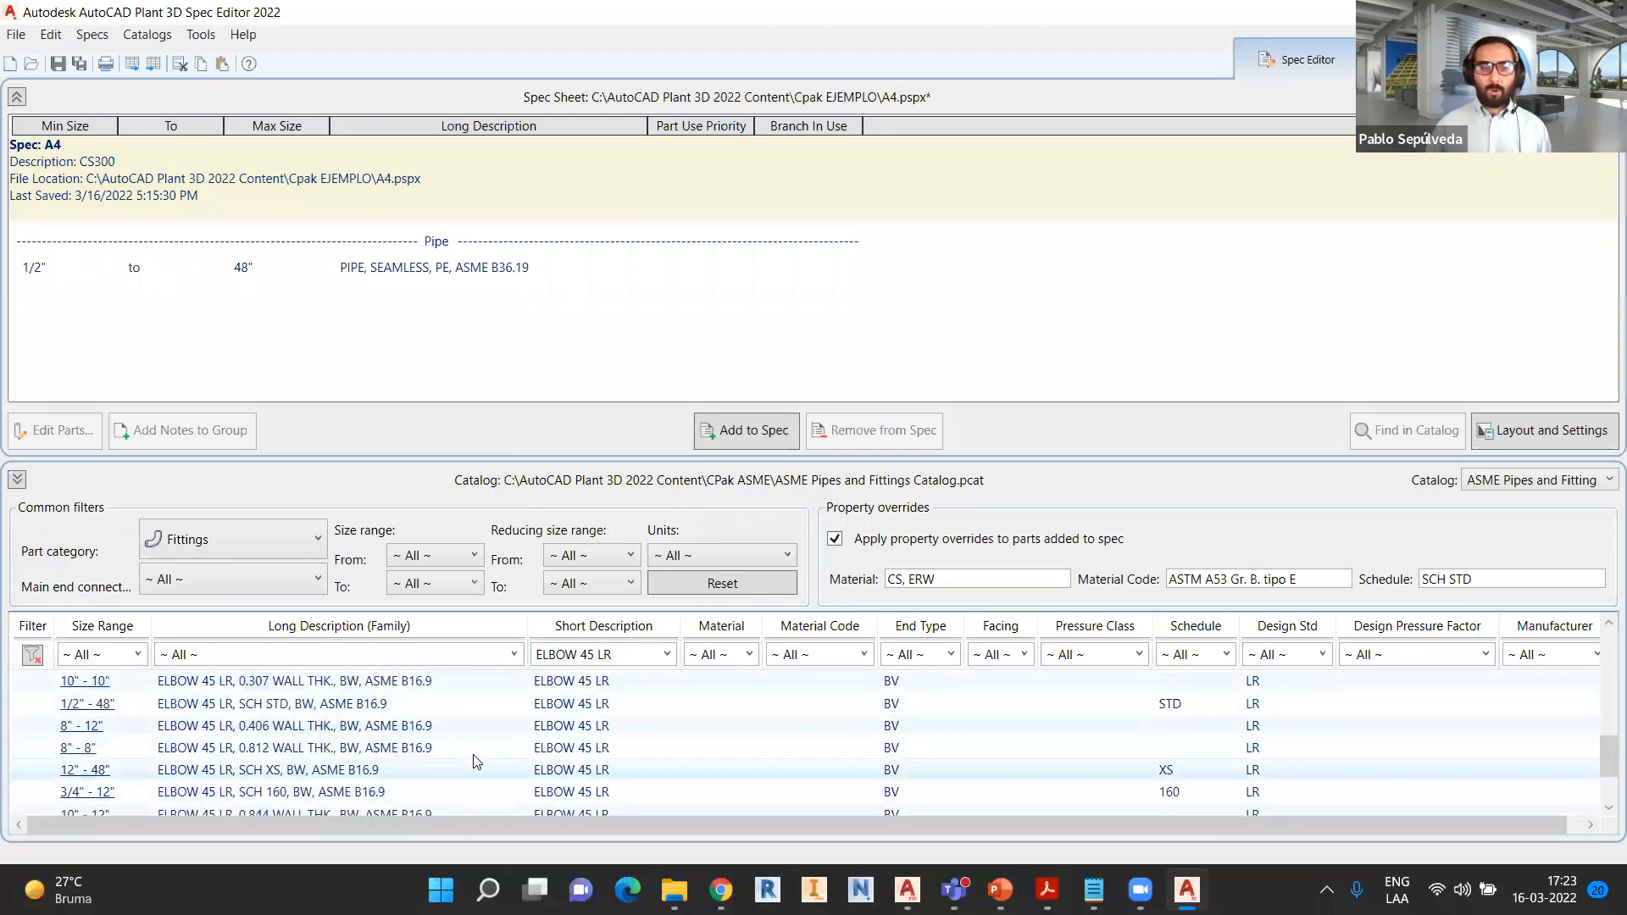
scroll(377, 739, down, 1)
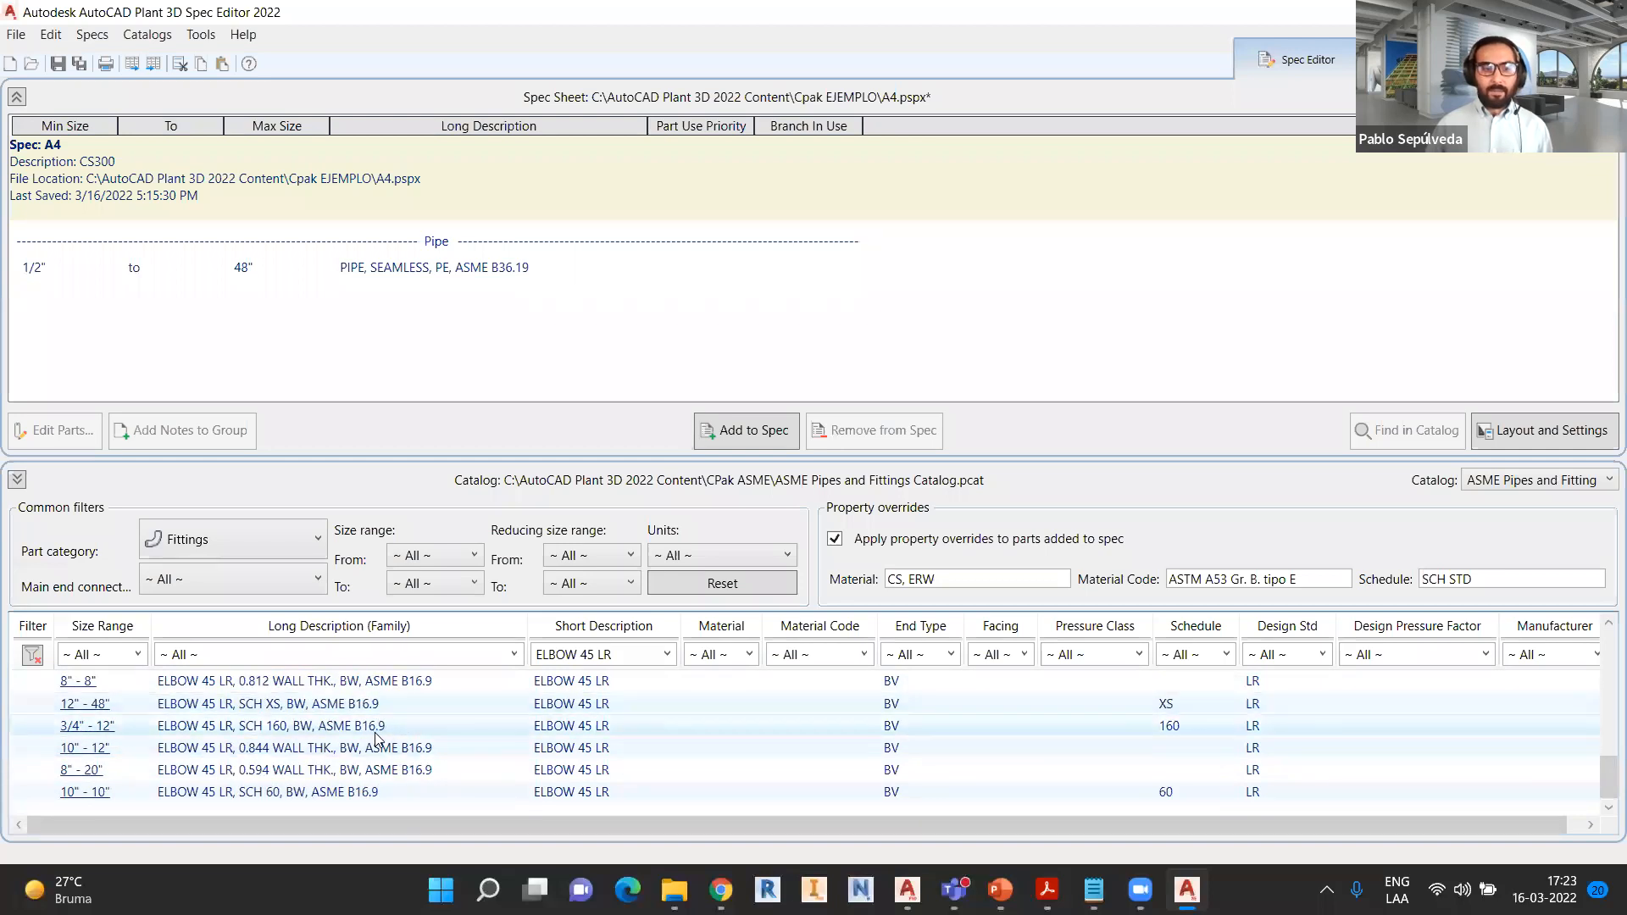
click(398, 789)
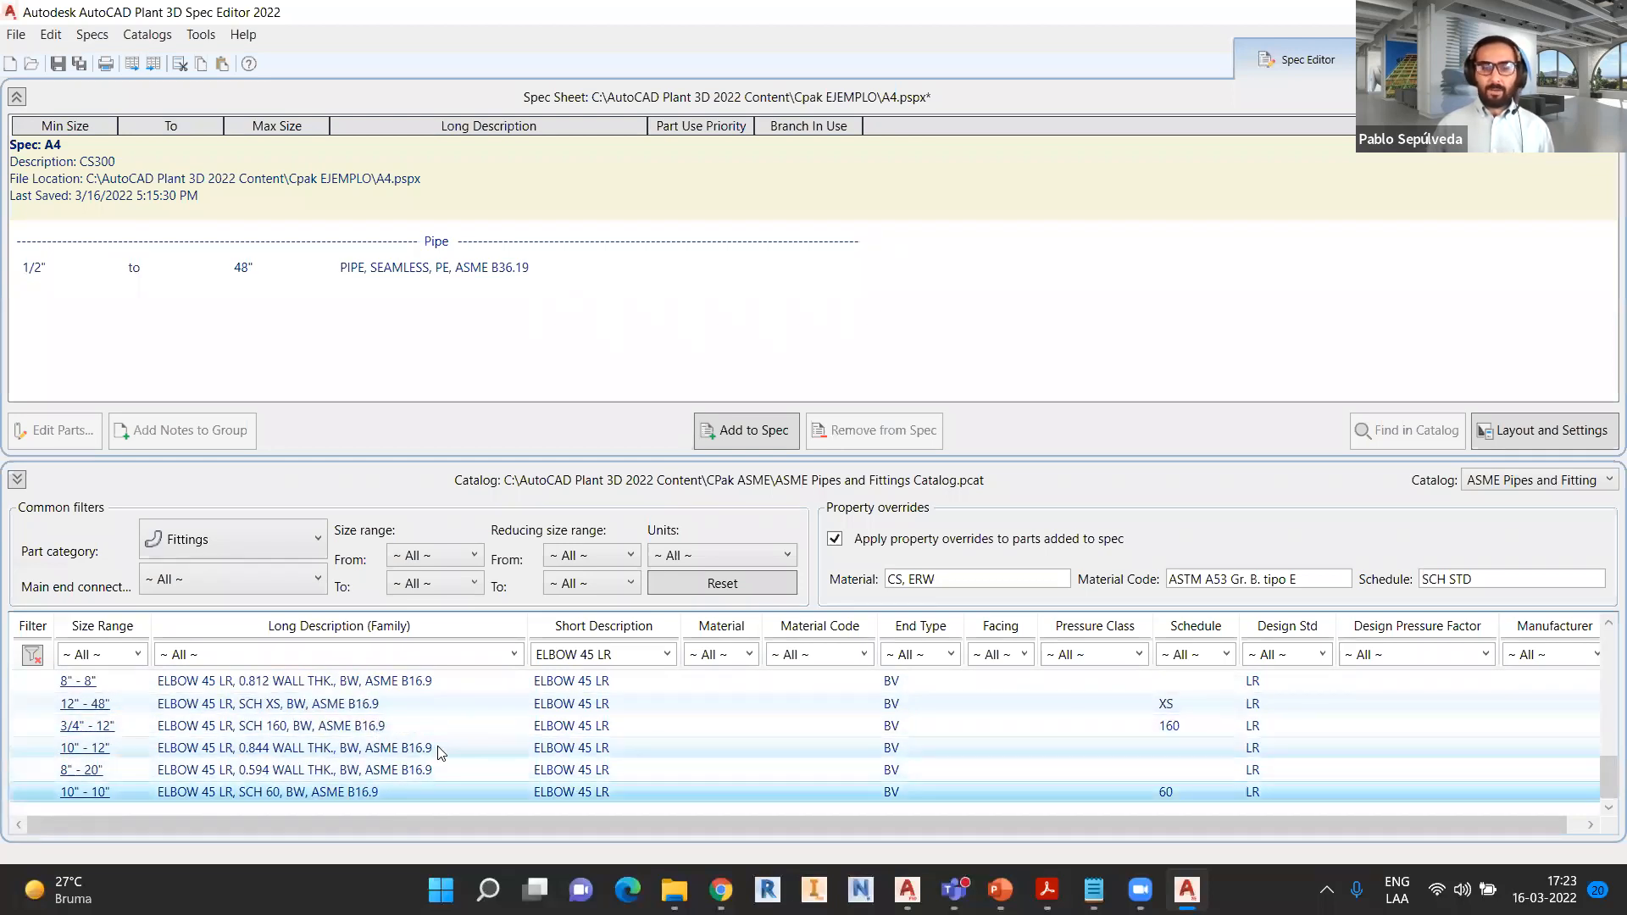
scroll(593, 740, up, 3)
scroll(591, 734, up, 3)
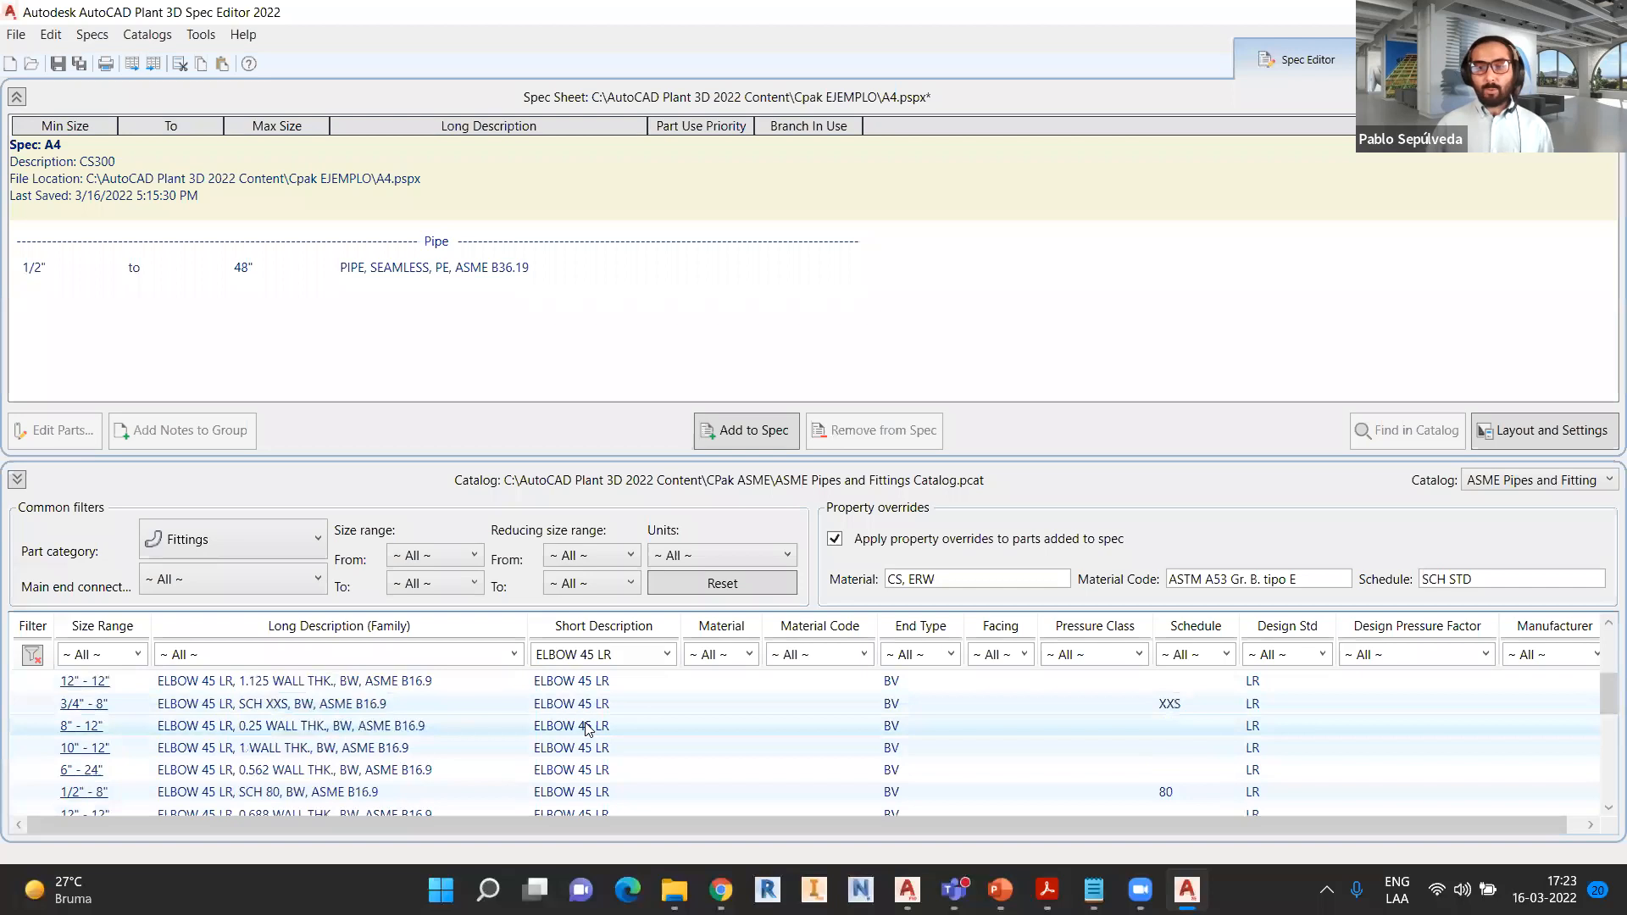
- Find the catalog part ELBOW 45 LR, SCH STD, BW, ASME B16.9 and add it to the spec
click(377, 685)
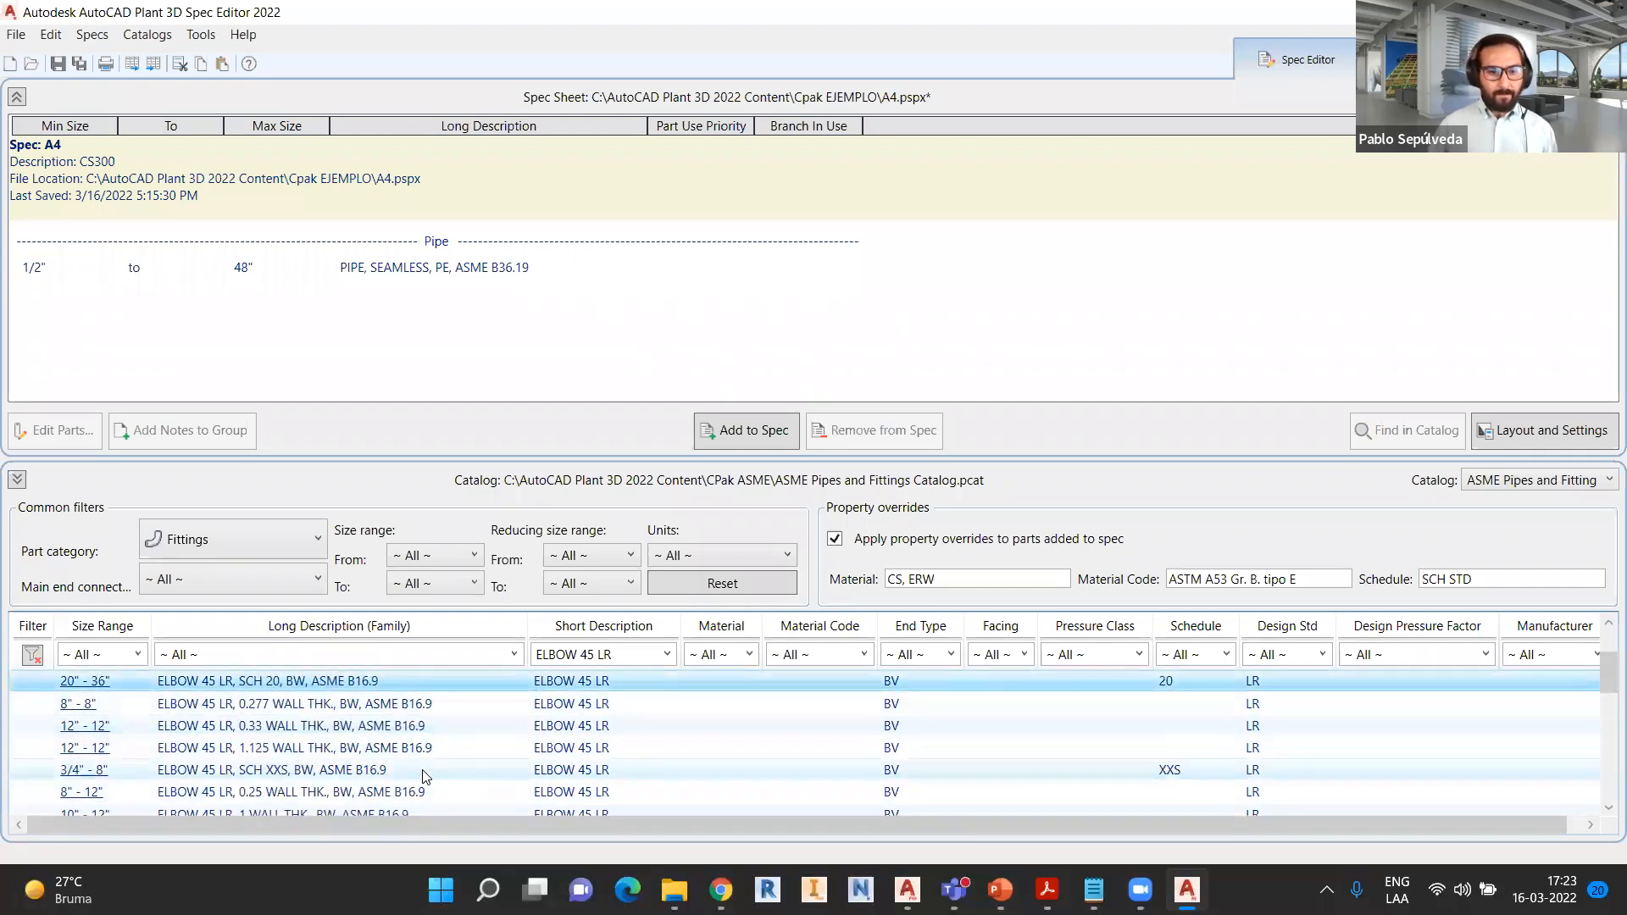
scroll(416, 778, down, 2)
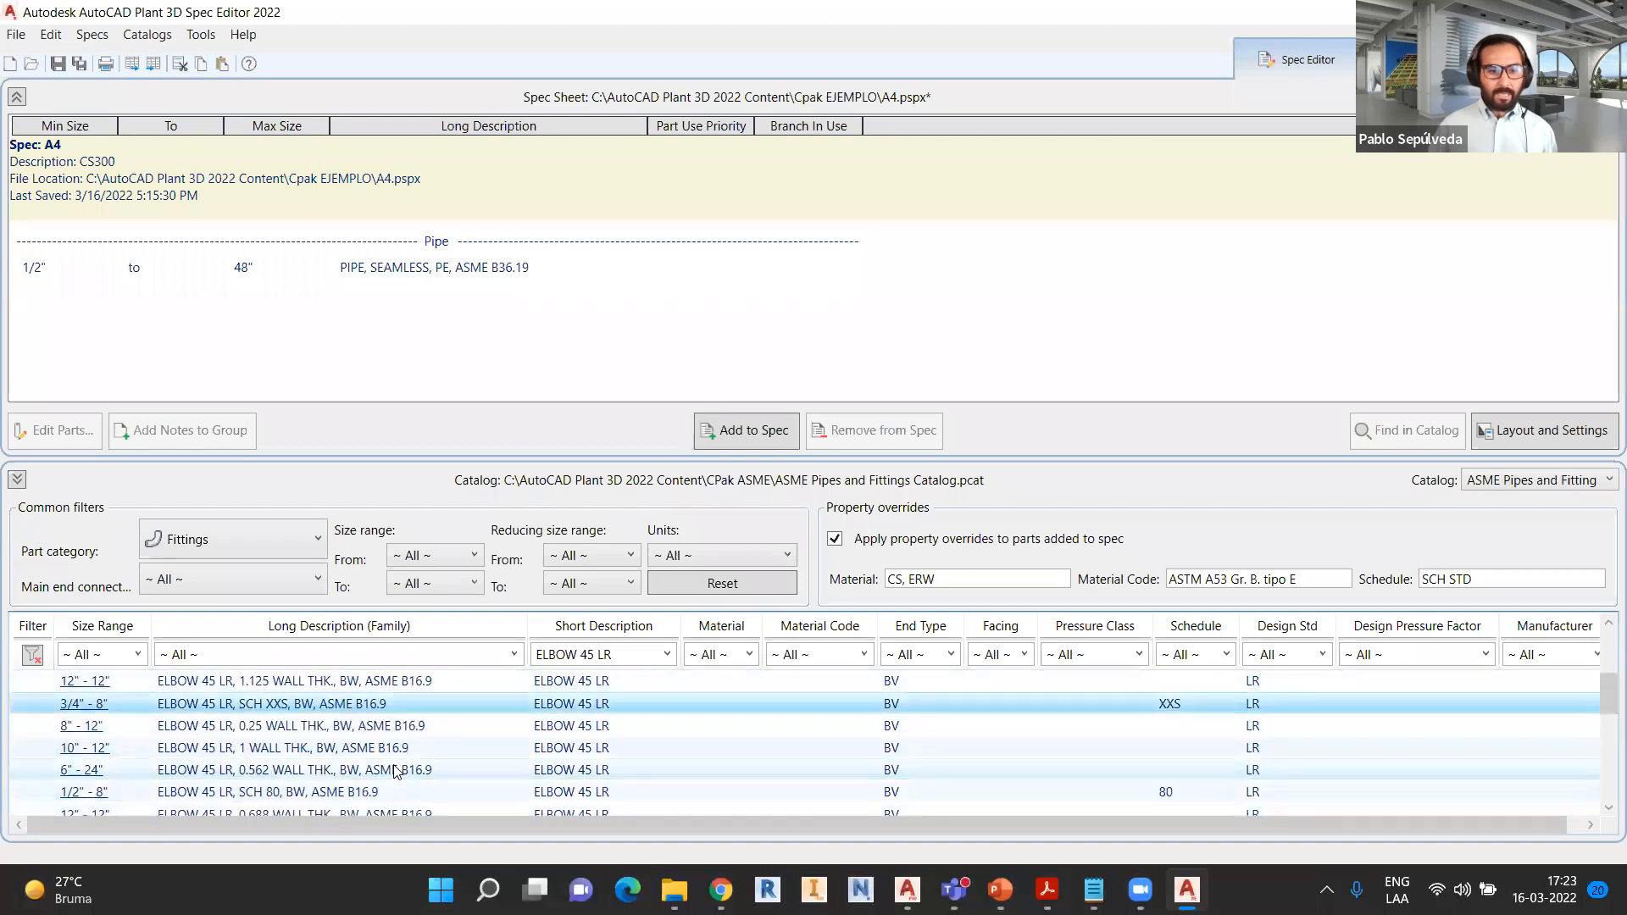
click(441, 726)
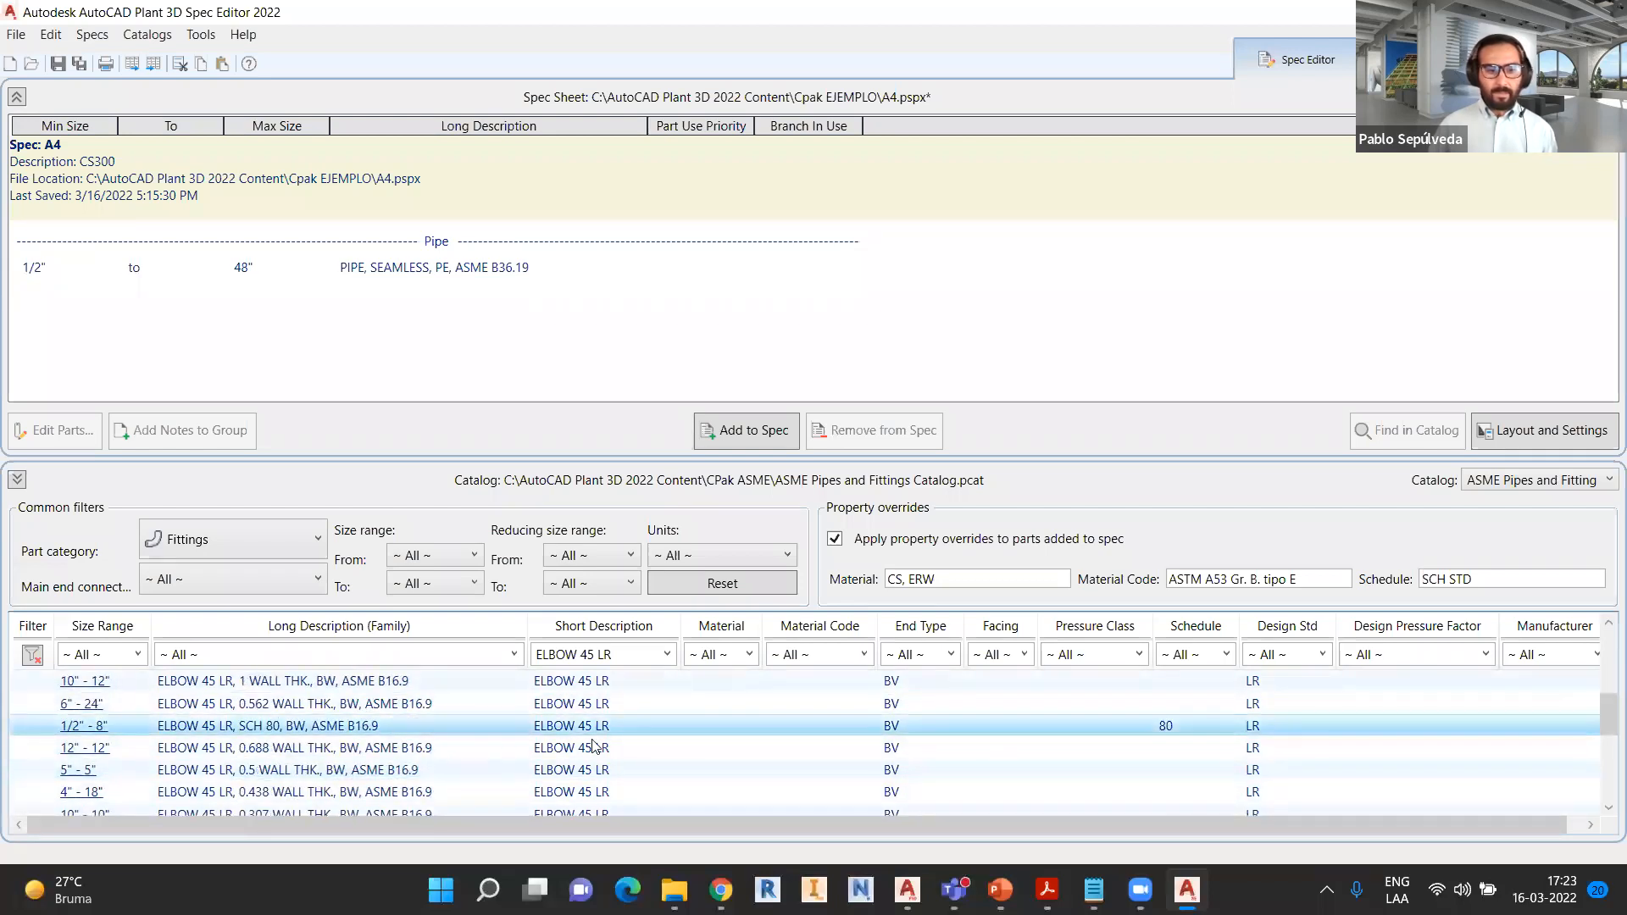
click(536, 771)
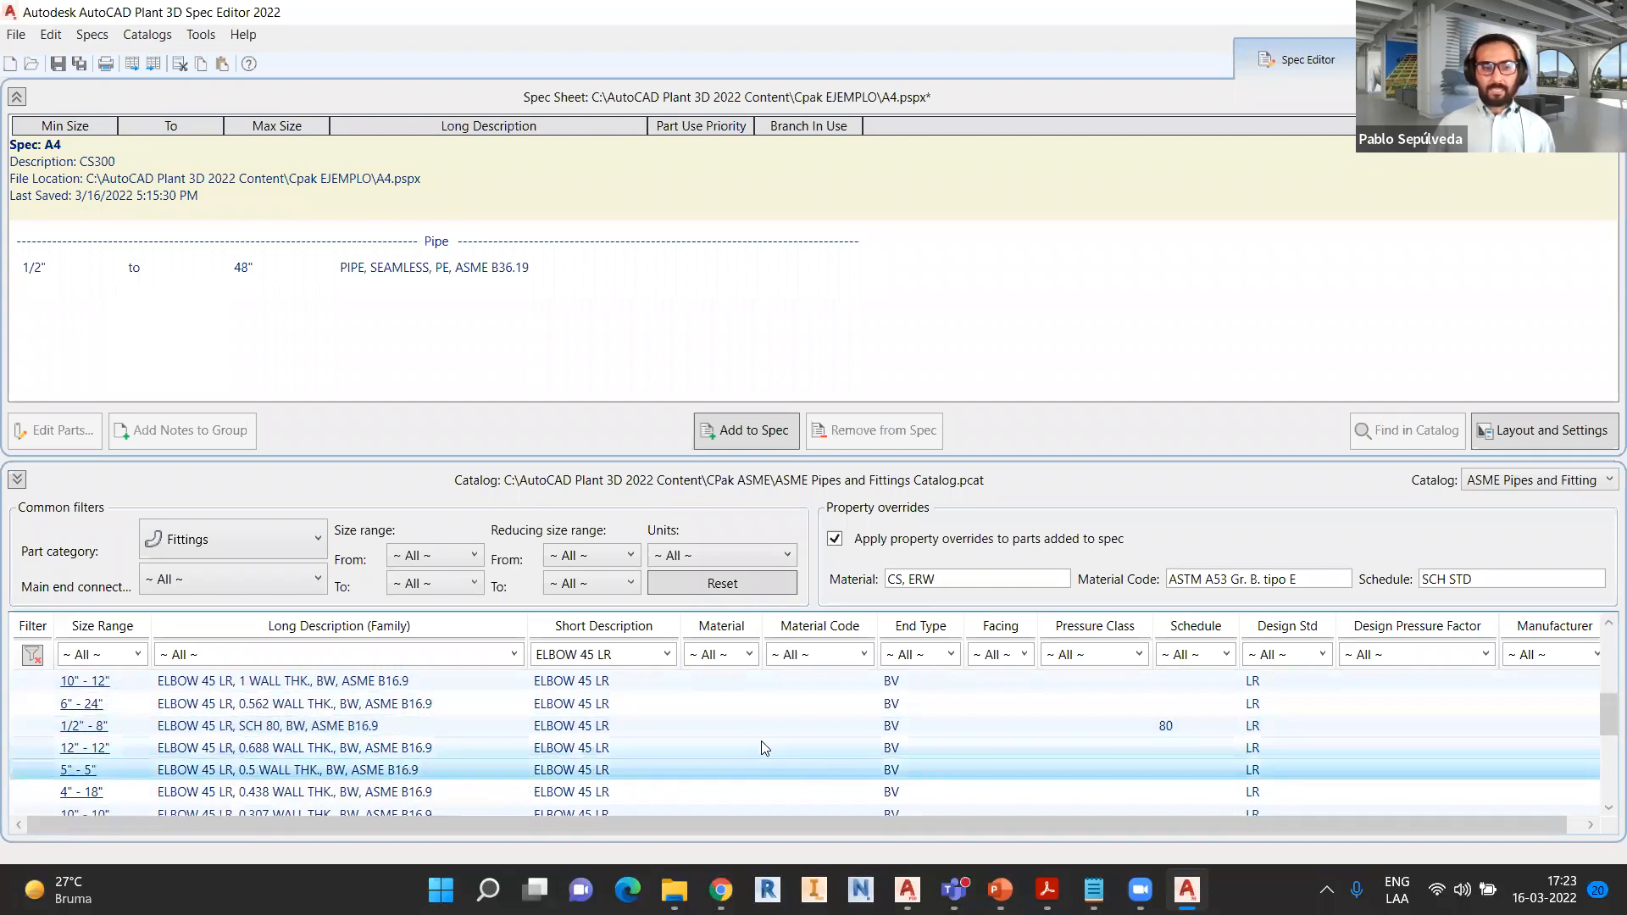
scroll(552, 751, down, 1)
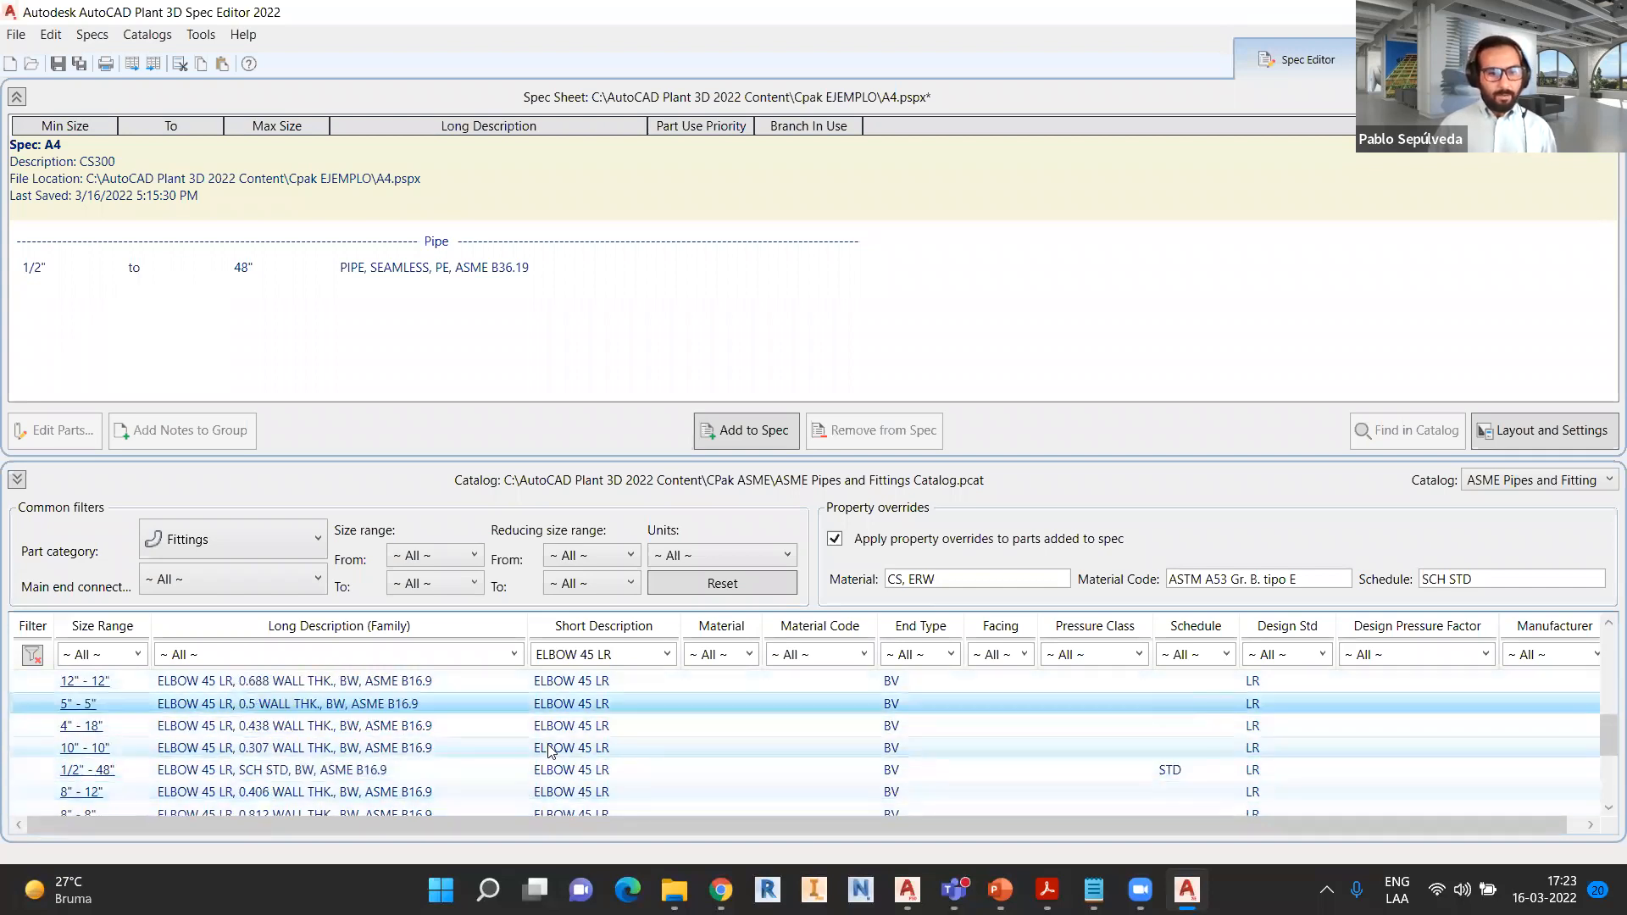
click(430, 775)
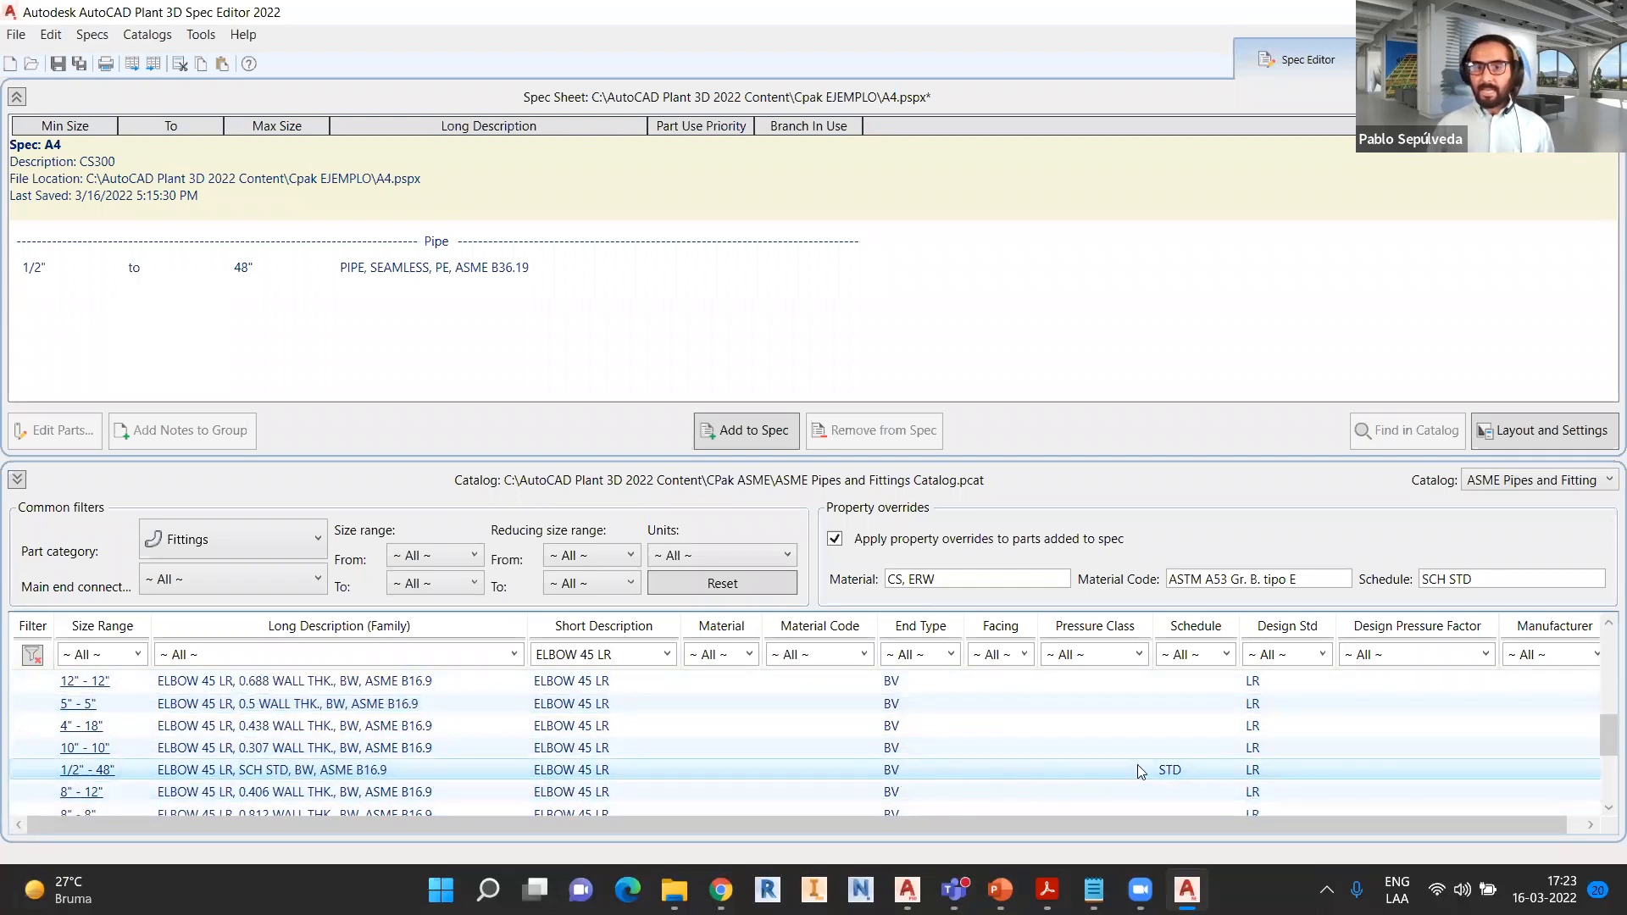
click(765, 439)
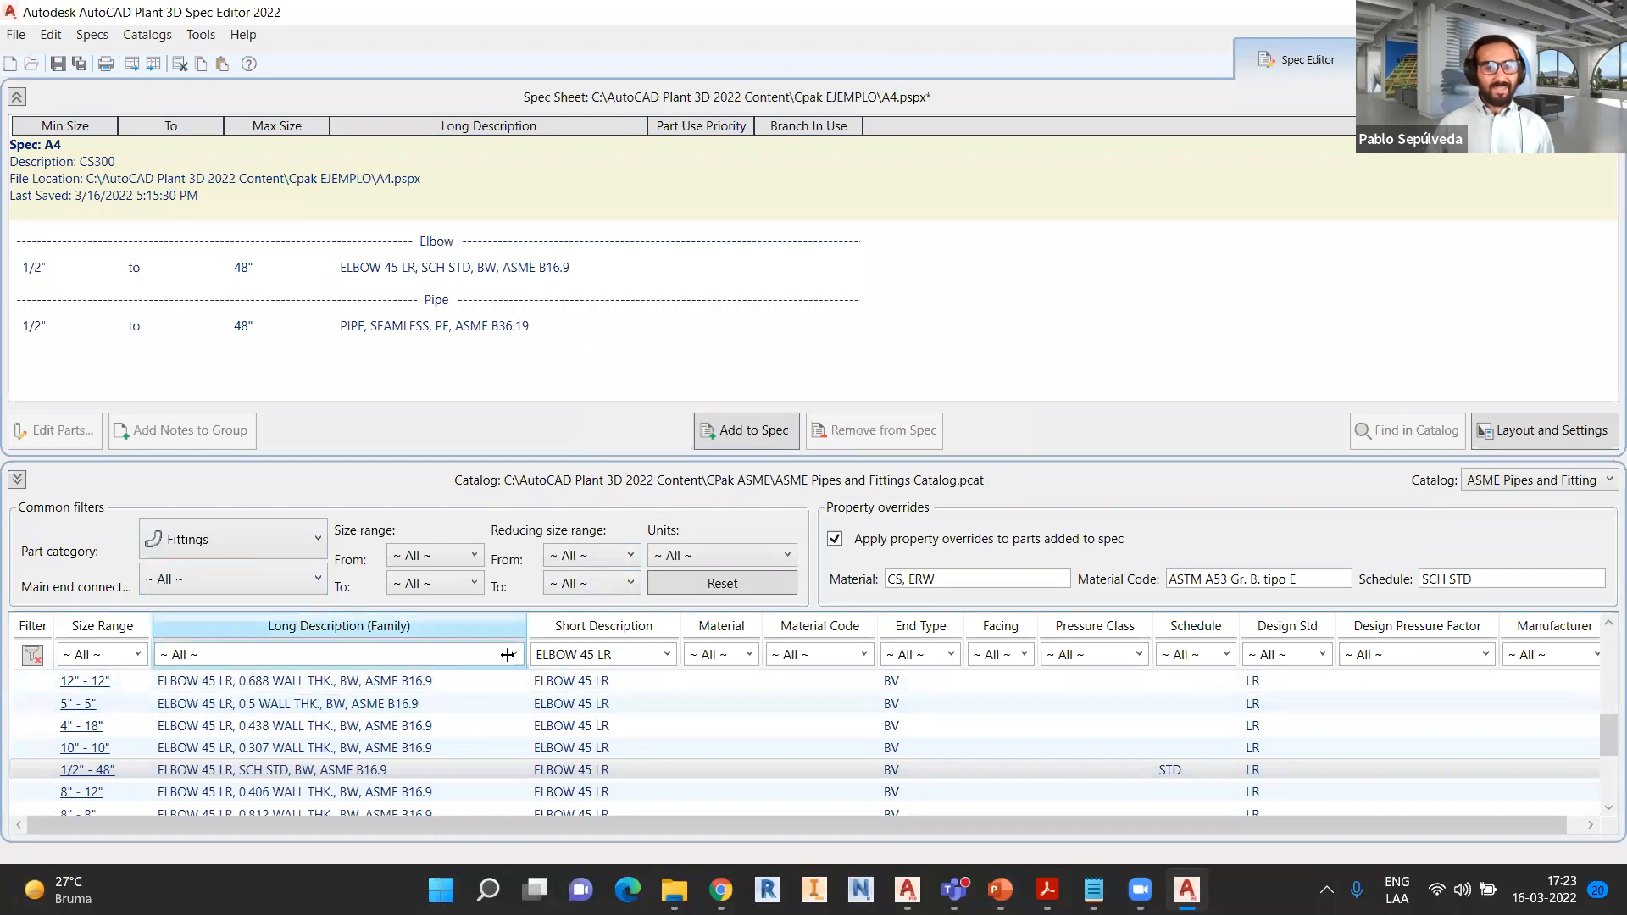
- Filter the fittings to ELBOW 90 LR and add ELBOW 90 LR, SCH STD, BW, ASME B16.9 to the spec
click(667, 655)
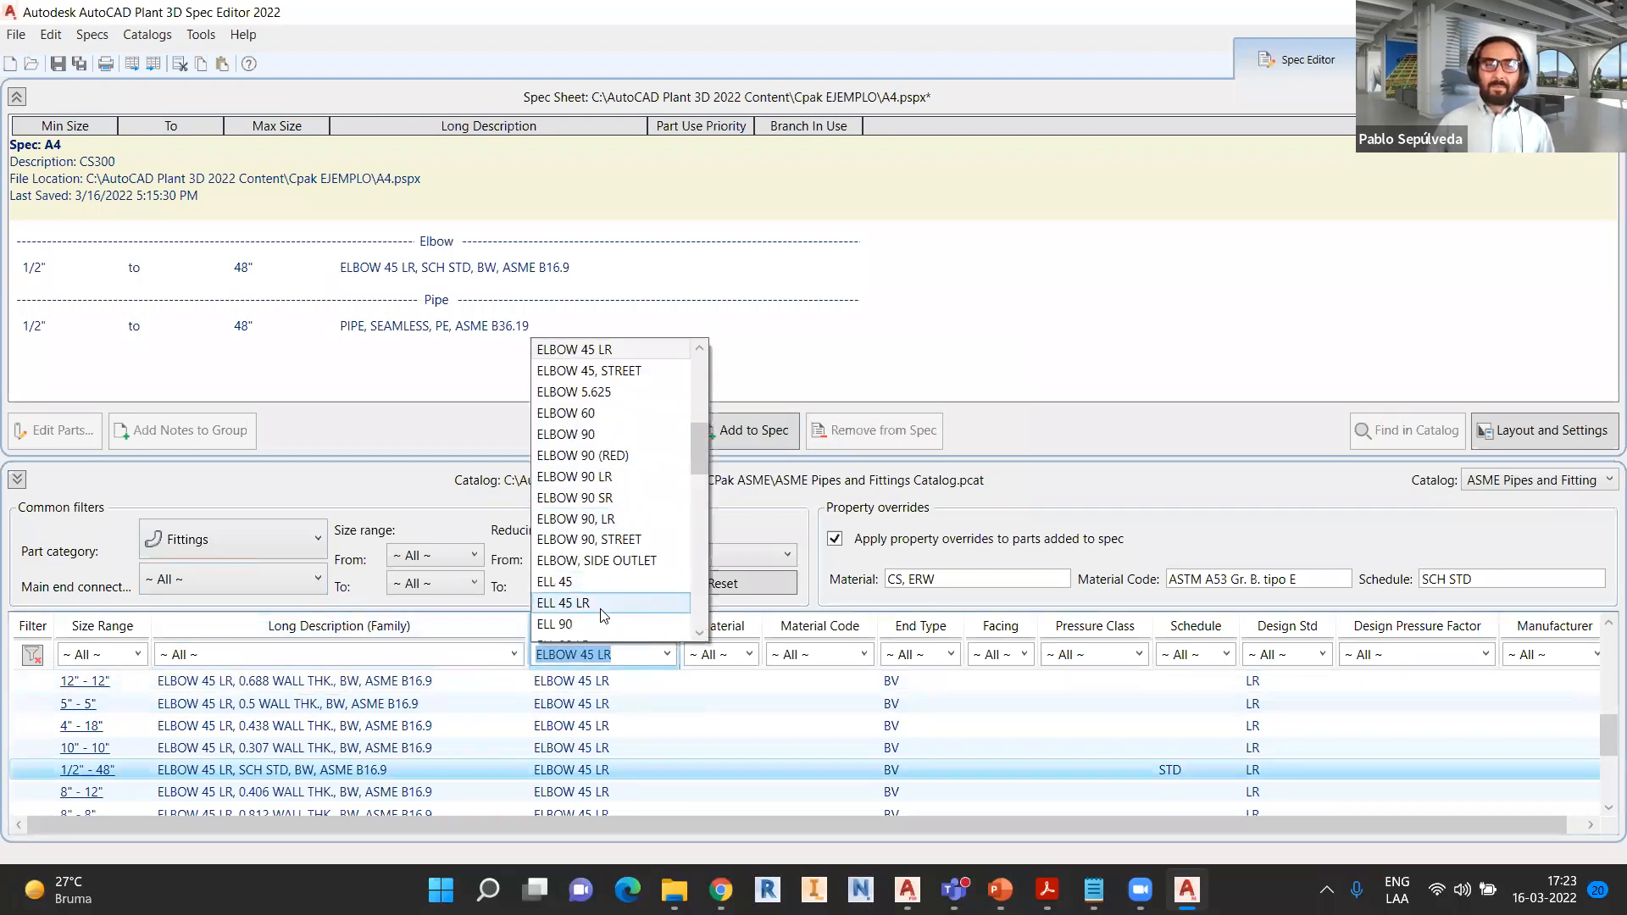
click(621, 478)
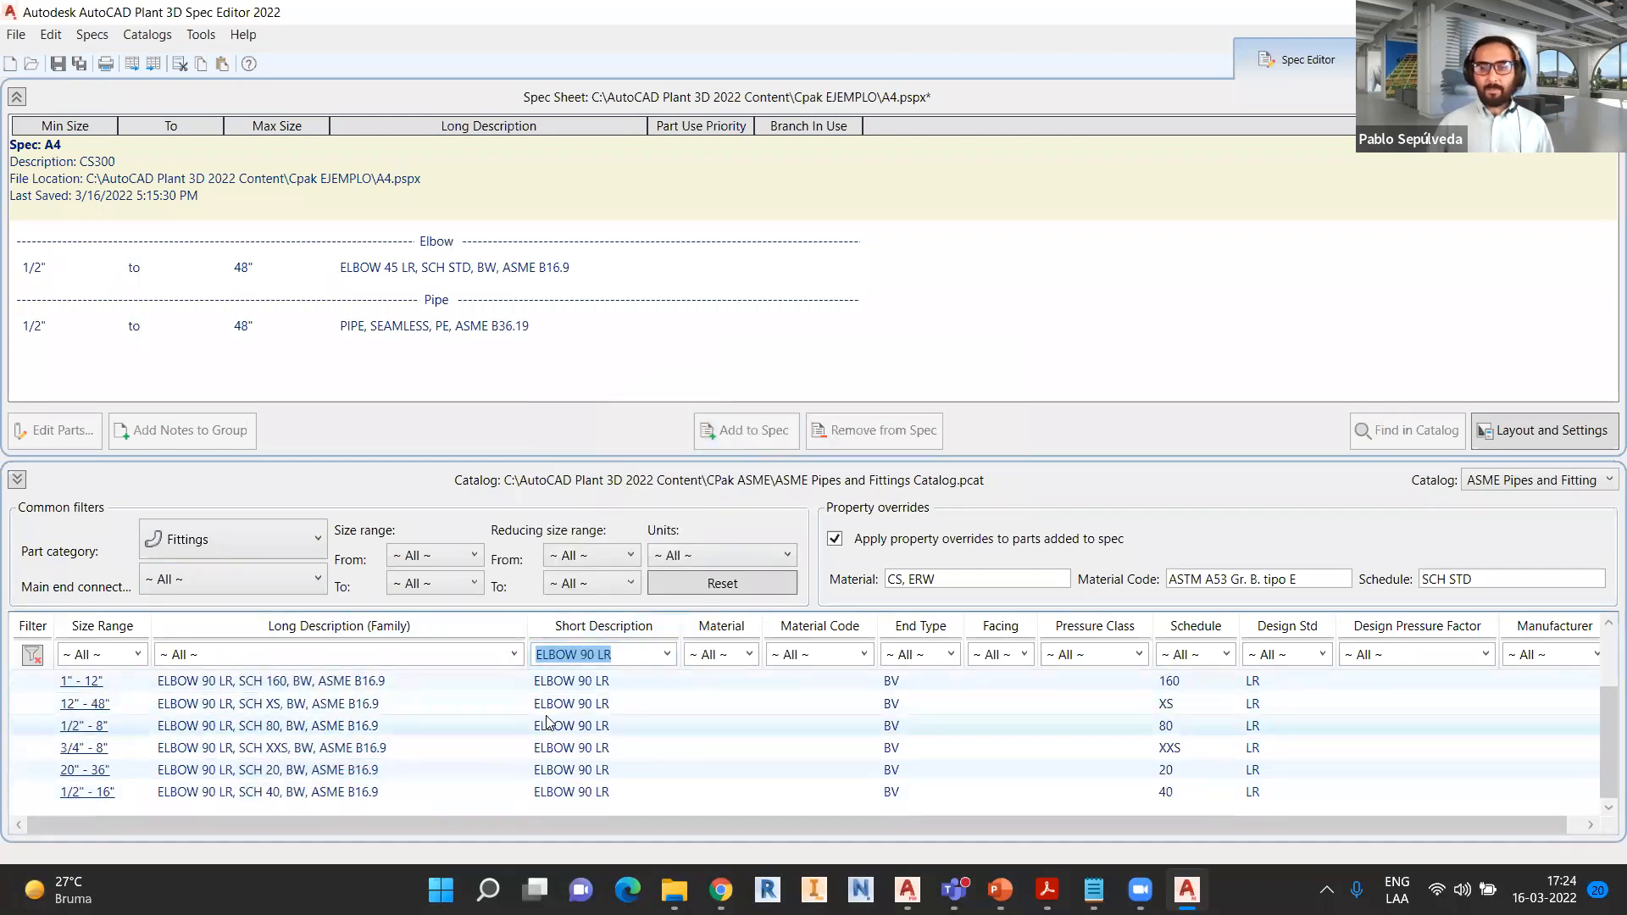
scroll(644, 719, up, 3)
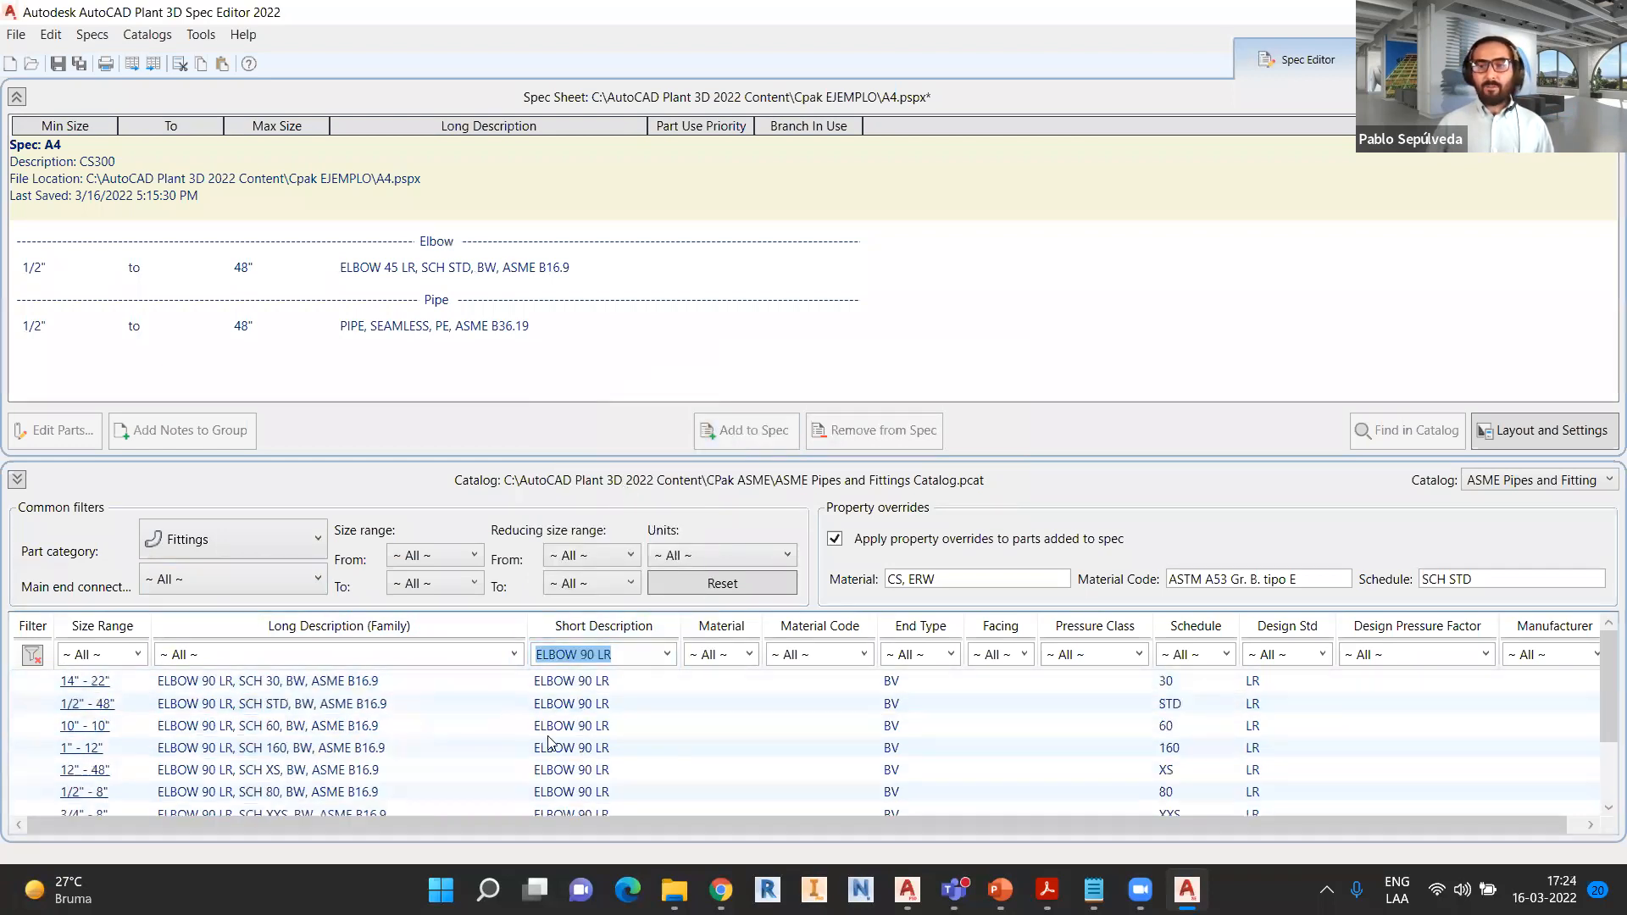
click(721, 707)
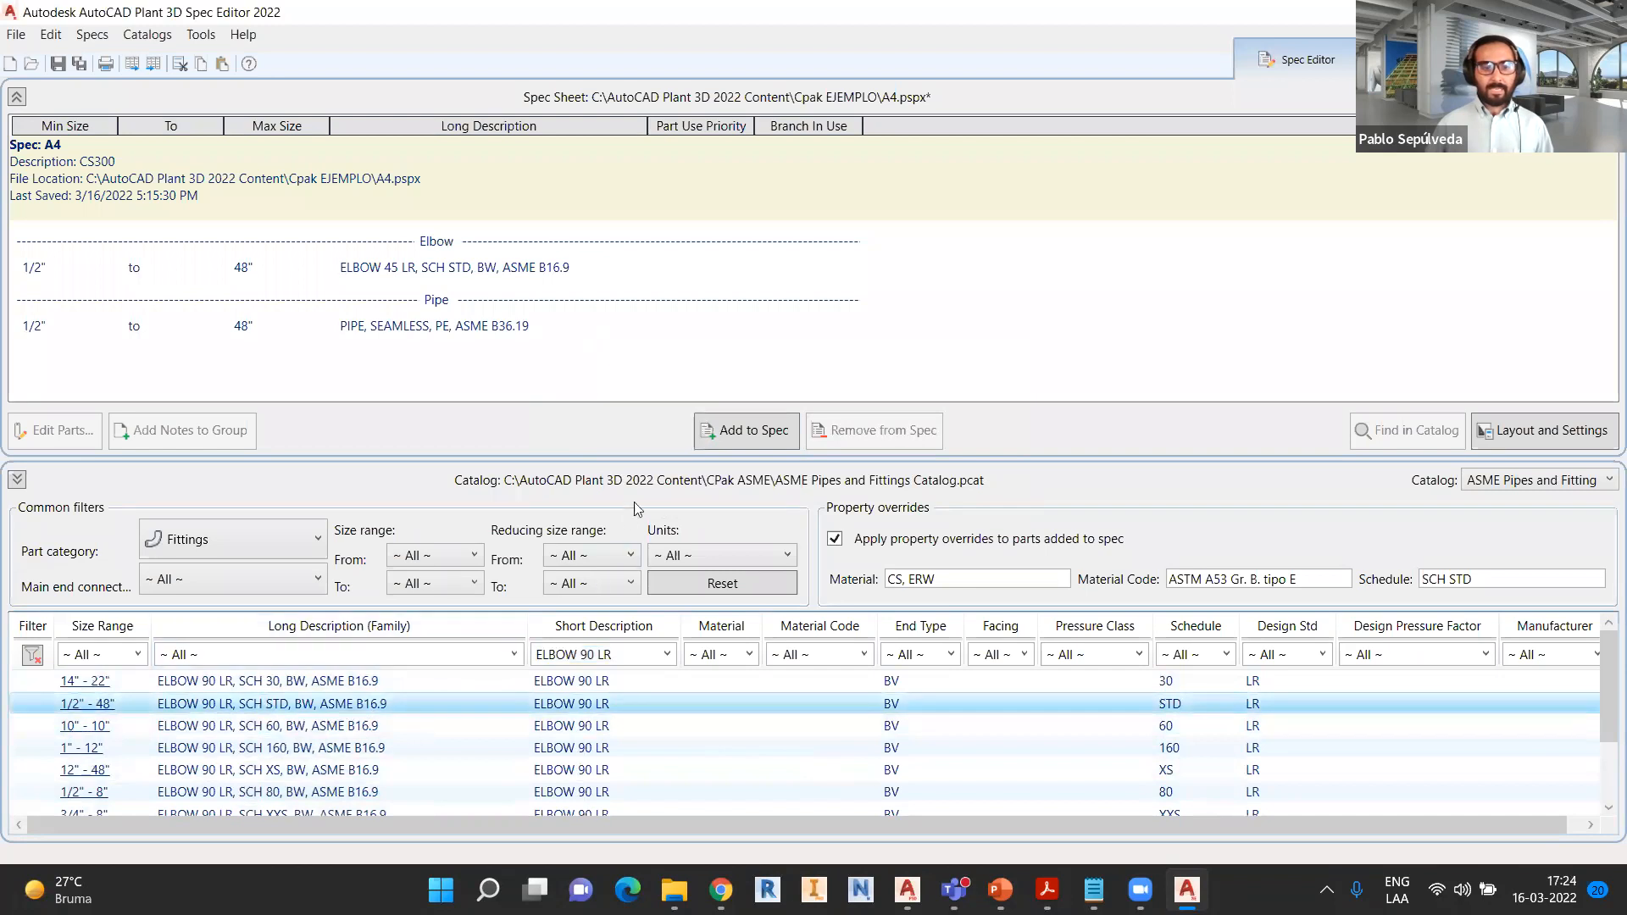
click(734, 436)
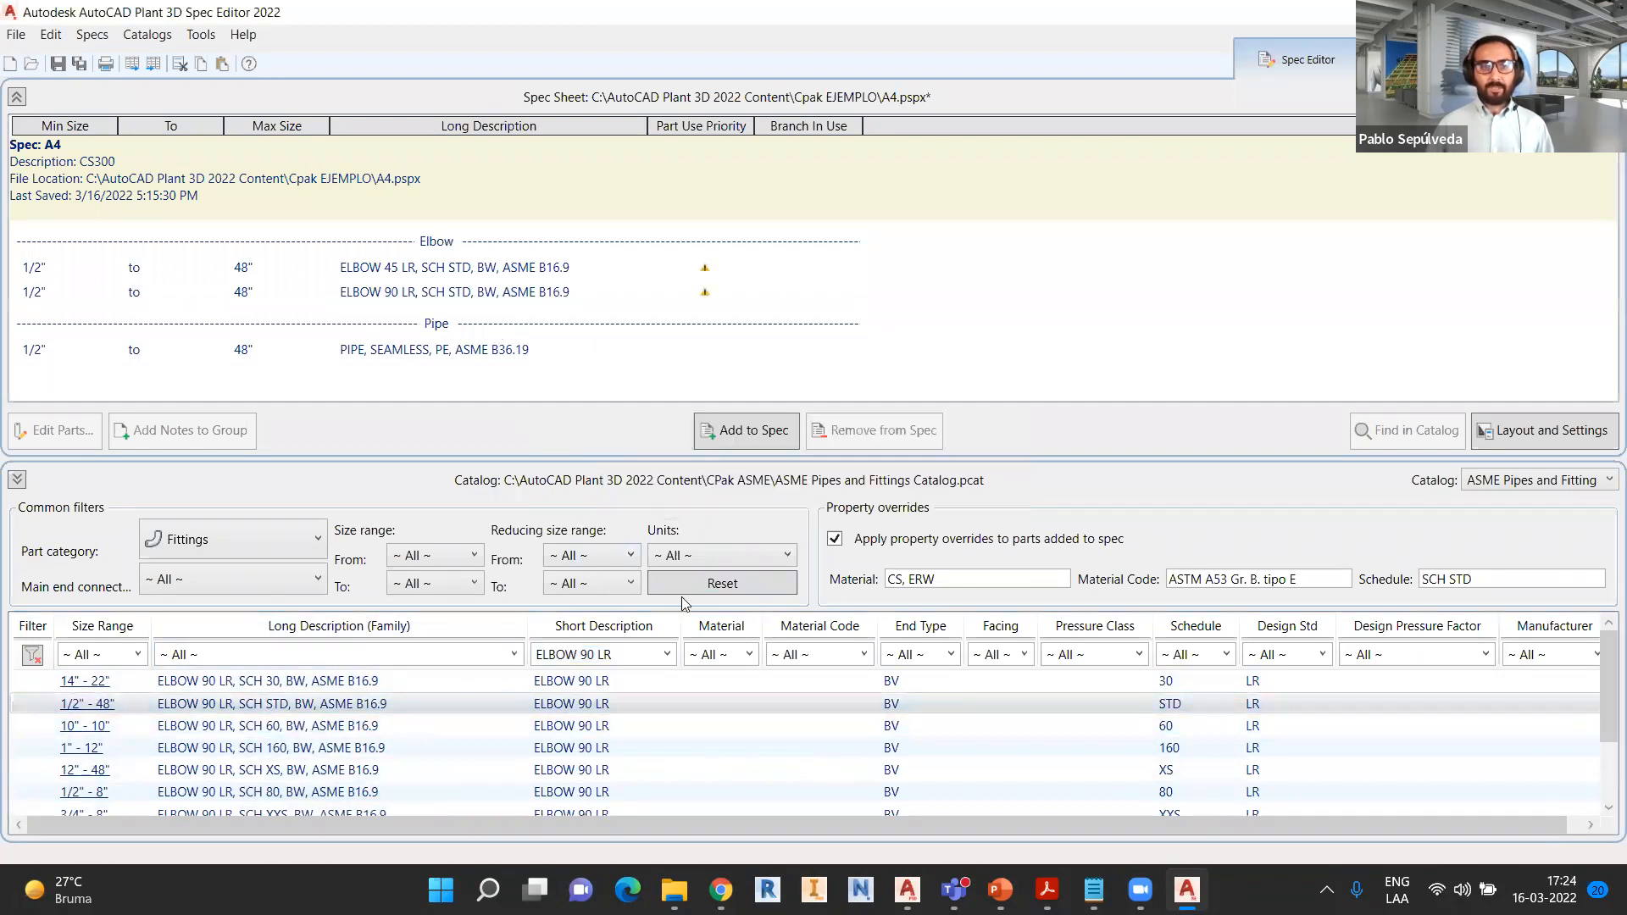
- Filter the fittings by the short description NIPPLE and select the catalog part NIPPLE, MPT, ASME B36.11
click(667, 655)
scroll(605, 445, down, 2)
scroll(598, 542, down, 1)
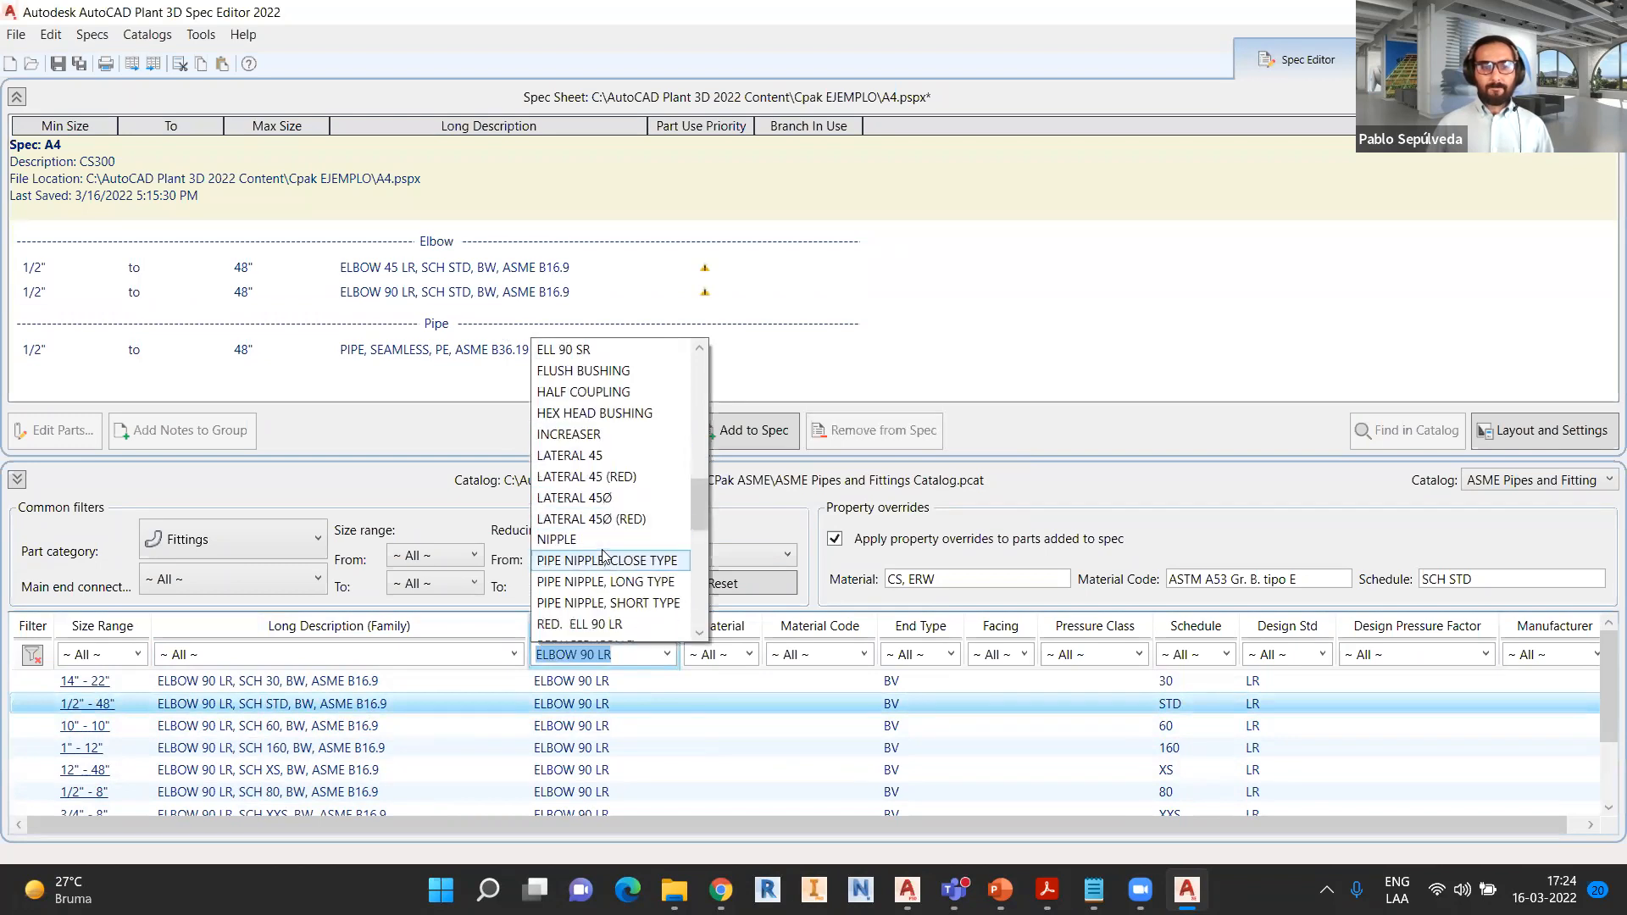
click(603, 543)
click(605, 685)
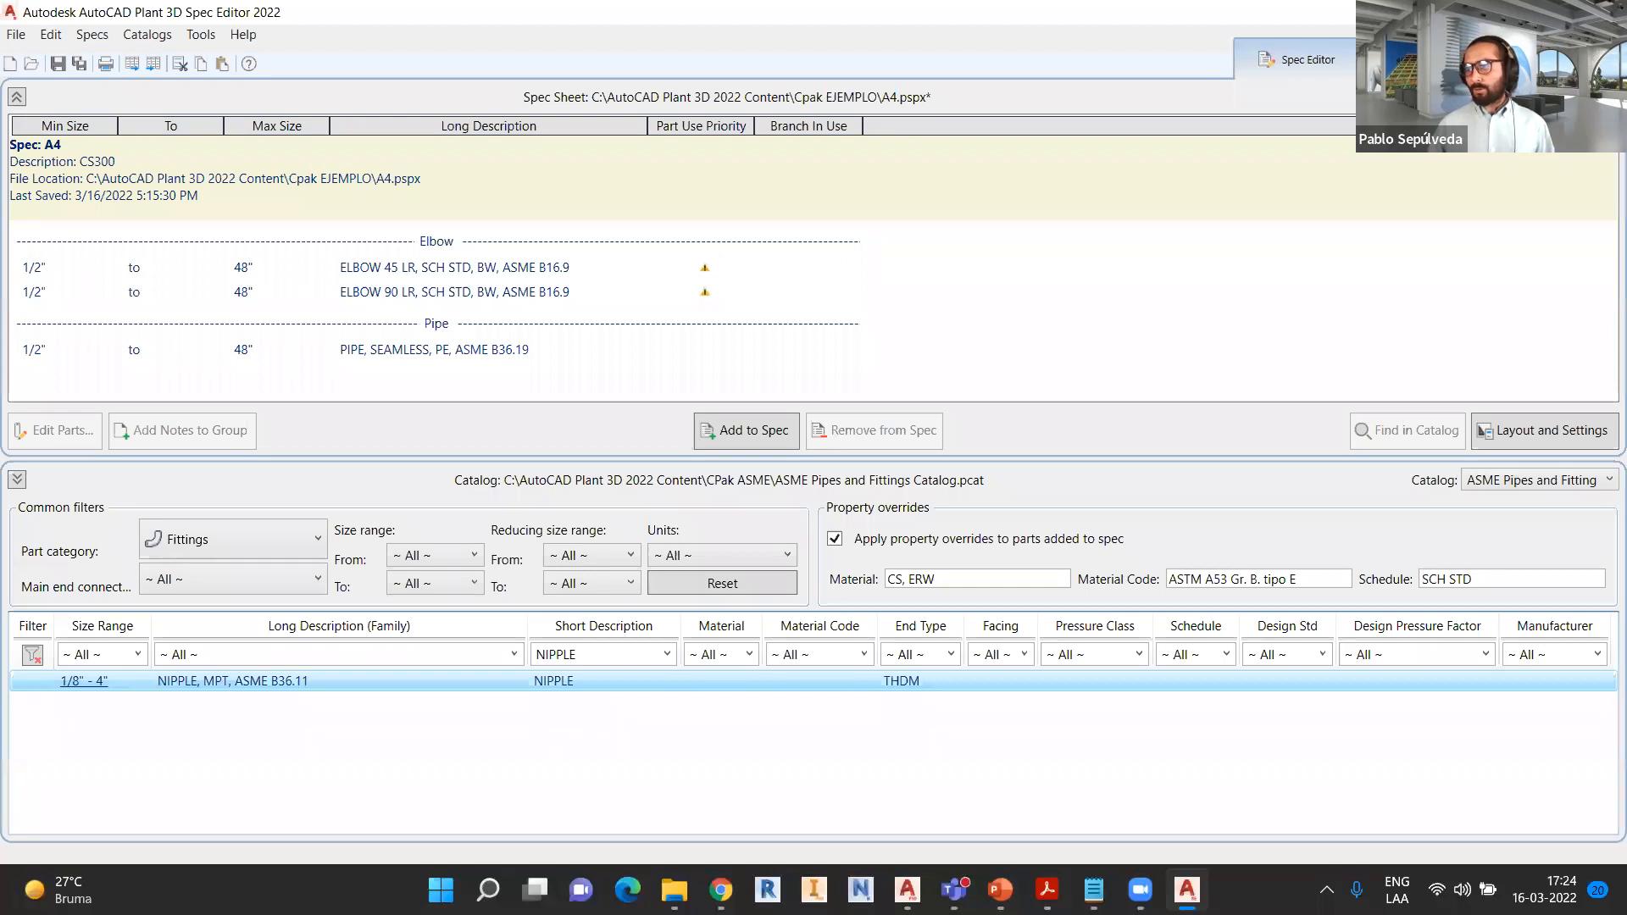
- Set the override material code to ASTM A197 and add the selected nipple to the spec
key(alt+Tab)
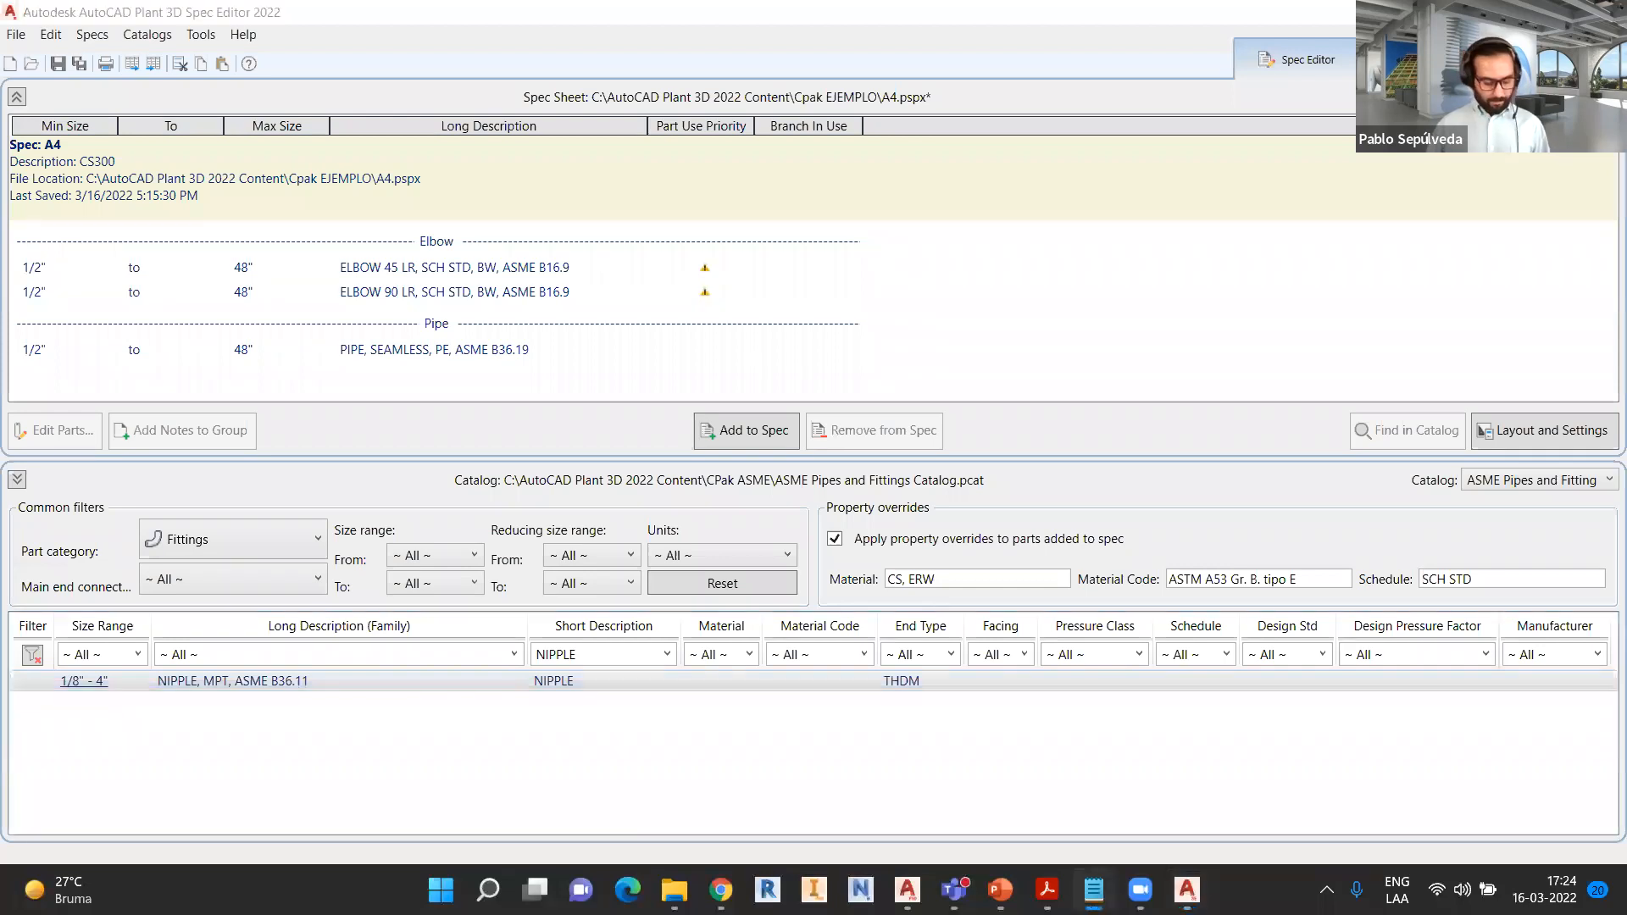
triple_click(1237, 583)
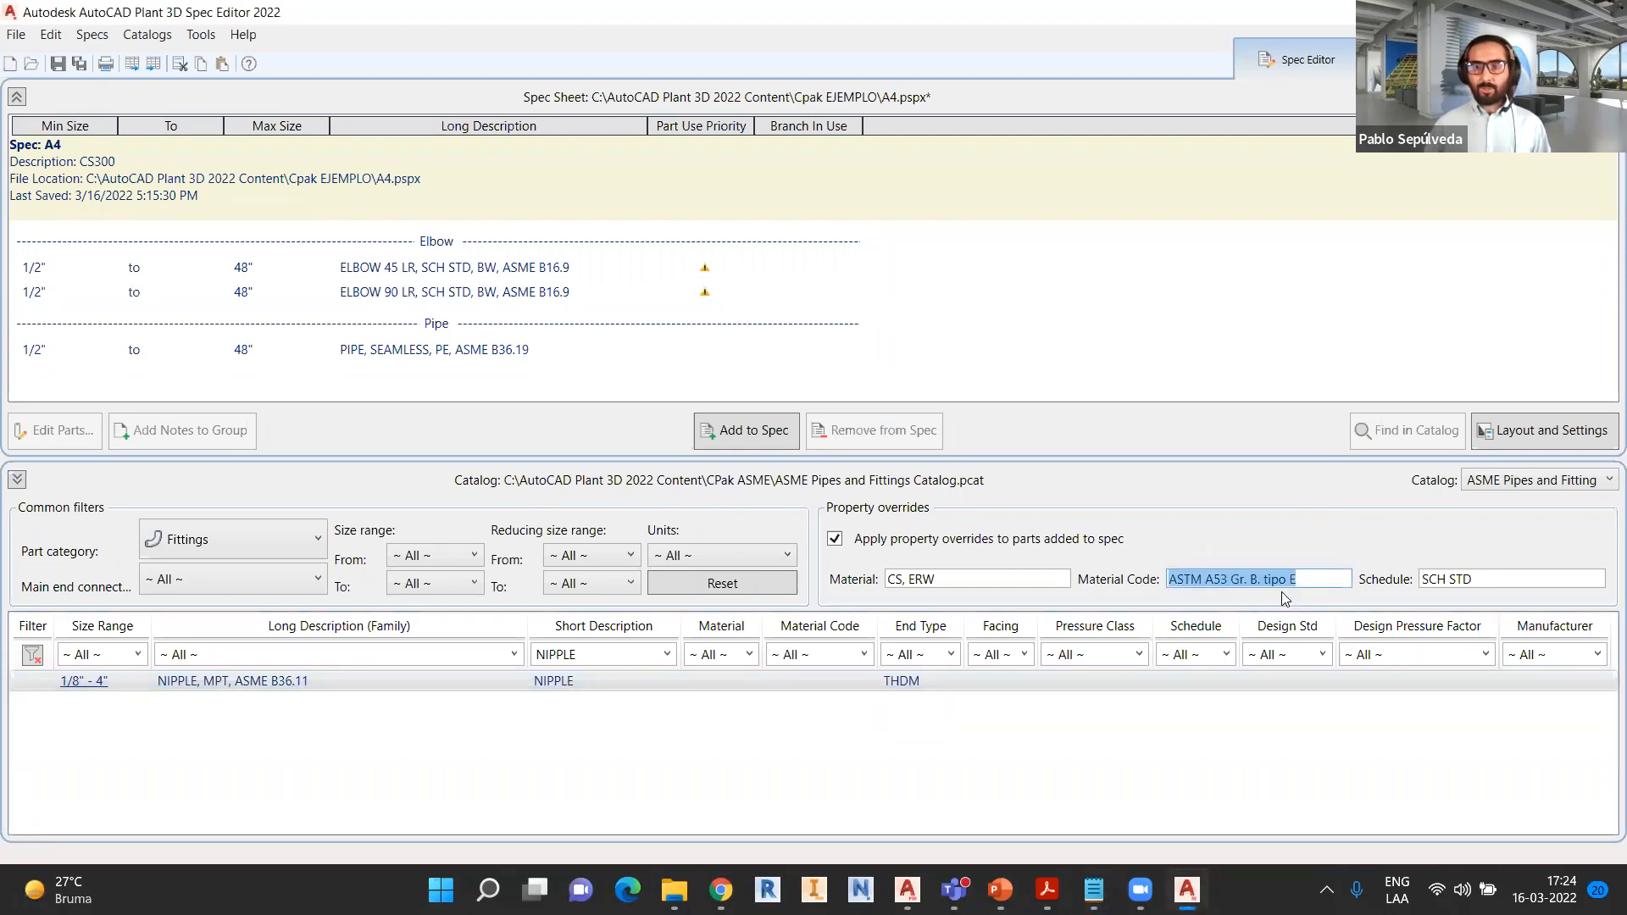
text(ASTM A197)
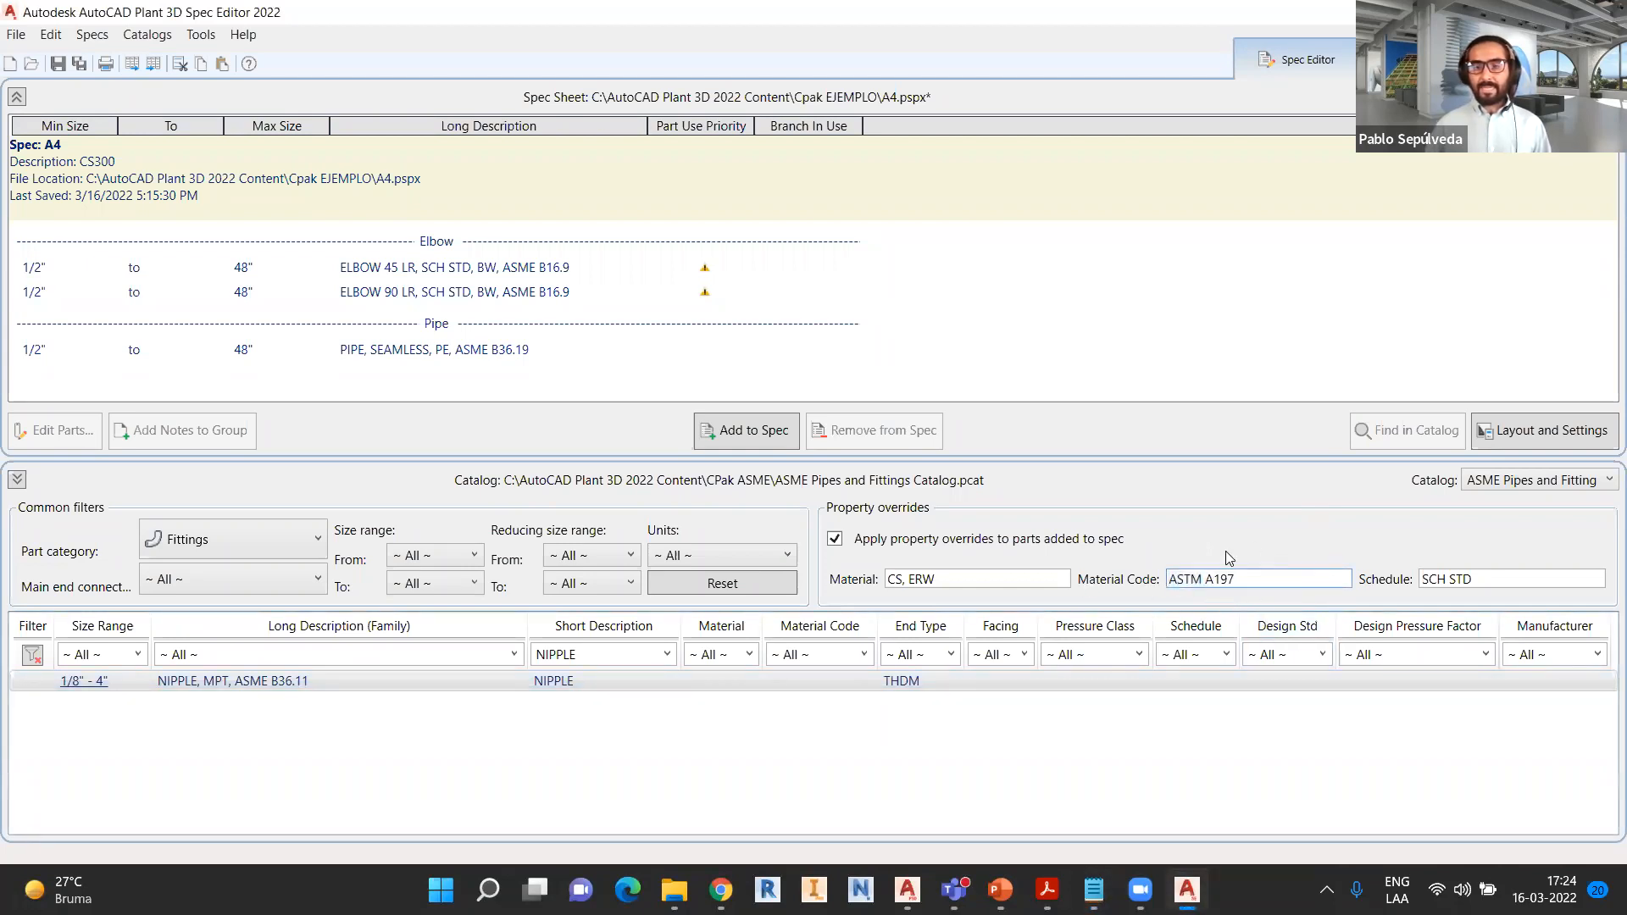
click(753, 445)
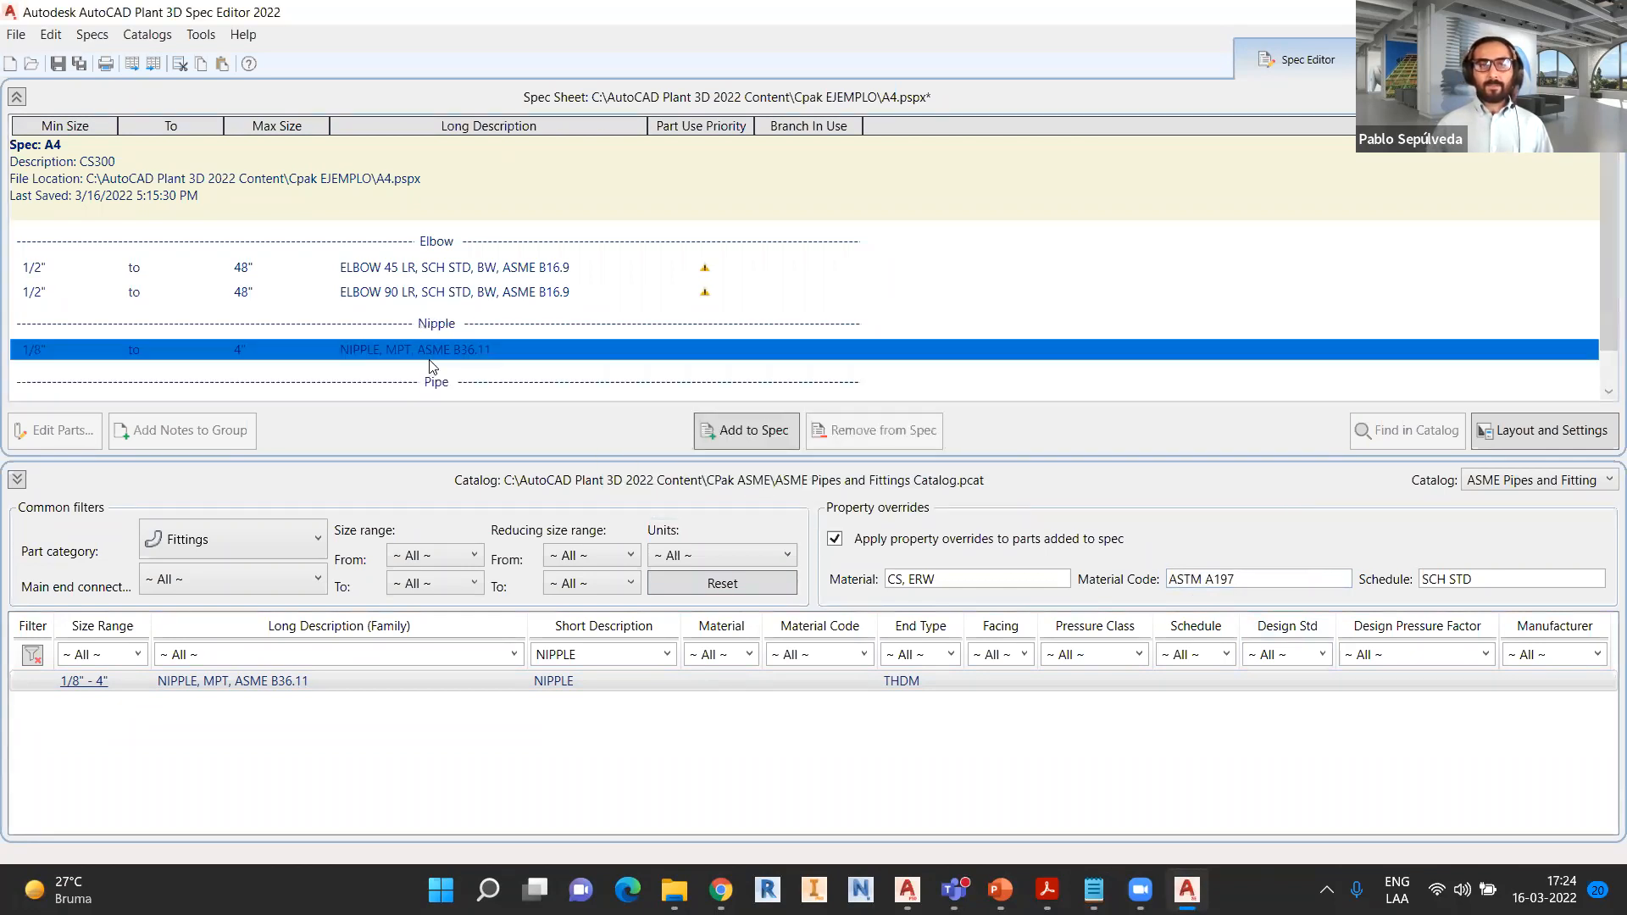
- Review the material codes of the nipple sizes in the spec's part list without making changes
double_click(445, 361)
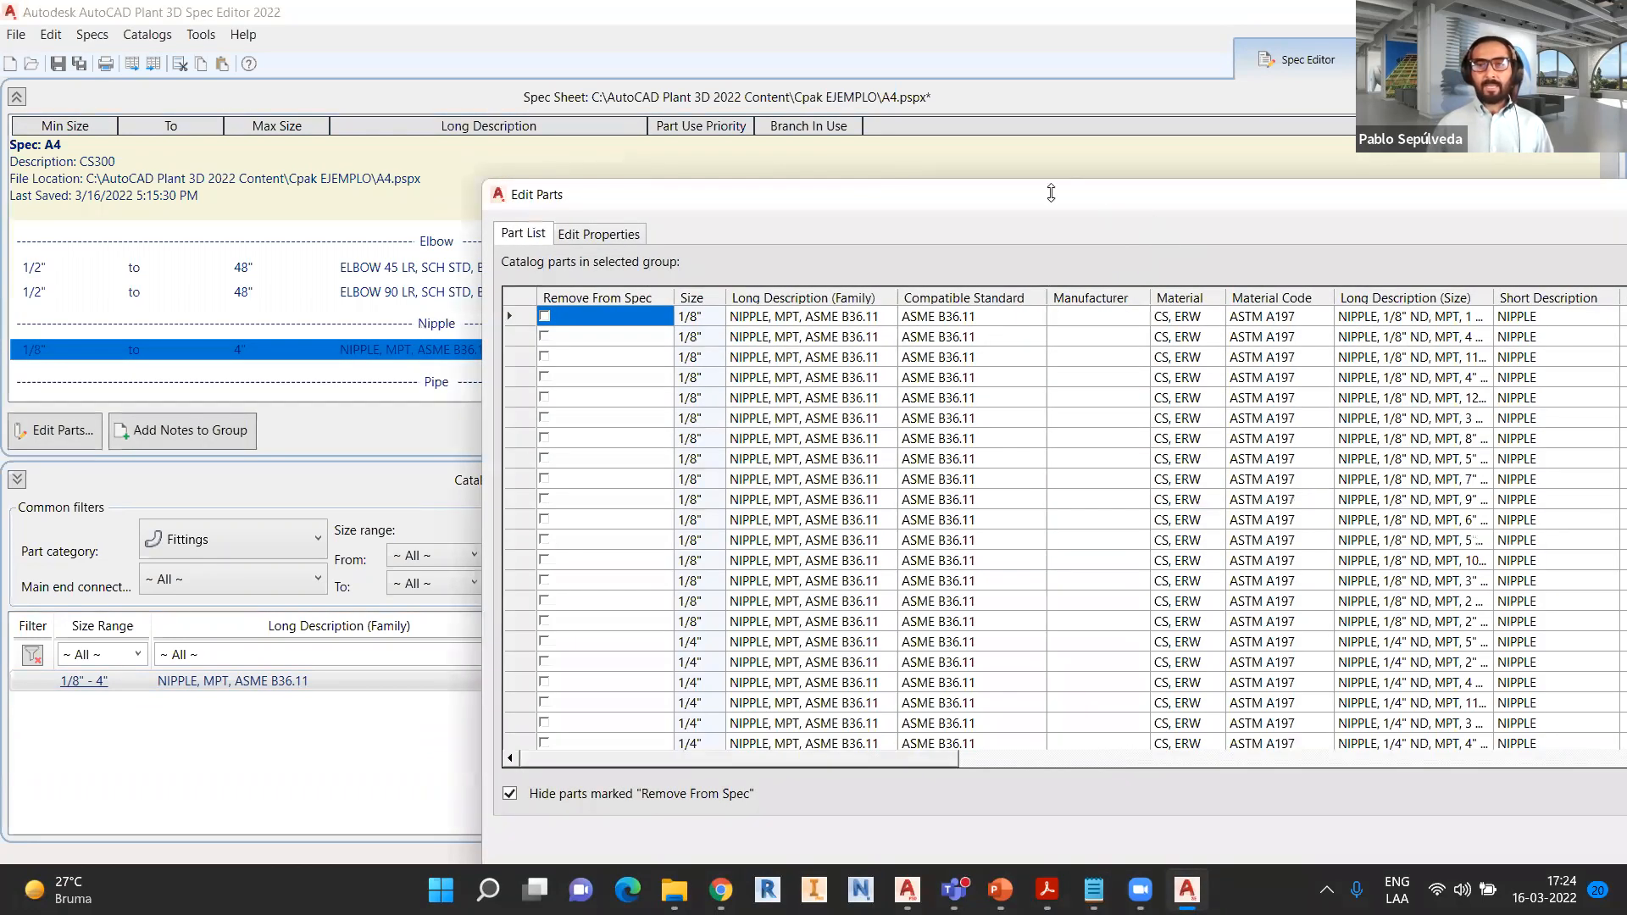
drag(895, 265, 900, 565)
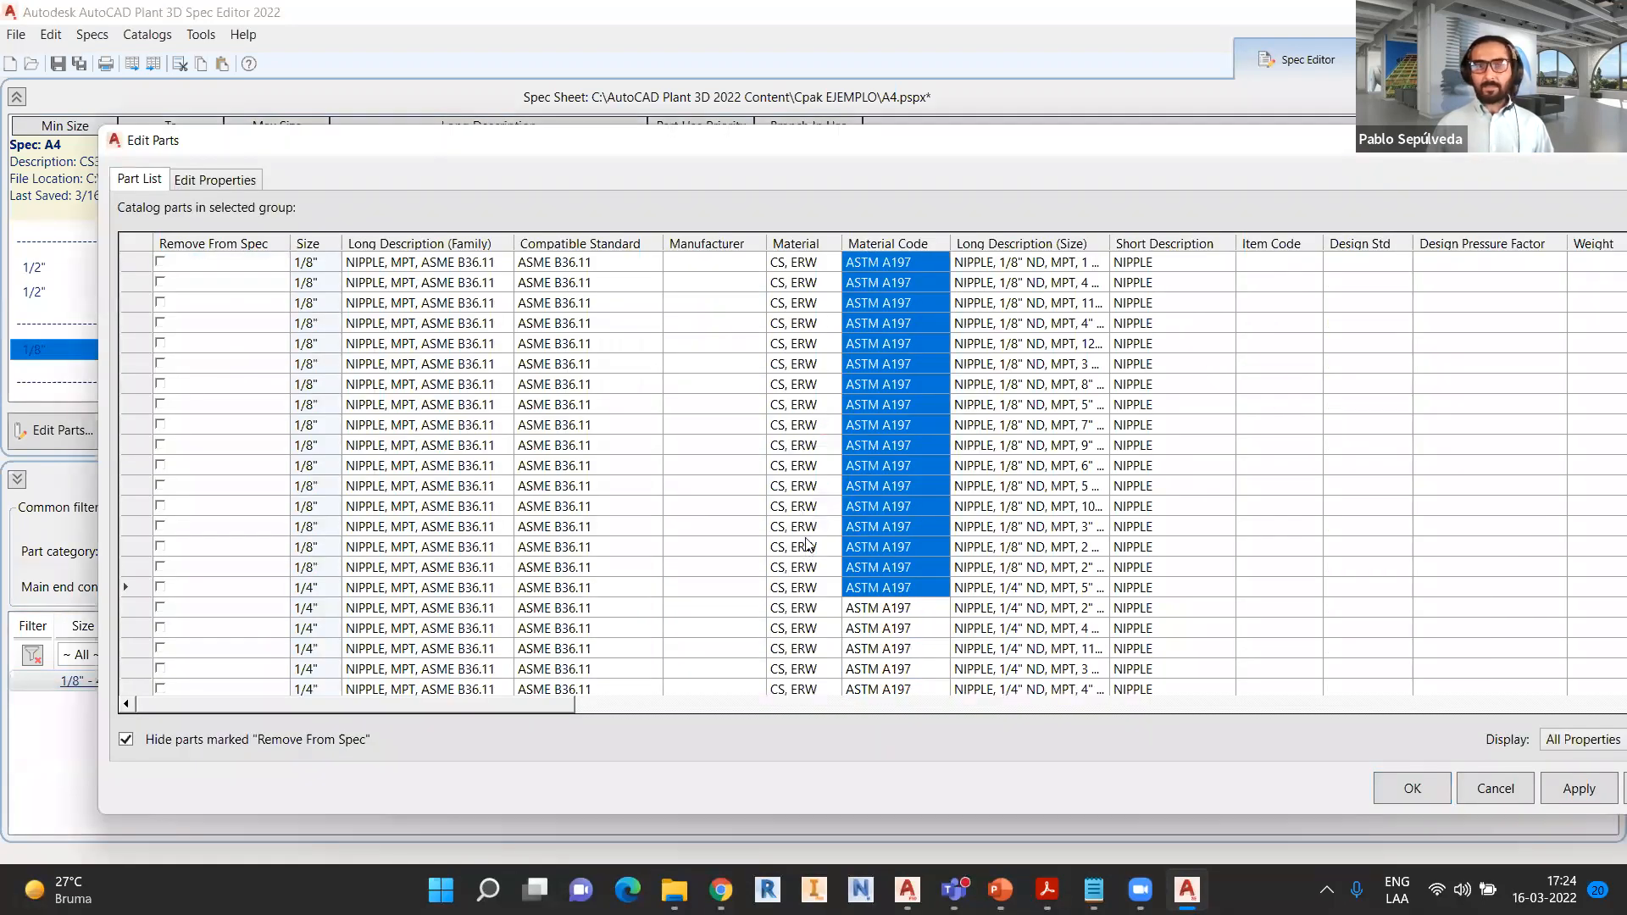
click(1508, 799)
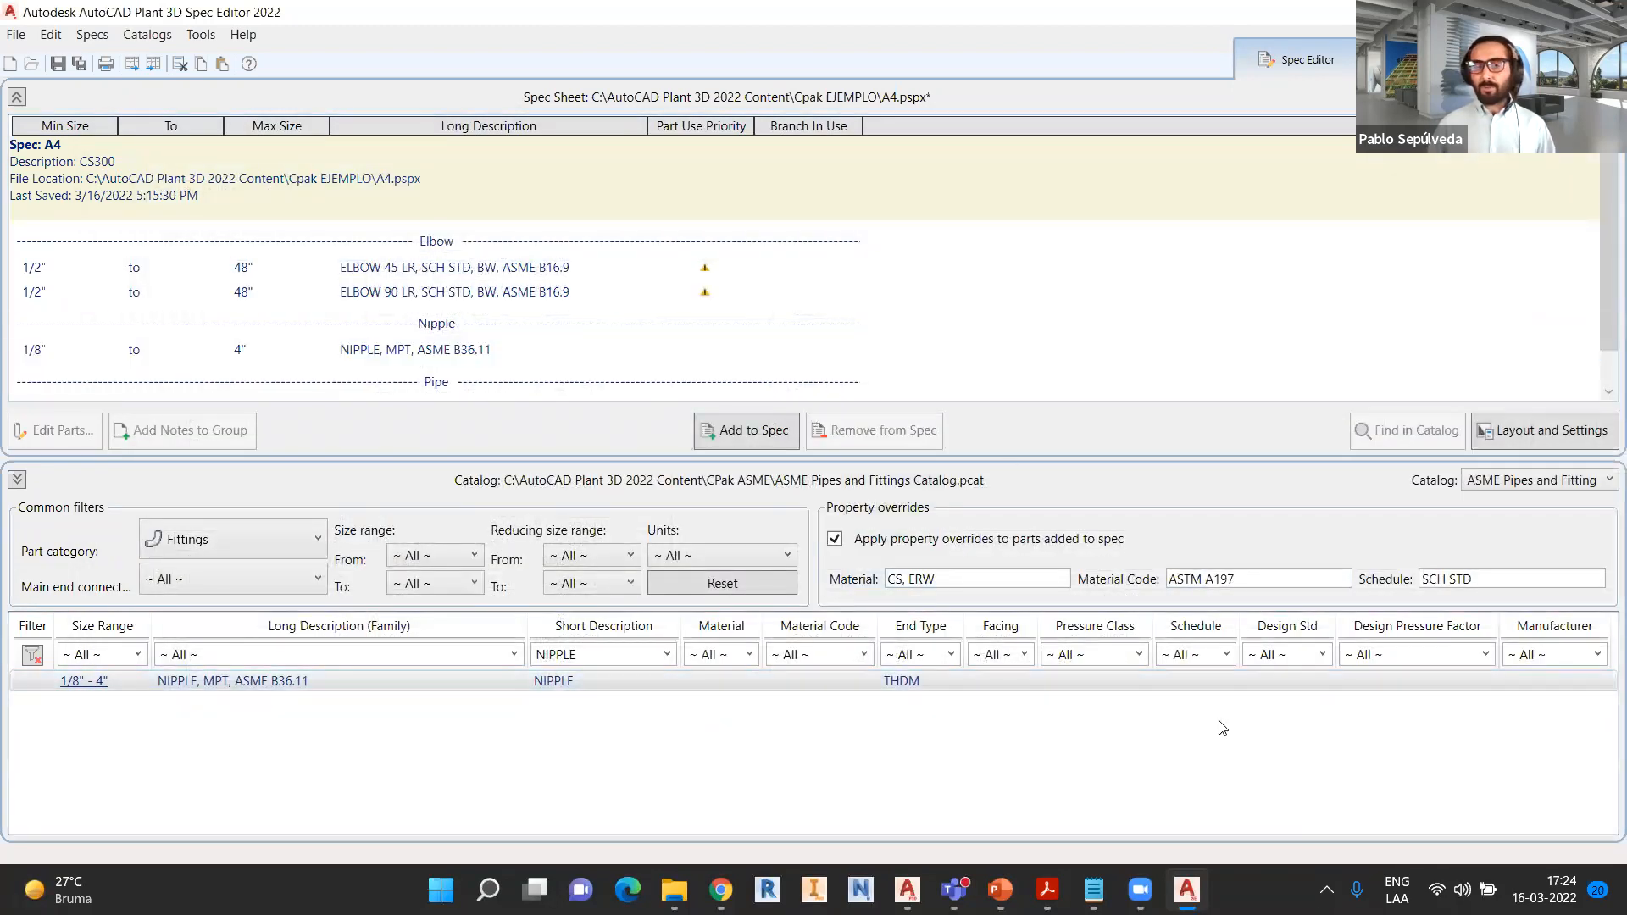
- Switch the catalog's part category filter from fittings to Flanges
click(666, 657)
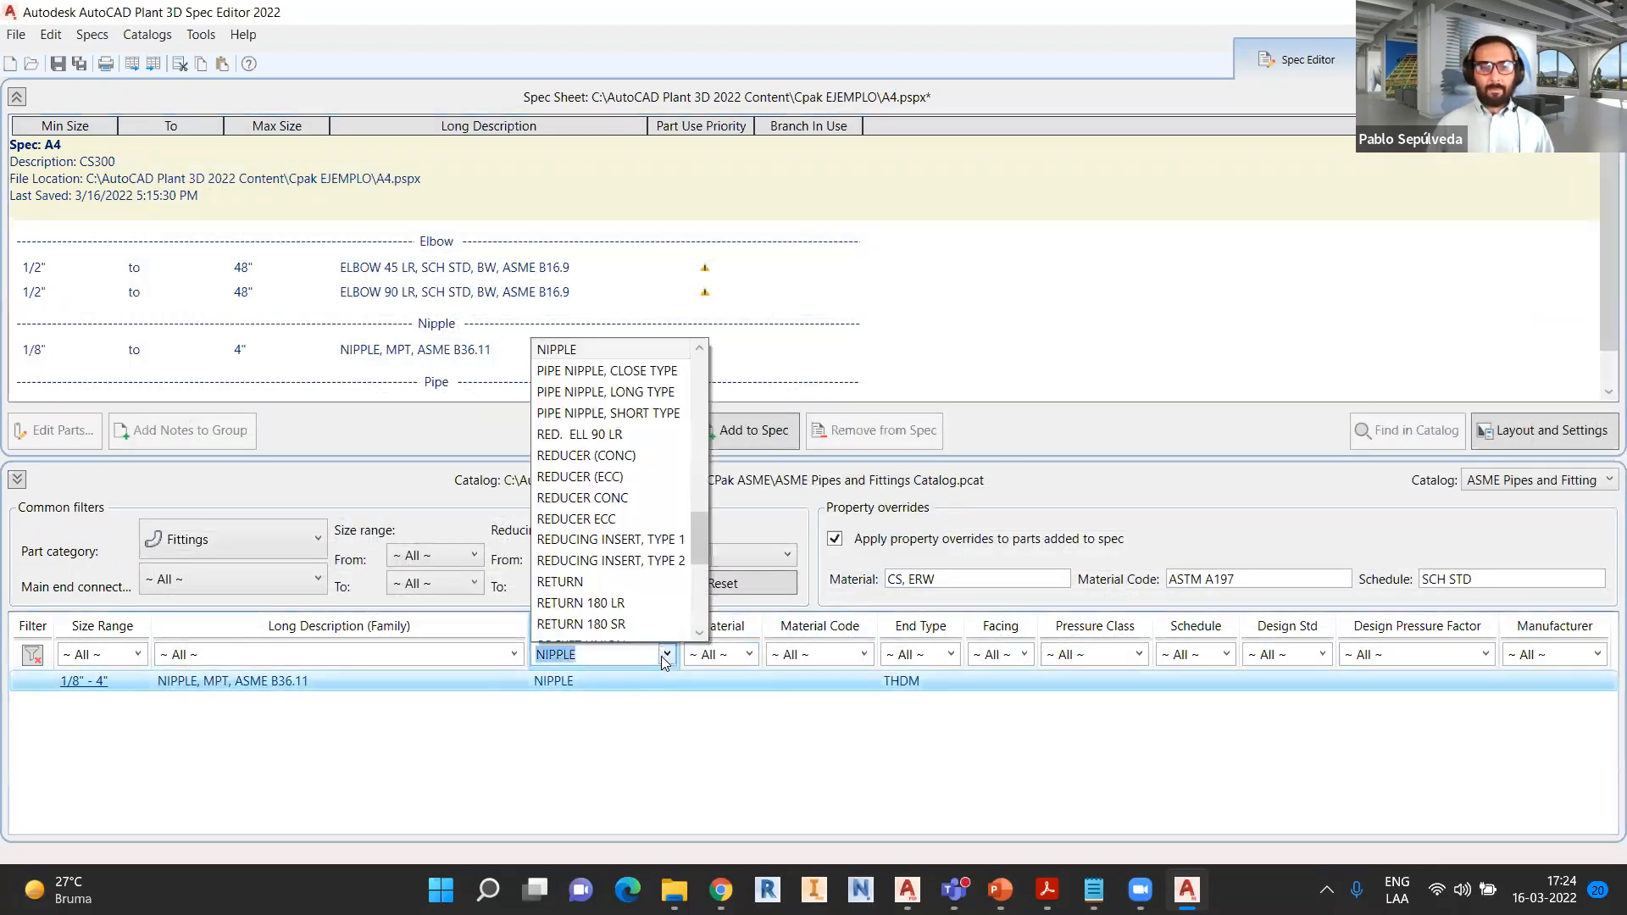
click(645, 735)
click(316, 550)
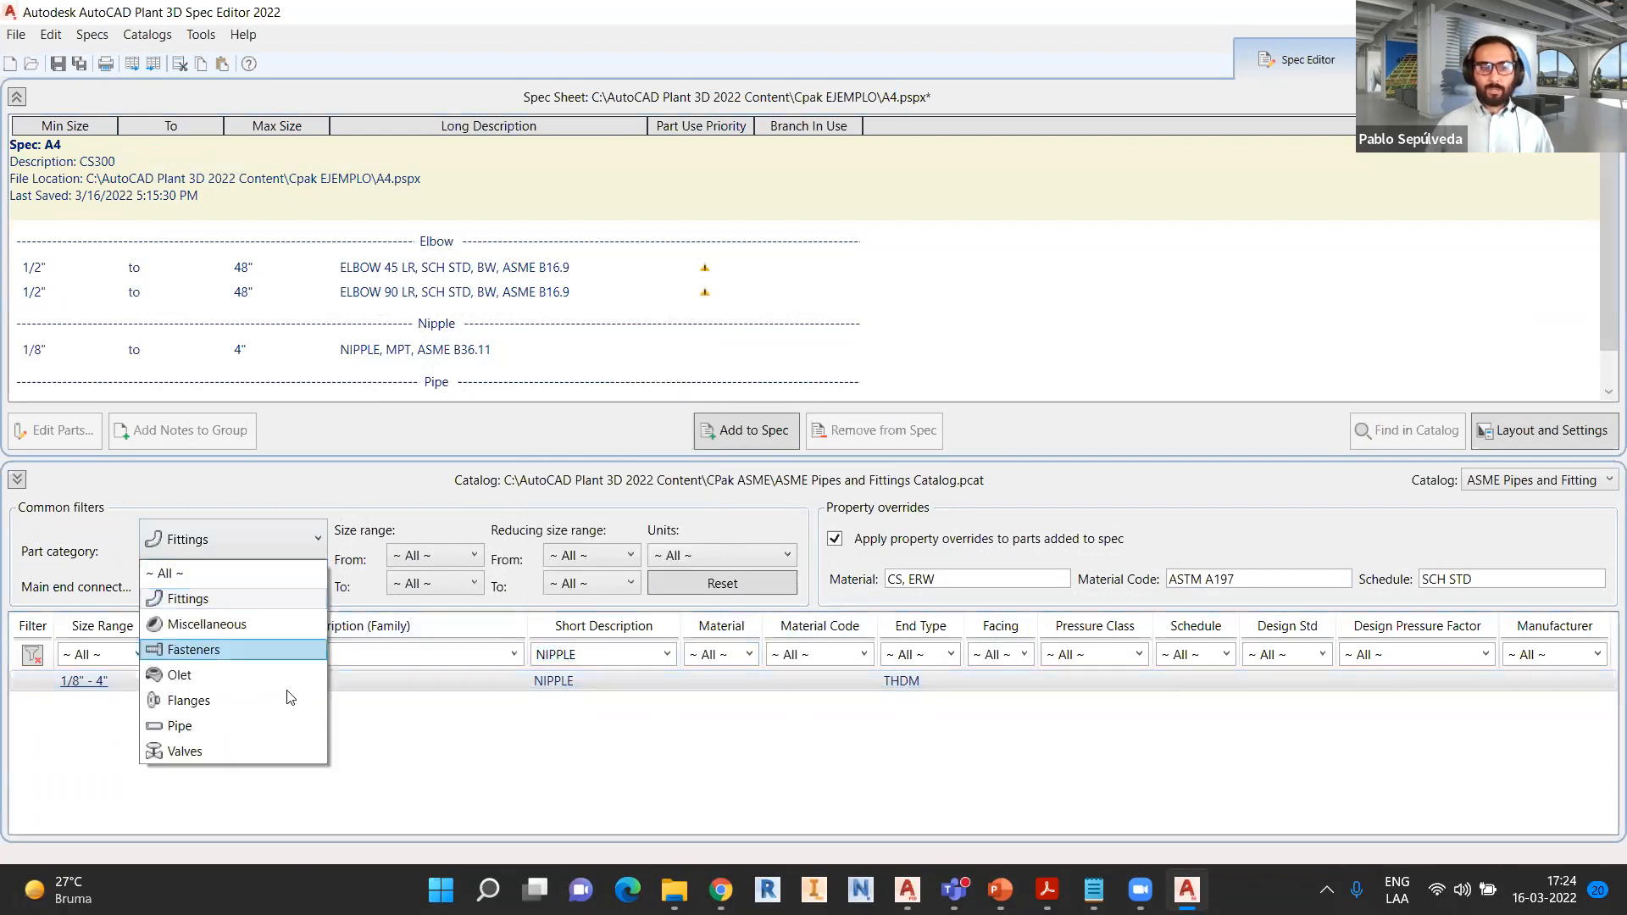
click(253, 708)
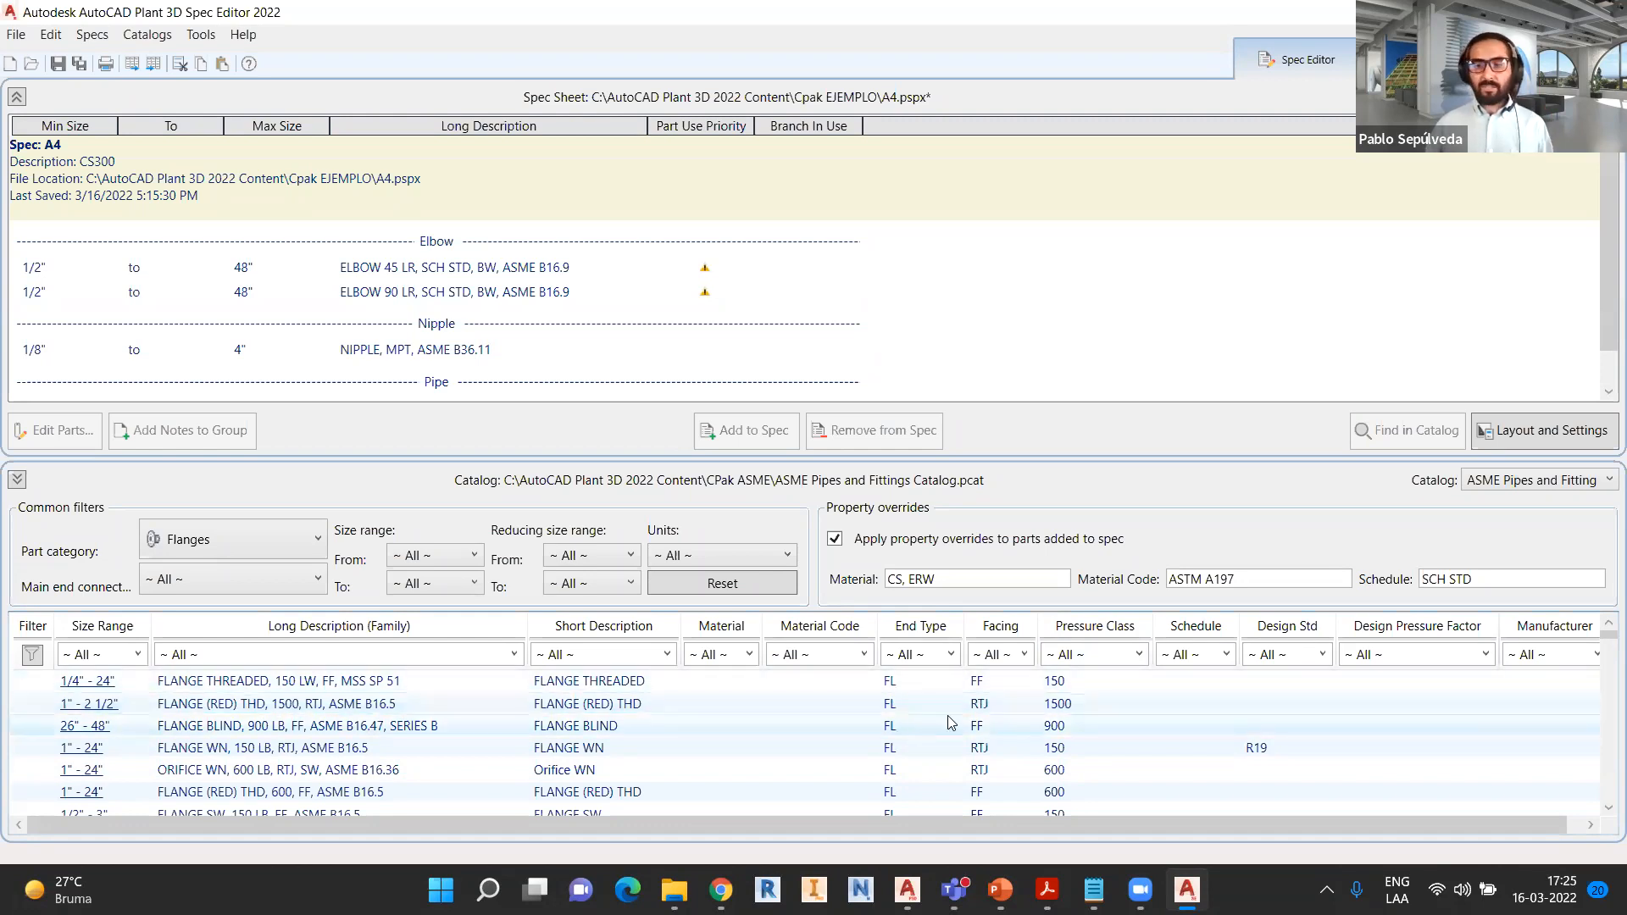
- Filter the catalog flanges to pressure class 300 and facing RF
scroll(976, 719, down, 2)
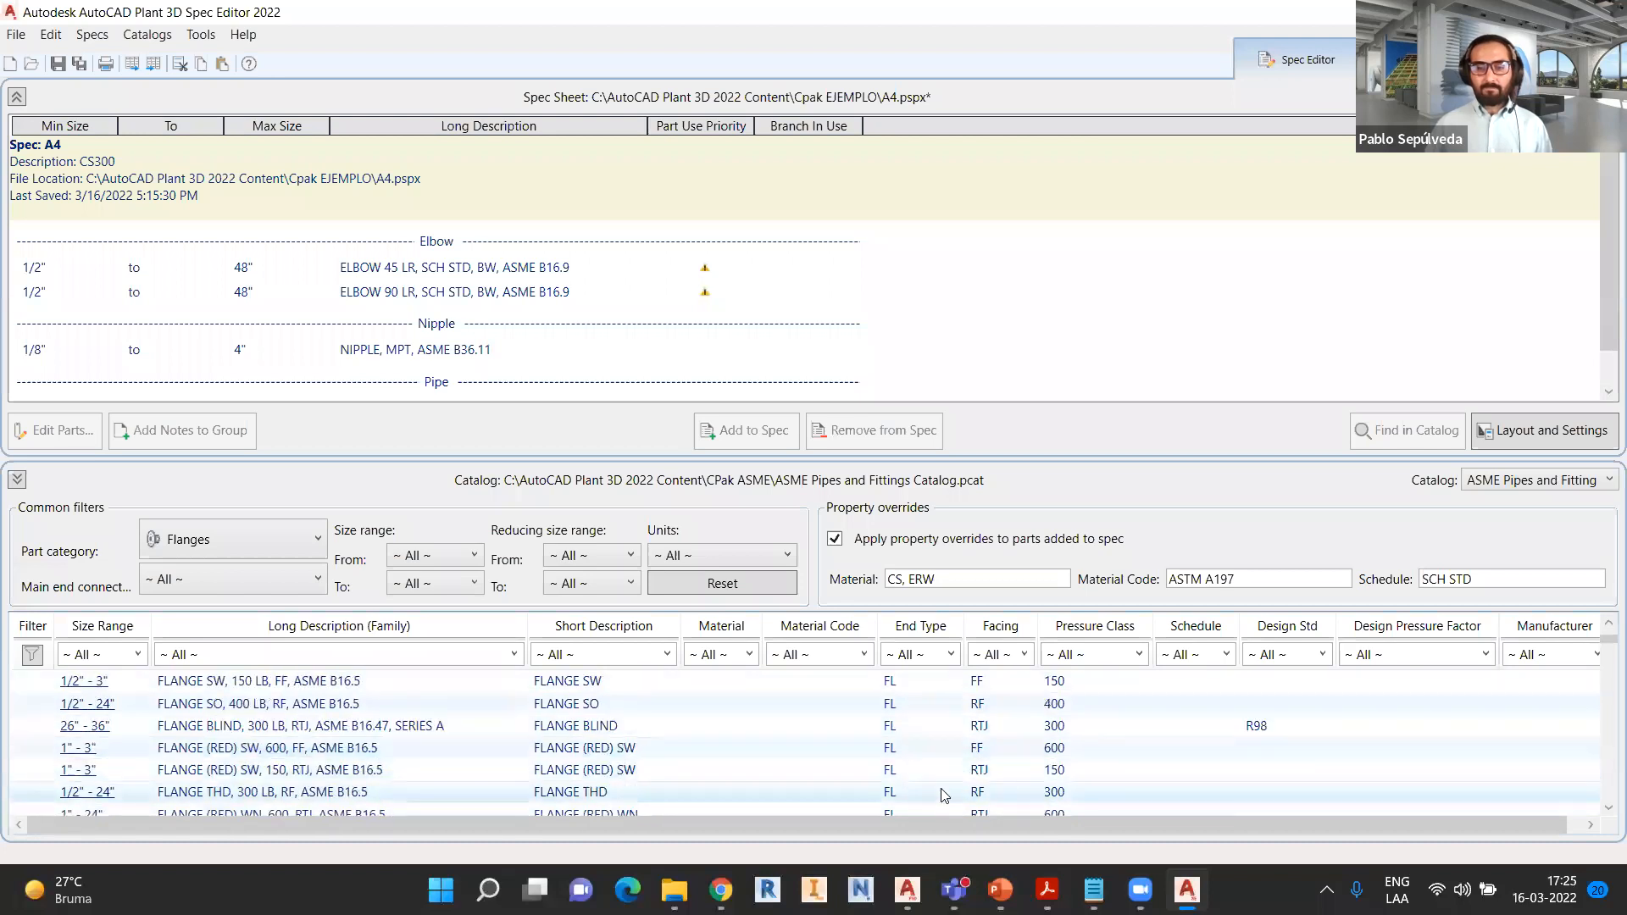
click(941, 794)
scroll(871, 787, down, 1)
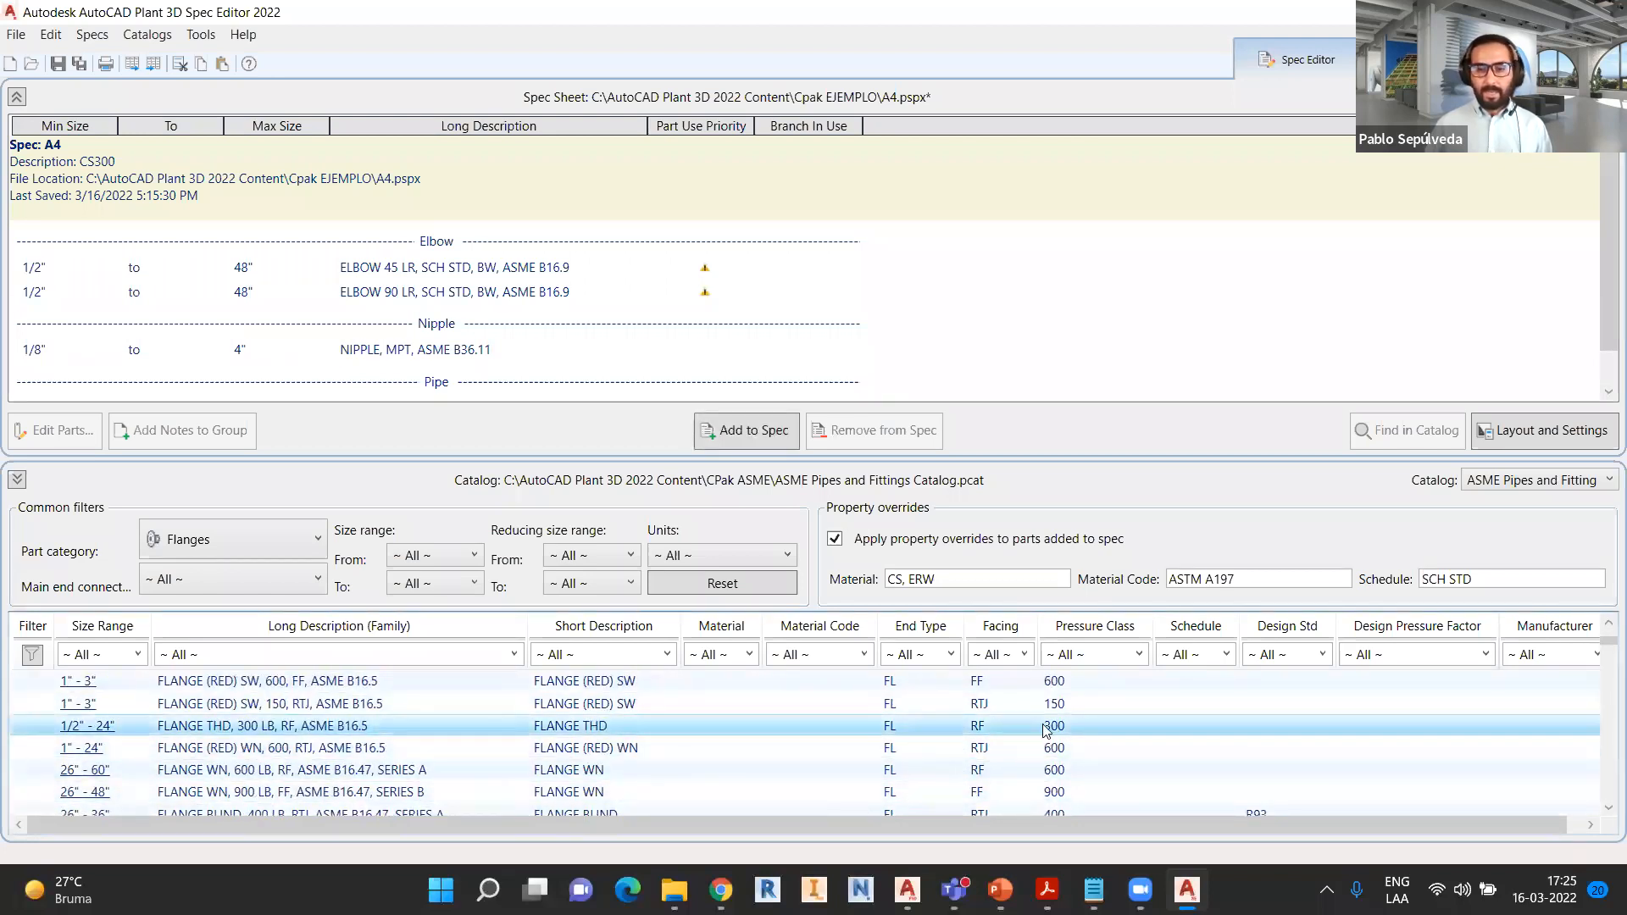
click(1139, 654)
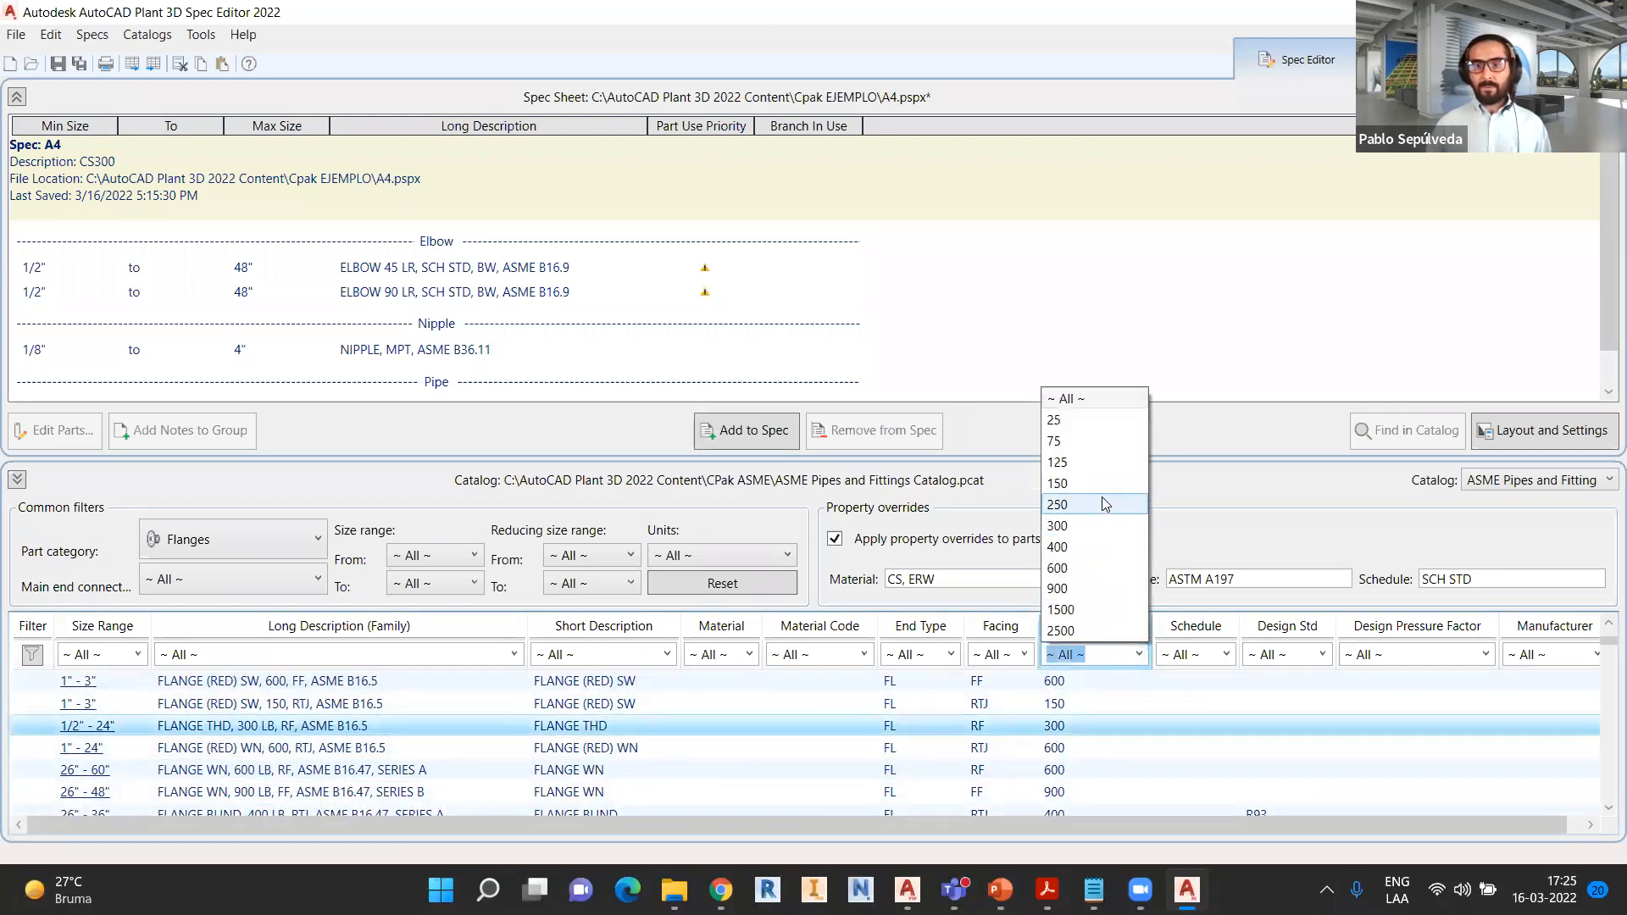
click(1091, 526)
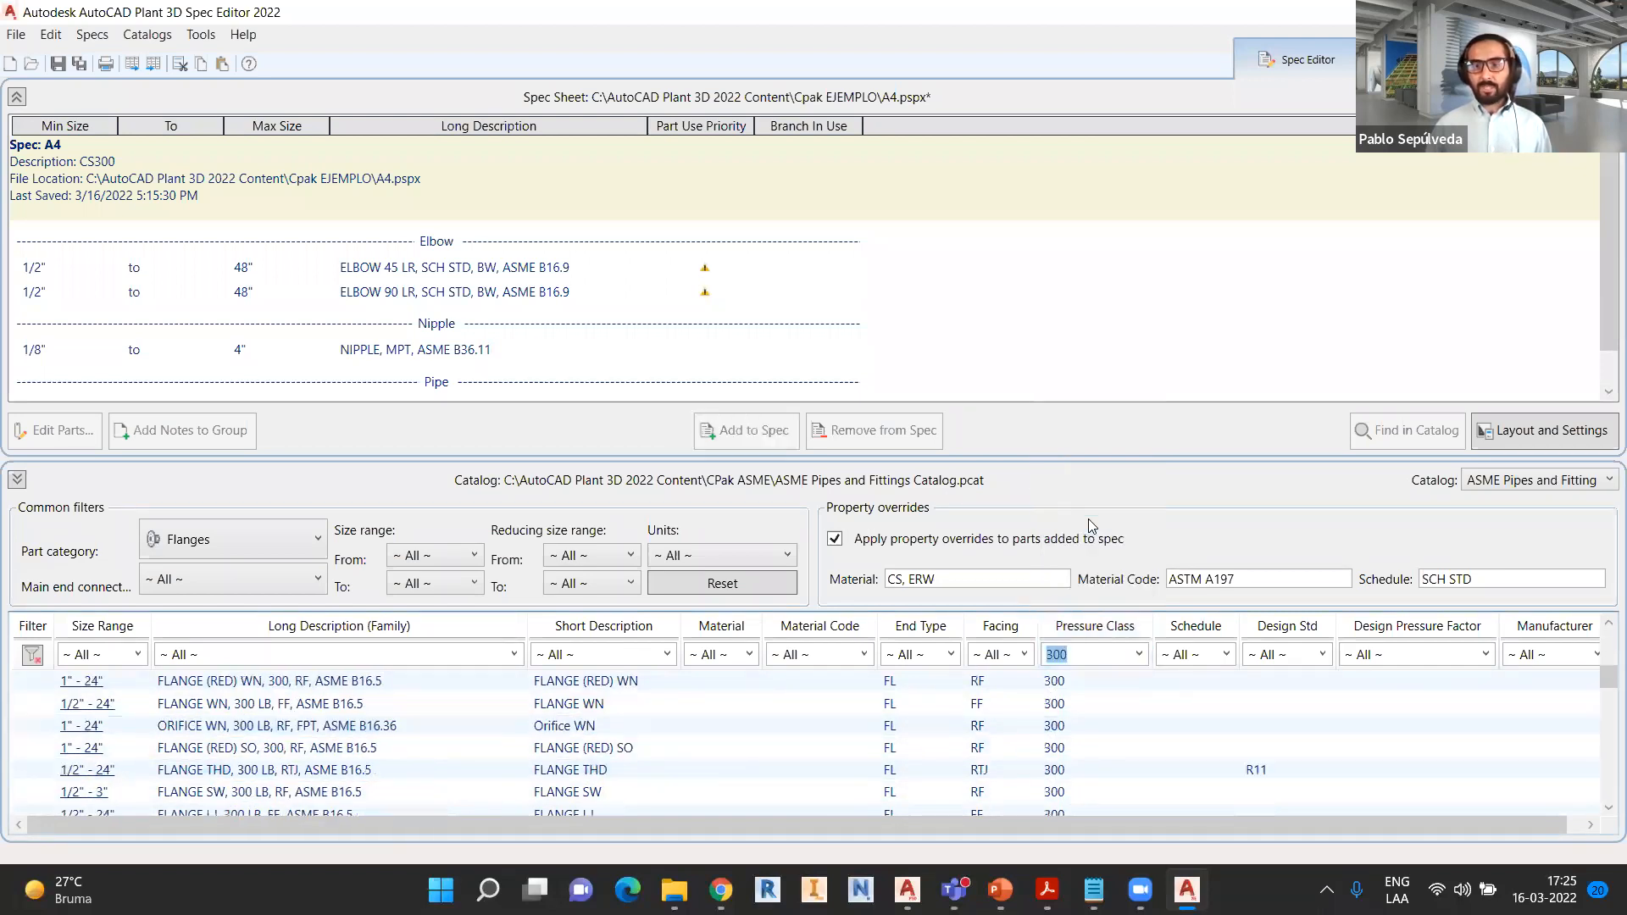
click(1024, 655)
click(1010, 725)
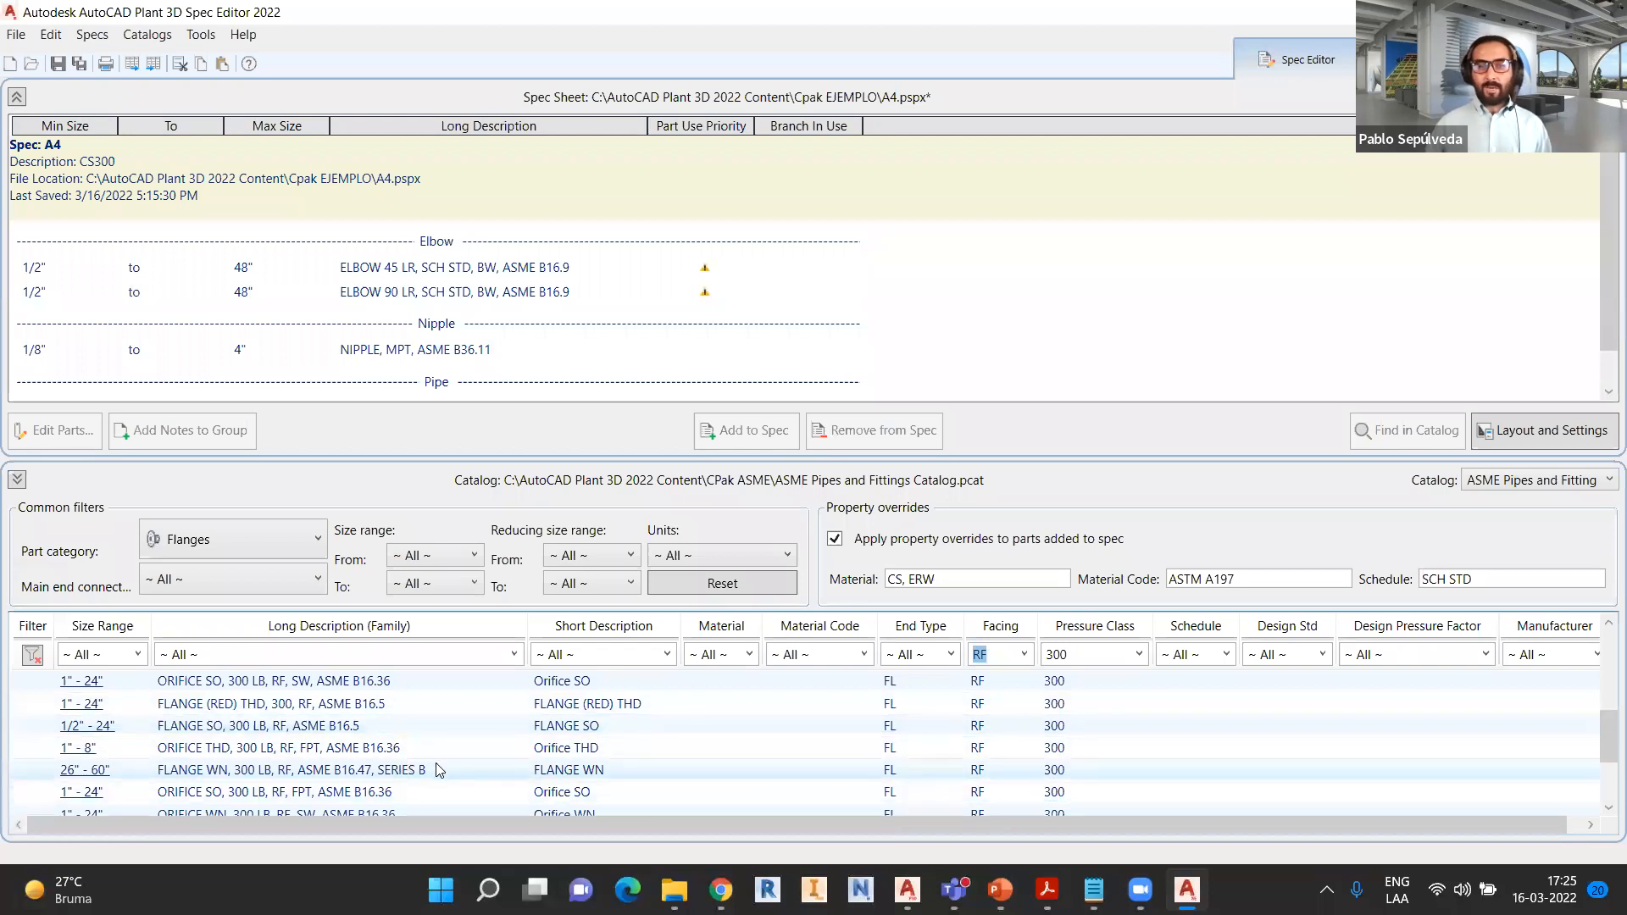
- Find the catalog part FLANGE WN, 300 LB, RF, ASME B16.47, SERIES A and add it to the spec
scroll(420, 737, down, 1)
scroll(428, 750, down, 1)
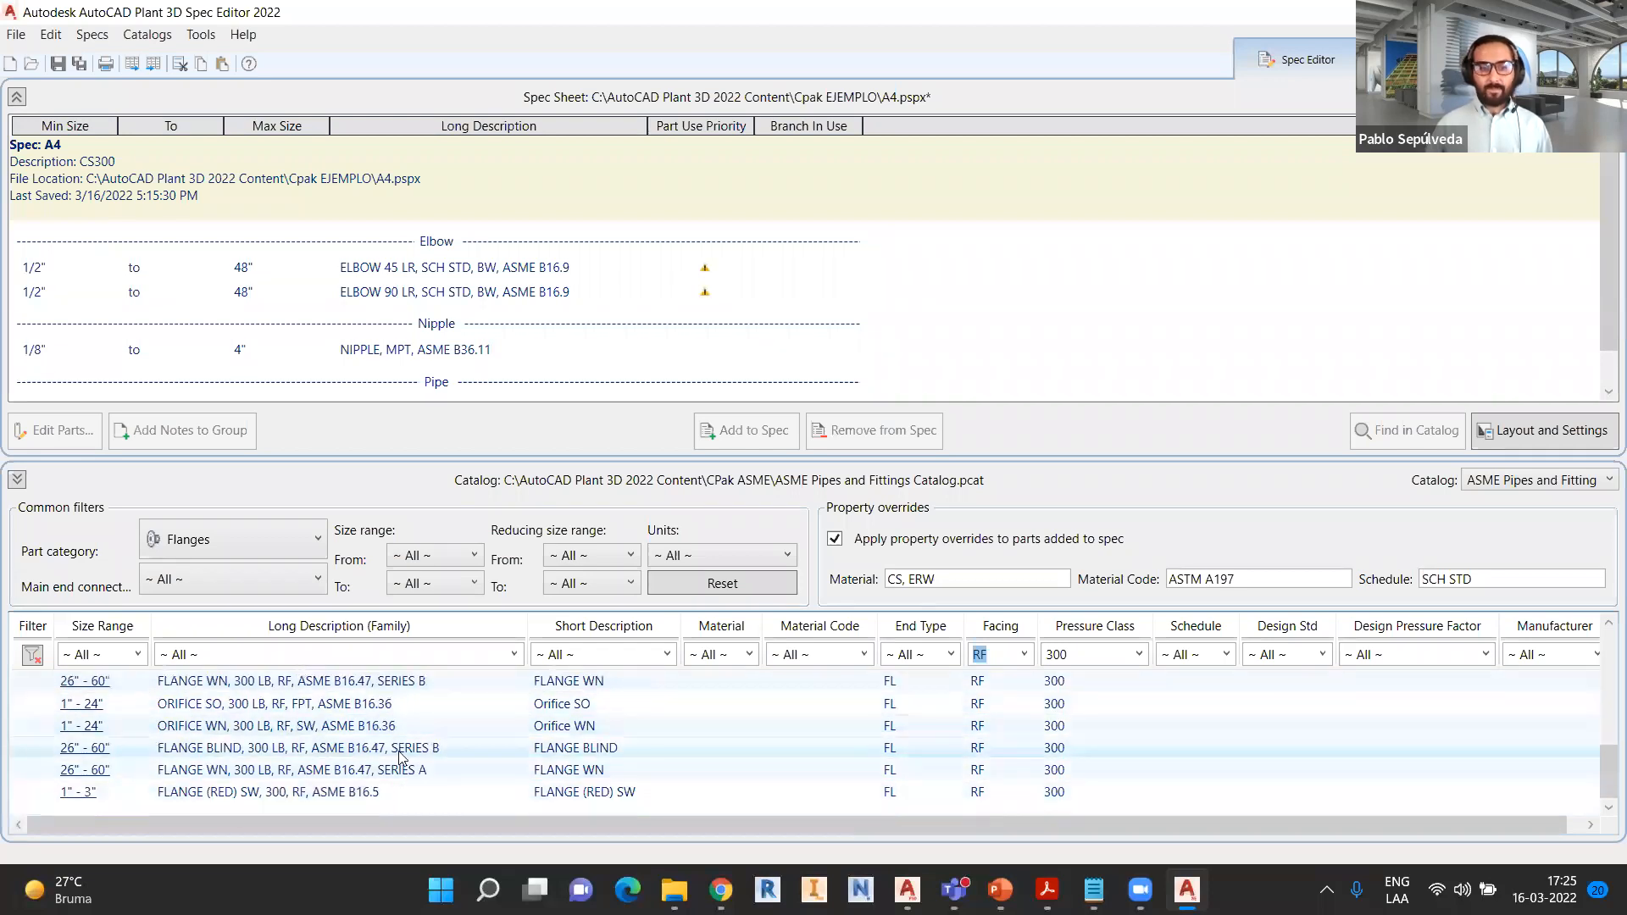
click(487, 776)
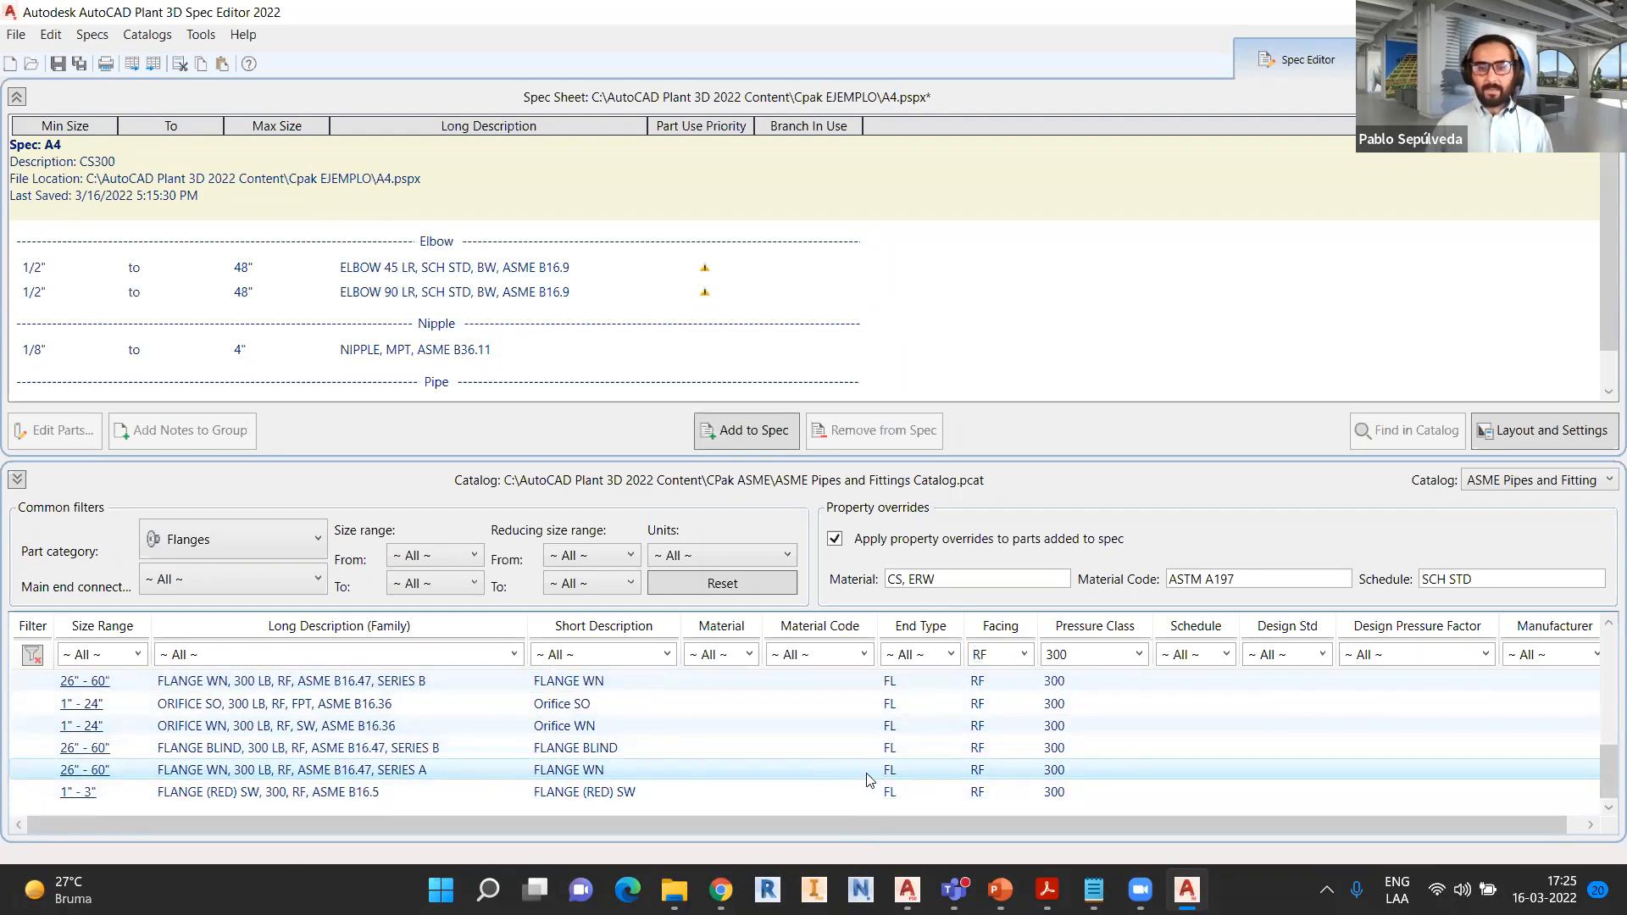
scroll(746, 755, up, 2)
scroll(735, 764, down, 2)
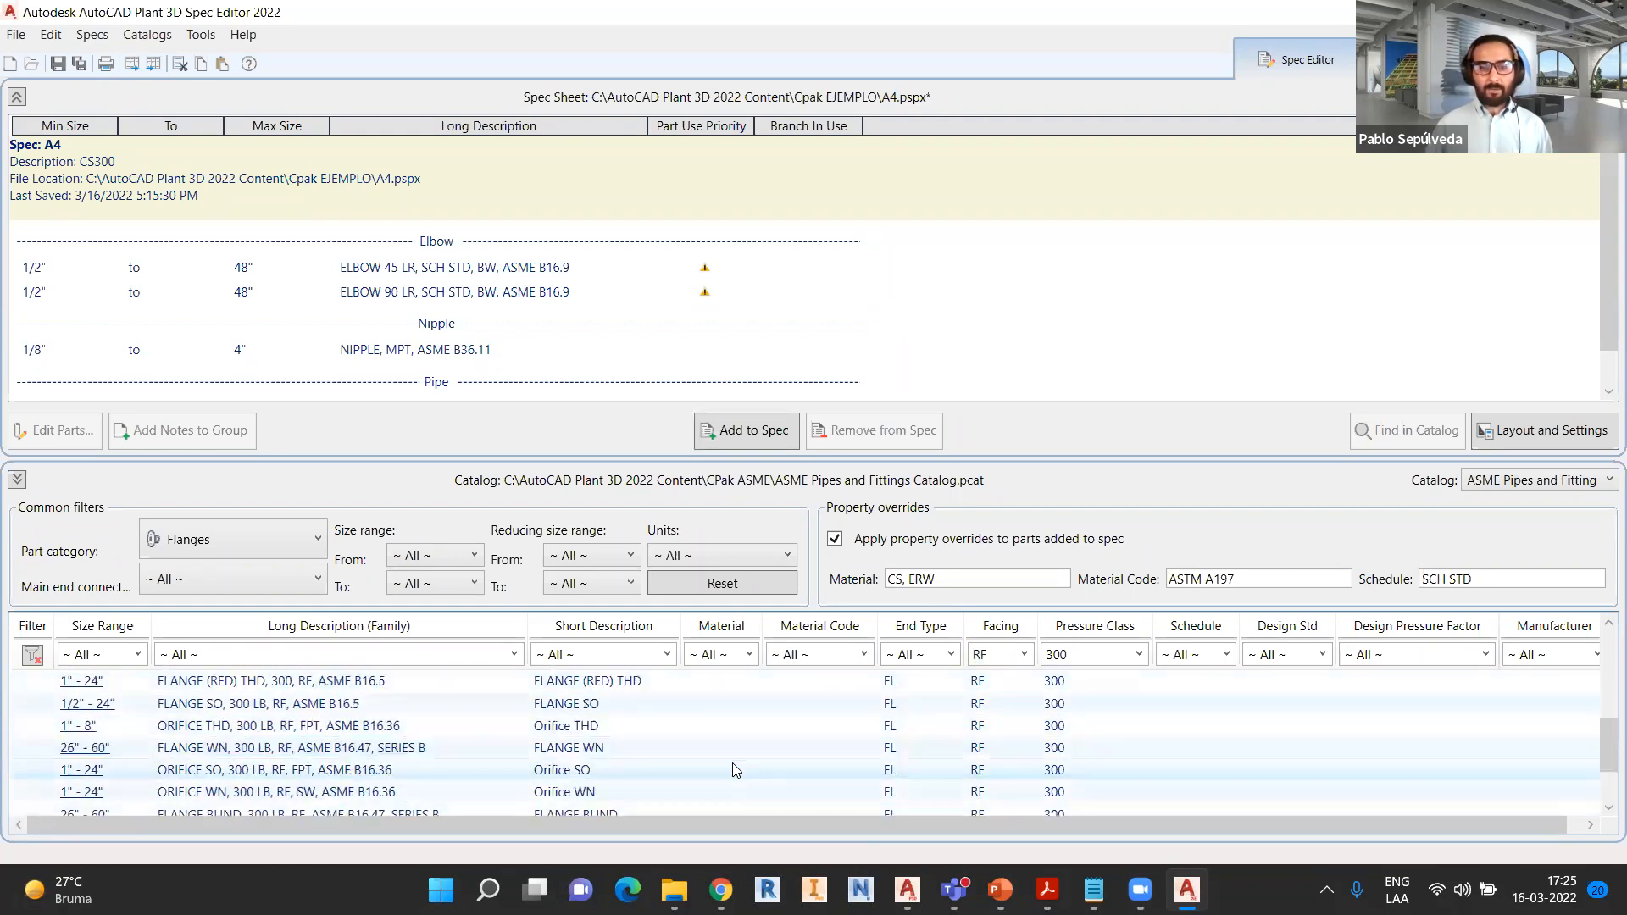
click(745, 430)
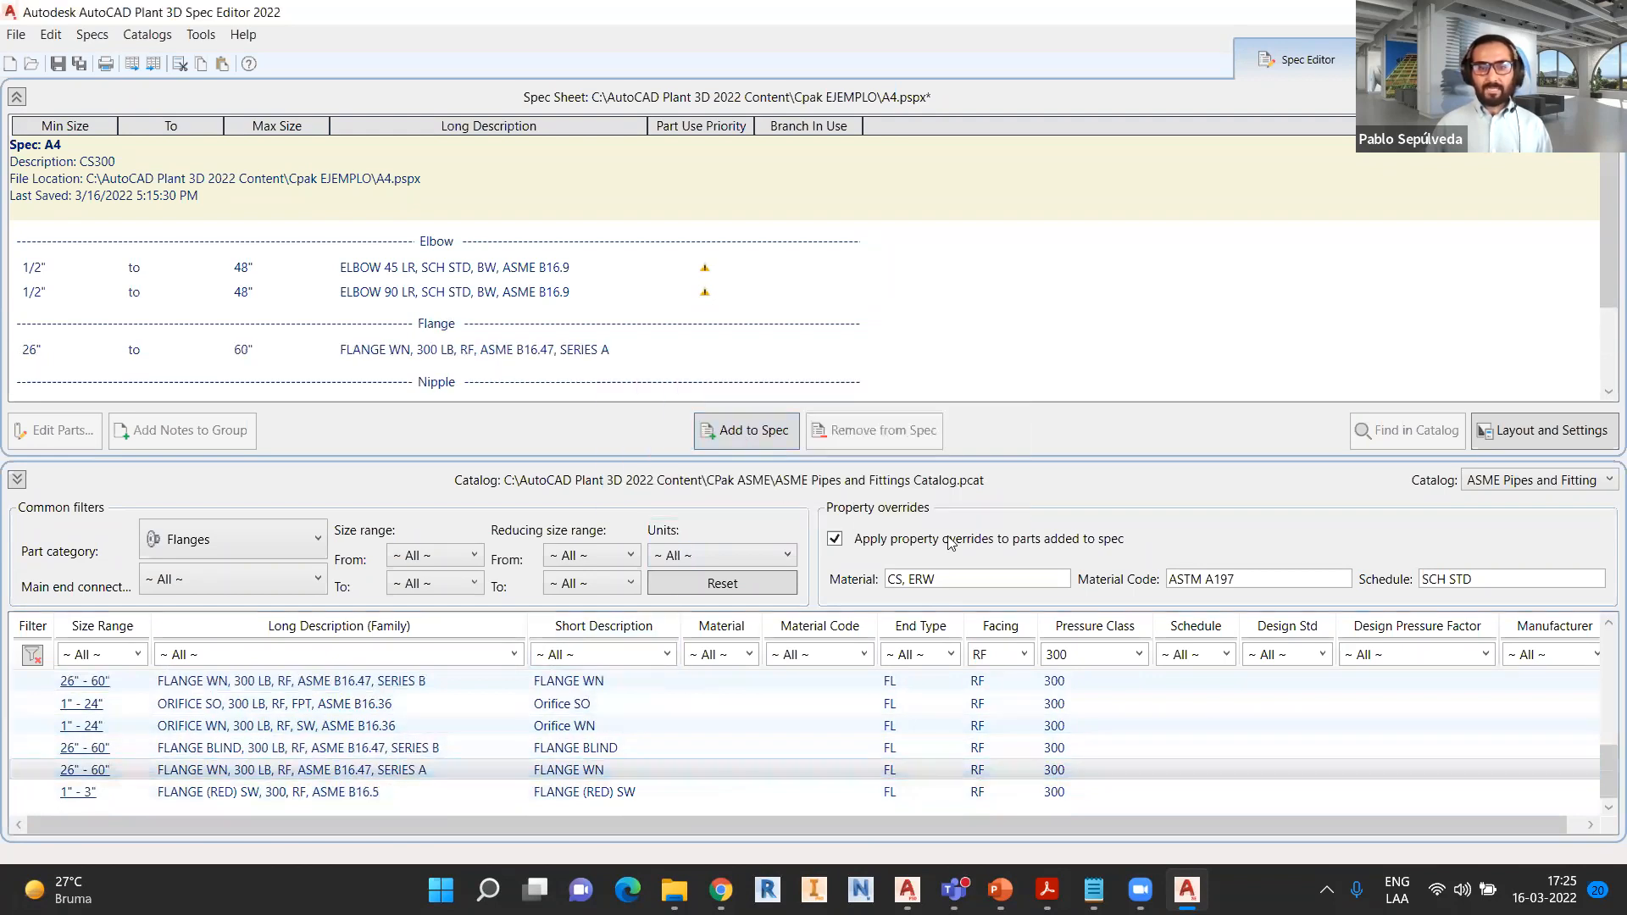
- Check the parts listed in the A4 spec sheet and save the spec
scroll(520, 356, down, 1)
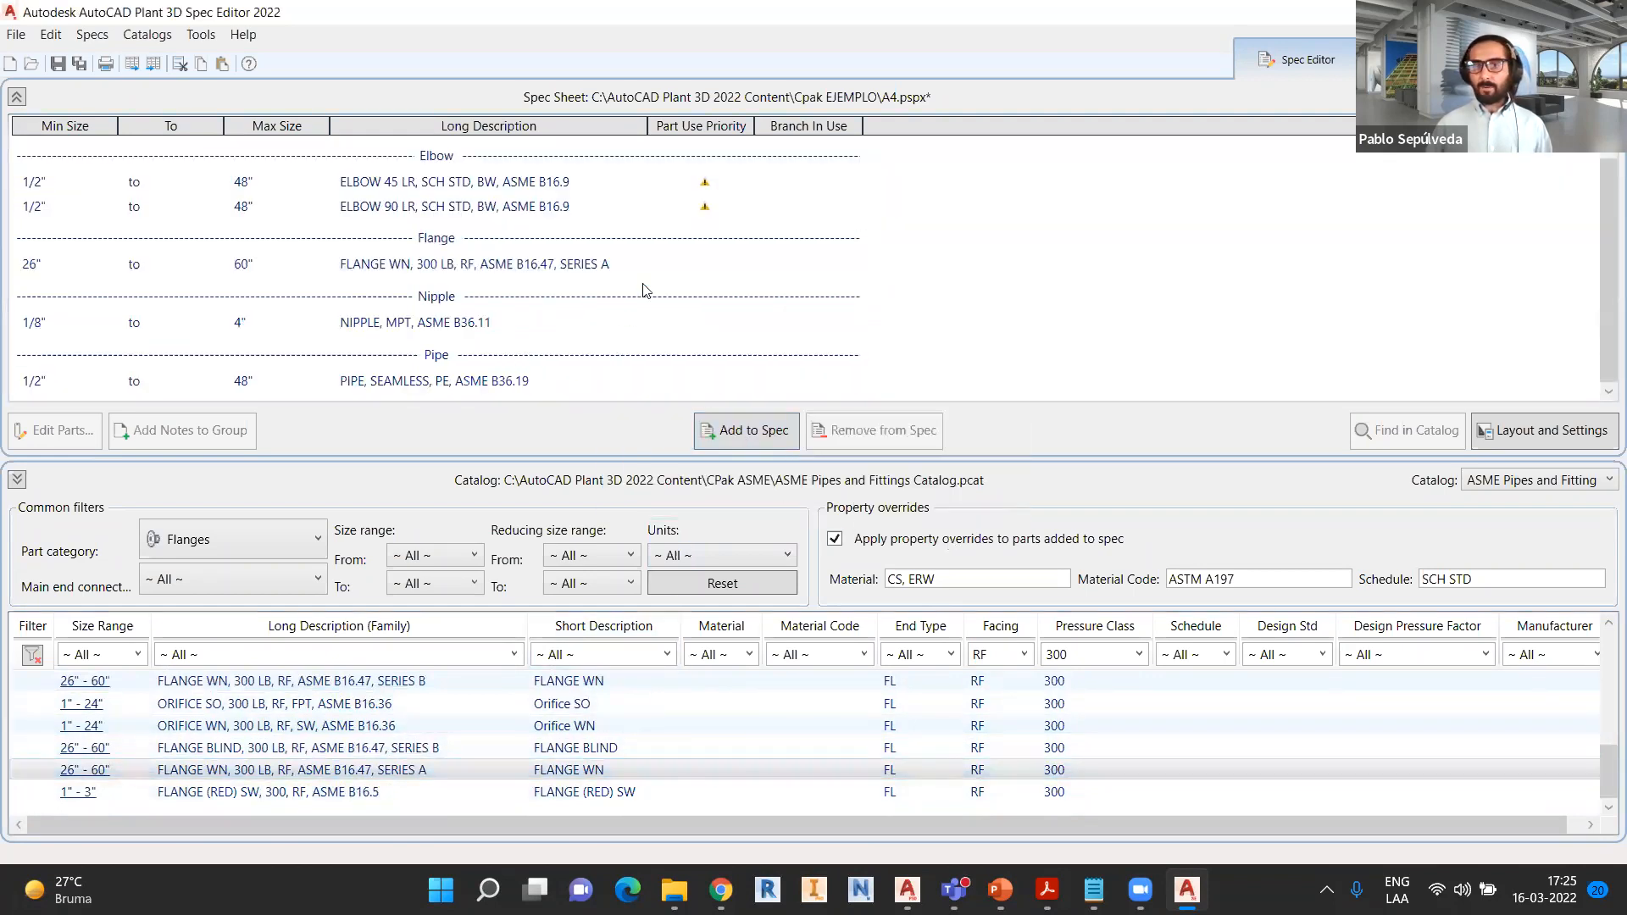
click(717, 336)
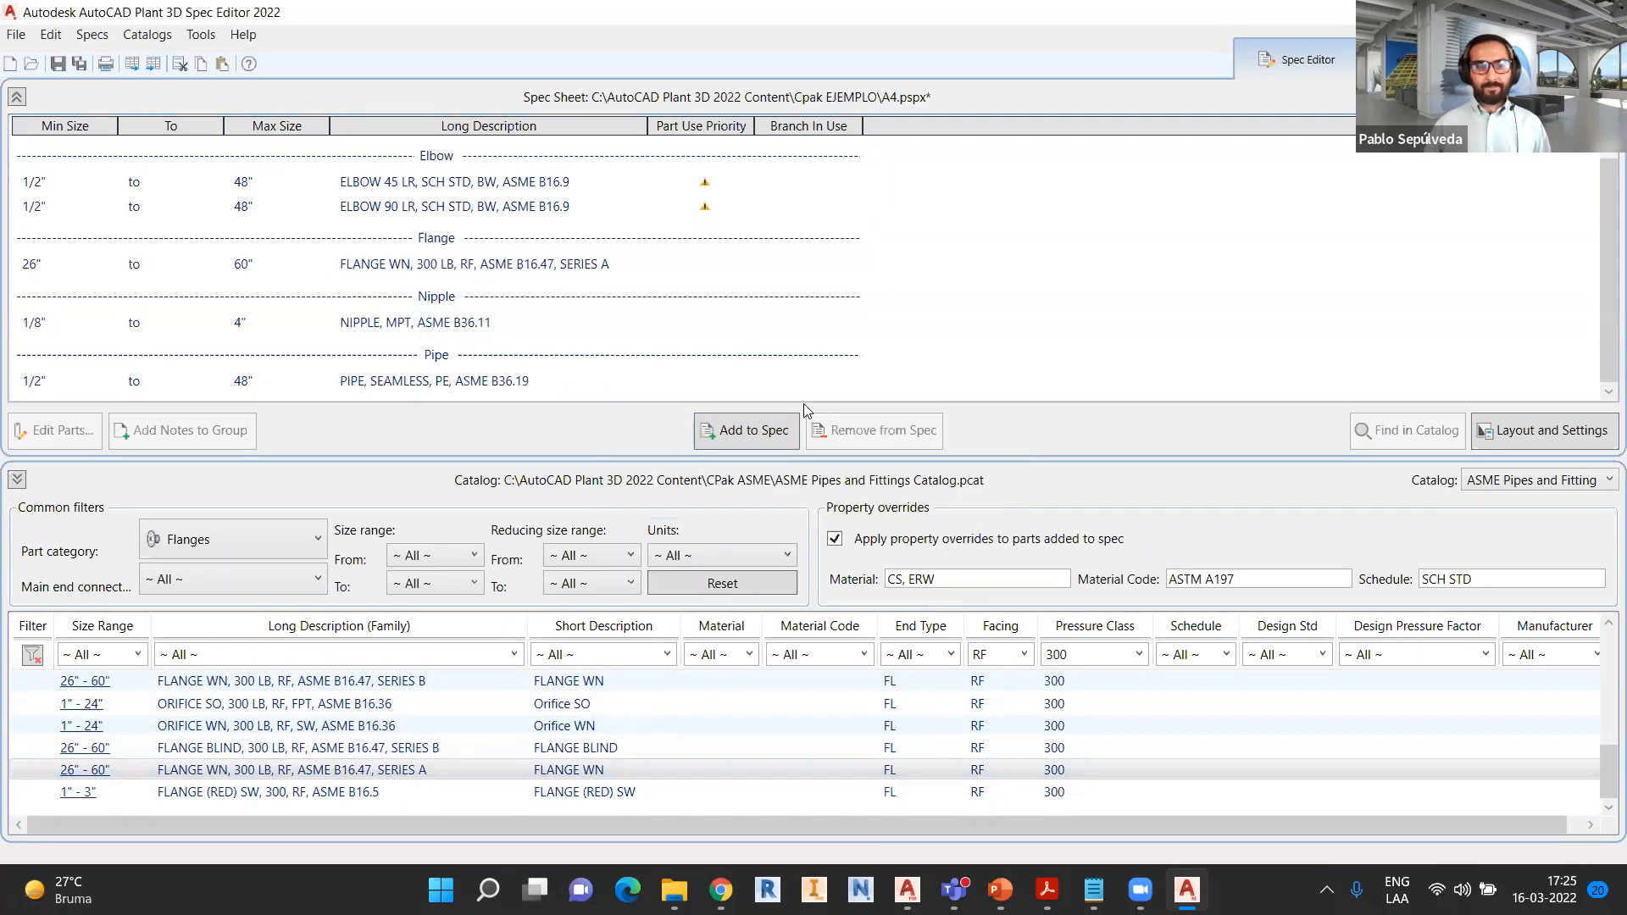
click(58, 64)
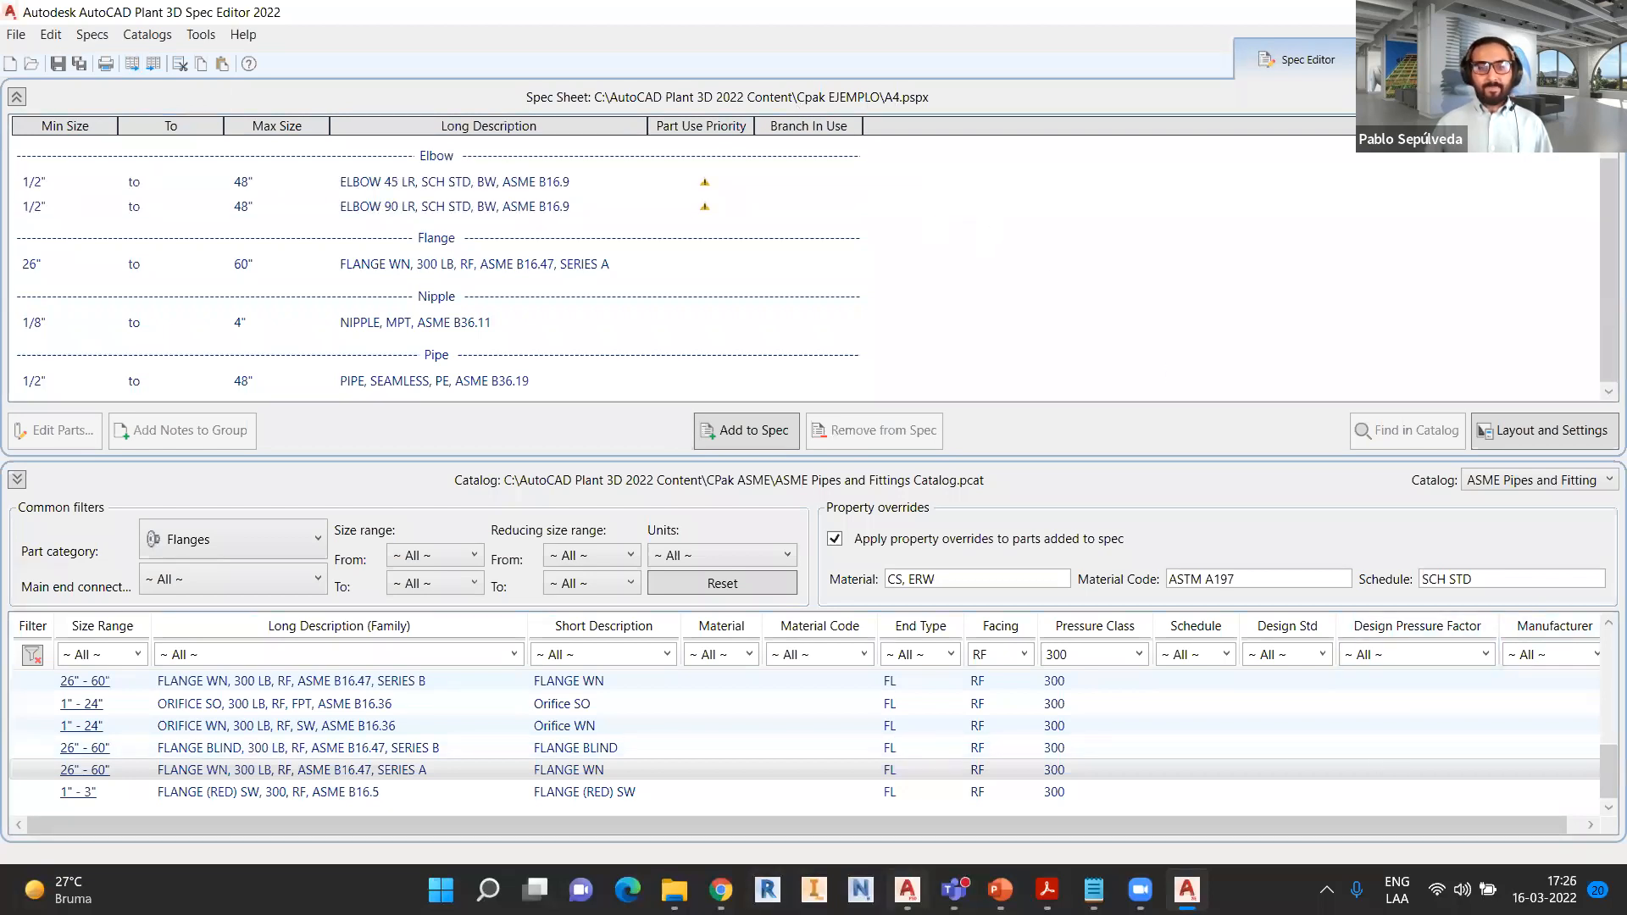
- Switch to AutoCAD Plant 3D and start a new drawing in the PIPING folder of AREA 002
click(906, 890)
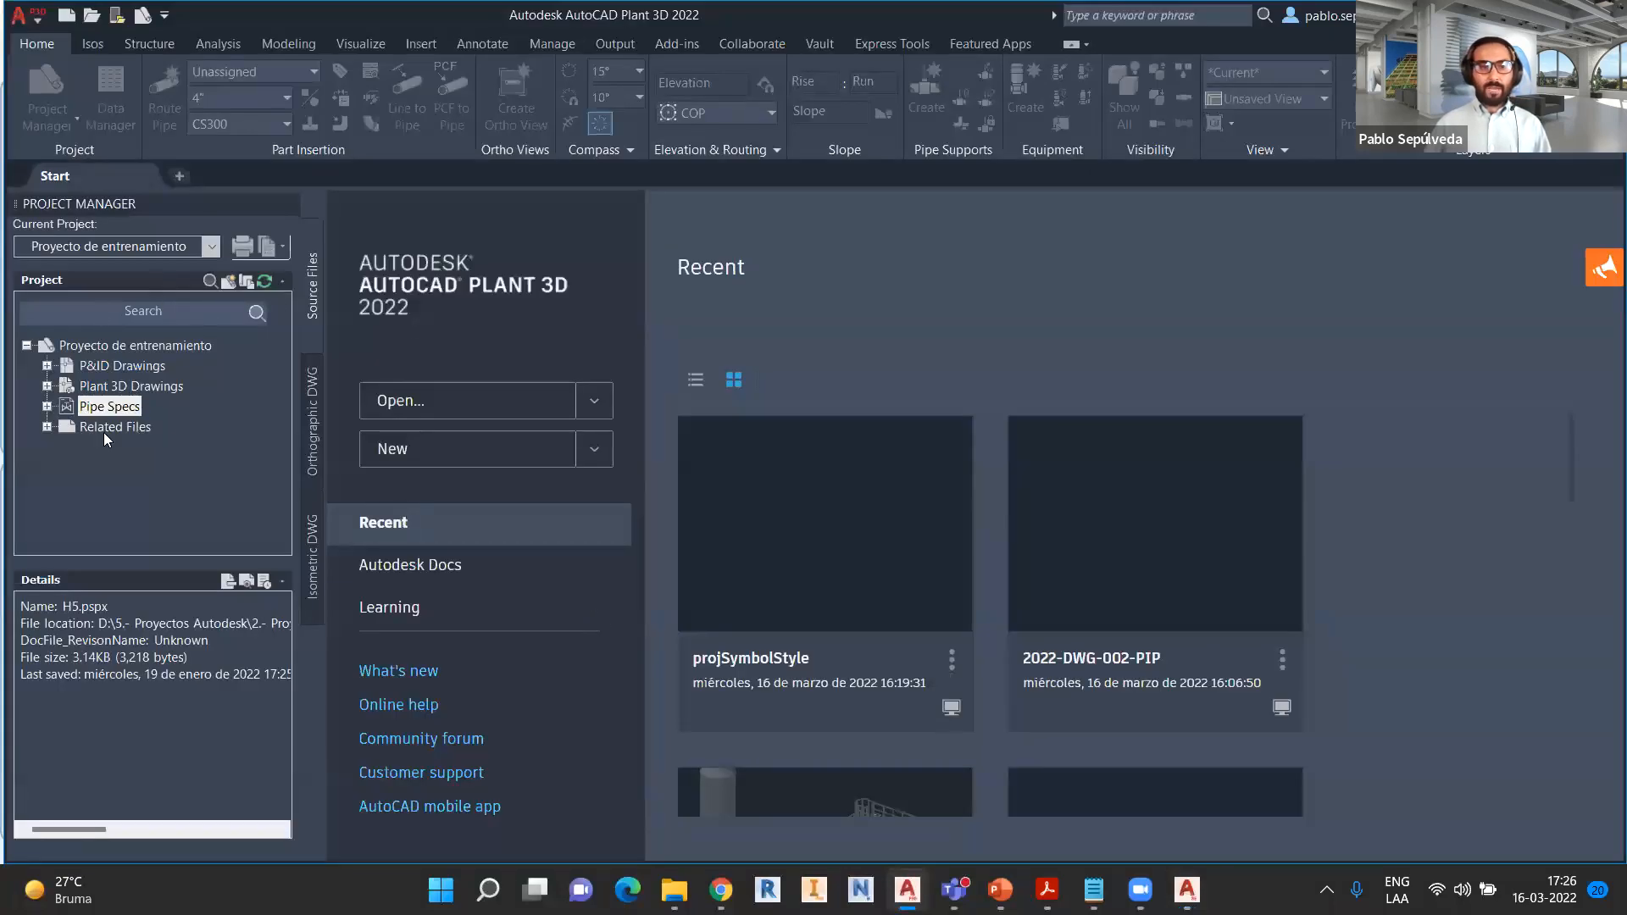
click(48, 385)
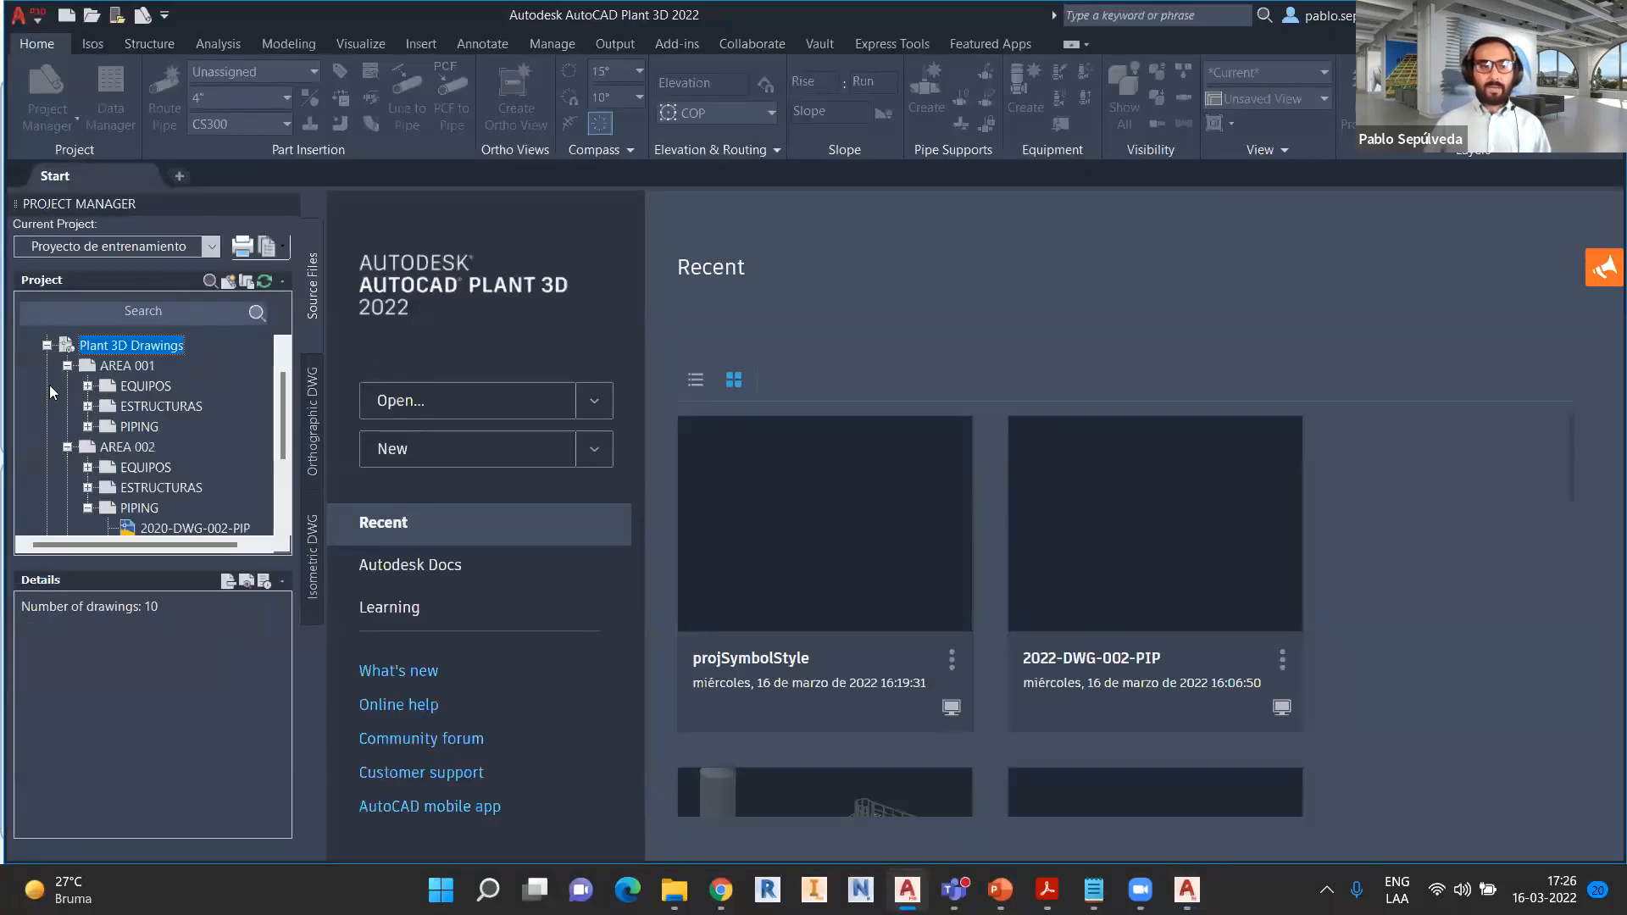
click(114, 508)
right_click(115, 507)
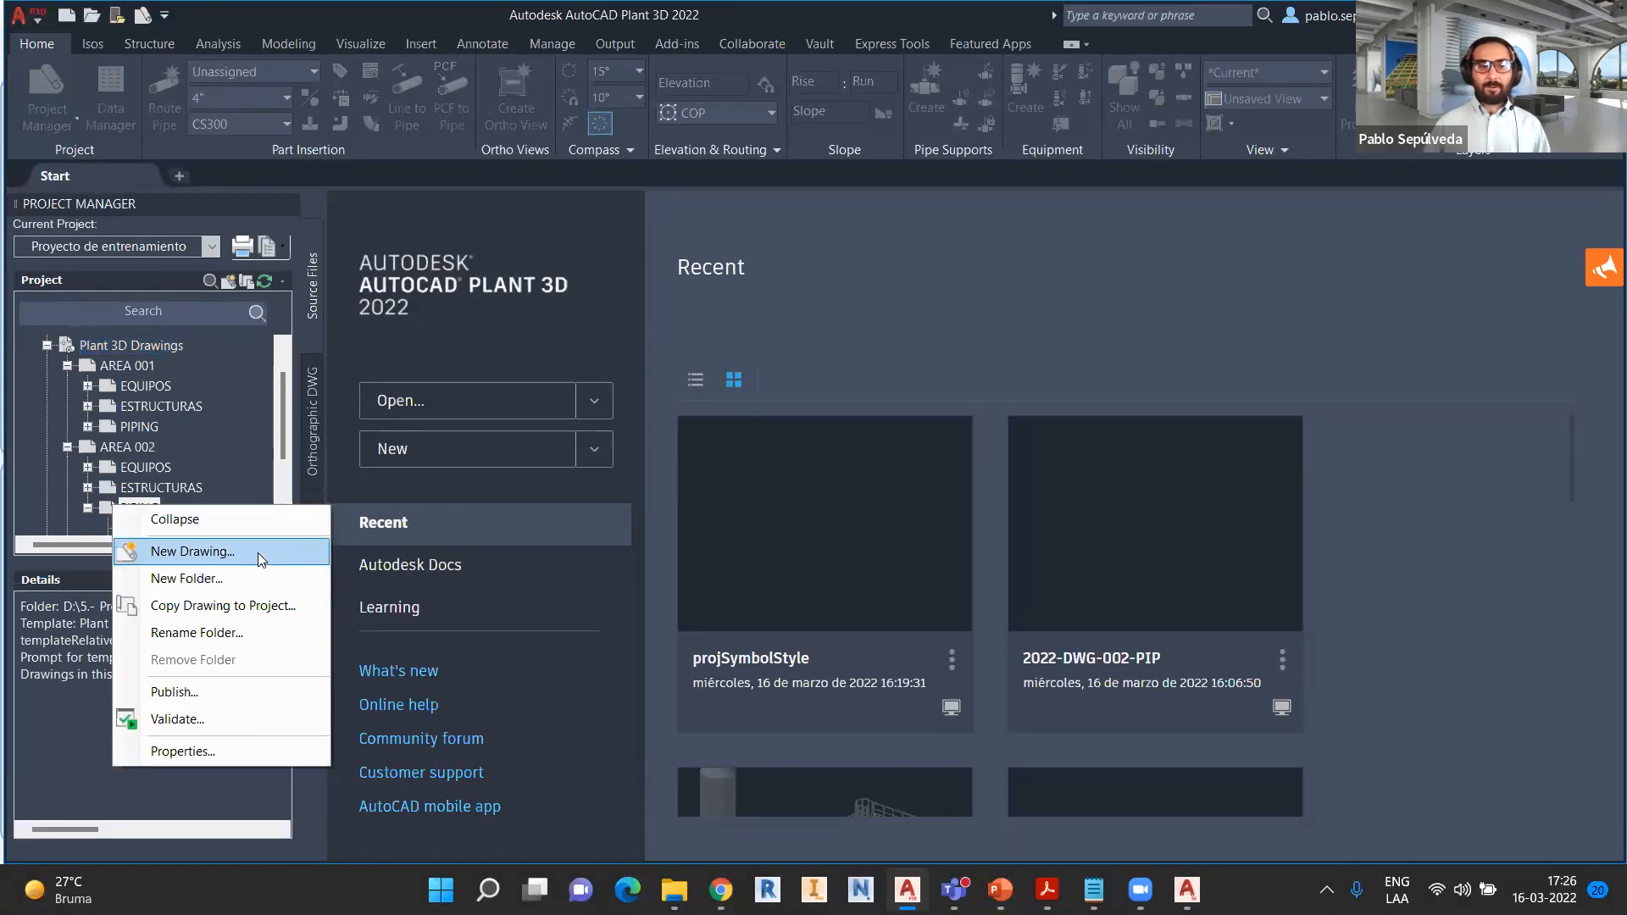
click(258, 552)
- Enter year 2020, document type DWG, project area 002 and drawing type PIP, and try to create the drawing
text(20)
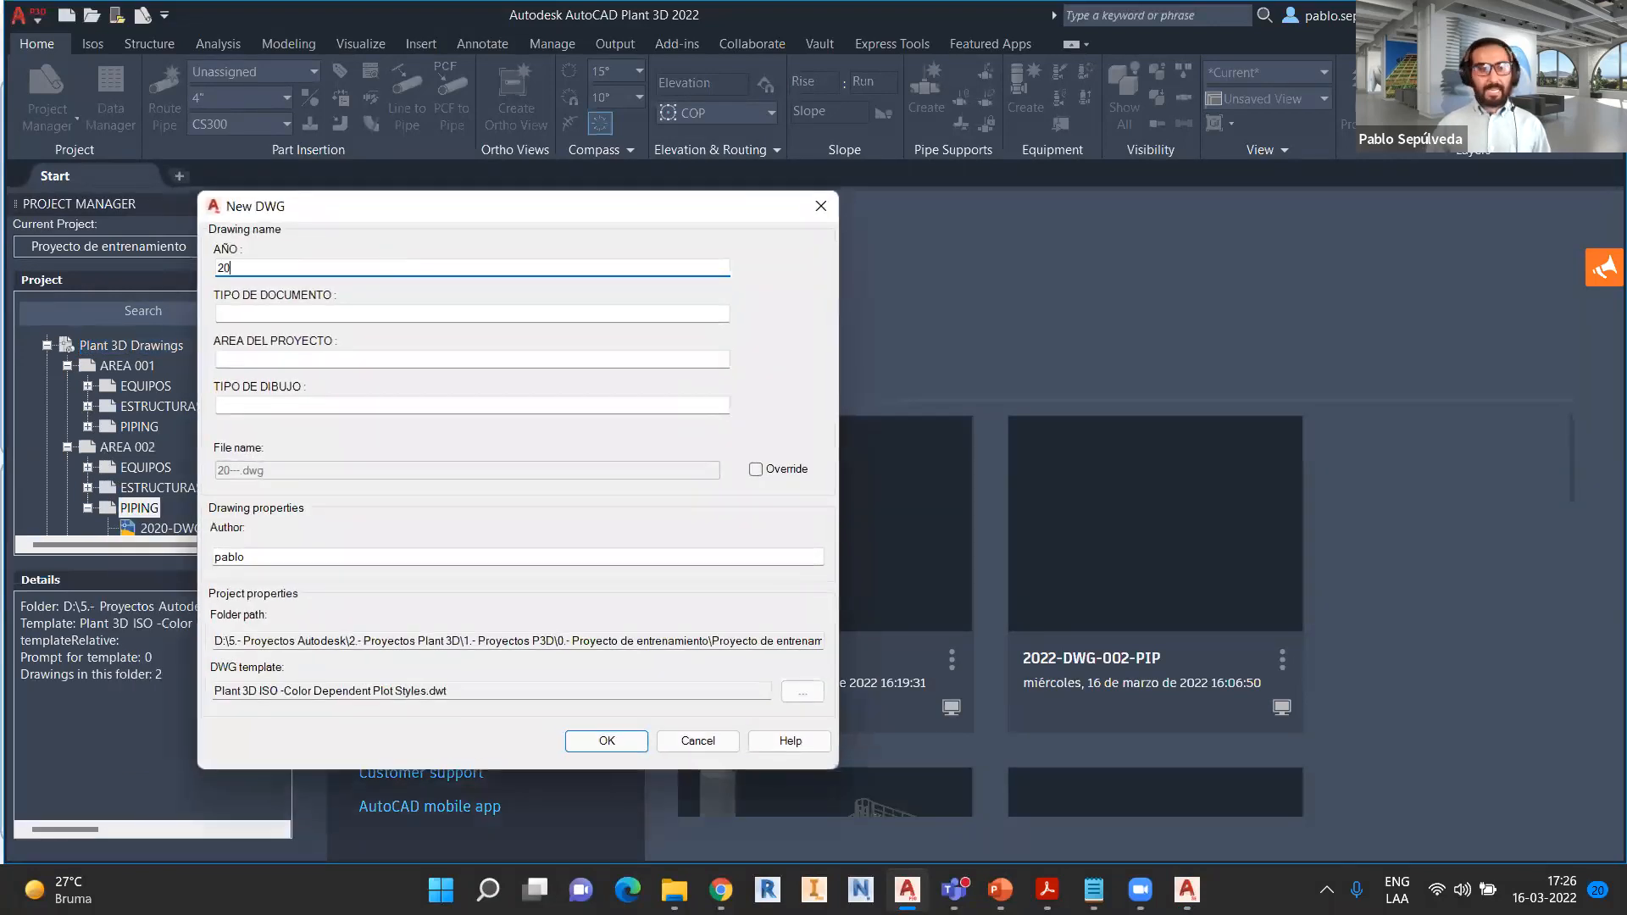
text(-DWG)
key(Tab)
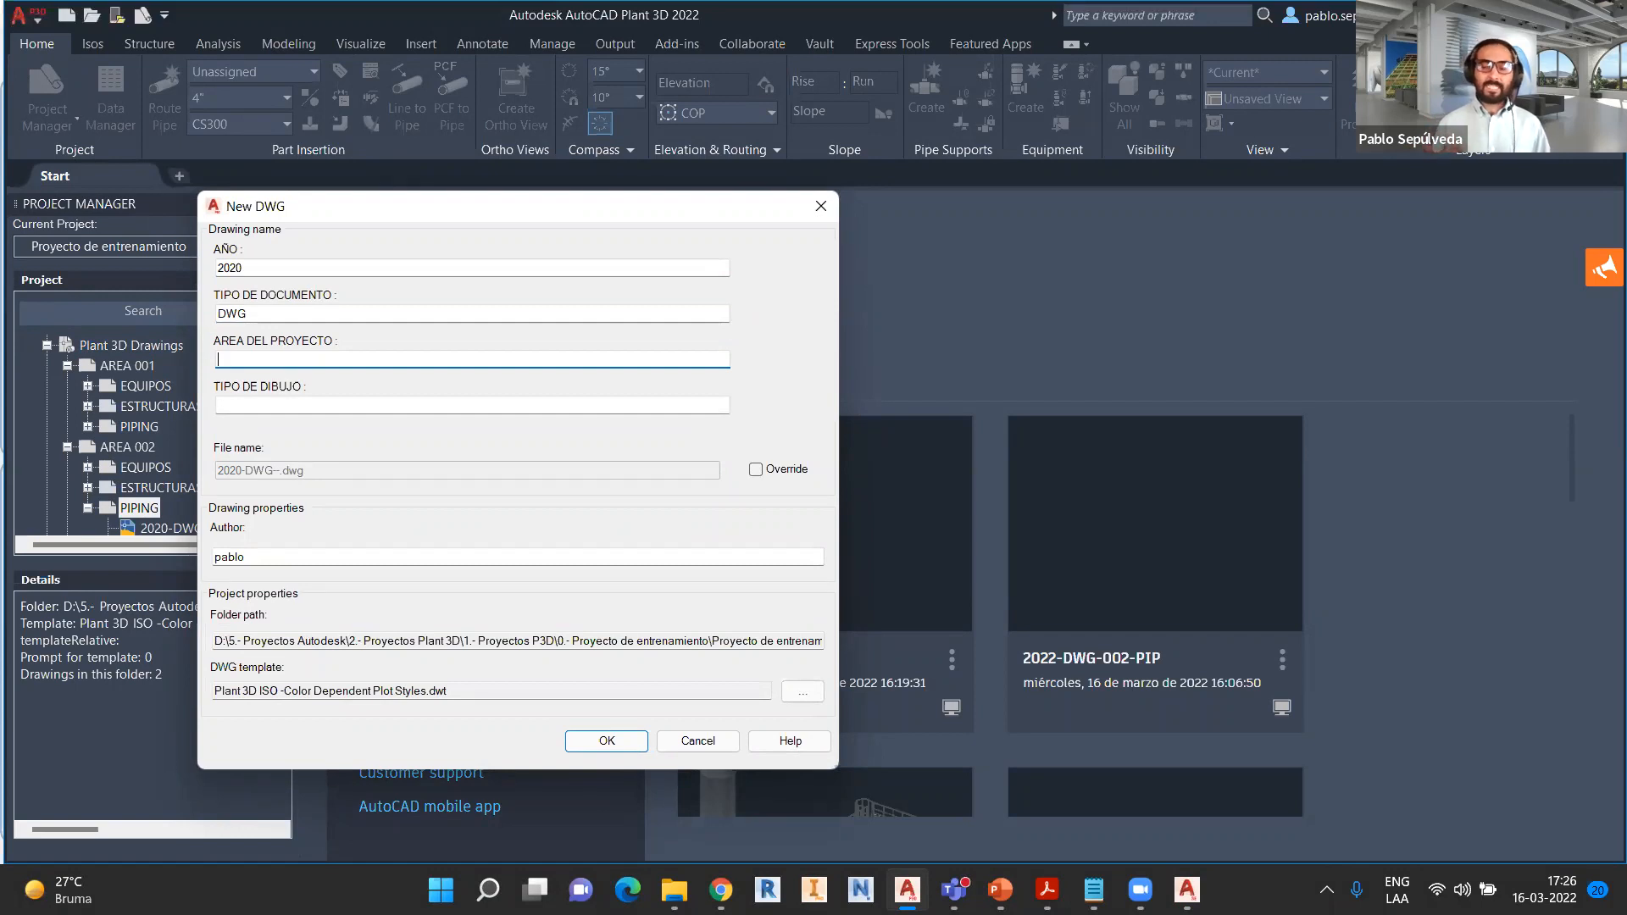
text(002)
key(Tab)
text(PIPI)
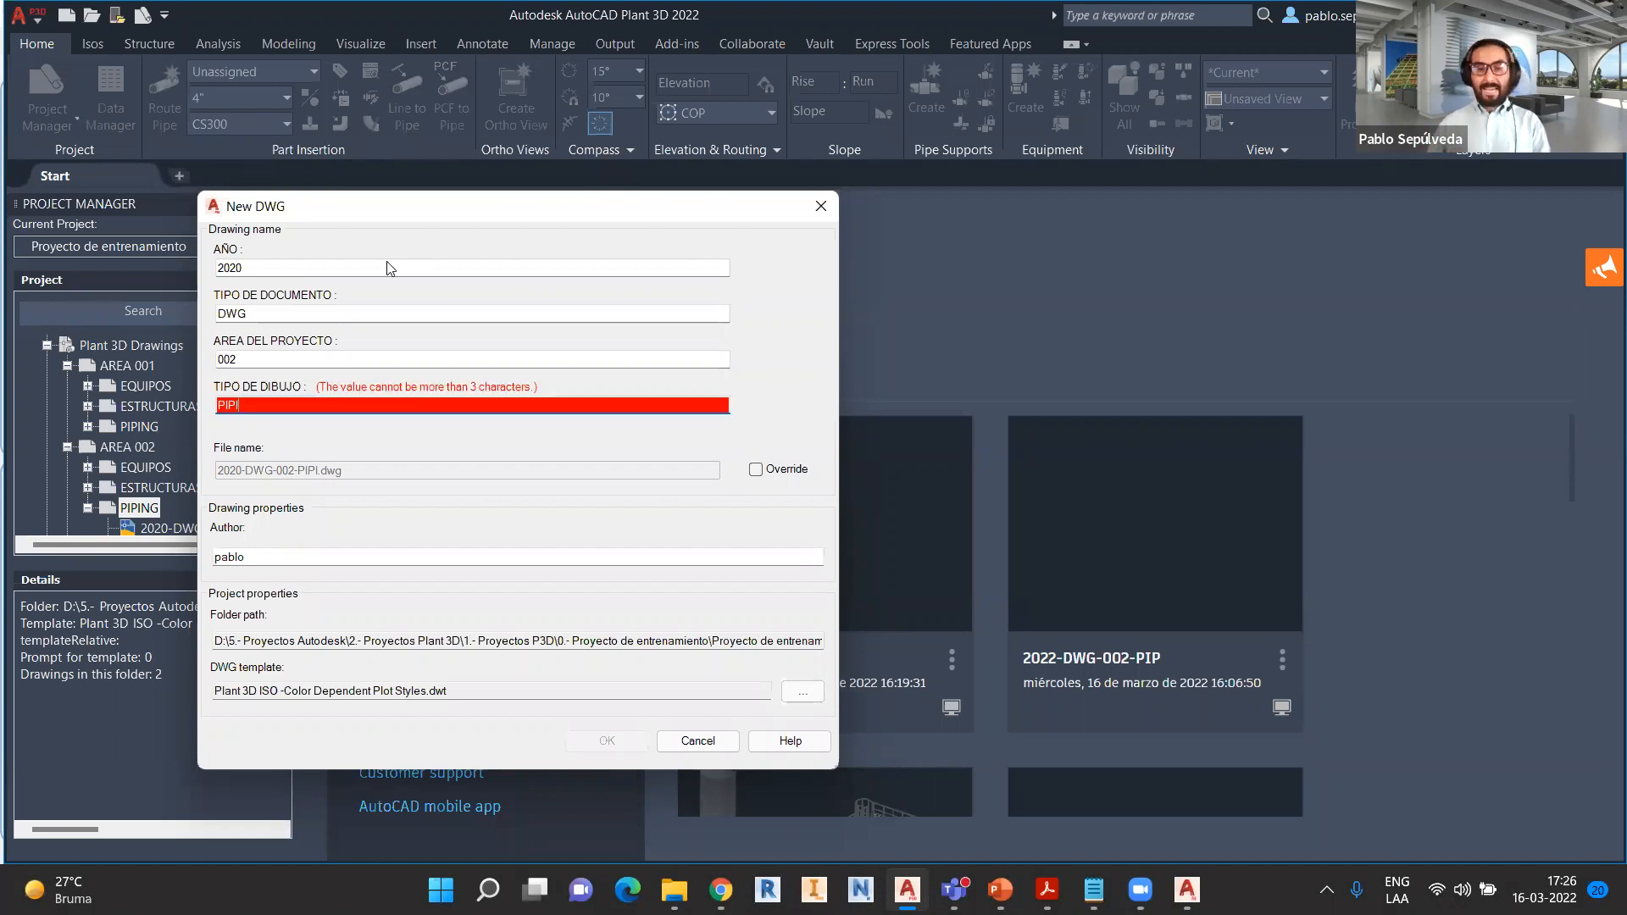
key(BackSpace)
click(295, 357)
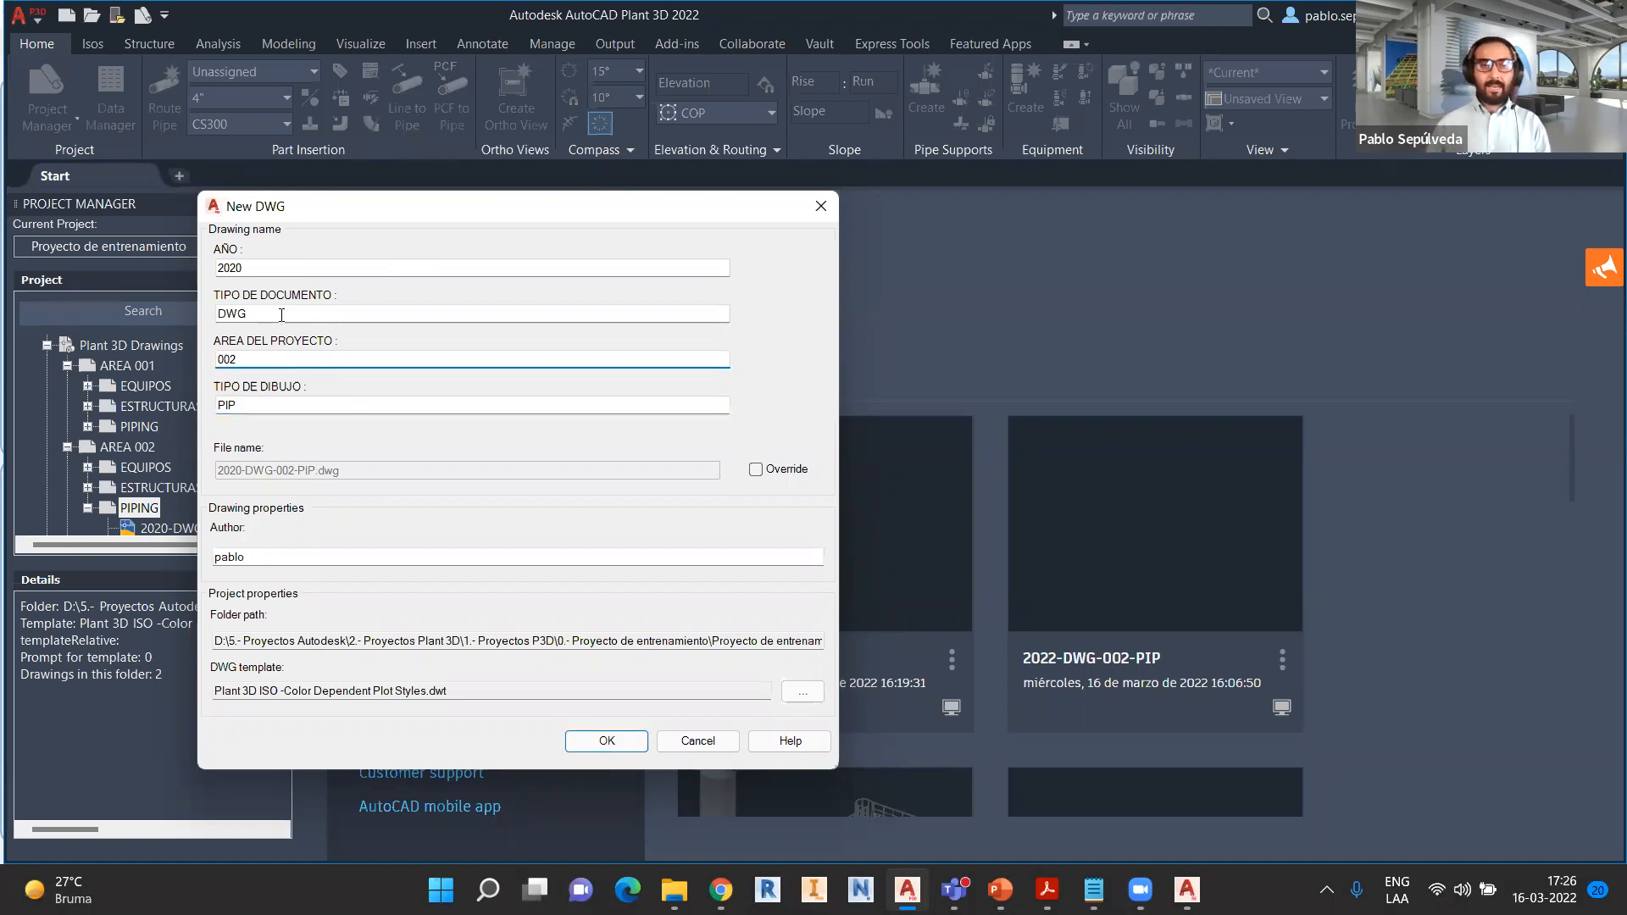
click(633, 735)
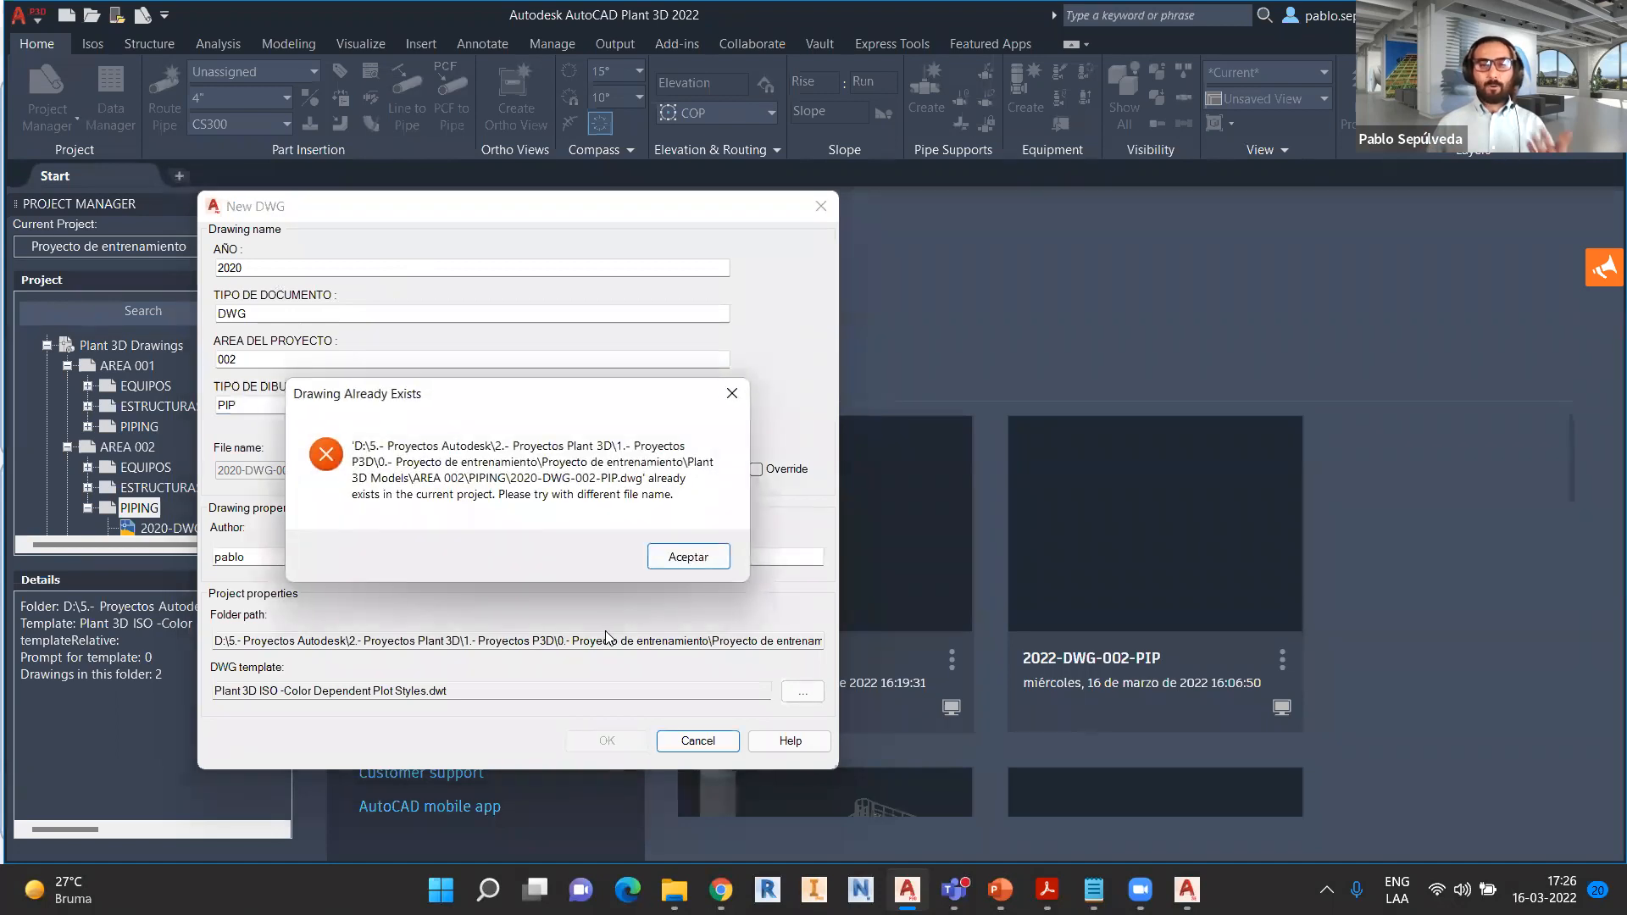
click(691, 553)
- Set the drawing's year to 2022, create the drawing and close the Properties palette
click(410, 268)
key(BackSpace)
text(2)
click(601, 740)
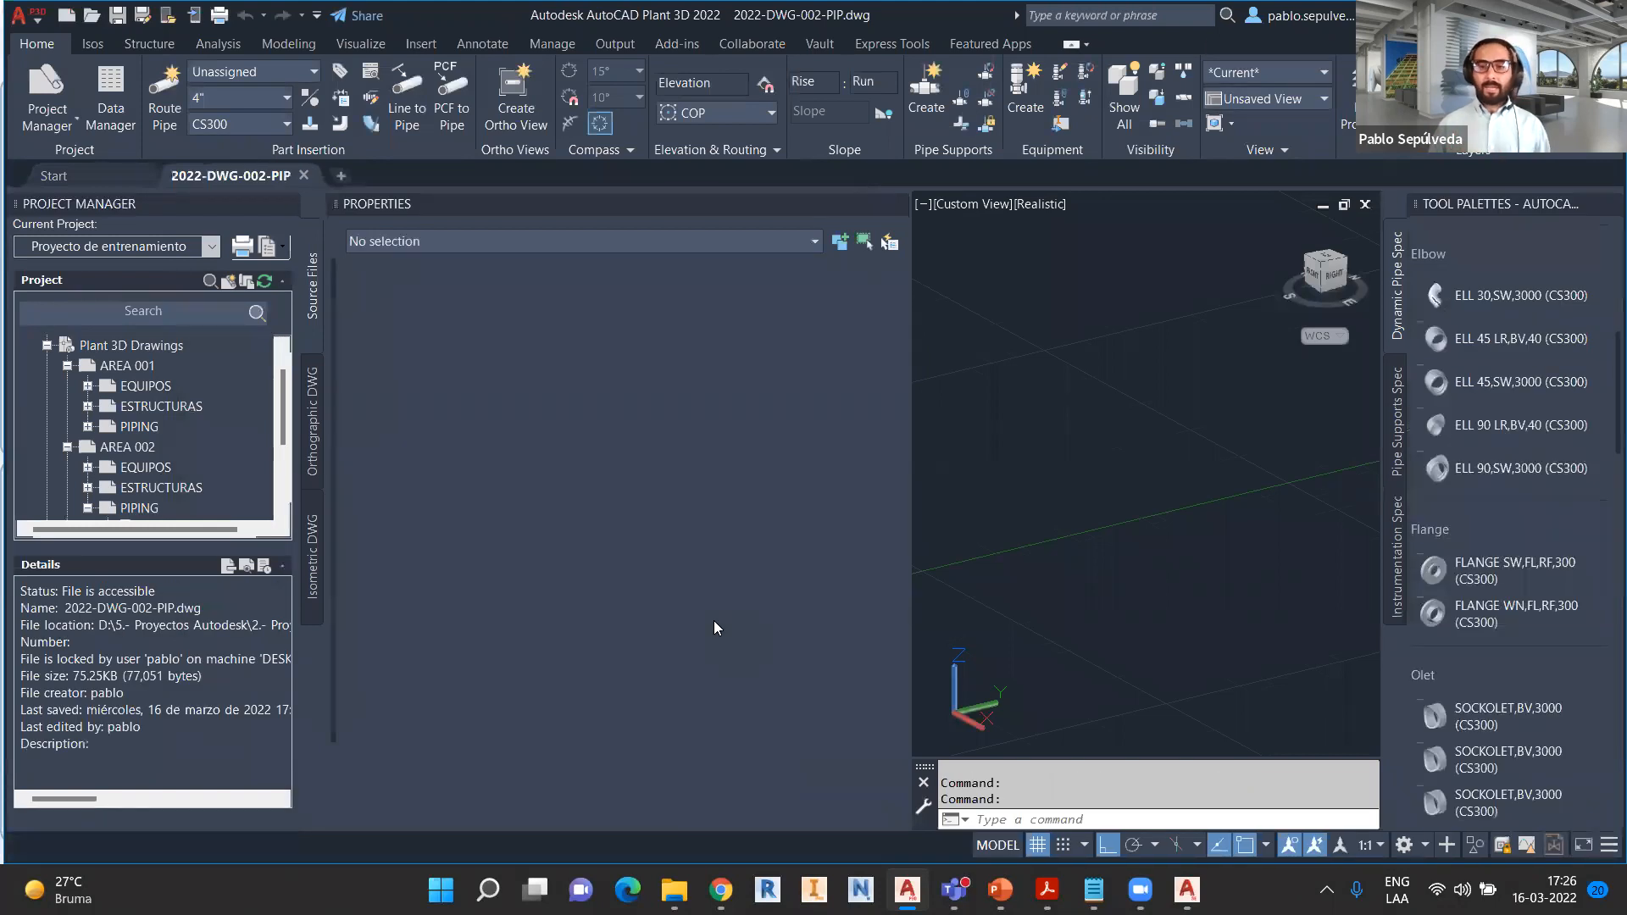
click(897, 204)
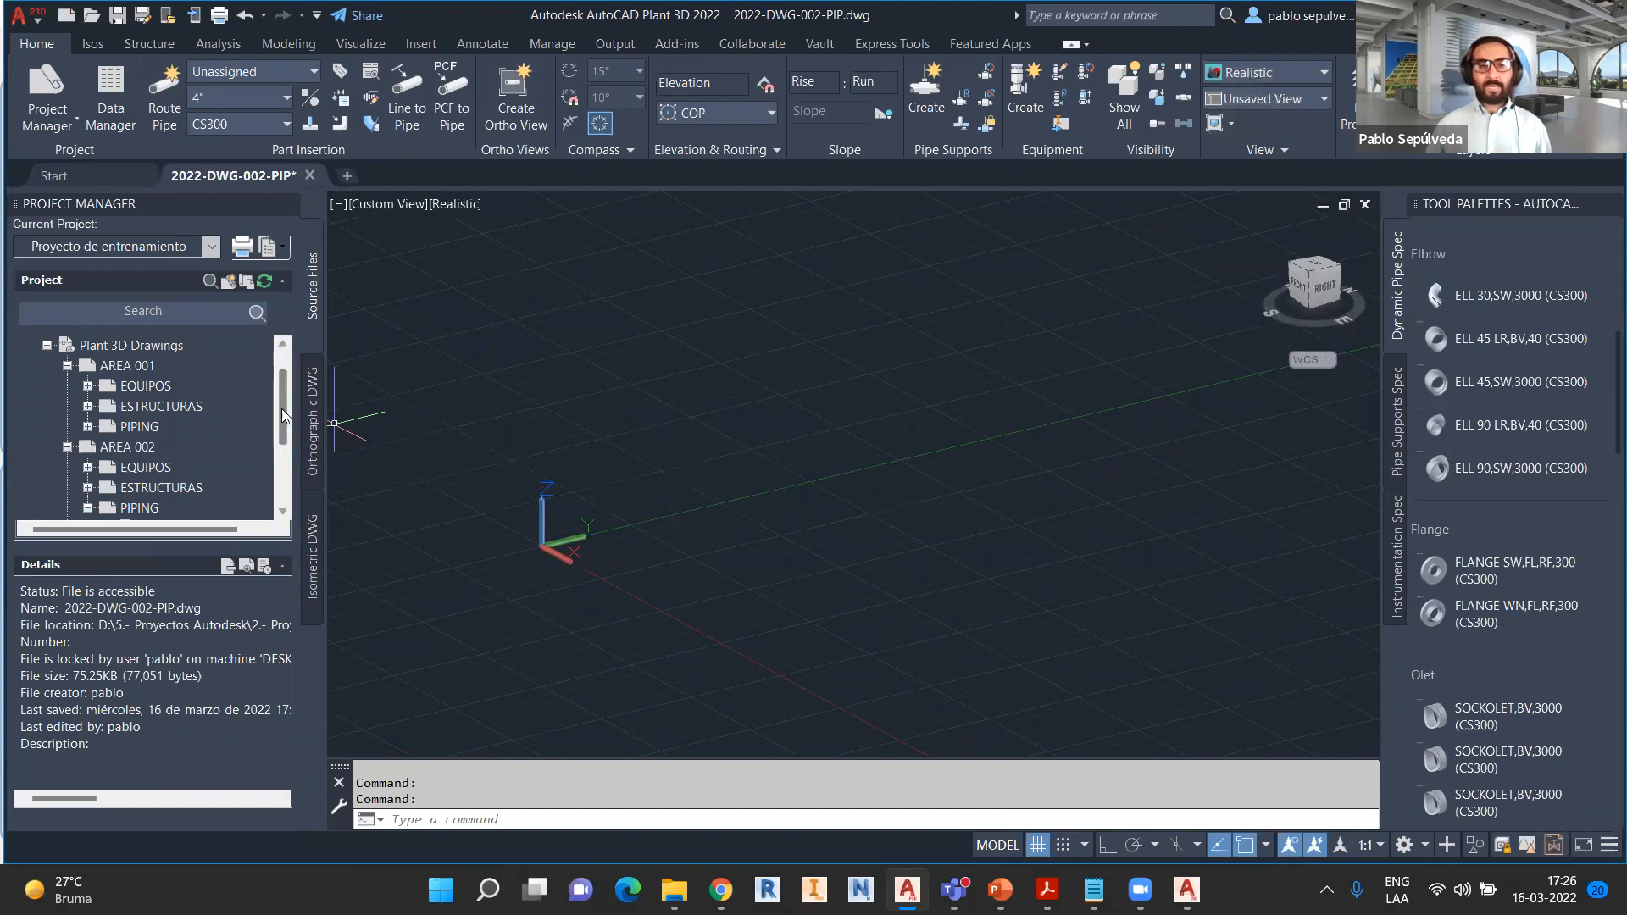
- Copy the A4 spec file from the Cpak EJEMPLO folder into the project's pipe specs
scroll(280, 487, down, 3)
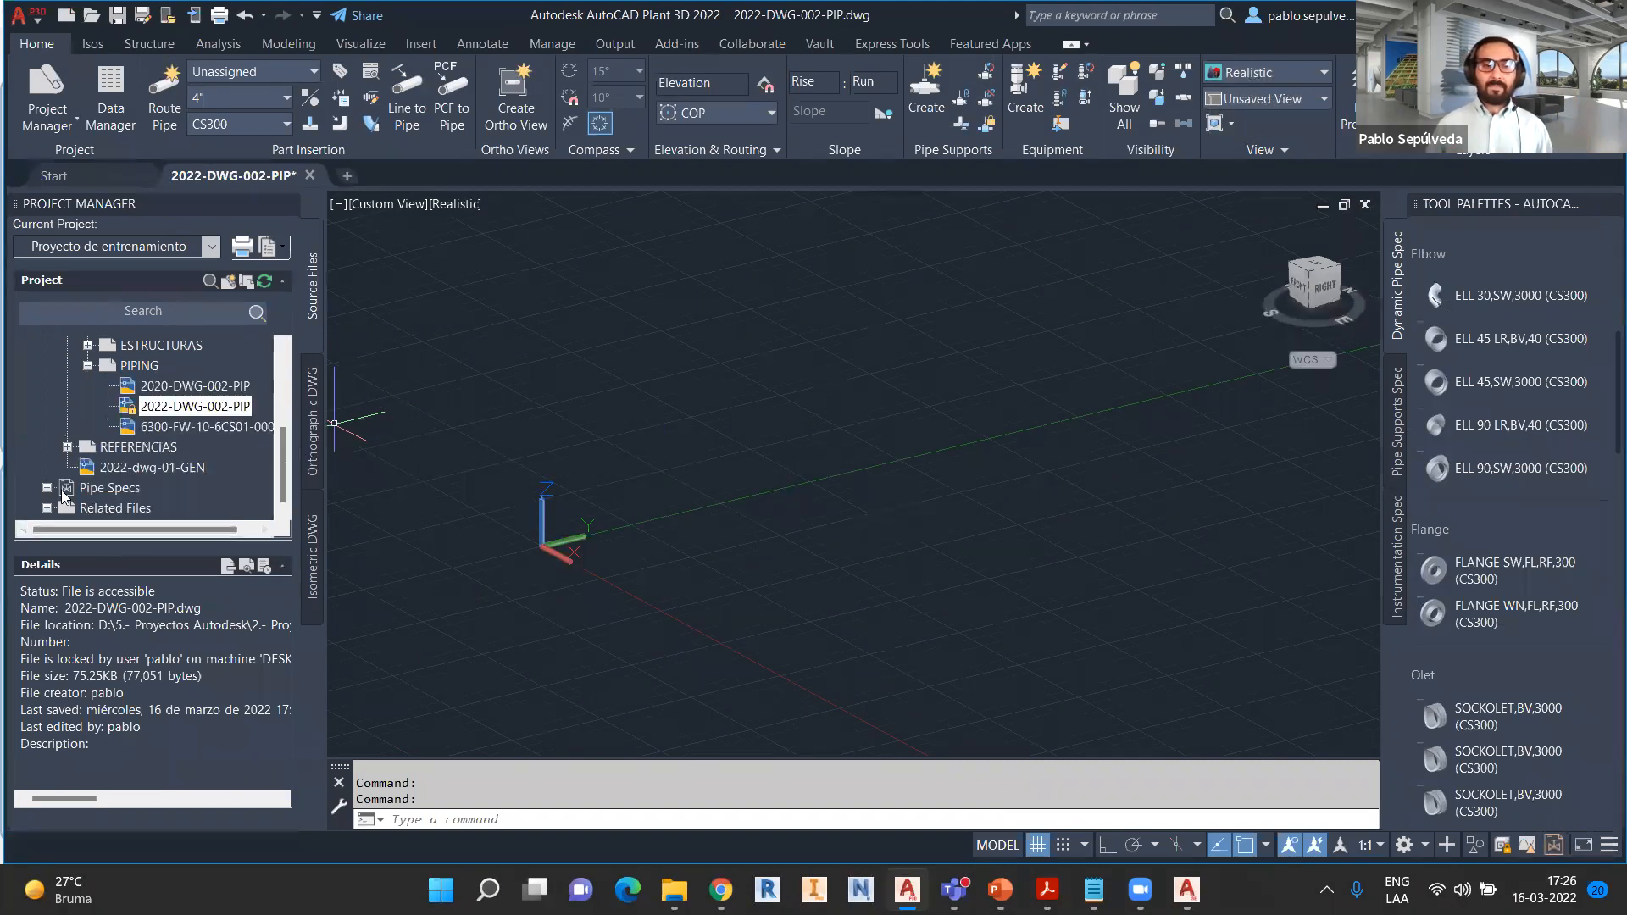
click(78, 489)
right_click(78, 490)
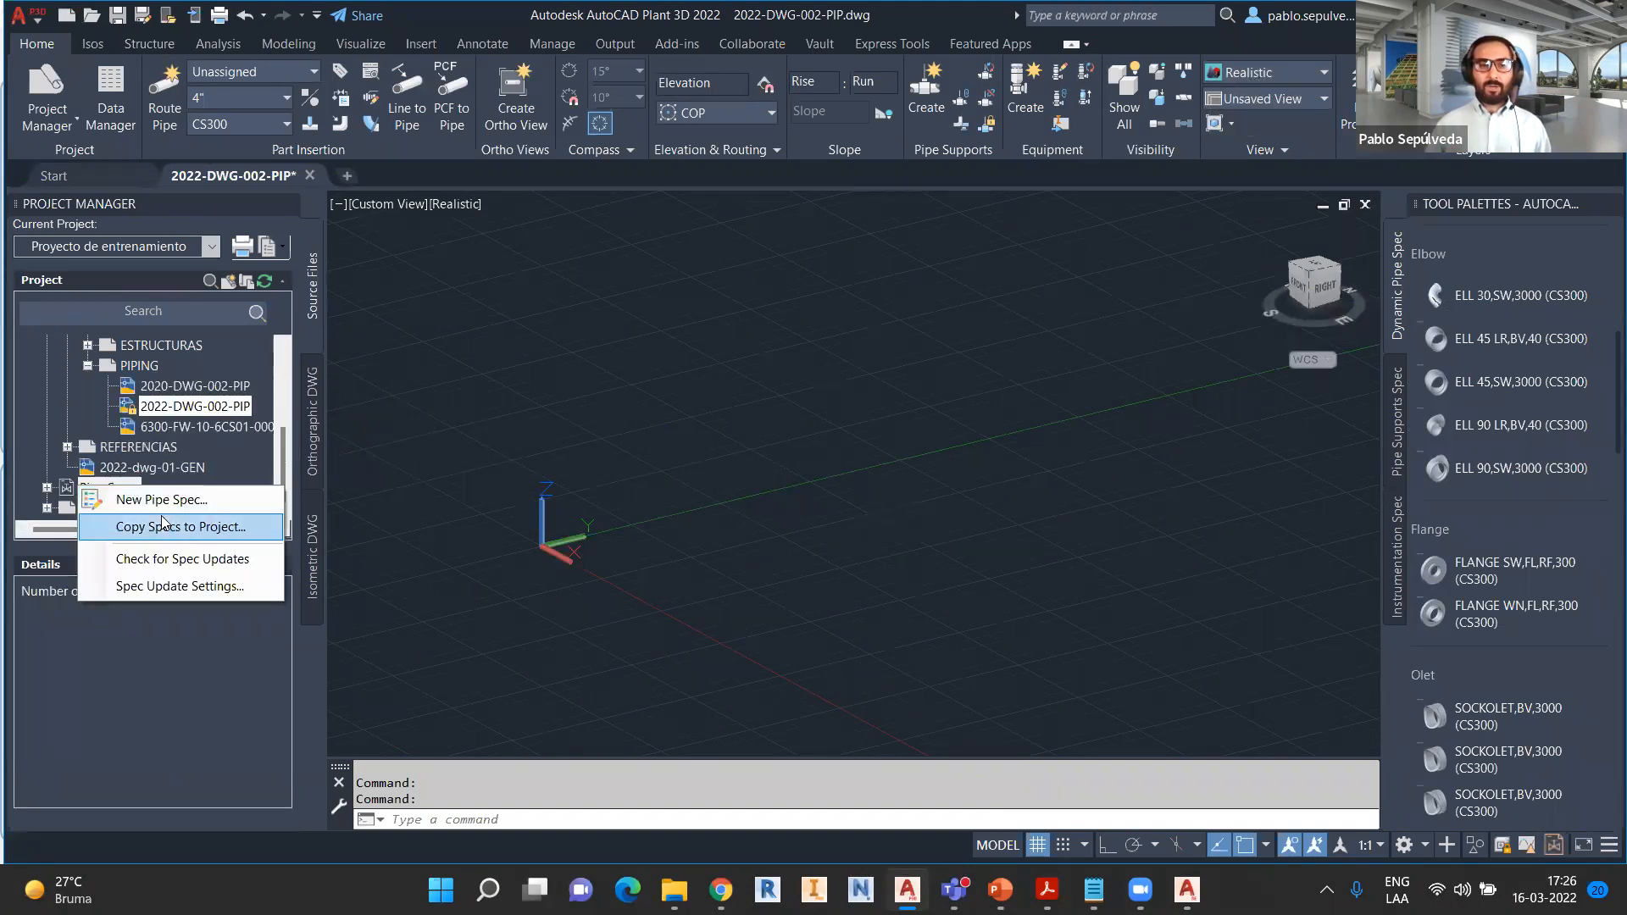
click(163, 528)
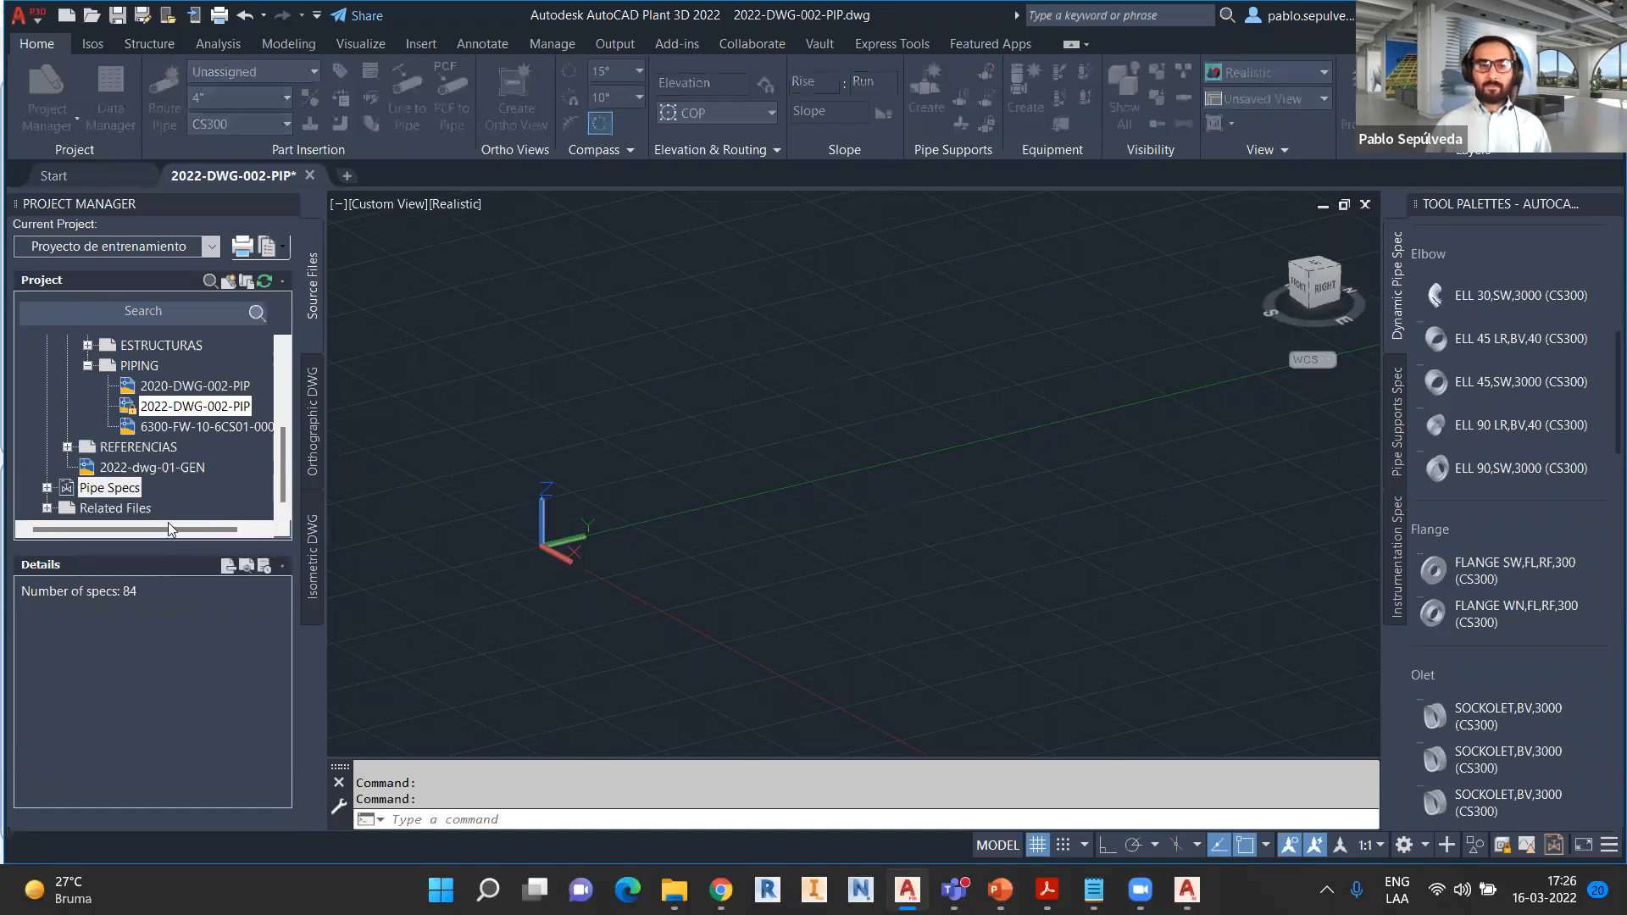
click(1336, 111)
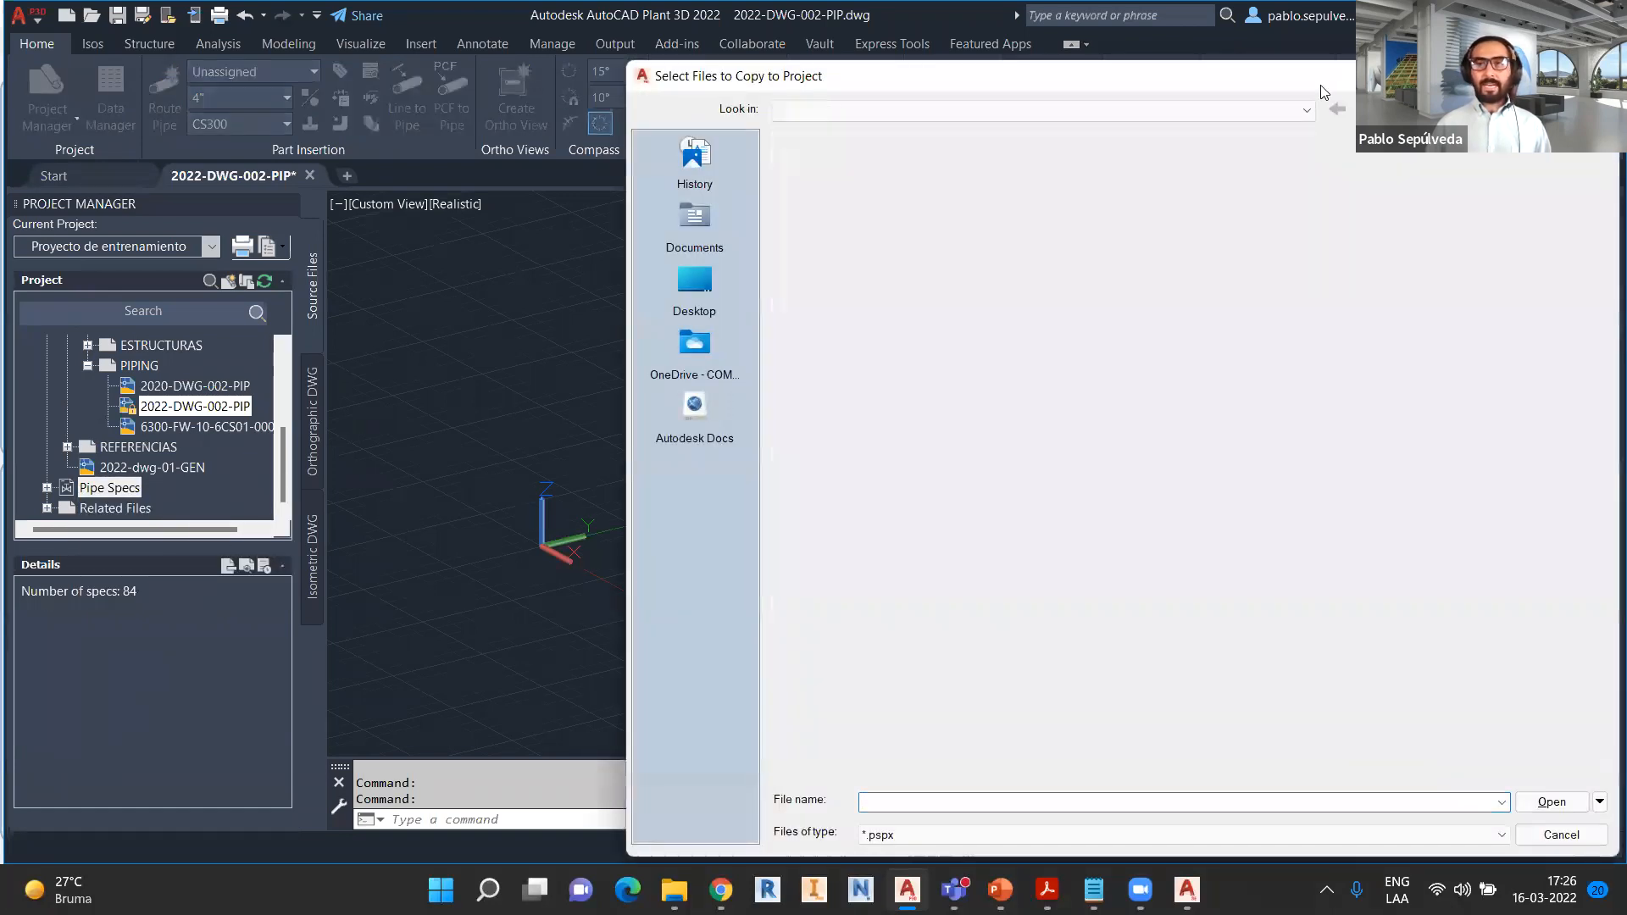
click(1336, 109)
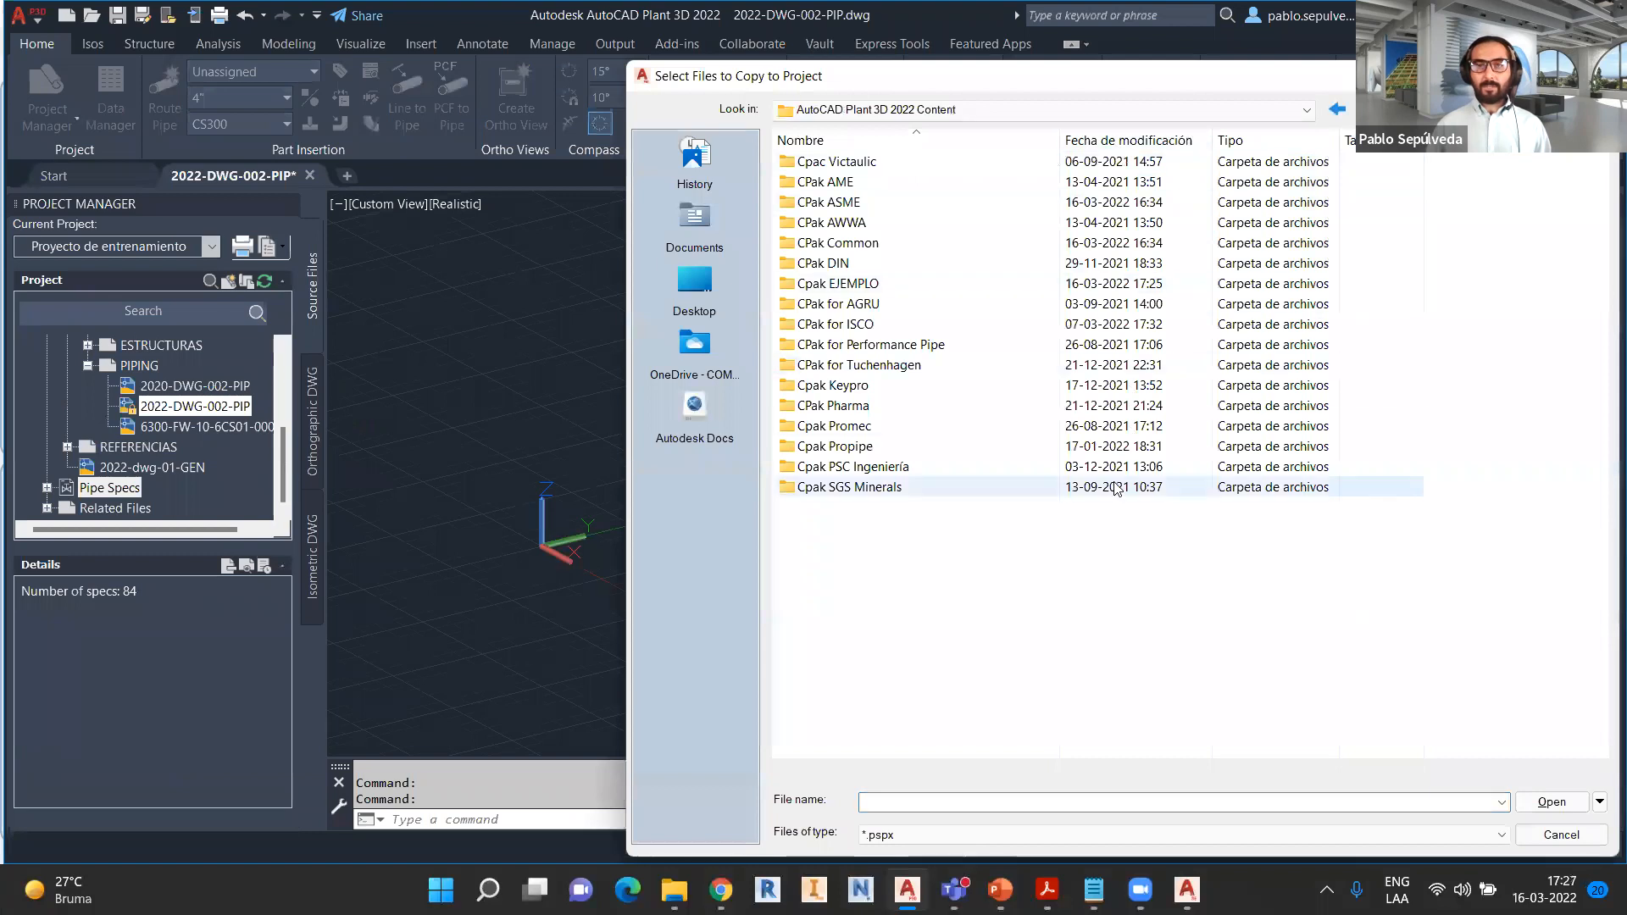
double_click(852, 292)
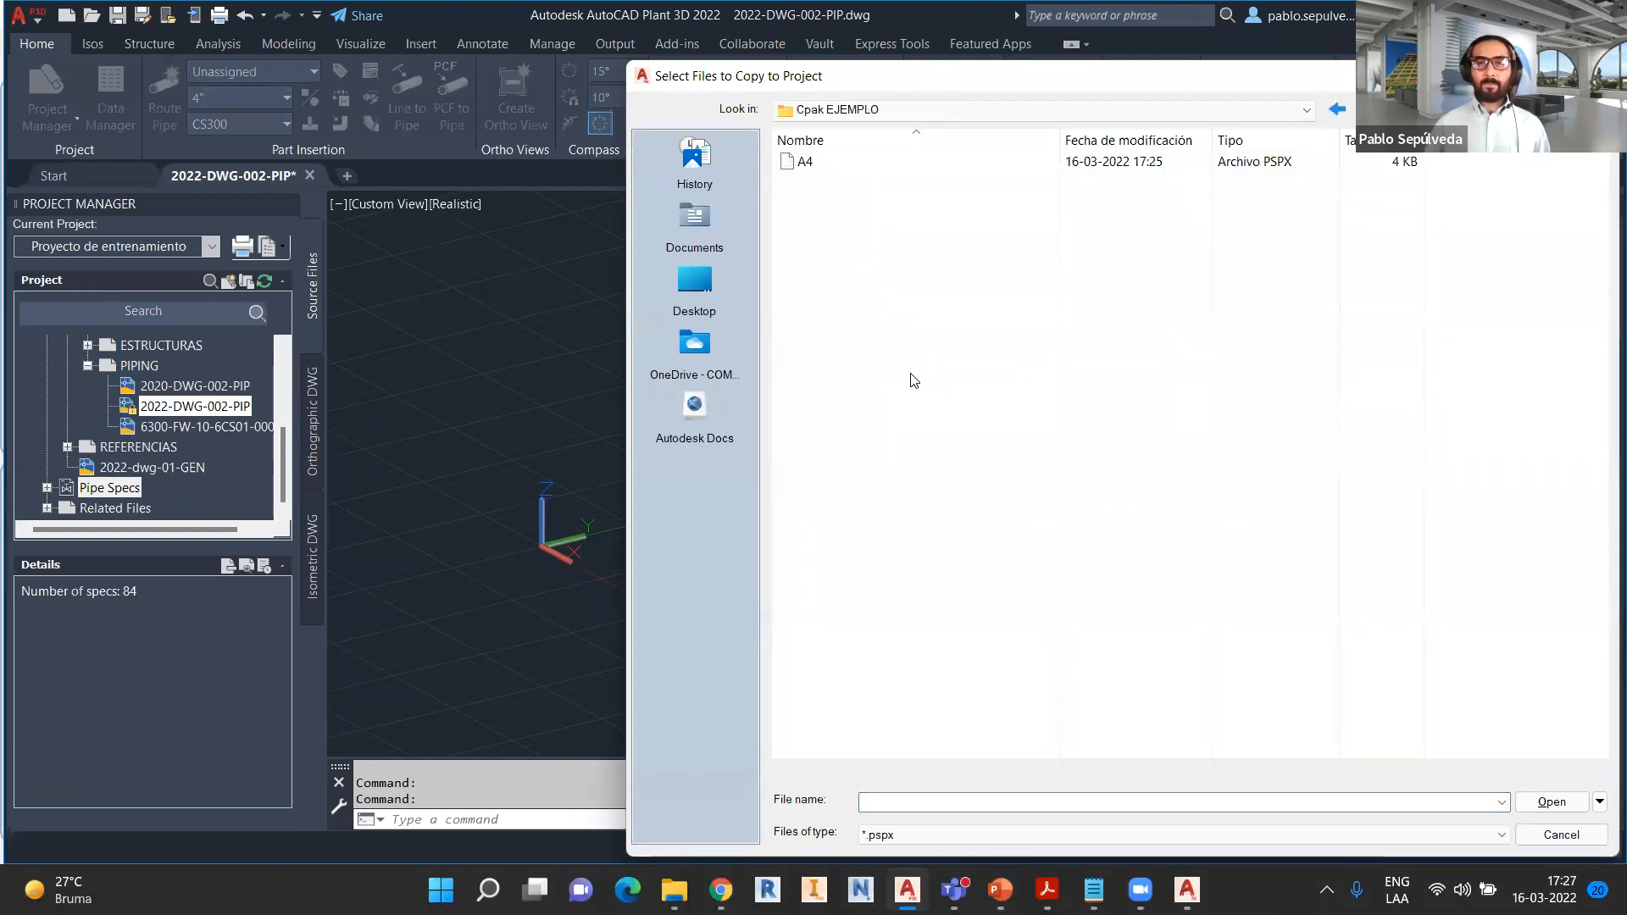
click(793, 167)
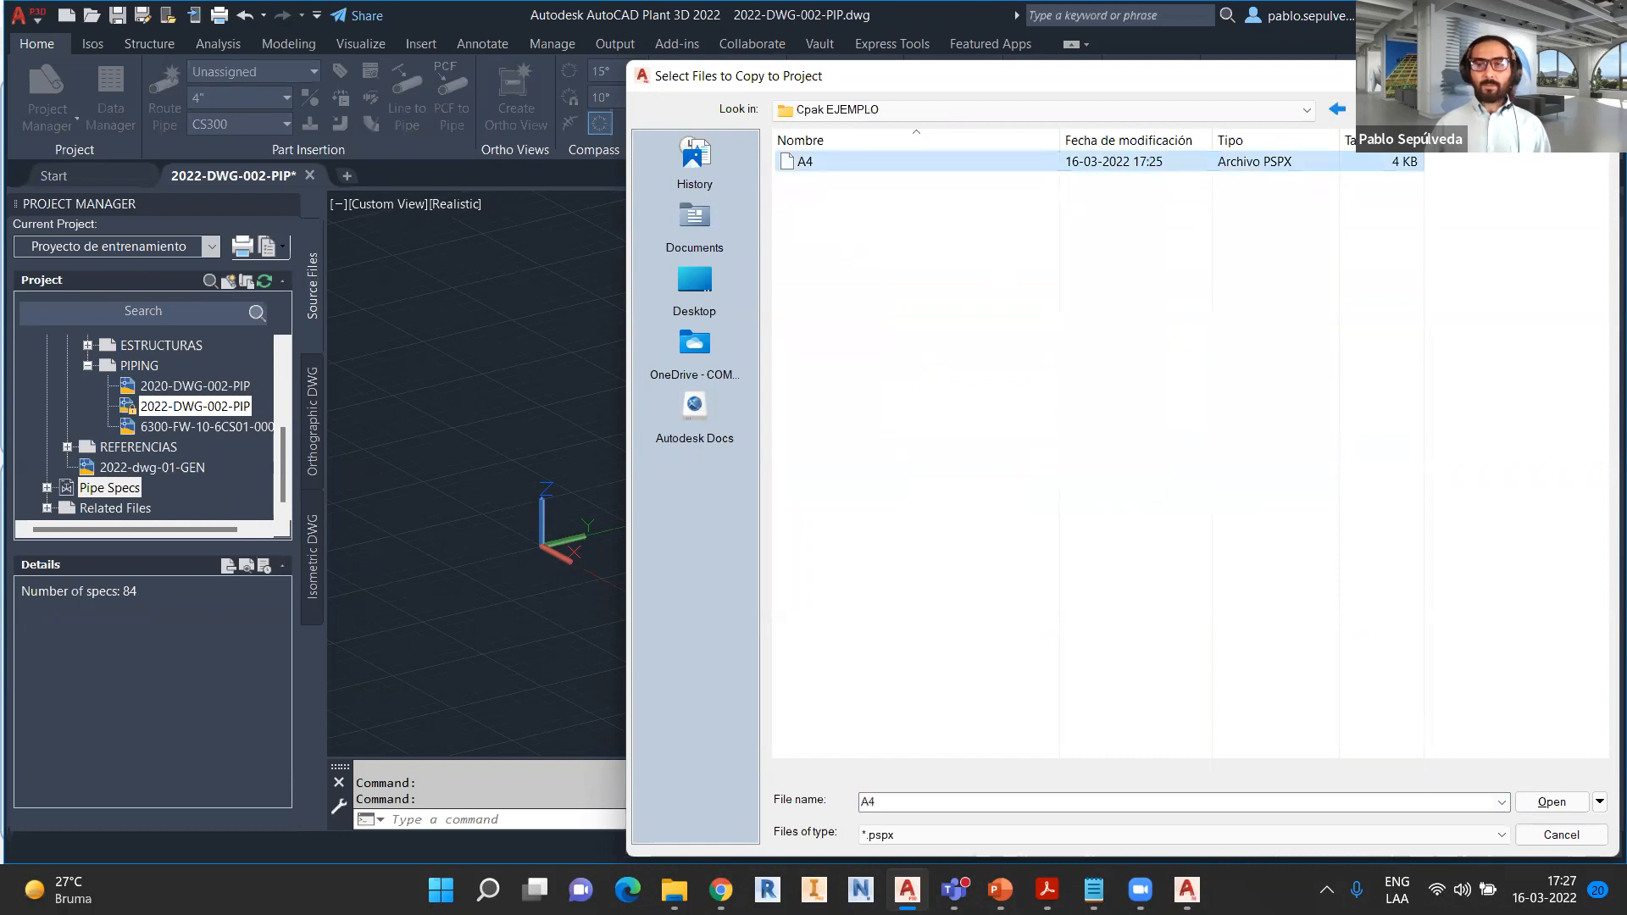
click(1552, 802)
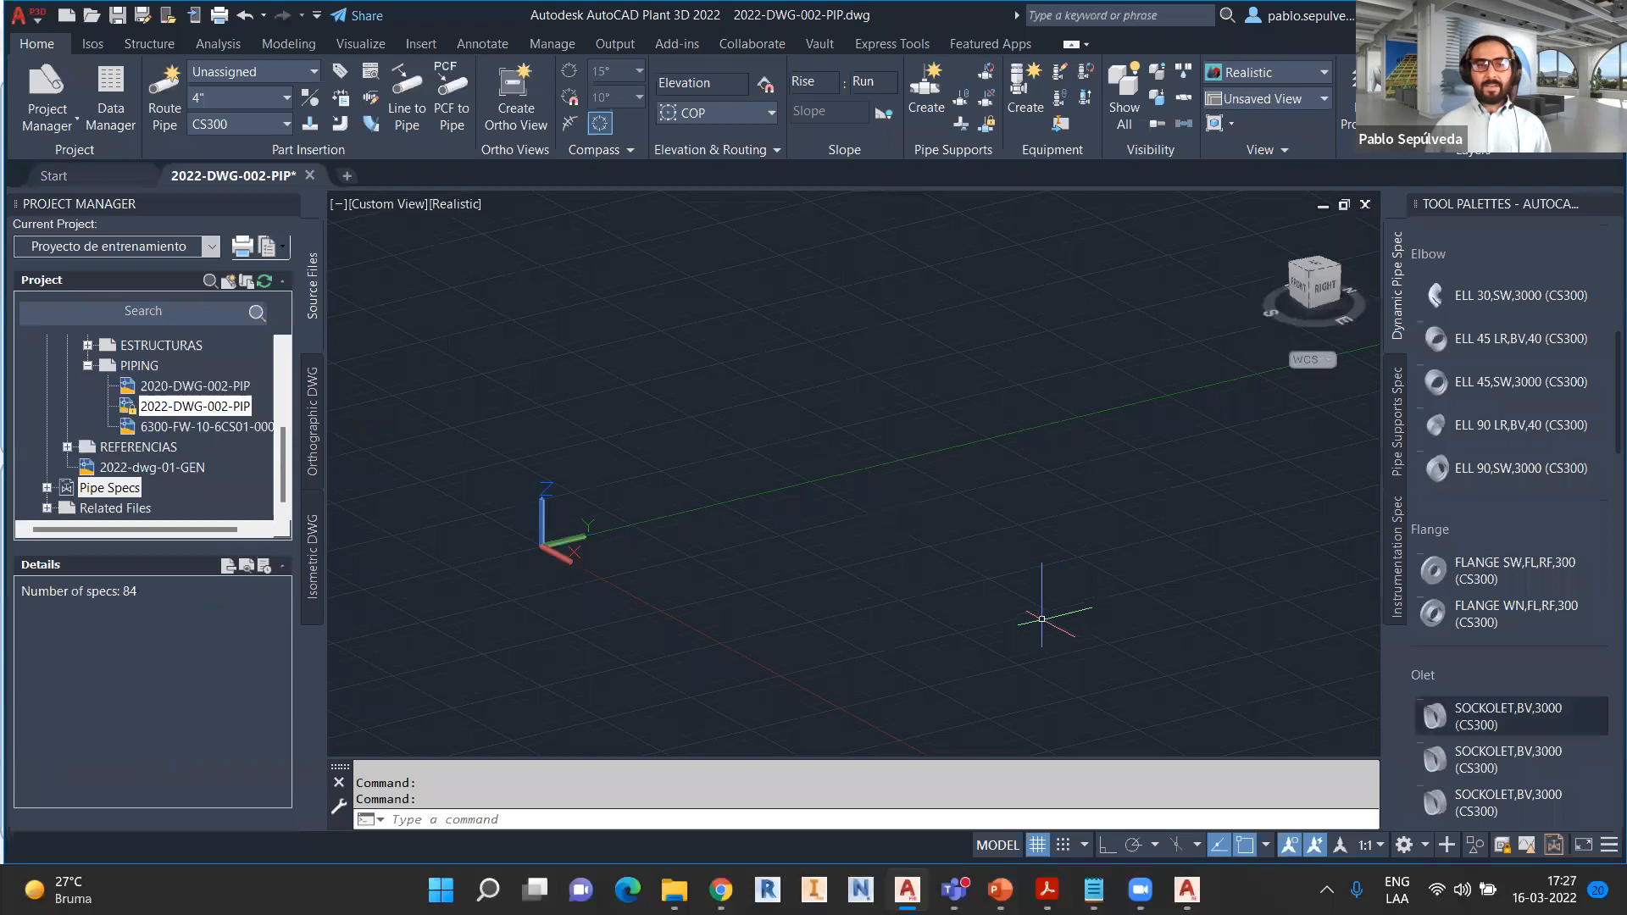
- Set the current pipe spec for part insertion to A4
click(285, 128)
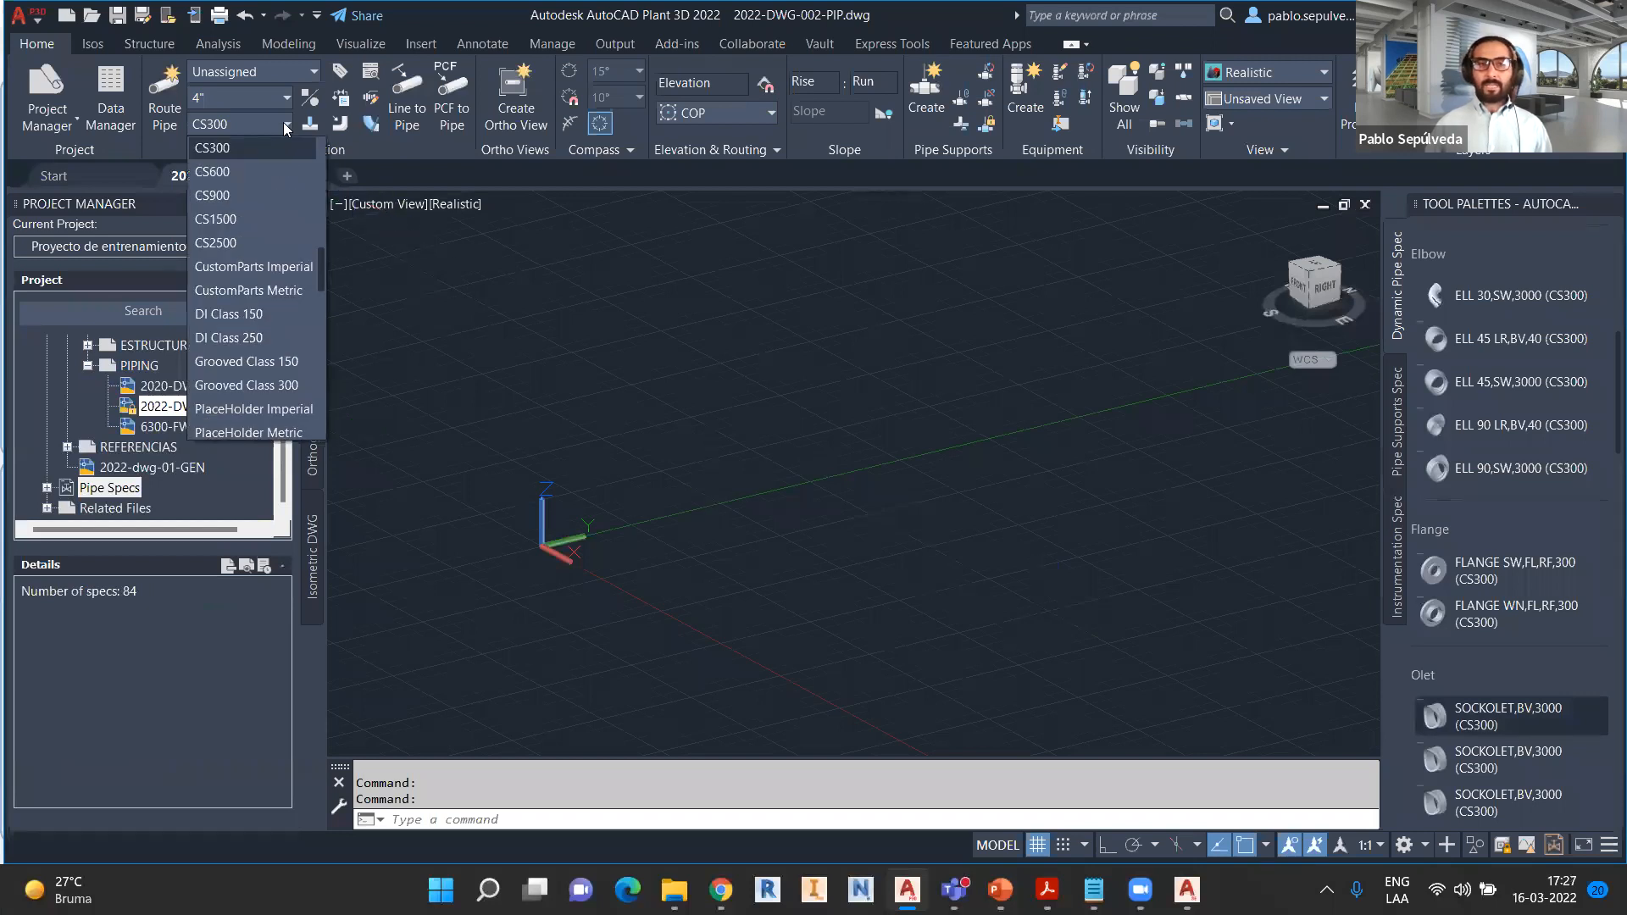
scroll(270, 381, down, 3)
scroll(271, 382, up, 5)
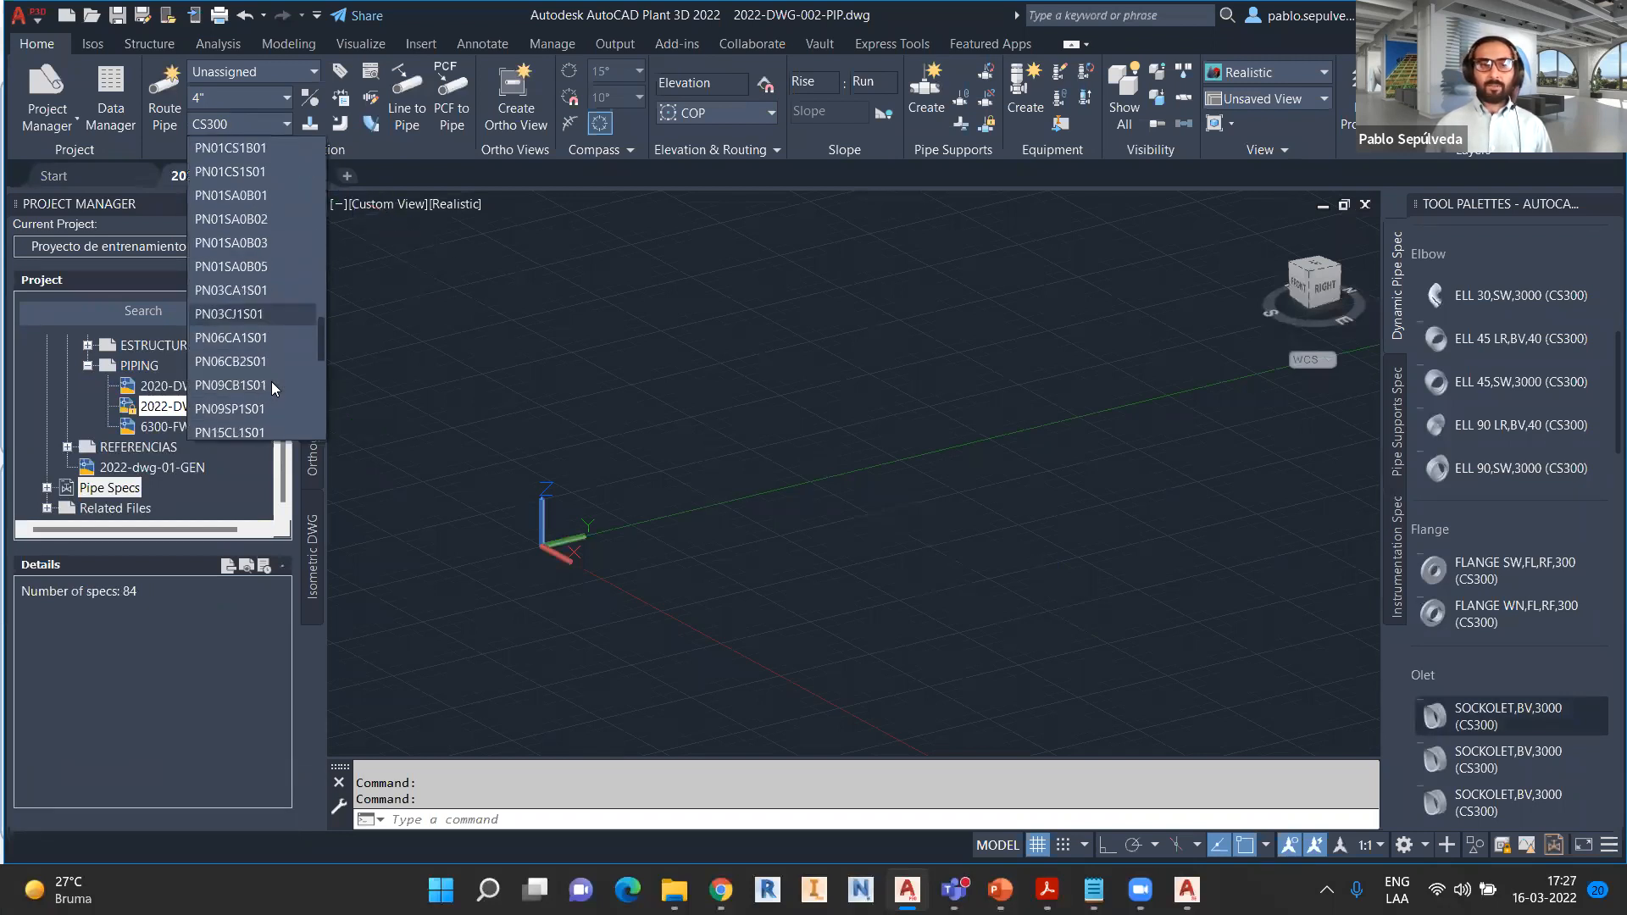
scroll(244, 290, down, 1)
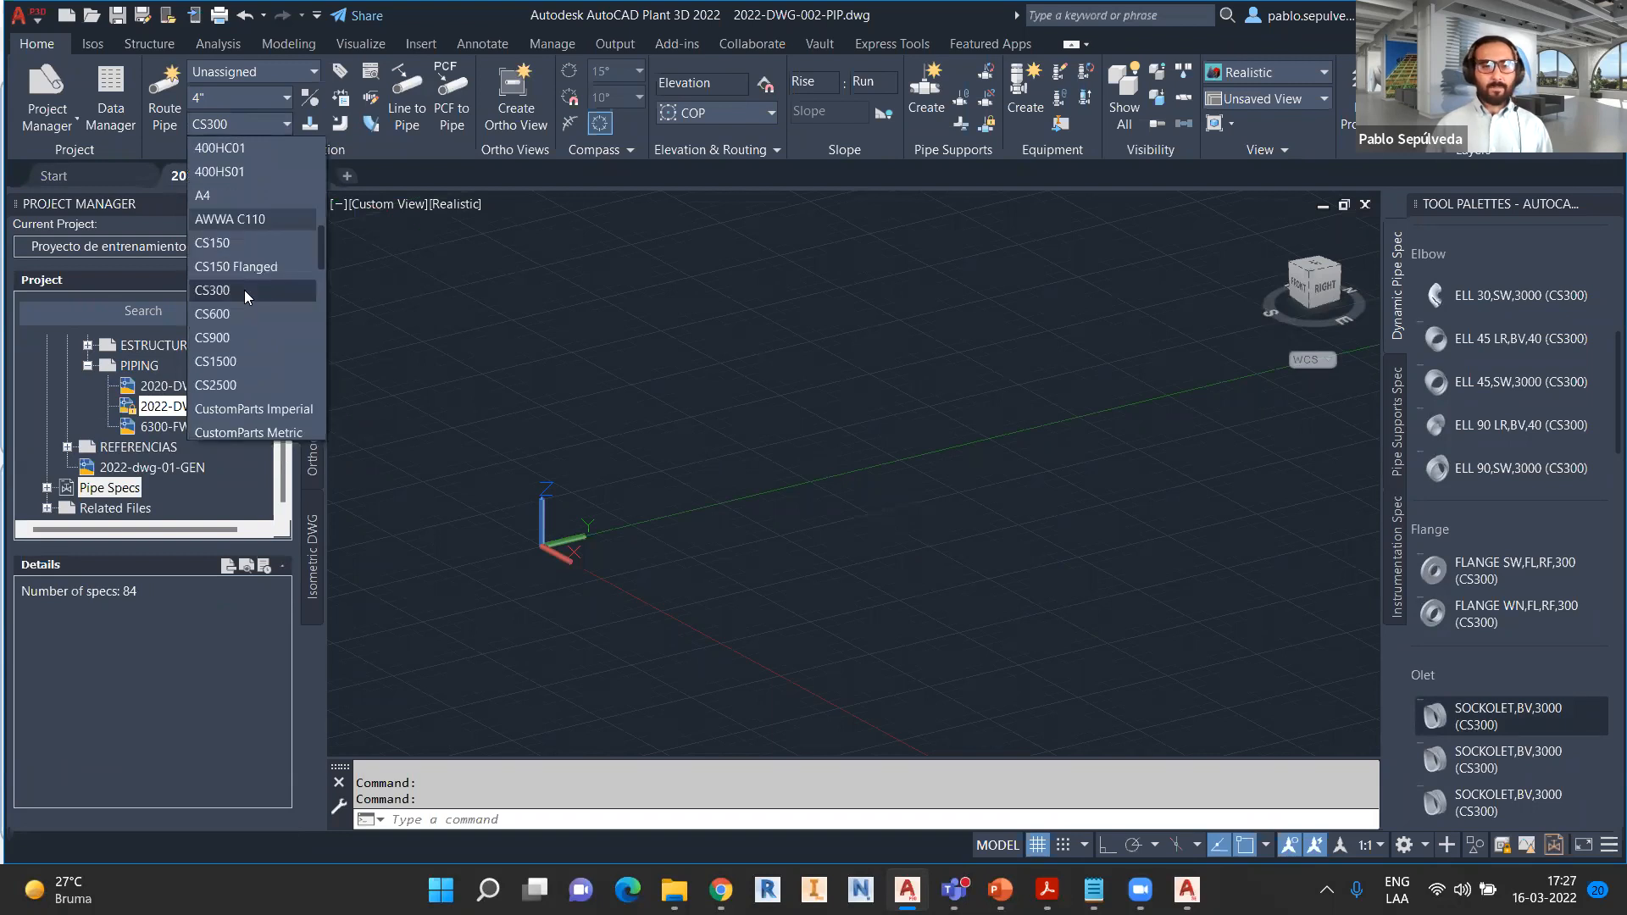
click(226, 270)
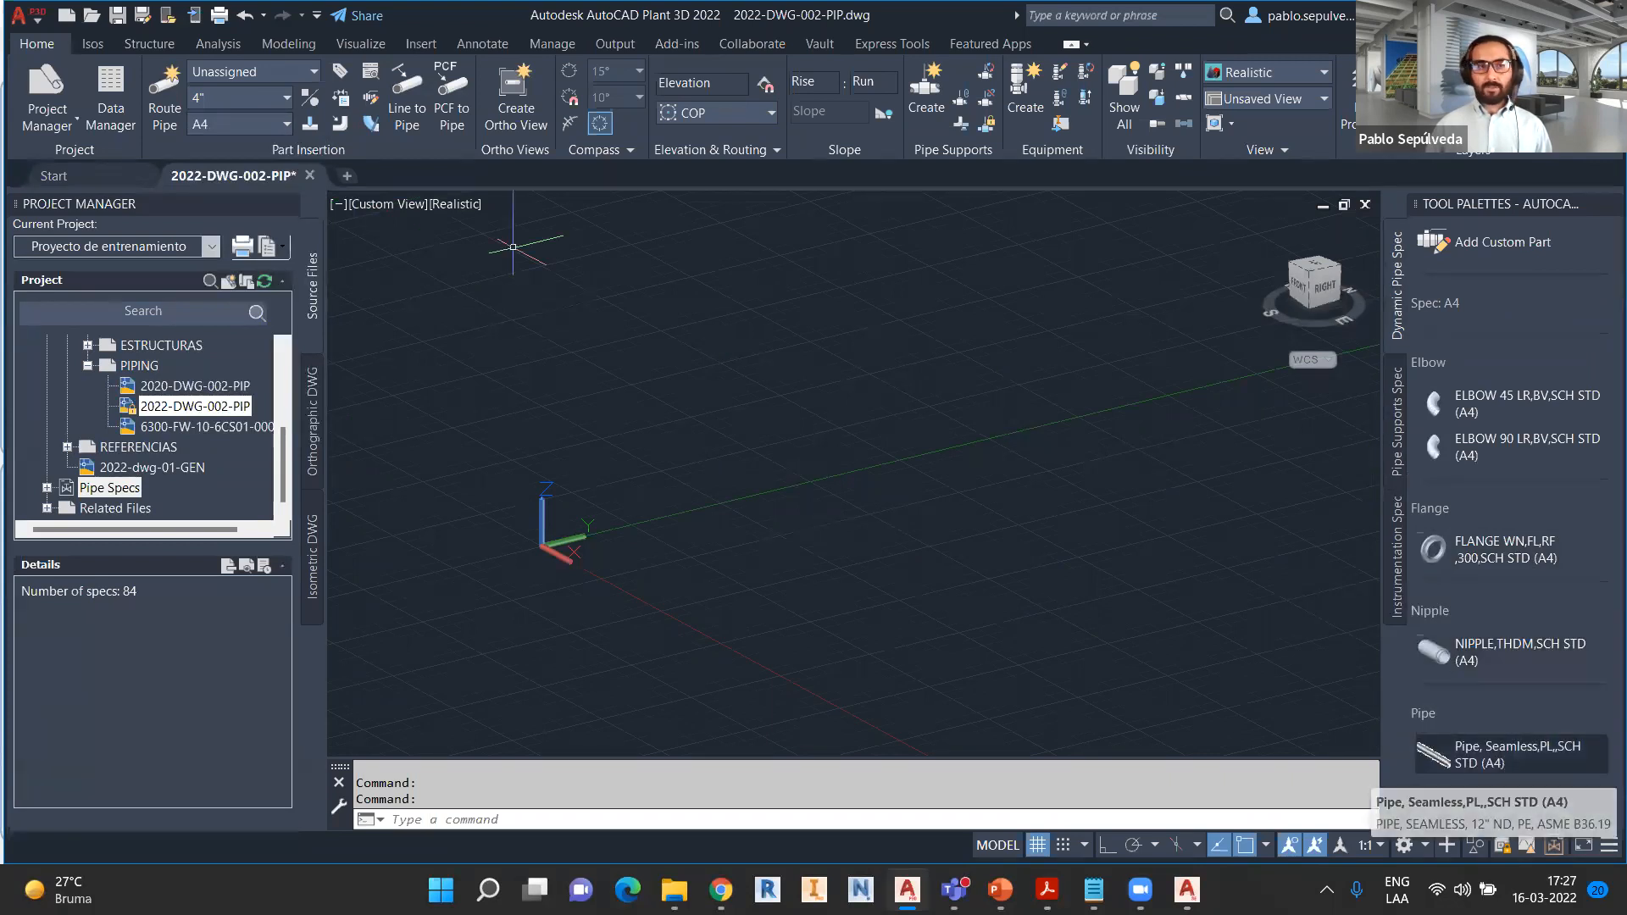
- Route a 4" pipe run in the A4 spec with ortho on, using three straight segments joined by two 90° elbows
click(165, 106)
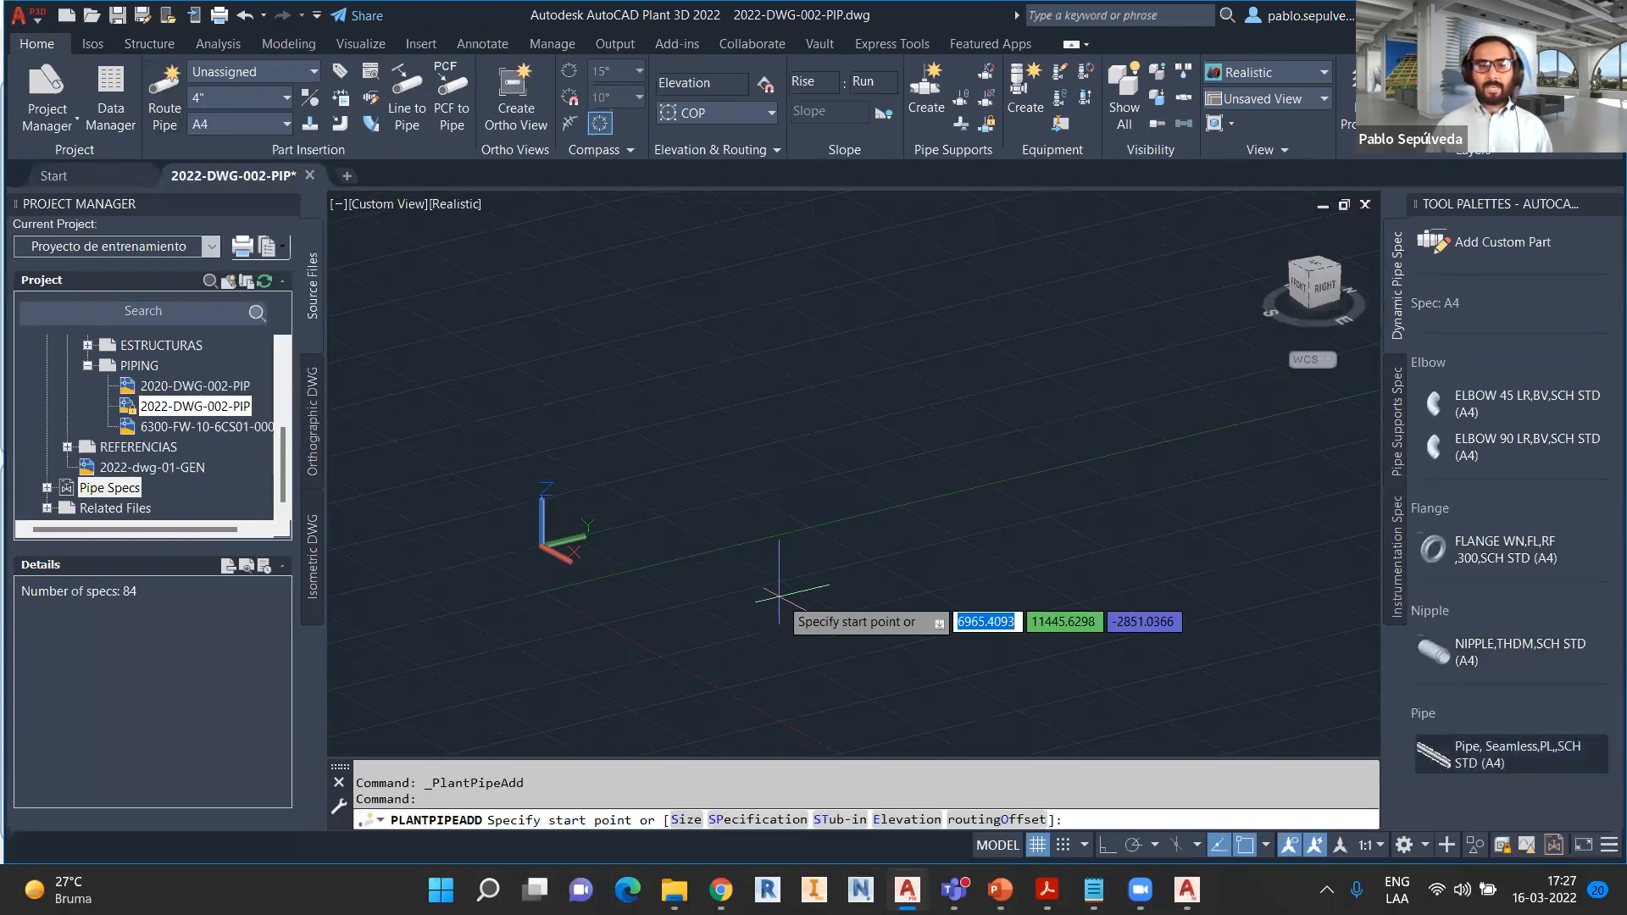
click(714, 633)
scroll(865, 599, up, 2)
middle_drag(597, 600, 740, 459)
scroll(637, 497, up, 2)
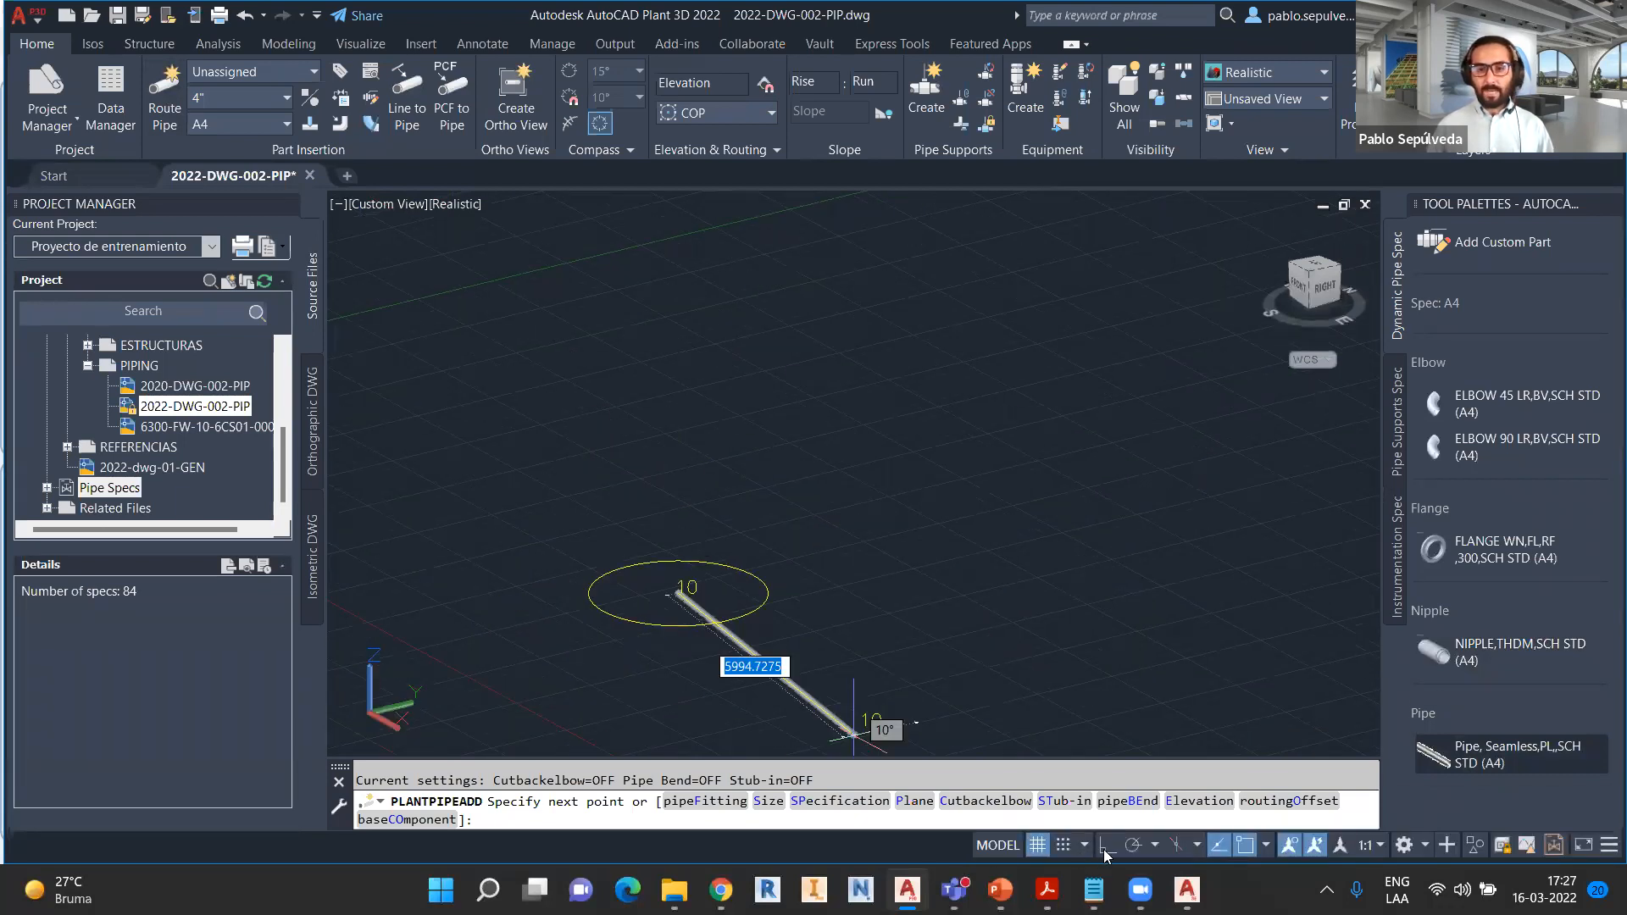
key(F8)
scroll(811, 570, up, 4)
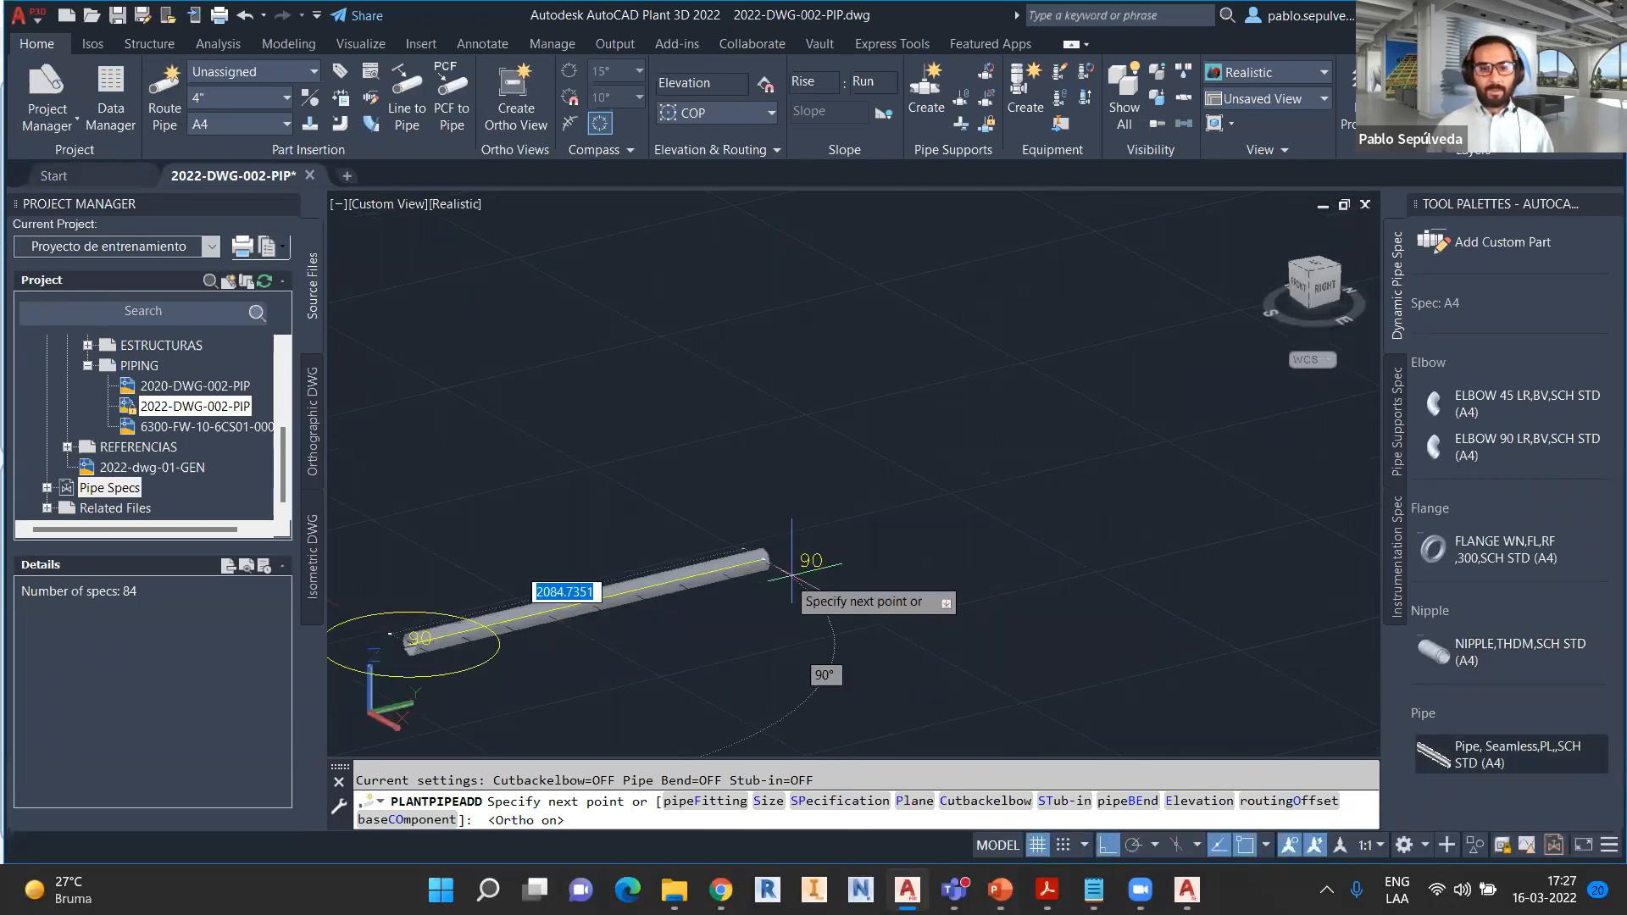
click(740, 571)
middle_drag(836, 643, 902, 545)
click(966, 558)
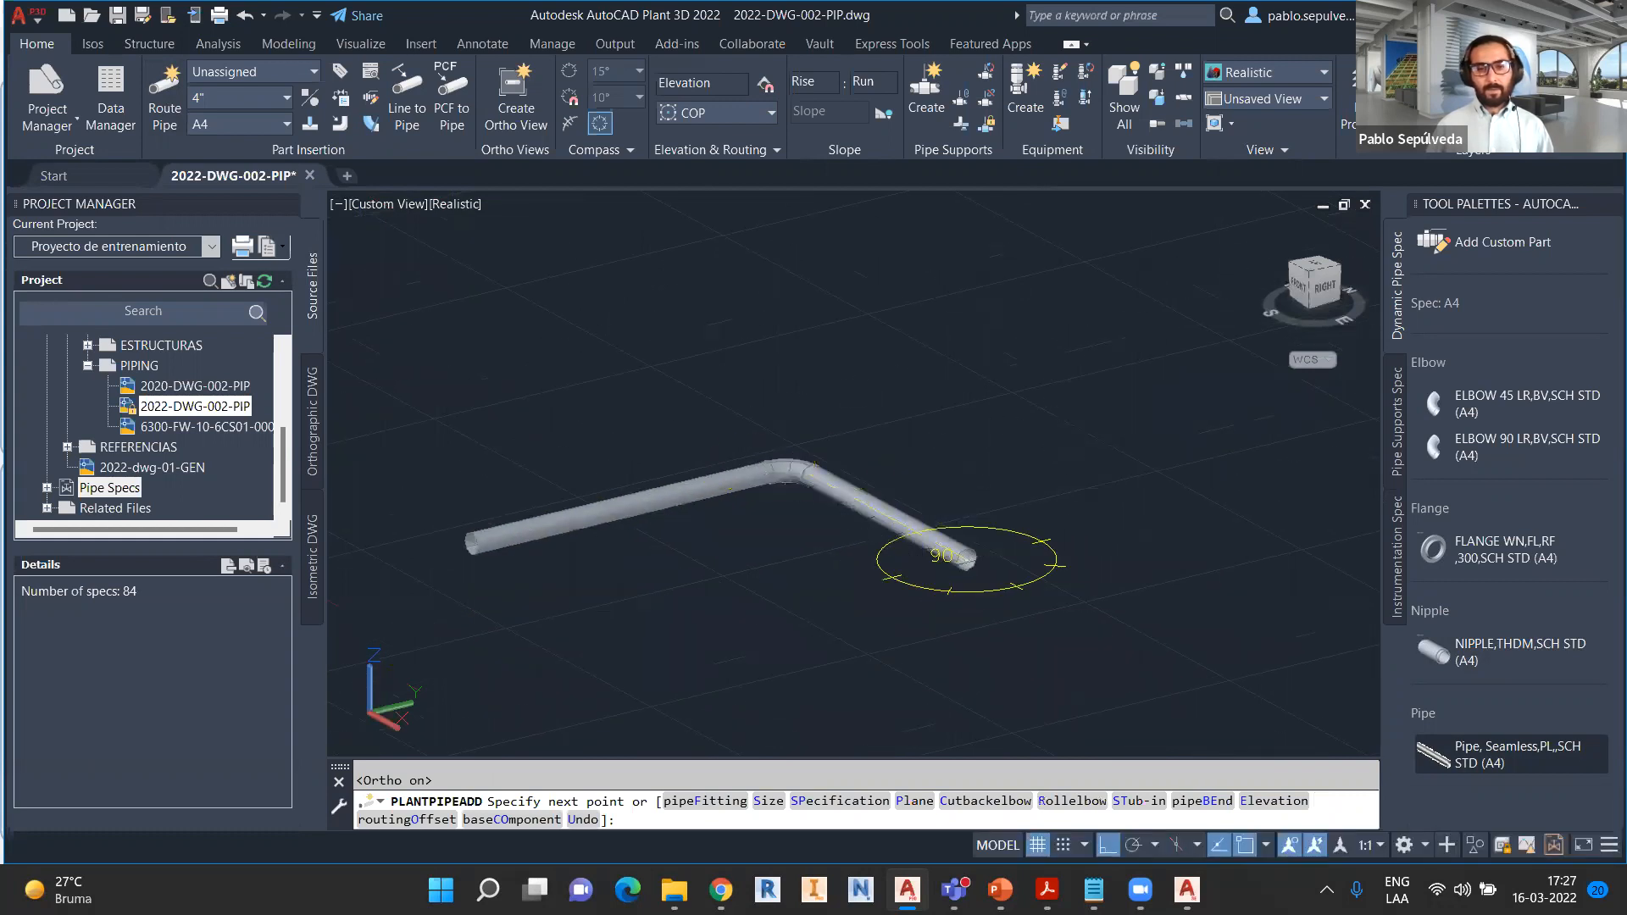
key(Escape)
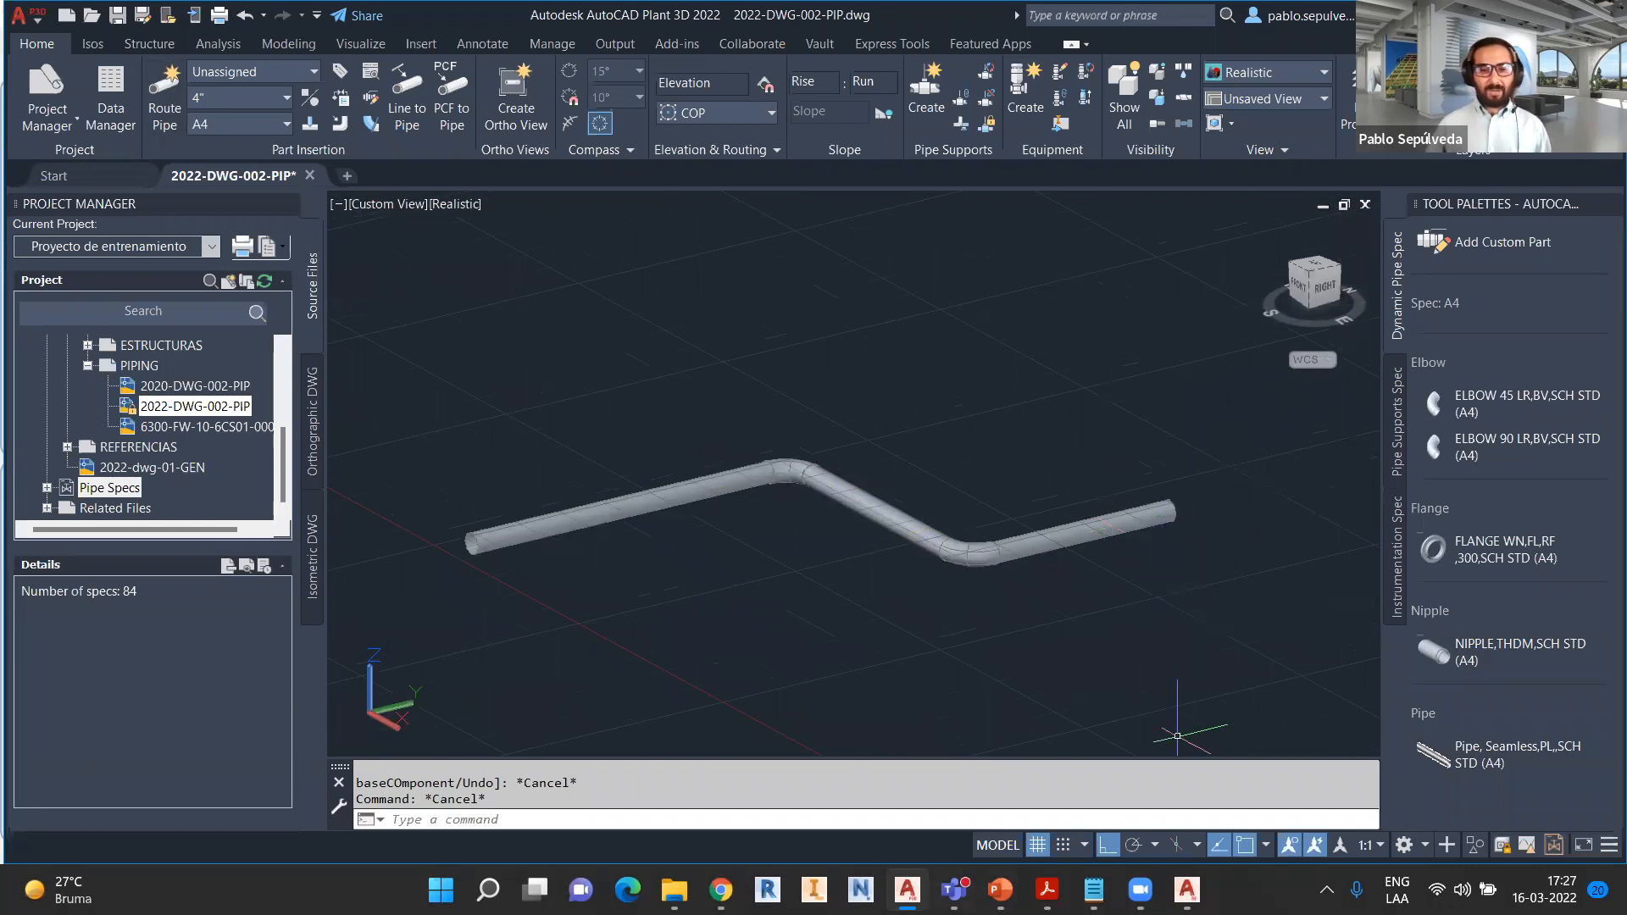
- Switch to File Explorer and examine the ASME catalog files and the CS150 spec file pair in the CPak ASME folder
mouse_move(907, 890)
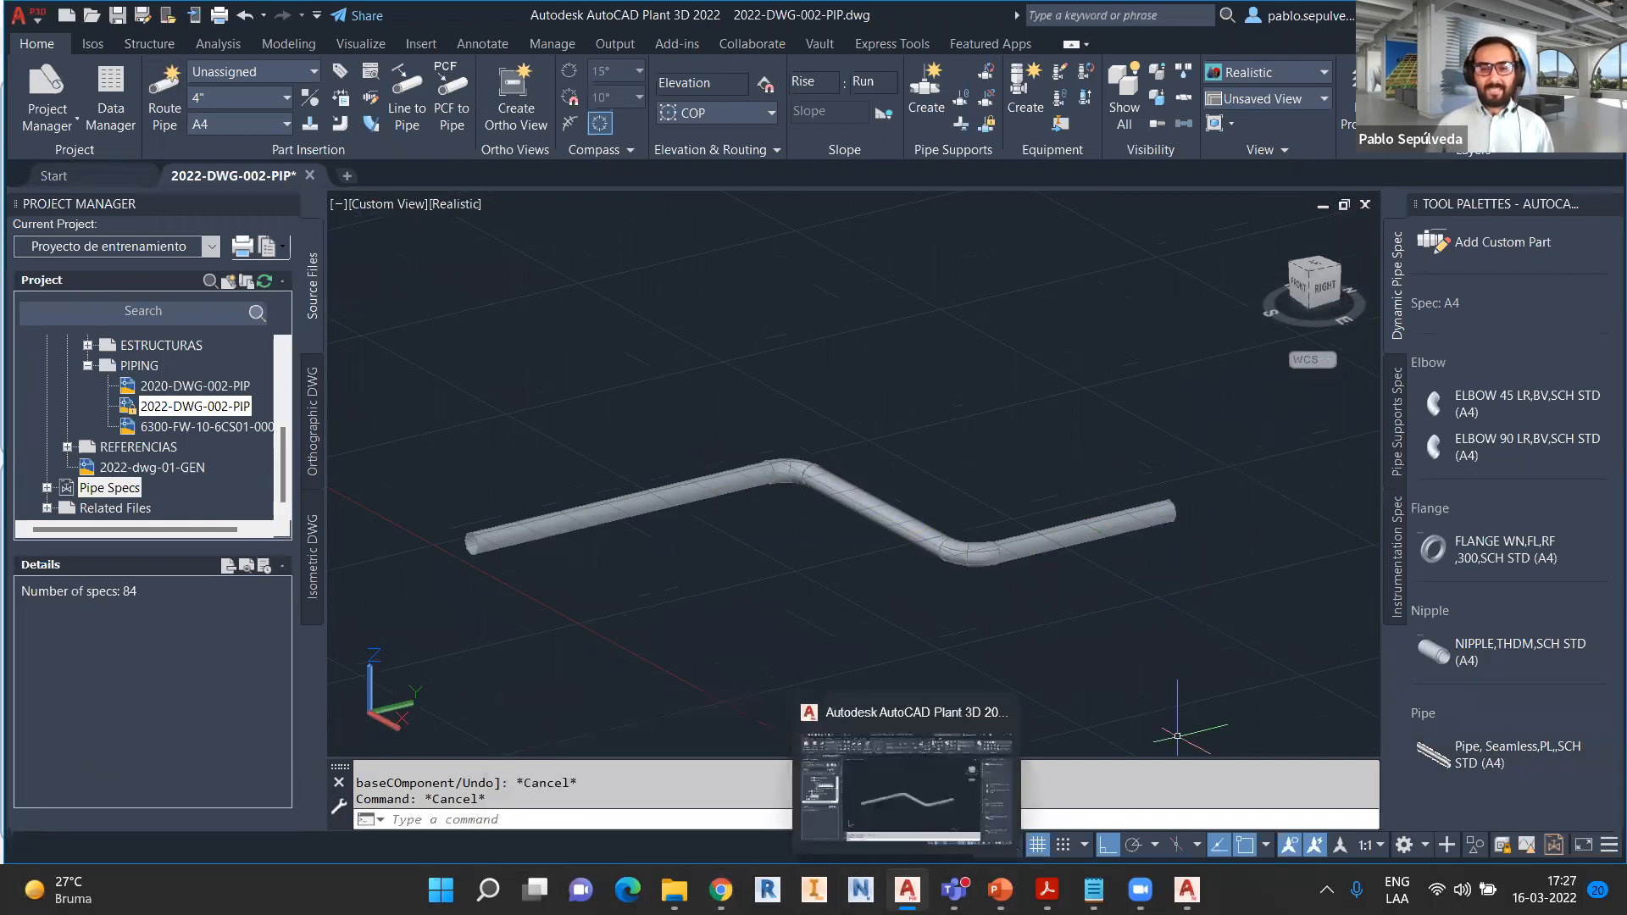
mouse_move(673, 890)
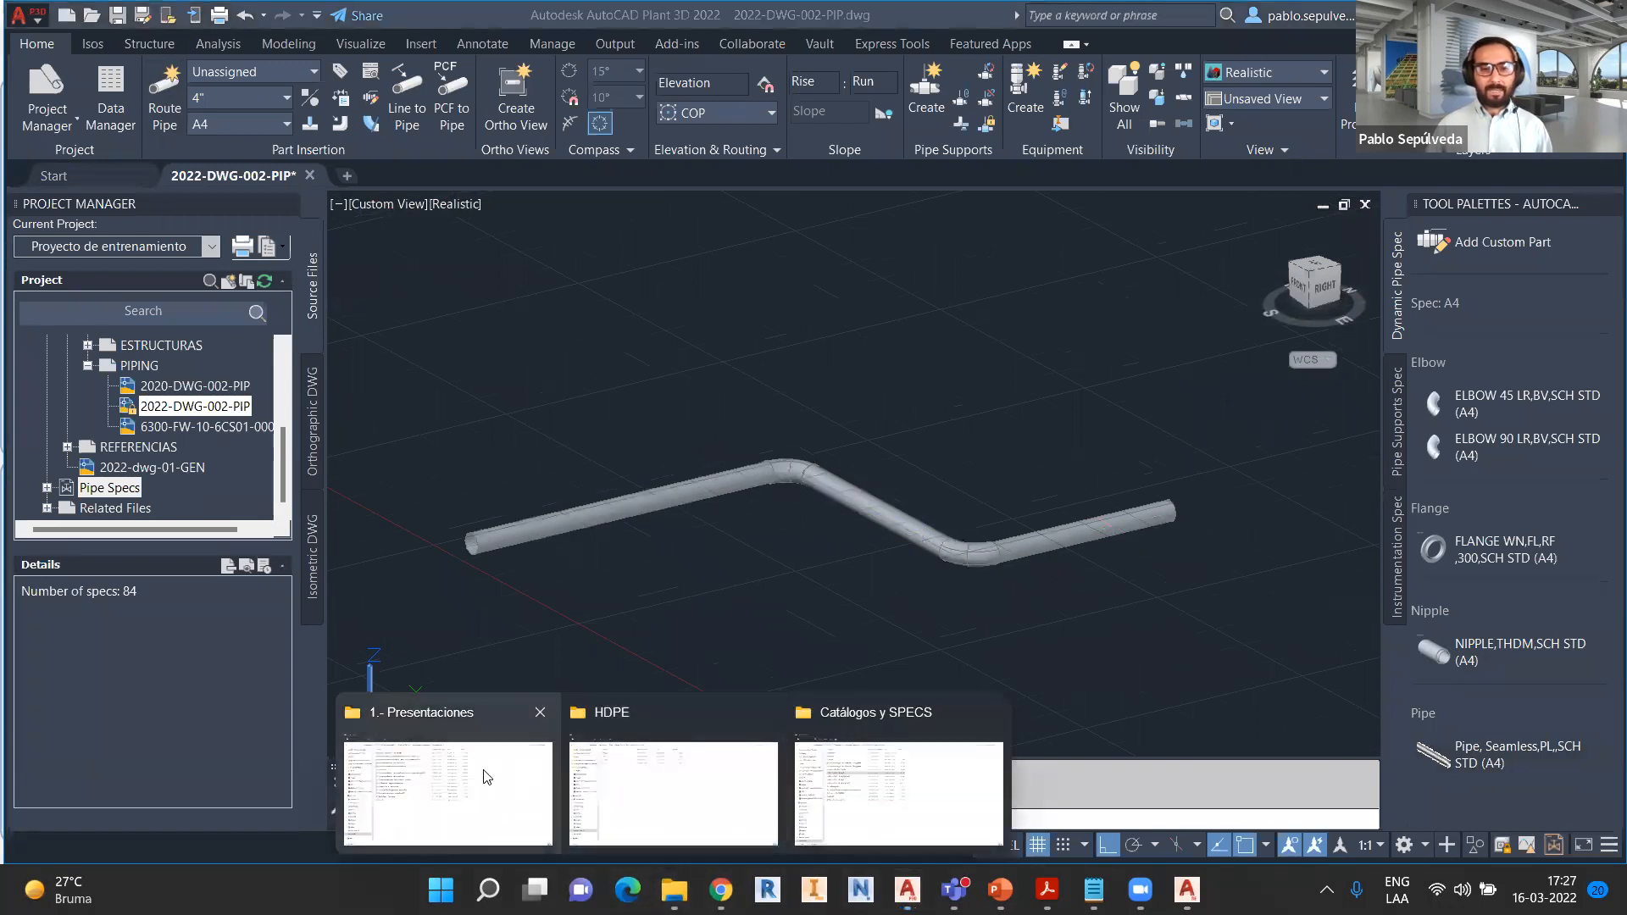
click(682, 778)
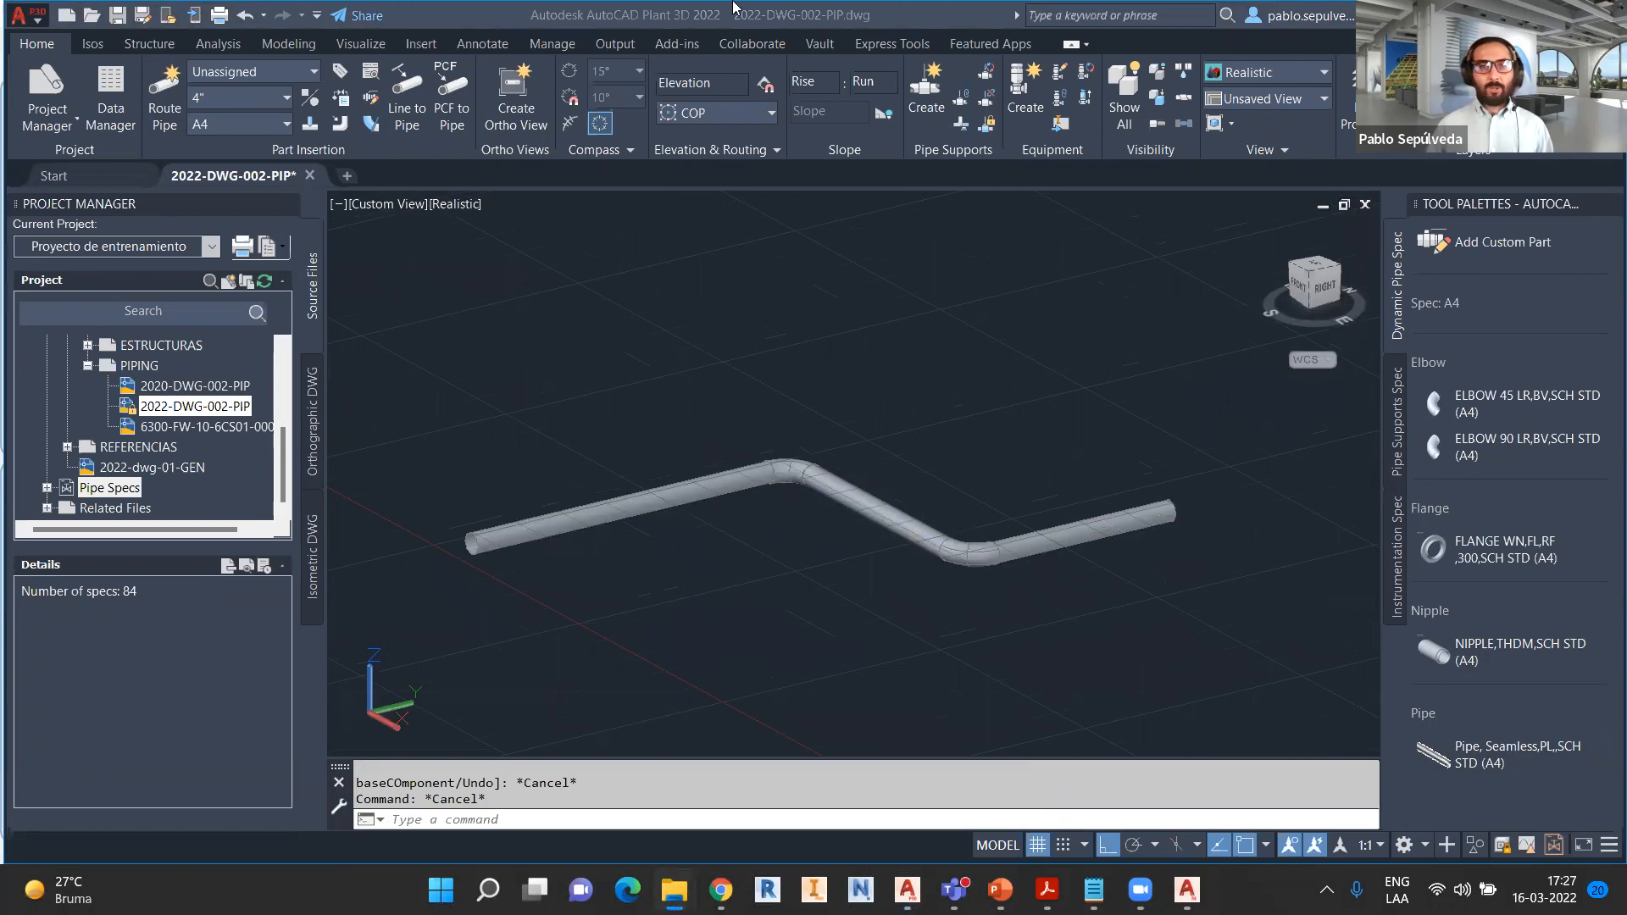
drag(735, 8, 734, 2)
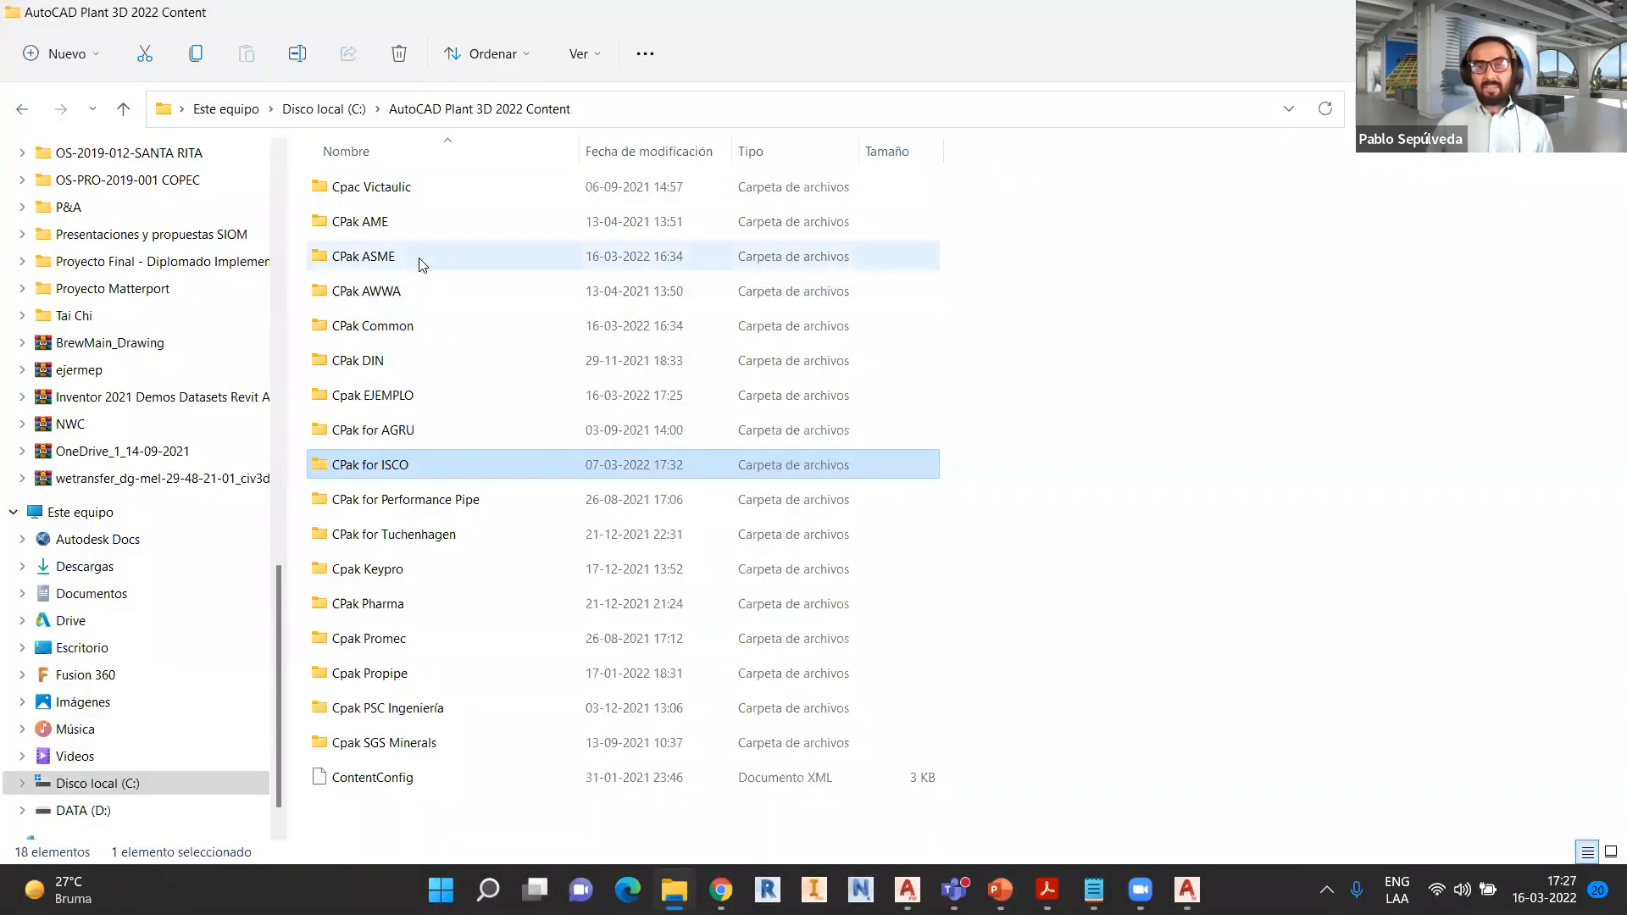
double_click(418, 258)
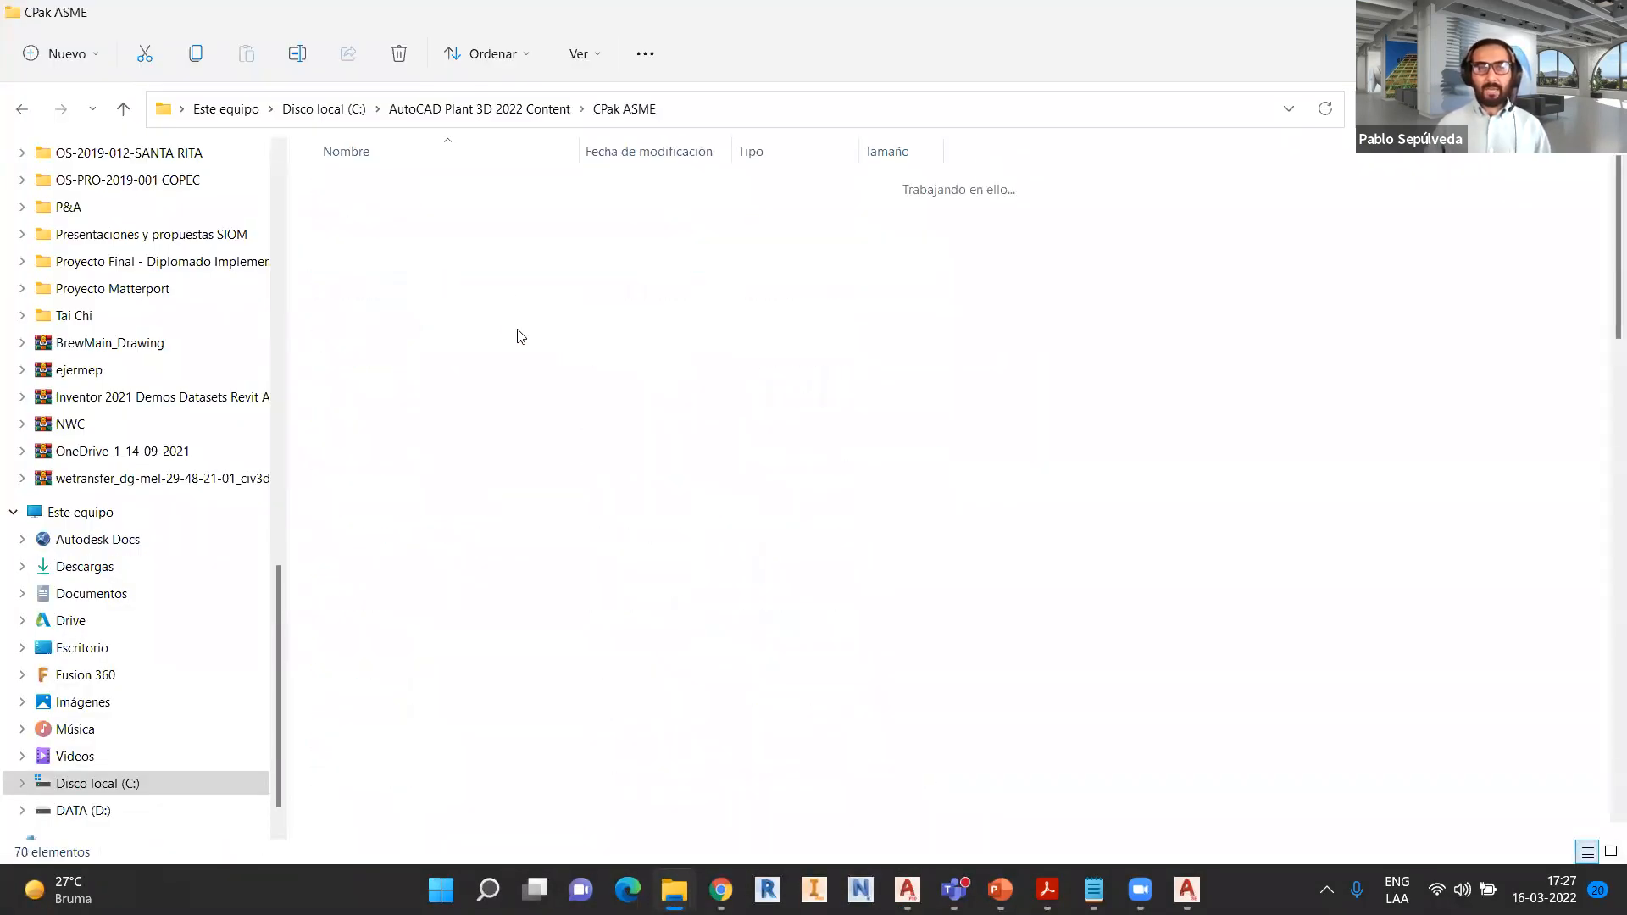
click(767, 257)
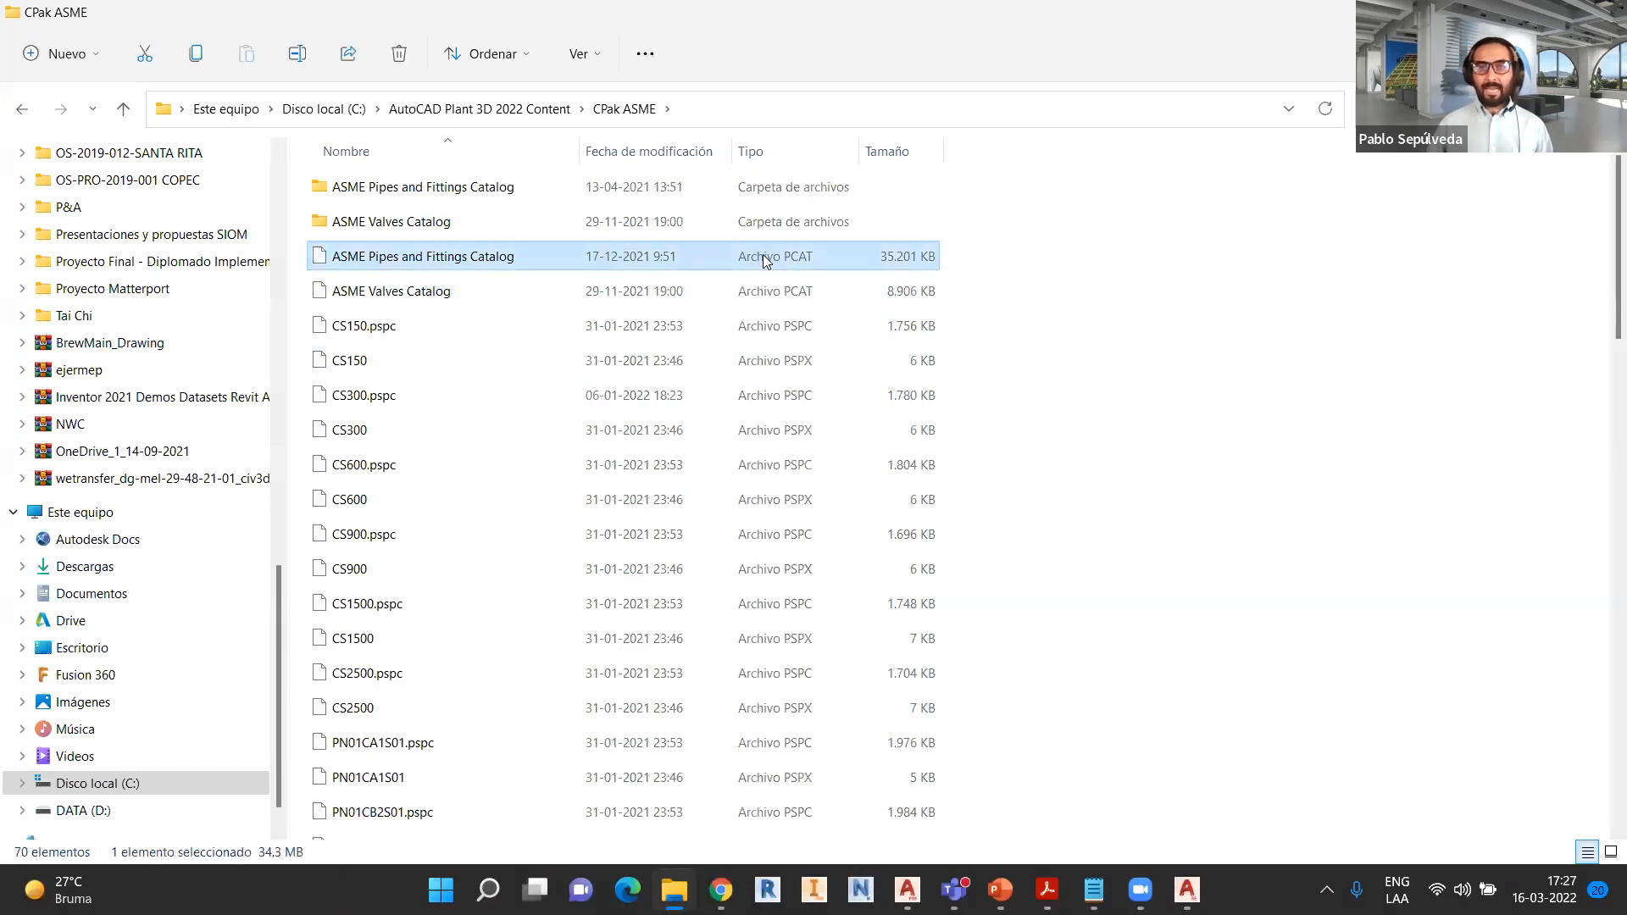
click(788, 292)
drag(994, 328, 707, 374)
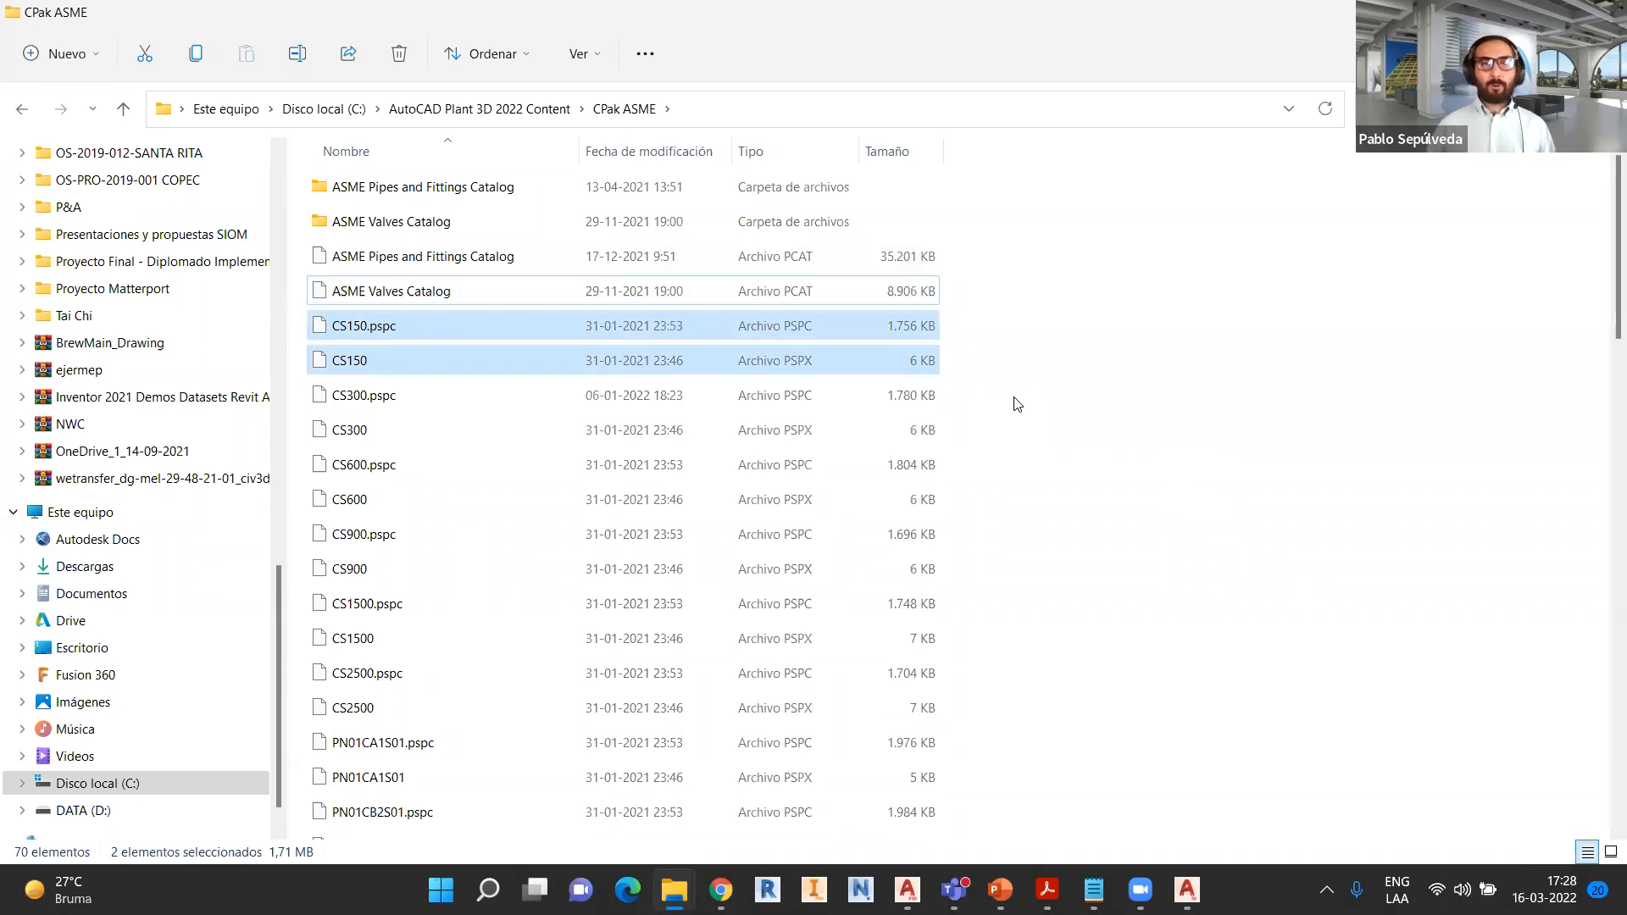
- Examine the A4 spec files and the lock file in the Cpak EJEMPLO folder, and return to the AutoCAD Plant 3D 2022 Content folder
click(492, 115)
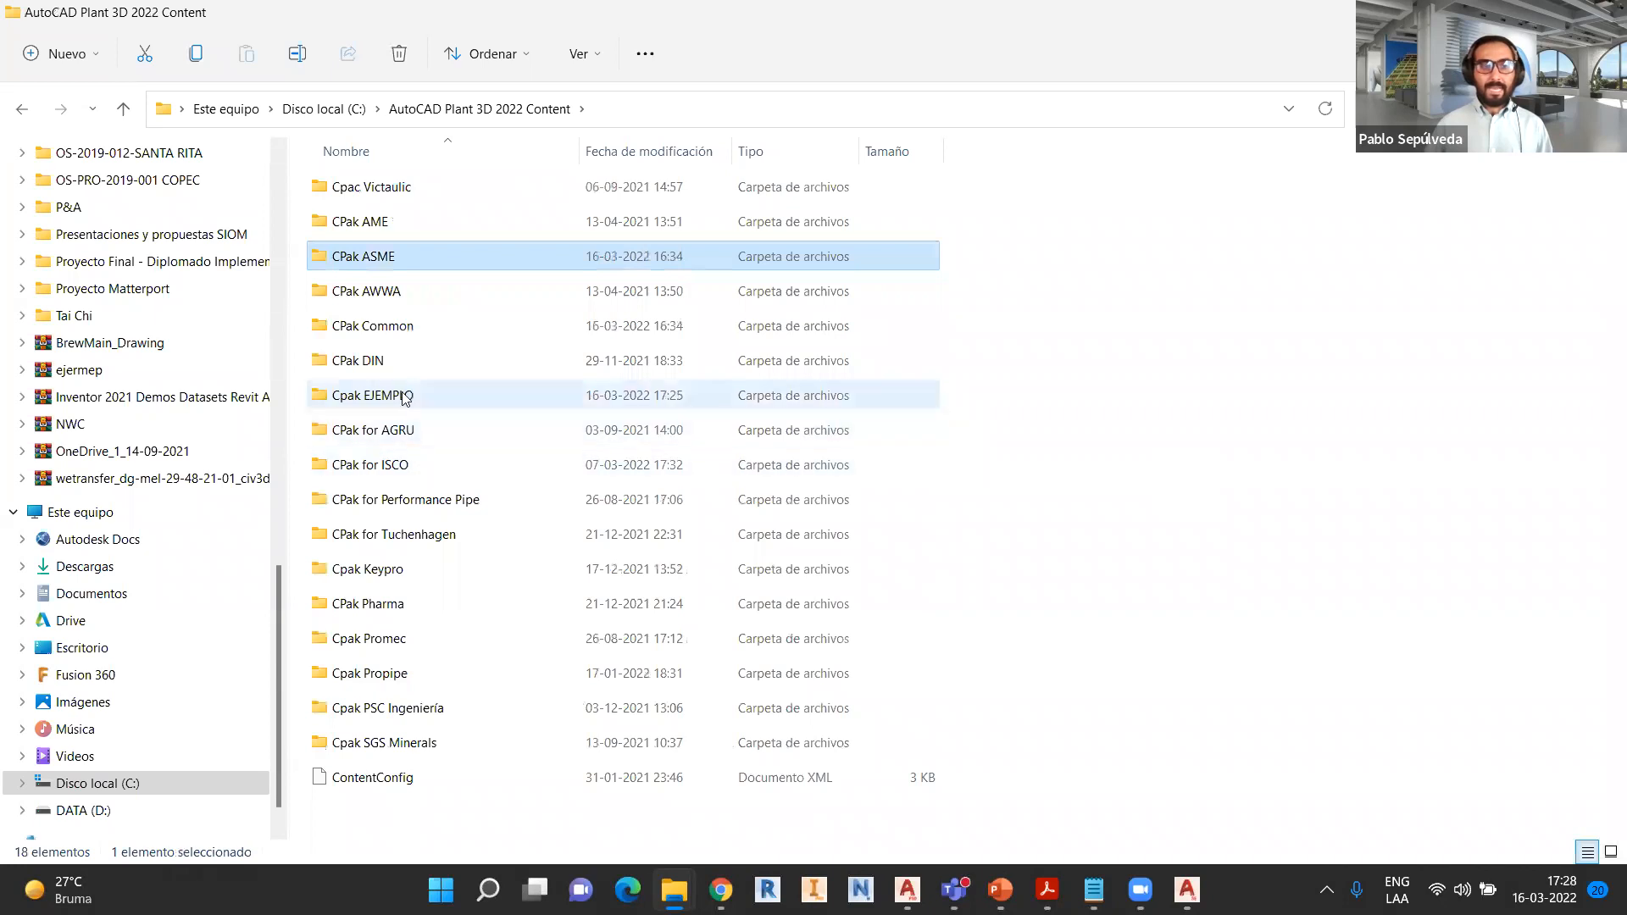
double_click(405, 396)
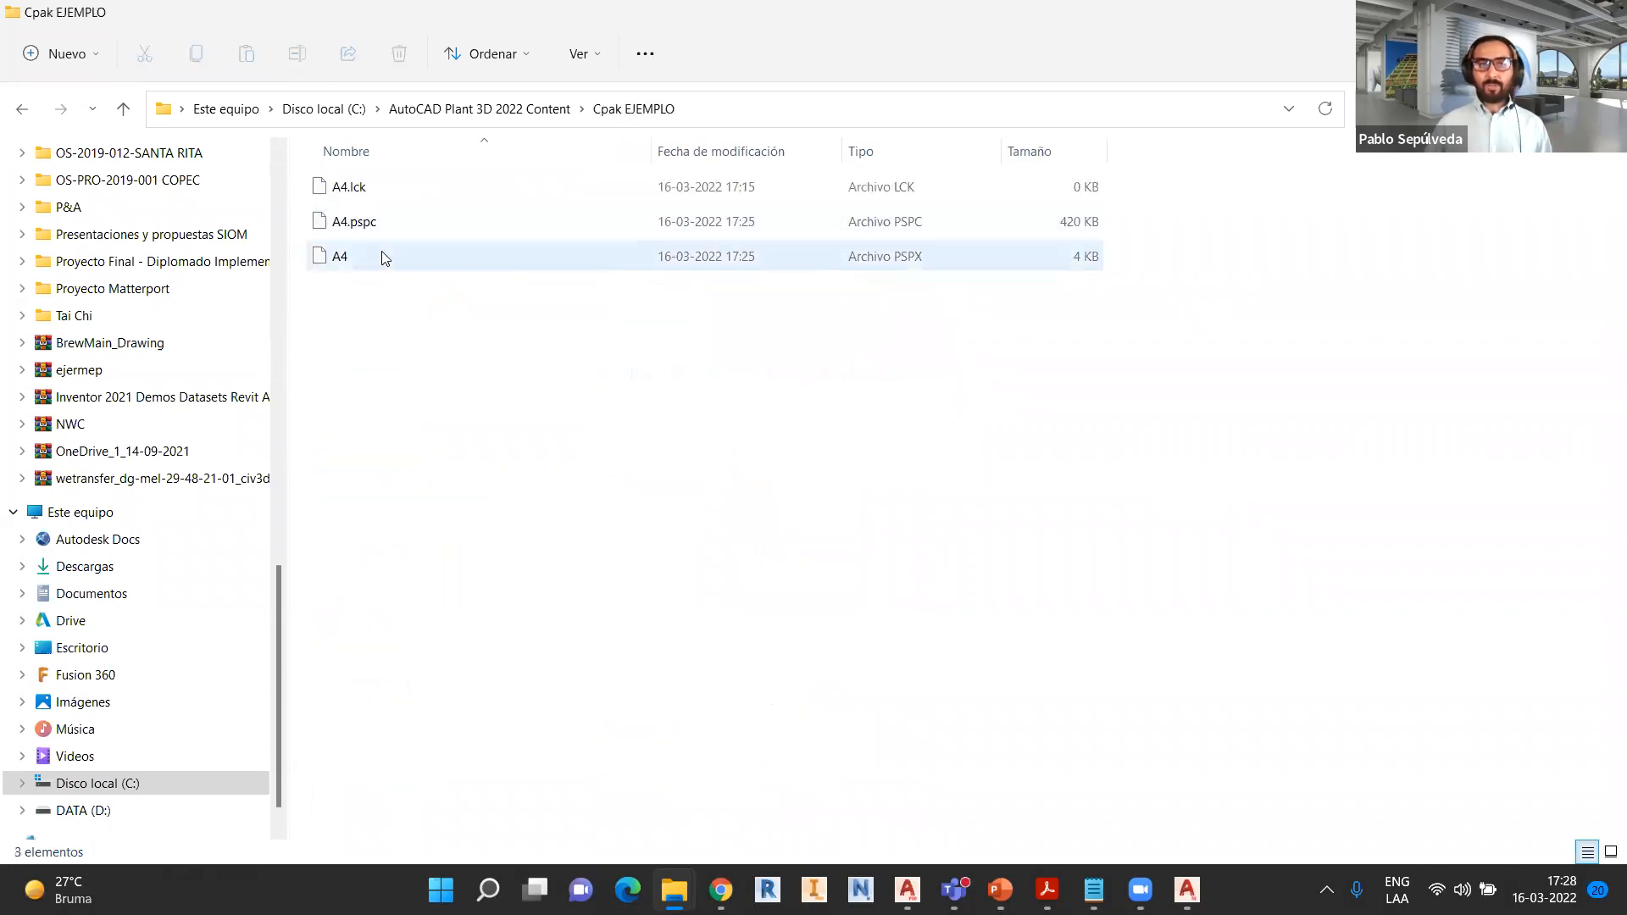
drag(805, 283, 414, 229)
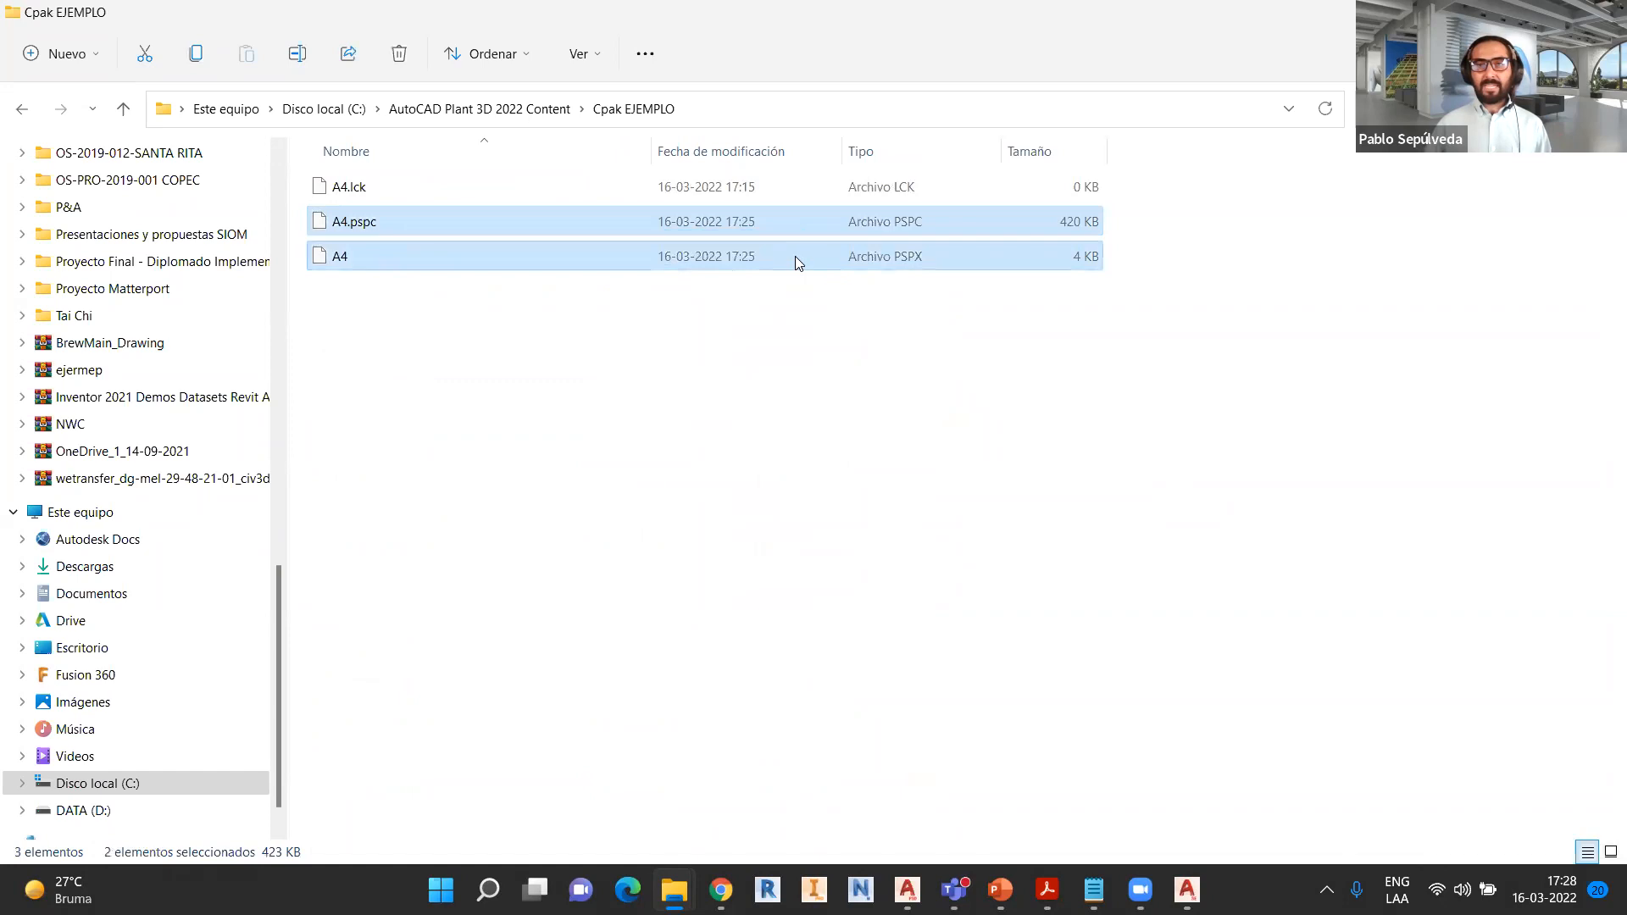
click(419, 188)
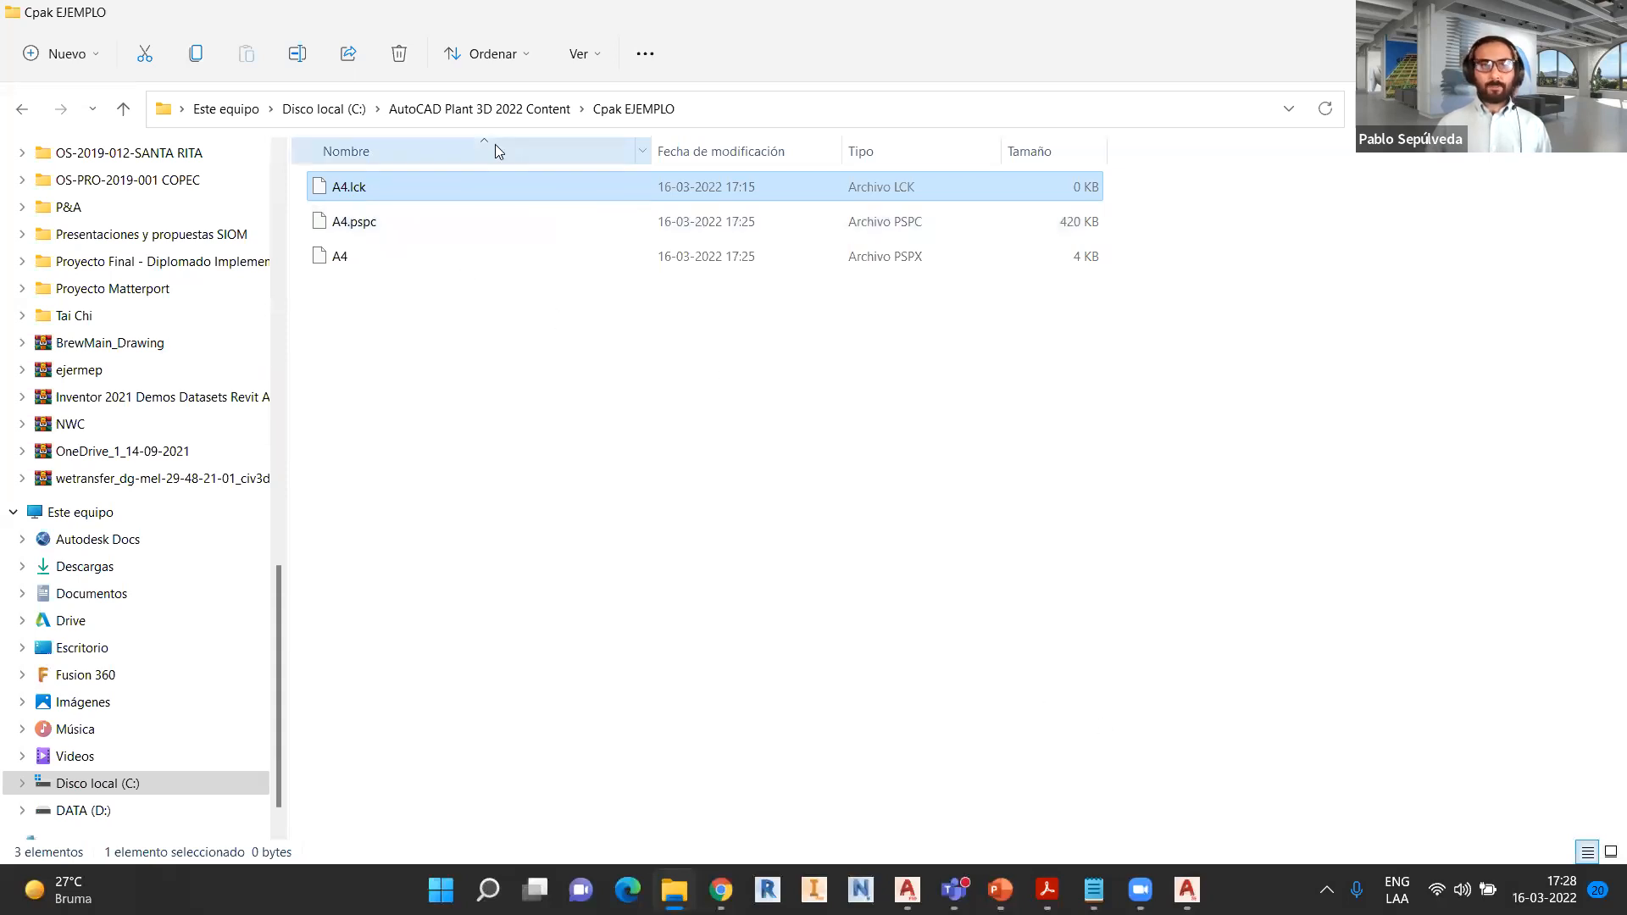
click(503, 119)
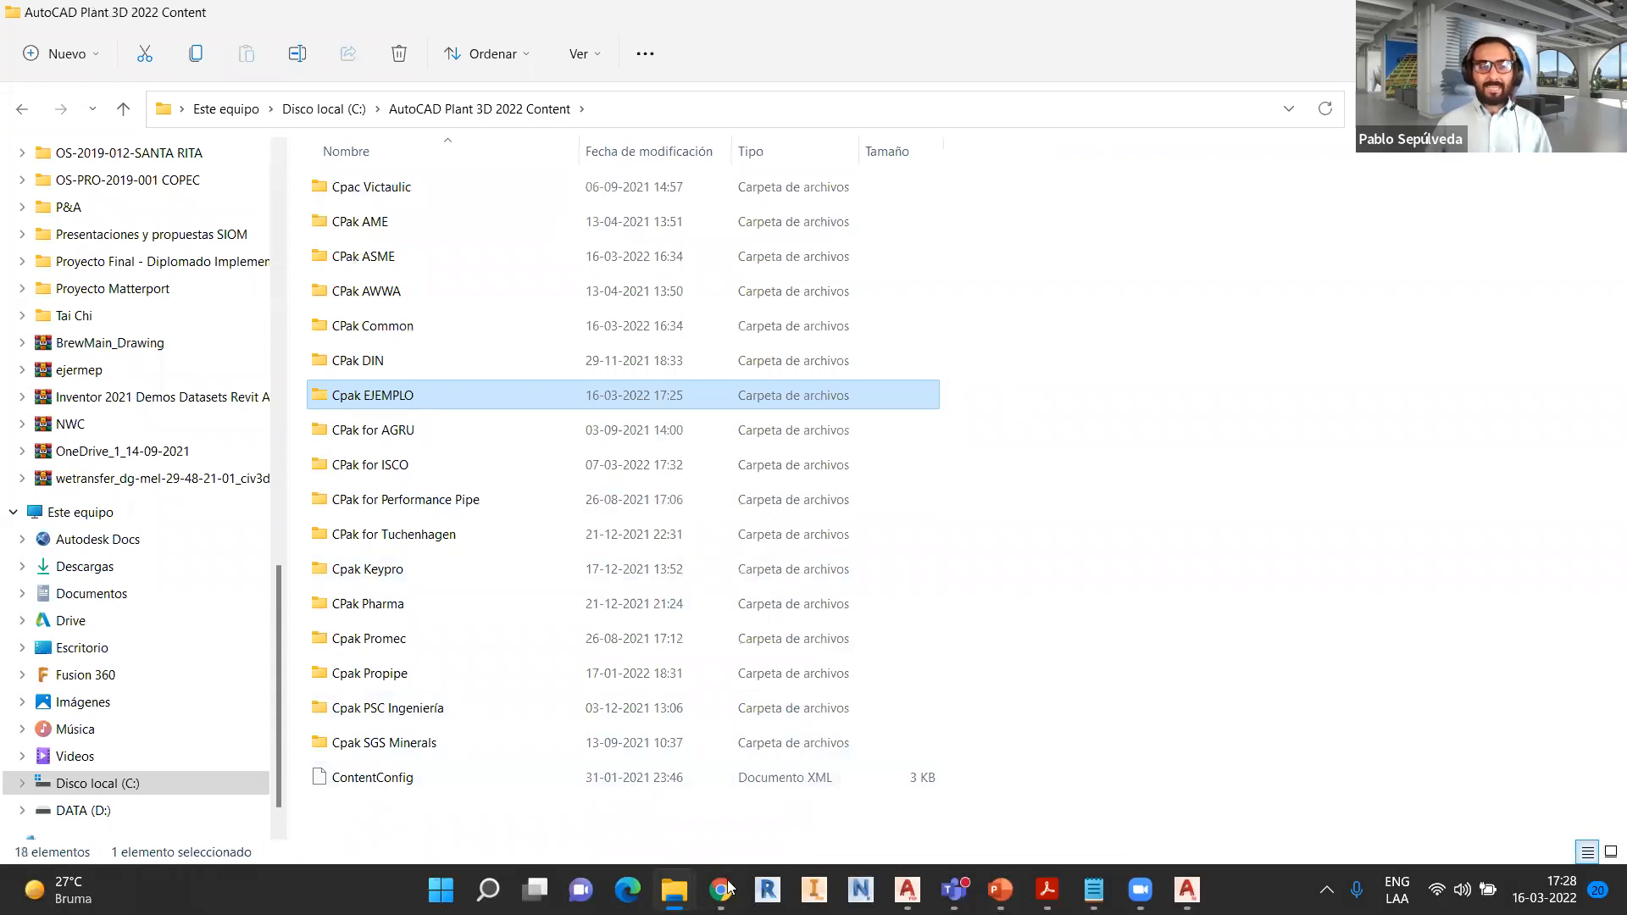
- Switch to Chrome and filter the Autodesk App Store's AutoCAD Plant 3D apps by the category Catálogos y especificaciones
mouse_move(721, 889)
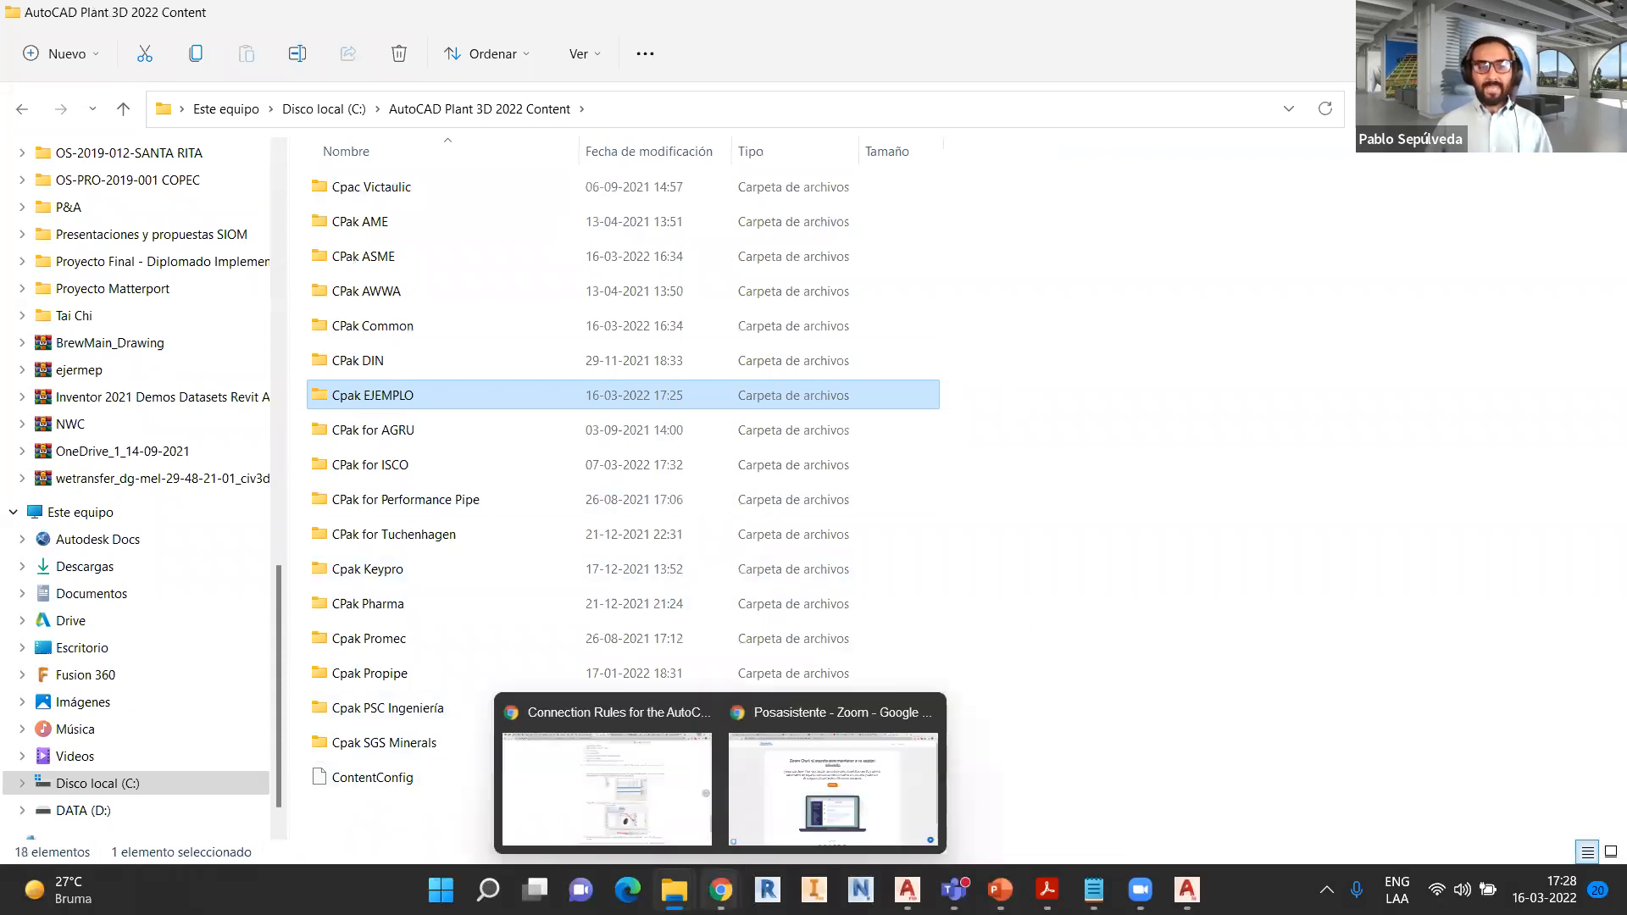
click(832, 798)
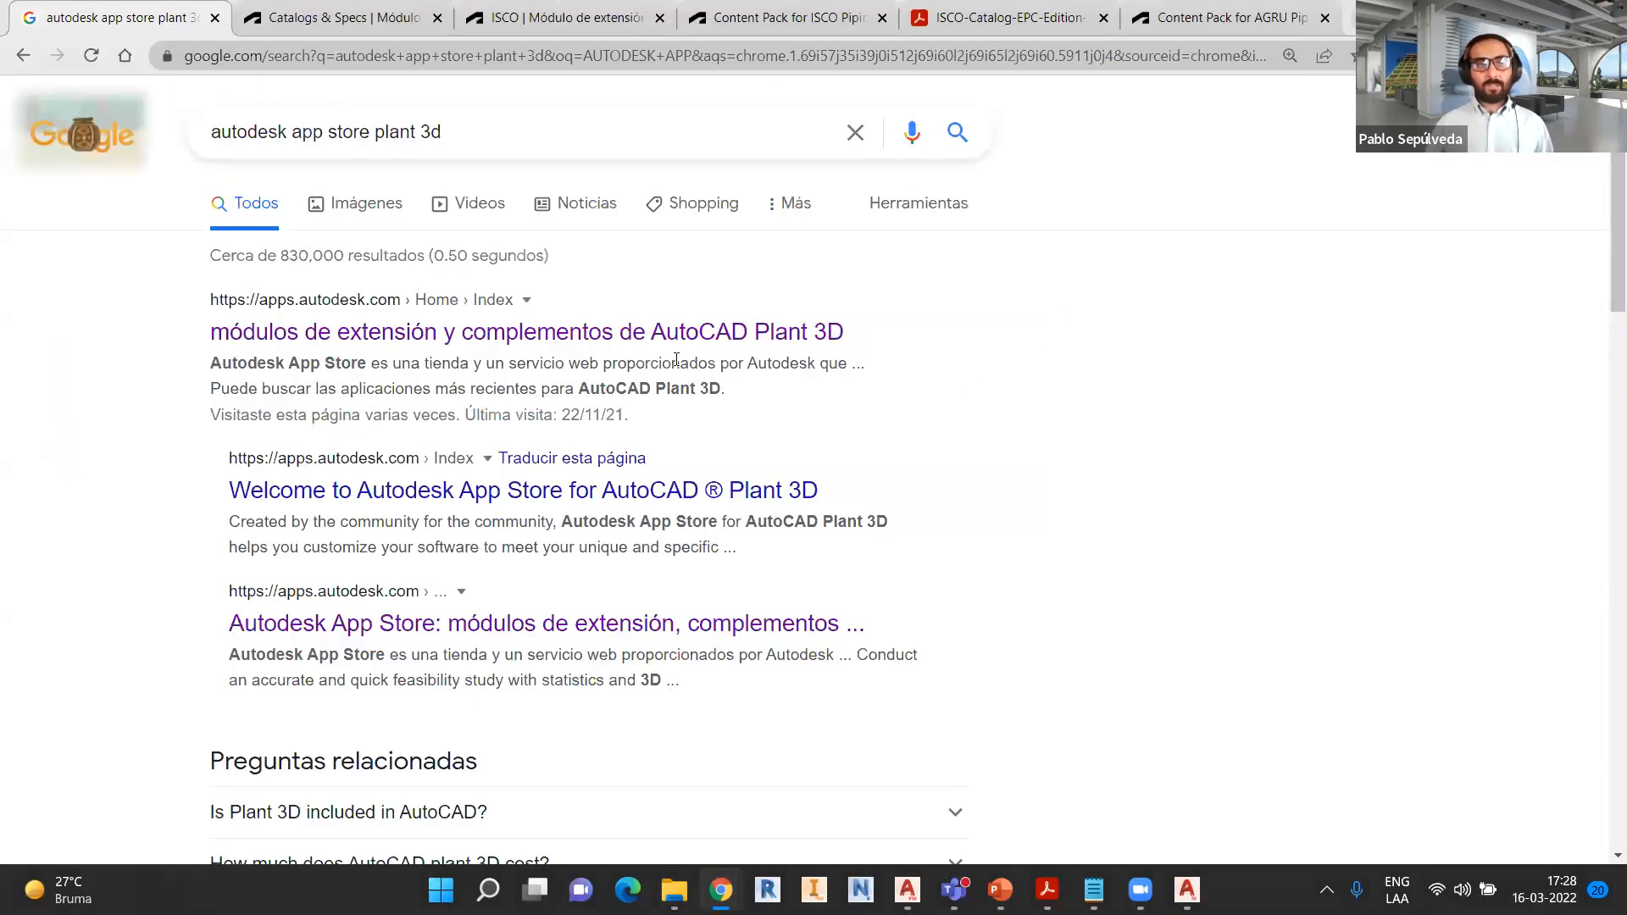
drag(469, 129, 163, 149)
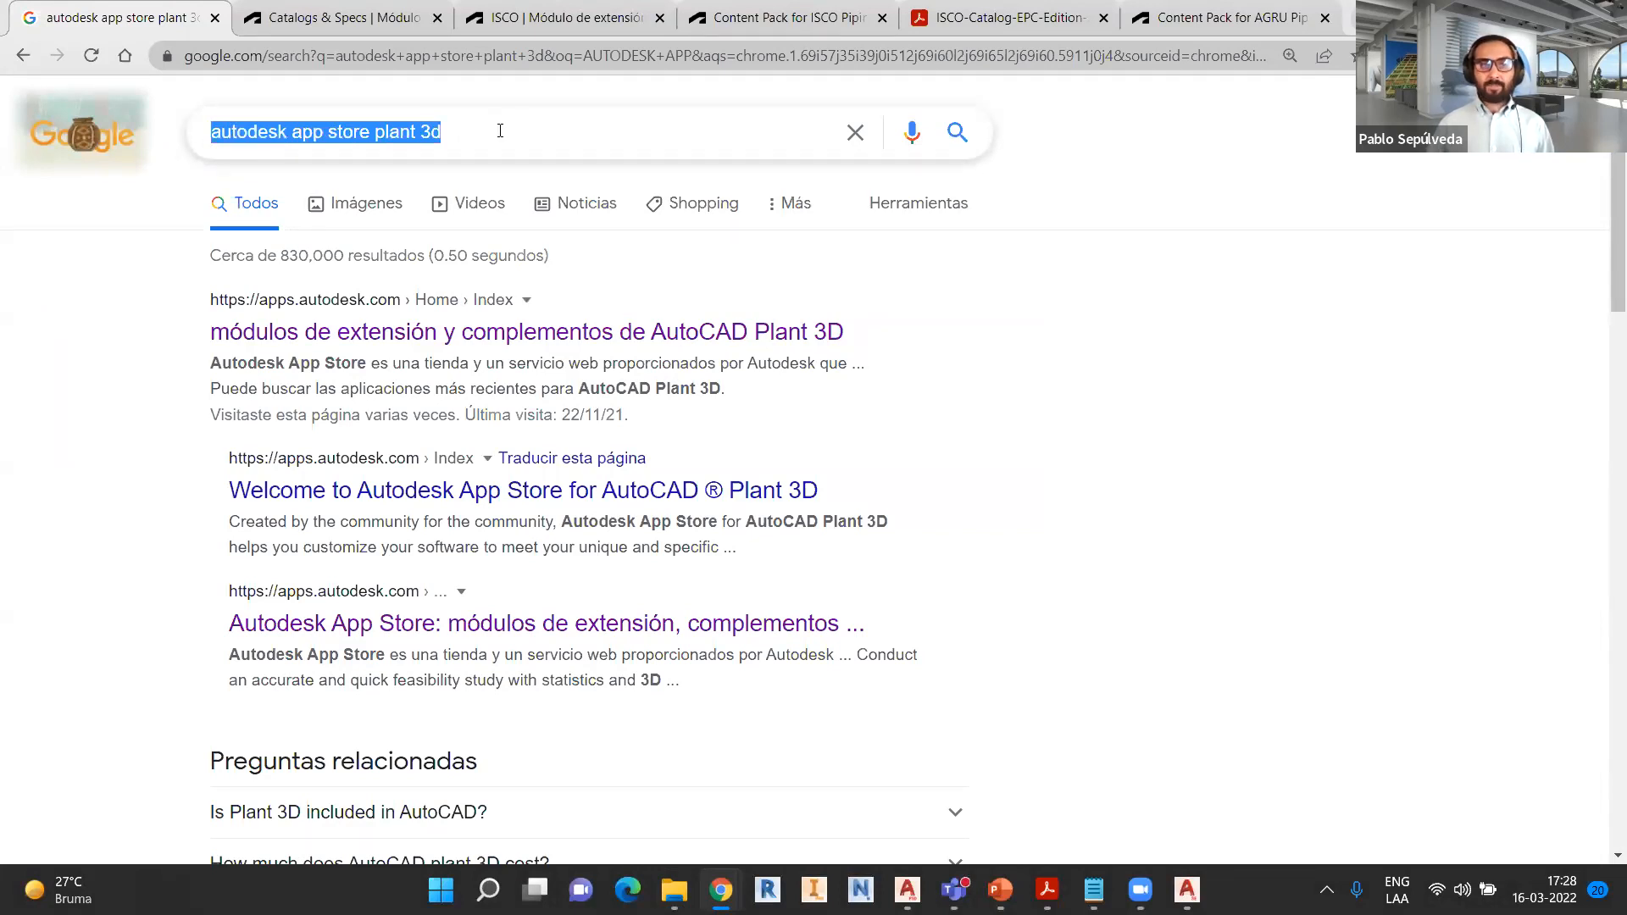
click(331, 20)
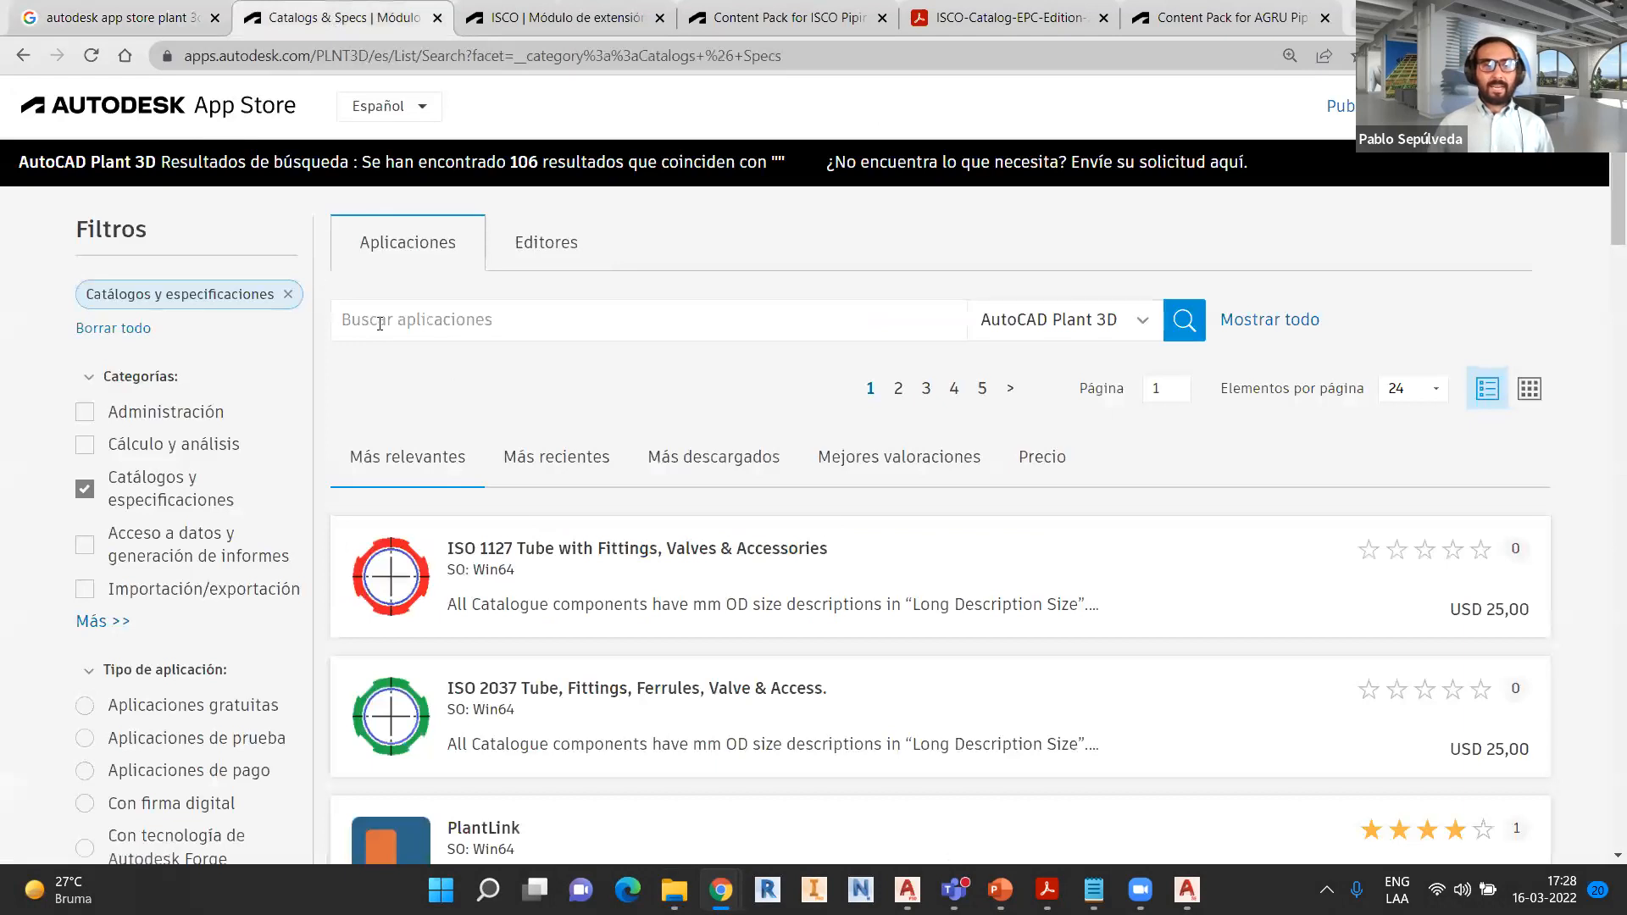
click(288, 294)
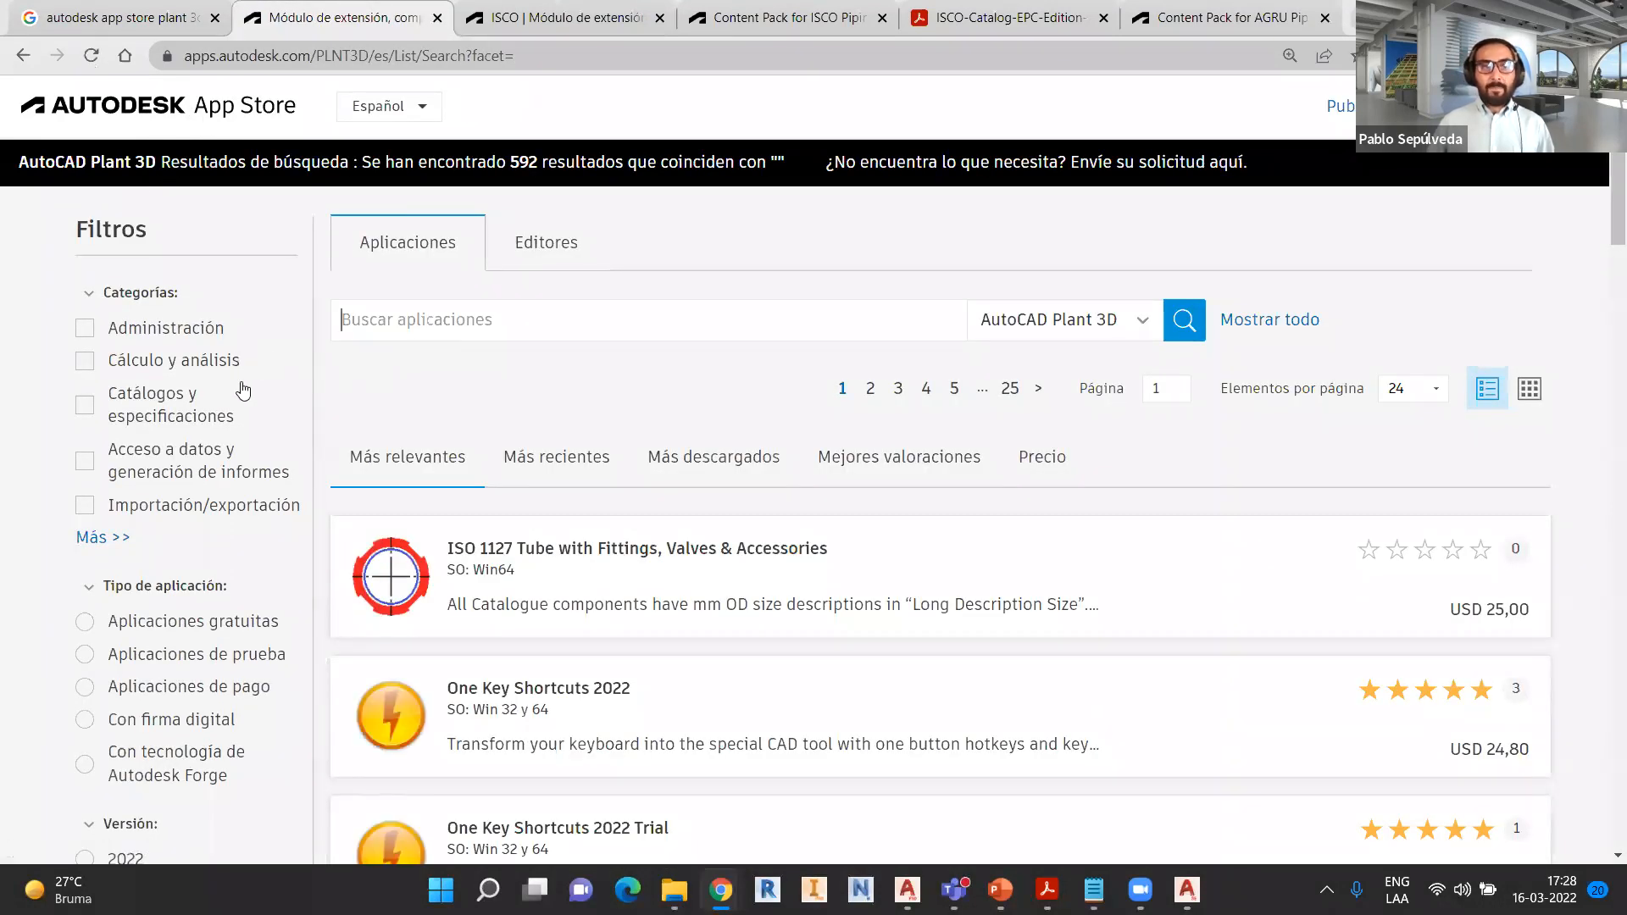
click(84, 413)
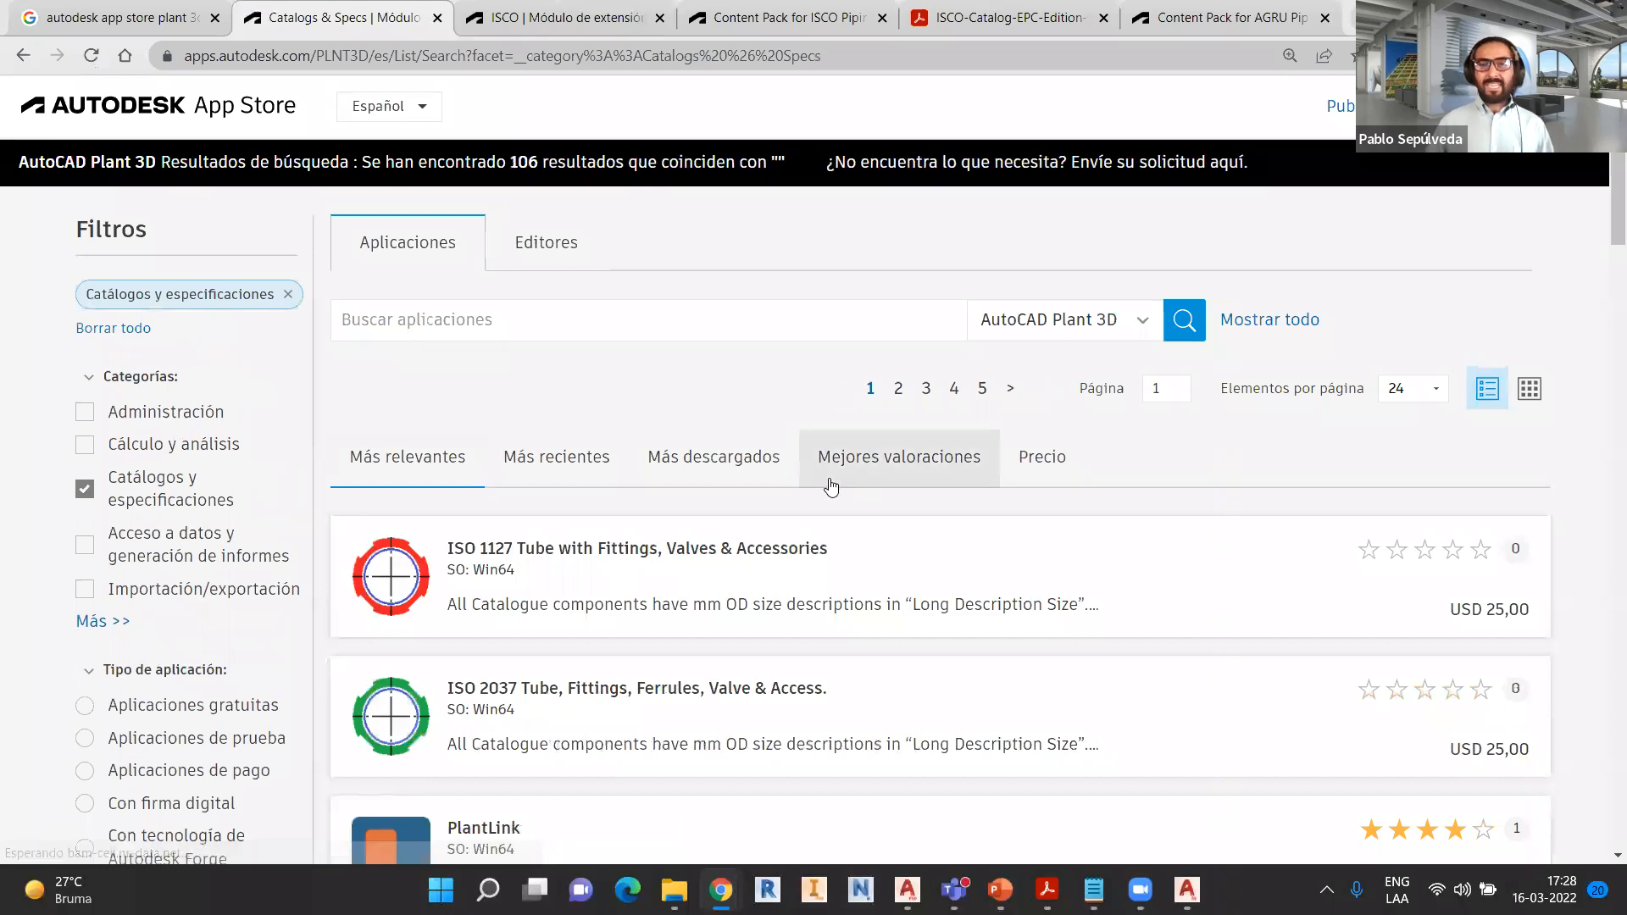
- Examine the first results page of AutoCAD Plant 3D catalog and specification apps, down to the ASME metric catalogs
scroll(832, 496, down, 5)
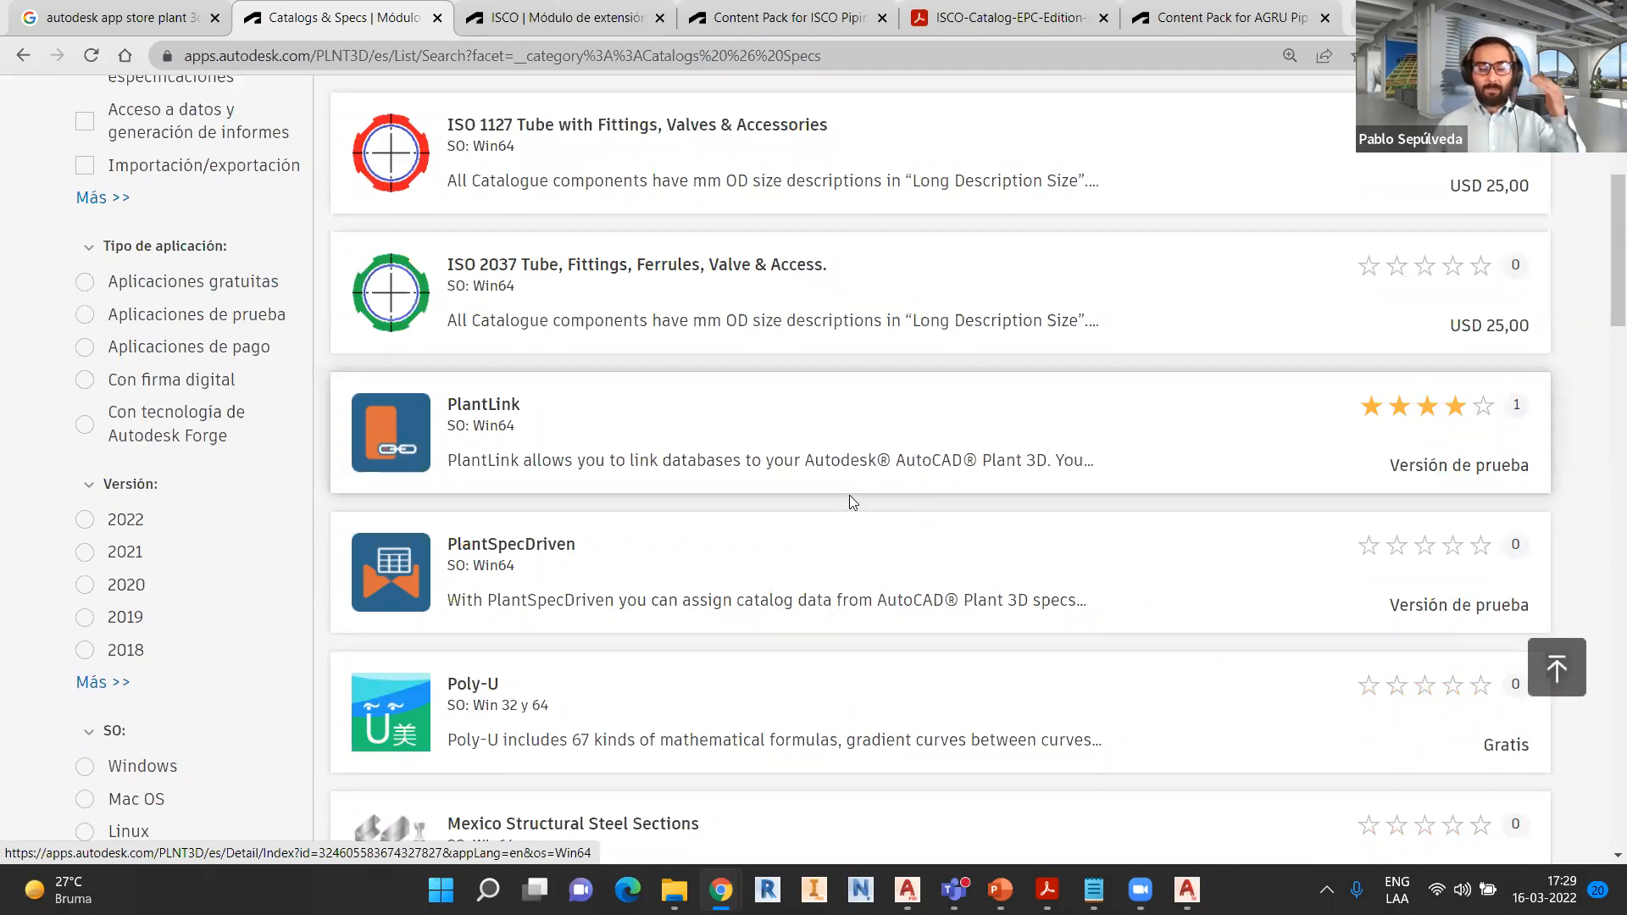
scroll(851, 500, down, 6)
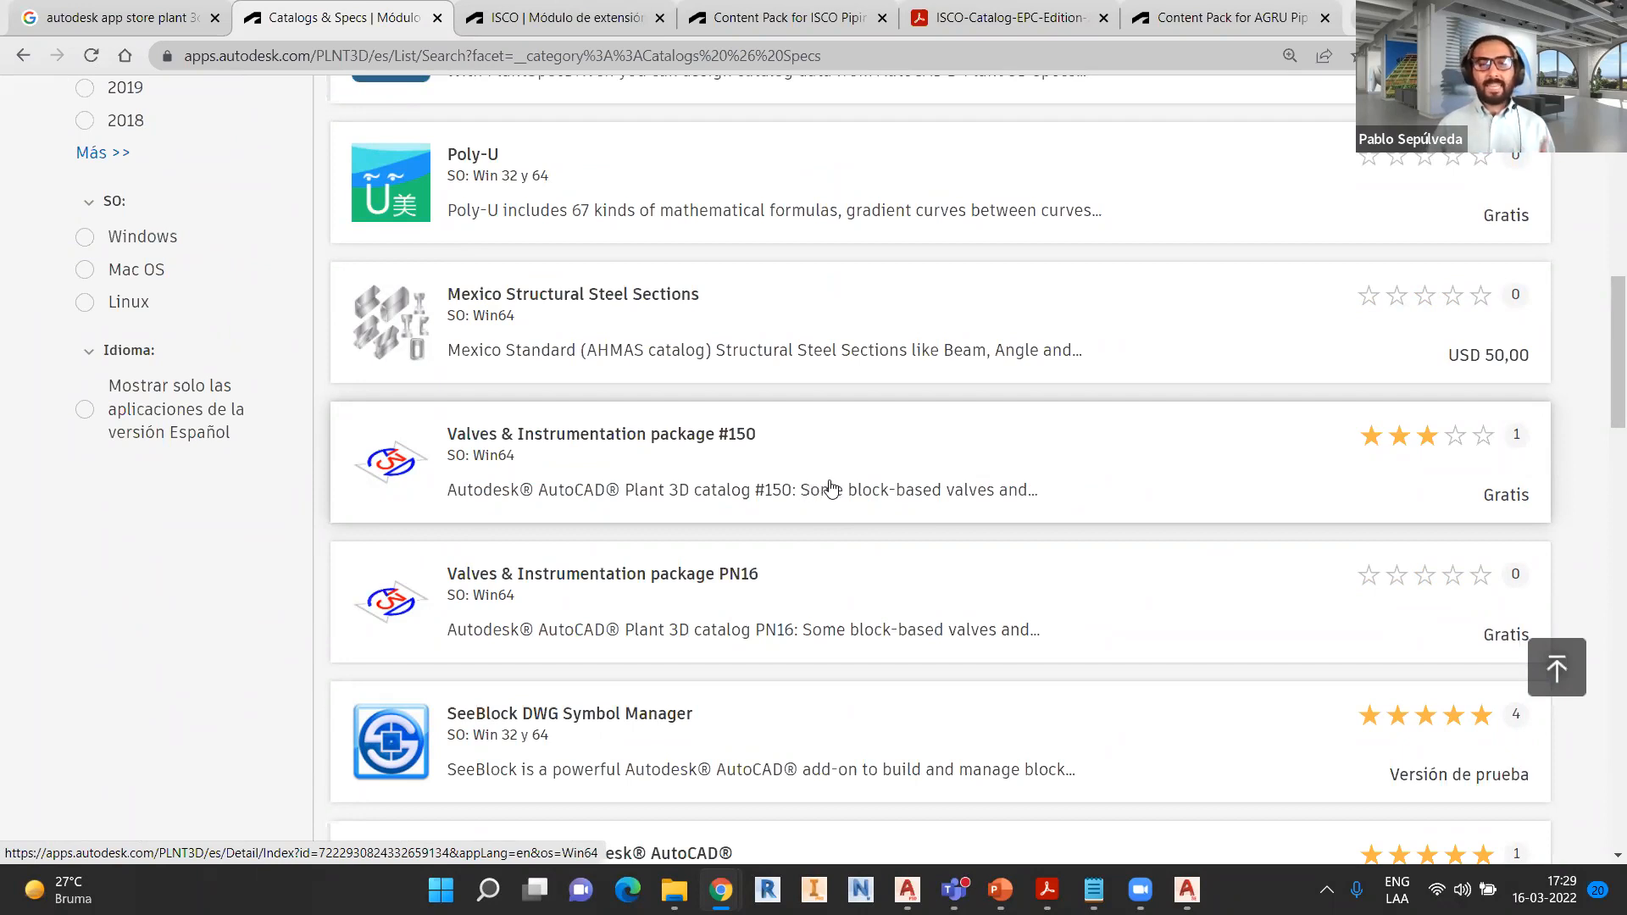
scroll(829, 489, down, 6)
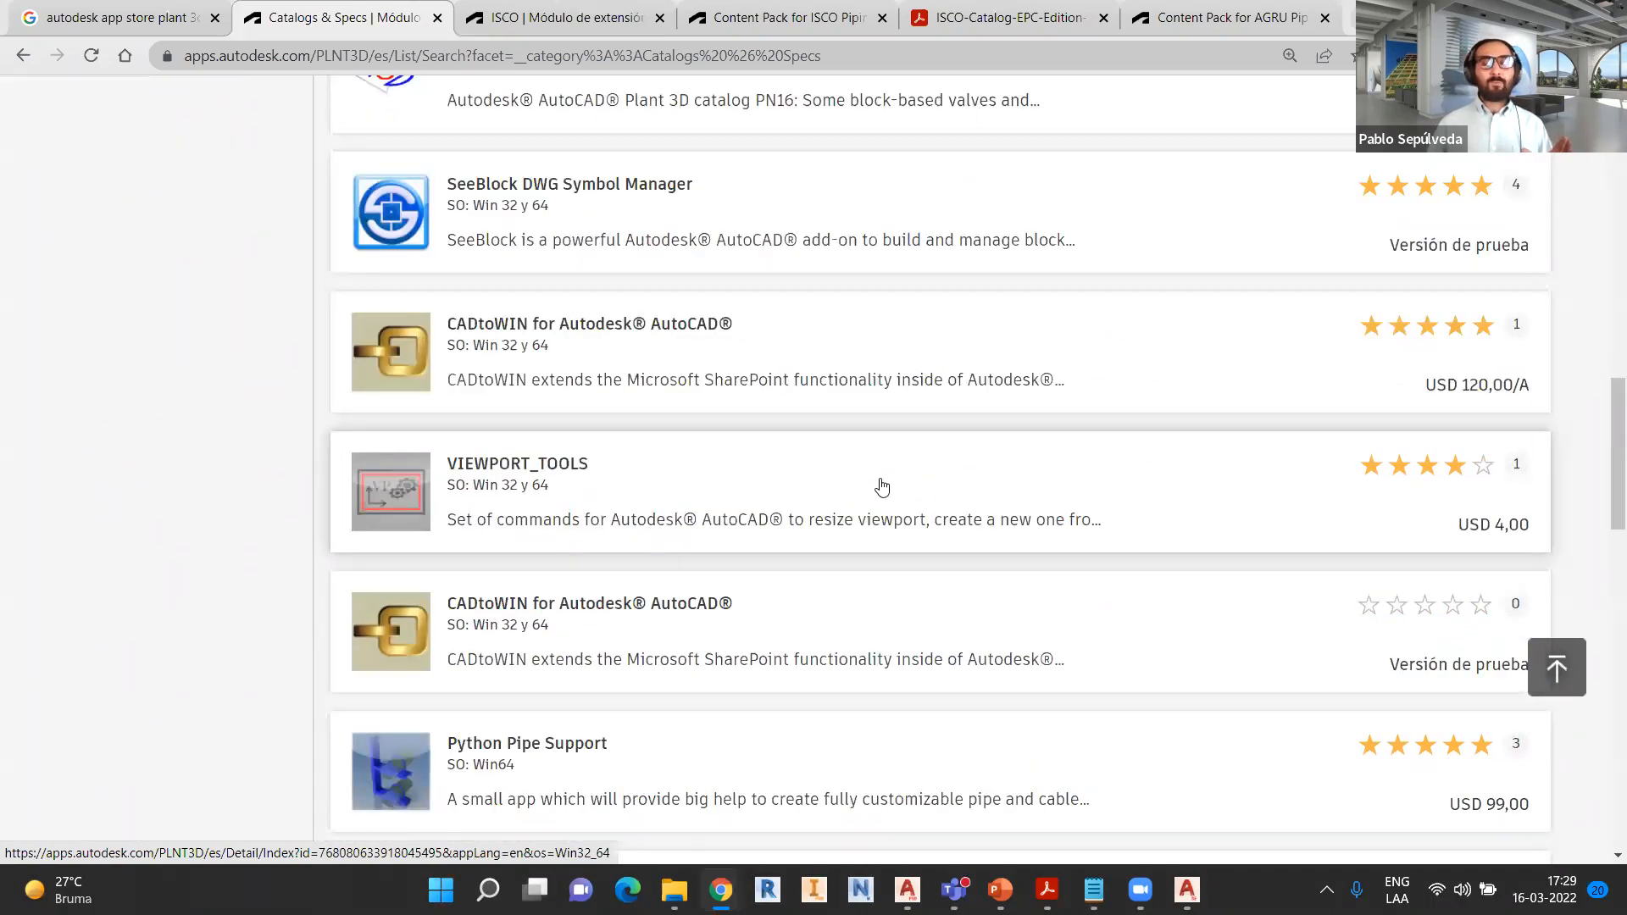
scroll(881, 487, down, 8)
scroll(878, 489, down, 7)
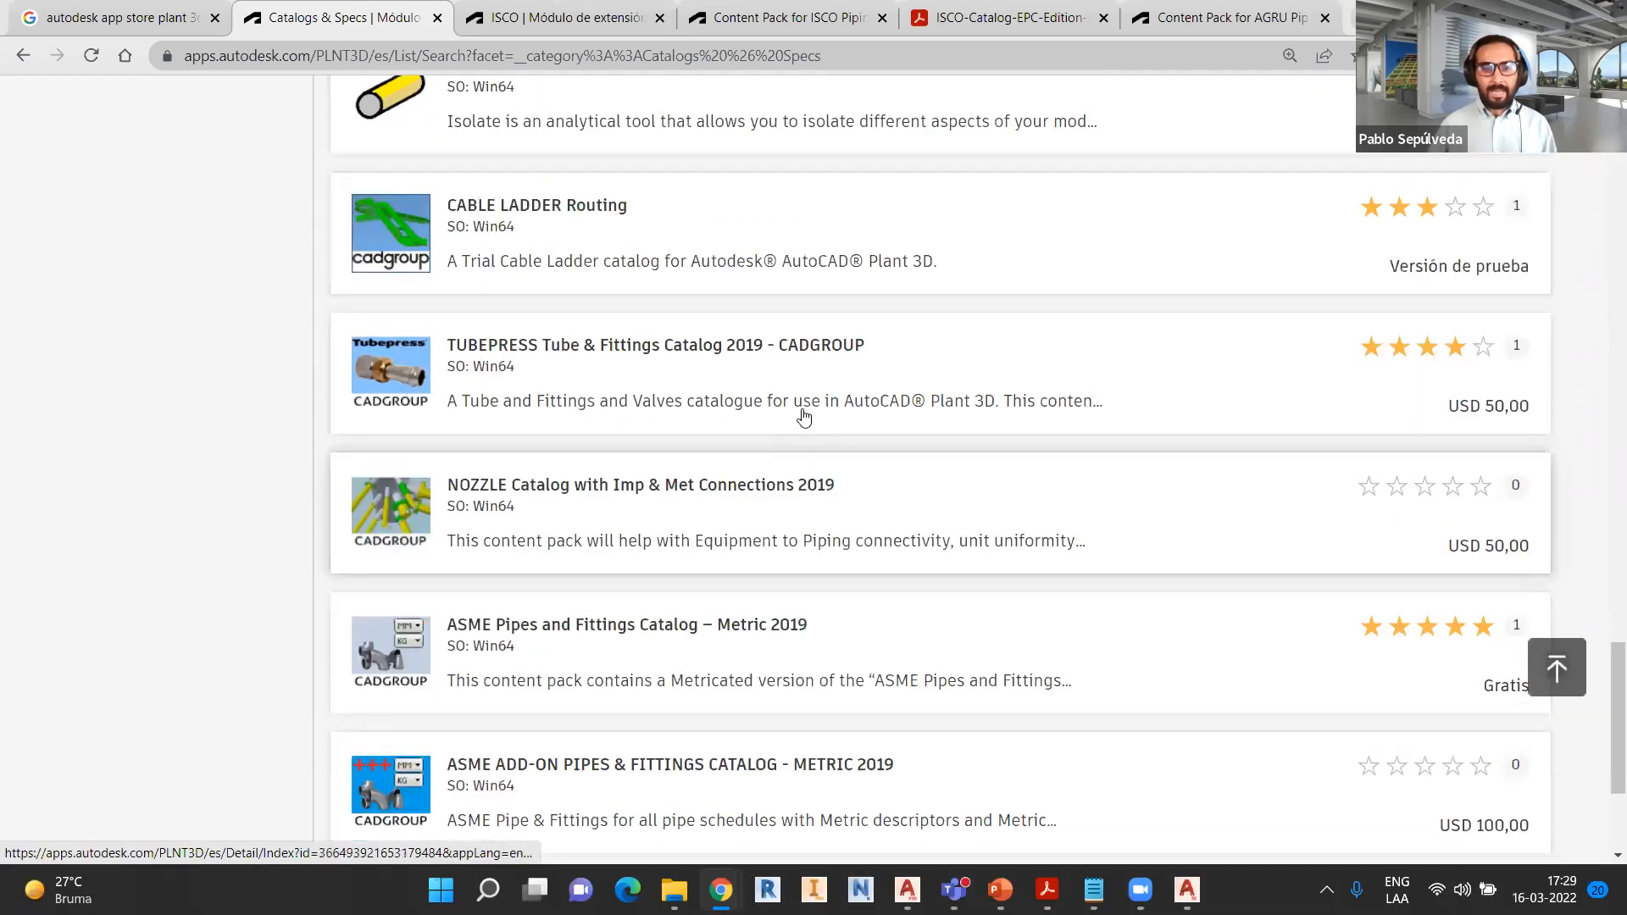
scroll(817, 447, down, 3)
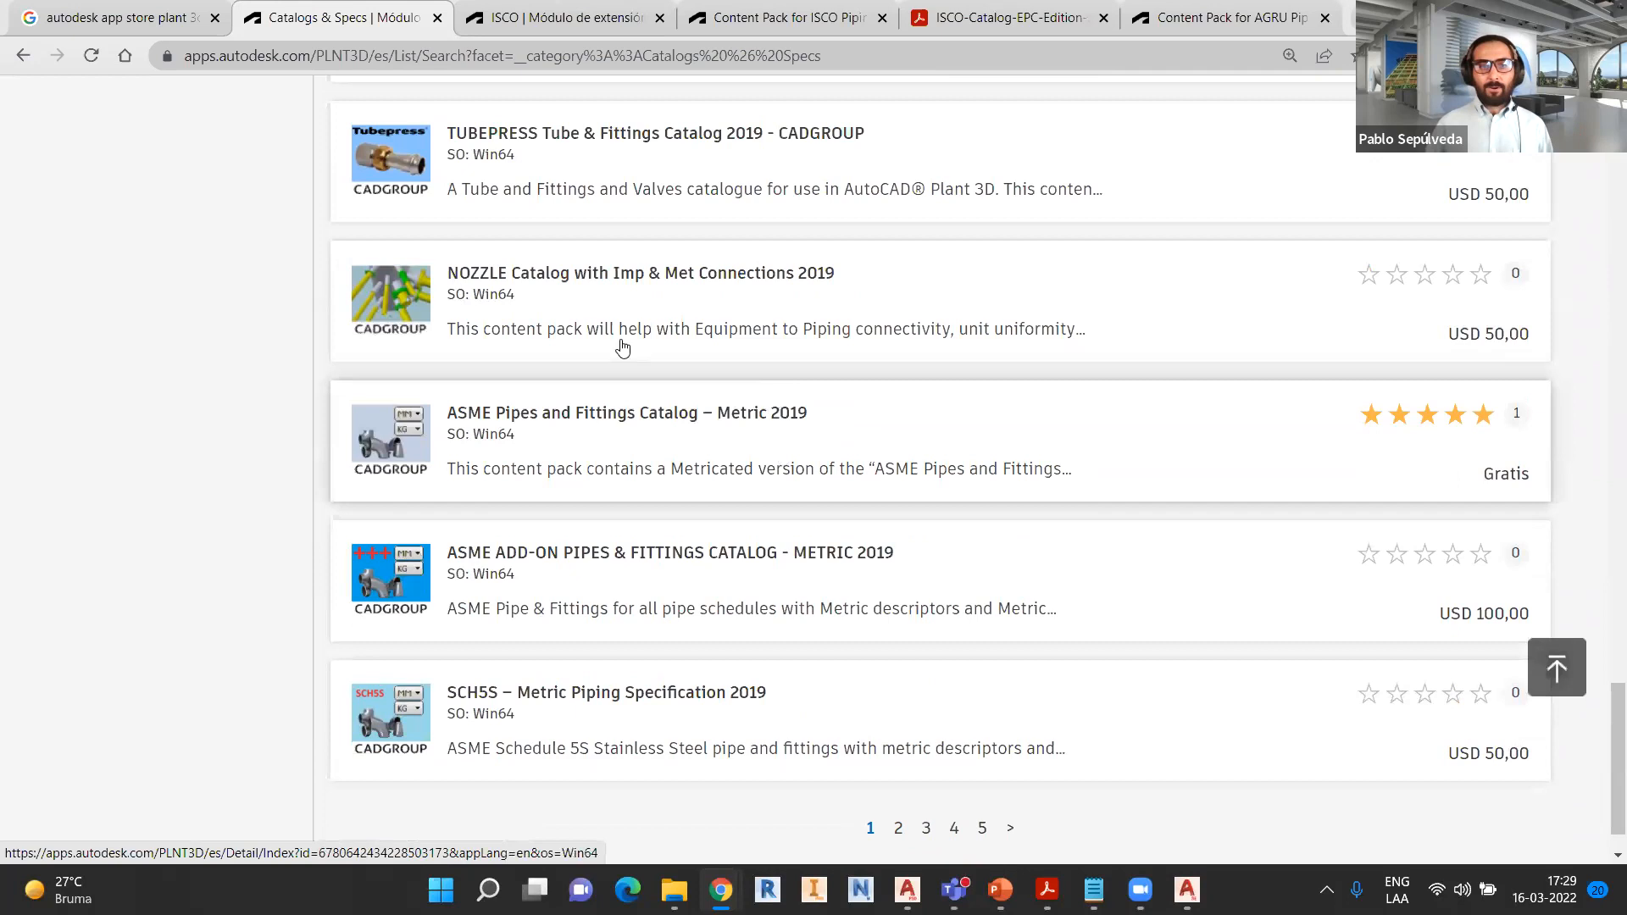
scroll(618, 345, up, 5)
scroll(975, 416, up, 7)
scroll(778, 551, up, 15)
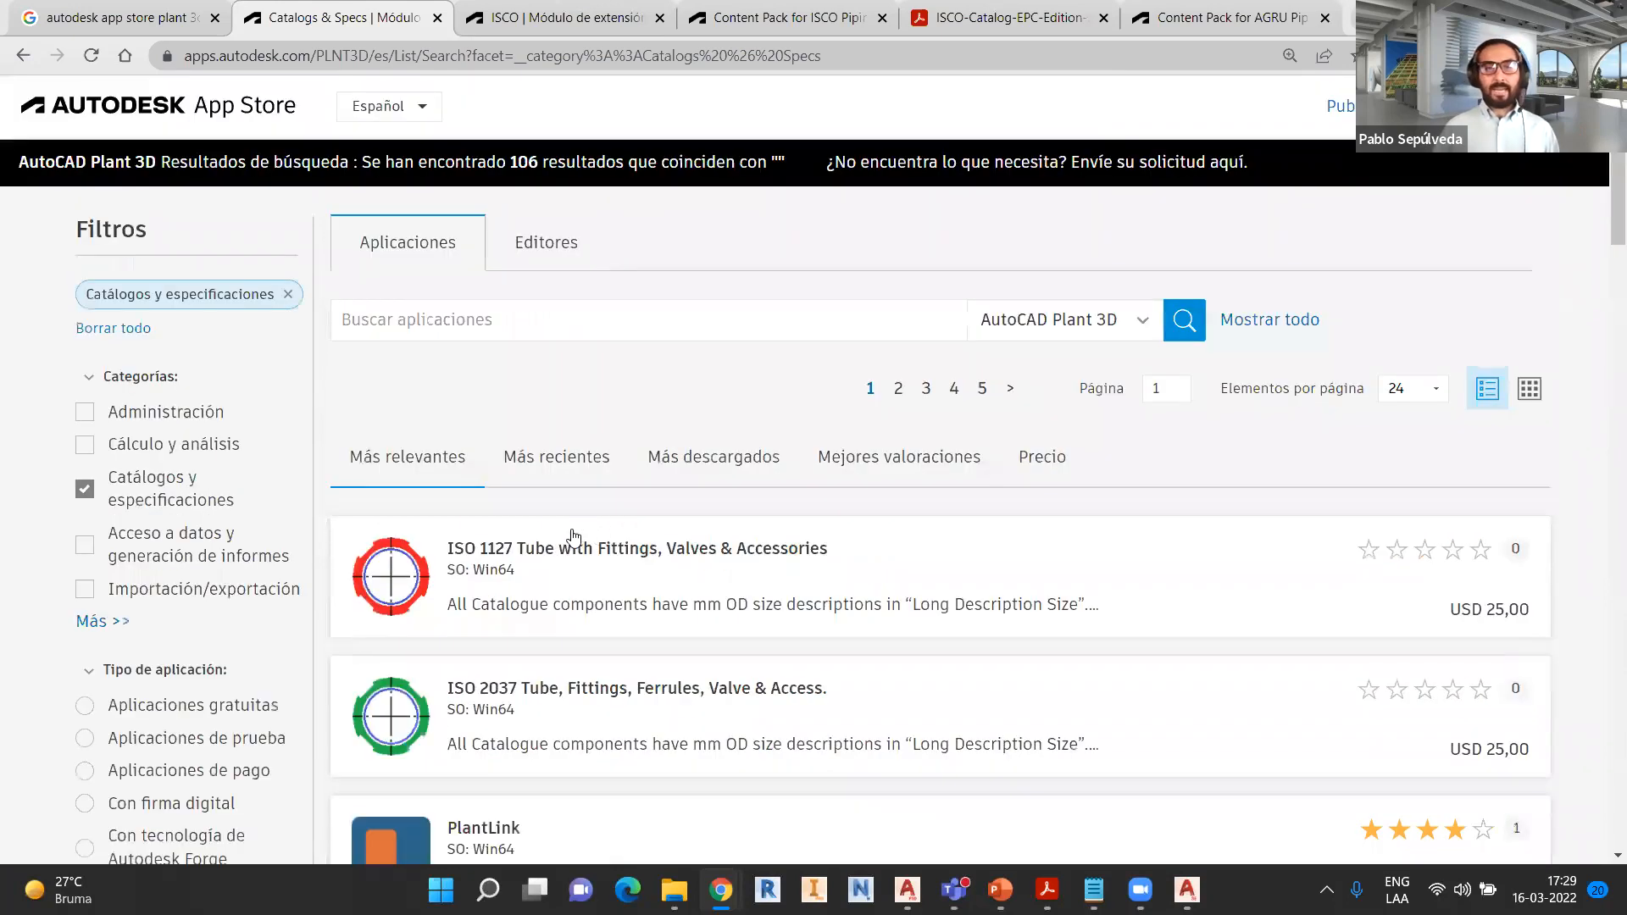
- Search the AutoCAD Plant 3D apps for ISCO and examine the details of Content Pack for ISCO Piping Systems
text(ISCO)
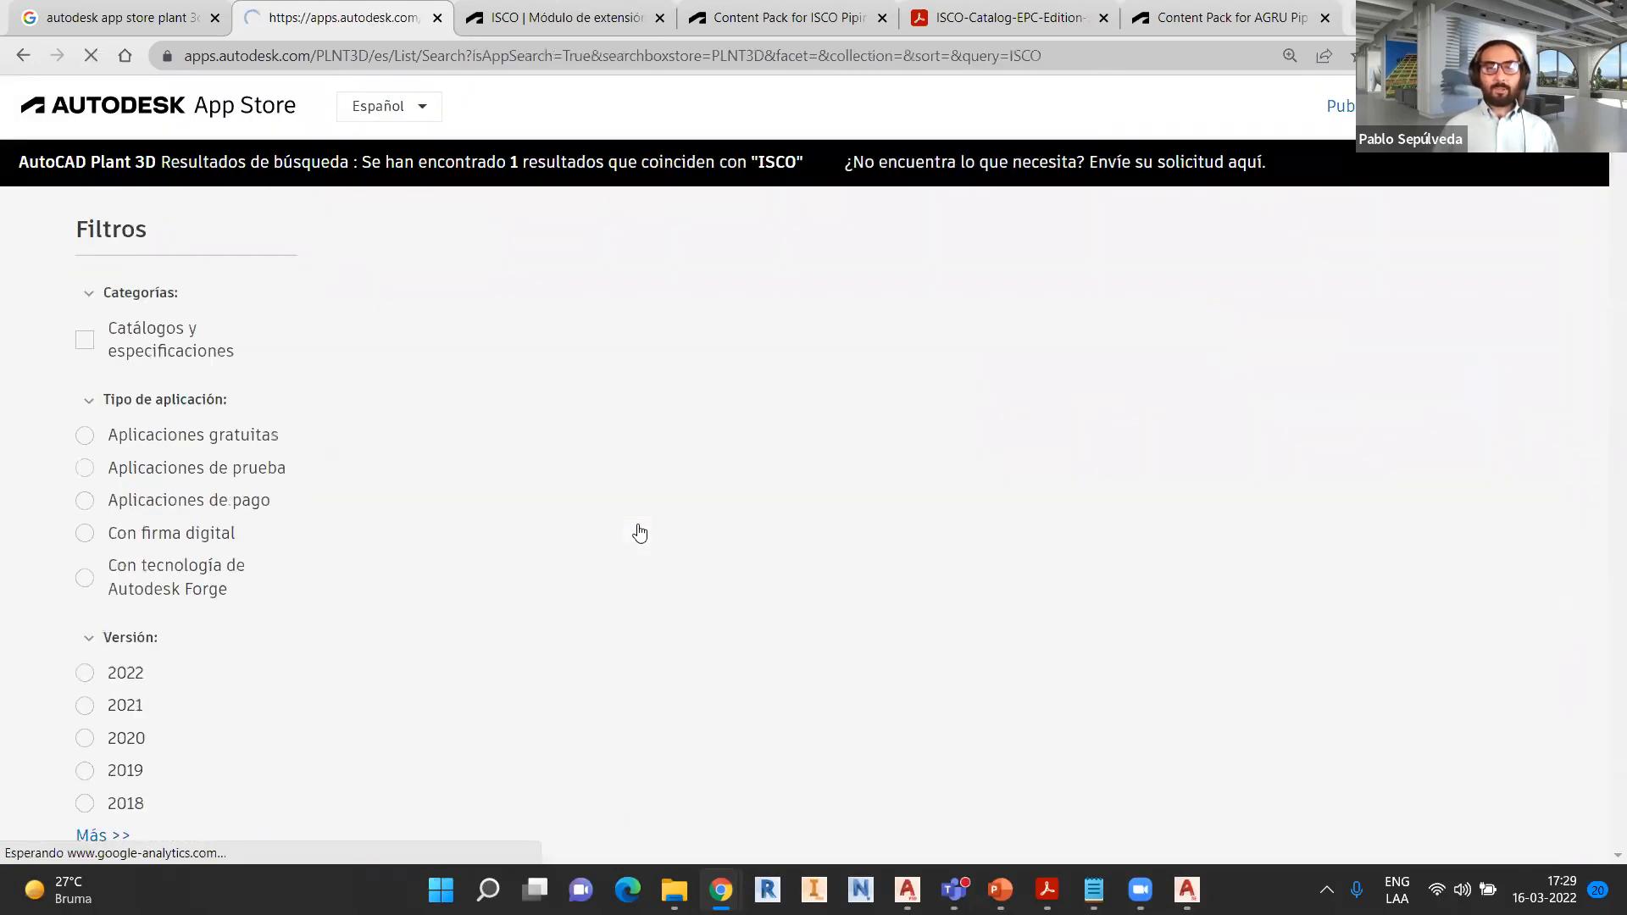
click(725, 540)
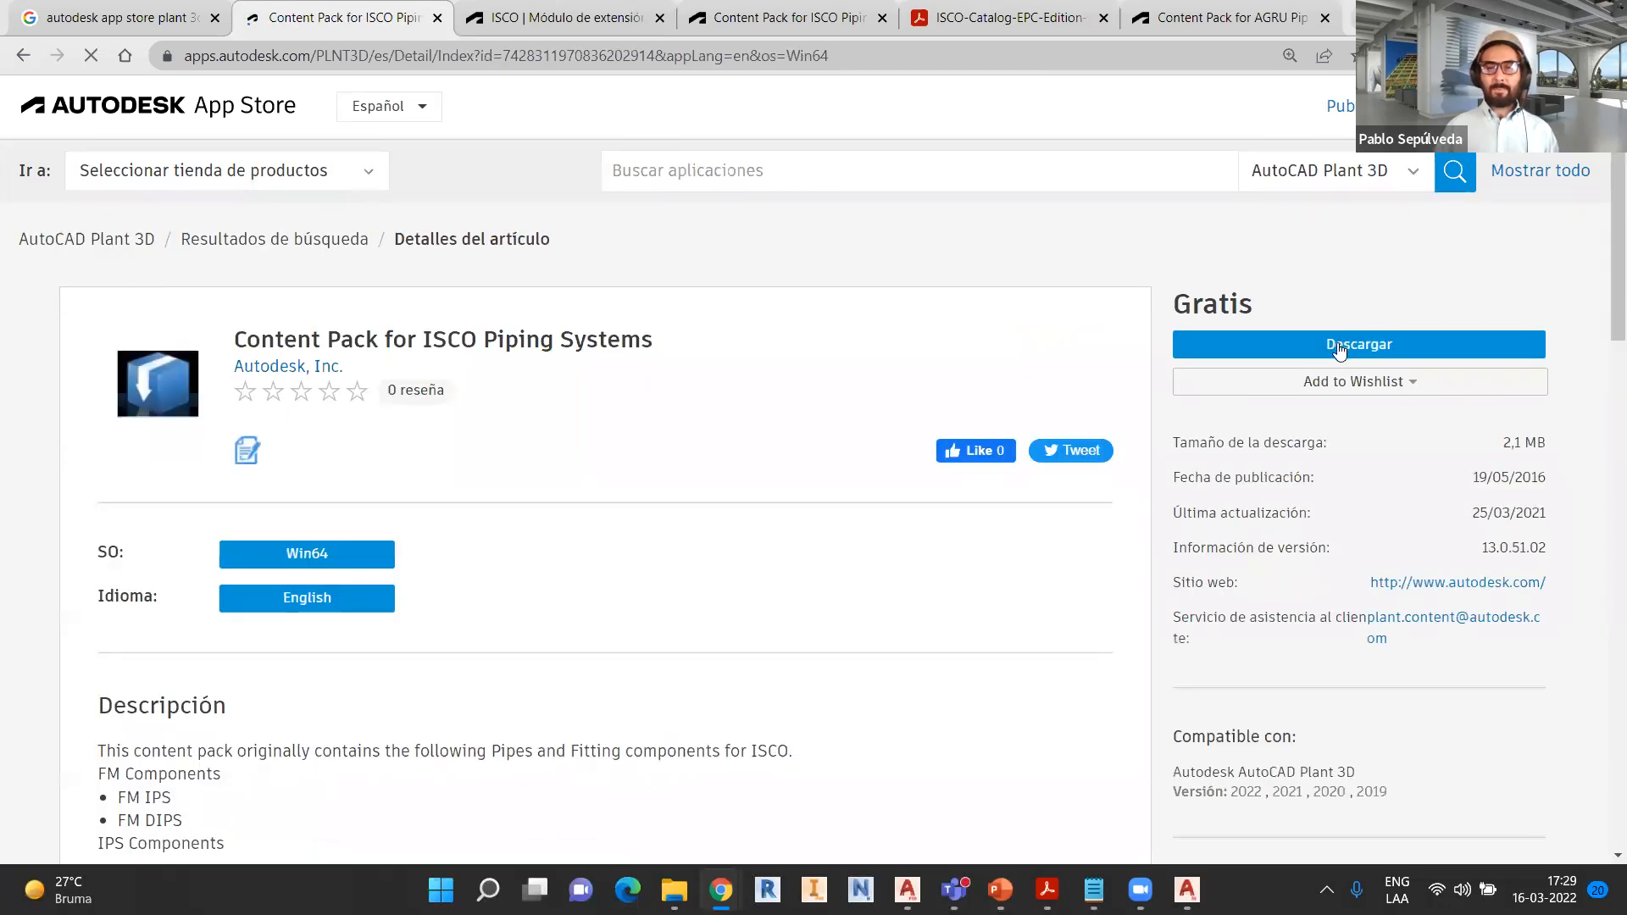
scroll(1360, 370, down, 1)
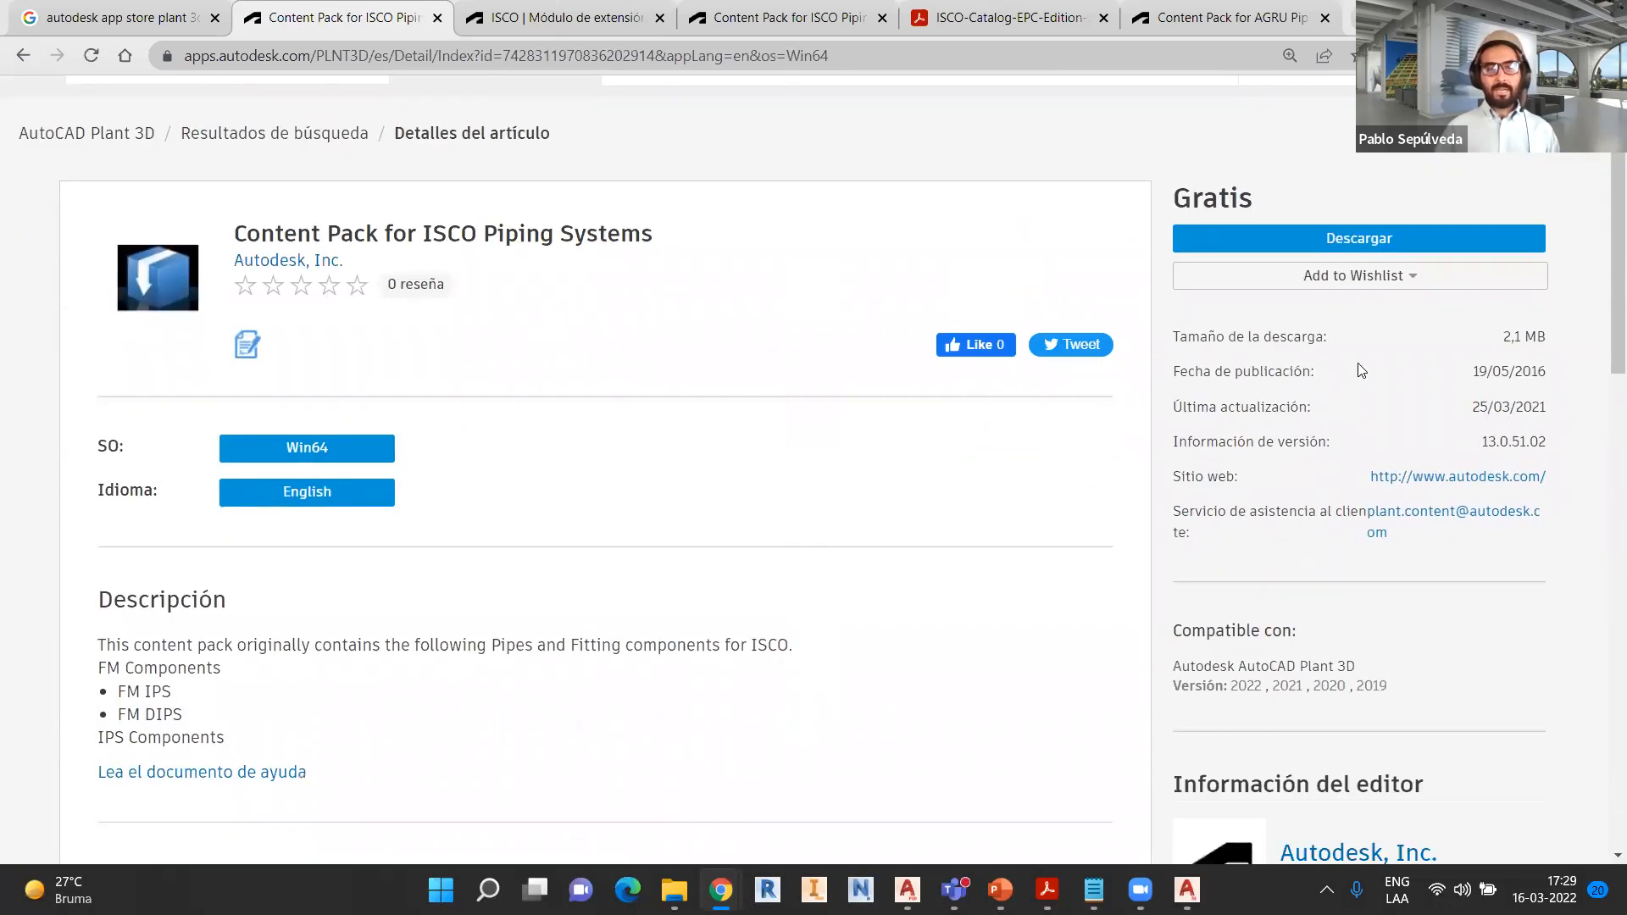
scroll(977, 500, down, 2)
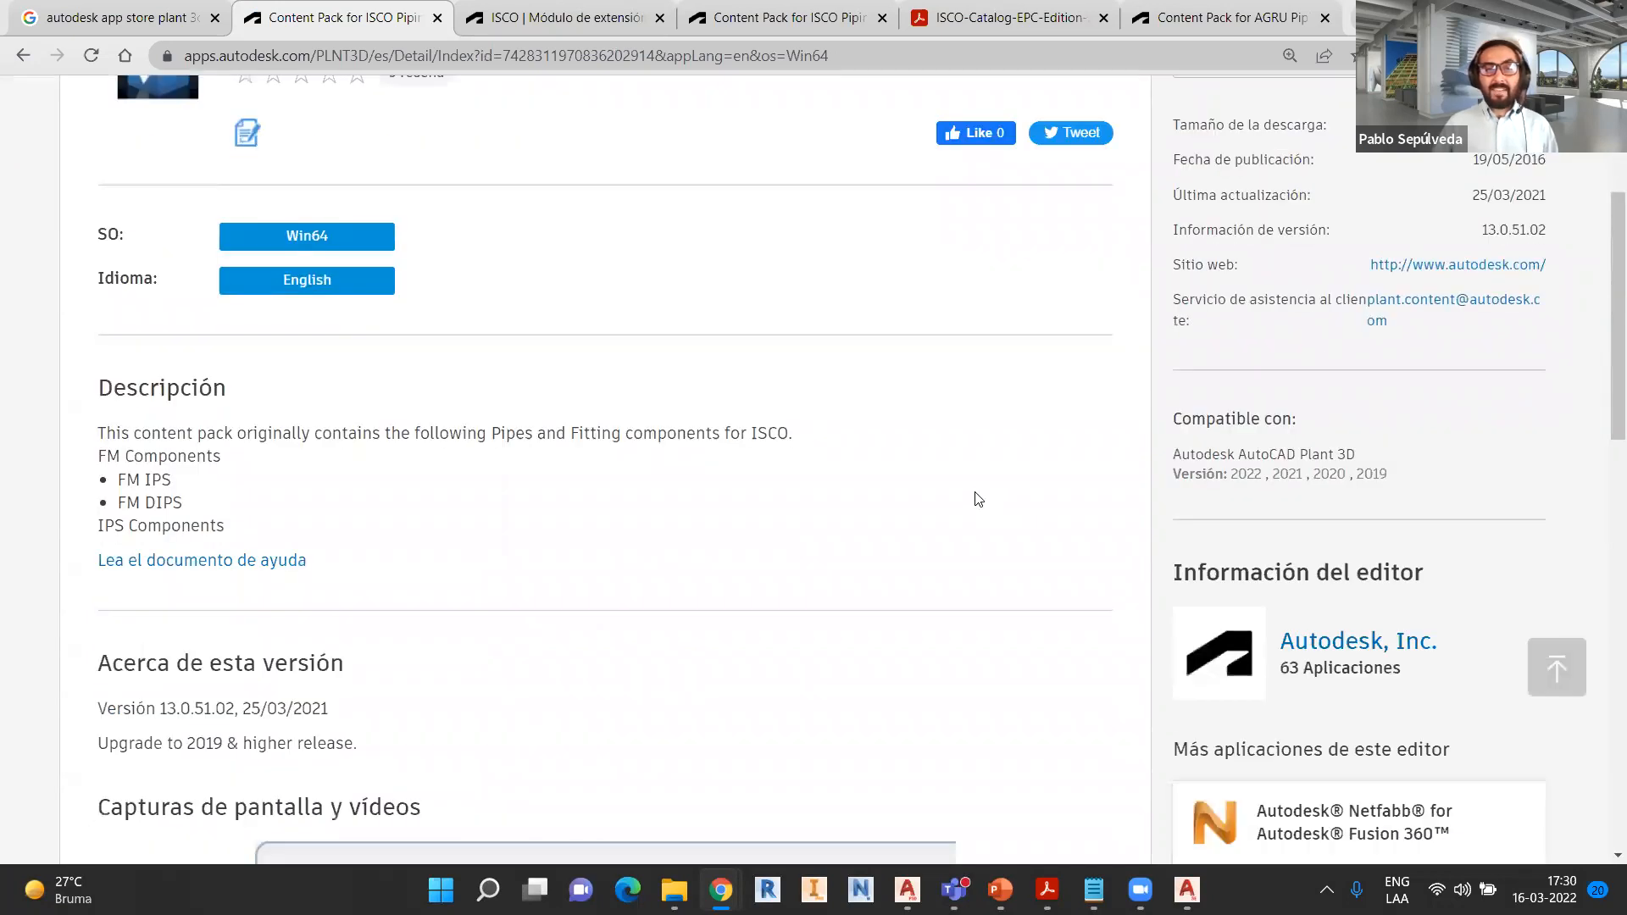
scroll(978, 498, down, 4)
scroll(848, 513, up, 3)
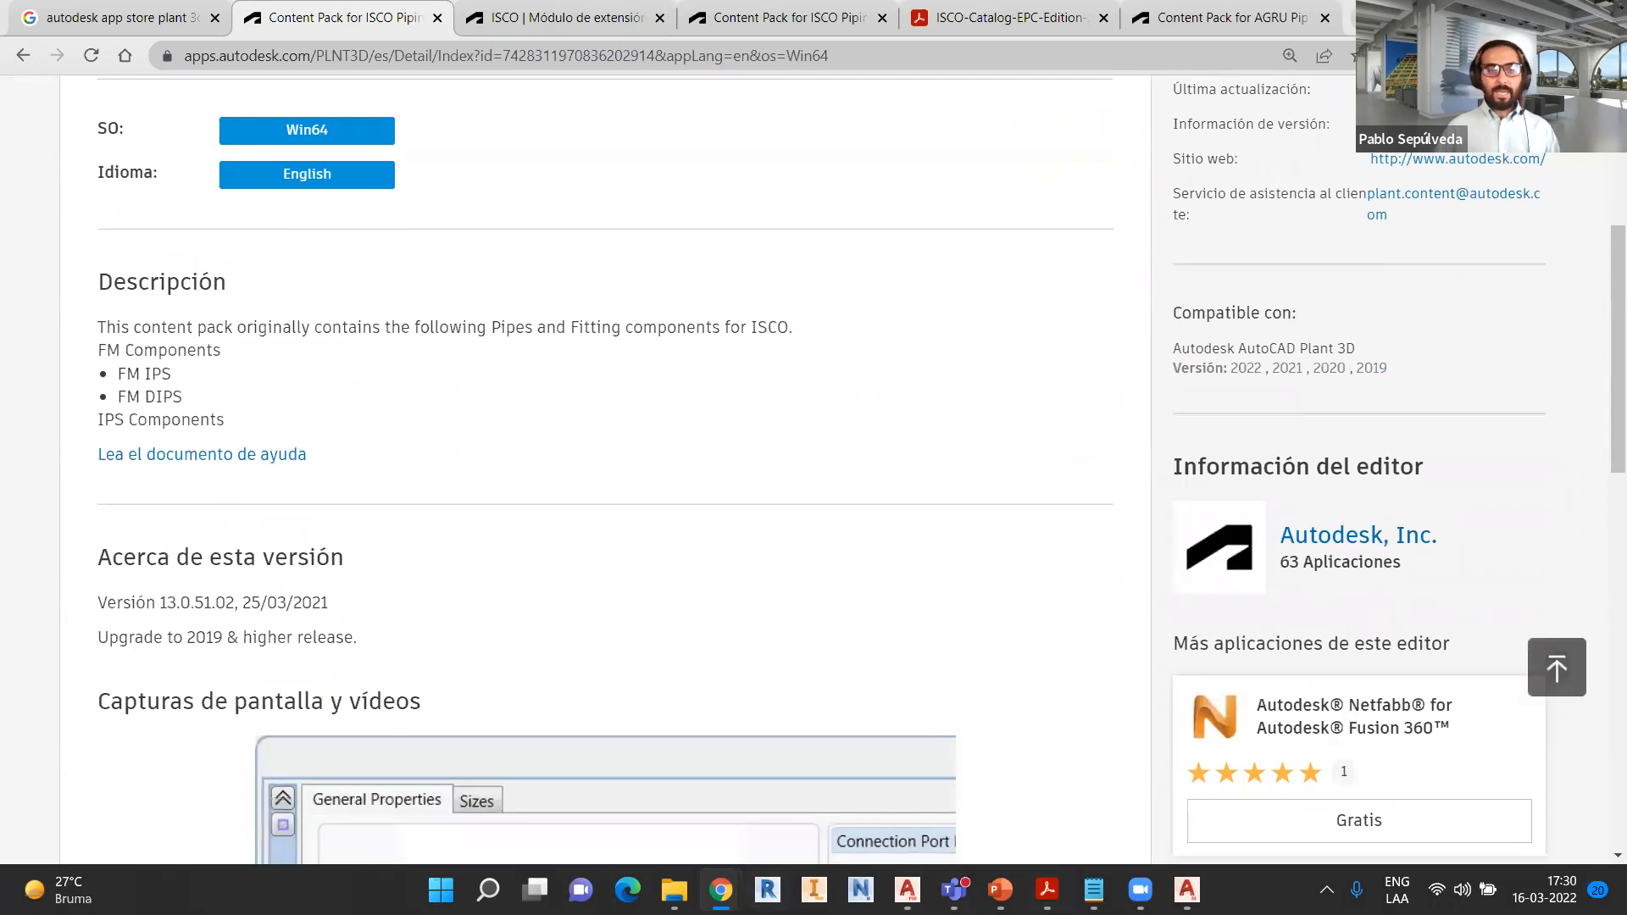
- Switch to File Explorer and examine the FM and IPS Pipes and Fittings catalog files in the CPak for ISCO folder
mouse_move(674, 890)
click(678, 780)
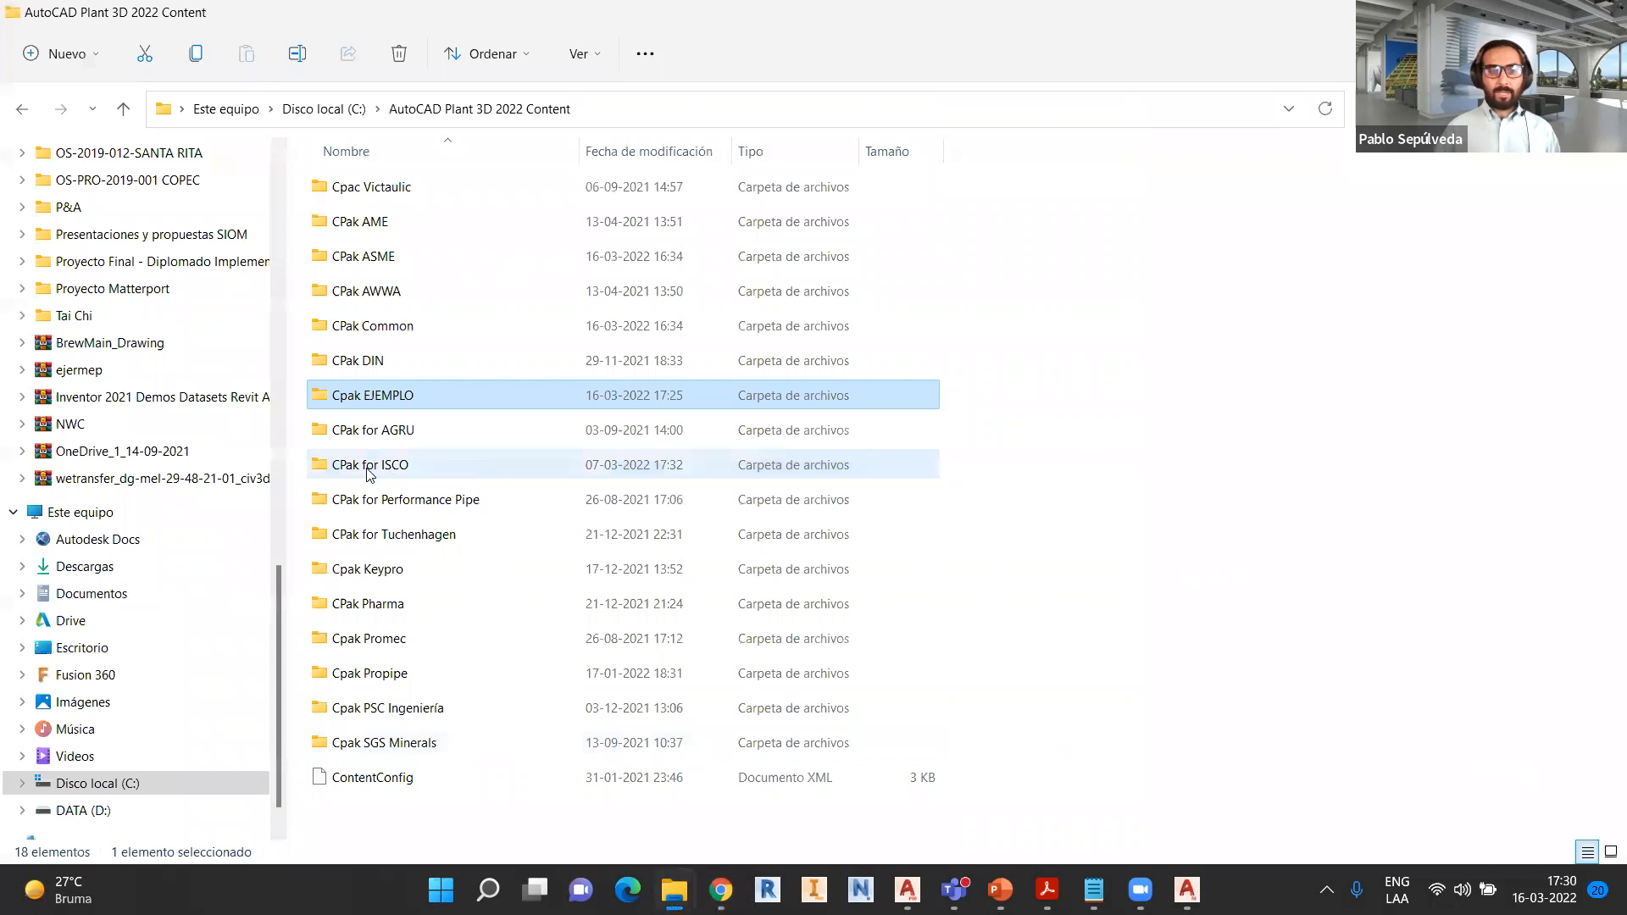
click(376, 472)
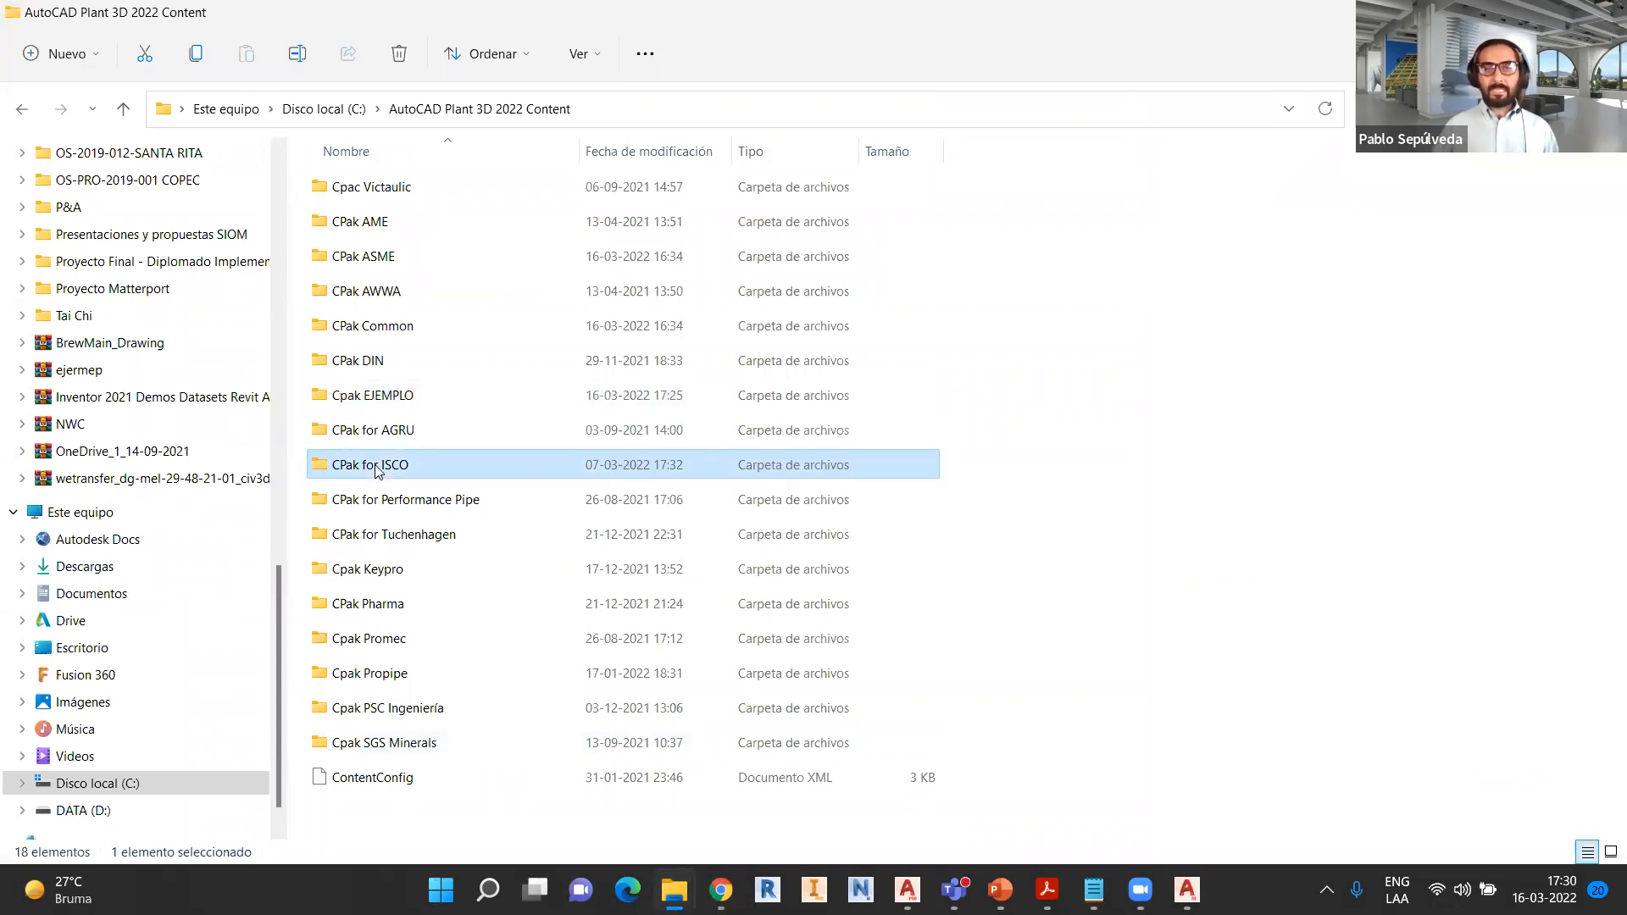
double_click(377, 471)
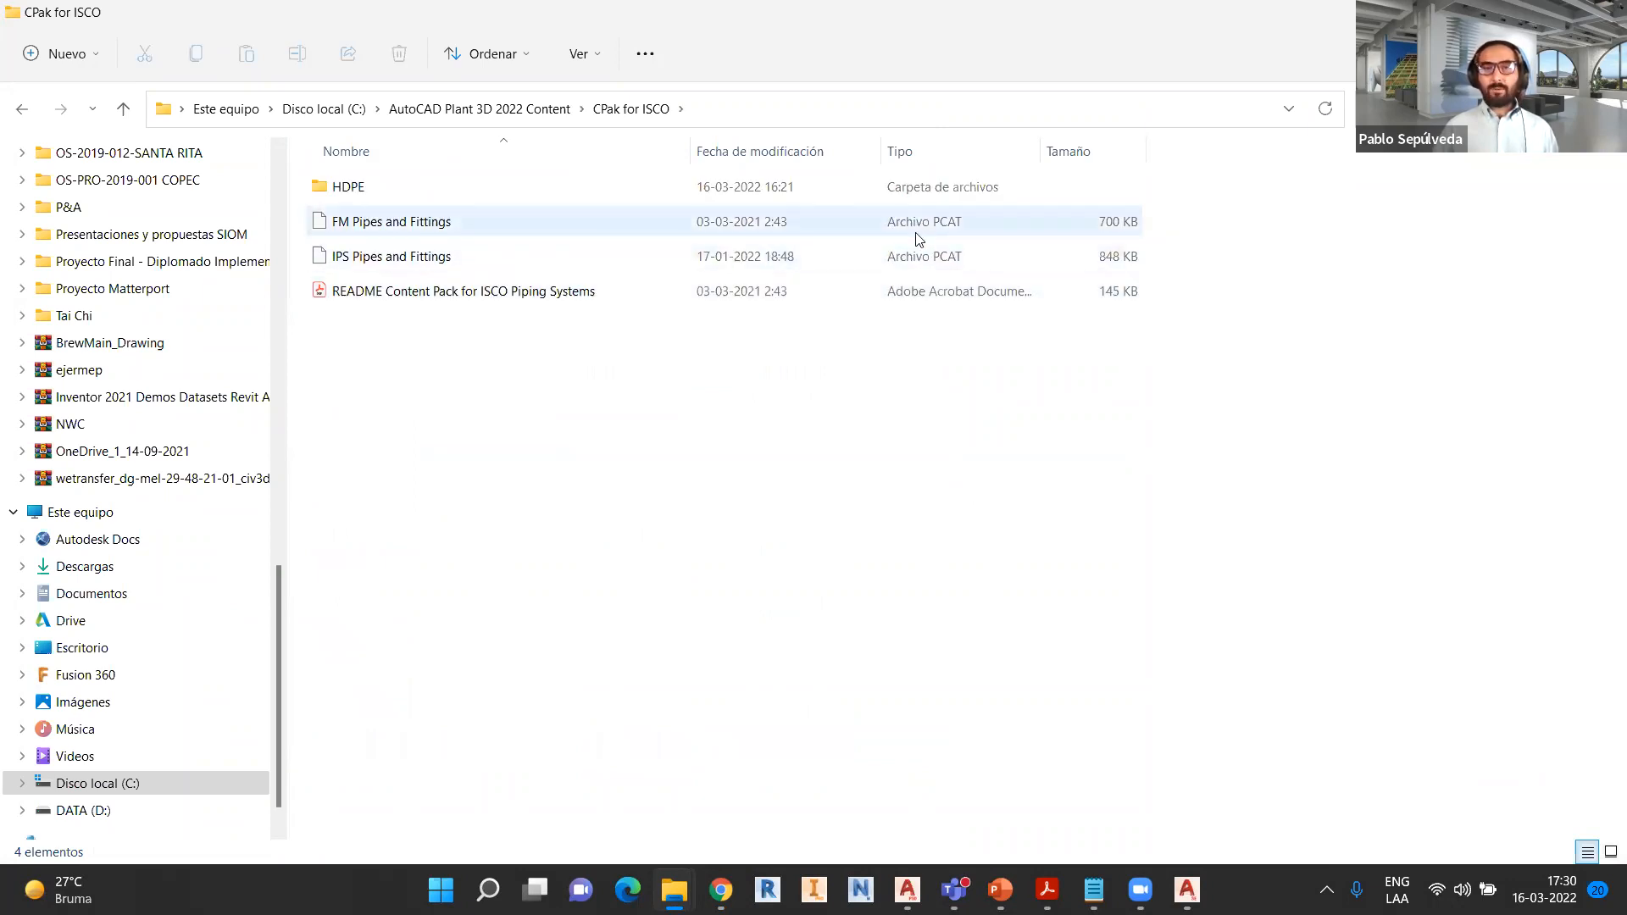
click(471, 229)
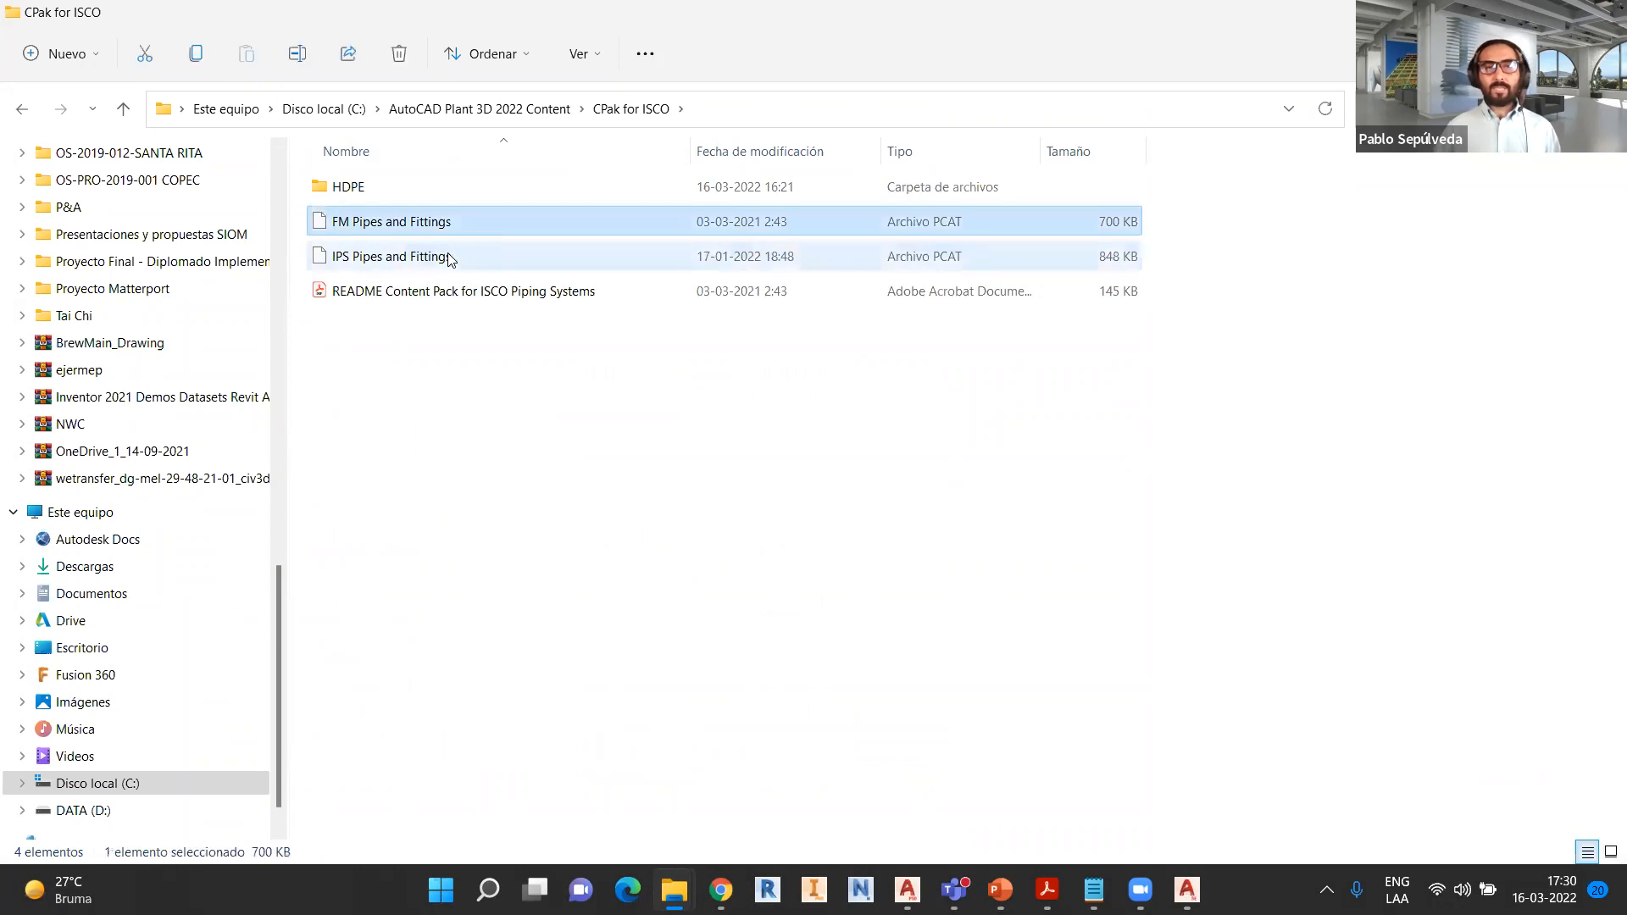
click(423, 262)
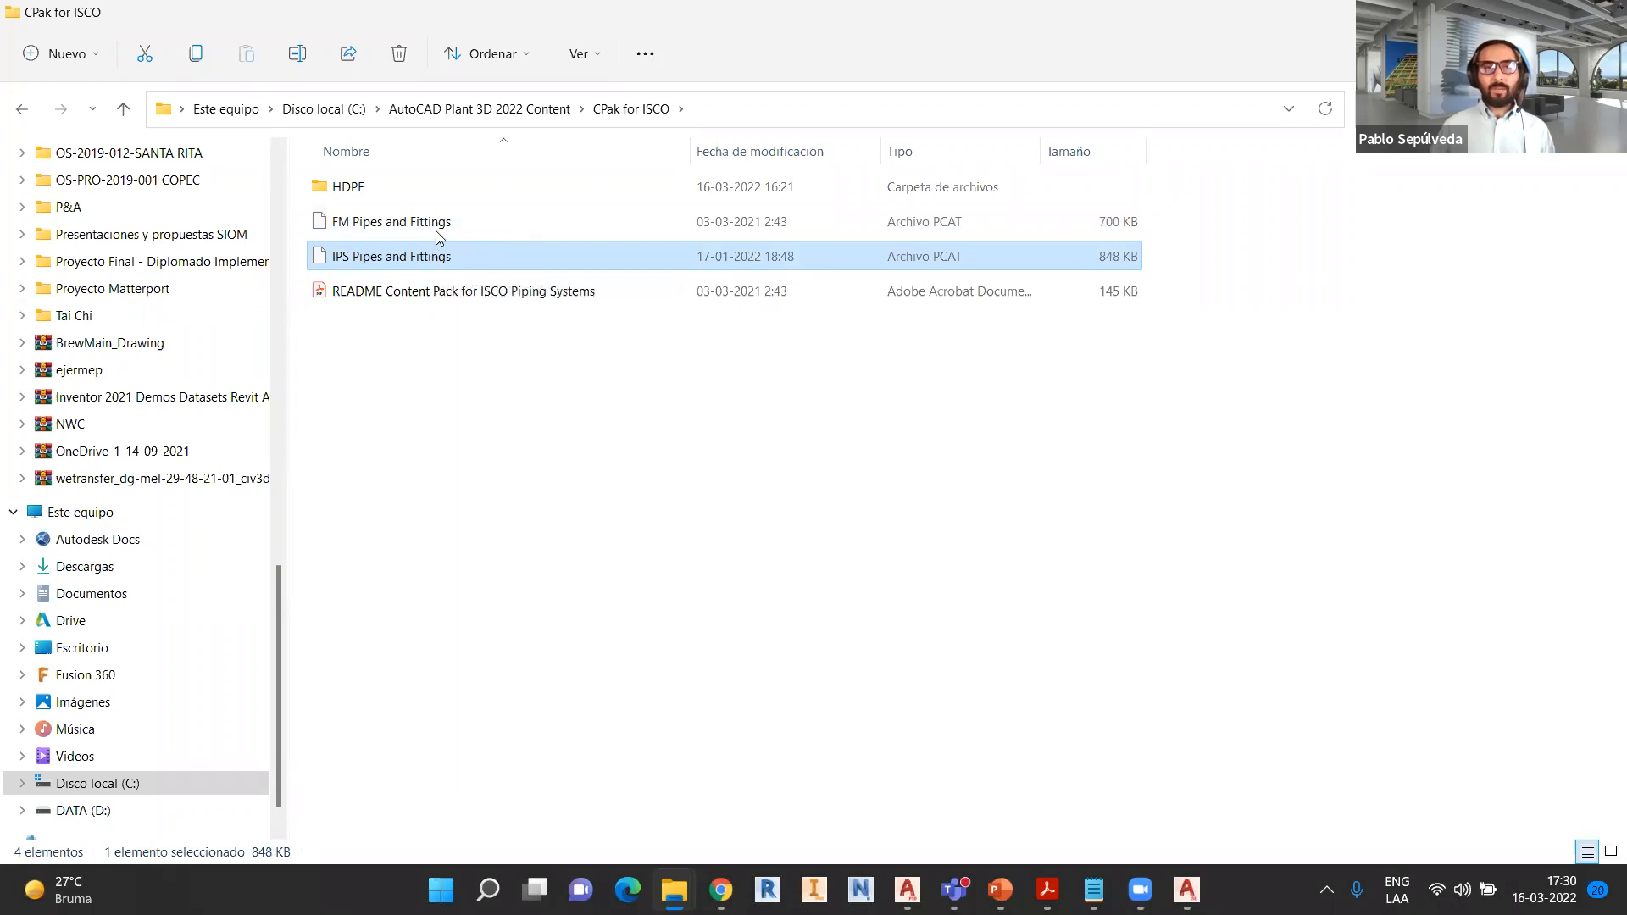
click(424, 227)
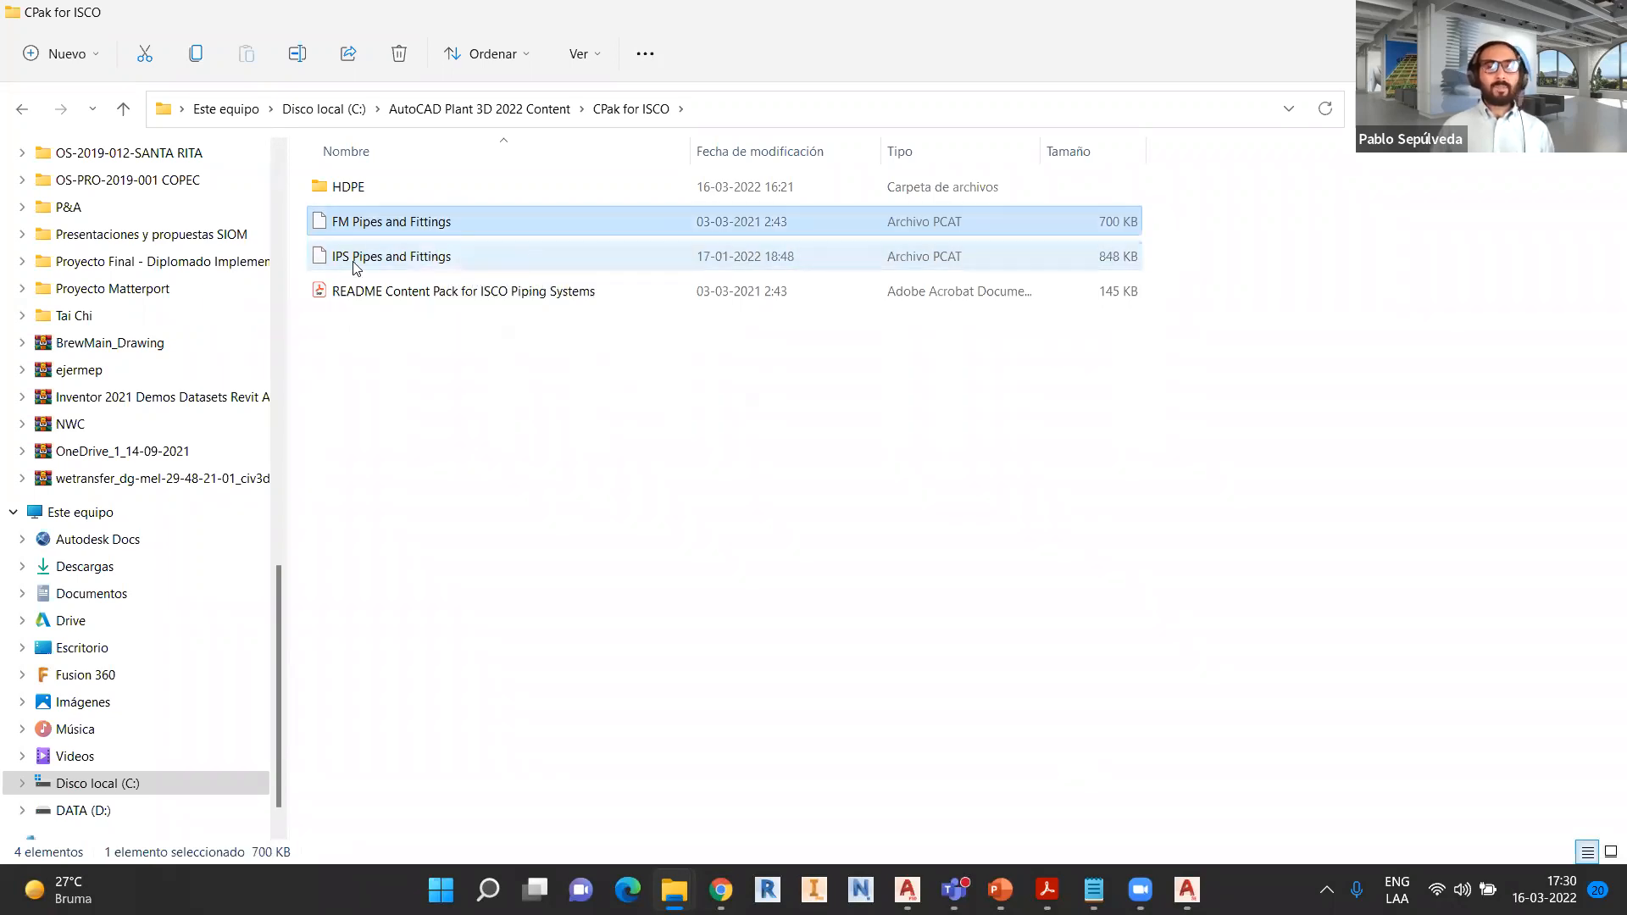
click(398, 261)
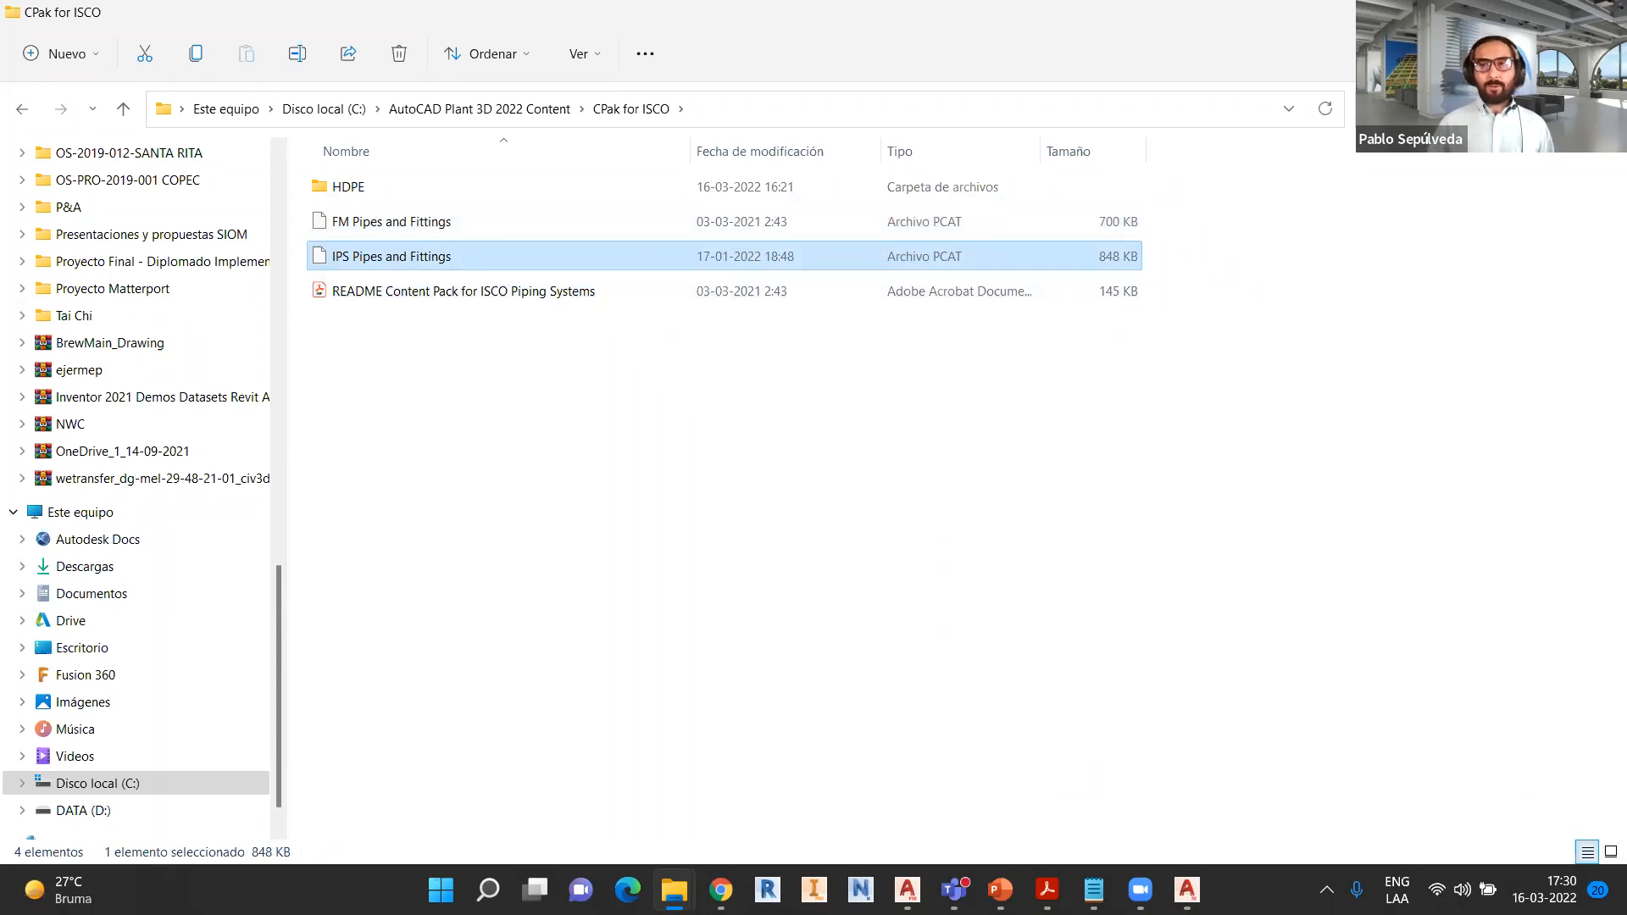
- Switch to Chrome and examine the table of contents of the ISCO-Catalog-EPC-Edition-2018Q3 PDF, including the IPS Pipe and Fittings section
click(1505, 12)
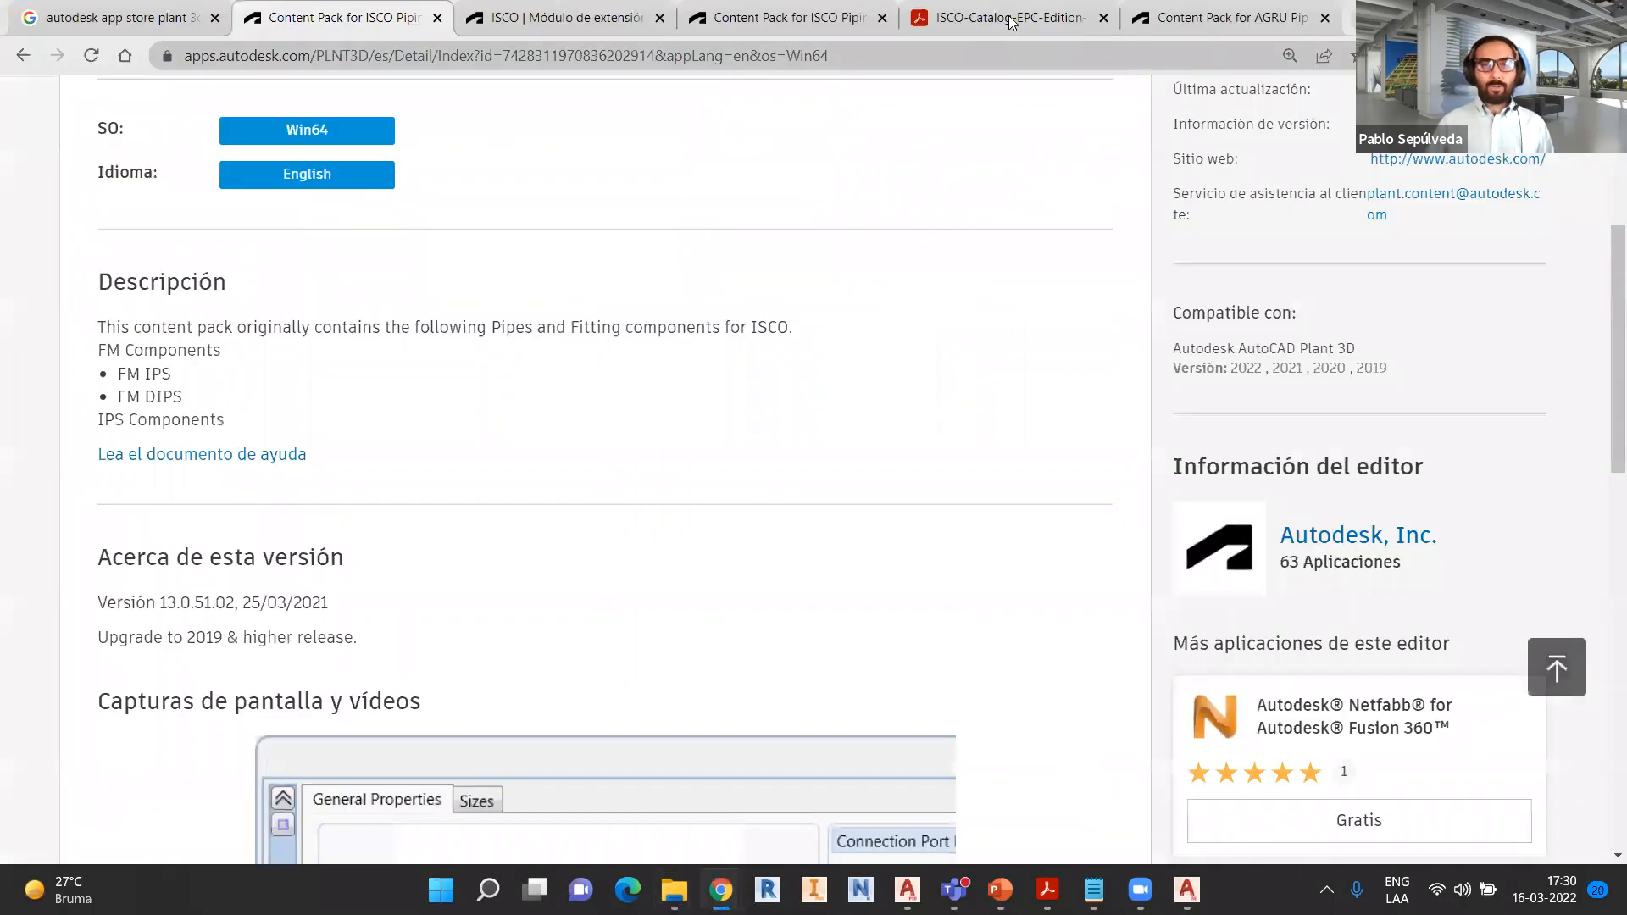
click(1008, 20)
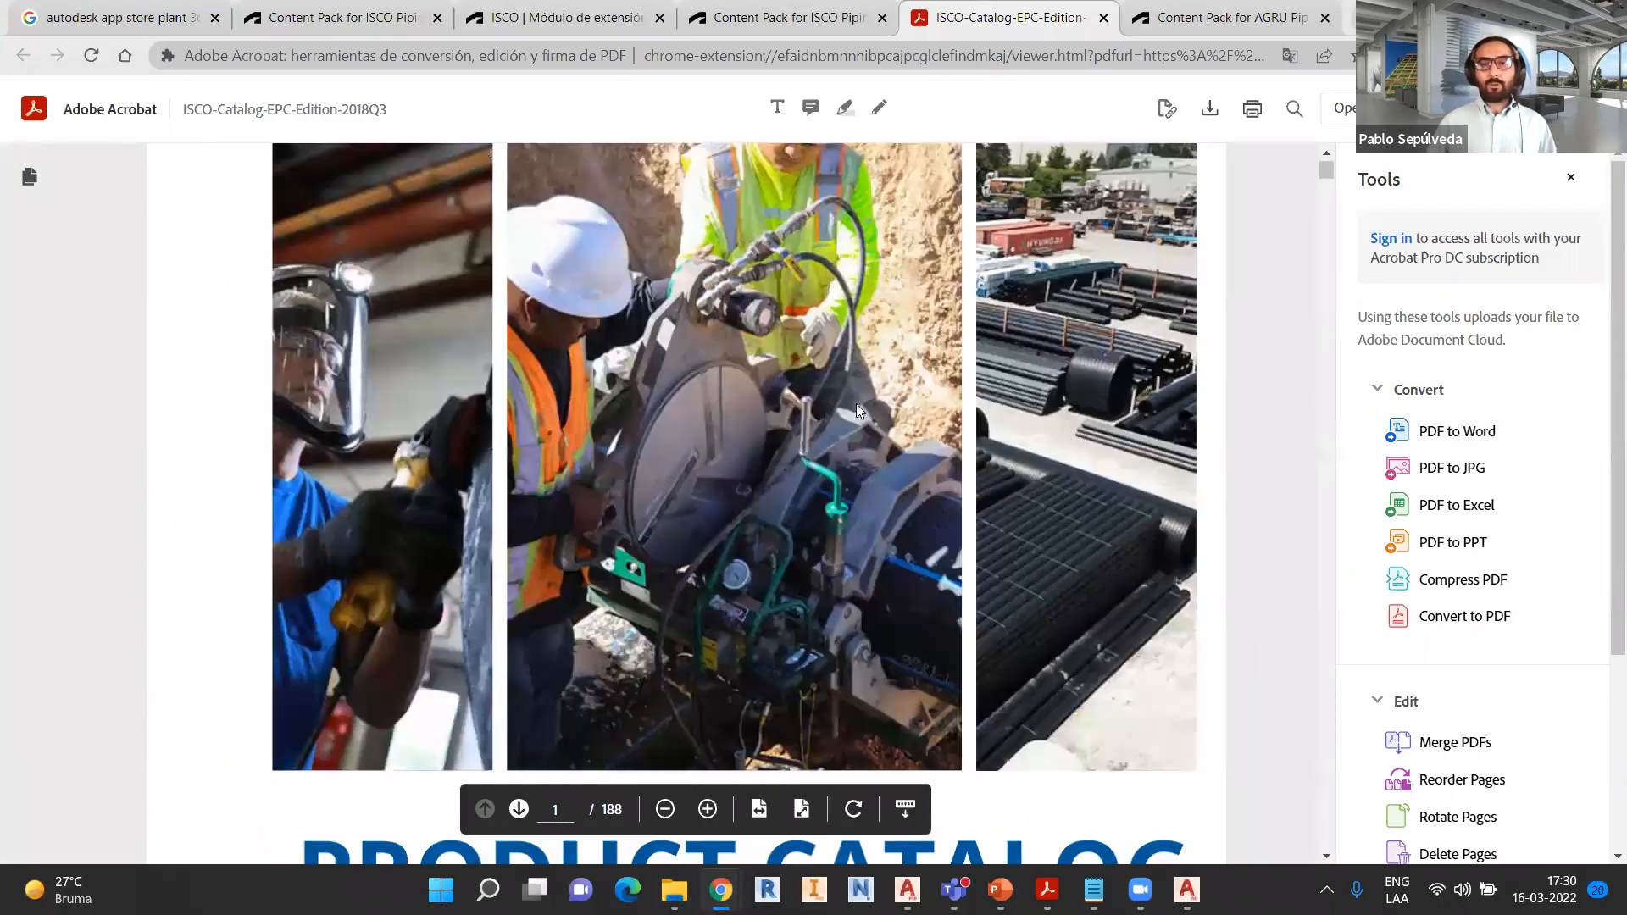
scroll(912, 417, down, 3)
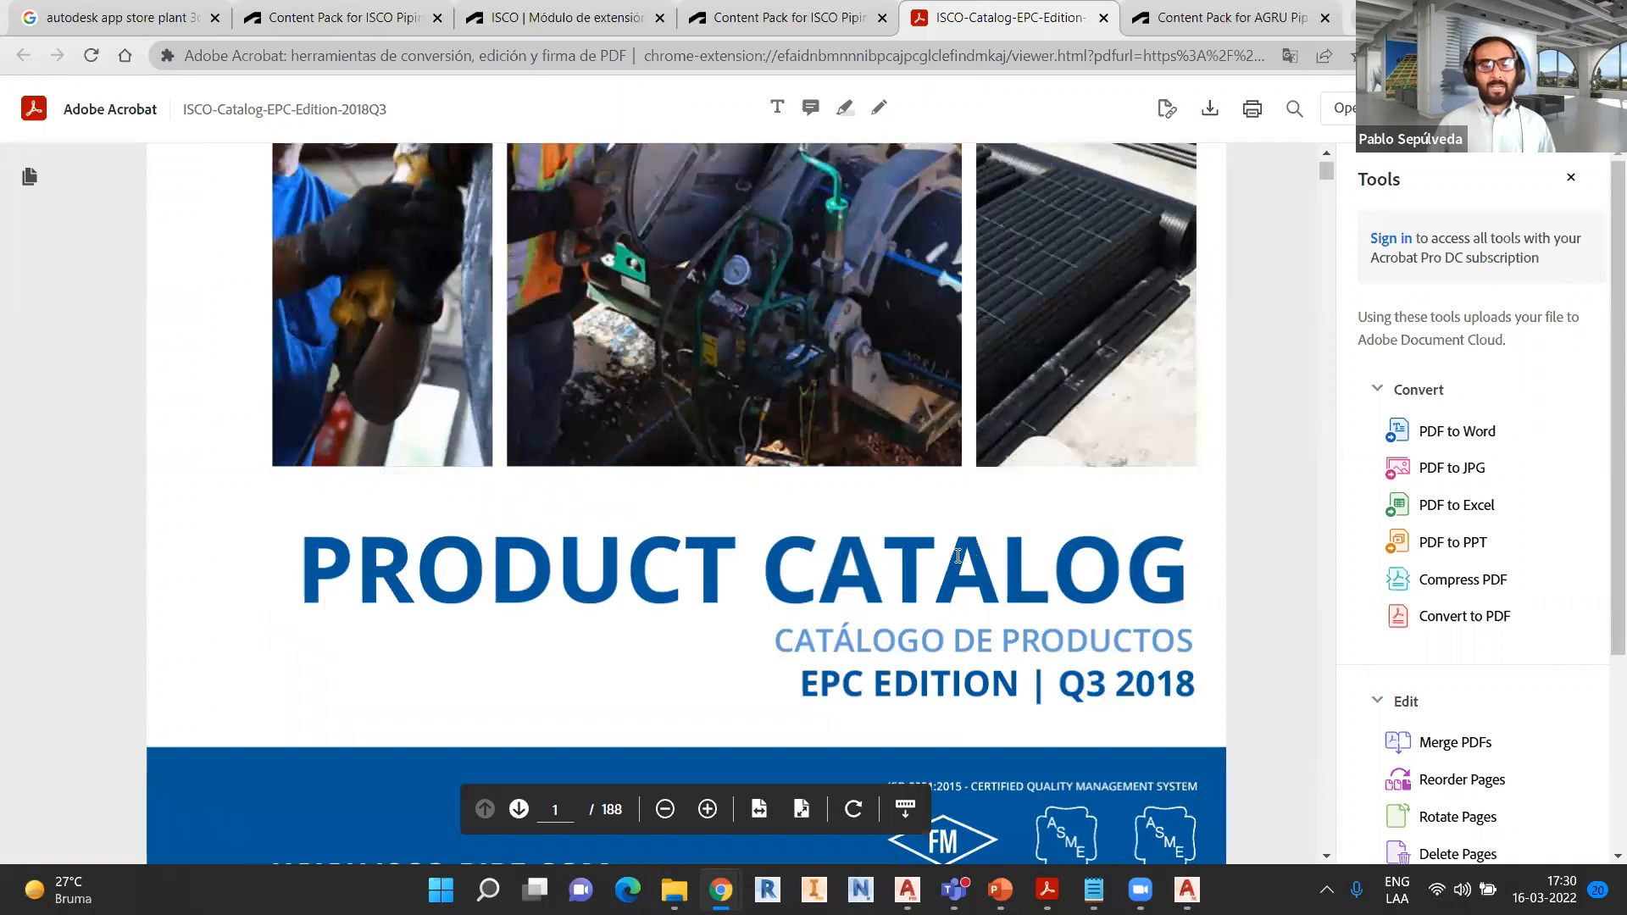
scroll(1019, 519, down, 6)
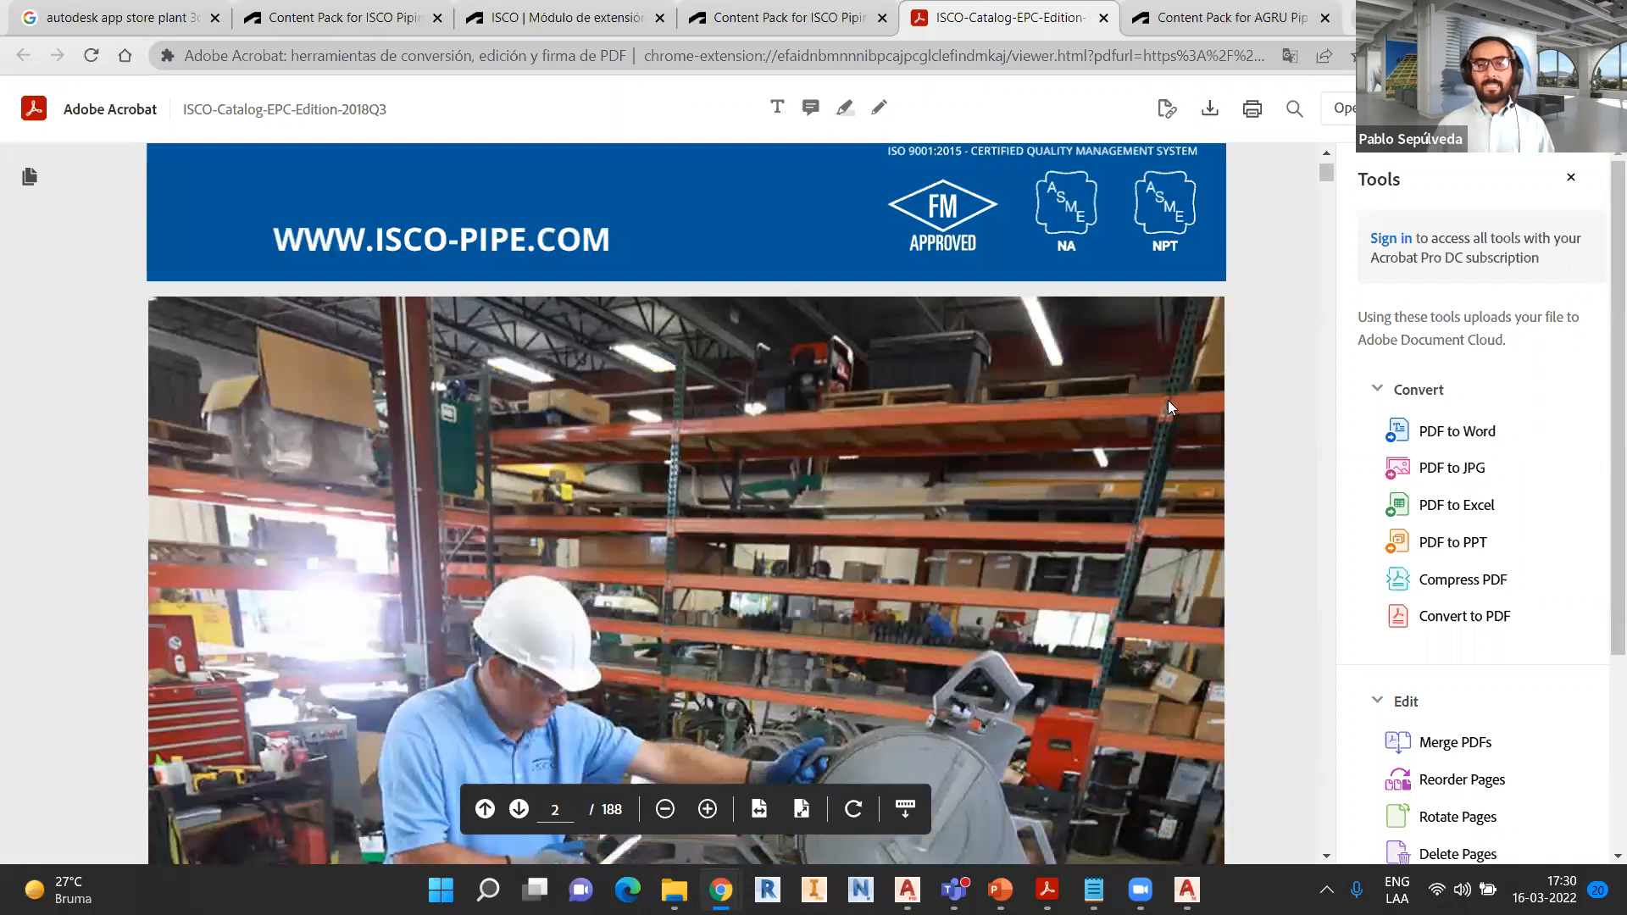
scroll(1168, 400, down, 9)
scroll(1181, 414, down, 2)
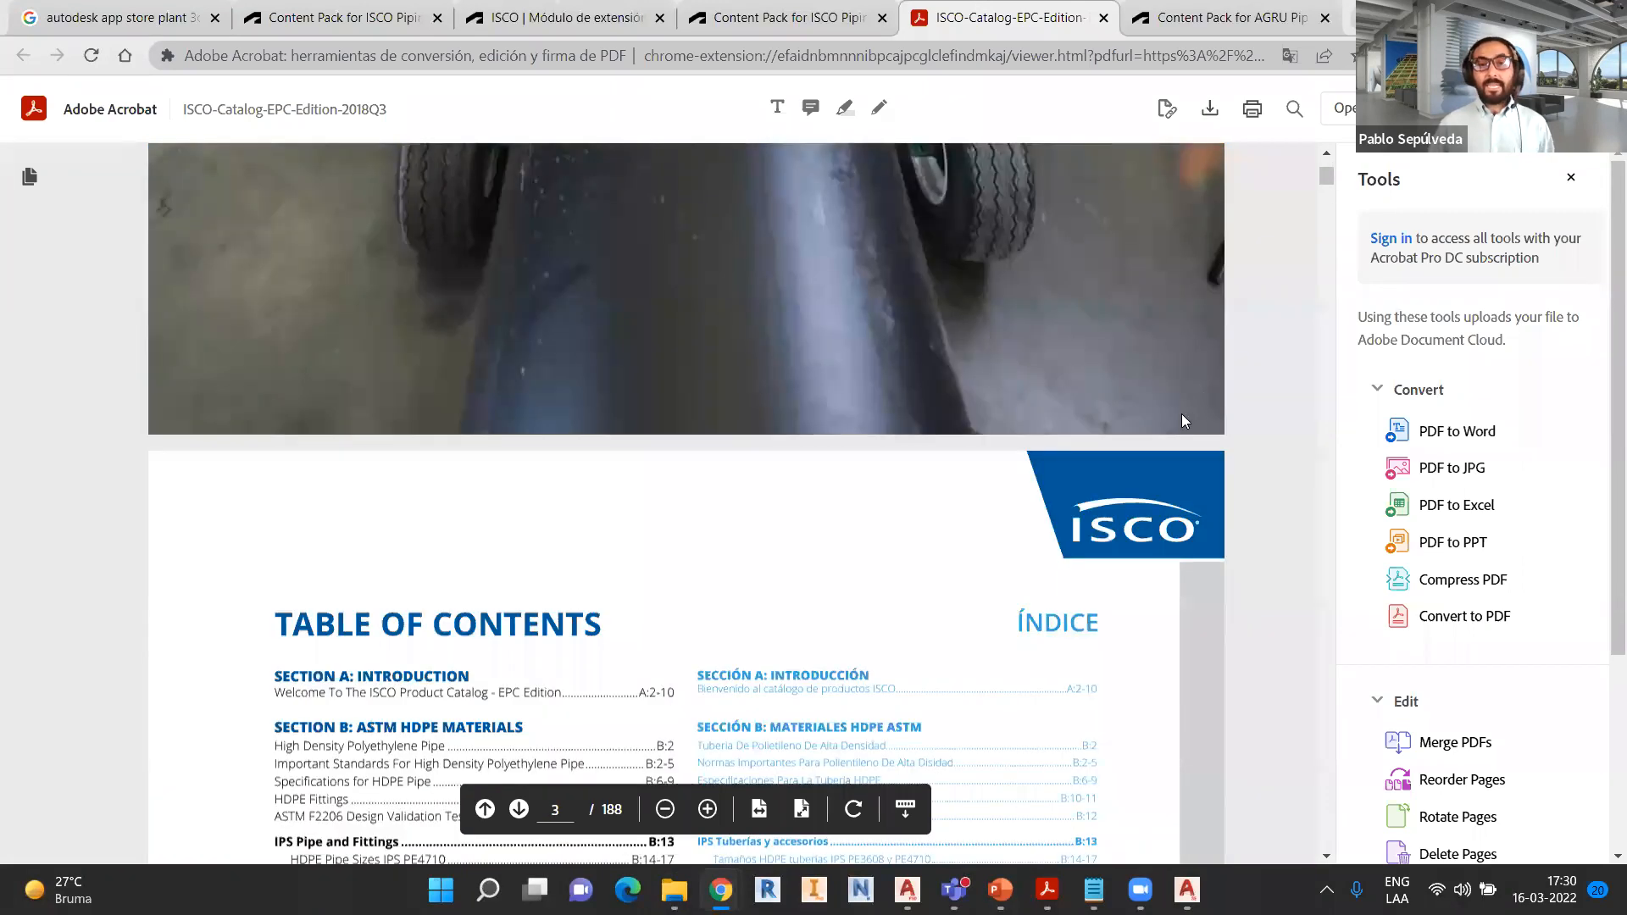
scroll(1169, 416, down, 3)
scroll(1184, 456, down, 3)
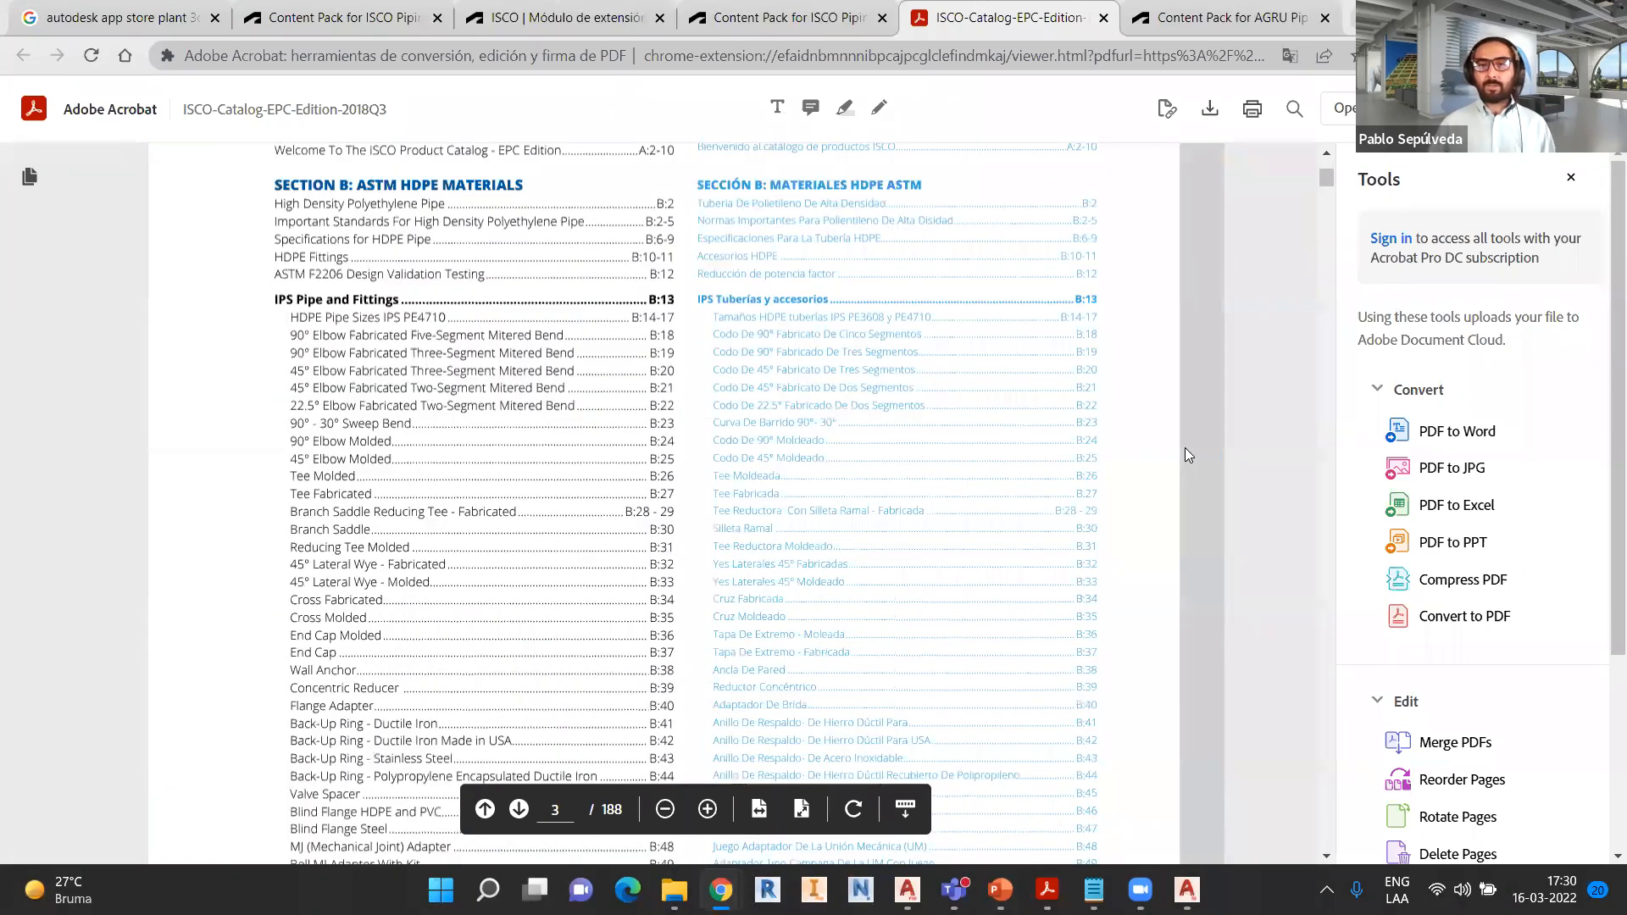
scroll(1153, 455, up, 3)
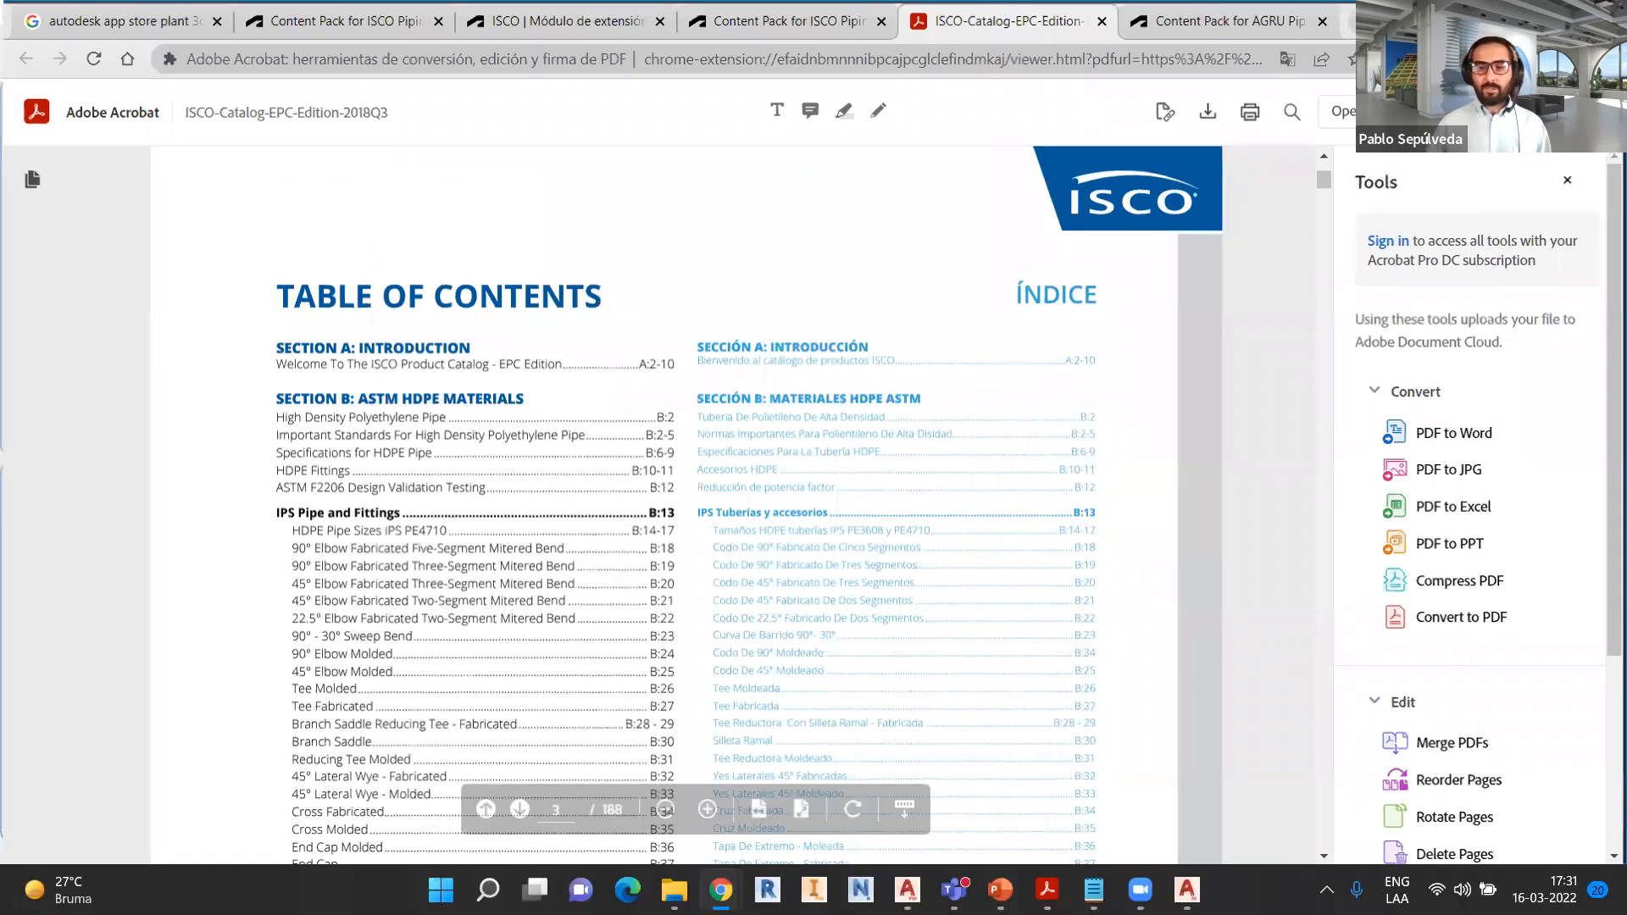
- Switch to AutoCAD Plant 3D Spec Editor and start creating a new blank spec
key(alt+Tab)
key(alt+Tab)
scroll(249, 169, up, 2)
click(15, 35)
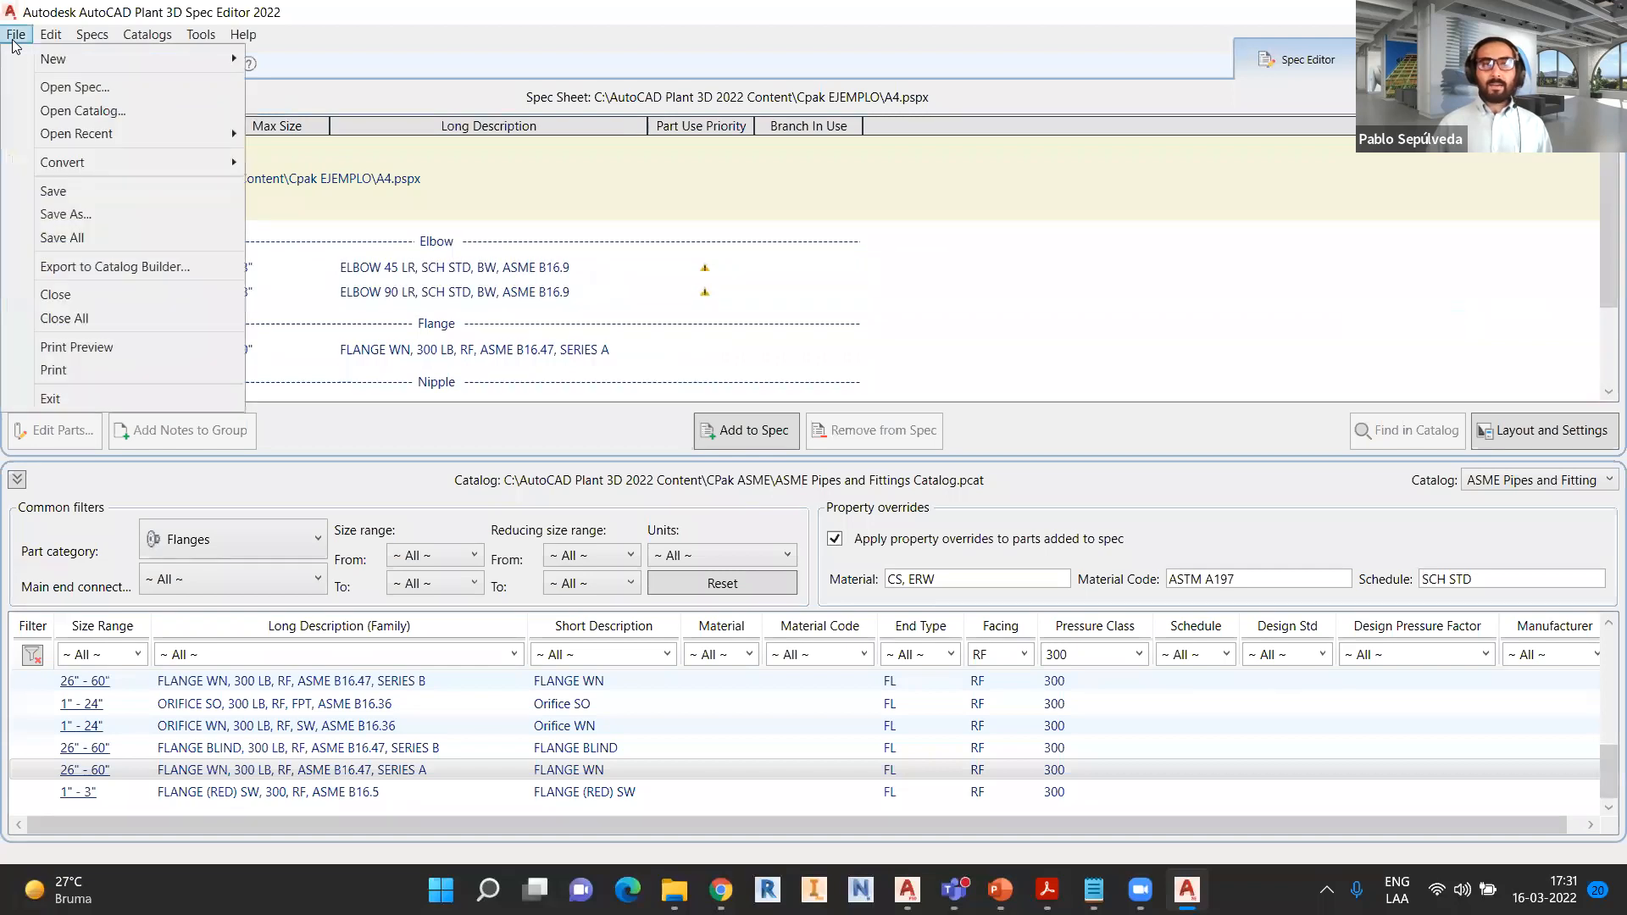
mouse_move(14, 51)
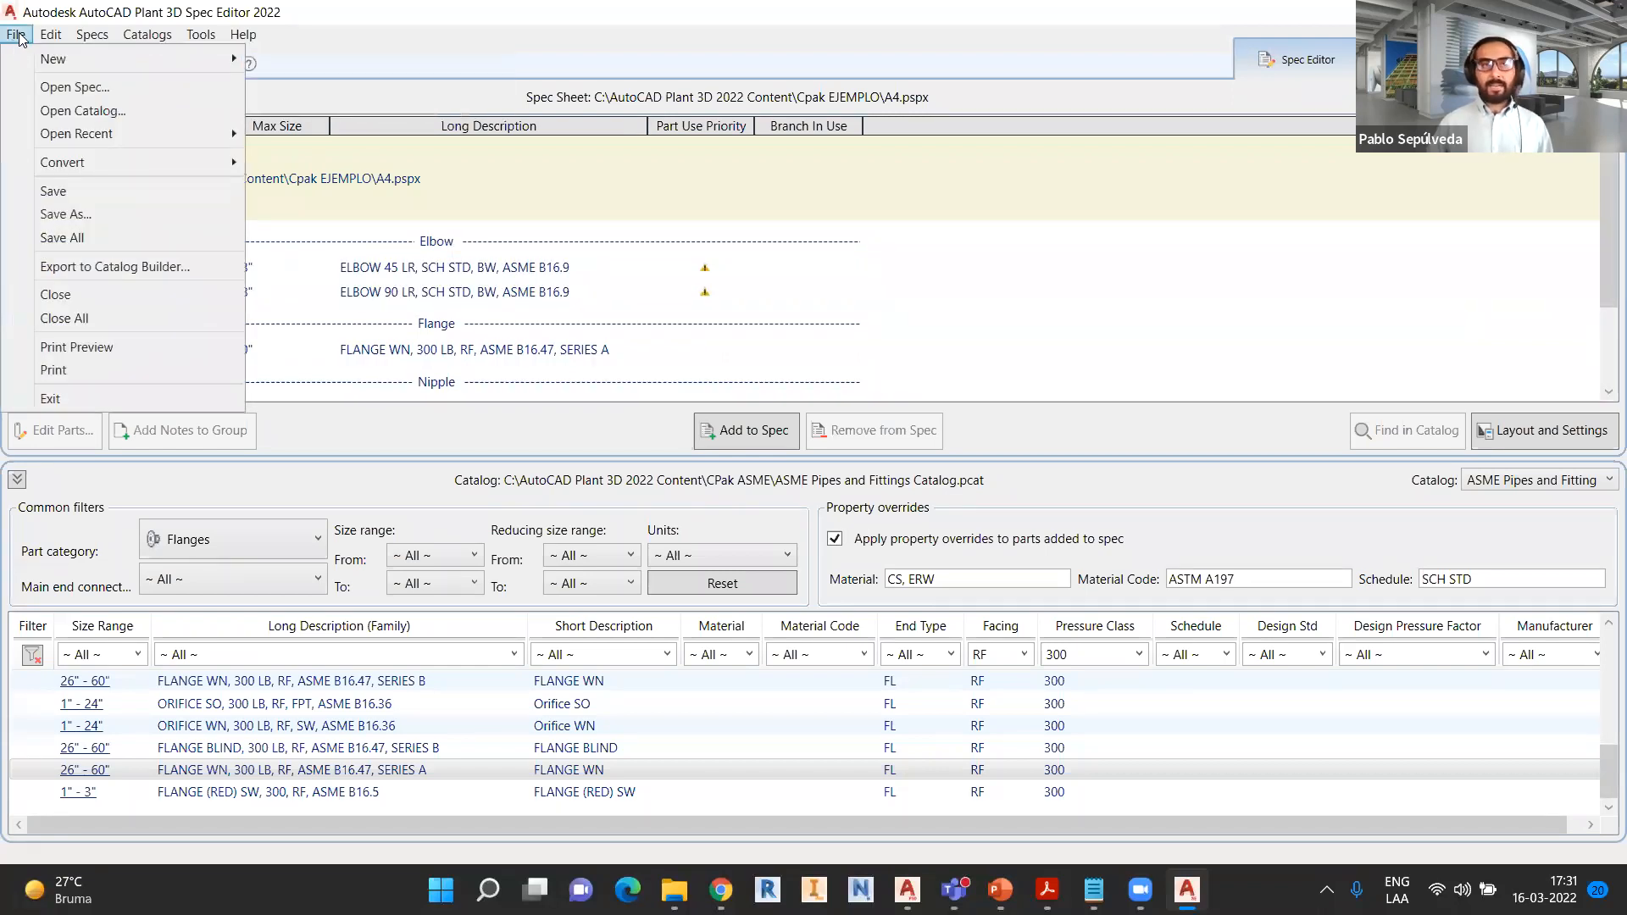
mouse_move(104, 56)
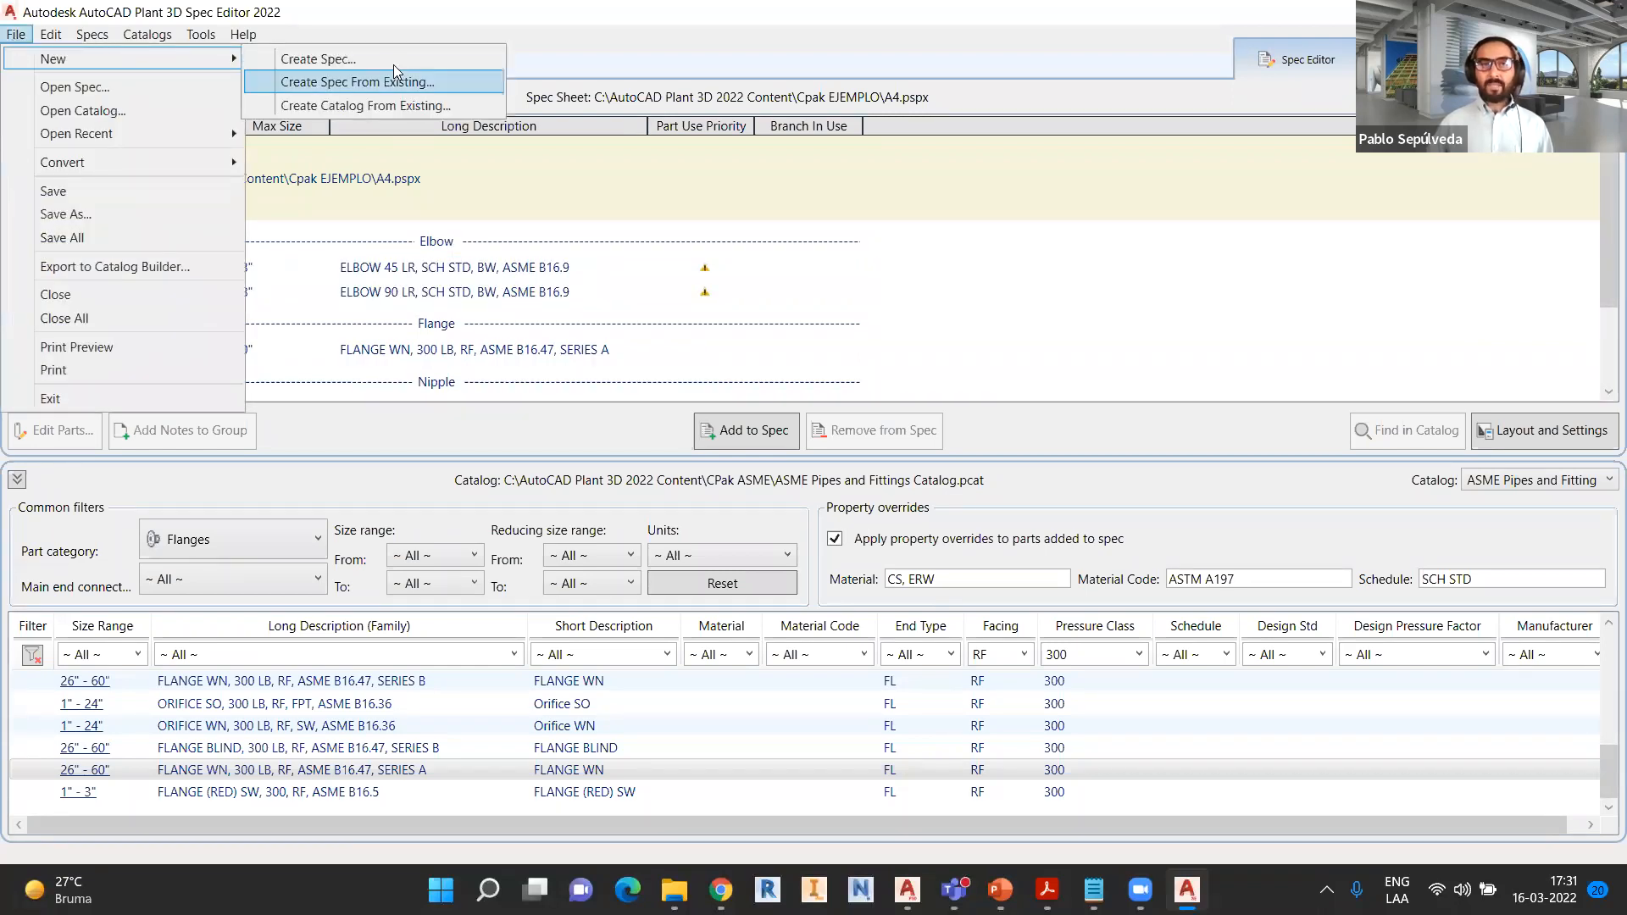
click(305, 57)
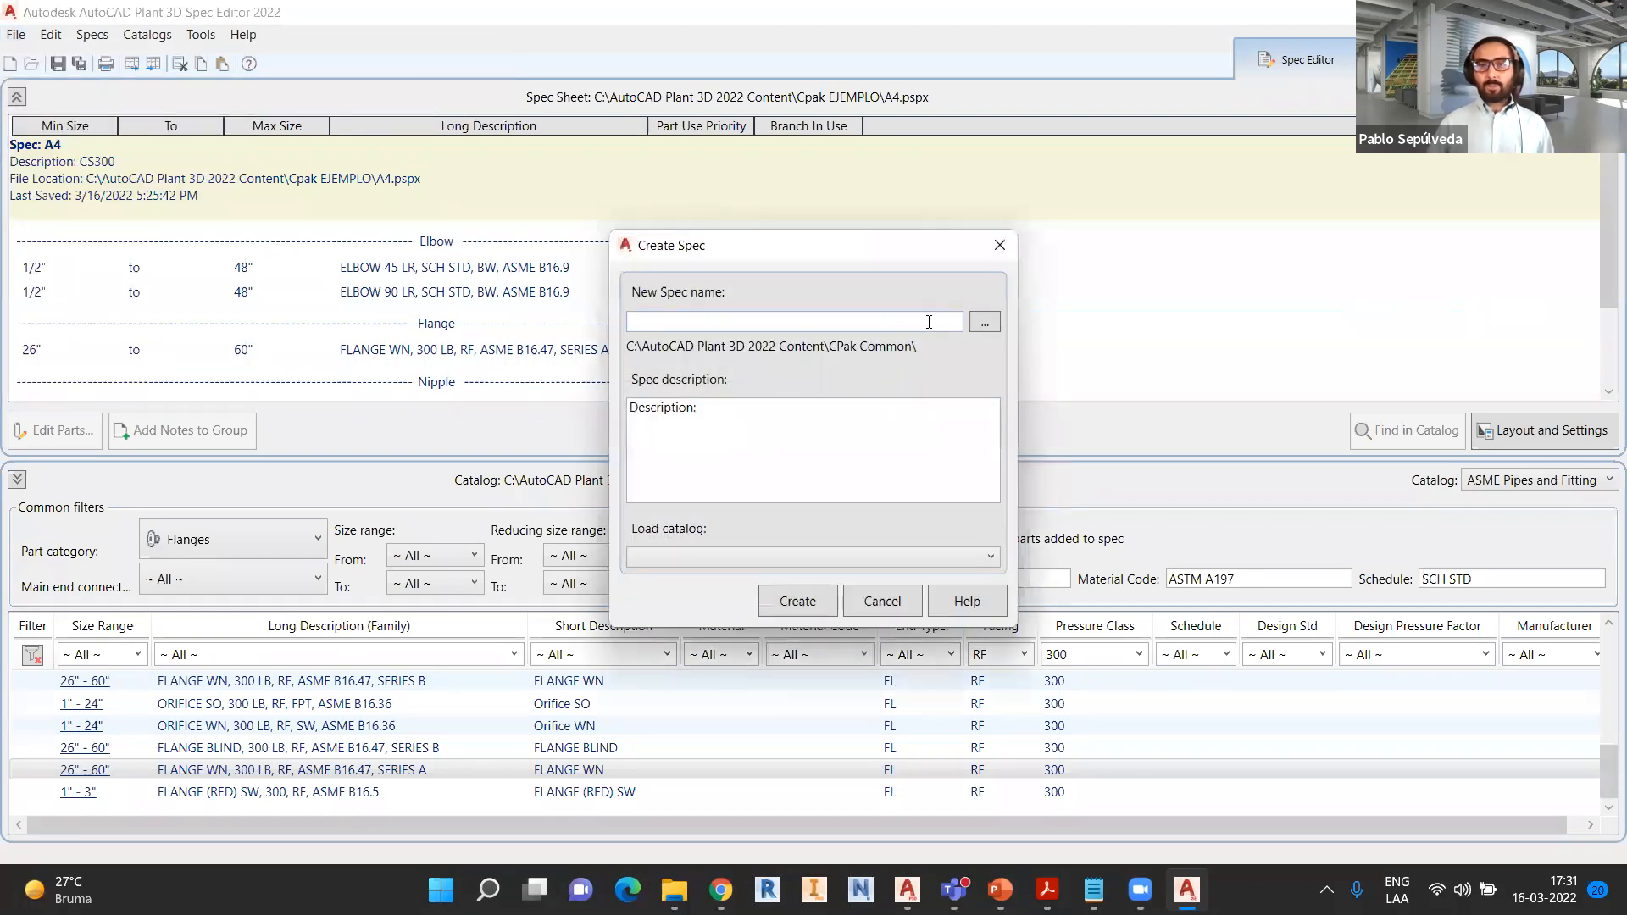
- Name the new spec H1 in the CPak for ISCO\HDPE folder and describe it as HDPE IPS
click(984, 322)
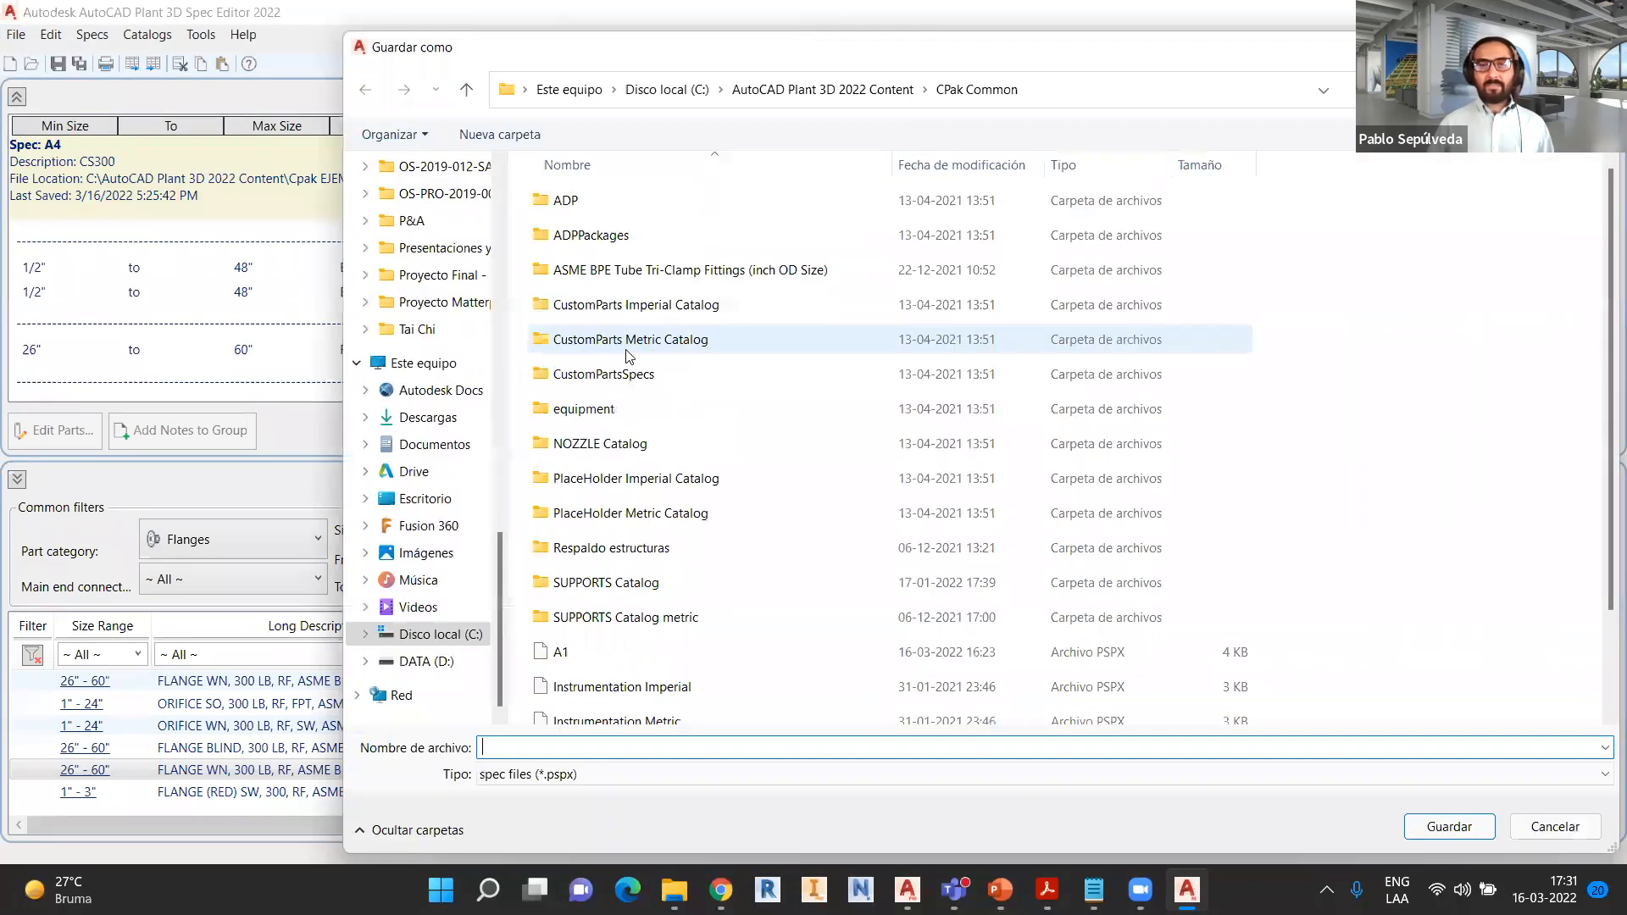
click(819, 103)
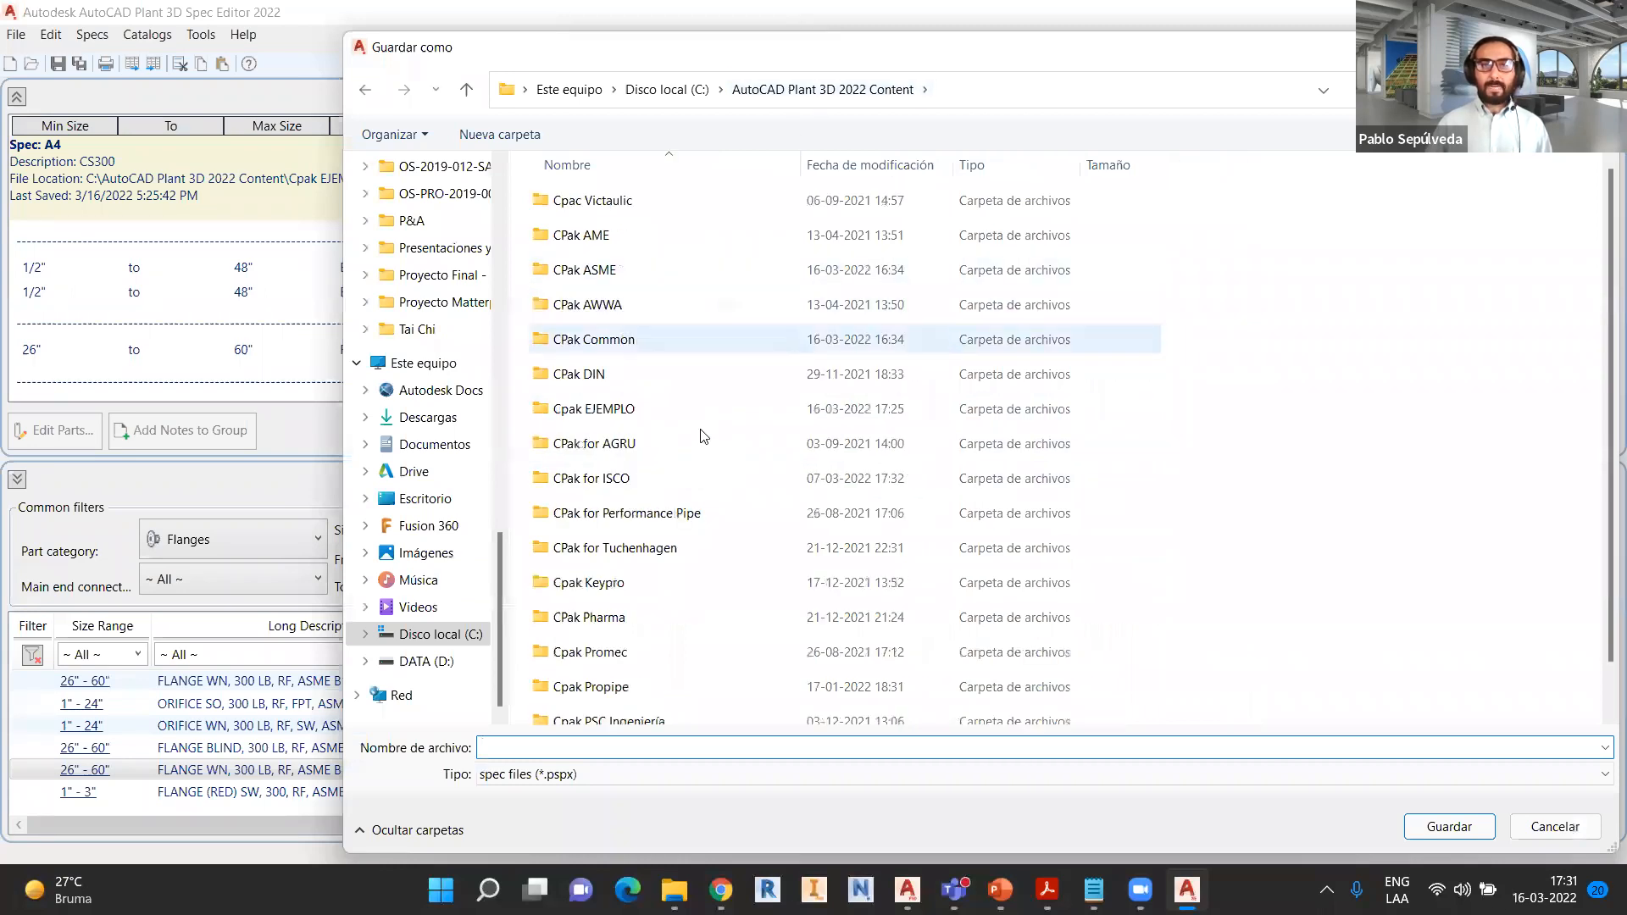
double_click(615, 480)
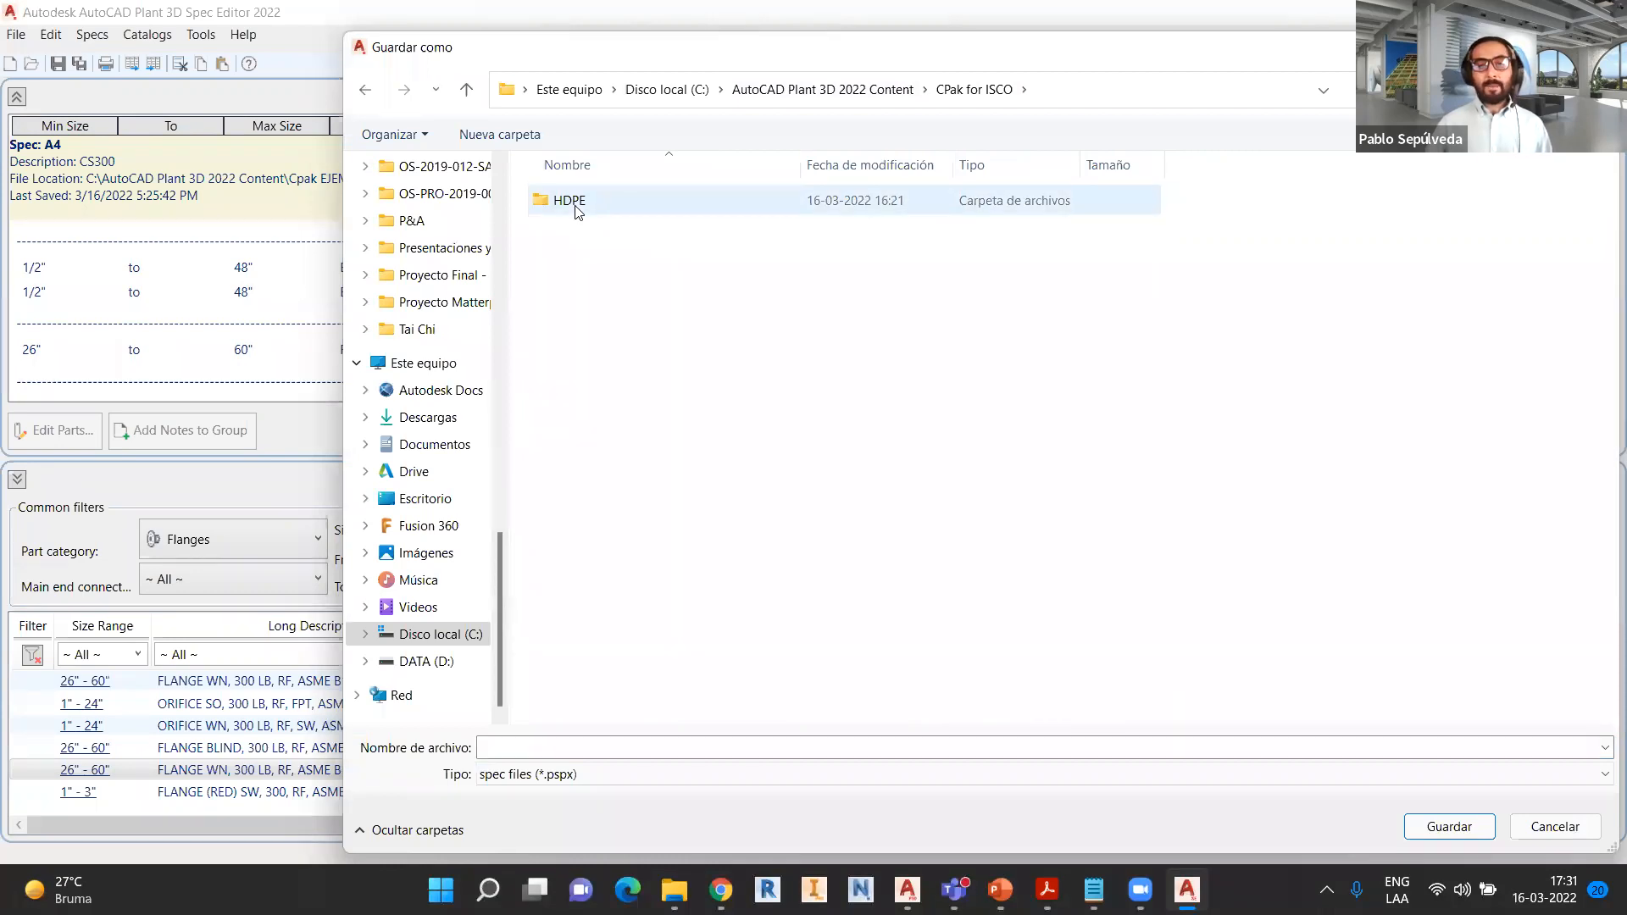
double_click(581, 201)
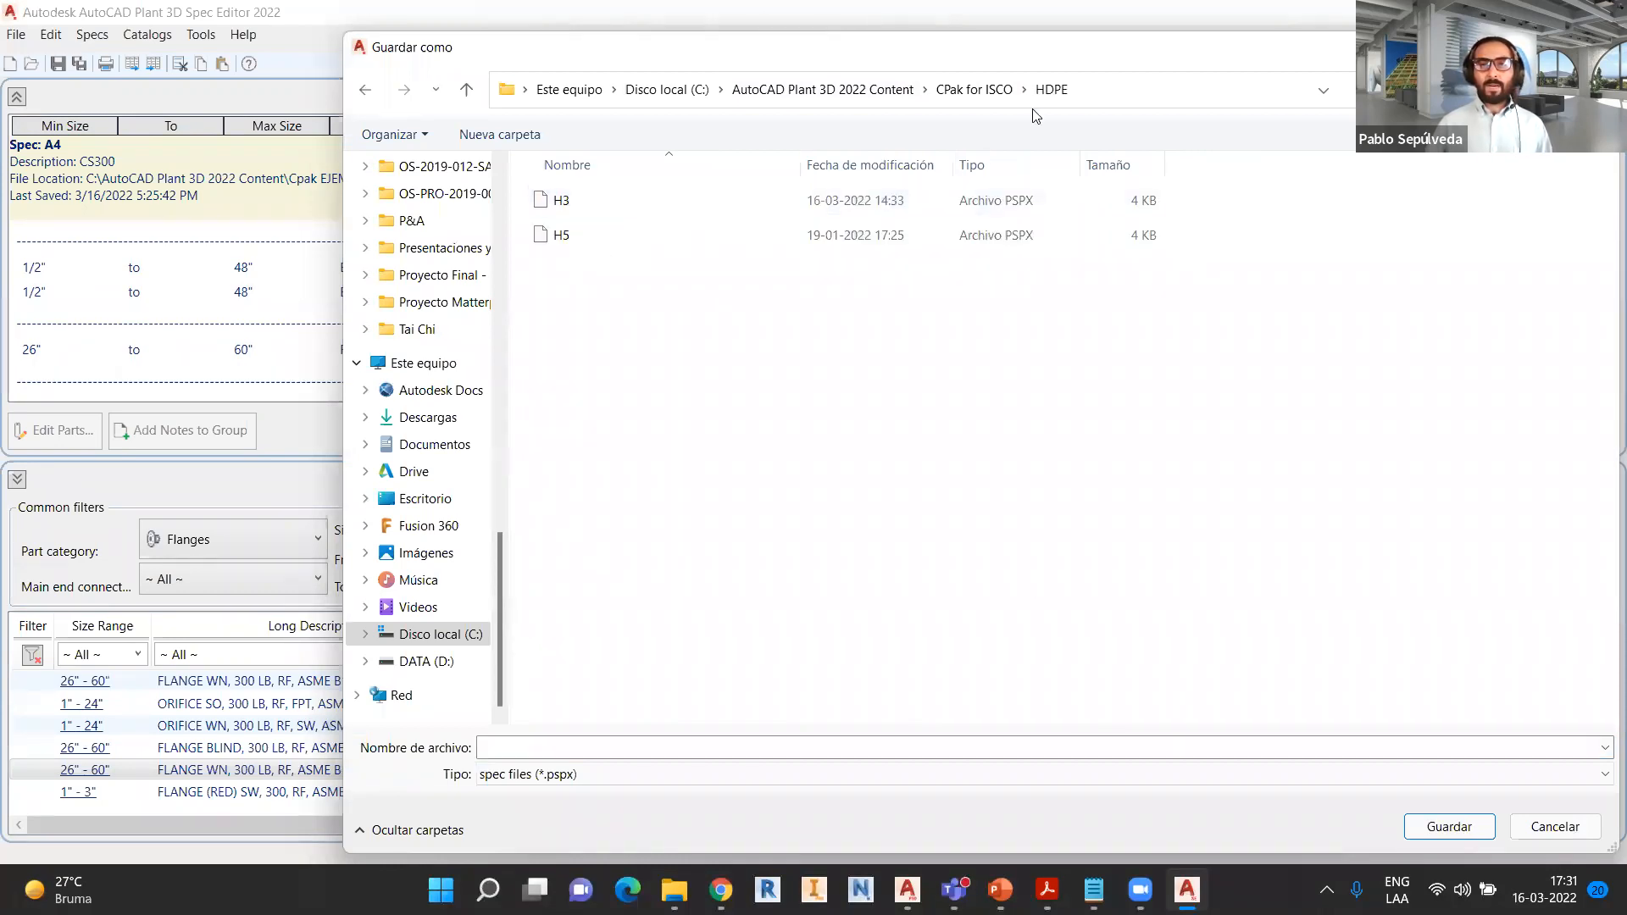
click(612, 751)
text(H)
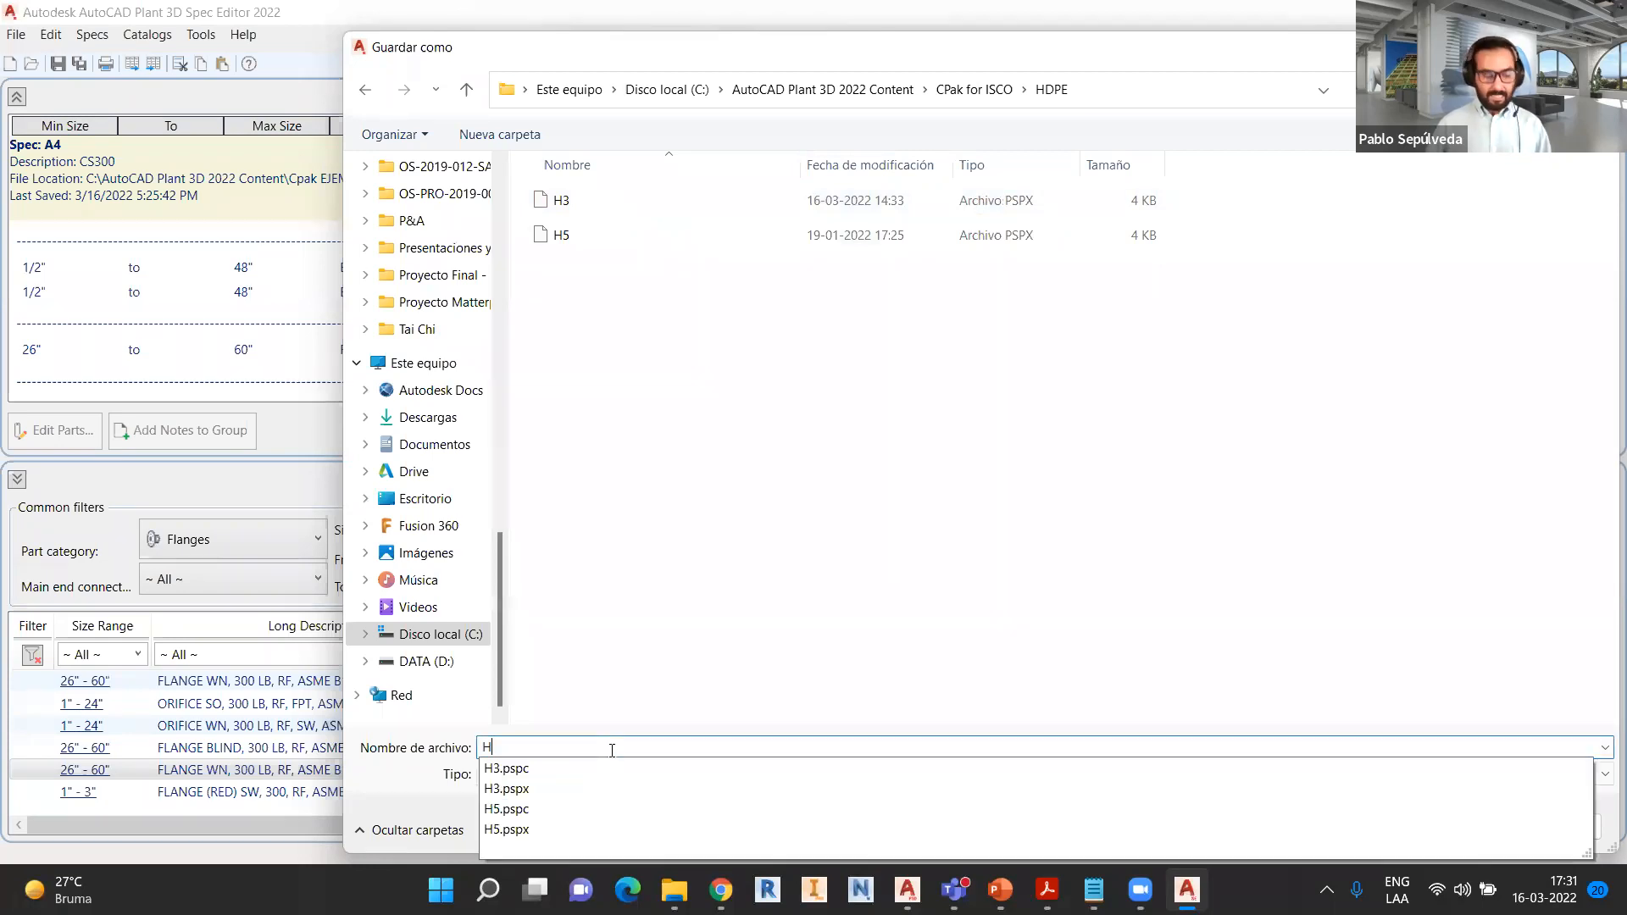
text(1)
click(1447, 824)
click(791, 428)
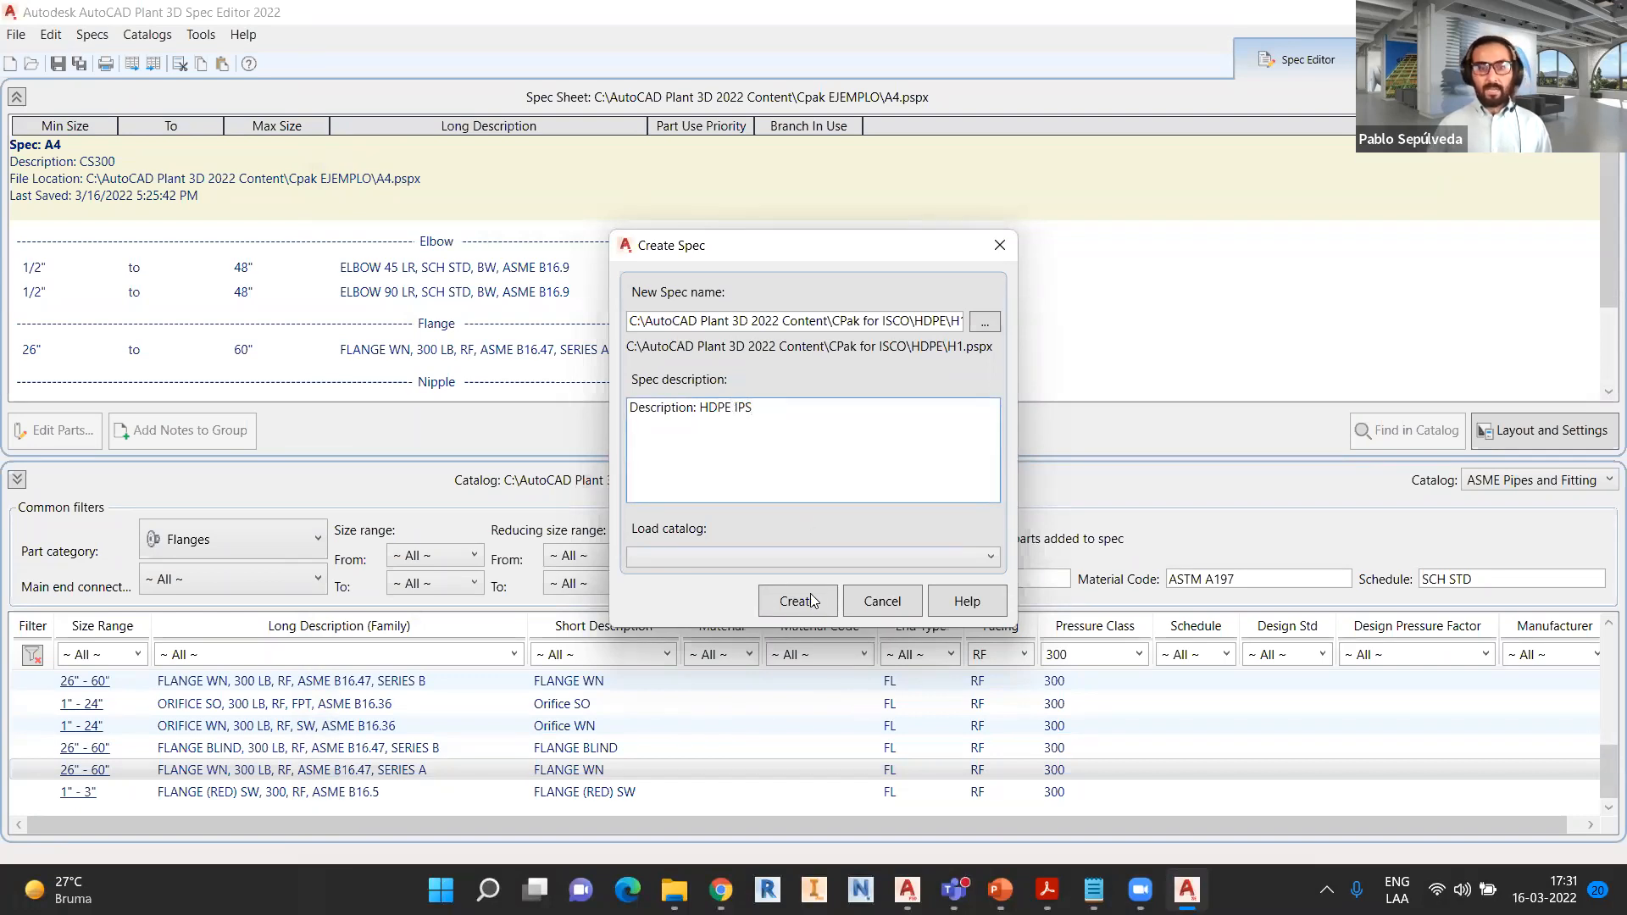
- Choose IPS Pipes and Fittings from the CPak for ISCO folder as the catalog to load and create the spec
click(822, 557)
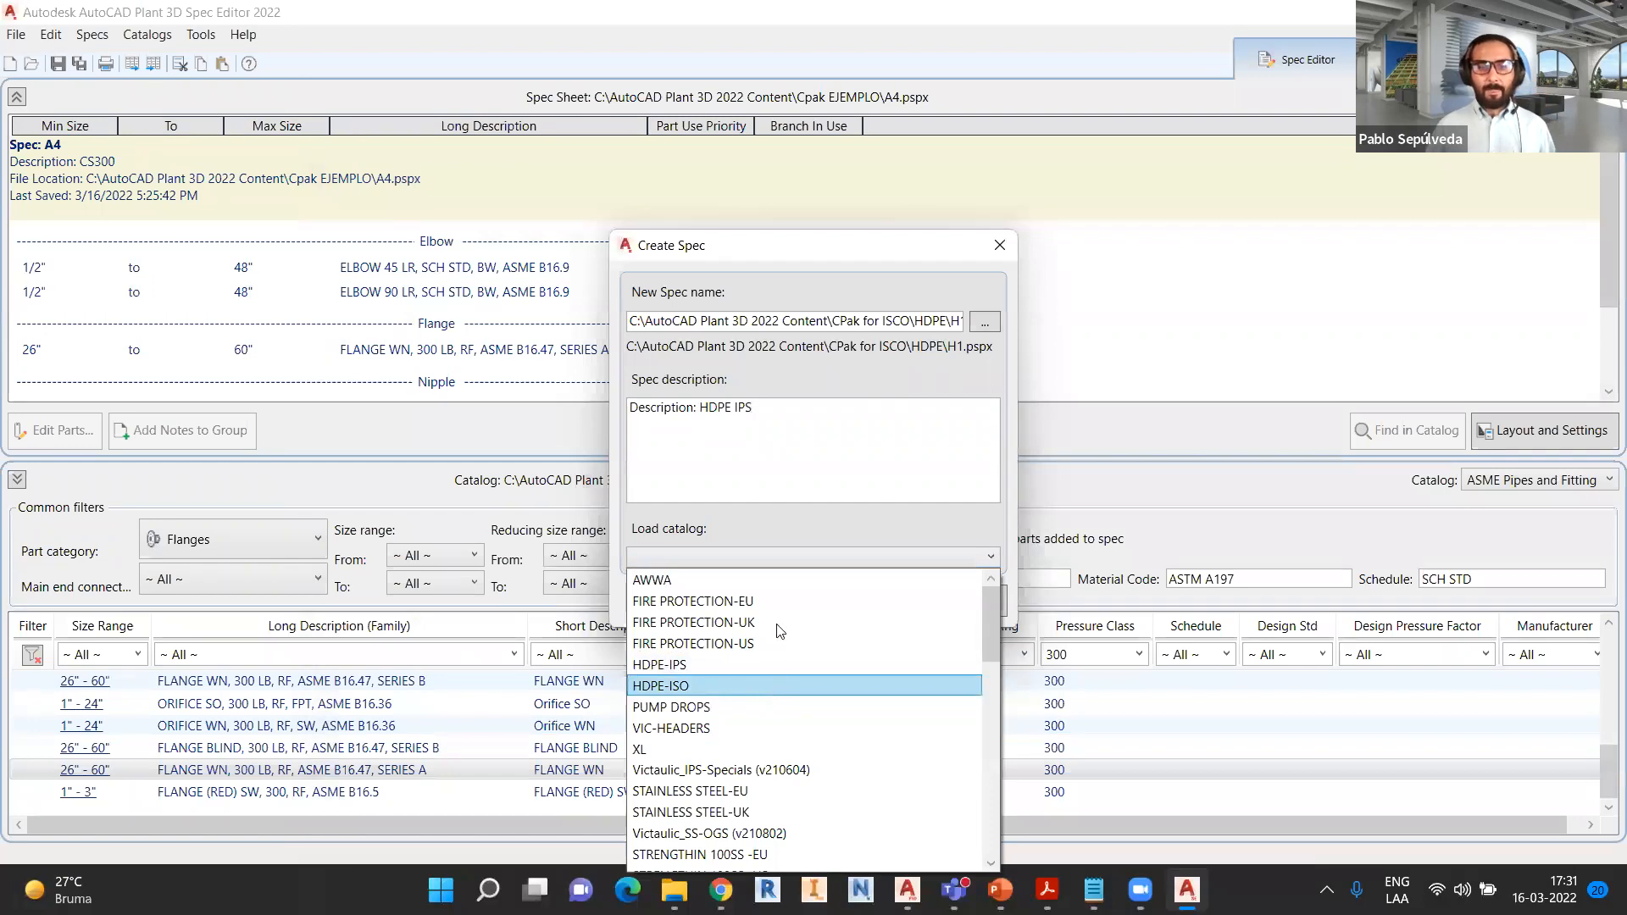
scroll(779, 632, down, 1)
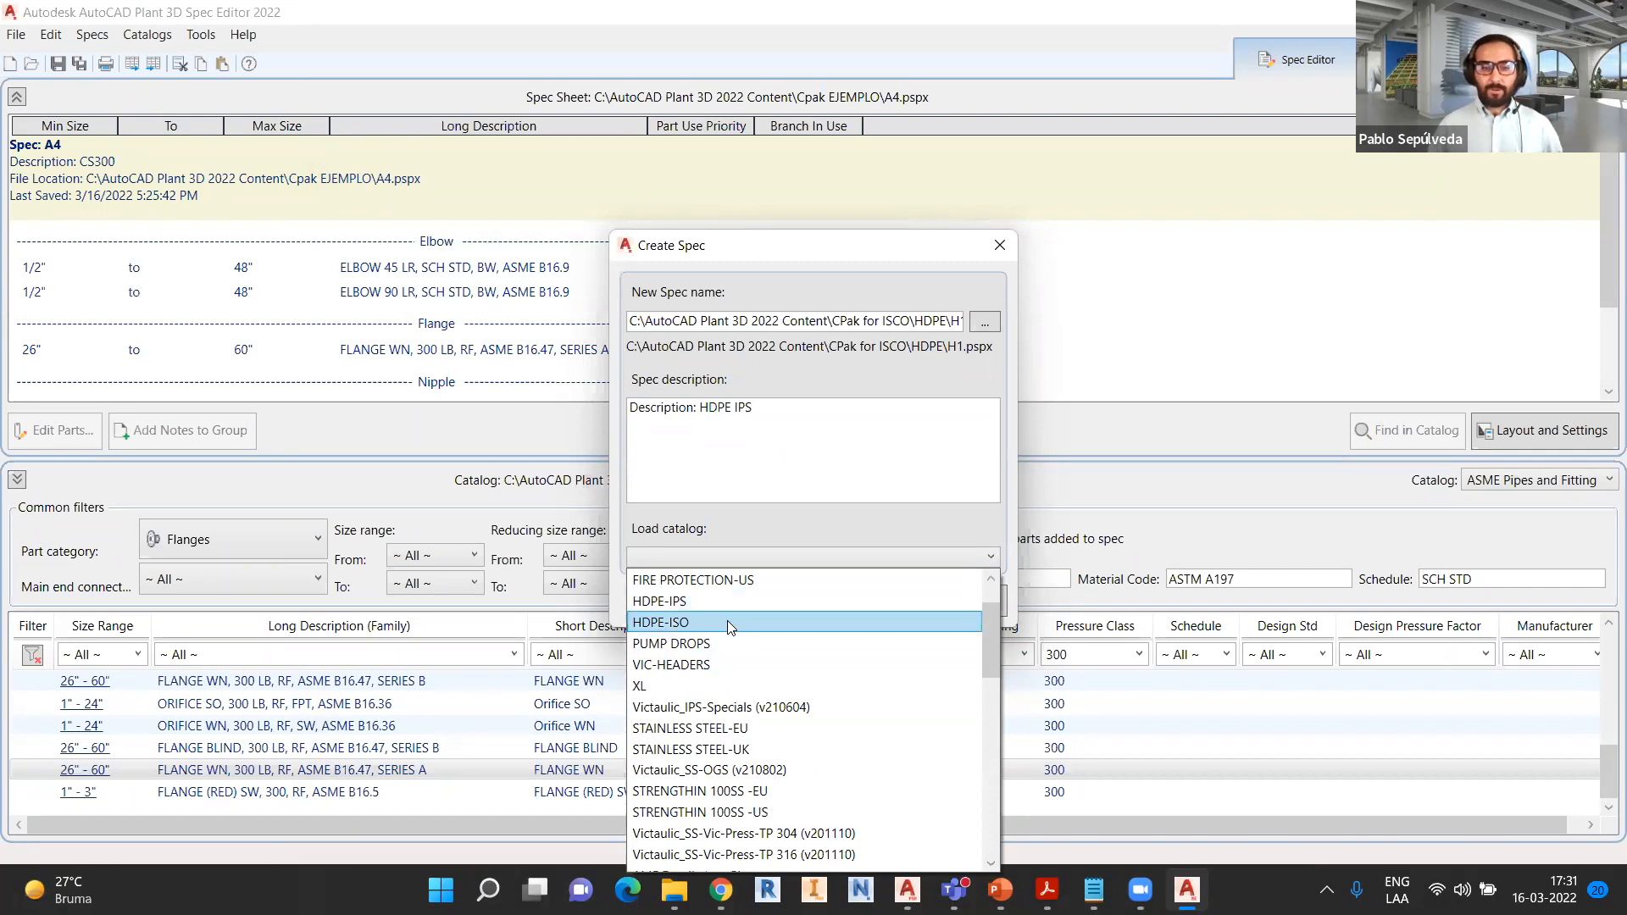
scroll(729, 623, down, 1)
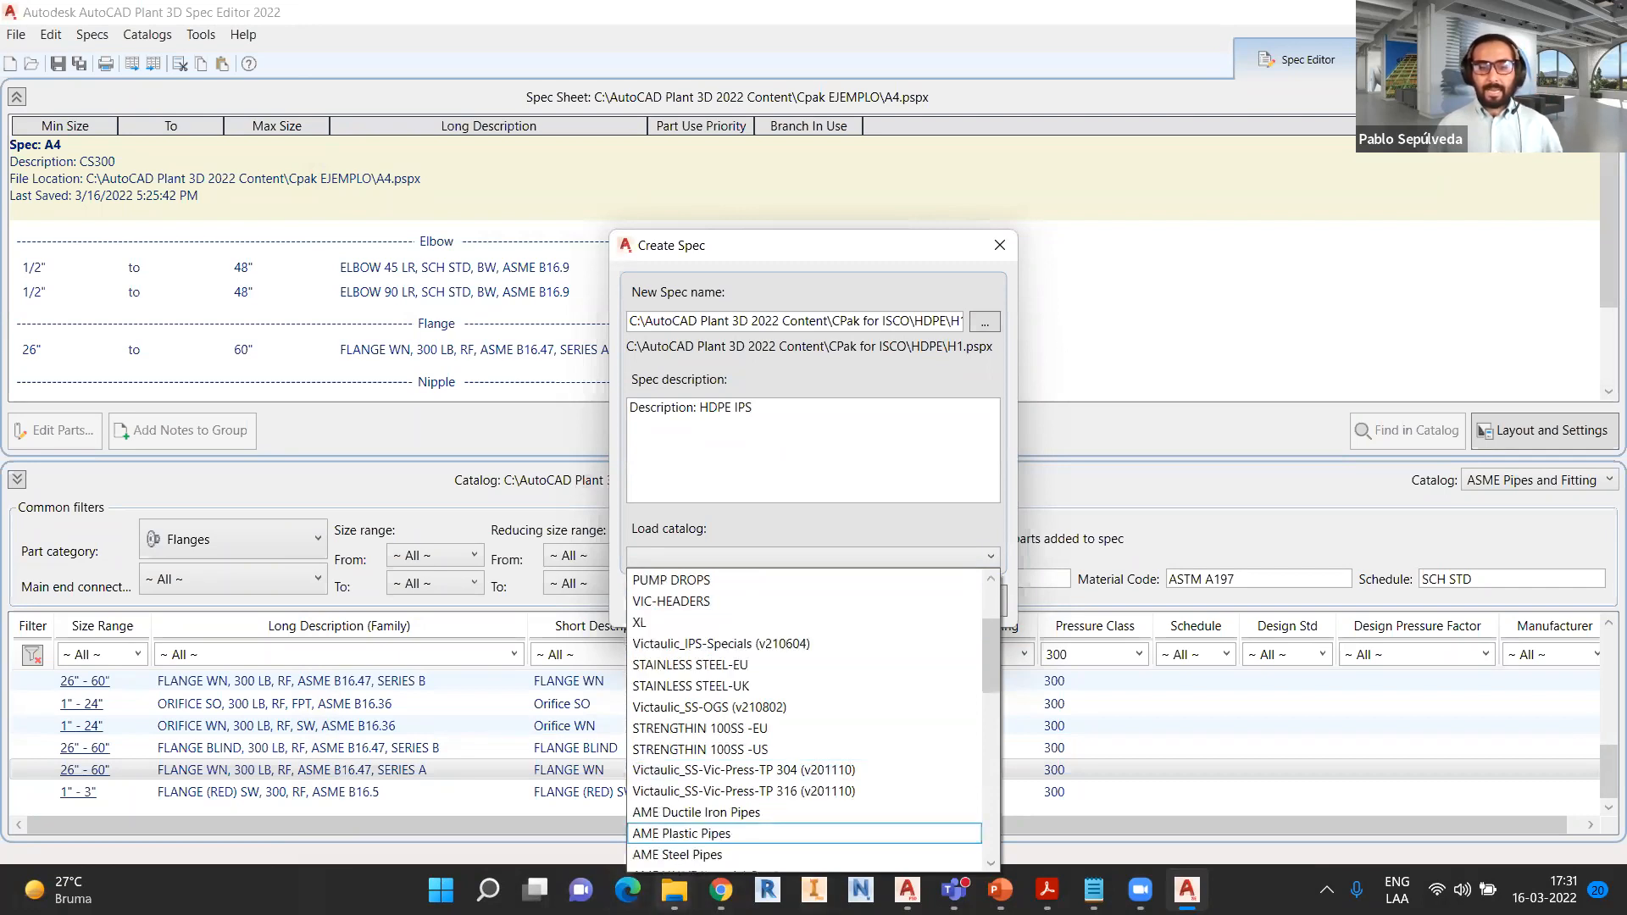
click(675, 890)
click(675, 806)
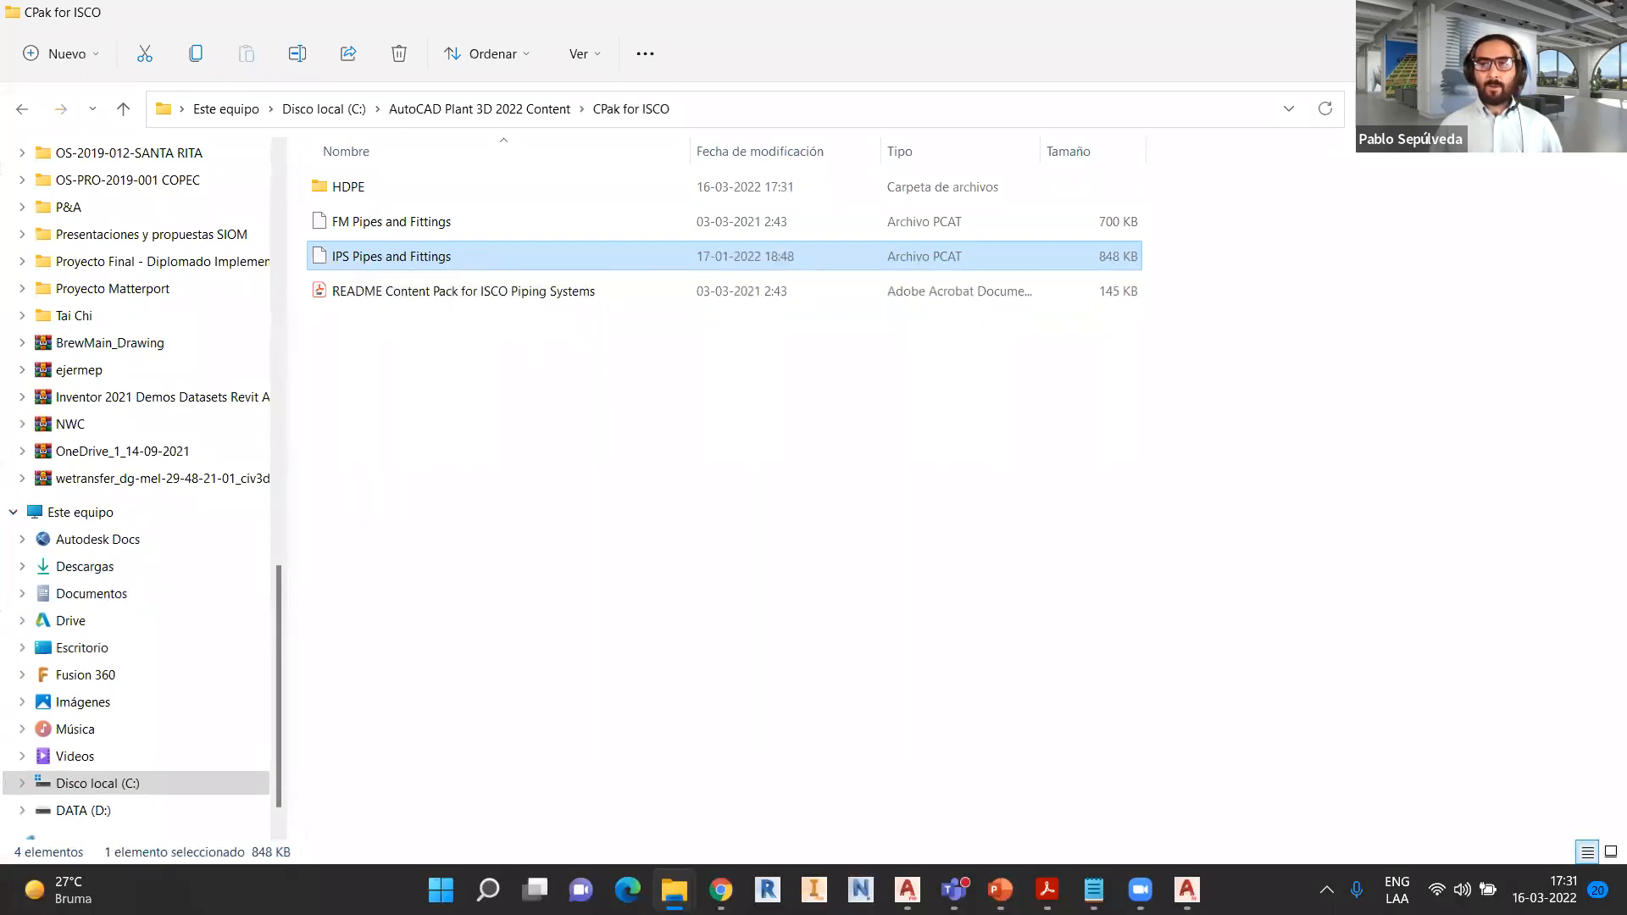
click(1505, 13)
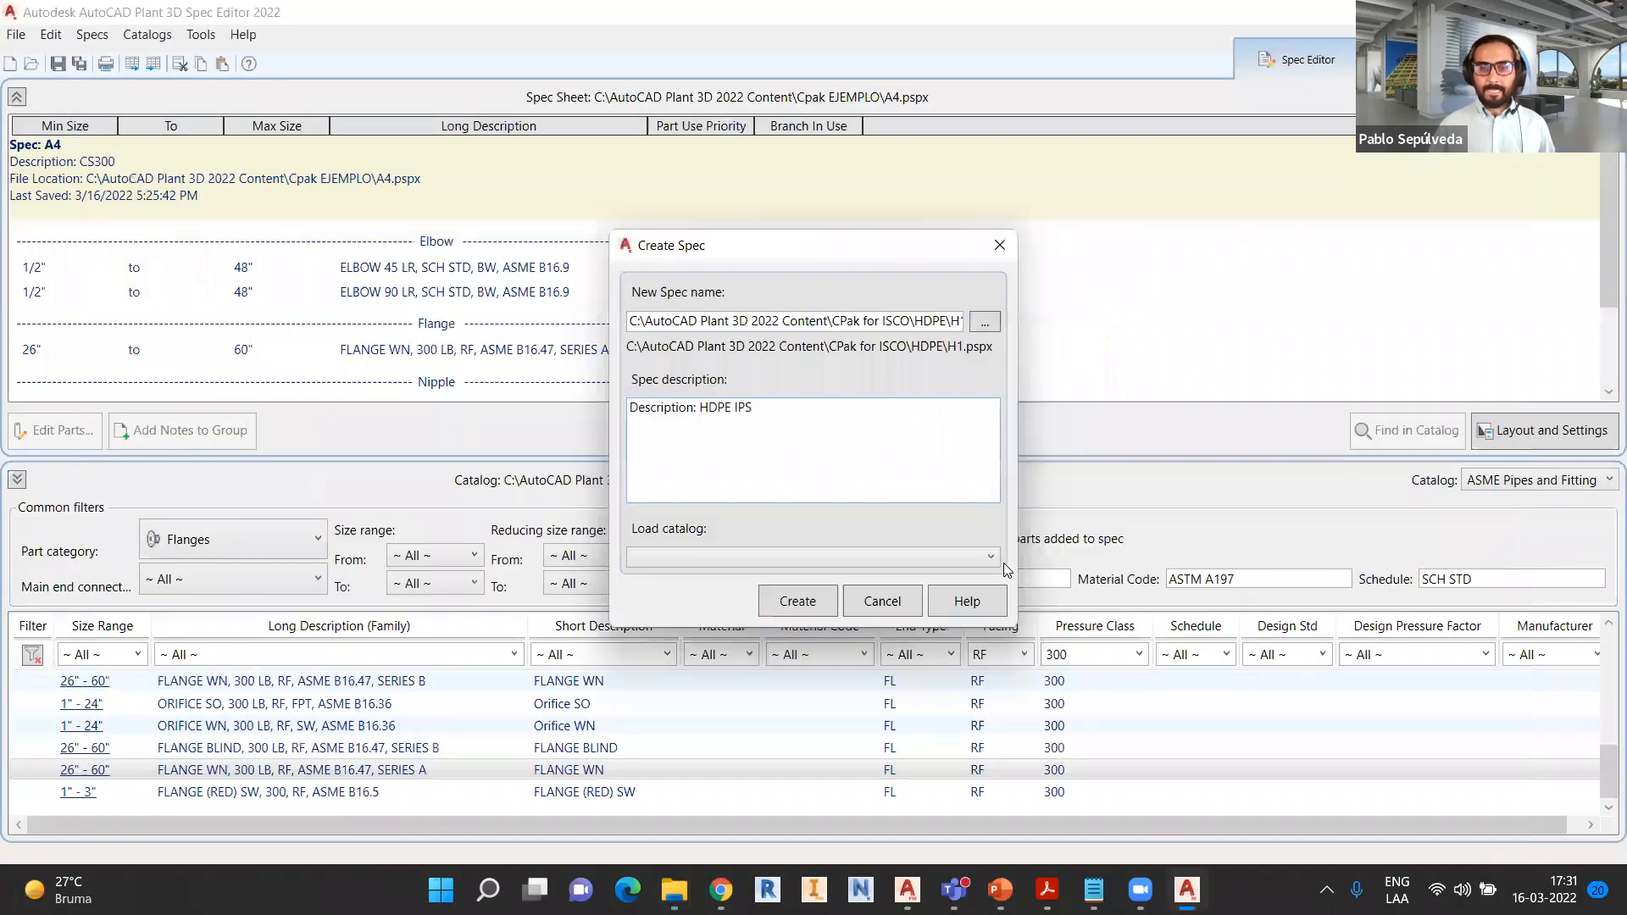
click(995, 556)
scroll(872, 624, down, 8)
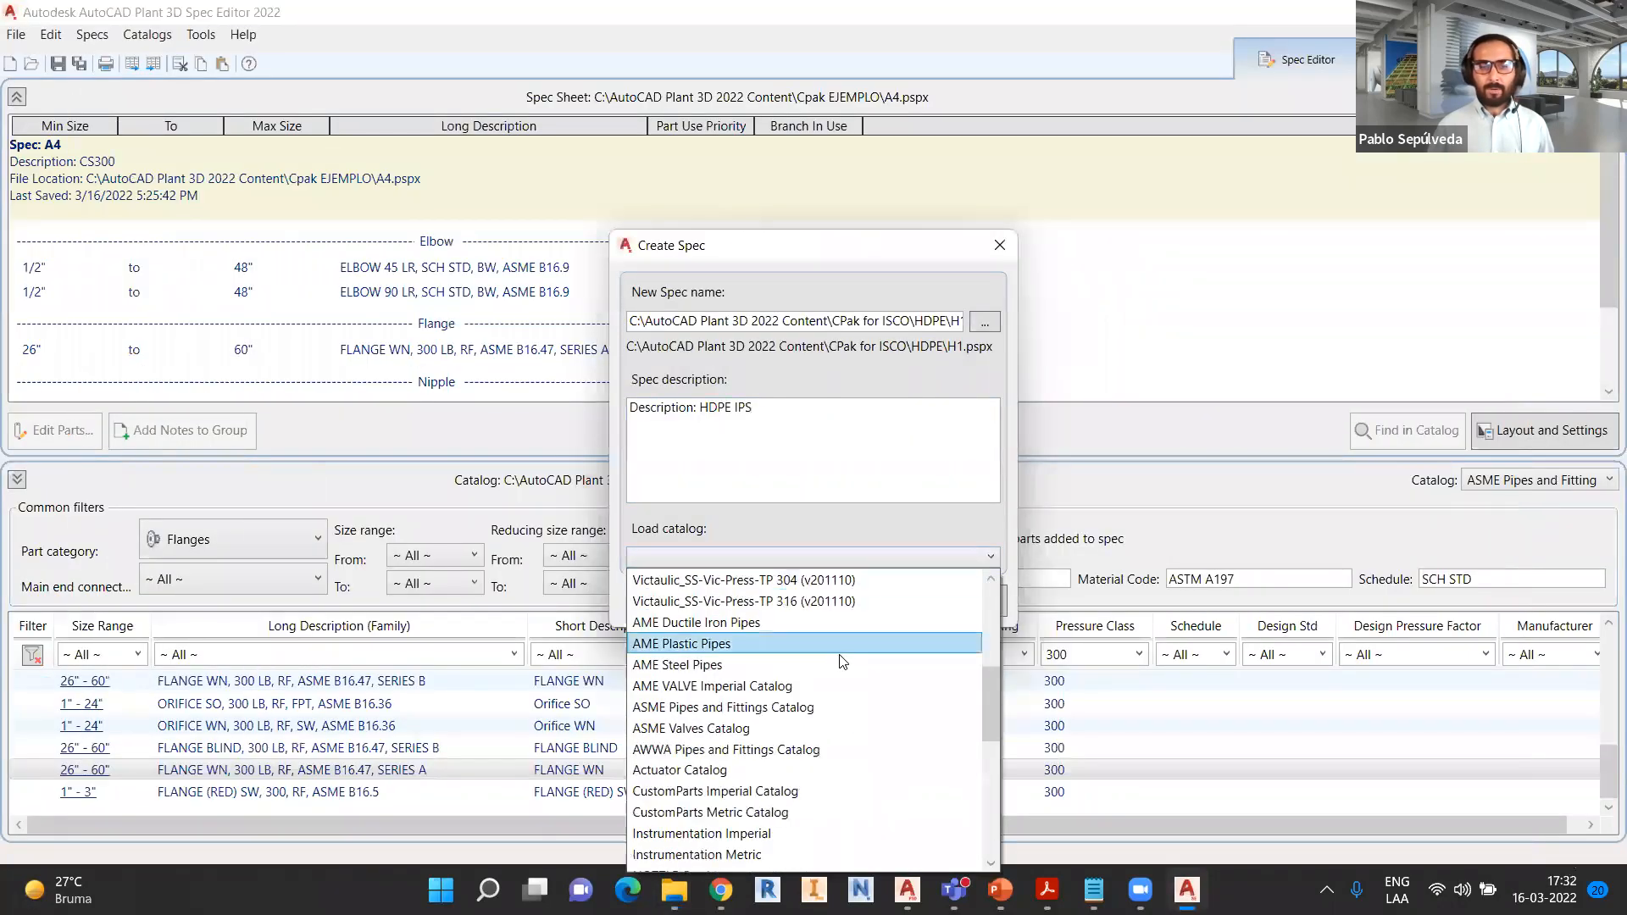
scroll(791, 708, down, 3)
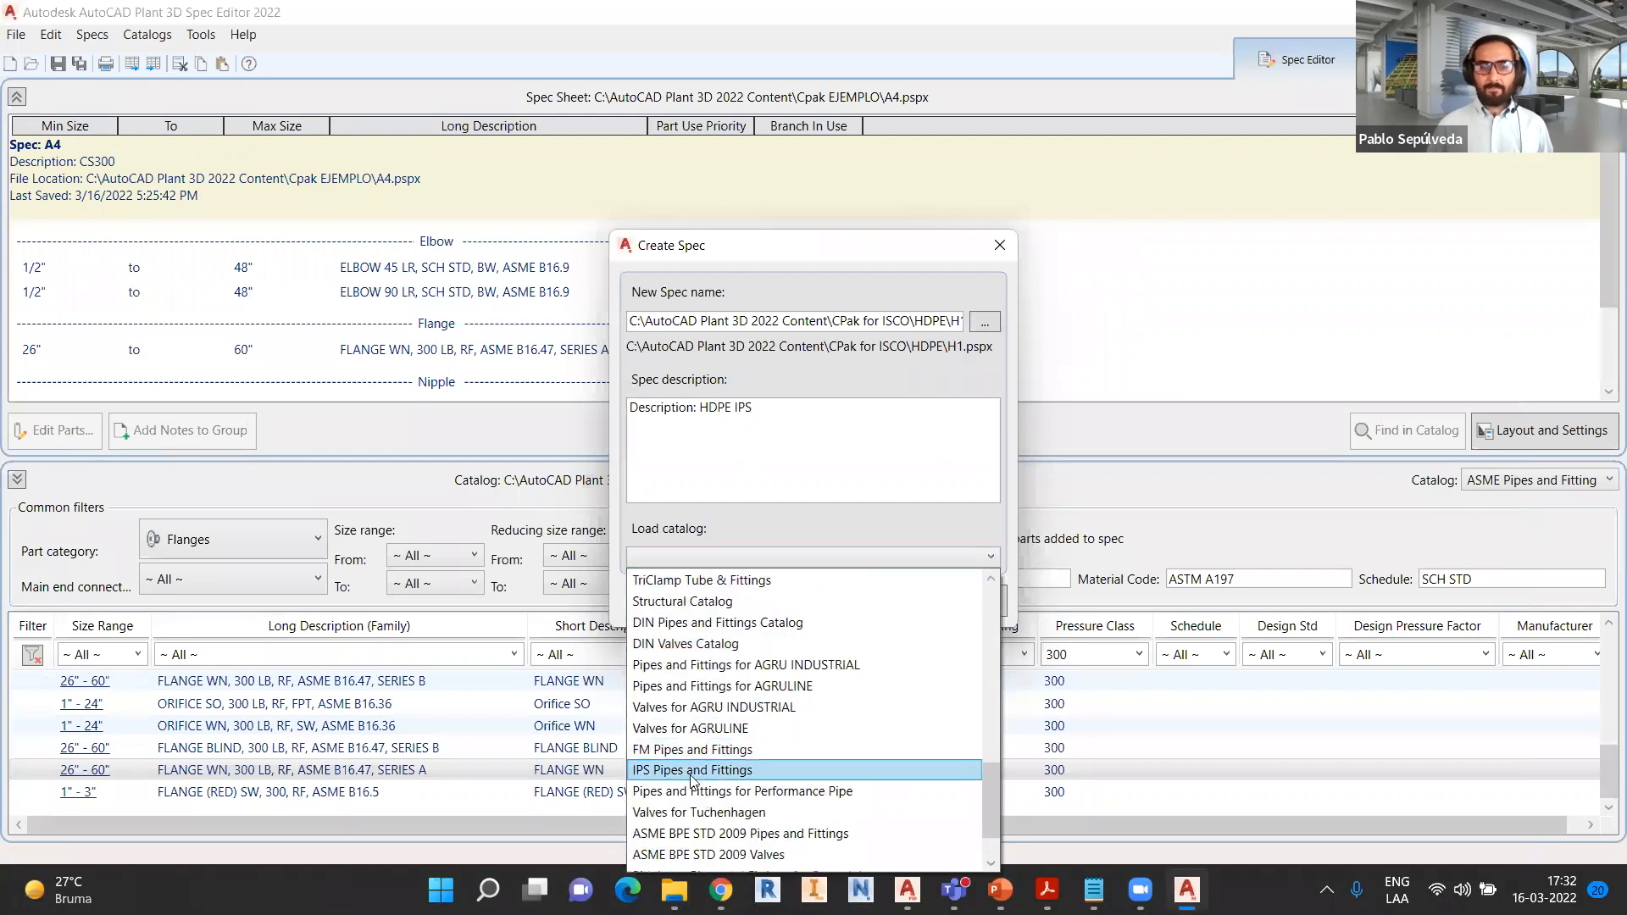
click(690, 772)
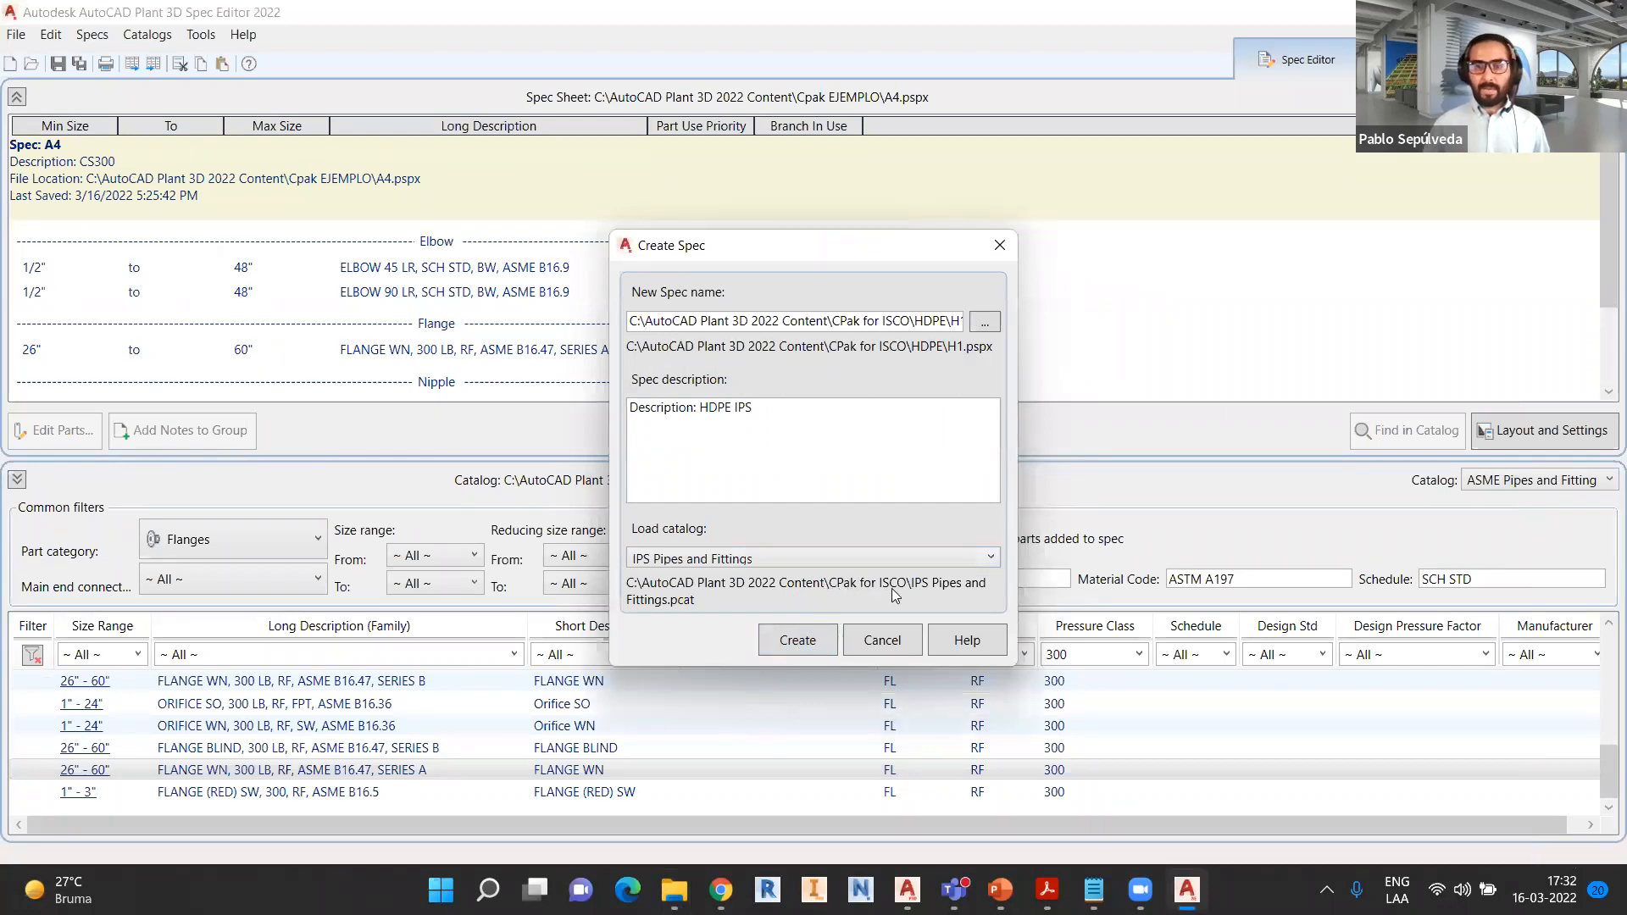
click(797, 643)
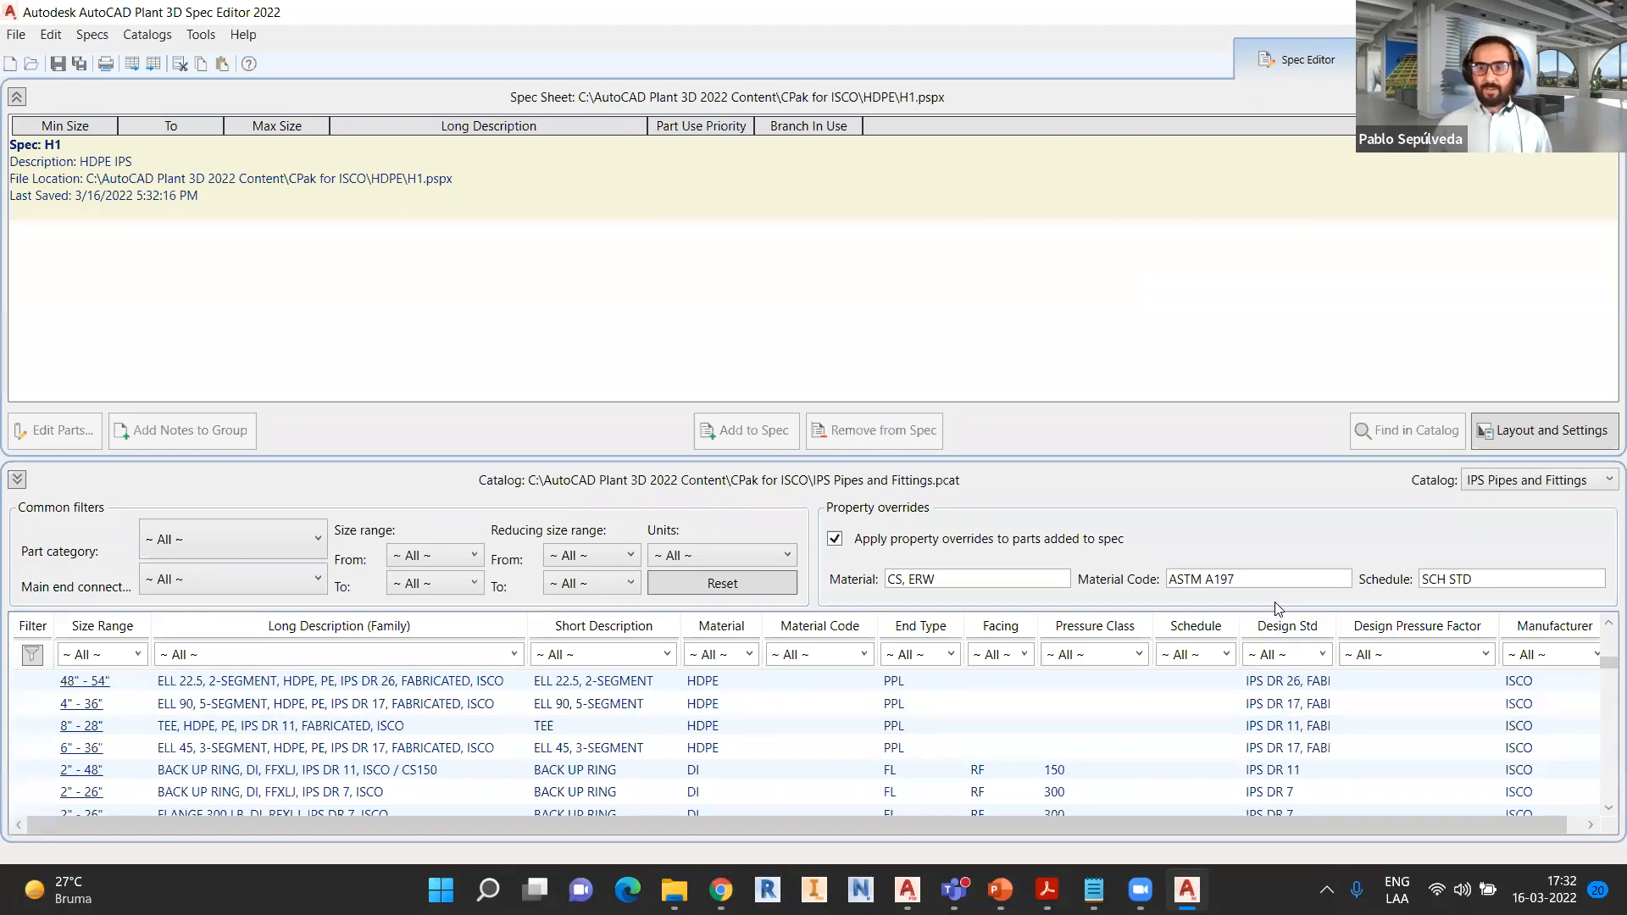
- Filter the IPS Pipes and Fittings catalog by design standard IPS DR 7
drag(1279, 604, 1280, 434)
drag(1229, 609, 1343, 831)
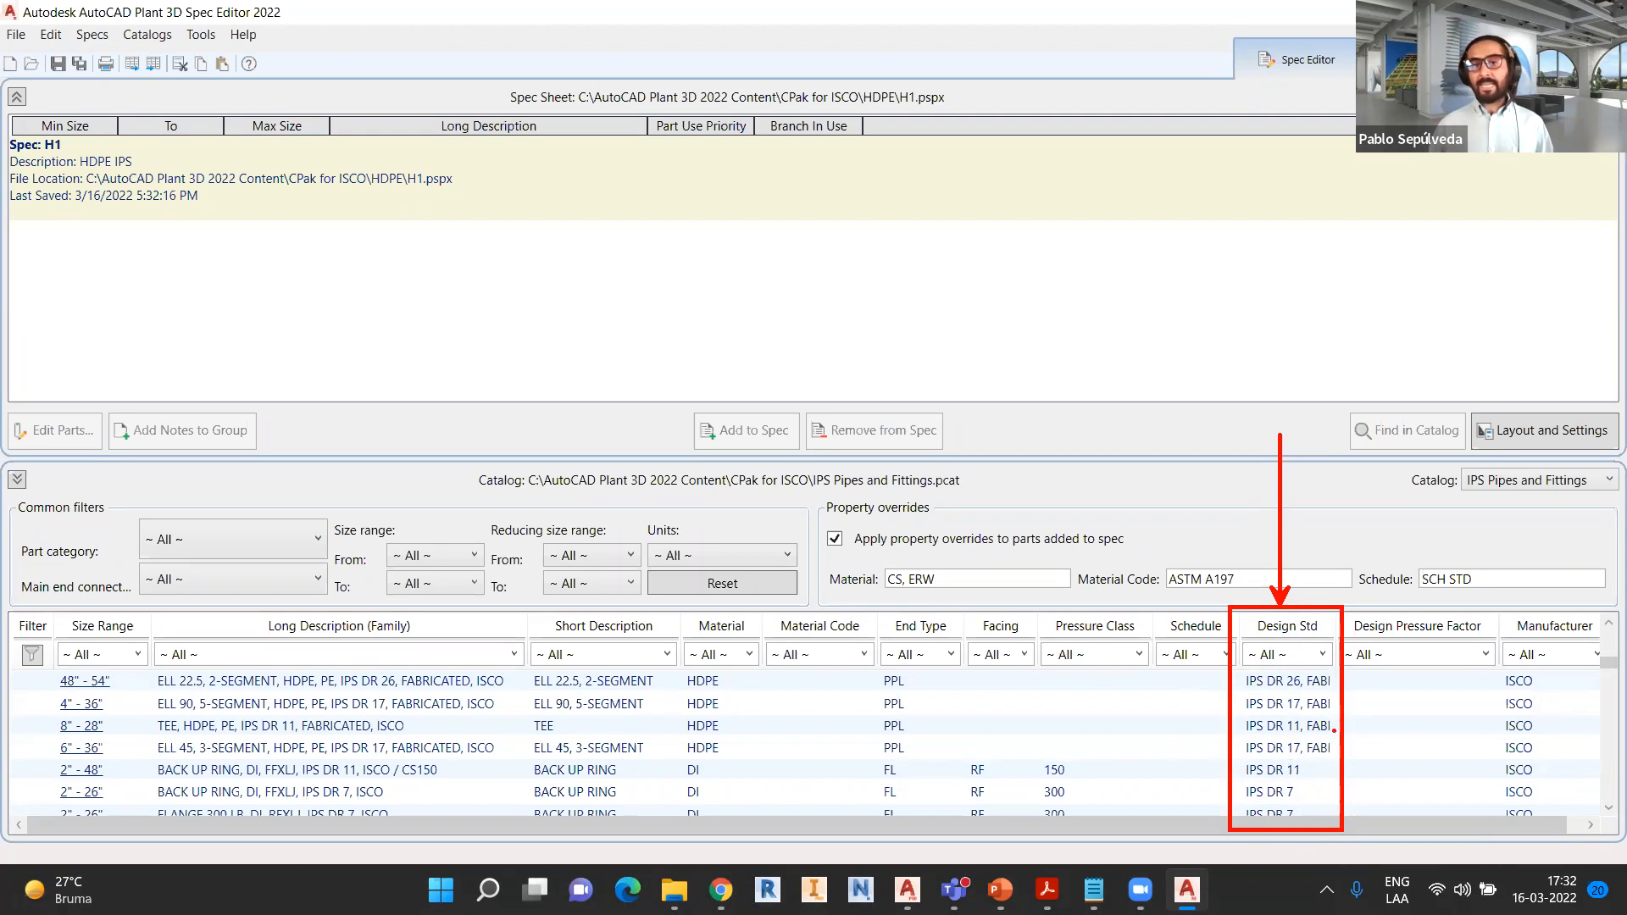
click(1322, 656)
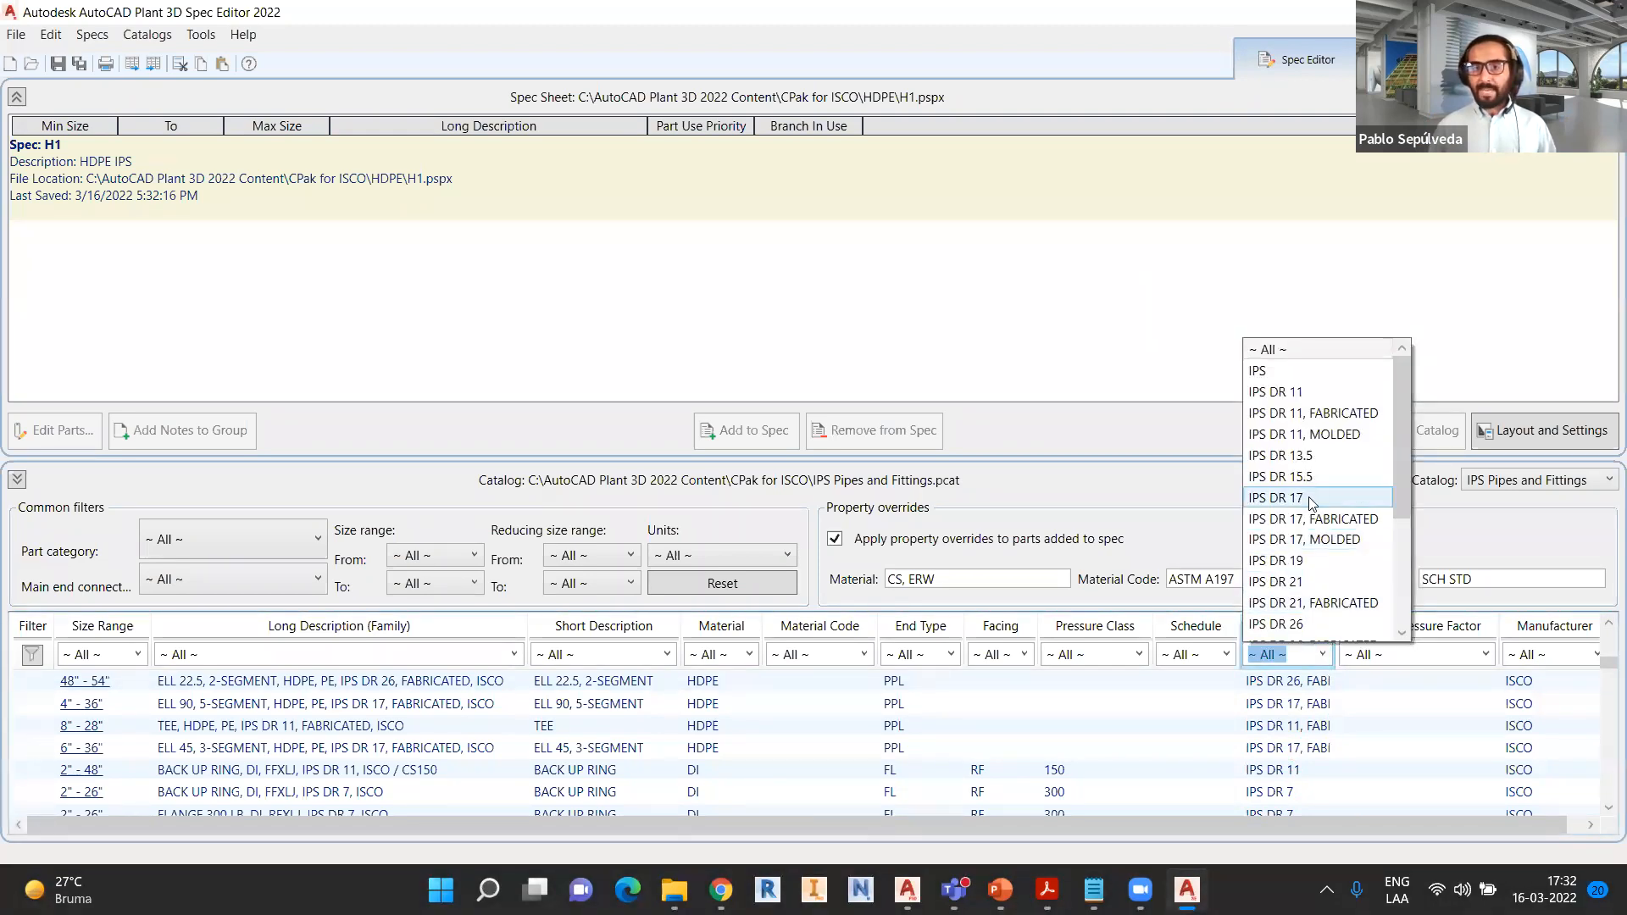
scroll(1324, 555, down, 3)
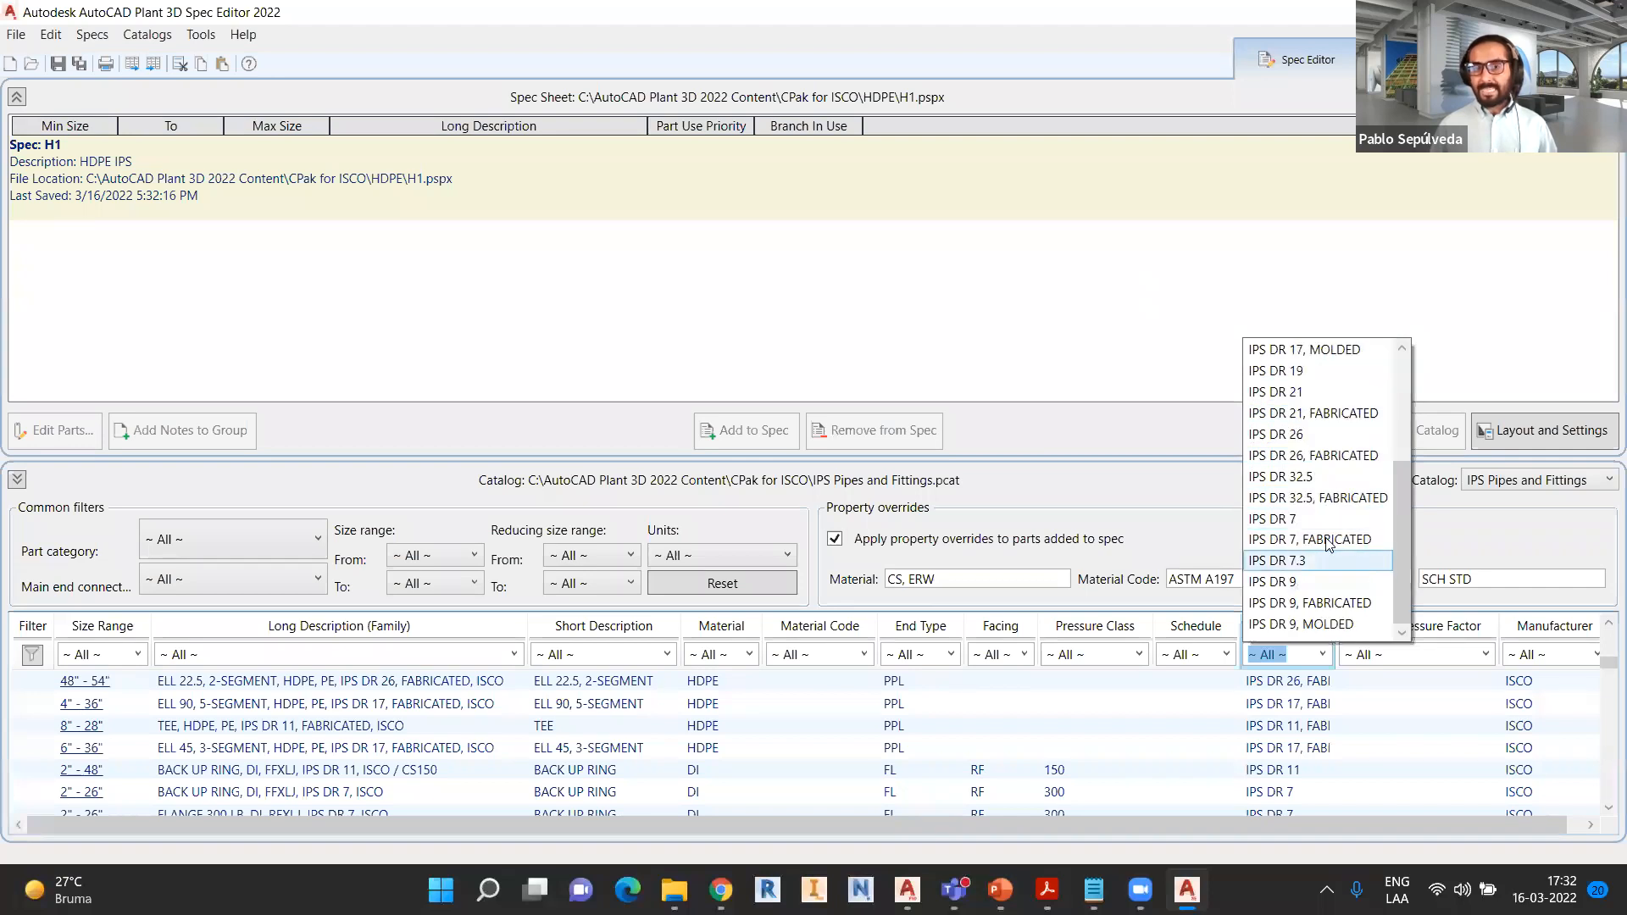
click(1309, 520)
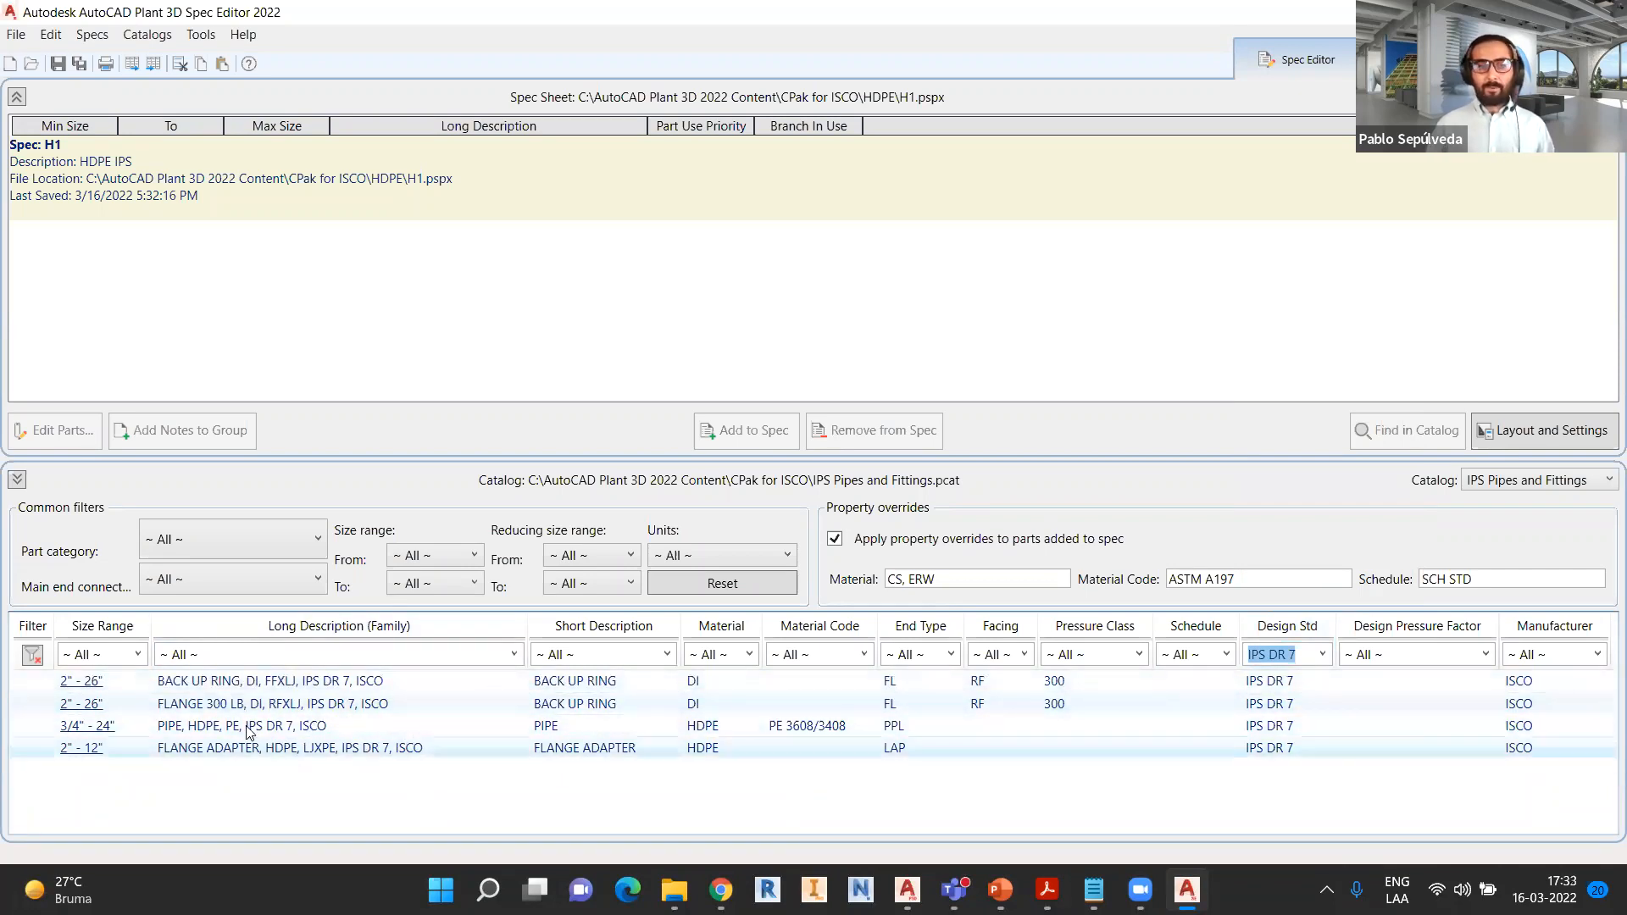
- Turn off property overrides for added parts and add the HDPE PE IPS DR 7 pipe to spec H1
click(192, 727)
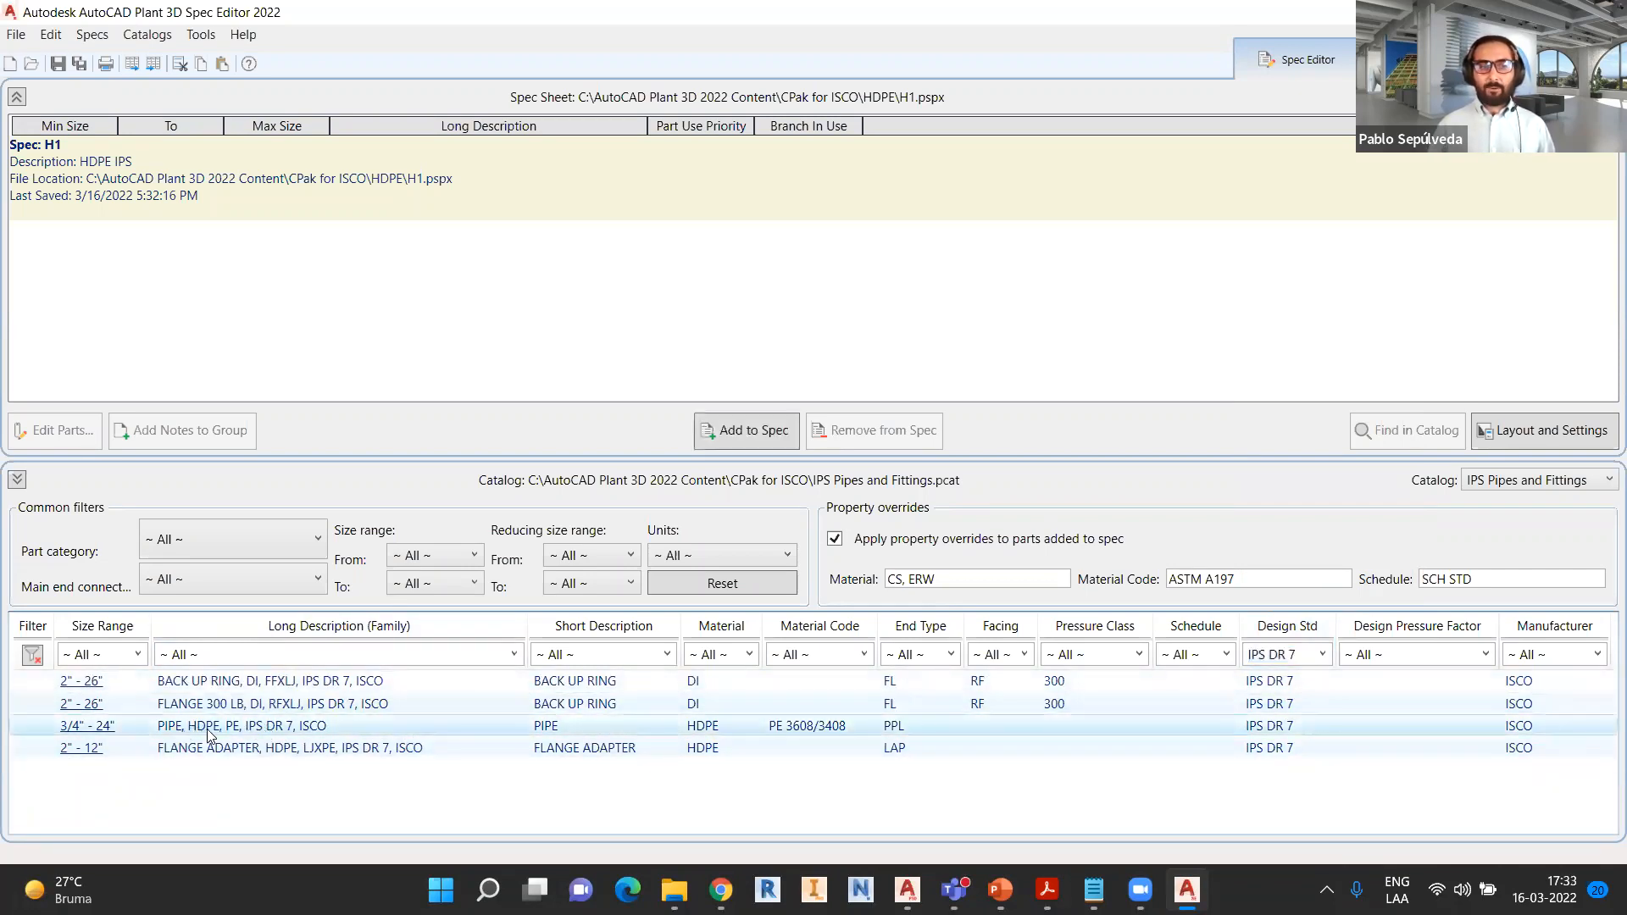
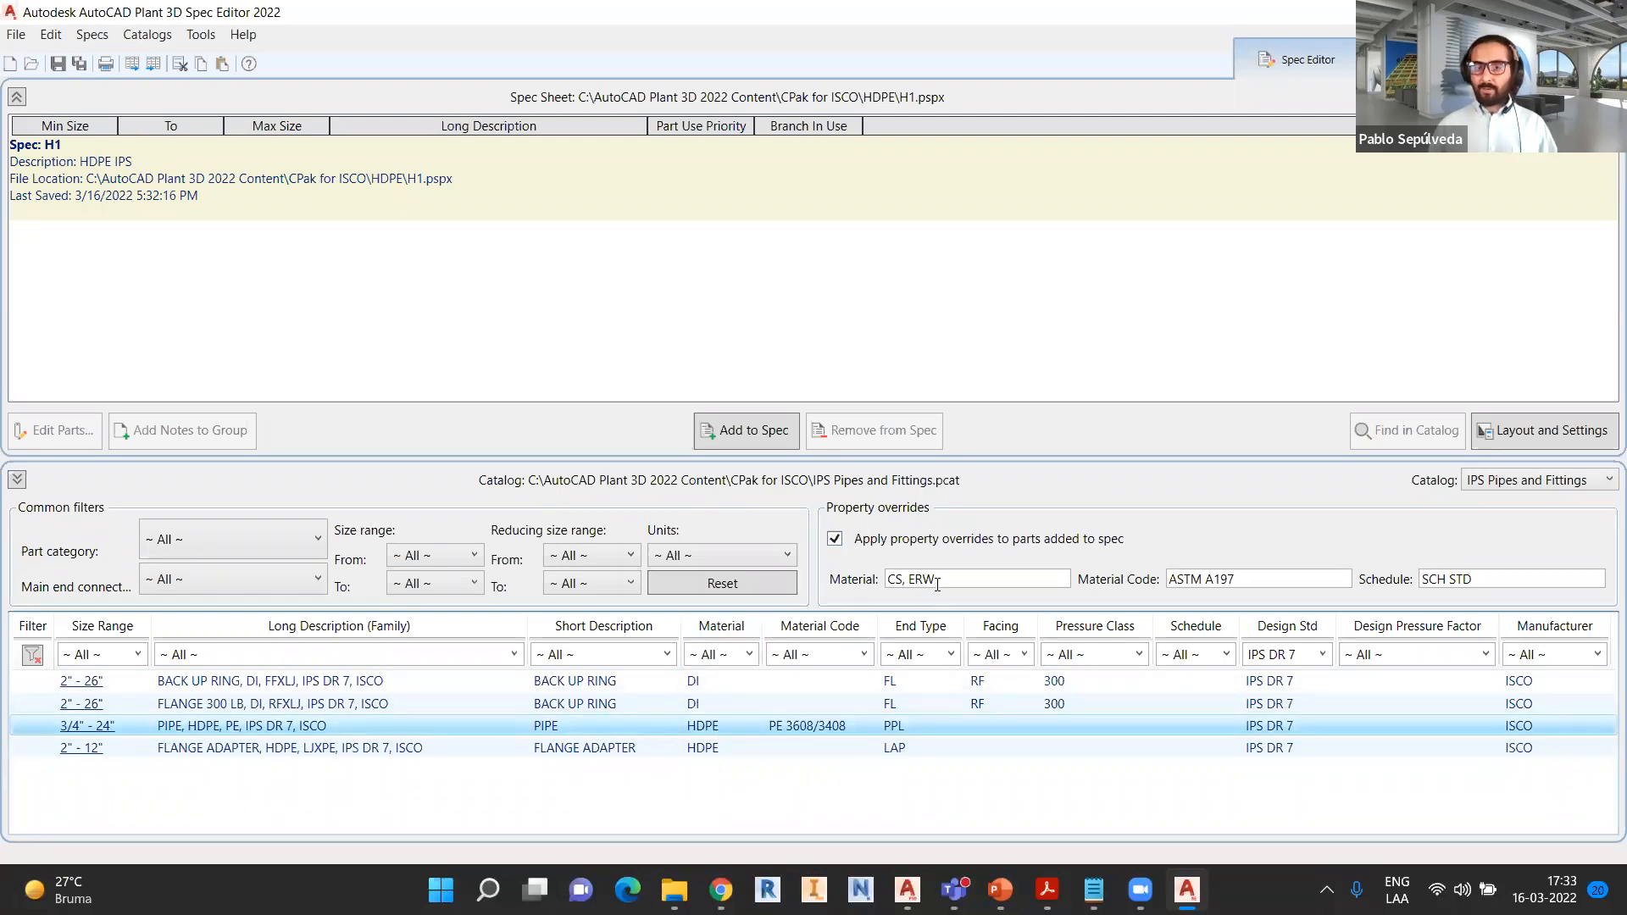
click(834, 539)
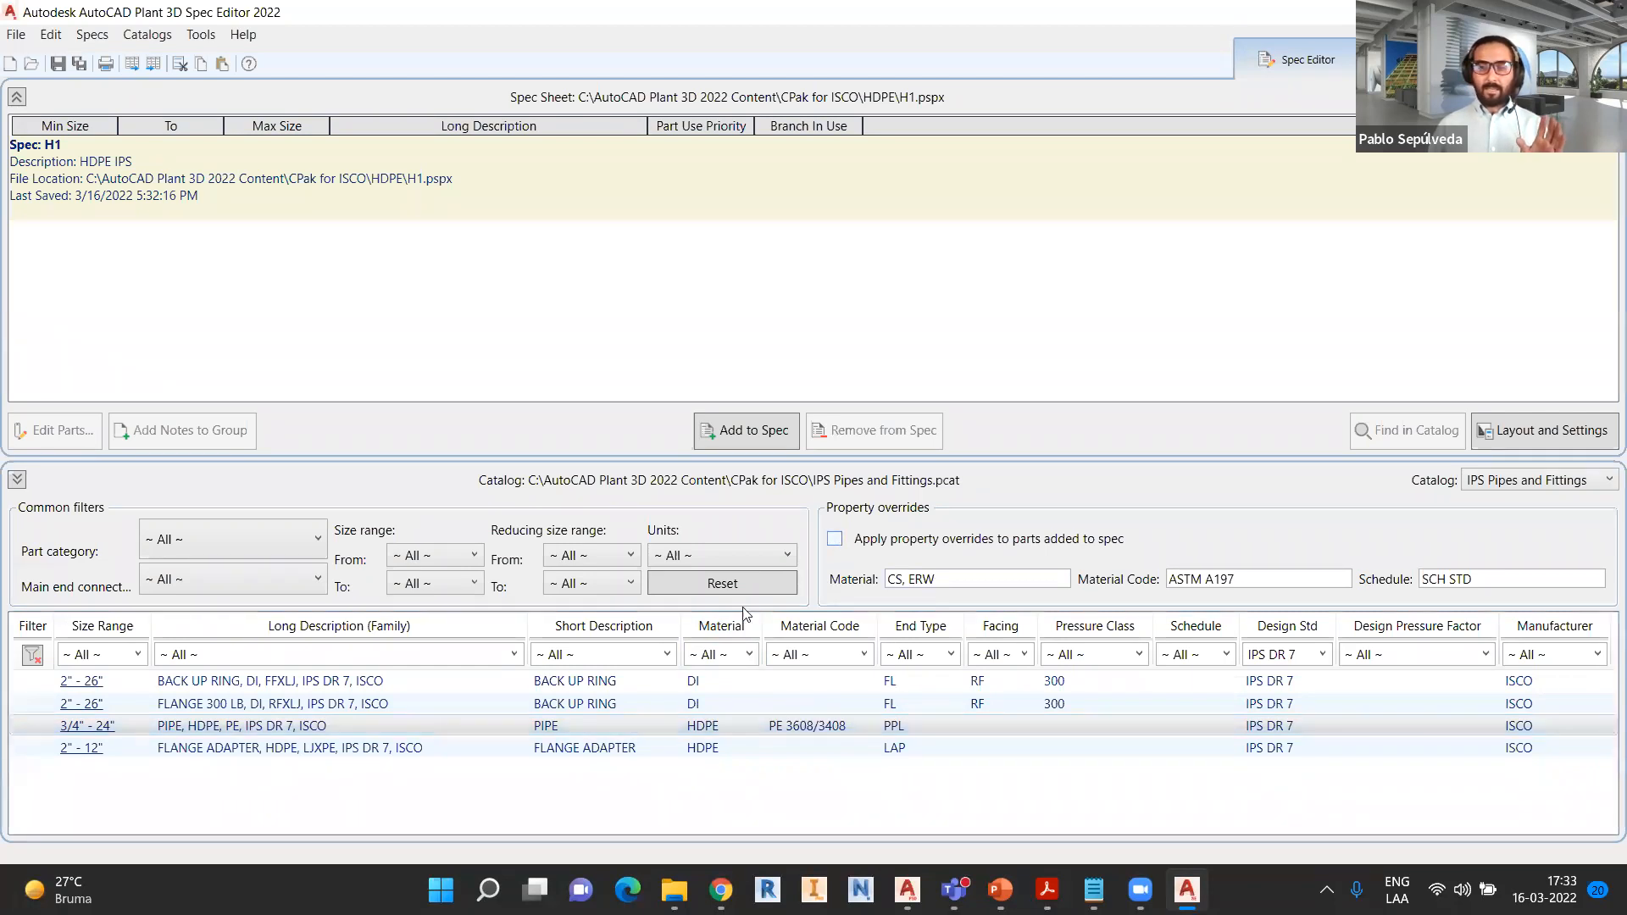
click(773, 433)
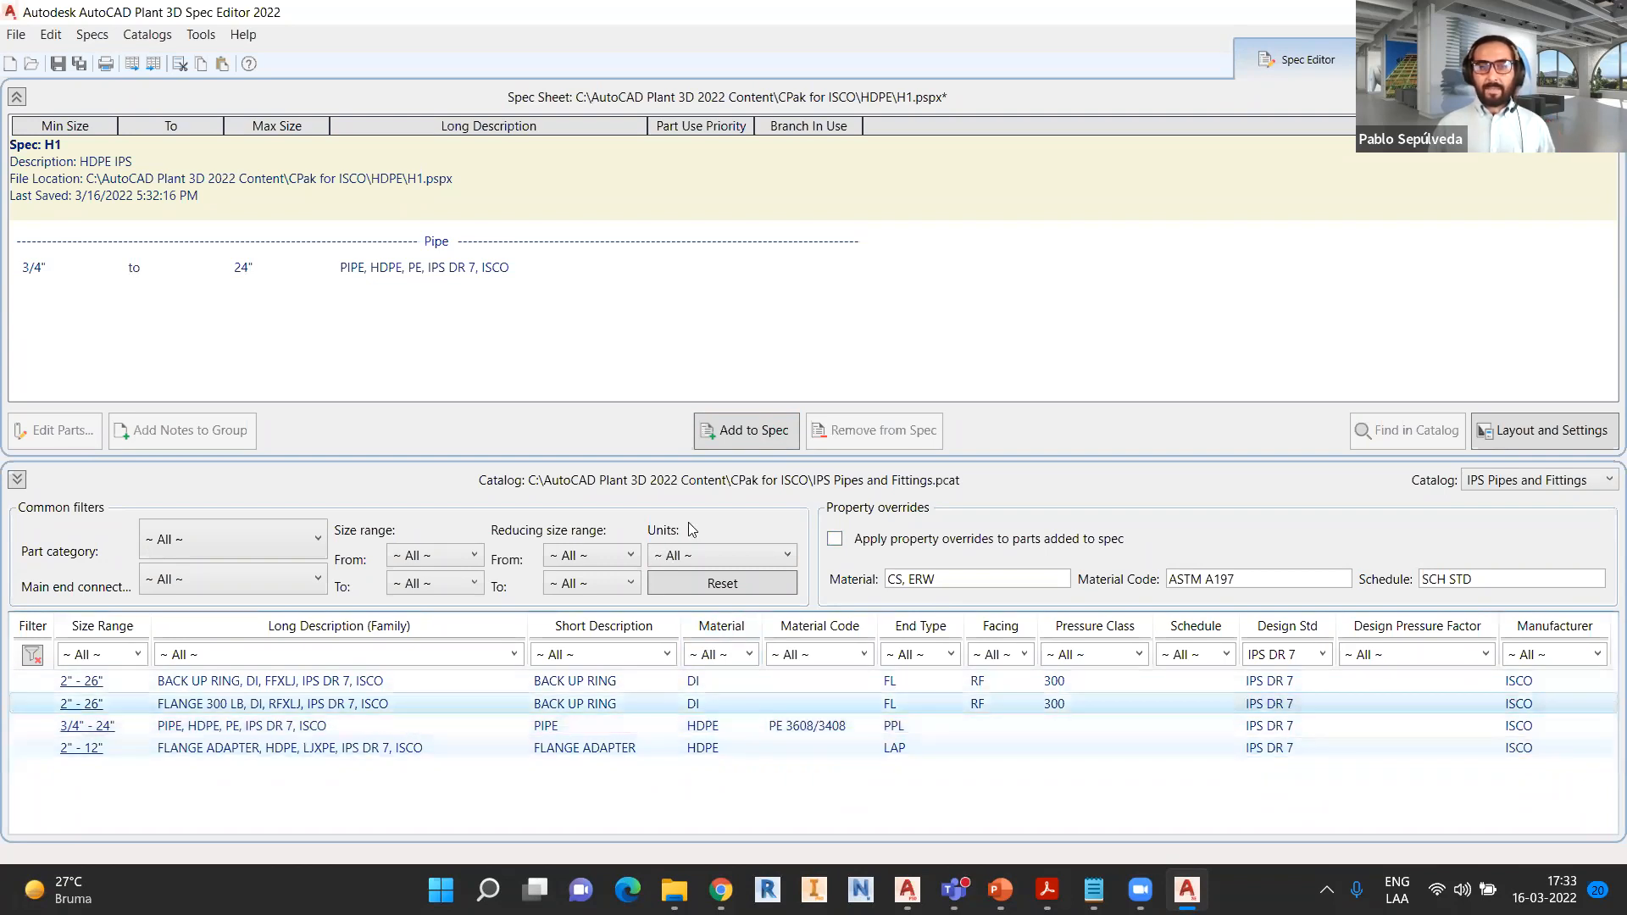
- Add the FLANGE 300 LB, DI, RFXLJ and the HDPE LJXPE flange adapter, both IPS DR 7, to the spec
click(735, 430)
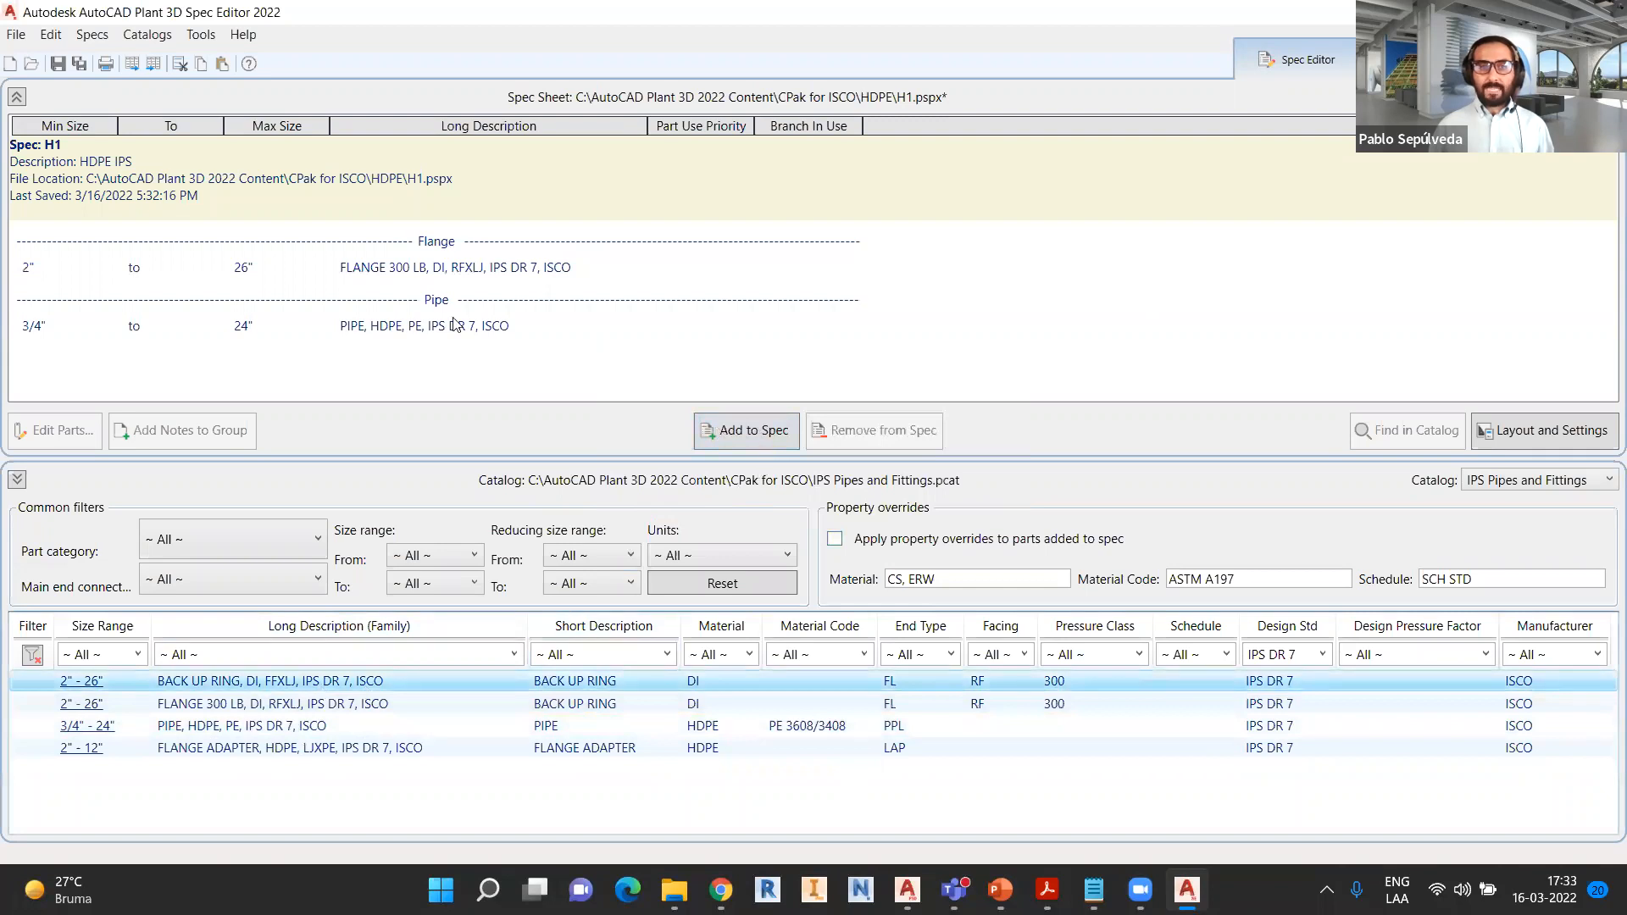
click(449, 273)
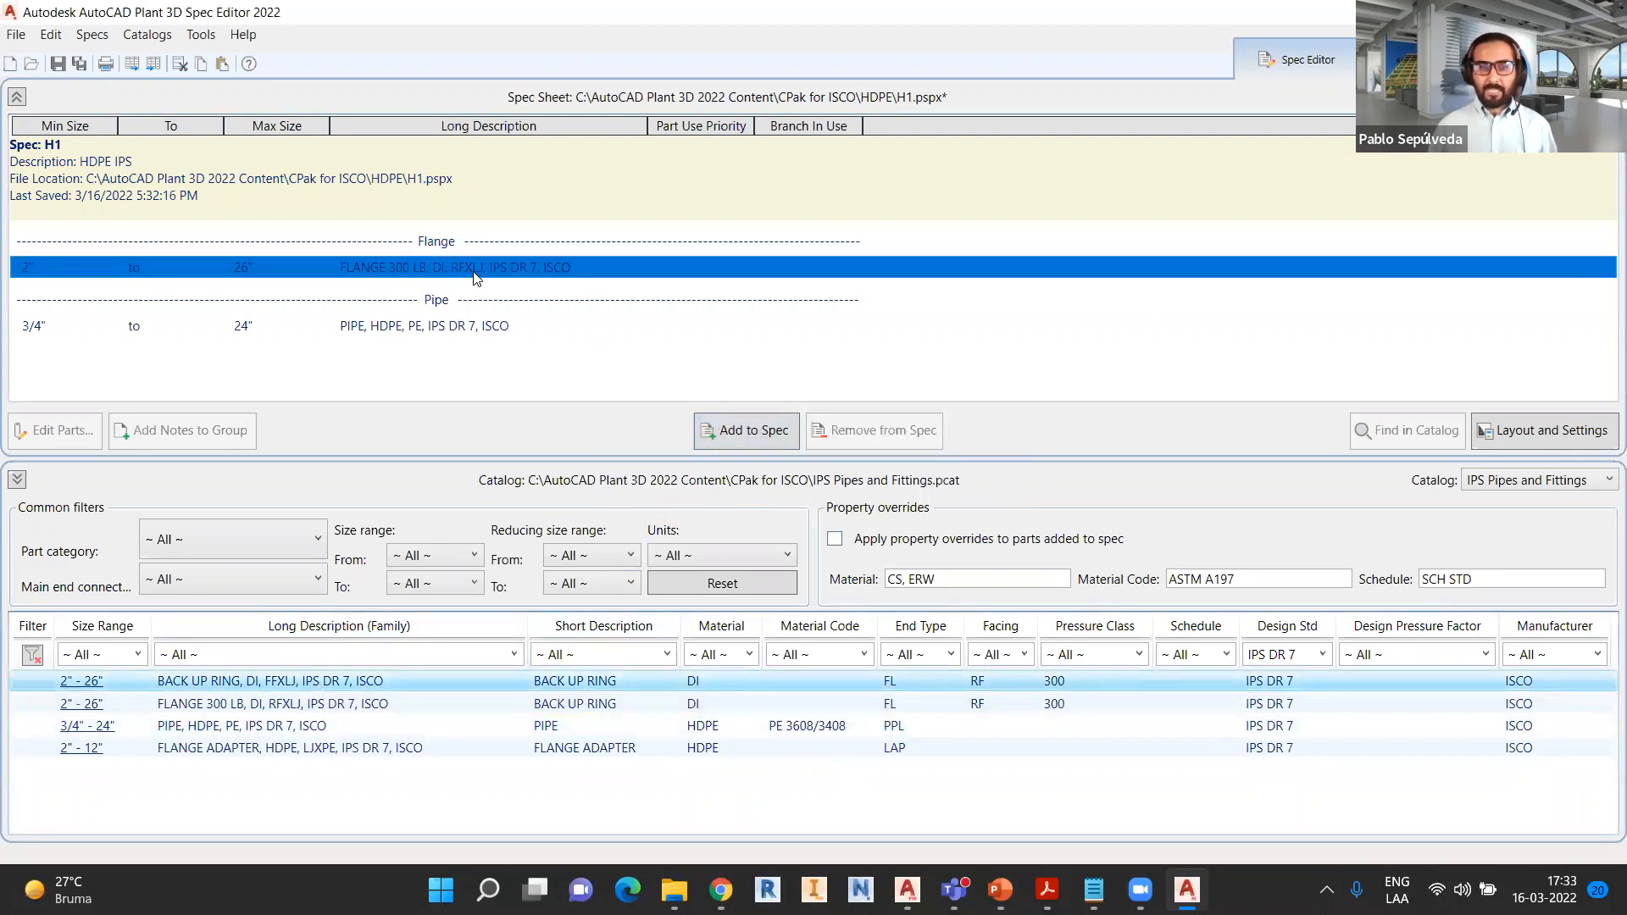
click(568, 366)
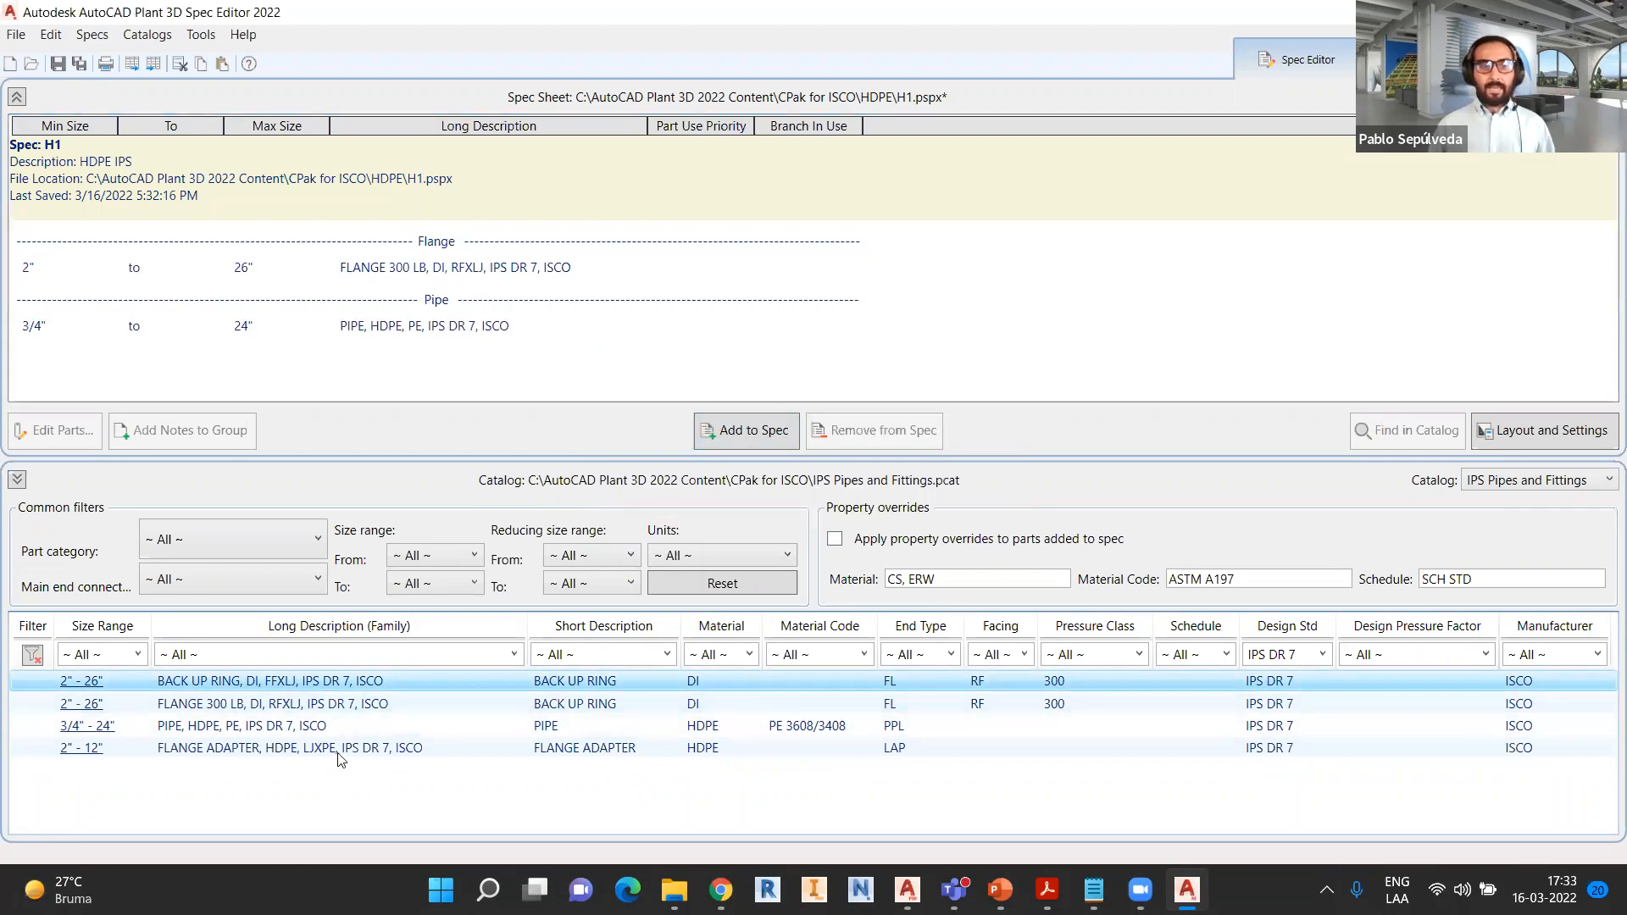
click(414, 754)
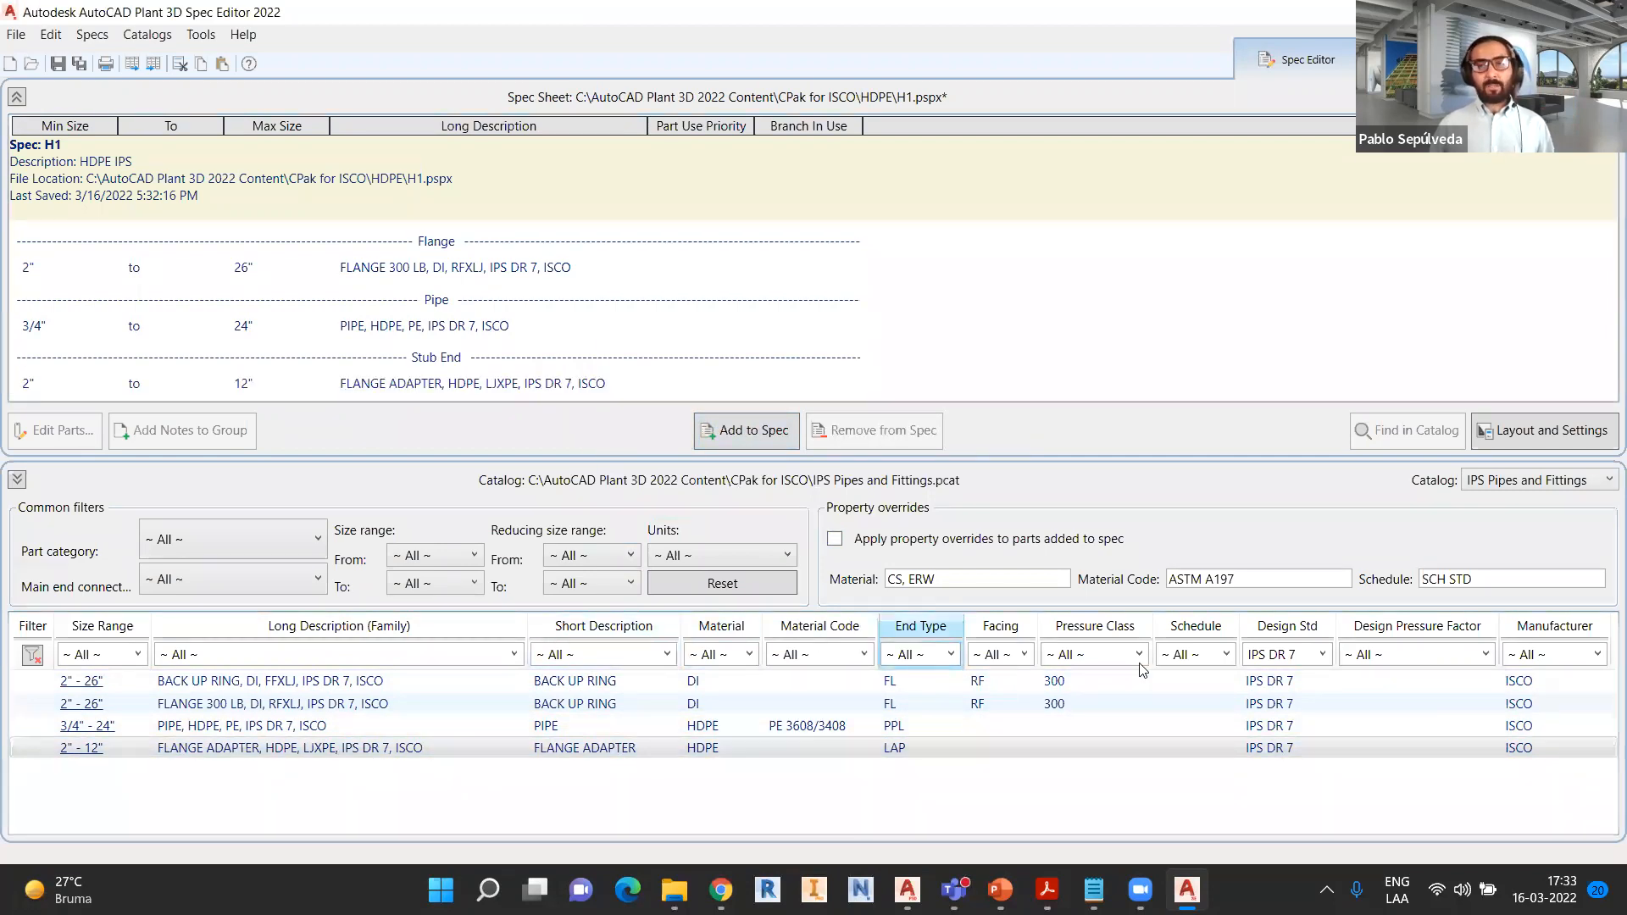
- Filter the catalog by design standard IPS DR 7, FABRICATED and add the ELL 90, 5-SEGMENT elbow to the spec
click(1323, 656)
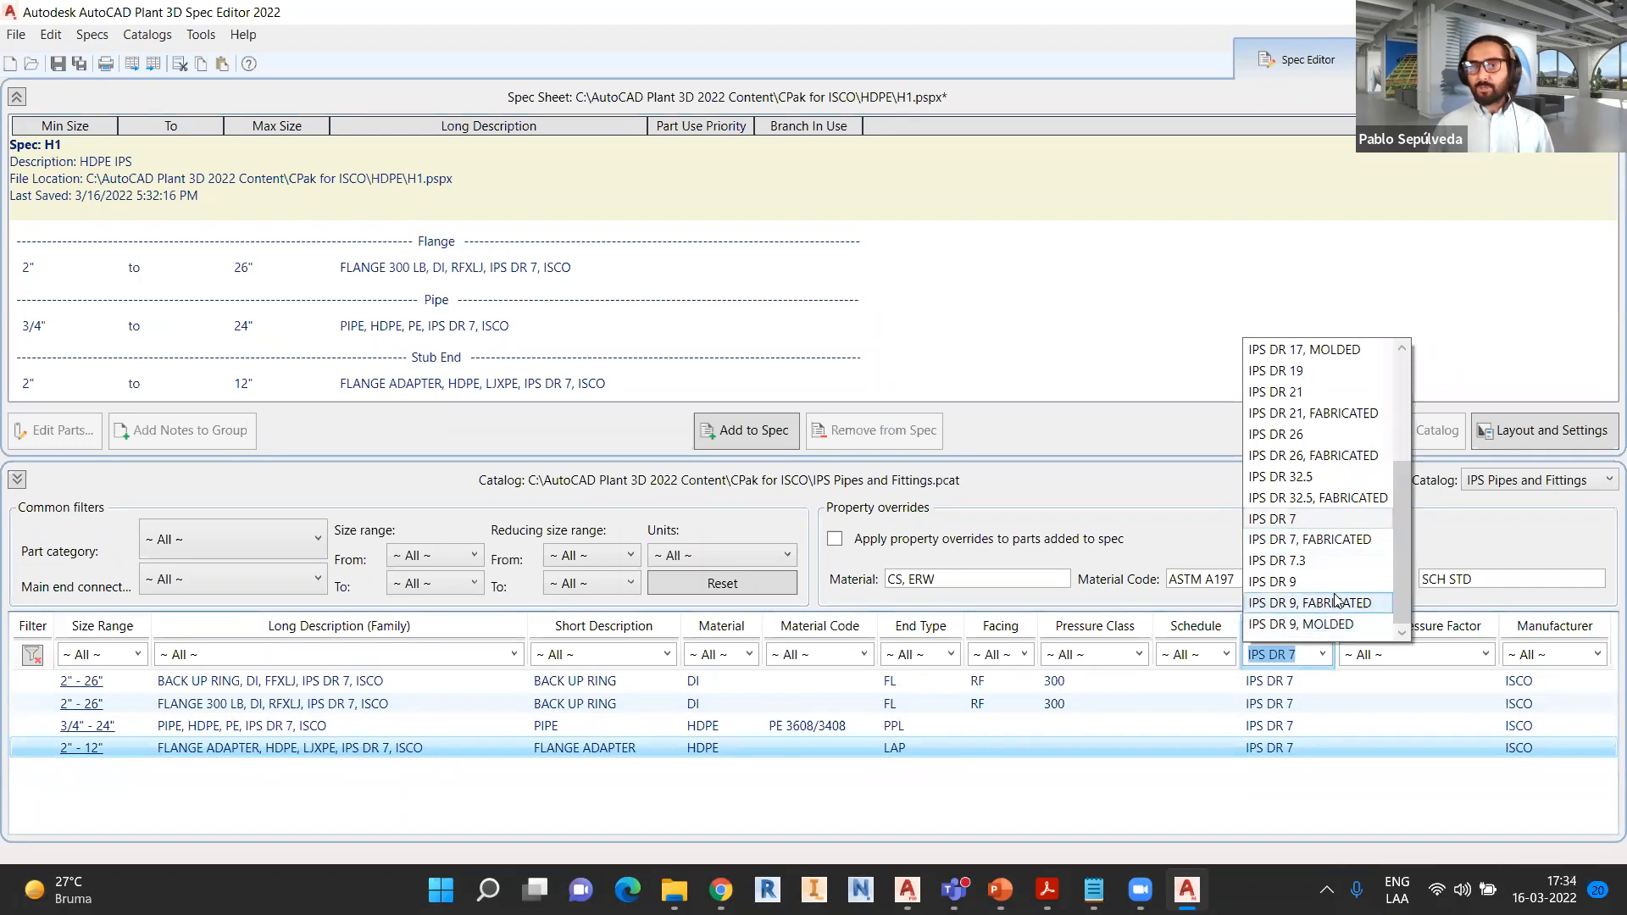
click(1337, 543)
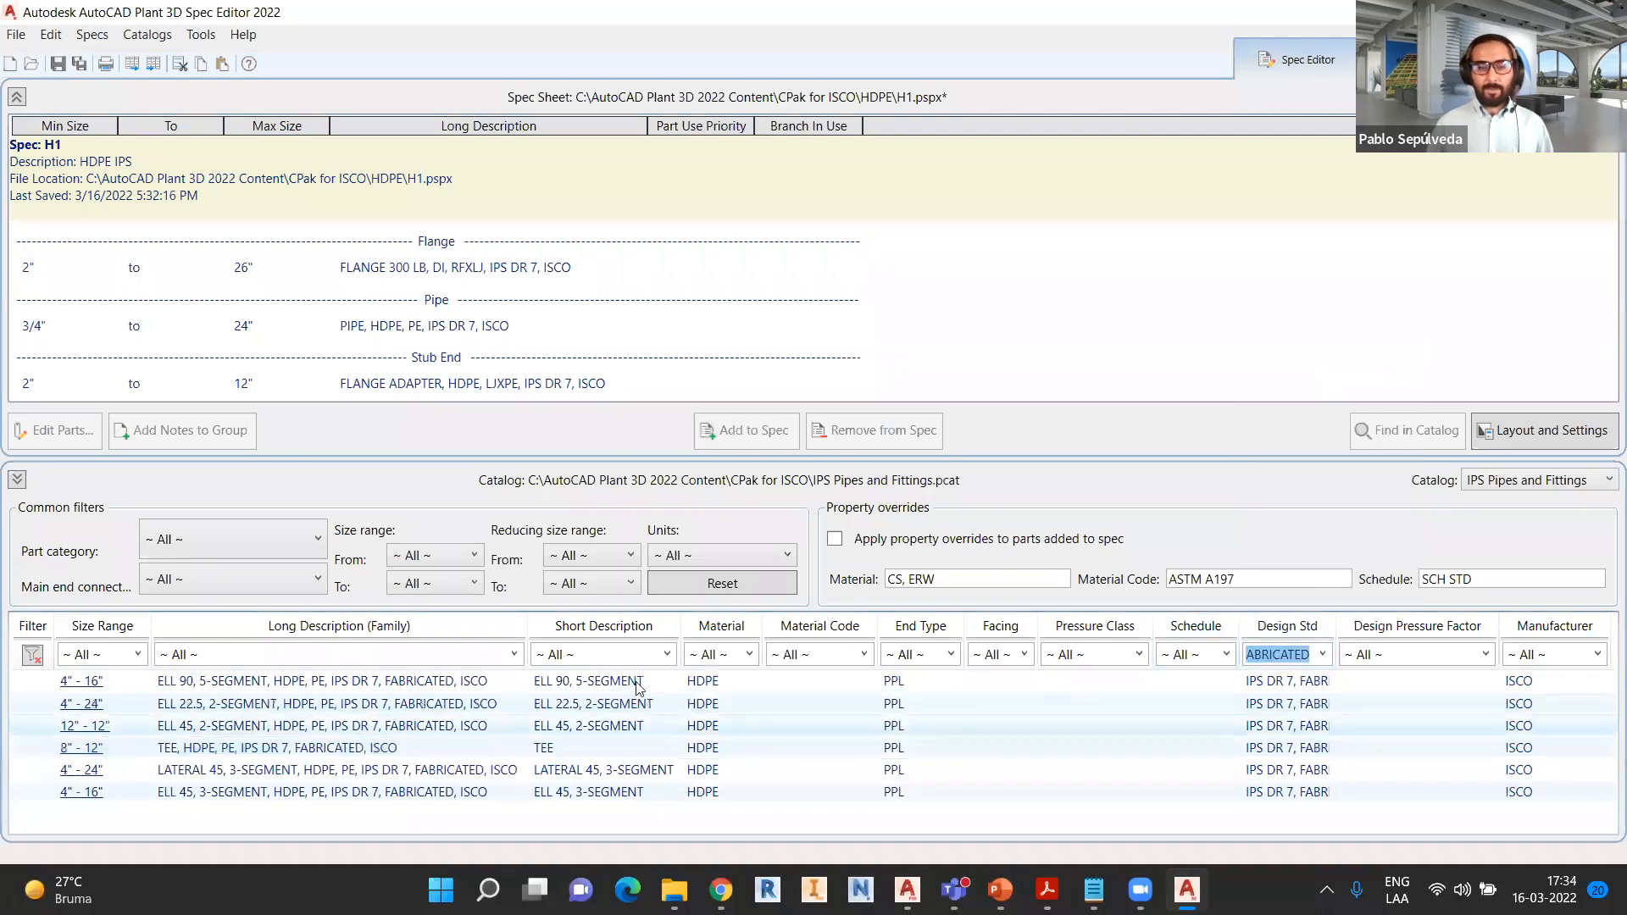
click(217, 686)
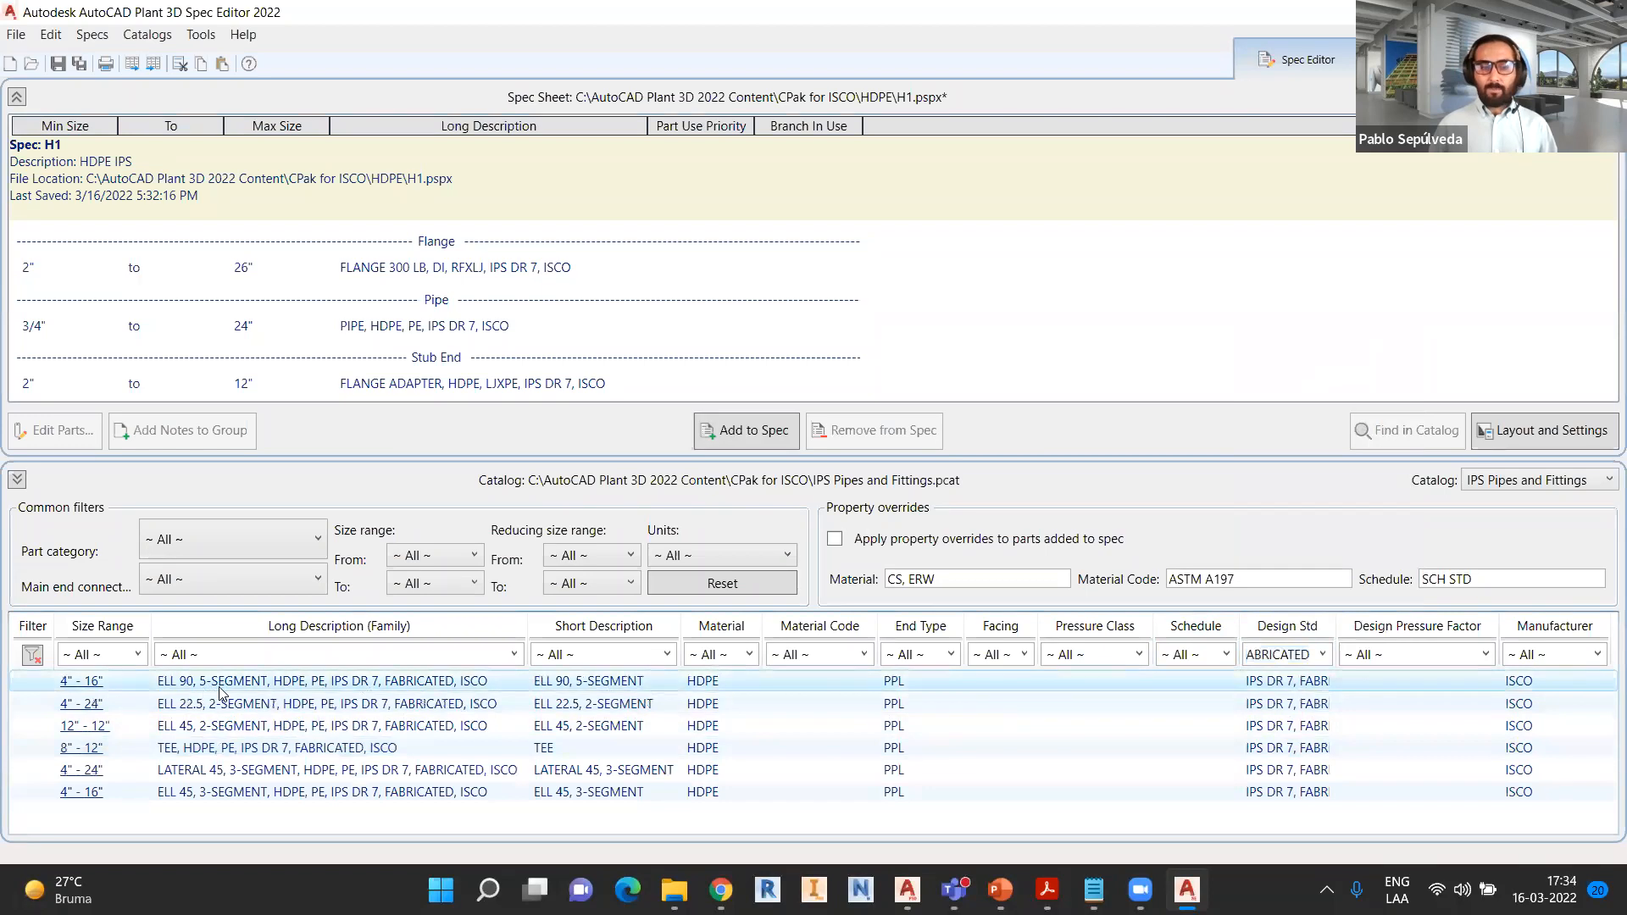
click(316, 698)
click(269, 734)
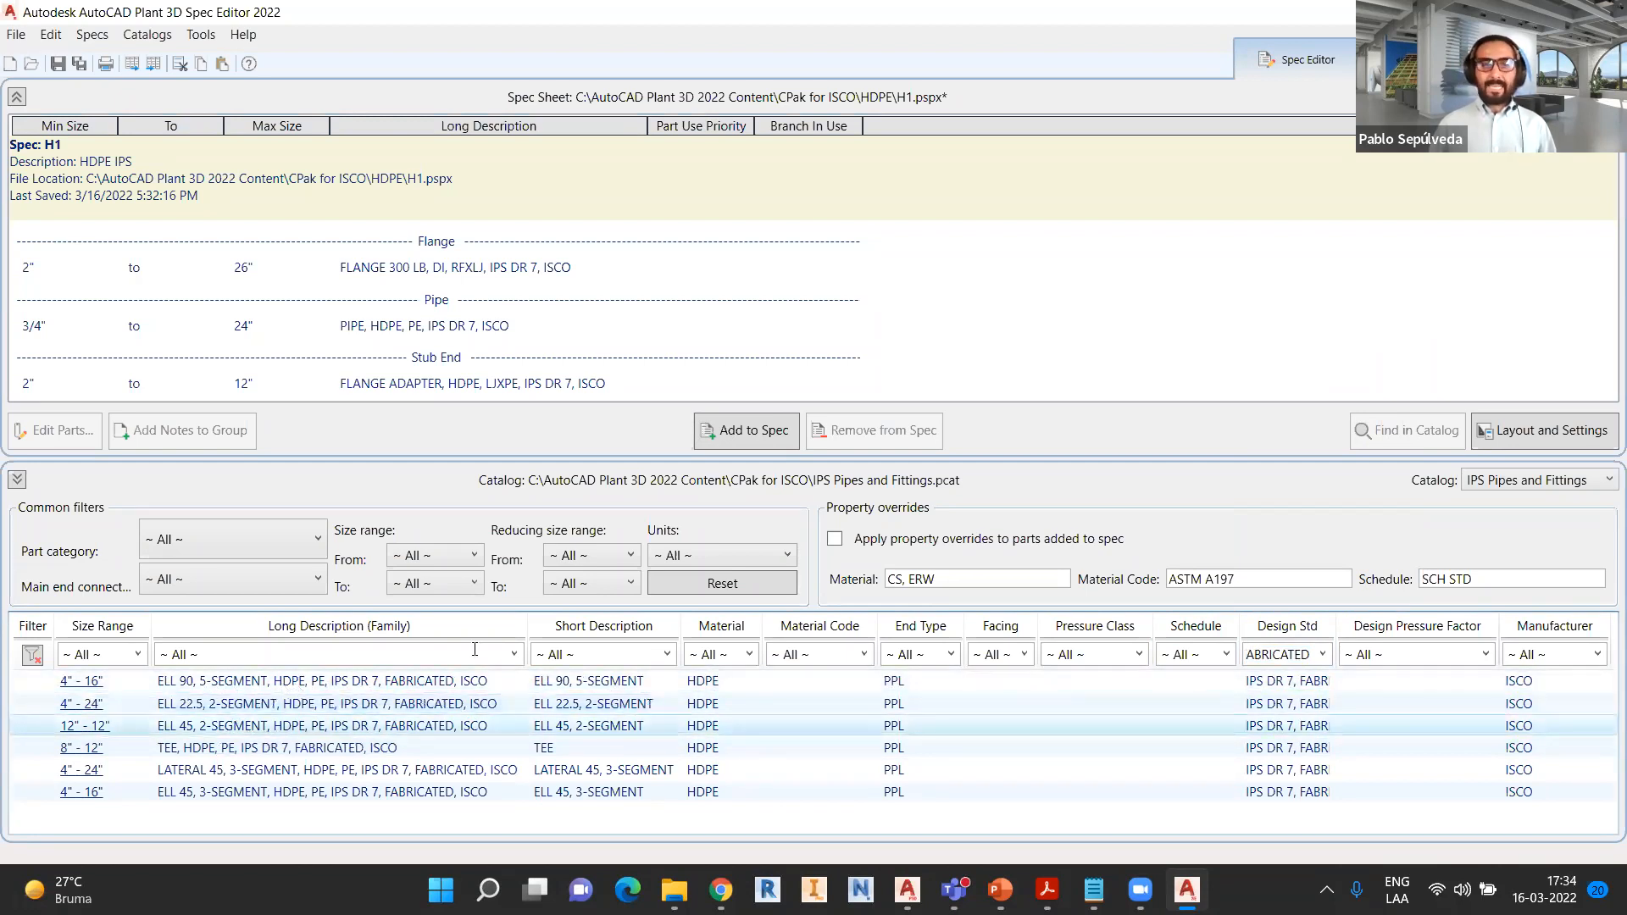
click(778, 436)
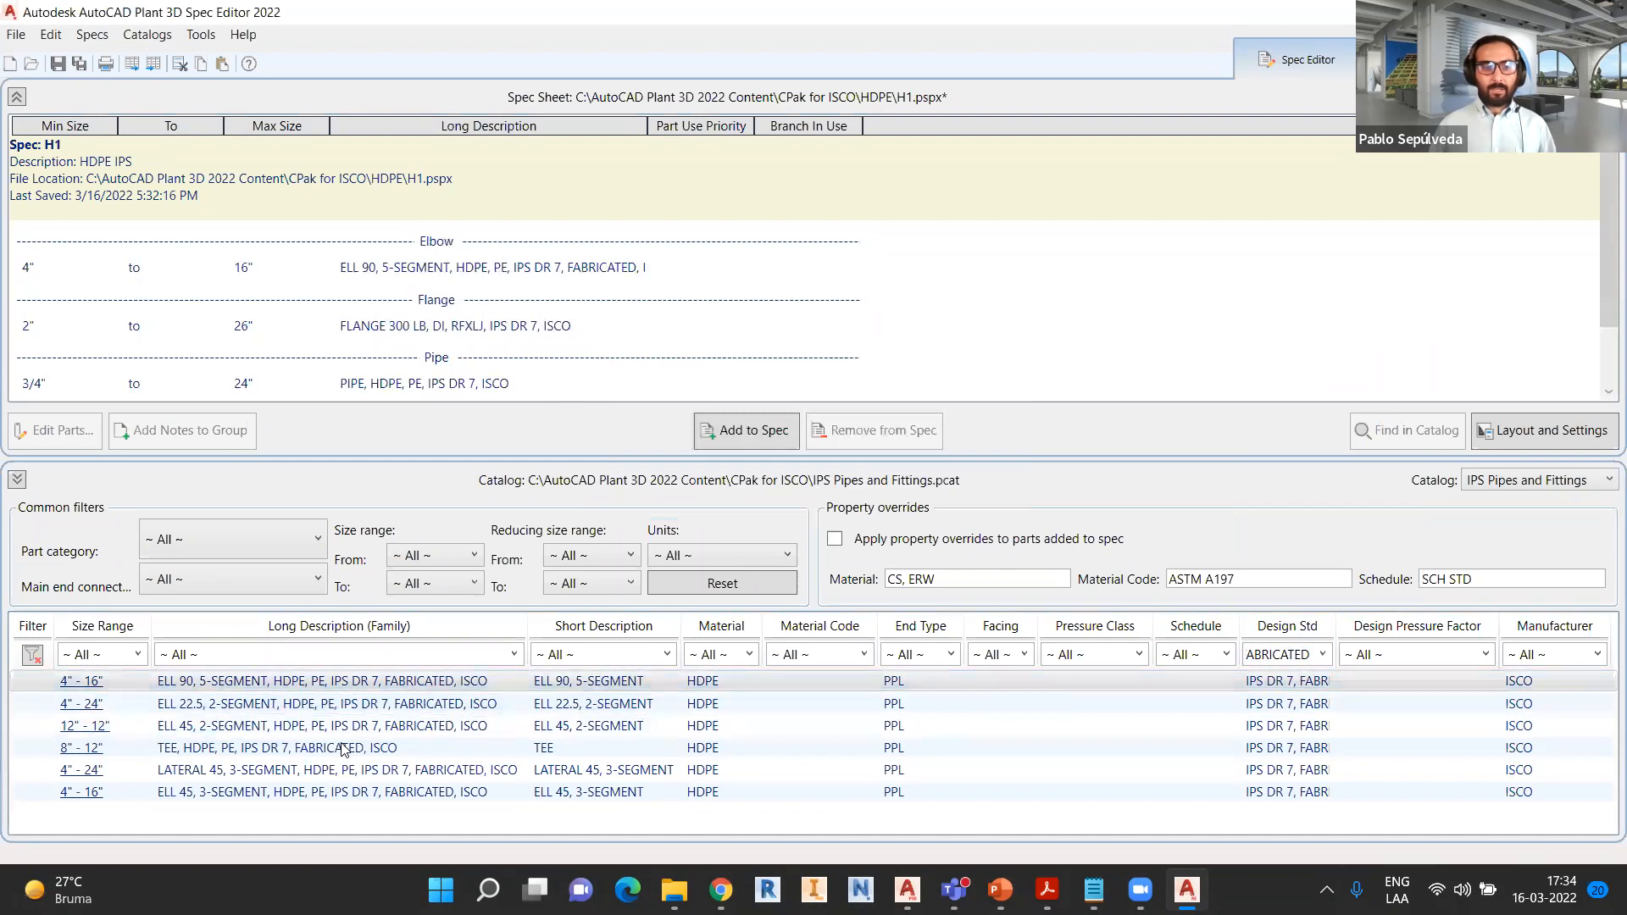
- Add the fabricated IPS DR 7 tee and the ELL 45, 3-SEGMENT elbow to the spec and review the spec sheet
click(427, 745)
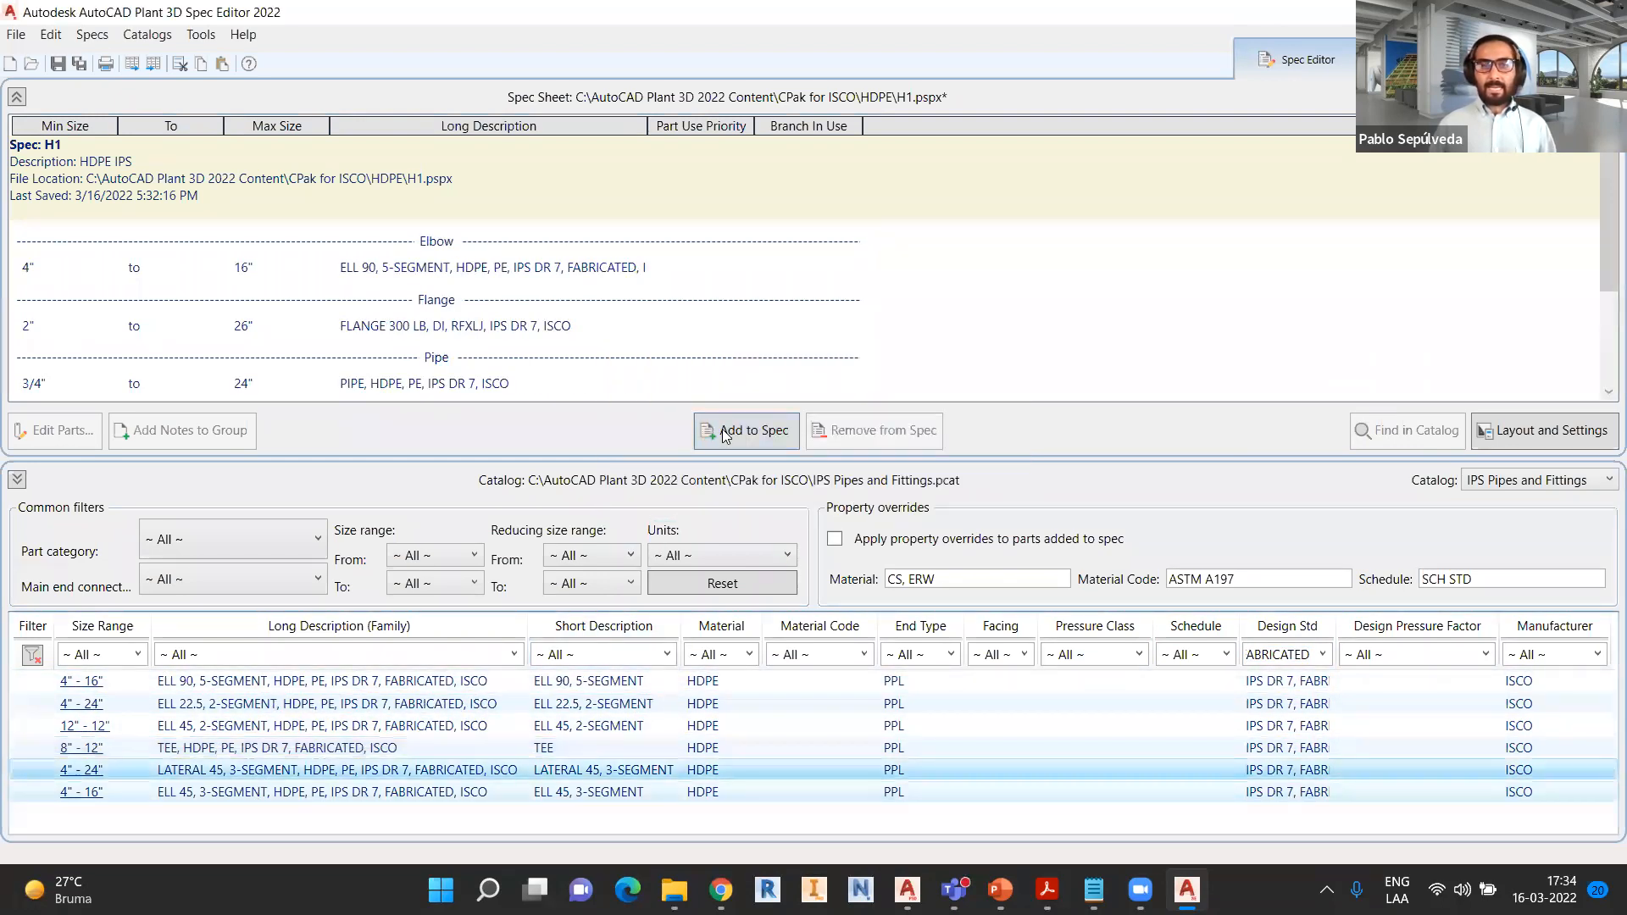
double_click(611, 792)
scroll(629, 324, down, 3)
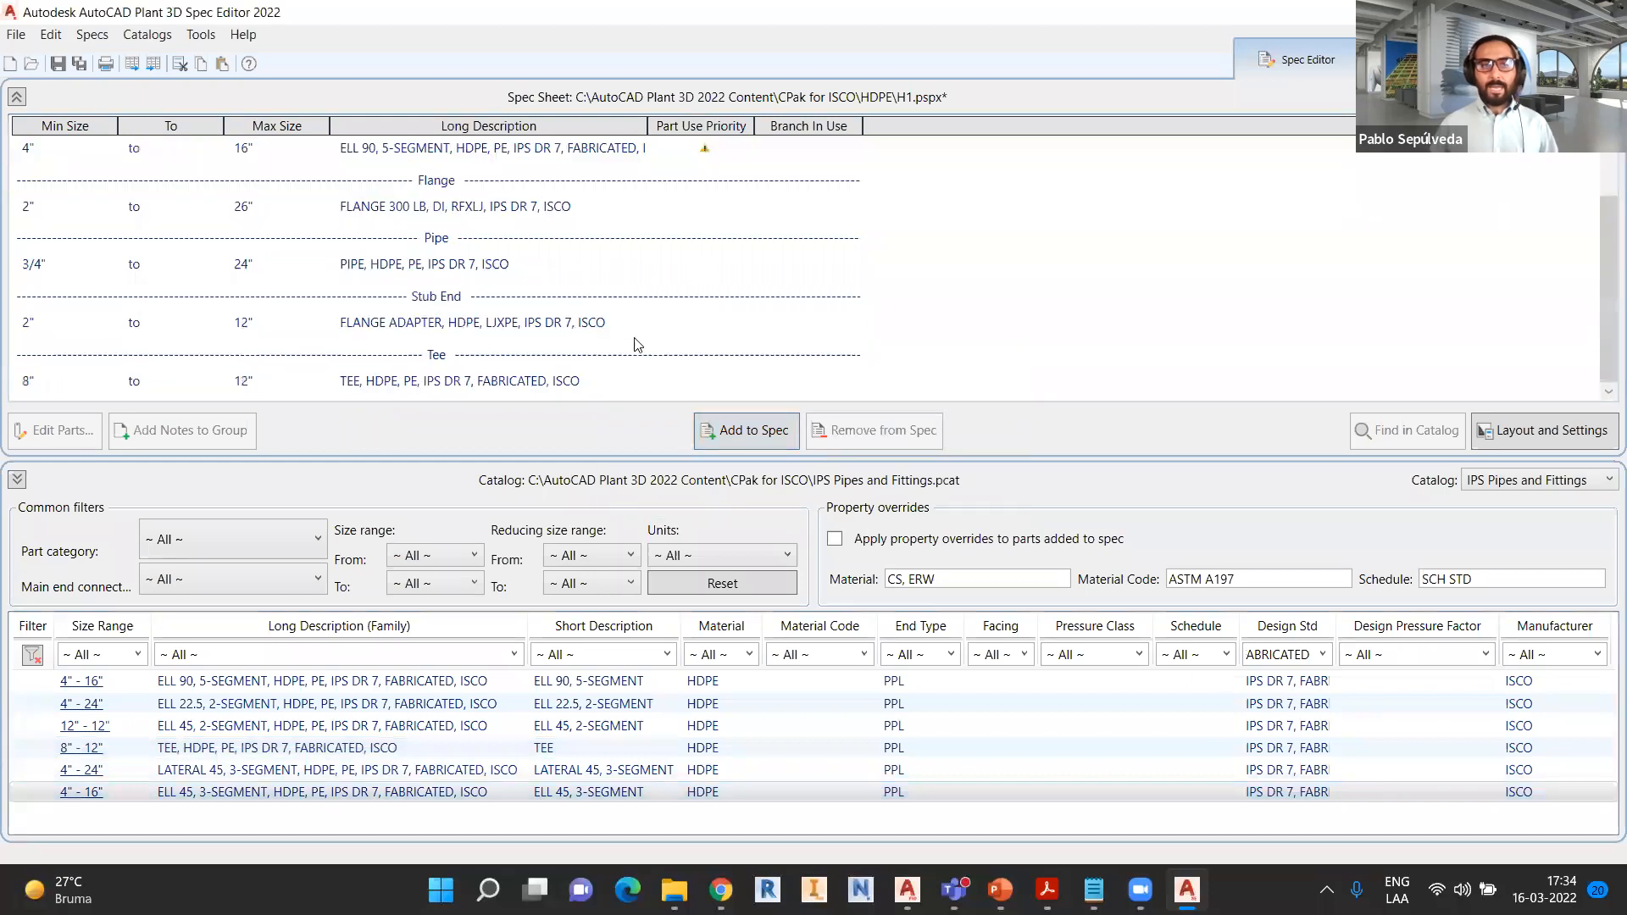
scroll(687, 319, up, 5)
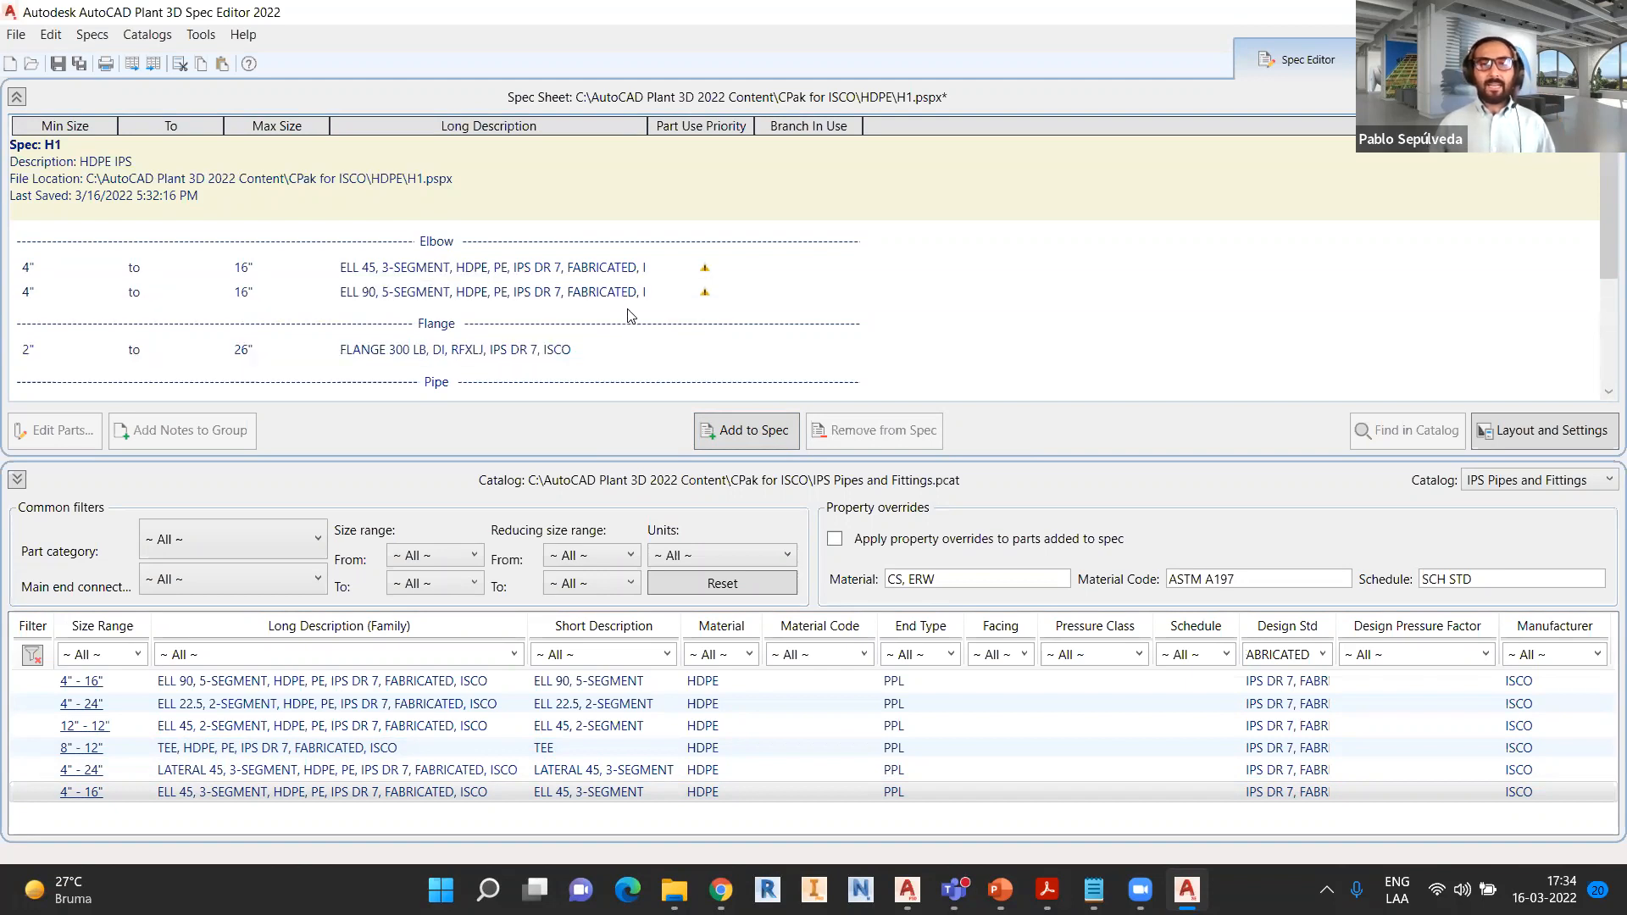
- Switch to the ASME Pipes and Fittings Catalog and filter it to Fasteners with pressure class 300
scroll(601, 337, down, 2)
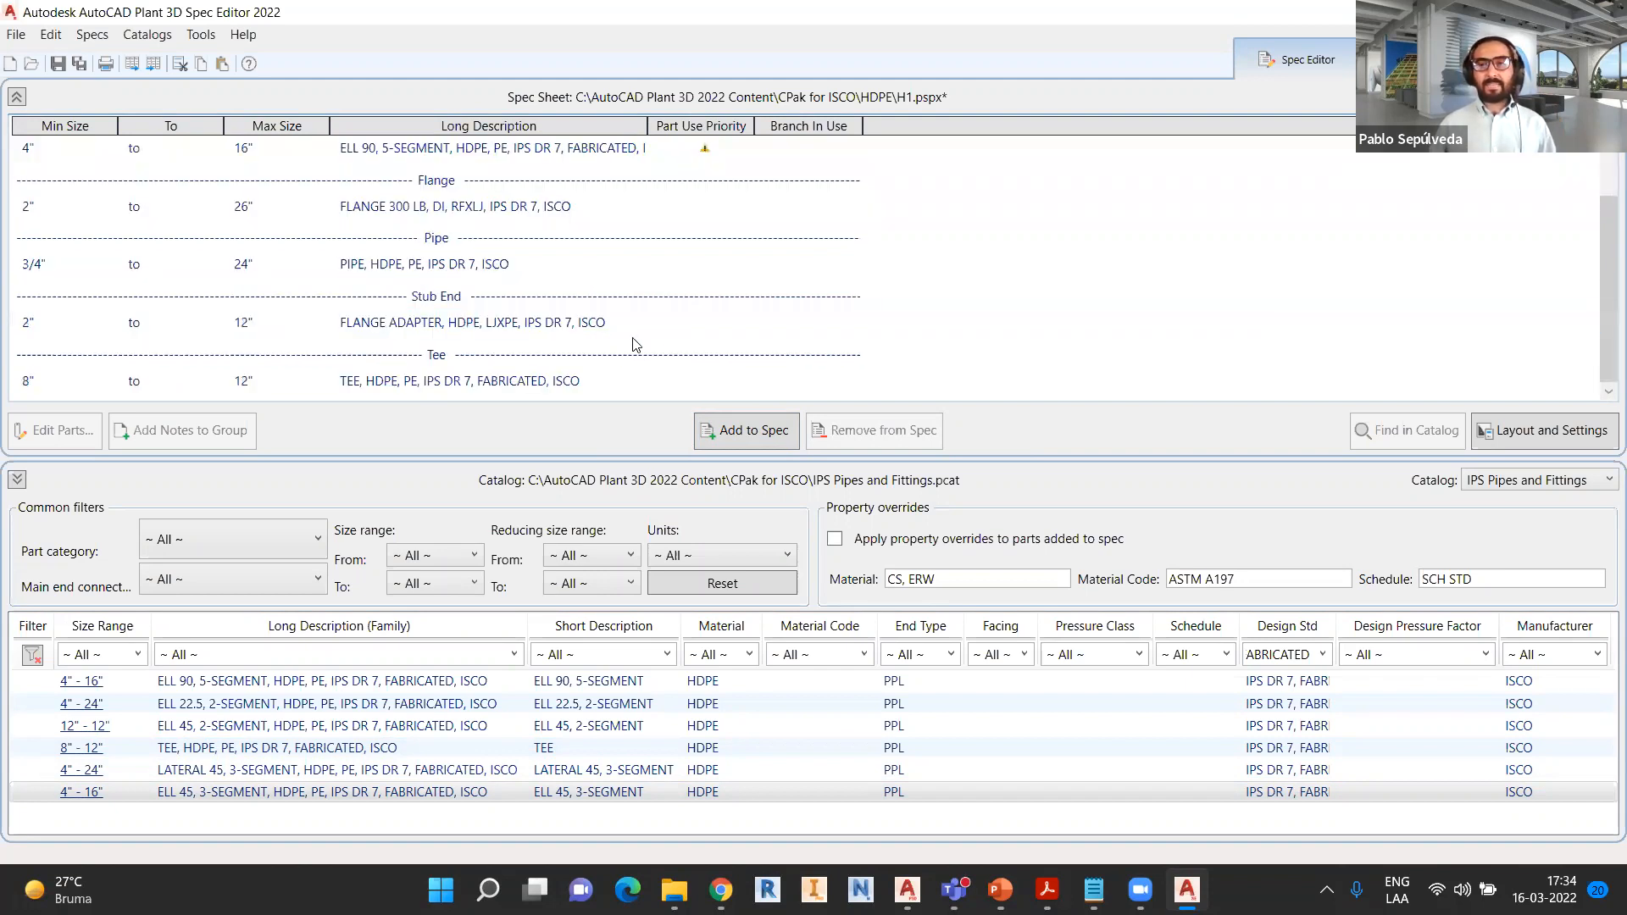
scroll(653, 344, up, 2)
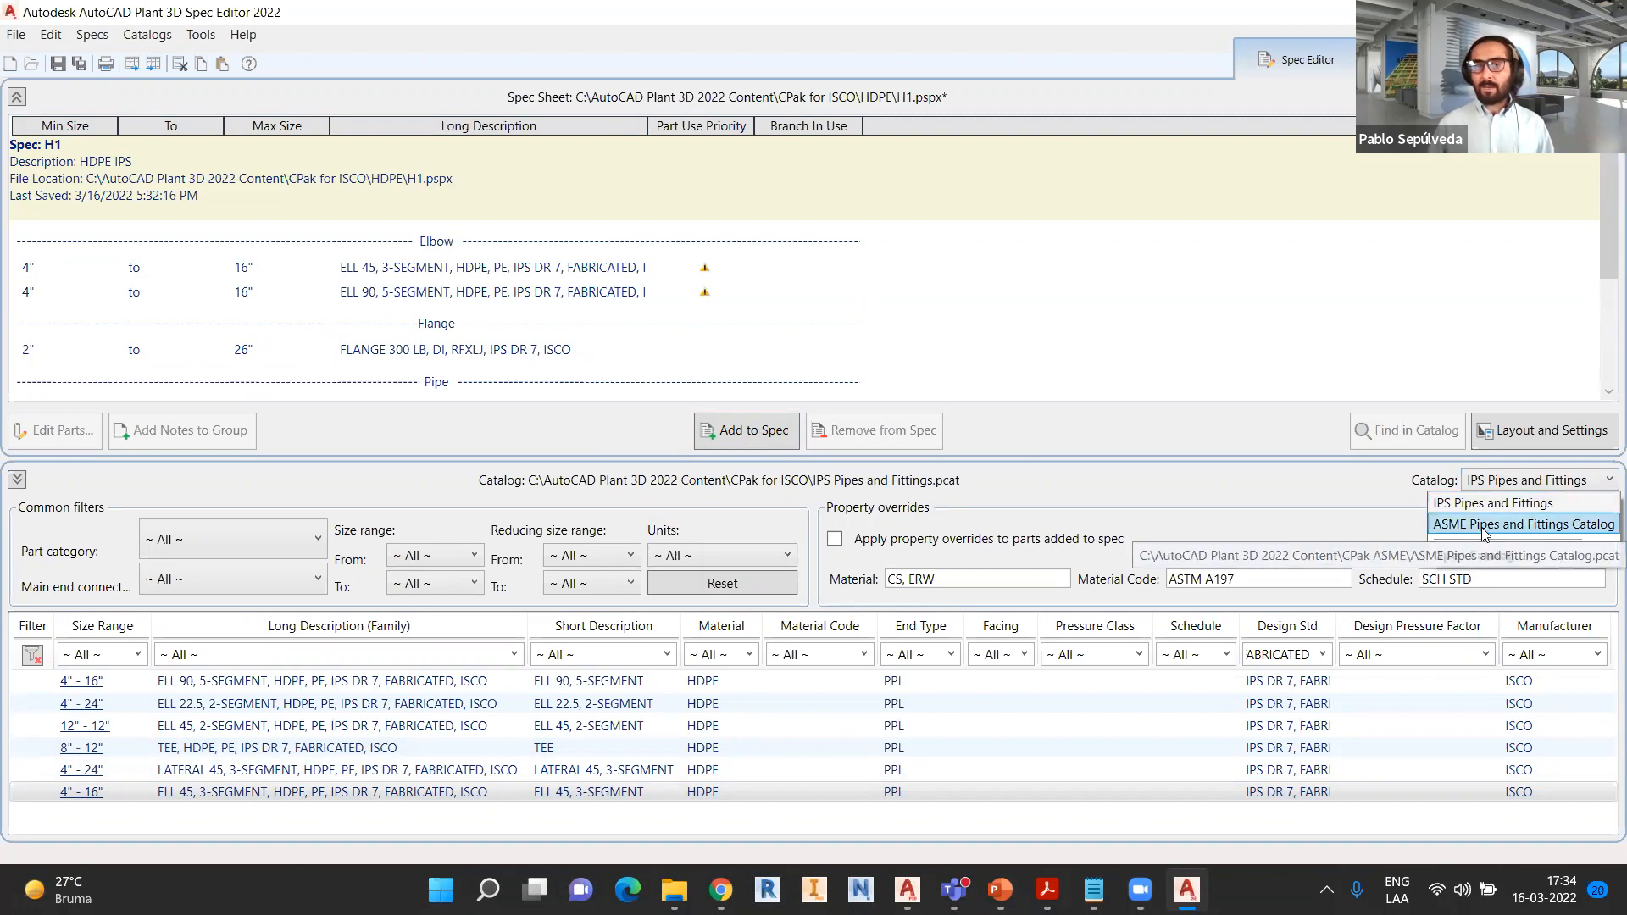
click(1485, 526)
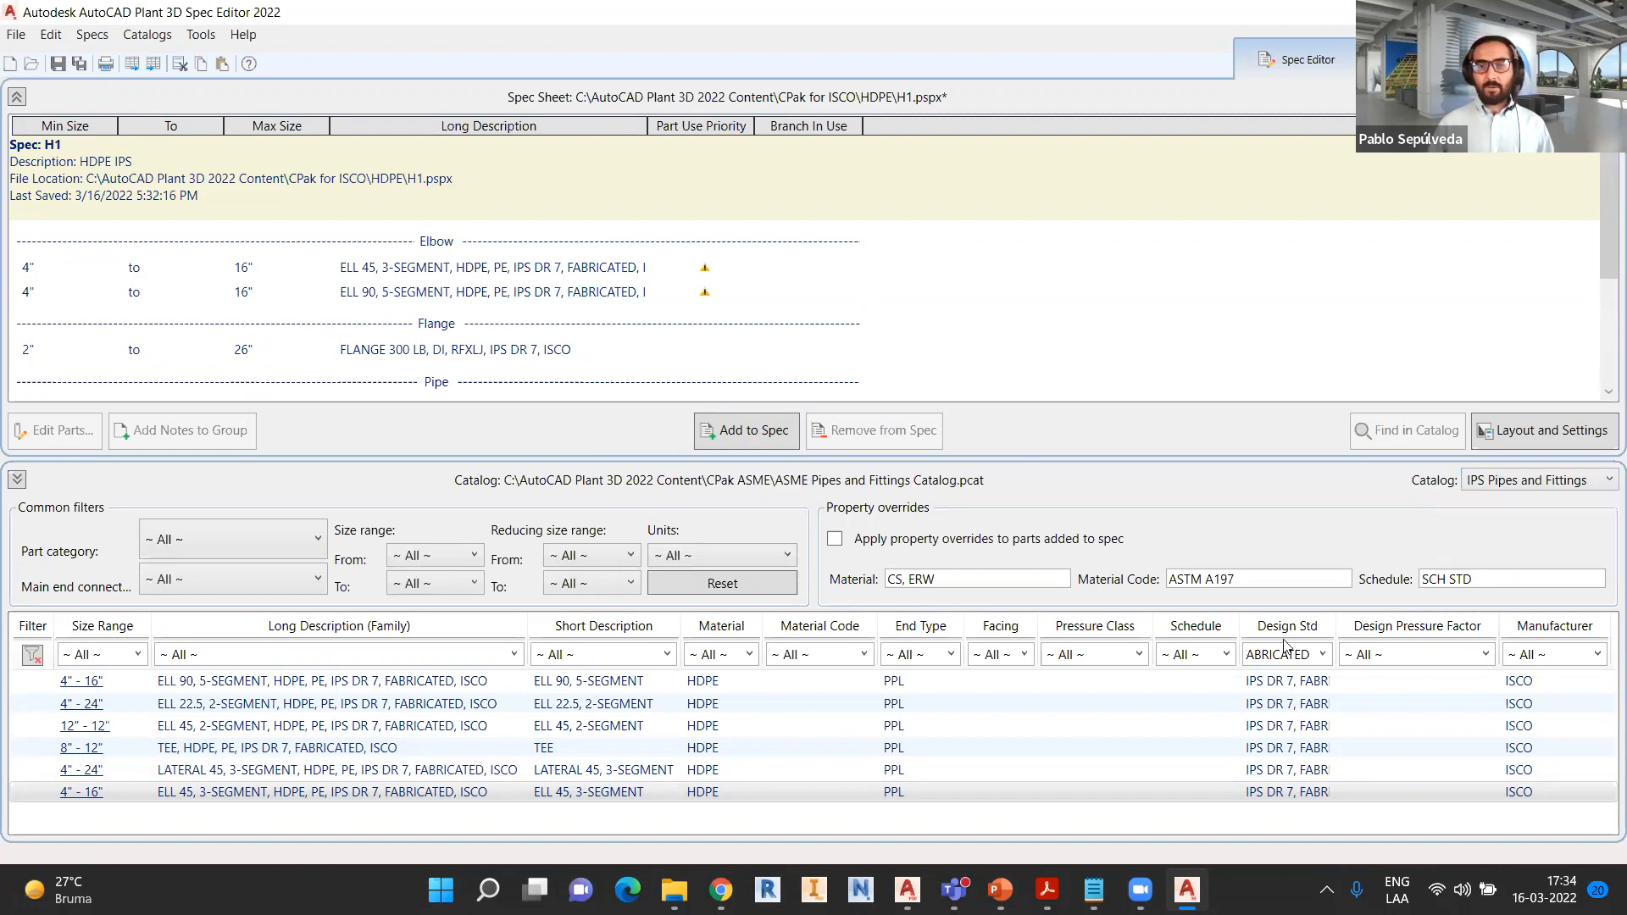
click(310, 540)
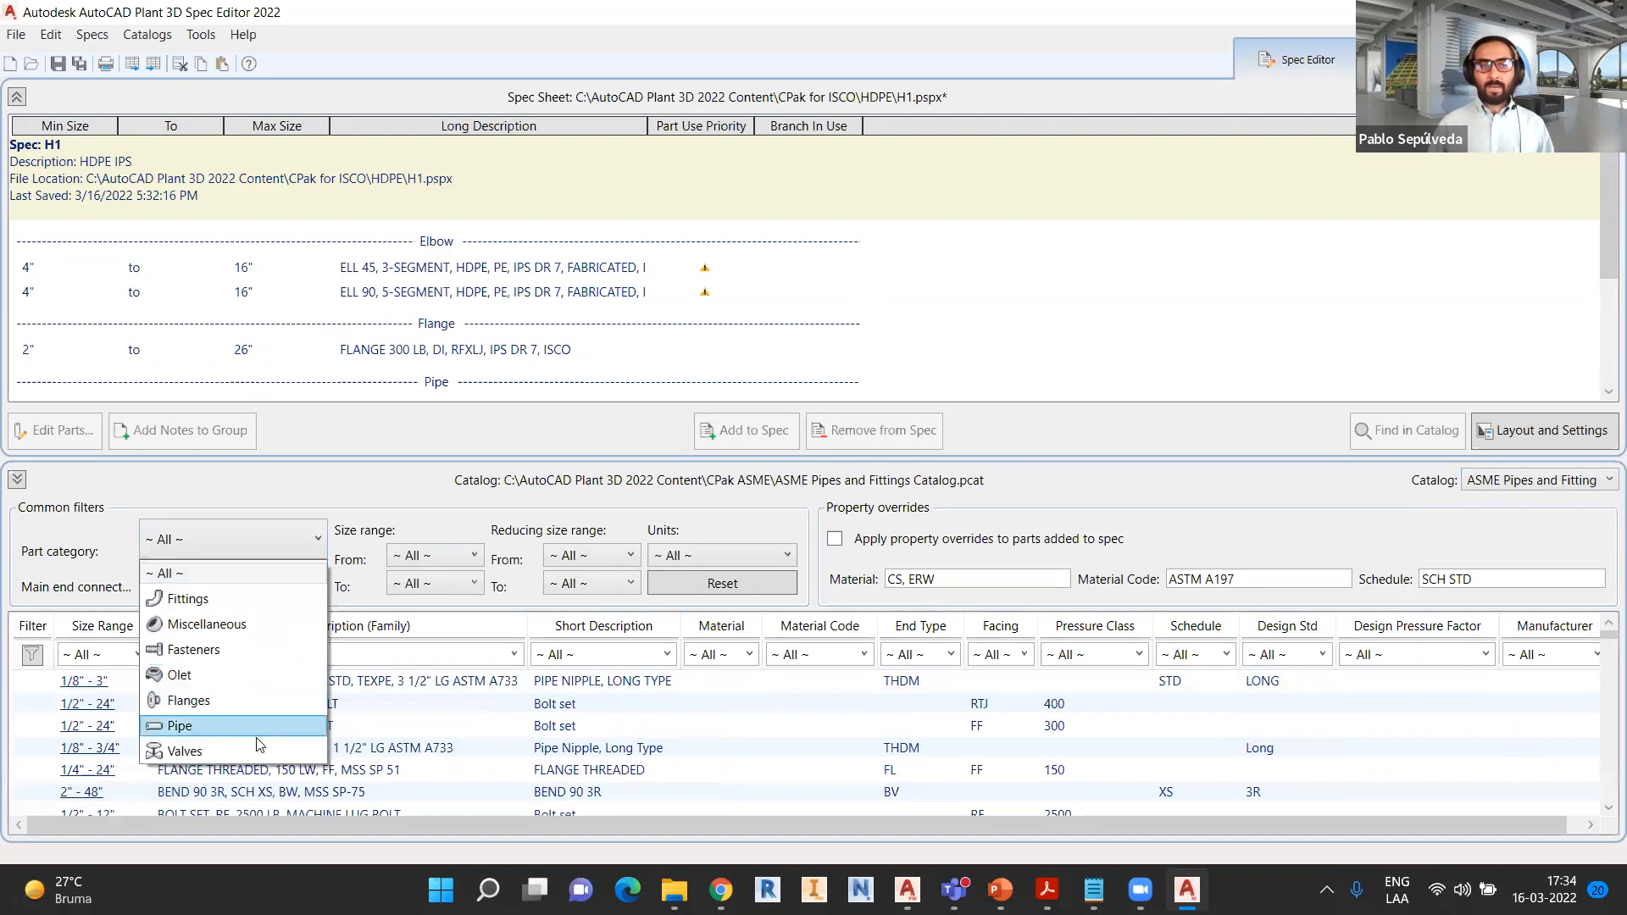
click(236, 650)
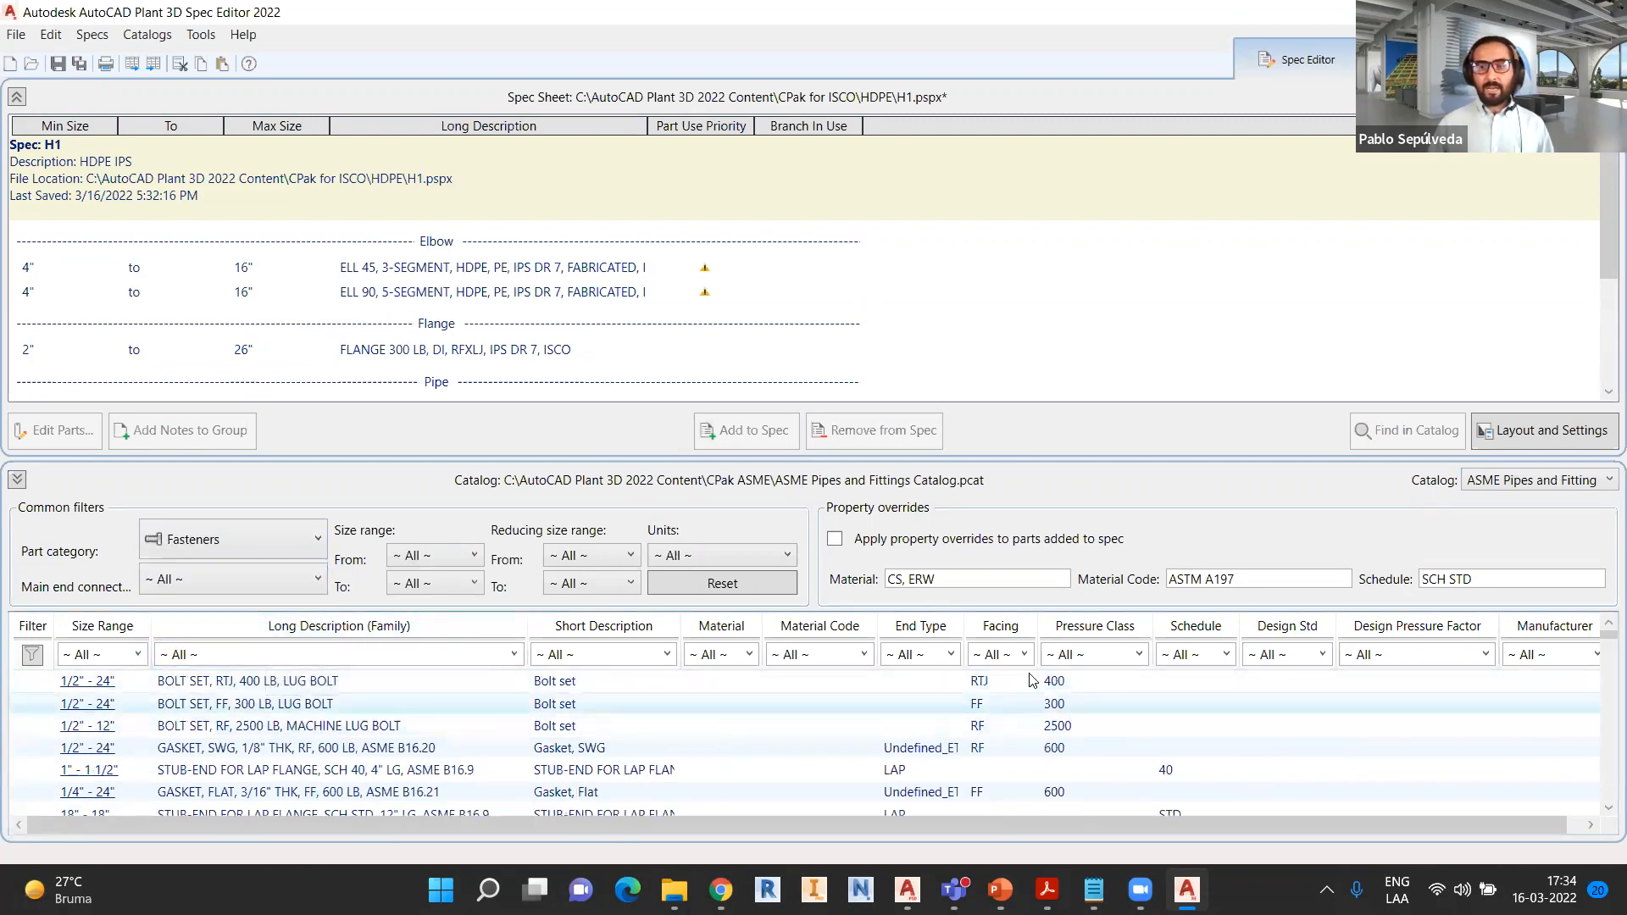
click(1139, 654)
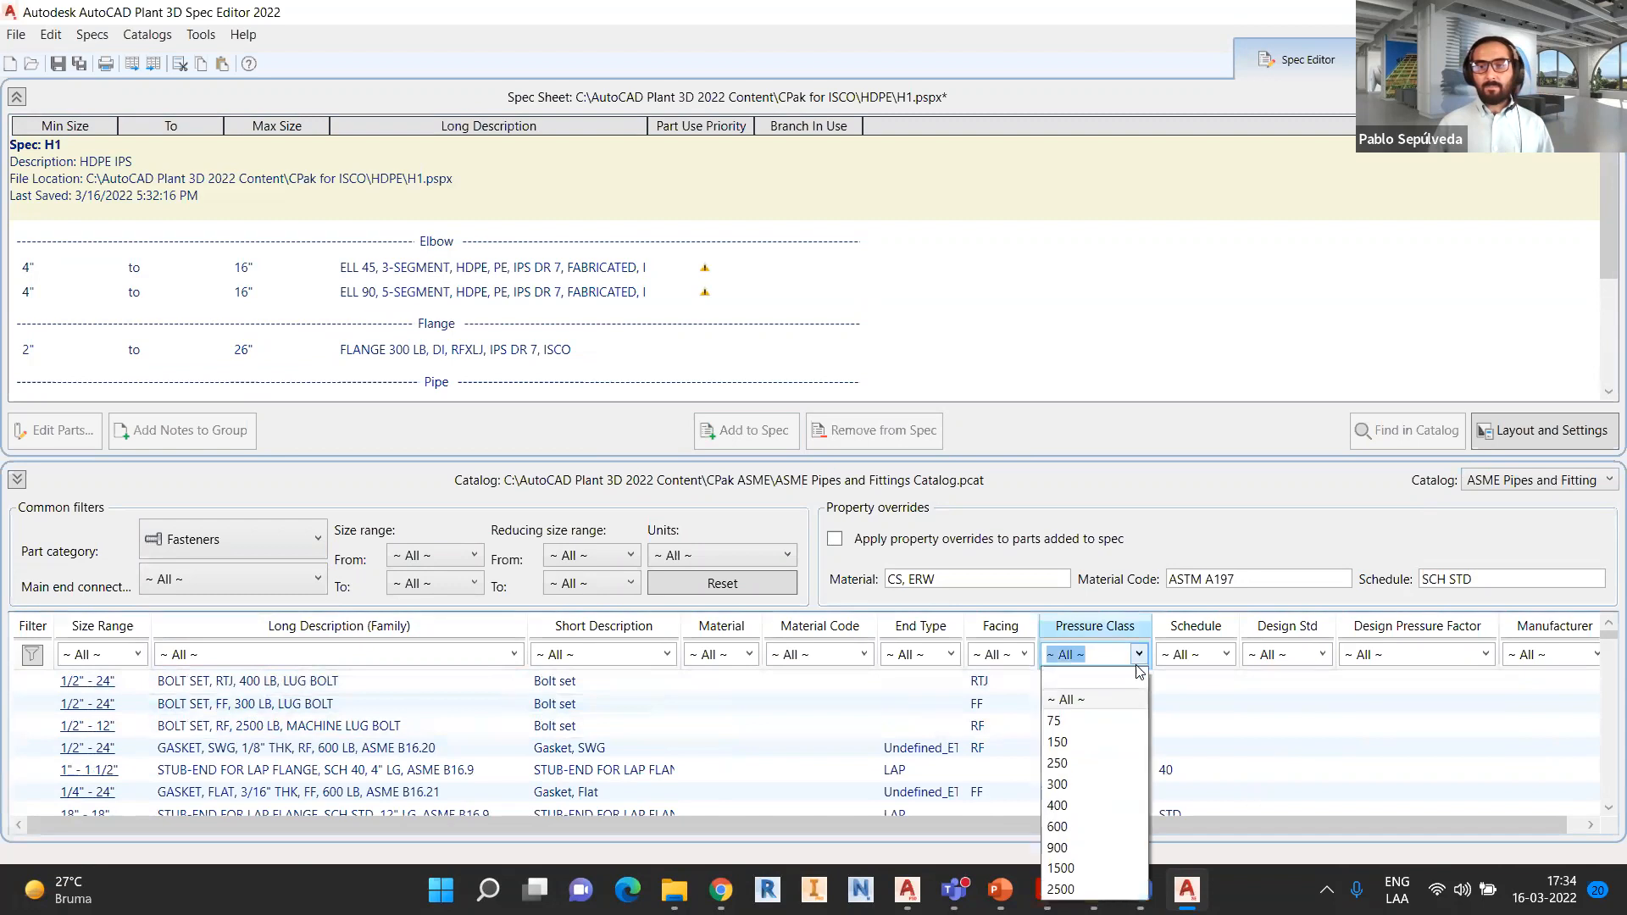
click(1068, 784)
- Add the BOLT SET, RF, 300 LB, STUD BOLT, SERIES A to spec H1
click(329, 684)
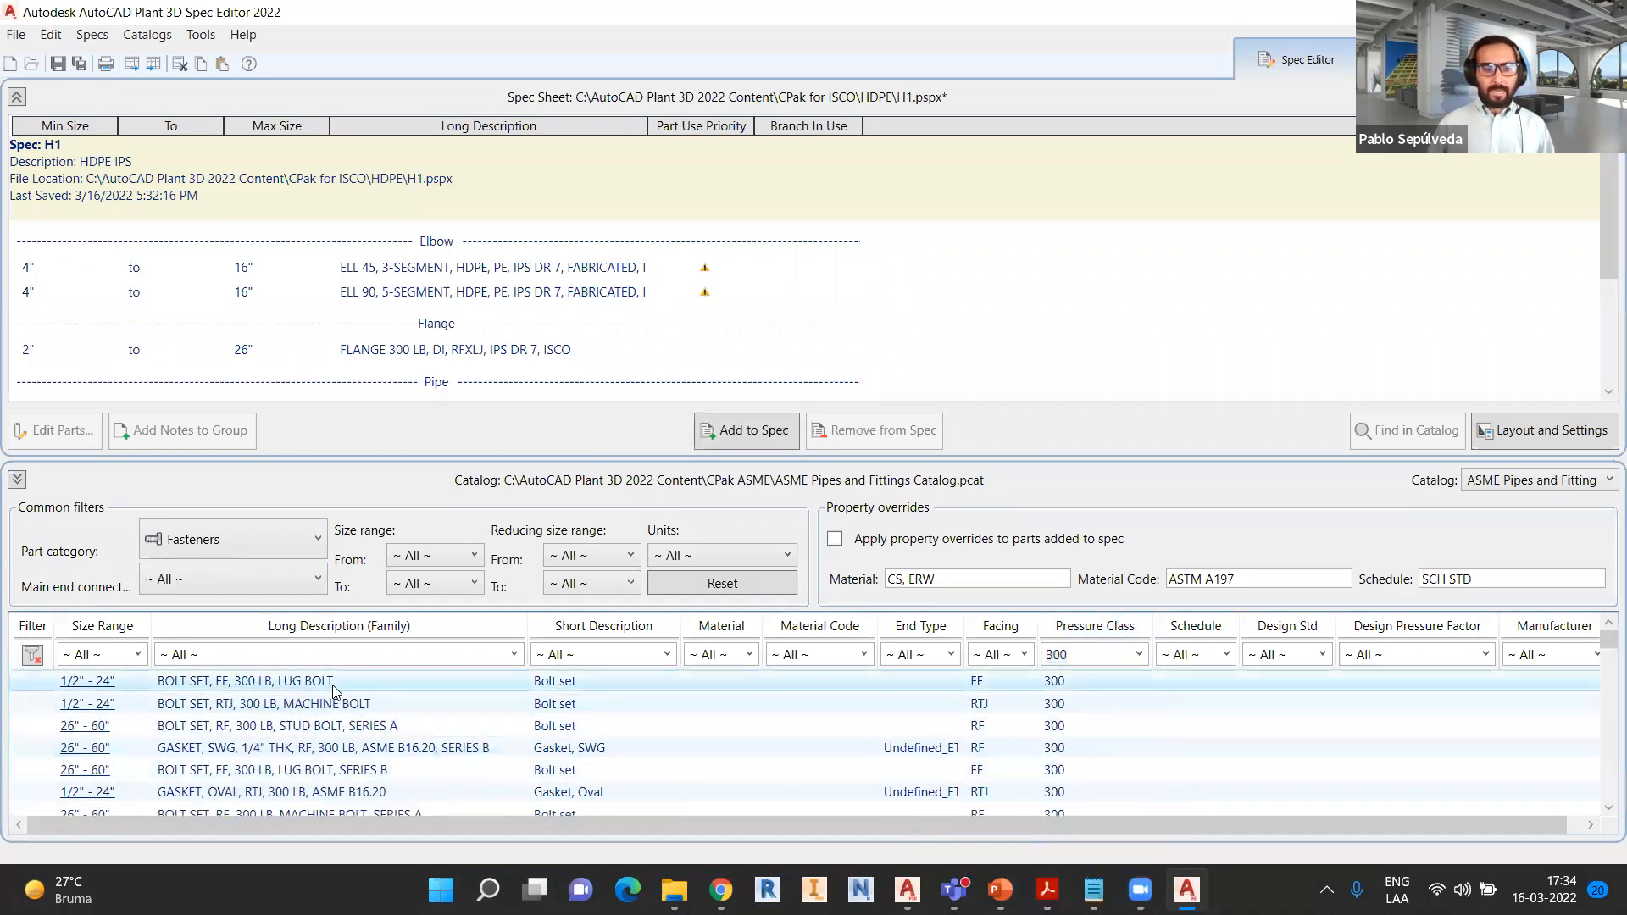
click(350, 726)
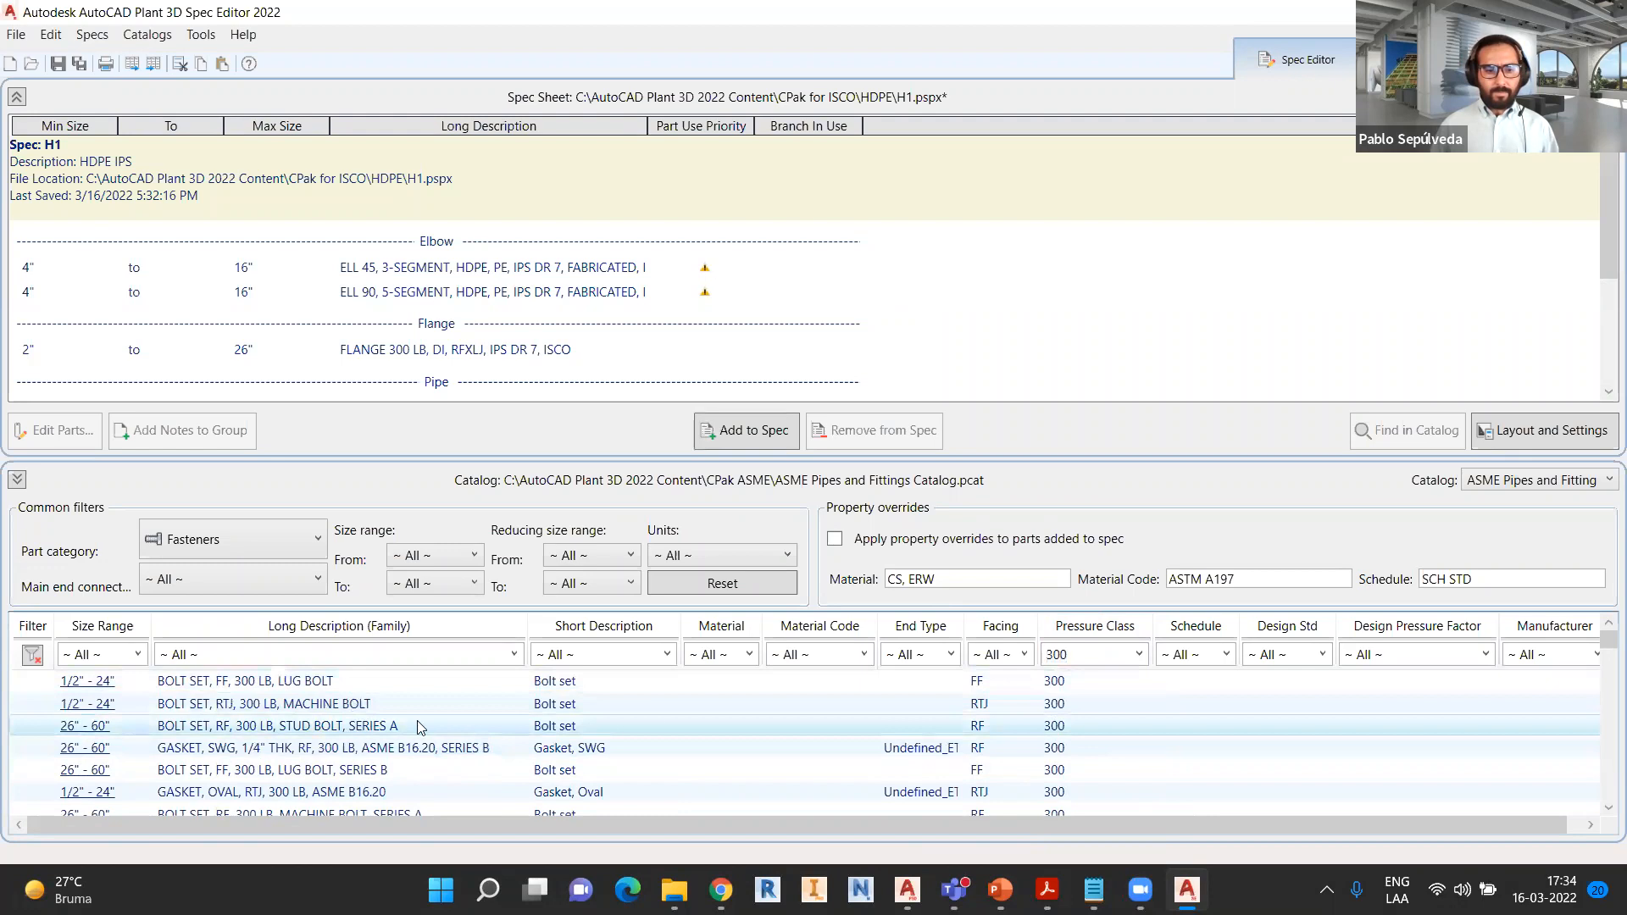
click(744, 434)
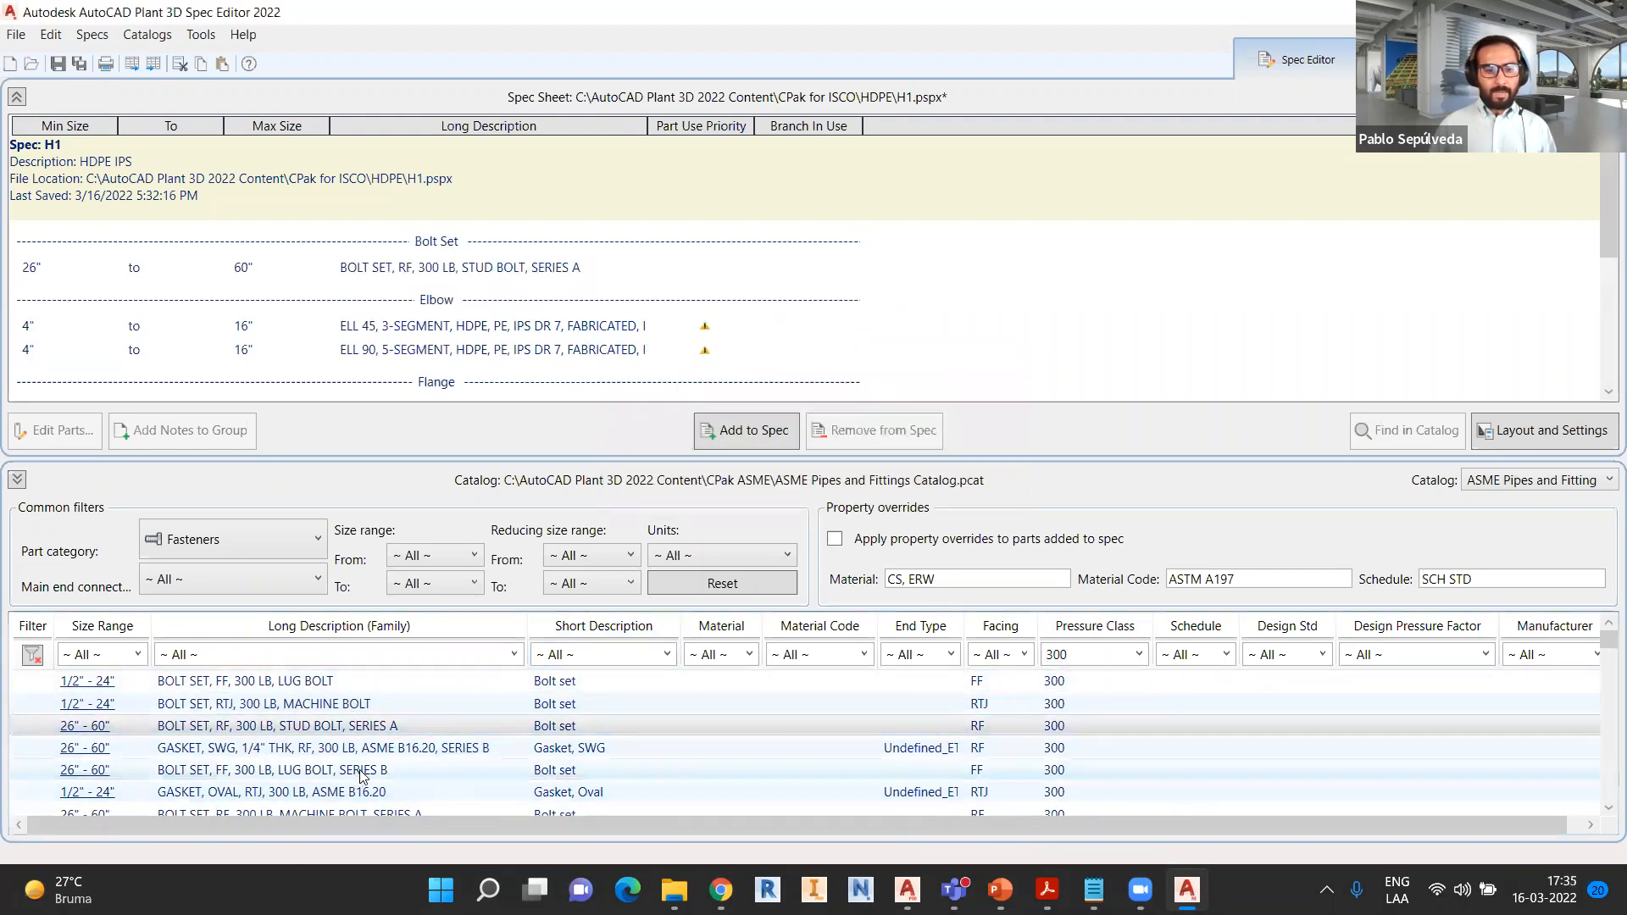
- Filter the class 300 fasteners by RF facing
scroll(378, 763, down, 1)
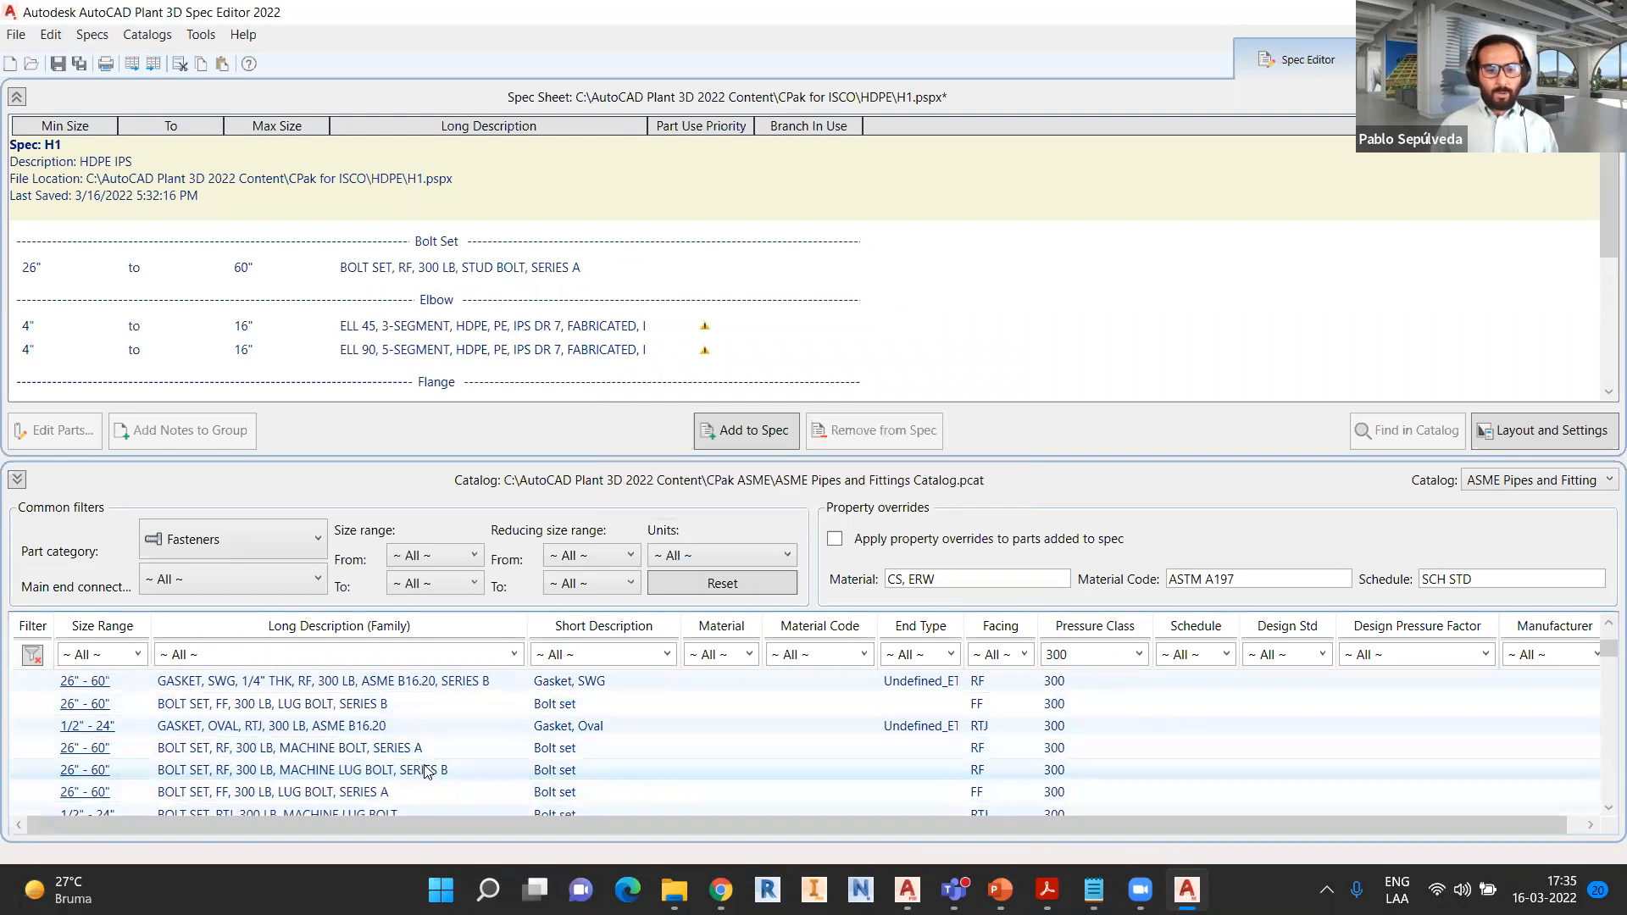
scroll(404, 771, down, 1)
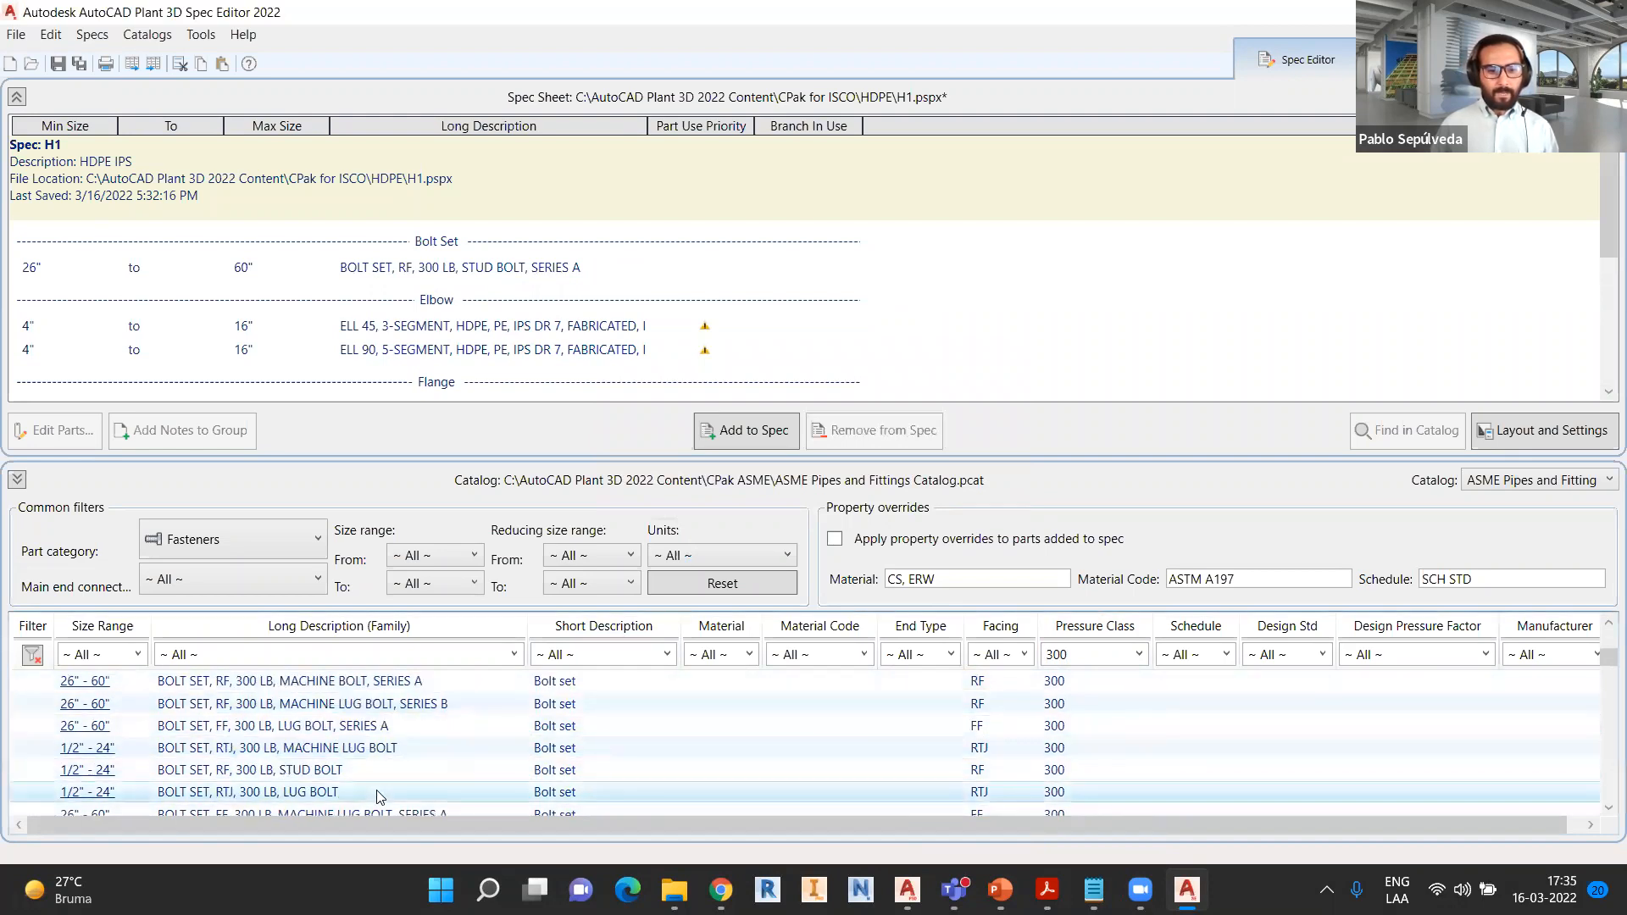
click(922, 797)
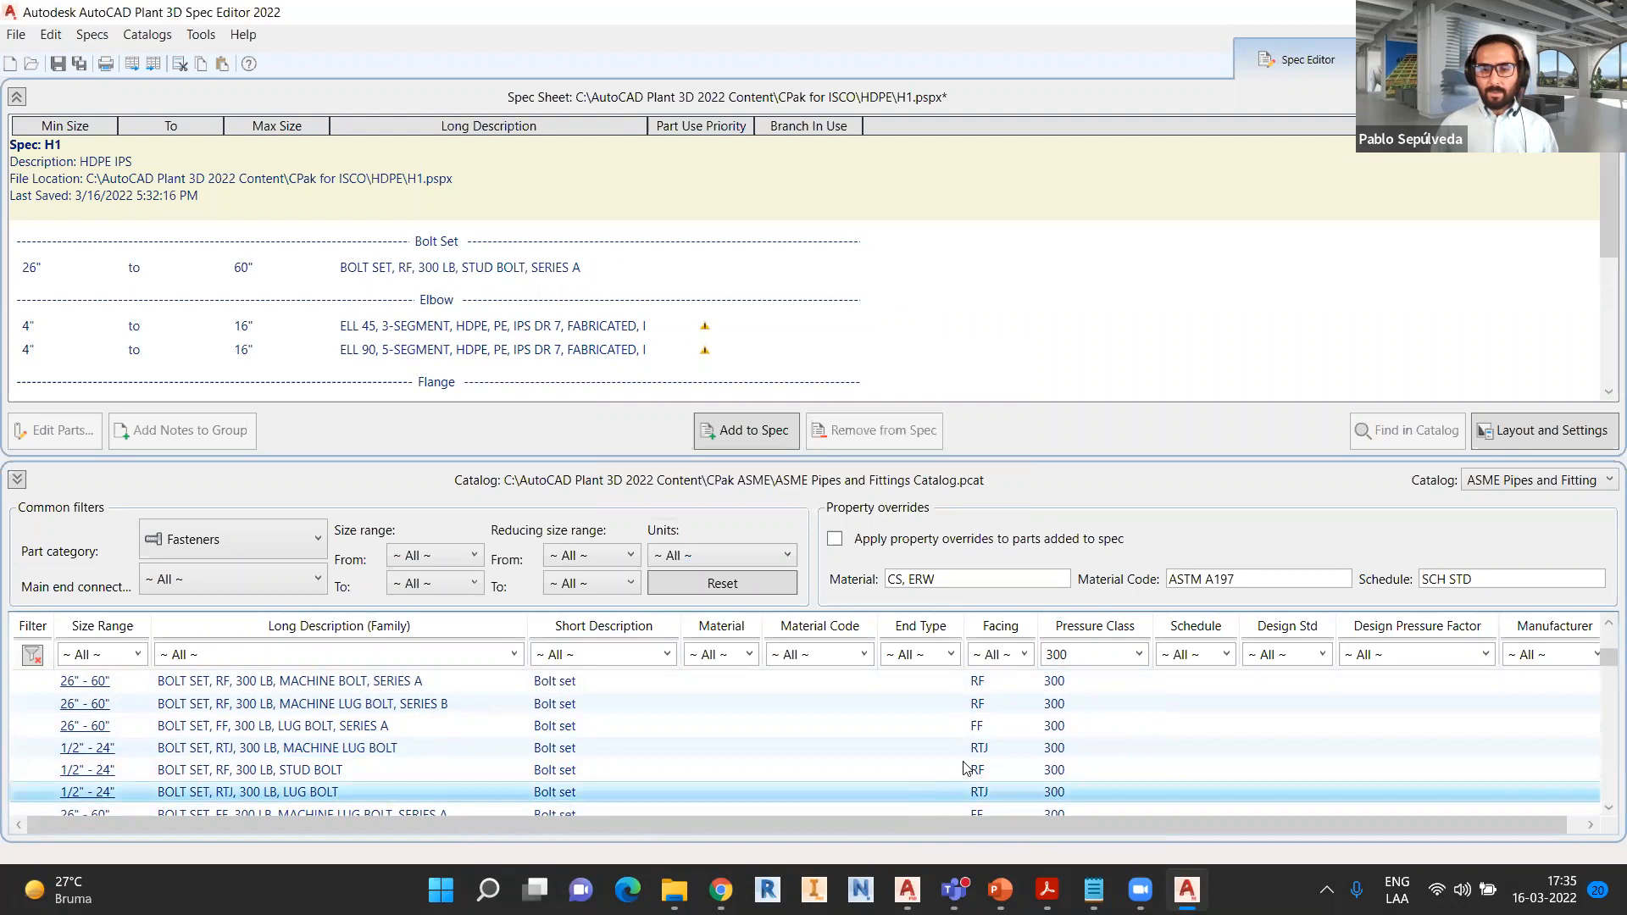
click(1024, 655)
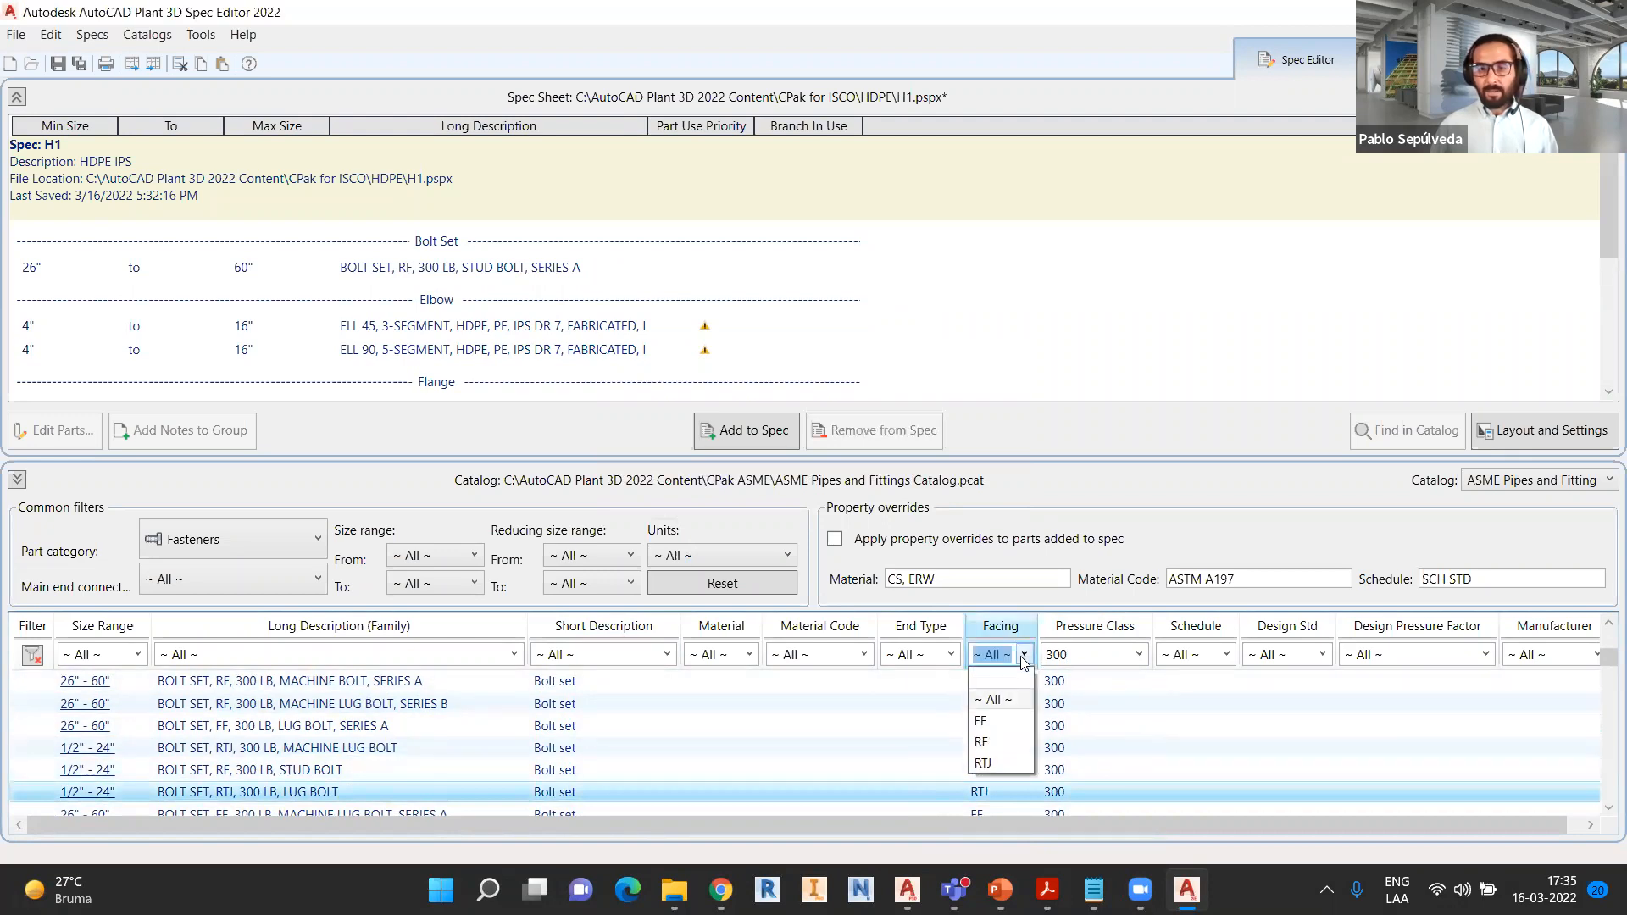
click(981, 742)
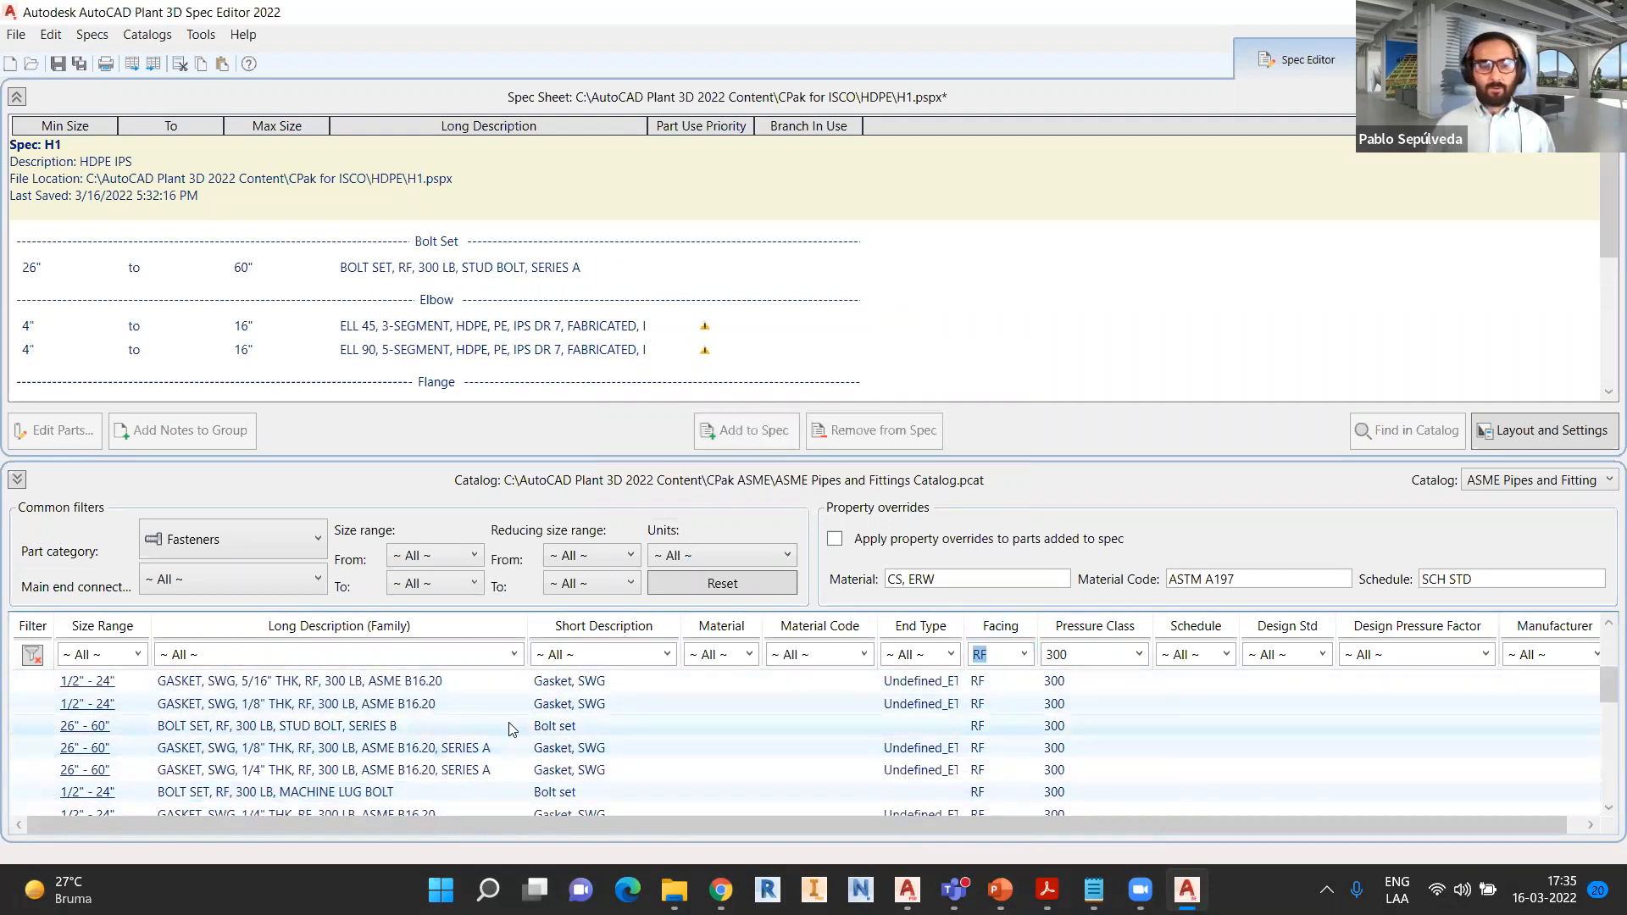
- Find the BOLT SET, RF, 300 LB, LUG BOLT, SERIES B among the filtered fasteners and add it to spec H1
scroll(420, 713, up, 1)
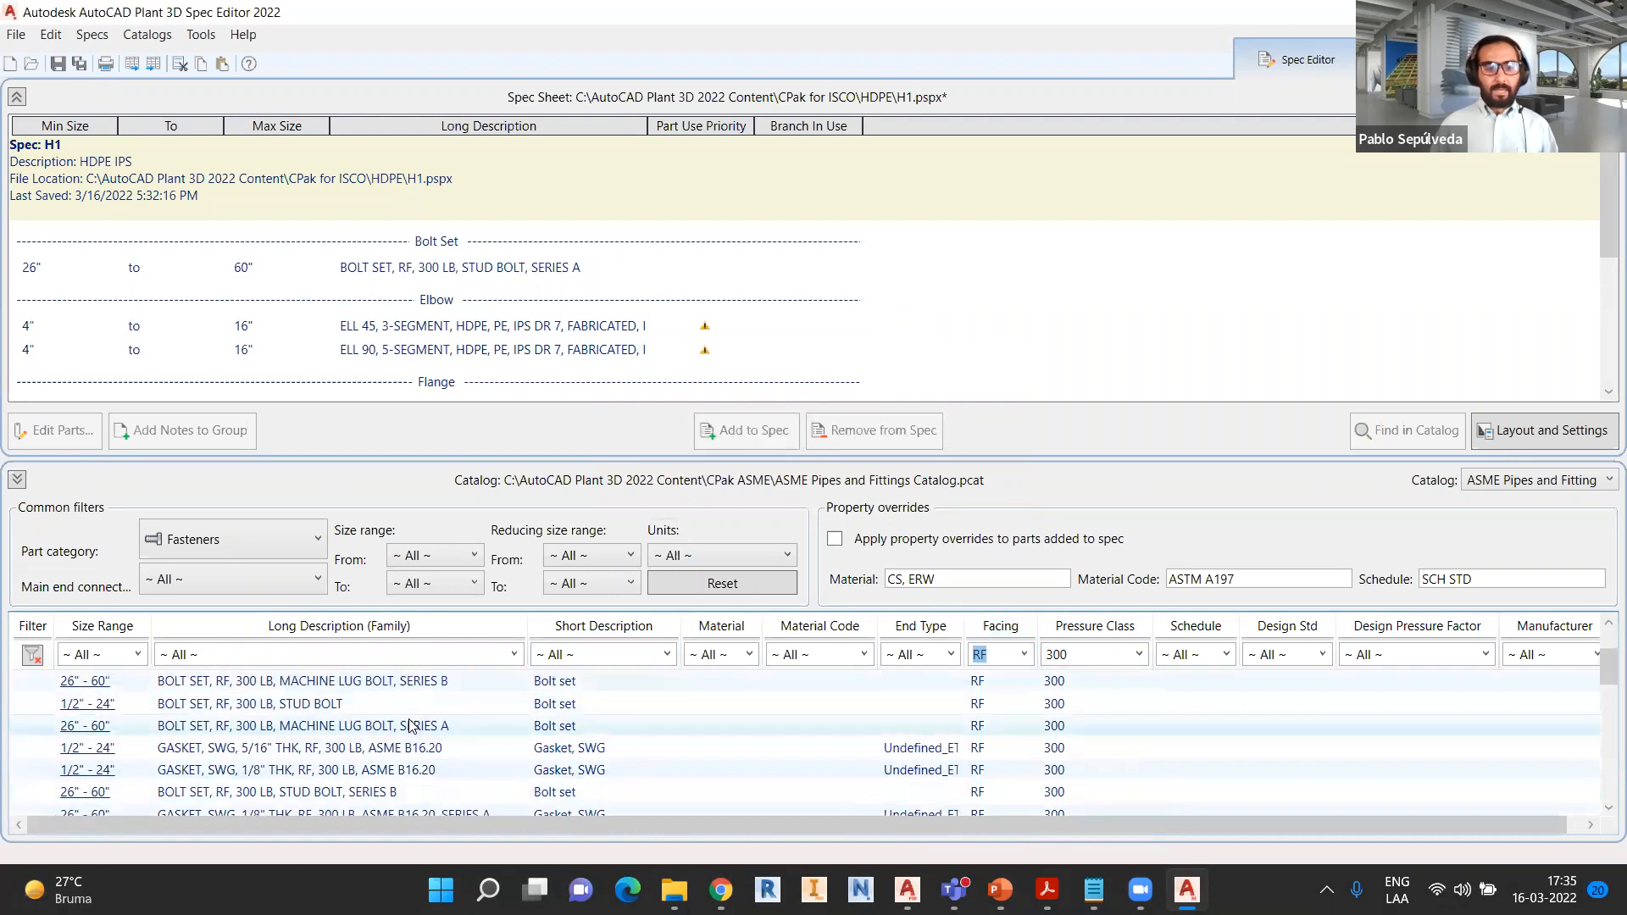
click(684, 708)
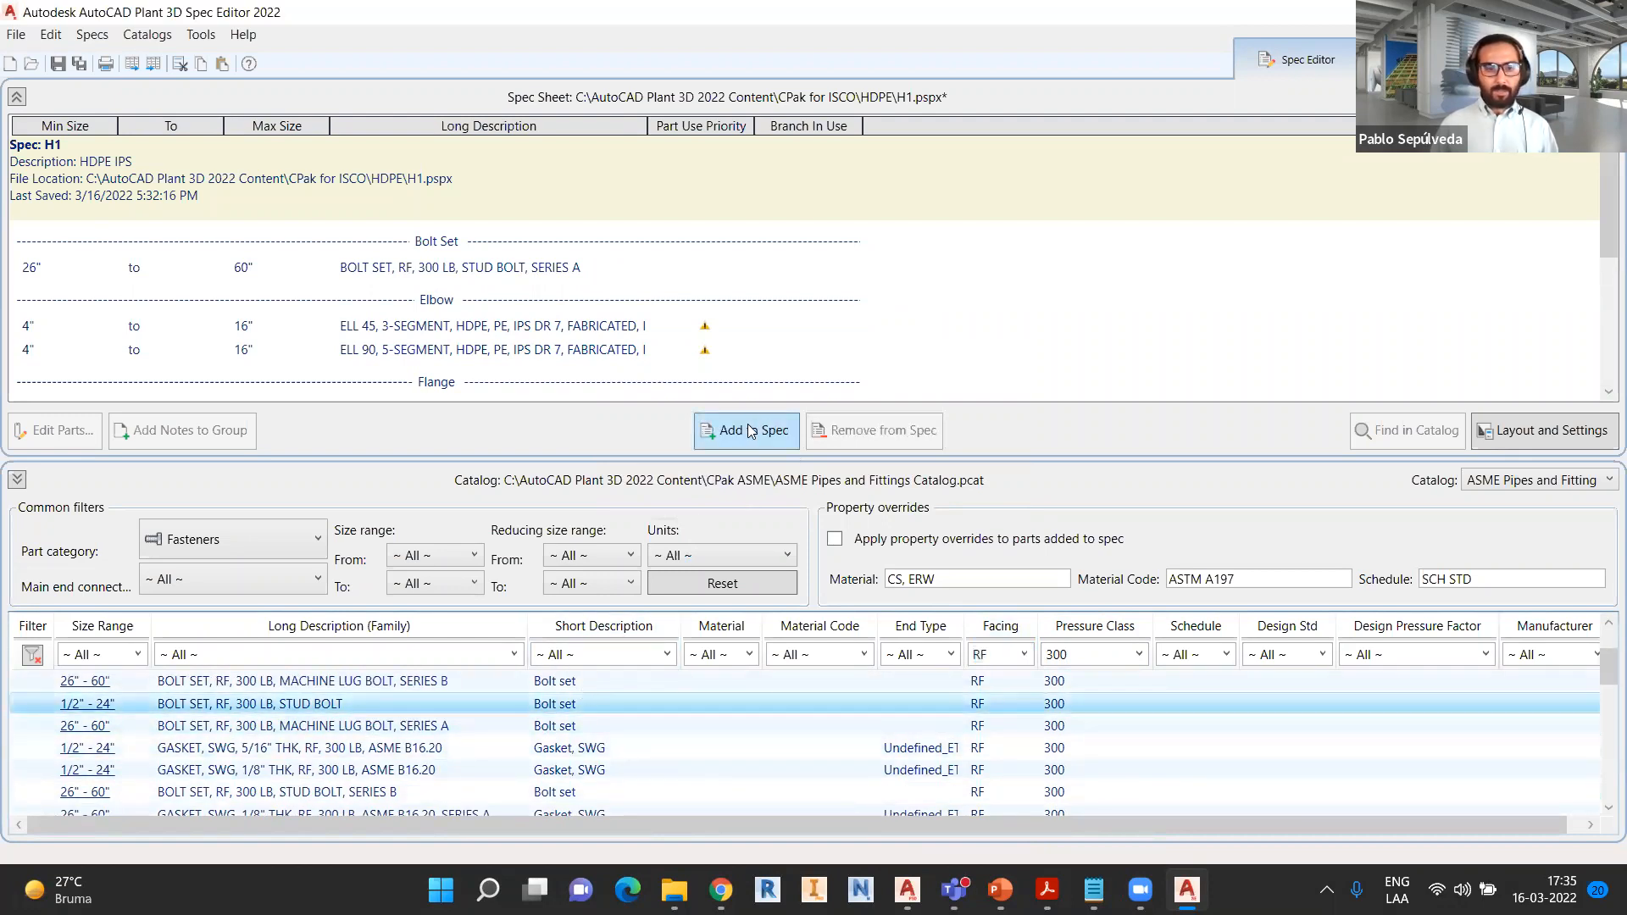
click(477, 728)
scroll(492, 713, up, 1)
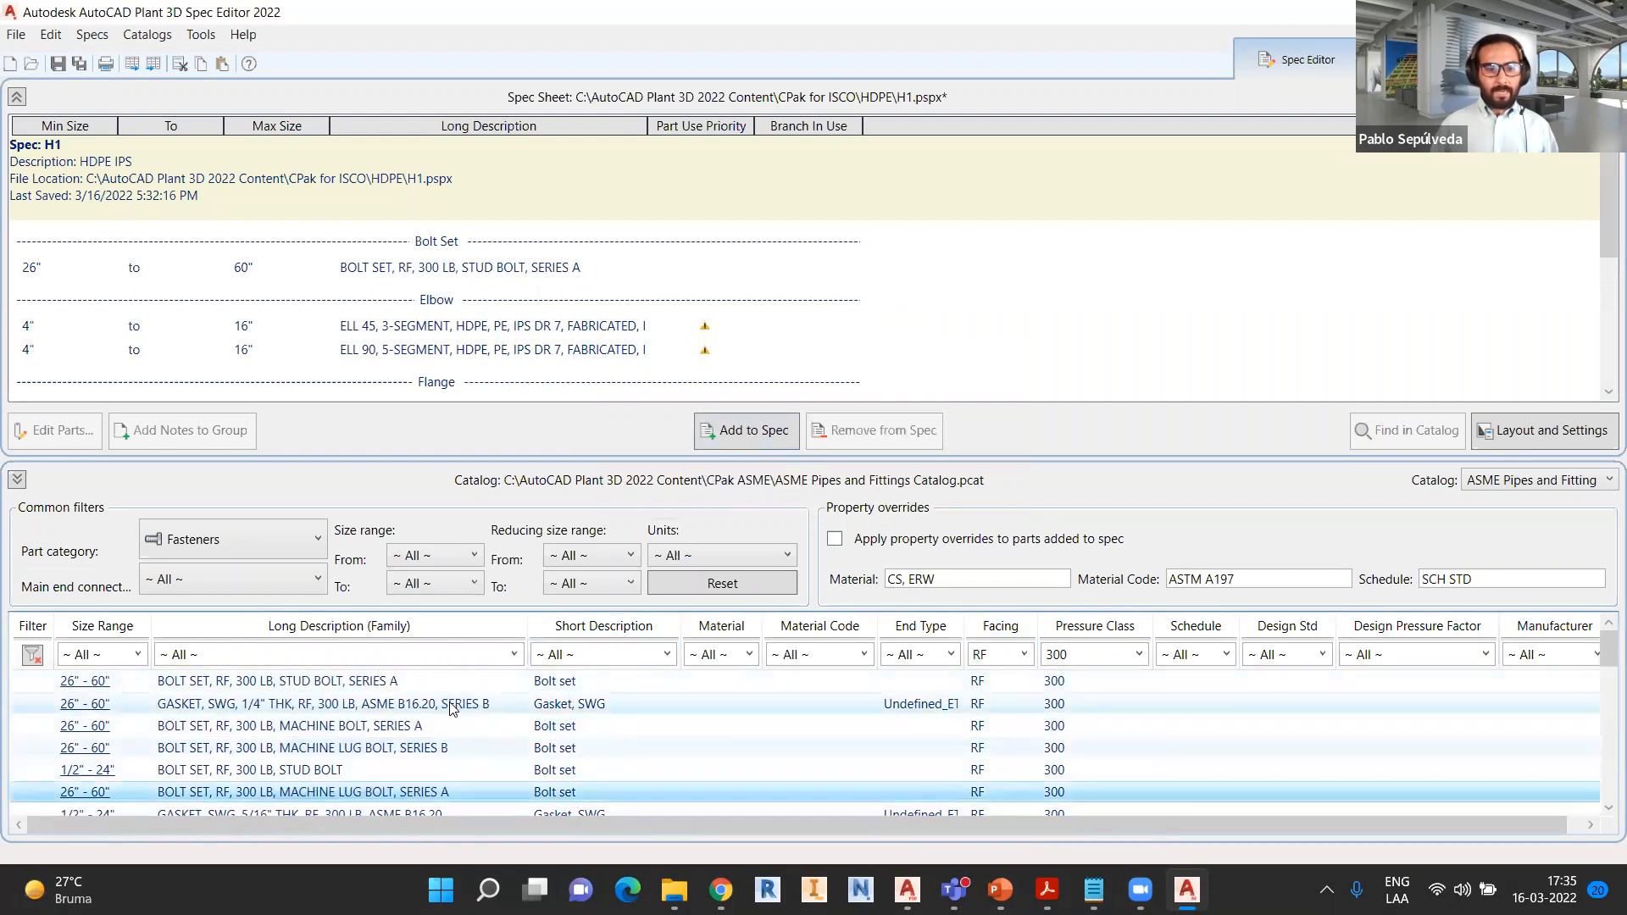
scroll(456, 767, down, 1)
scroll(468, 748, down, 3)
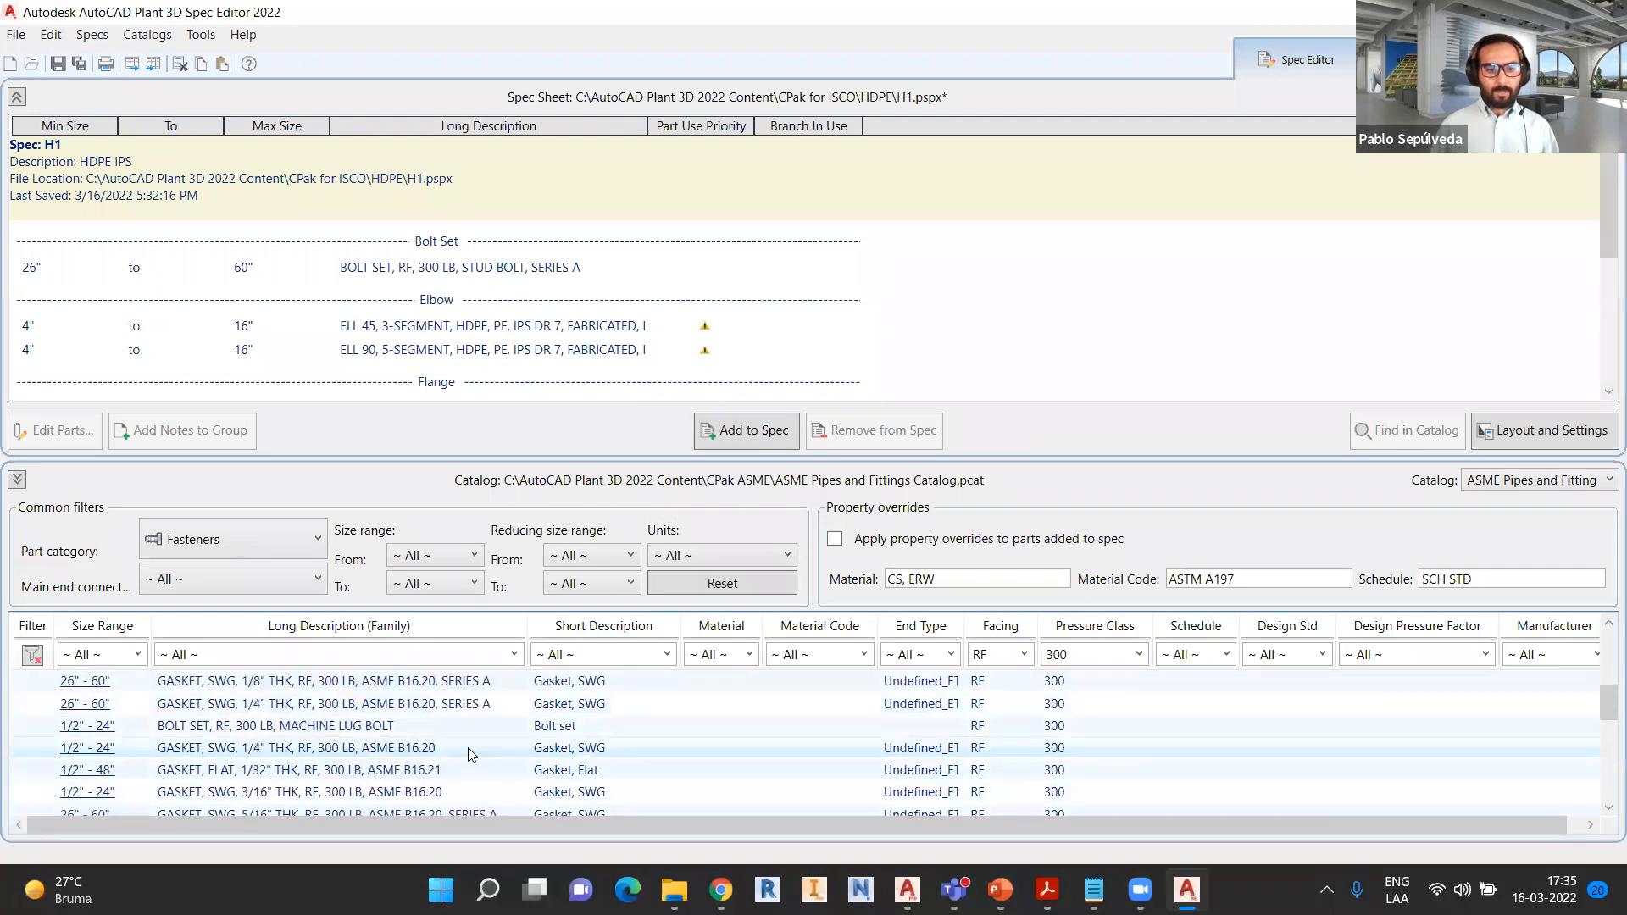
click(449, 727)
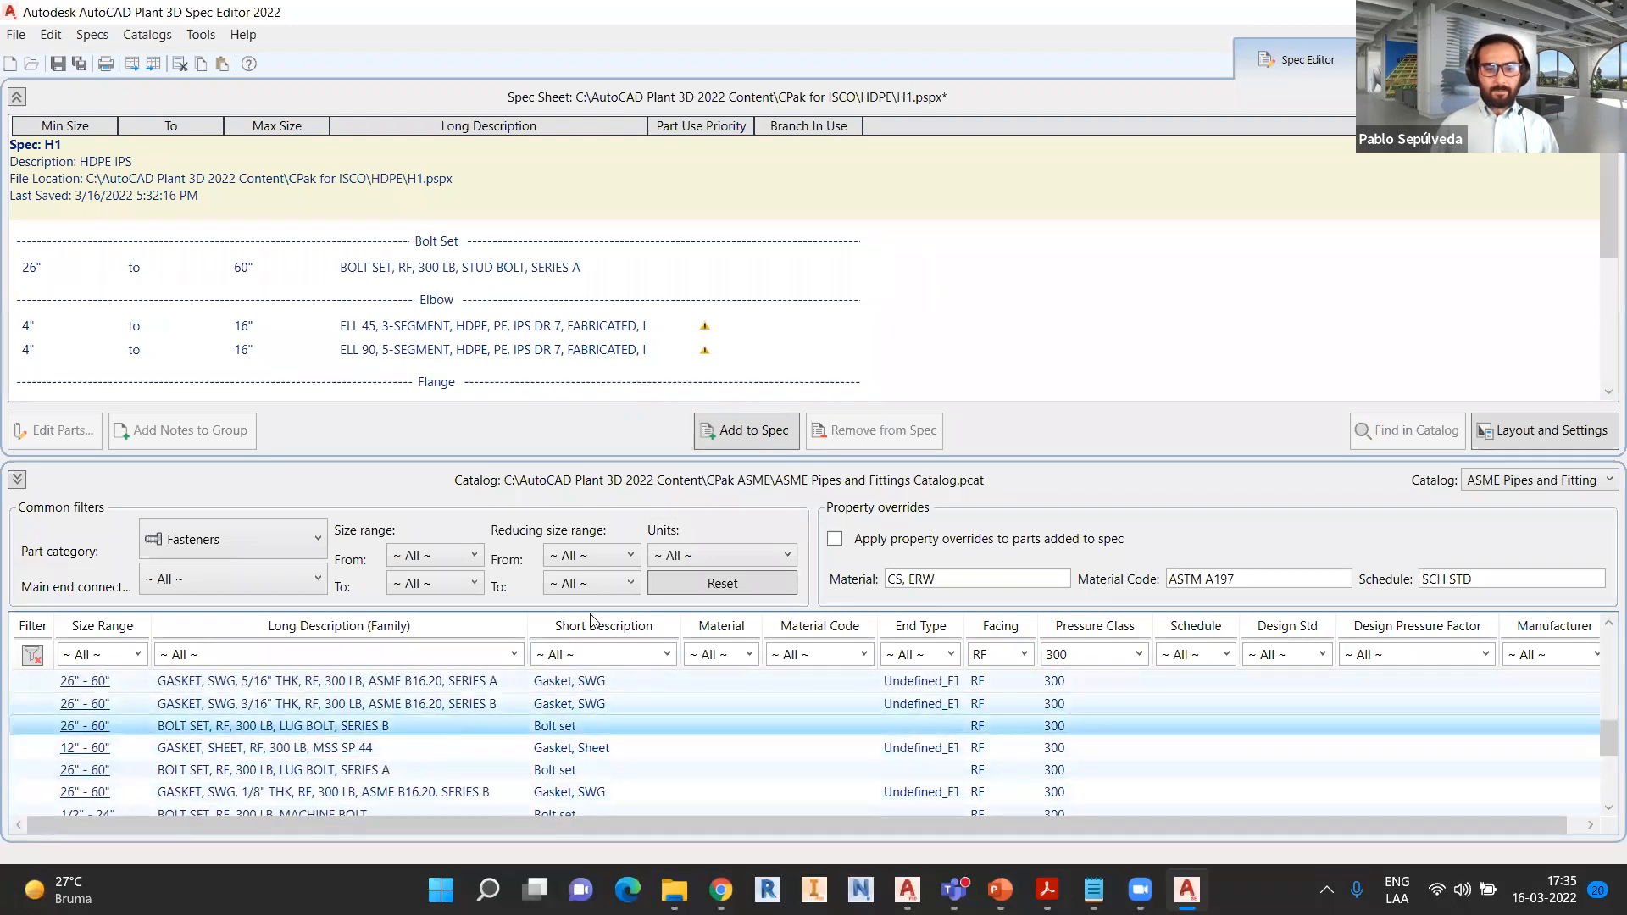
click(748, 430)
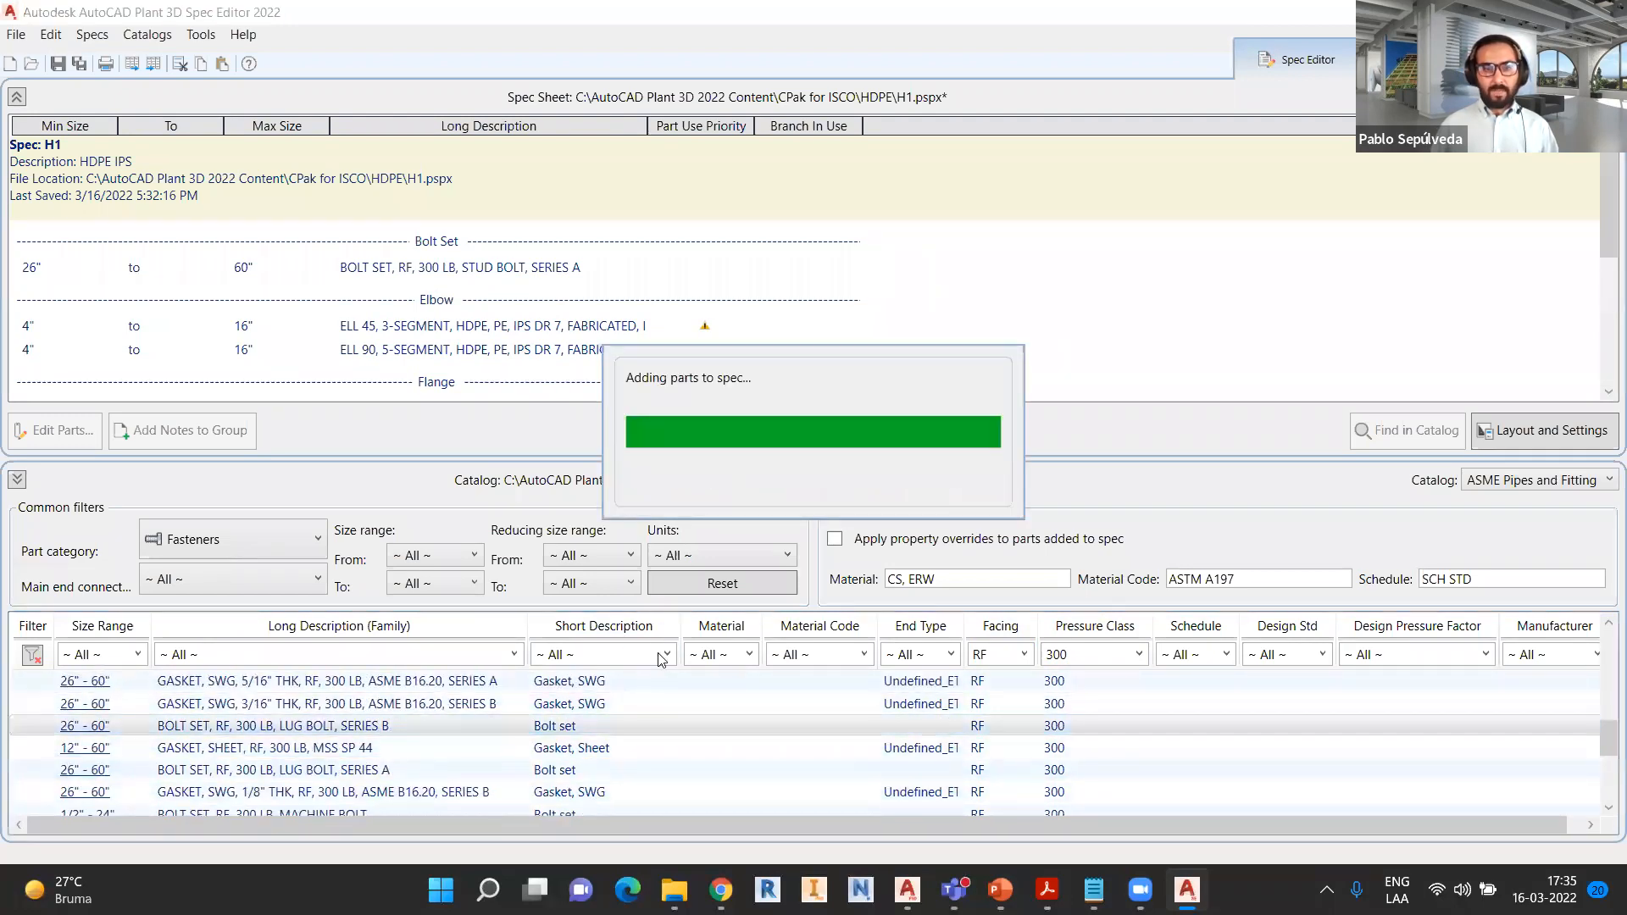
- Add the GASKET, FLAT, 1/8" THK, RF, 300 LB, ASME B16.21 to spec H1, save the spec and review its sheet
scroll(449, 776, down, 1)
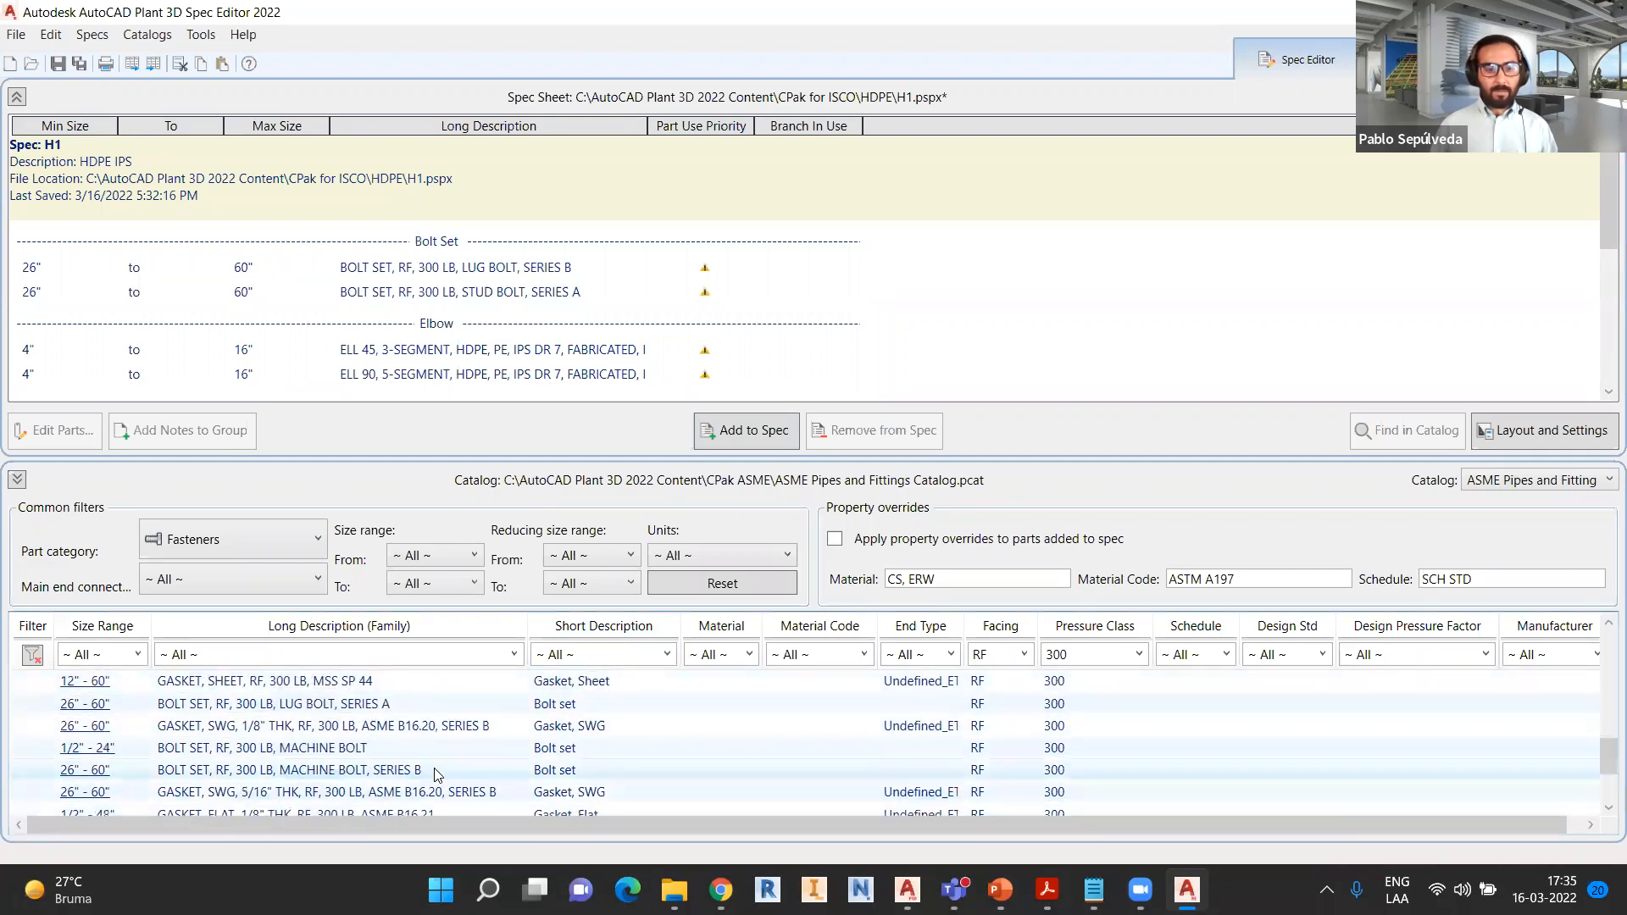
scroll(356, 771, down, 1)
click(497, 773)
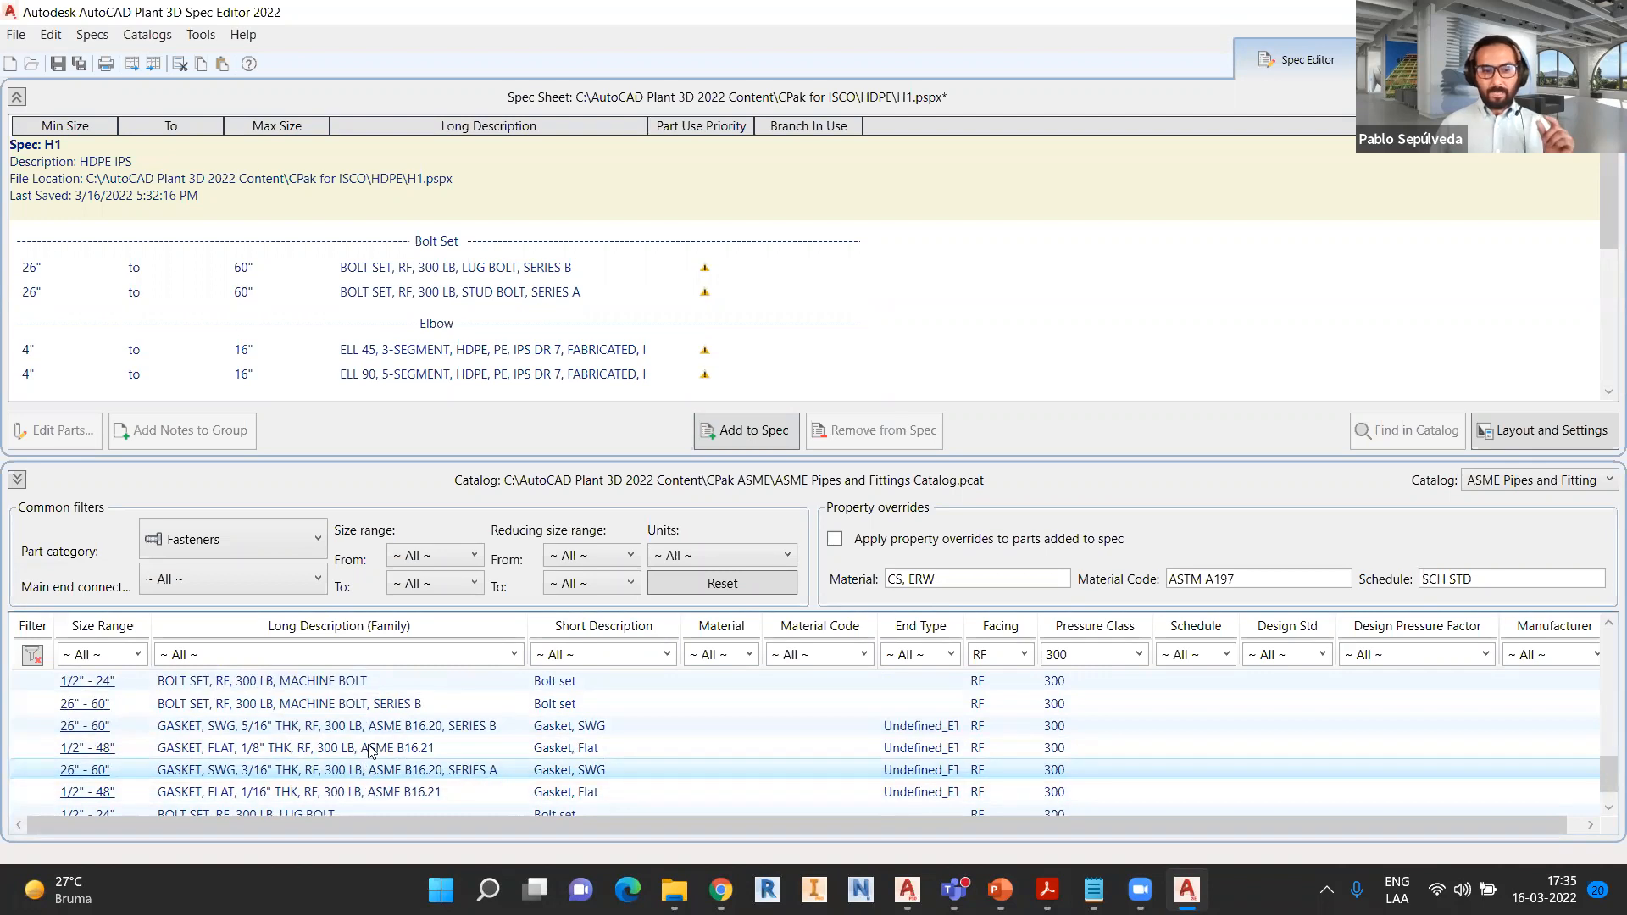
click(309, 752)
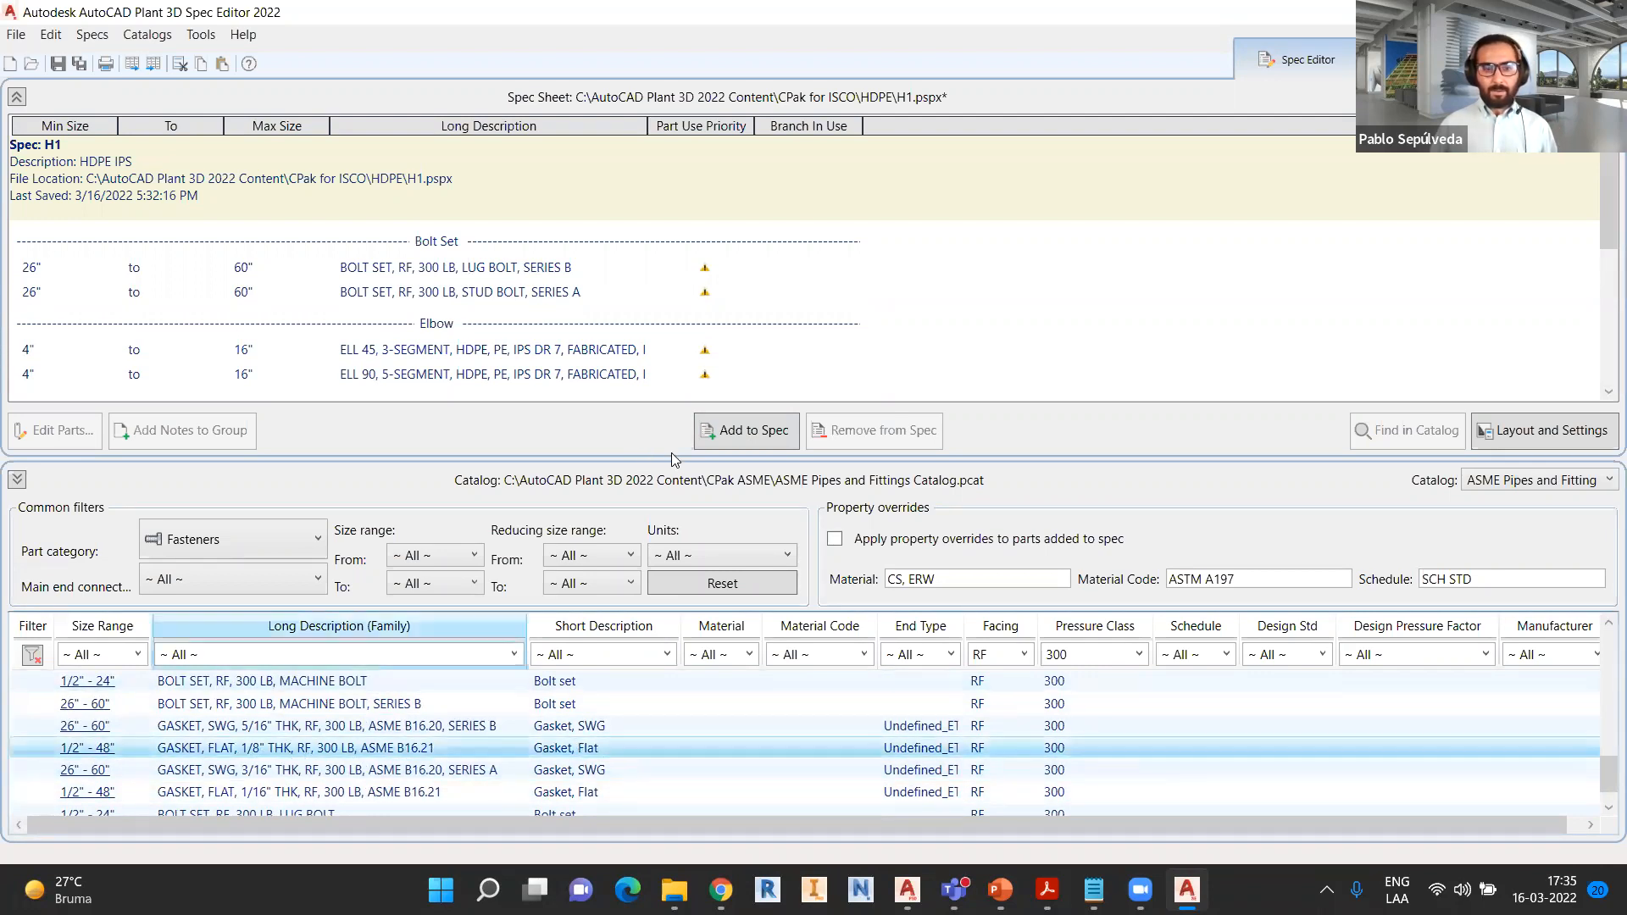
click(741, 432)
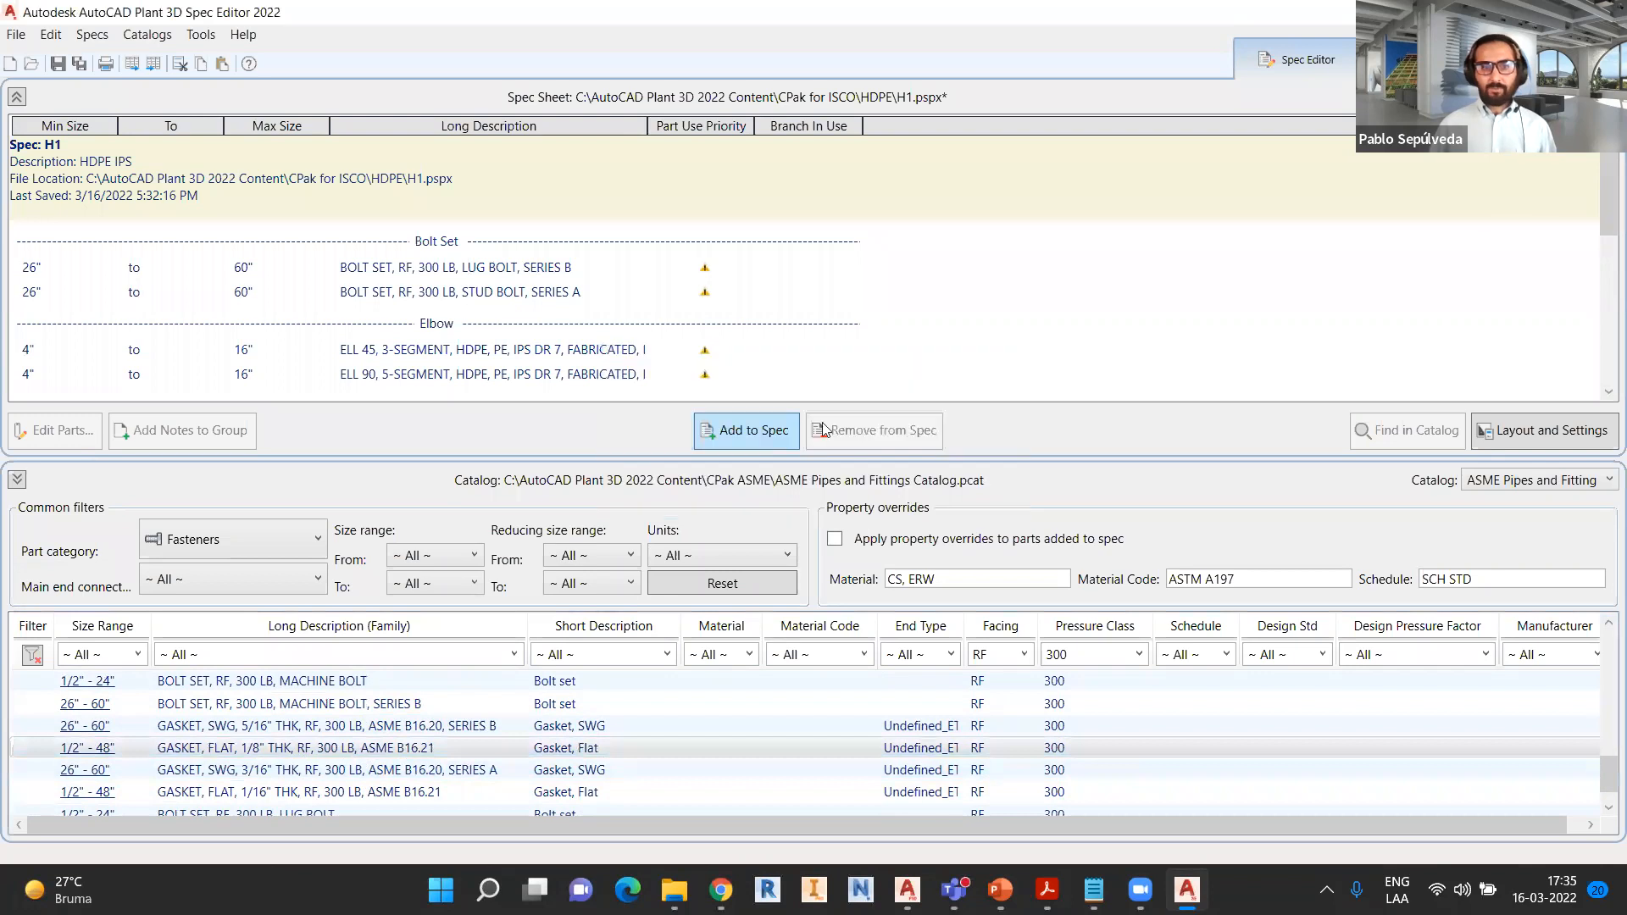
click(56, 64)
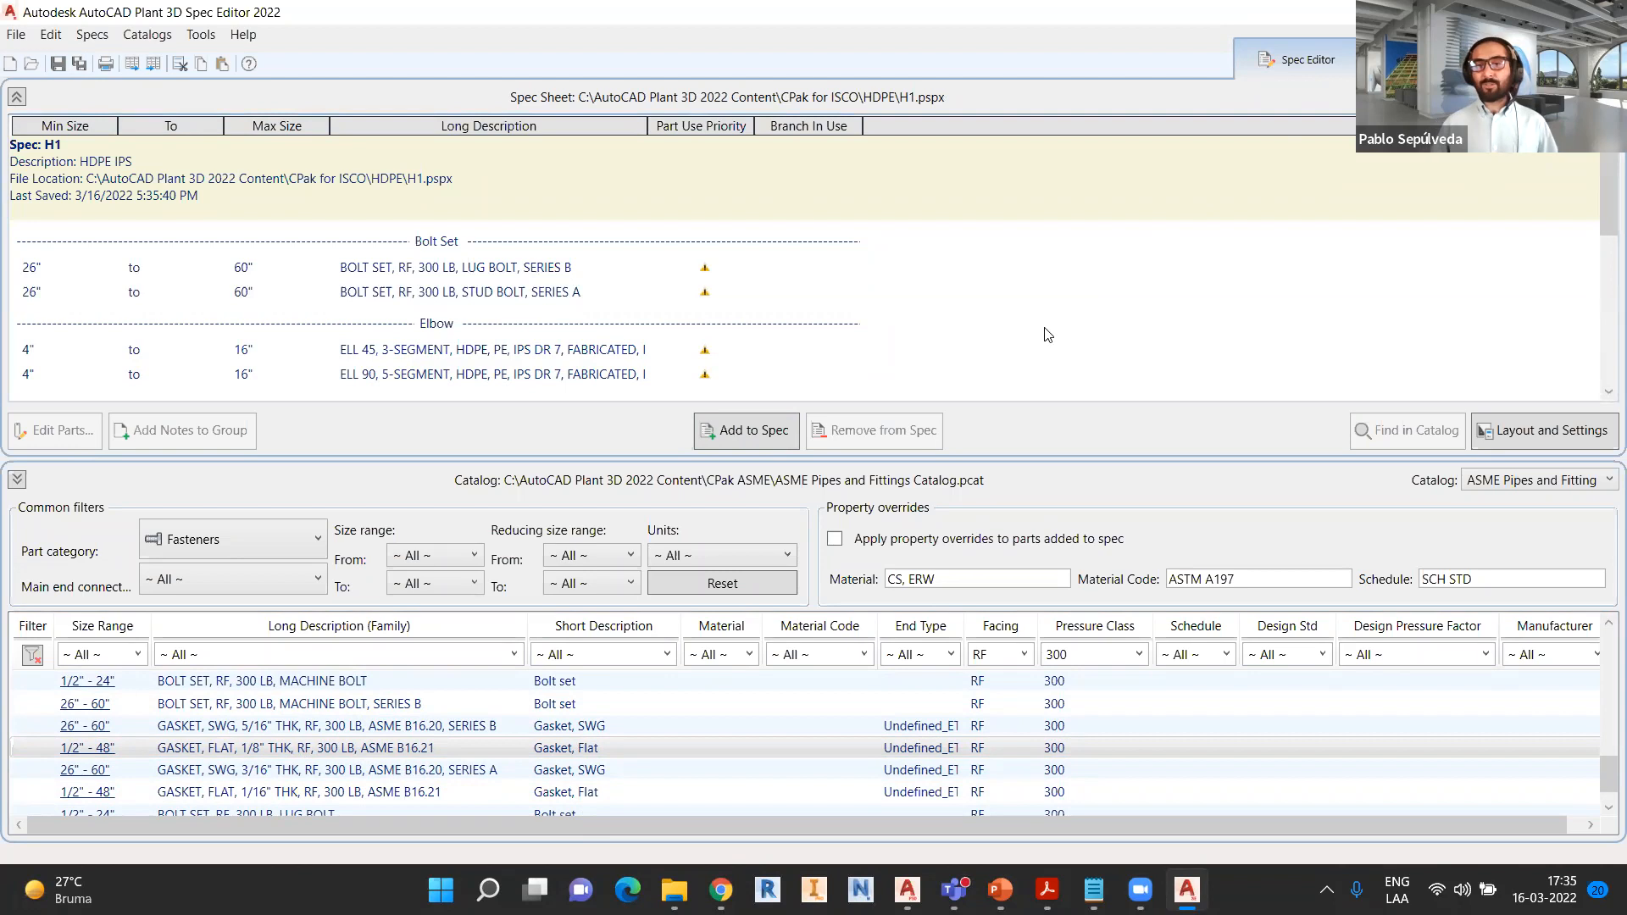
scroll(1043, 335, down, 3)
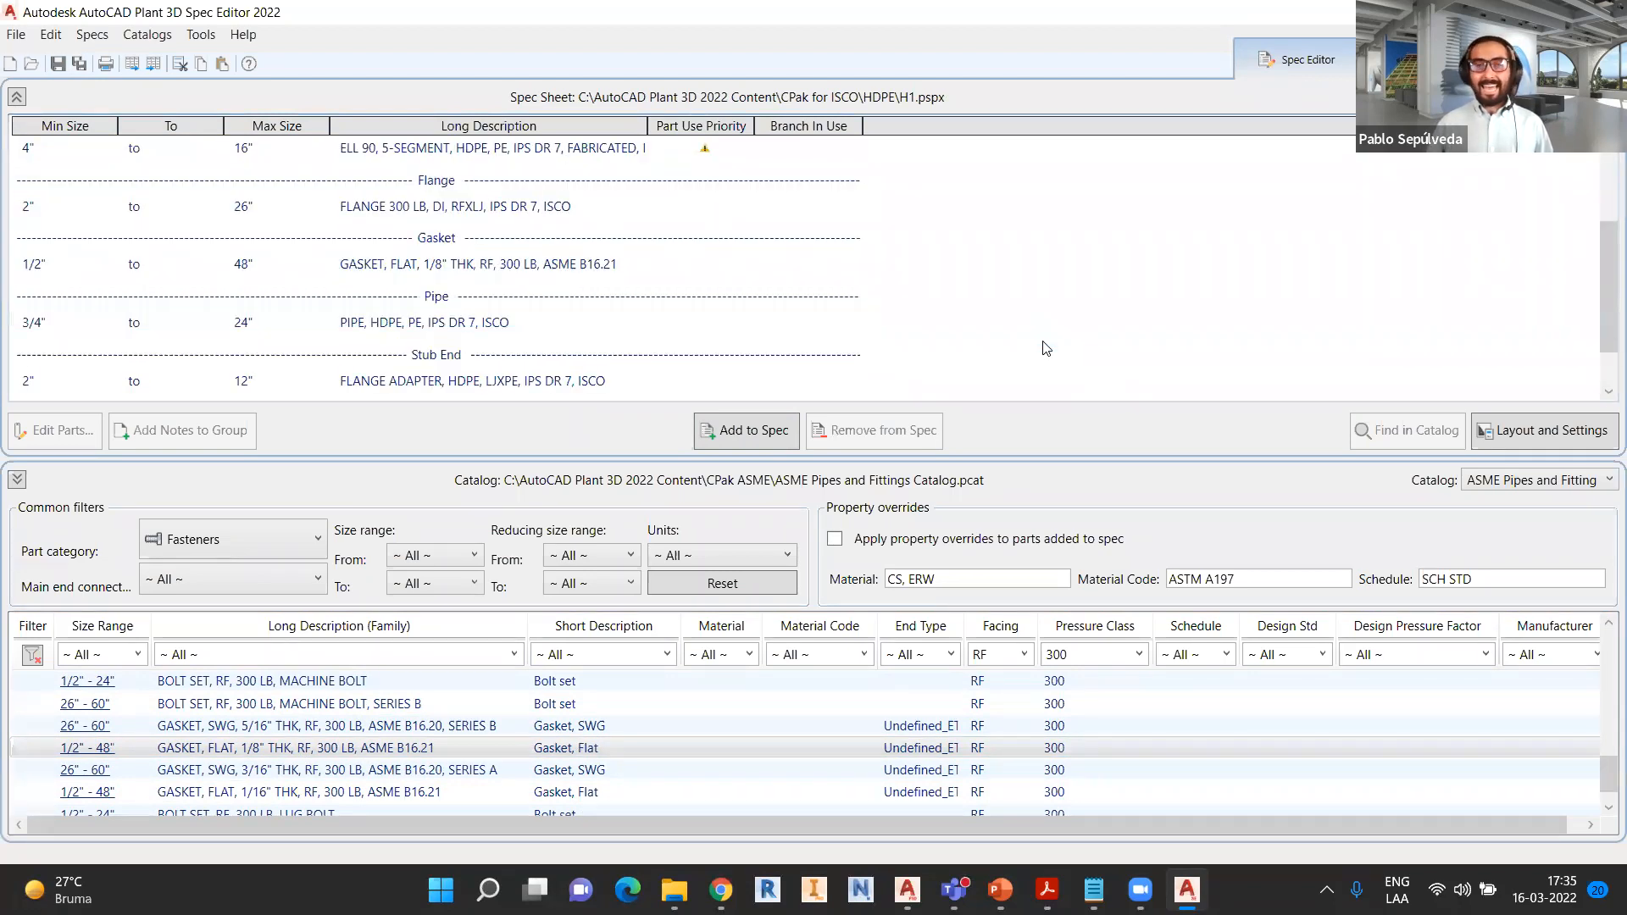
scroll(1046, 348, down, 1)
scroll(1060, 339, up, 5)
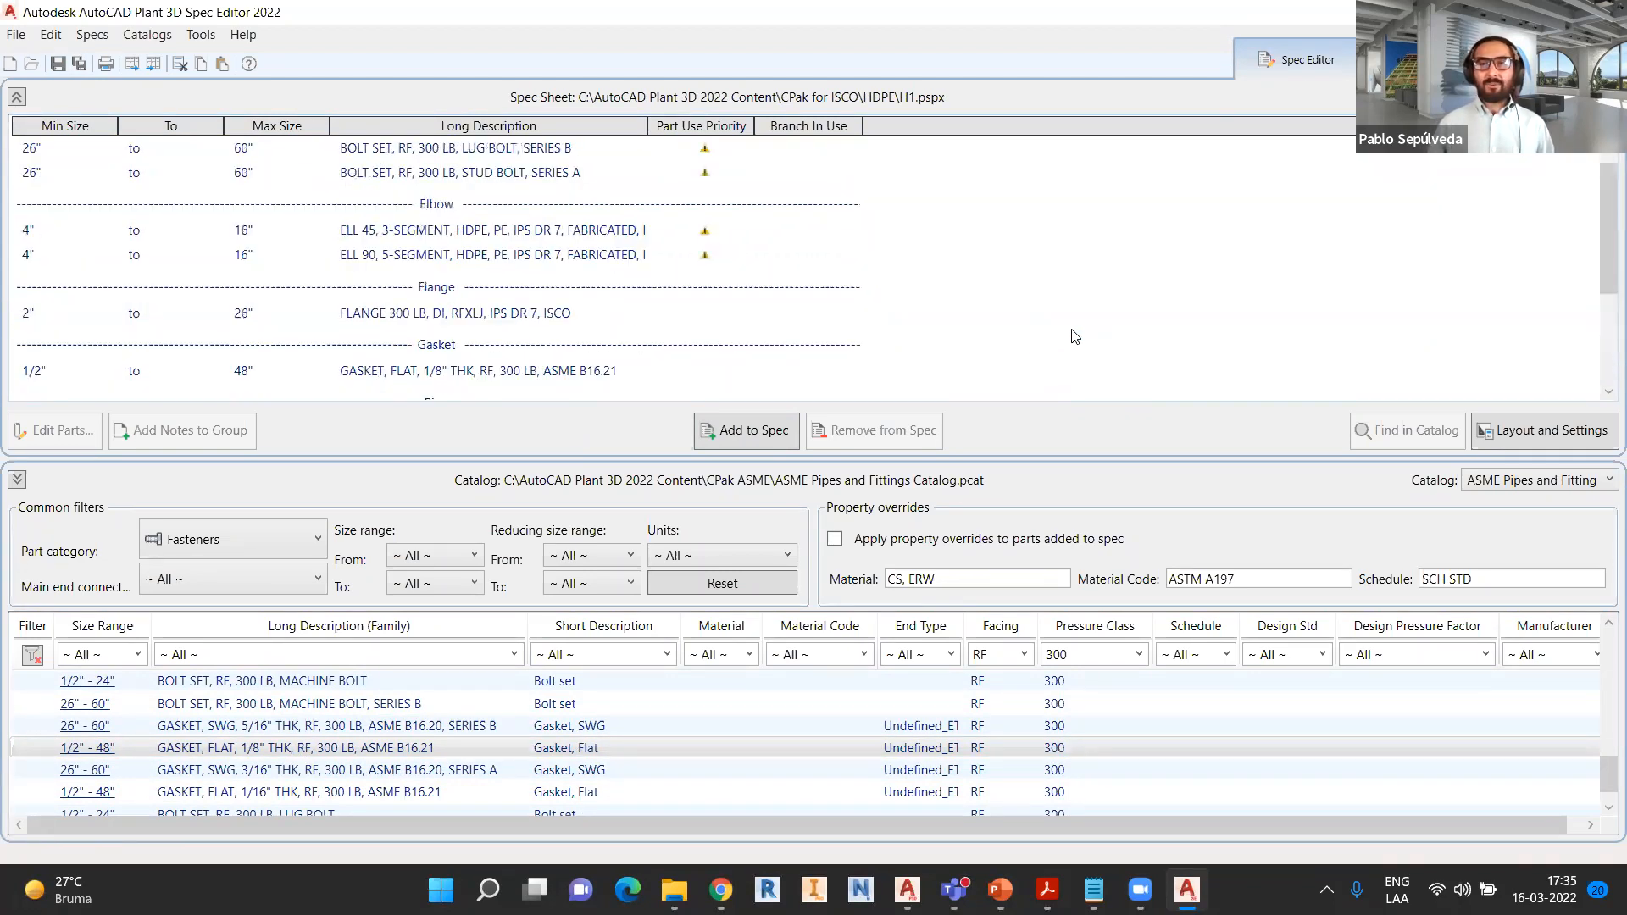
- Switch to AutoCAD Plant 3D and copy the H1 spec from the HDPE folder of CPak for ISCO into the project's pipe specs
click(1505, 12)
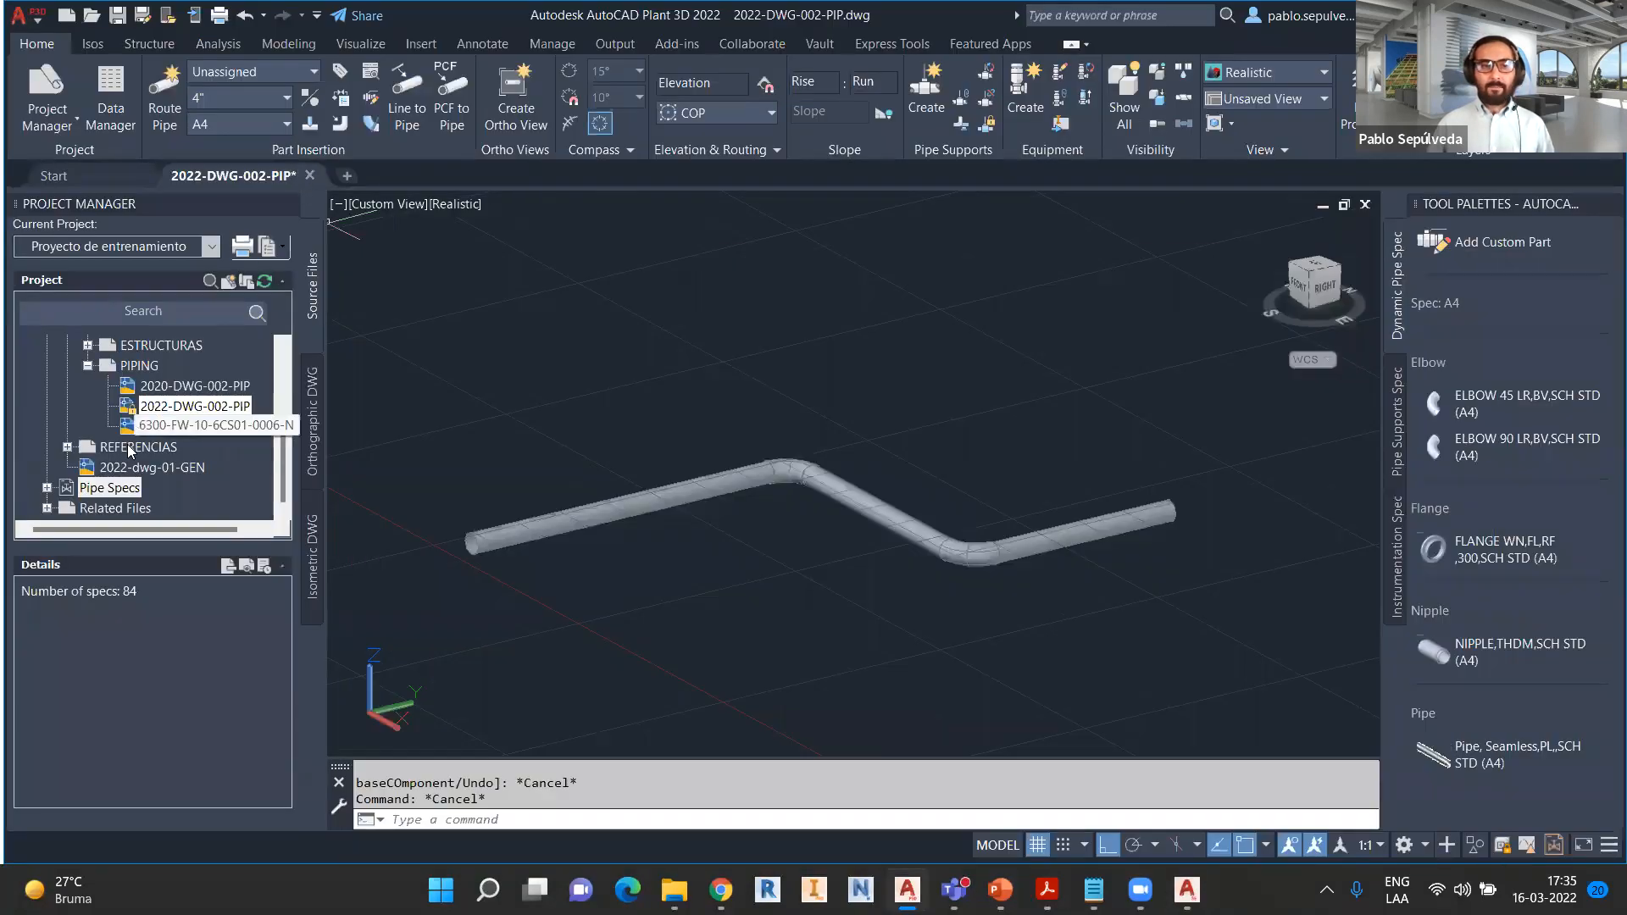
right_click(104, 485)
click(179, 519)
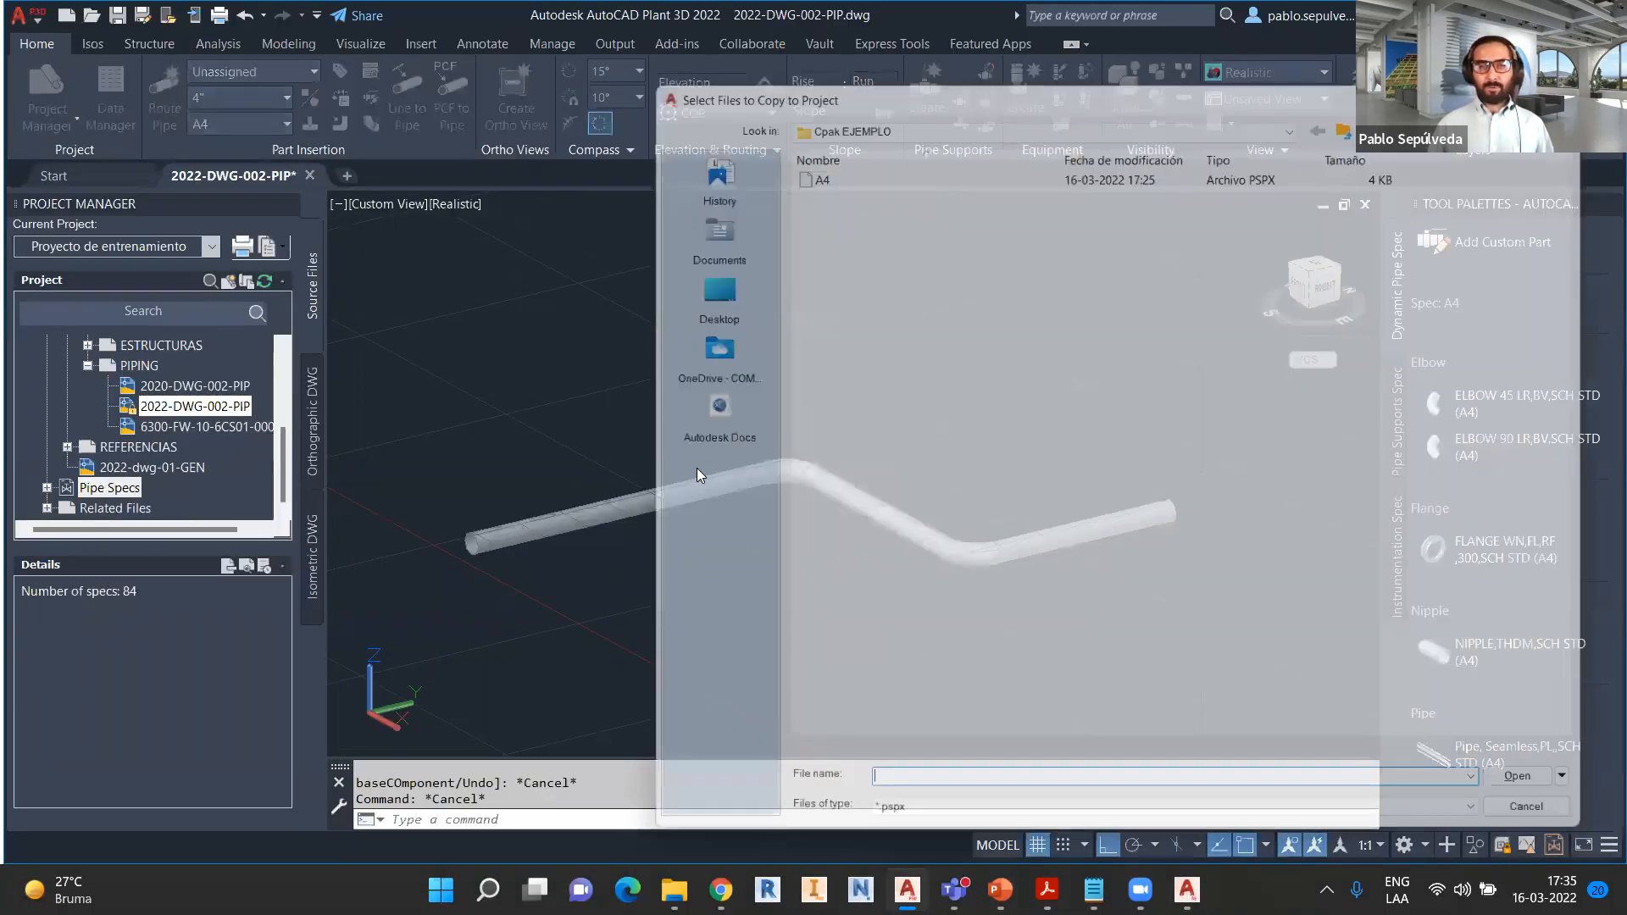
click(1367, 110)
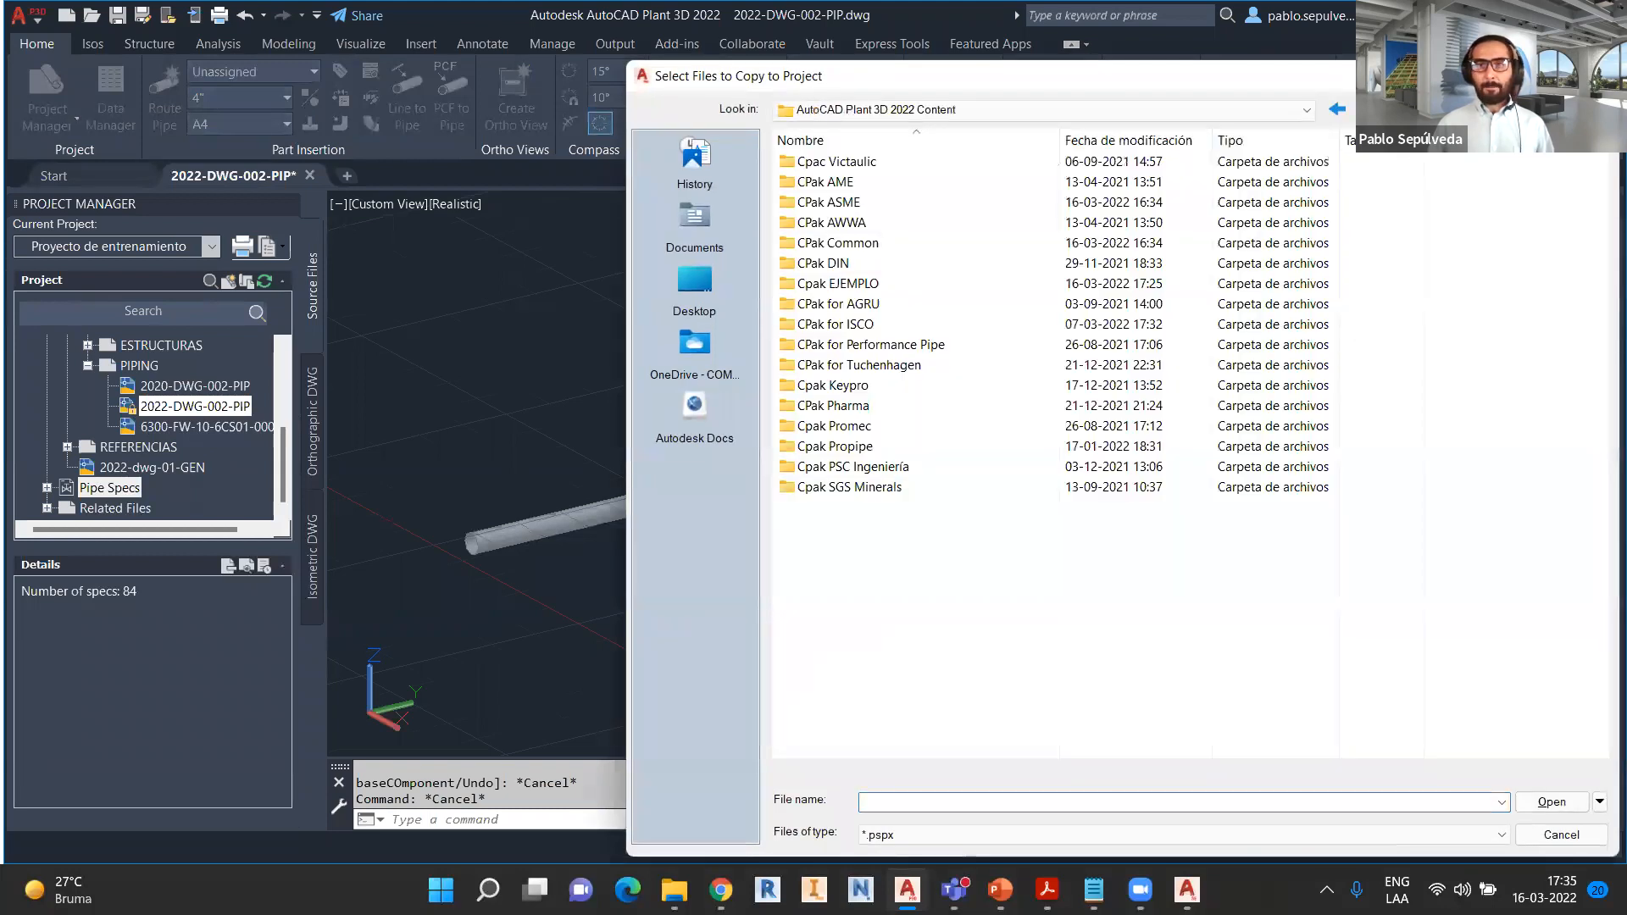
double_click(885, 324)
double_click(862, 167)
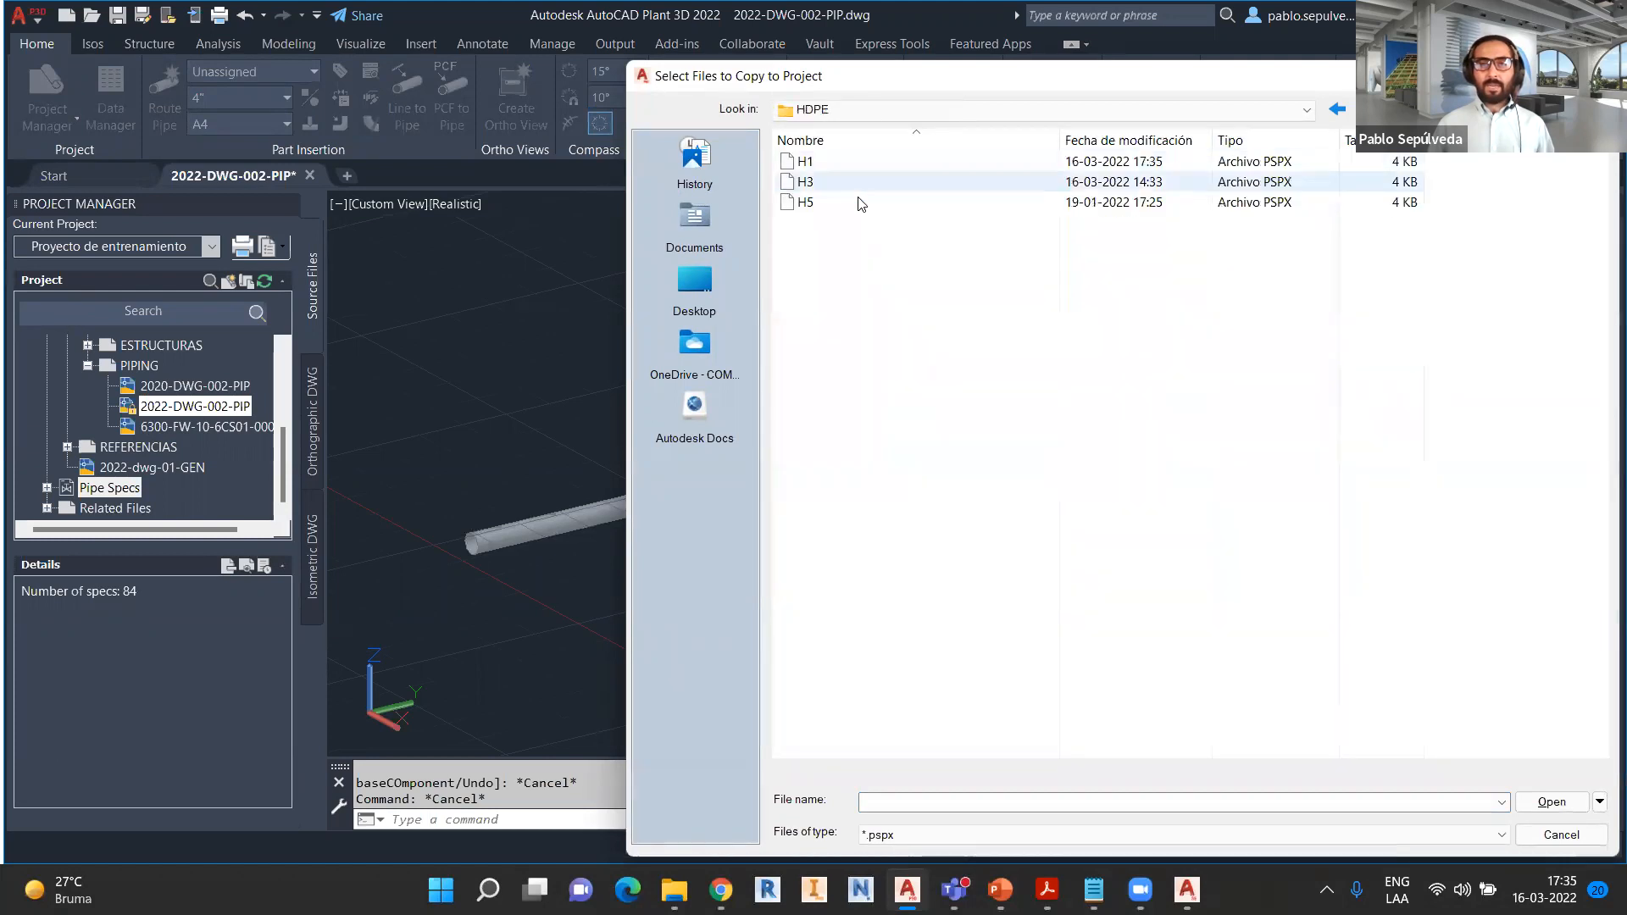
click(848, 165)
click(1552, 802)
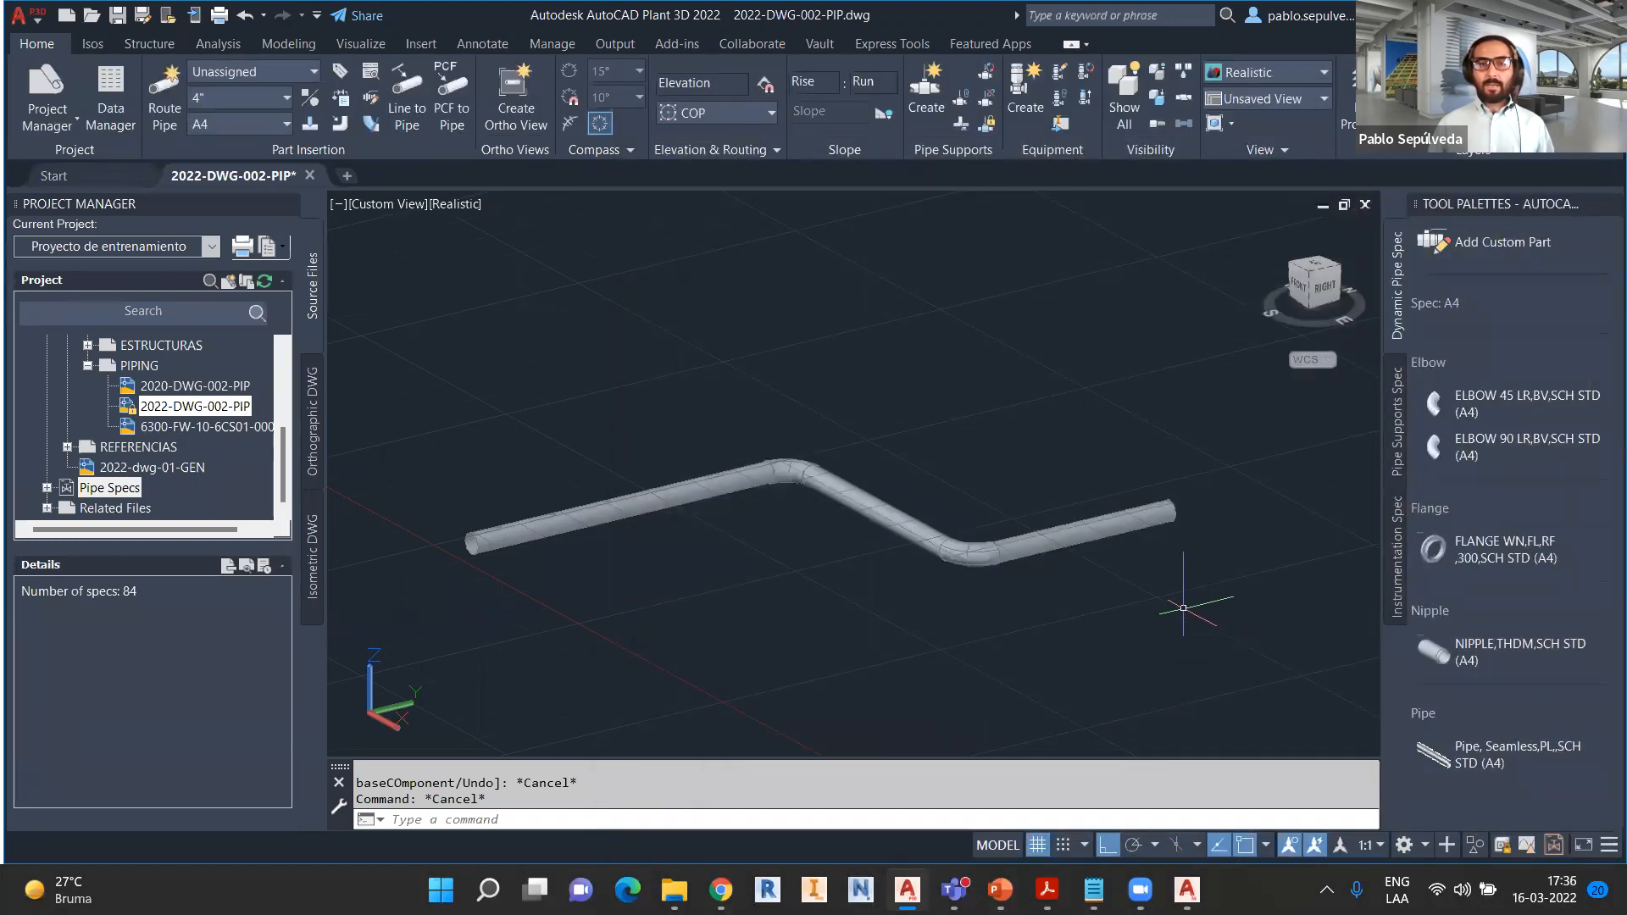
- Make H1 the current pipe spec and set the pipe size to 6"
click(282, 124)
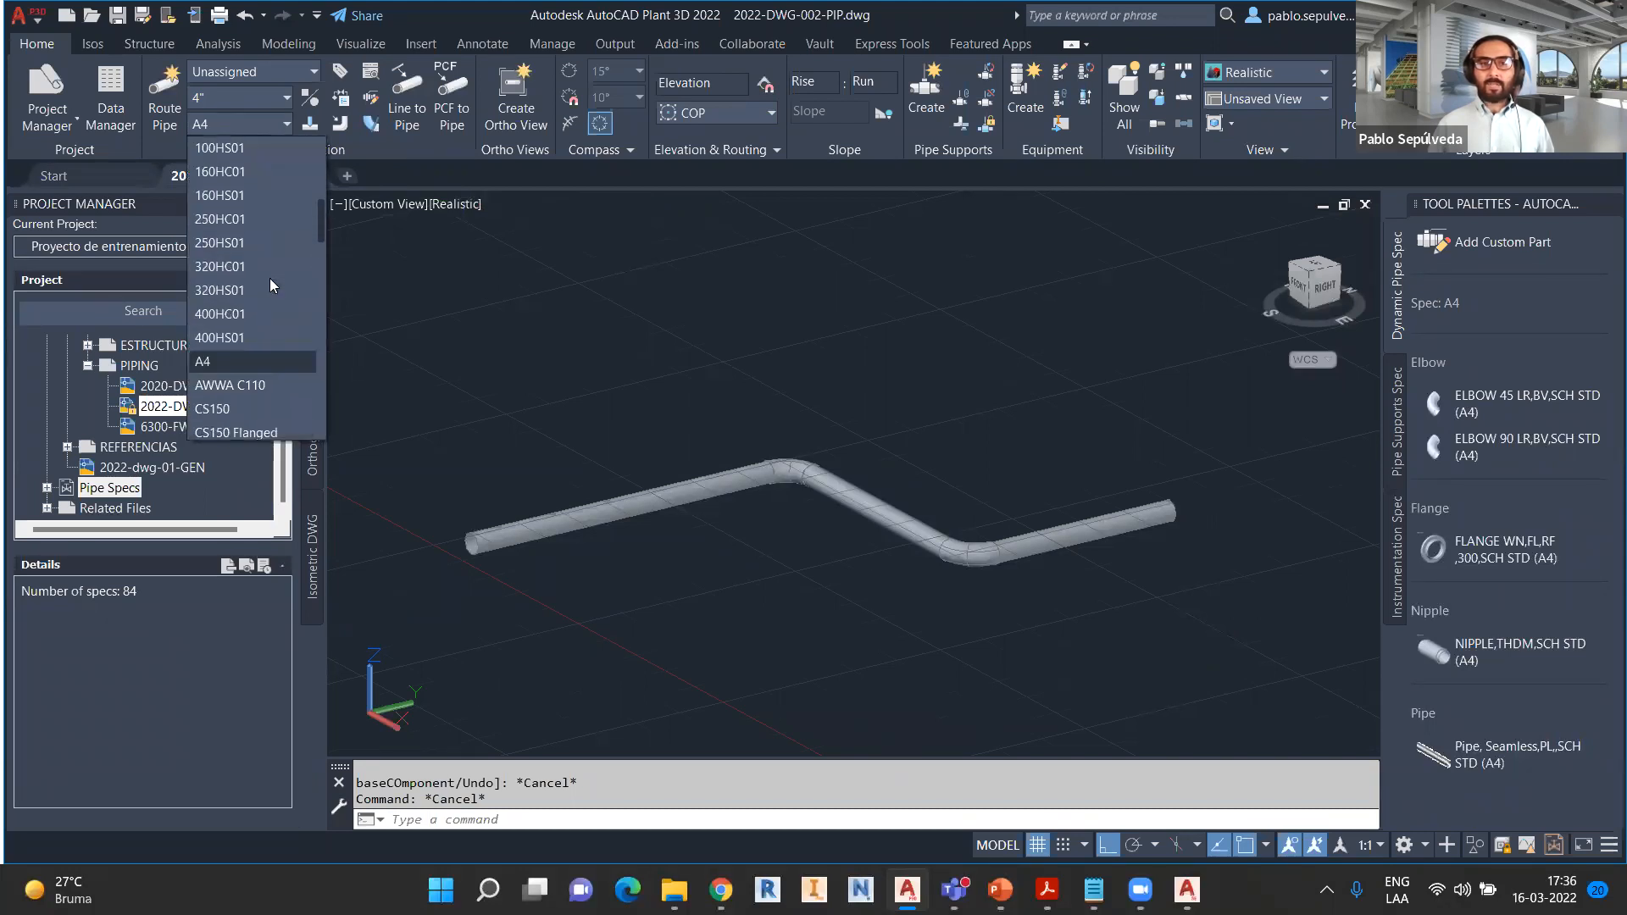
scroll(264, 297, down, 3)
click(252, 291)
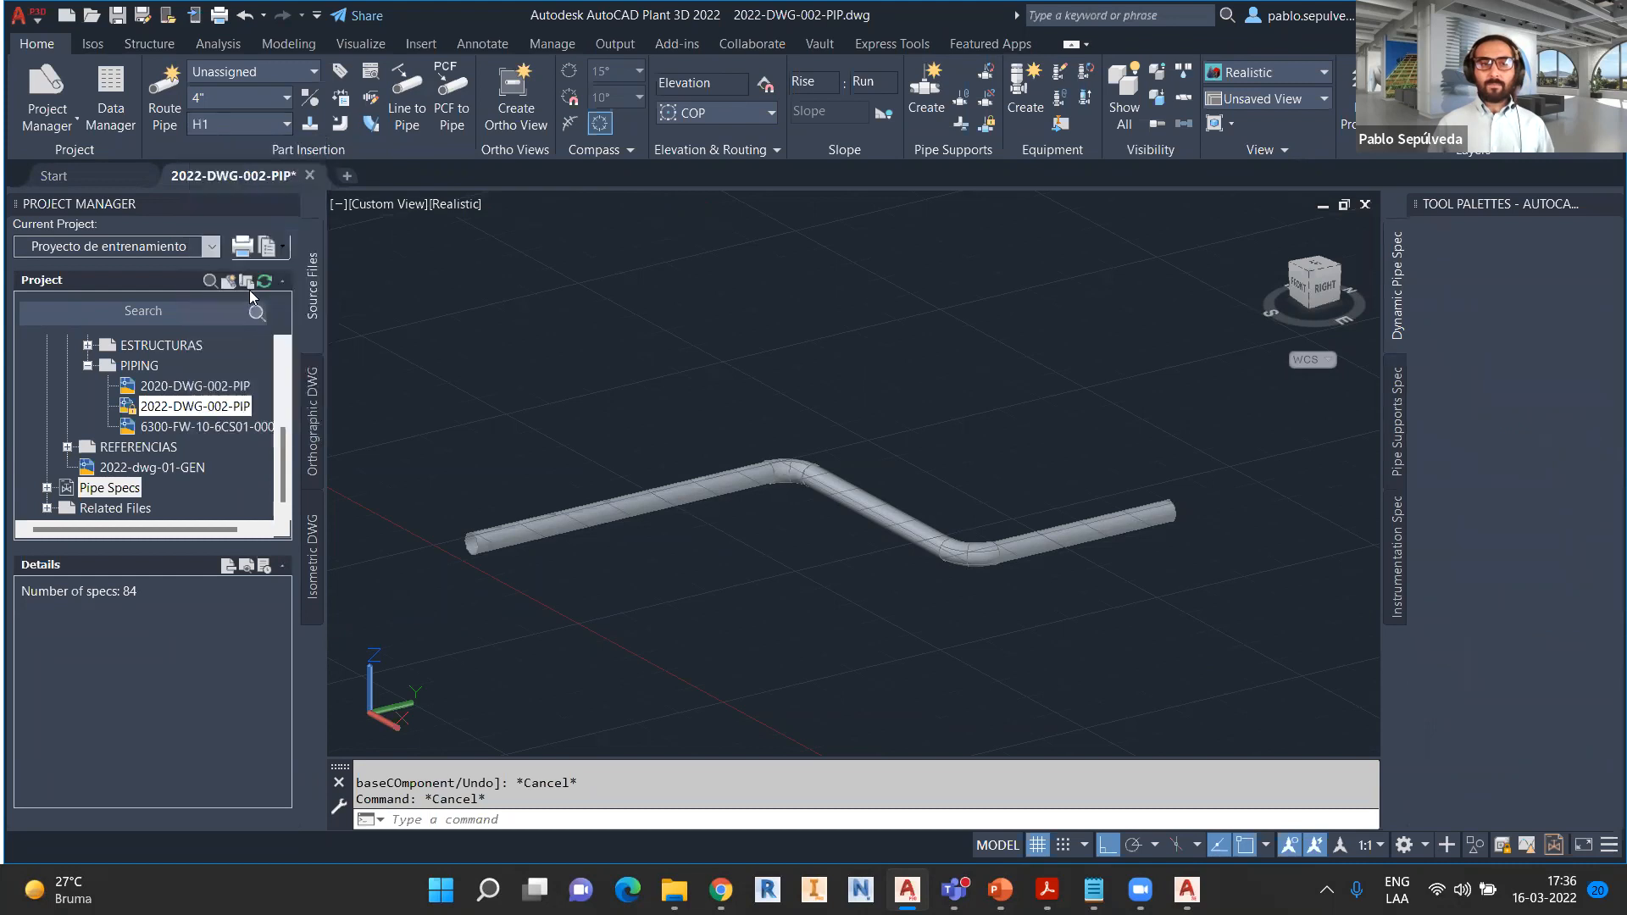
click(271, 100)
click(231, 171)
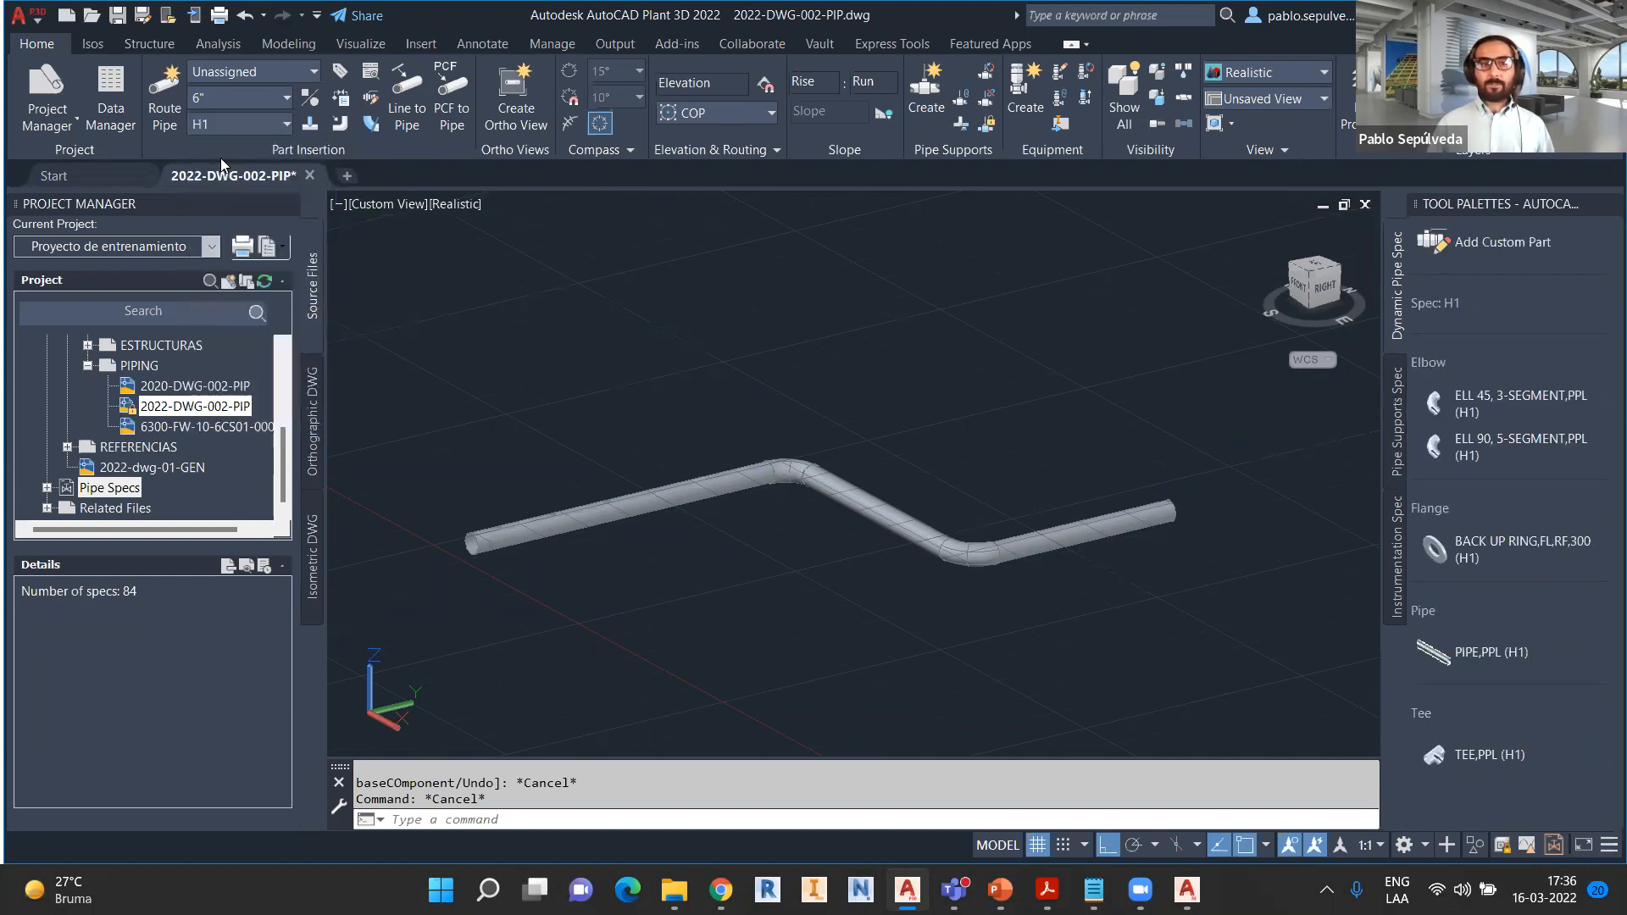
- Route a 6" H1 pipe run in front of the existing line, made of three legs with two 90-degree turns
click(164, 97)
middle_drag(584, 648, 534, 466)
scroll(534, 465, down, 3)
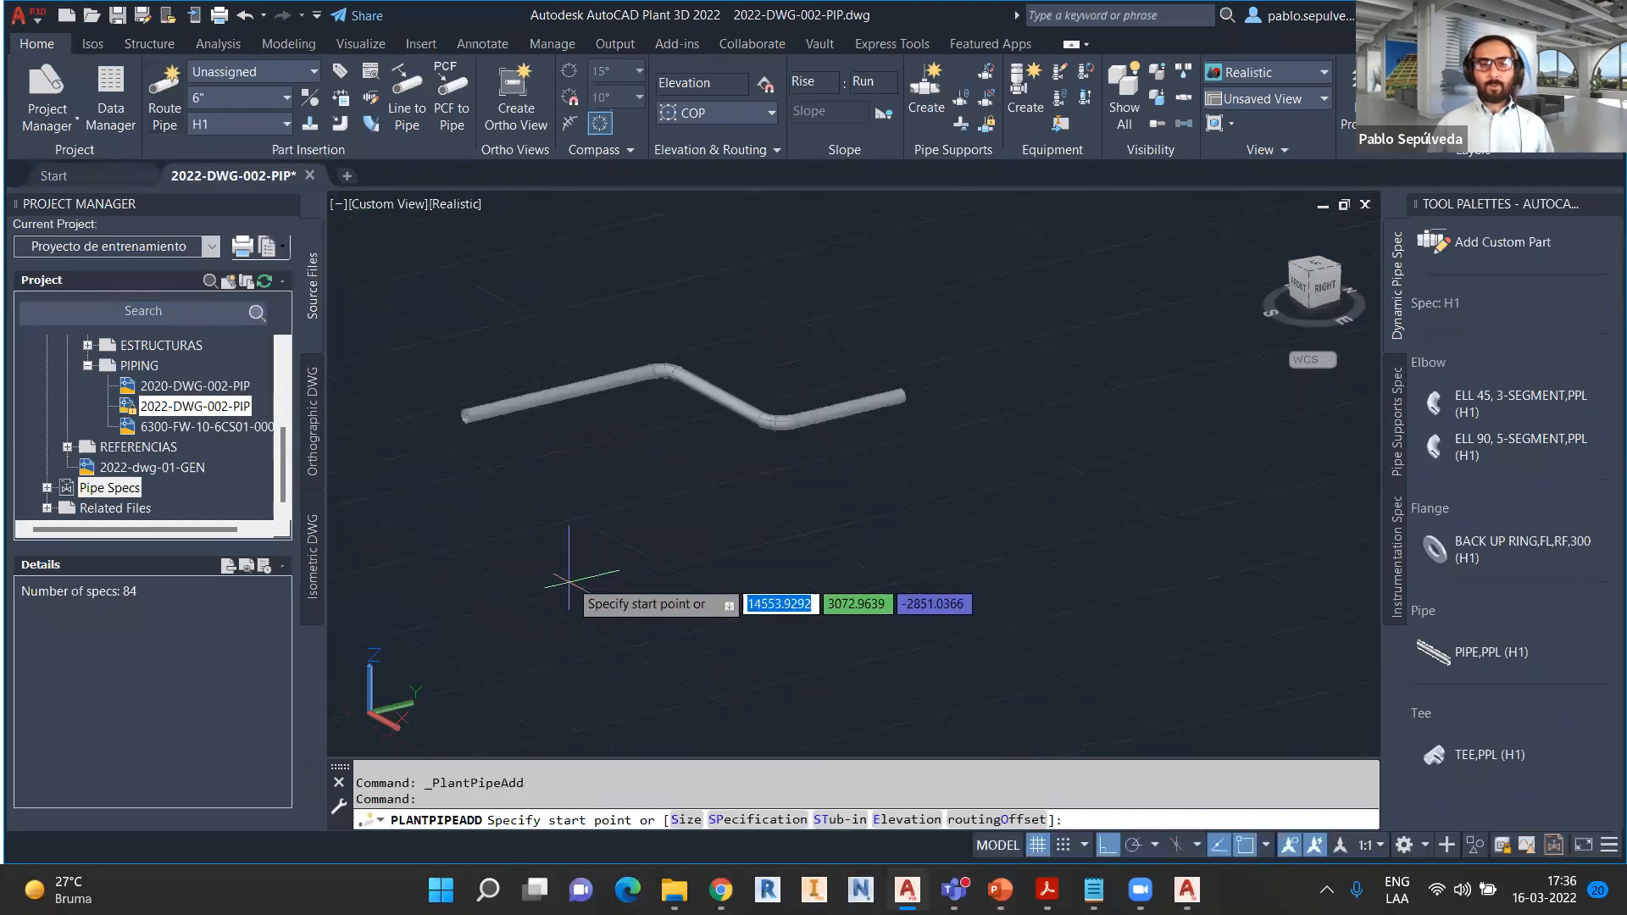
click(561, 528)
click(760, 485)
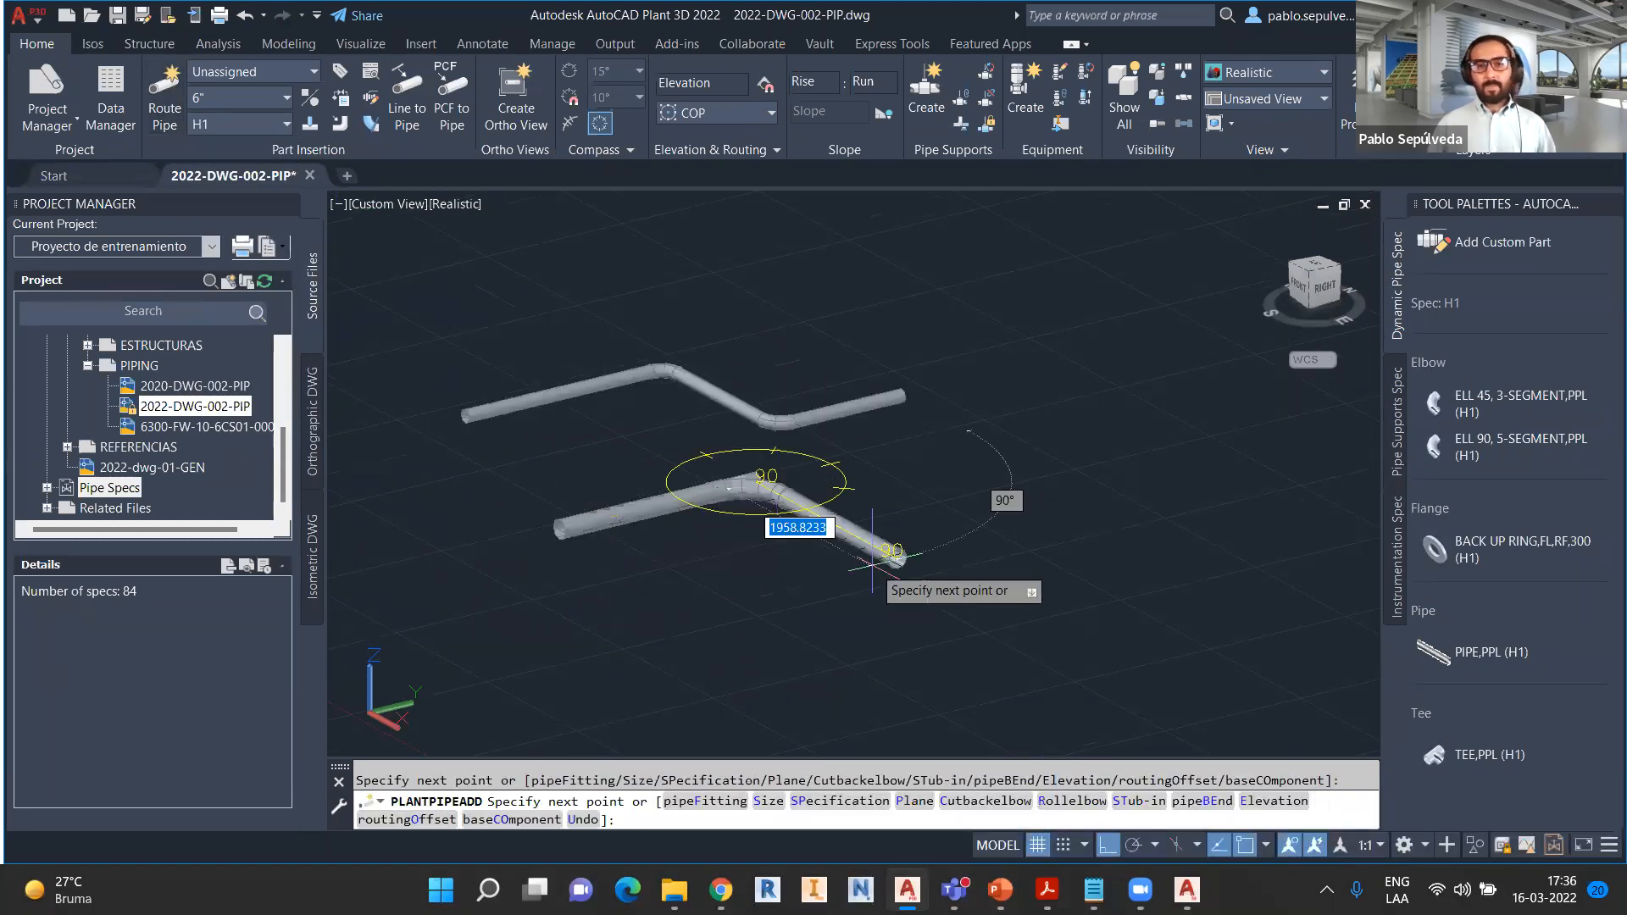
click(890, 553)
key(Escape)
- Examine the properties of the new run's middle pipe, including its spec, size, long descriptions, manufacturer and design standard
click(818, 516)
right_click(851, 535)
click(969, 829)
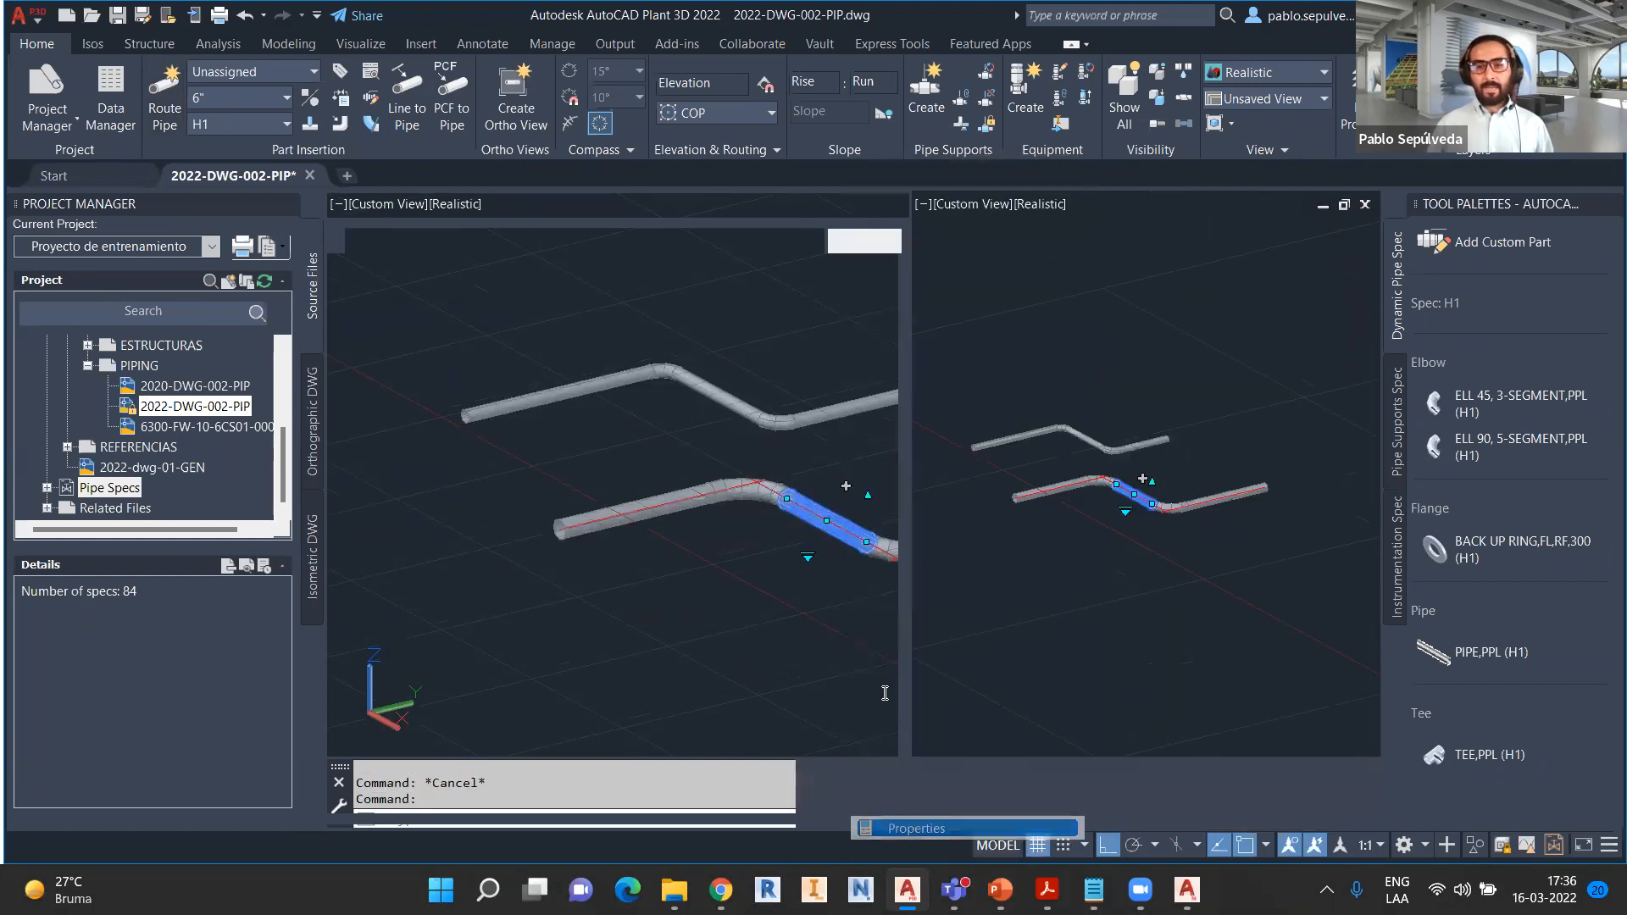
scroll(746, 596, down, 3)
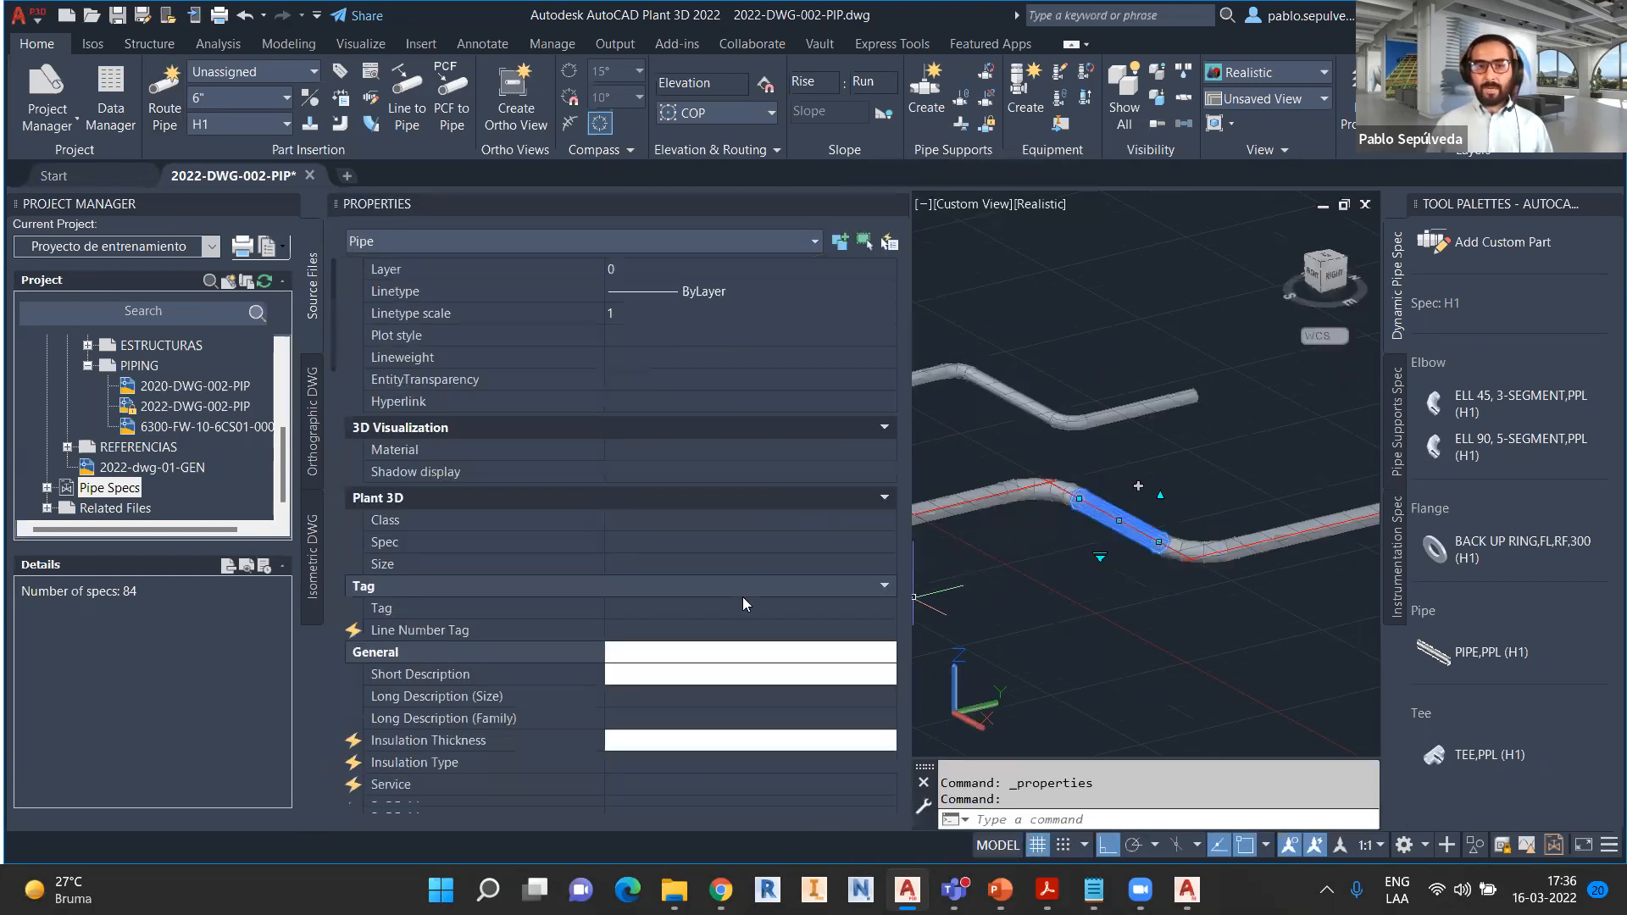
scroll(687, 561, down, 2)
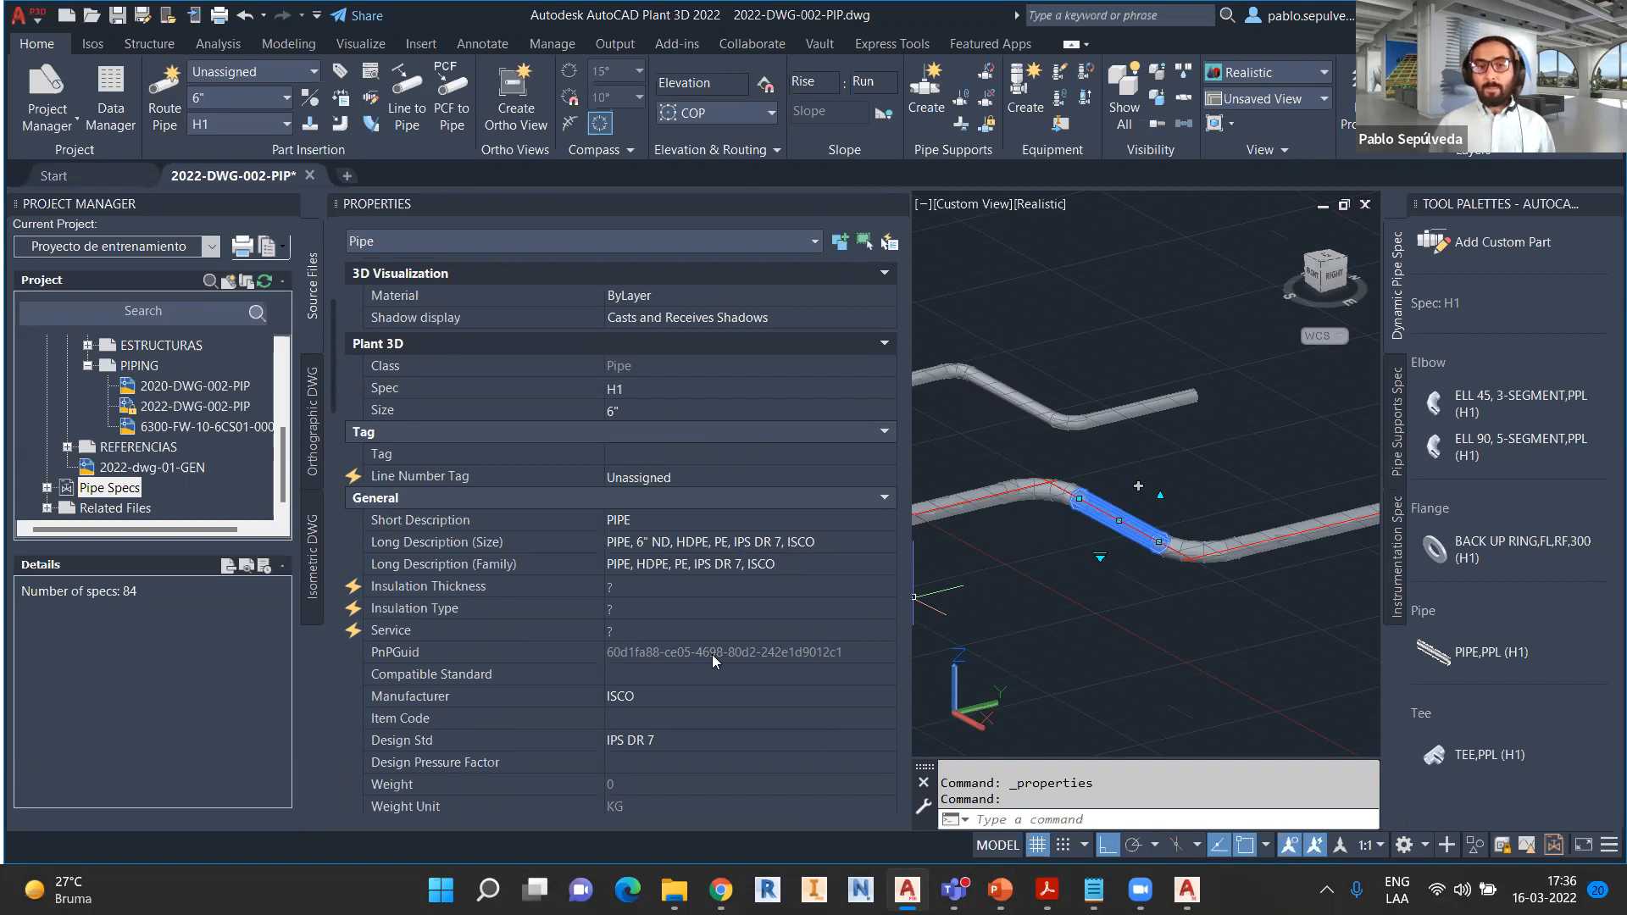
scroll(666, 711, down, 2)
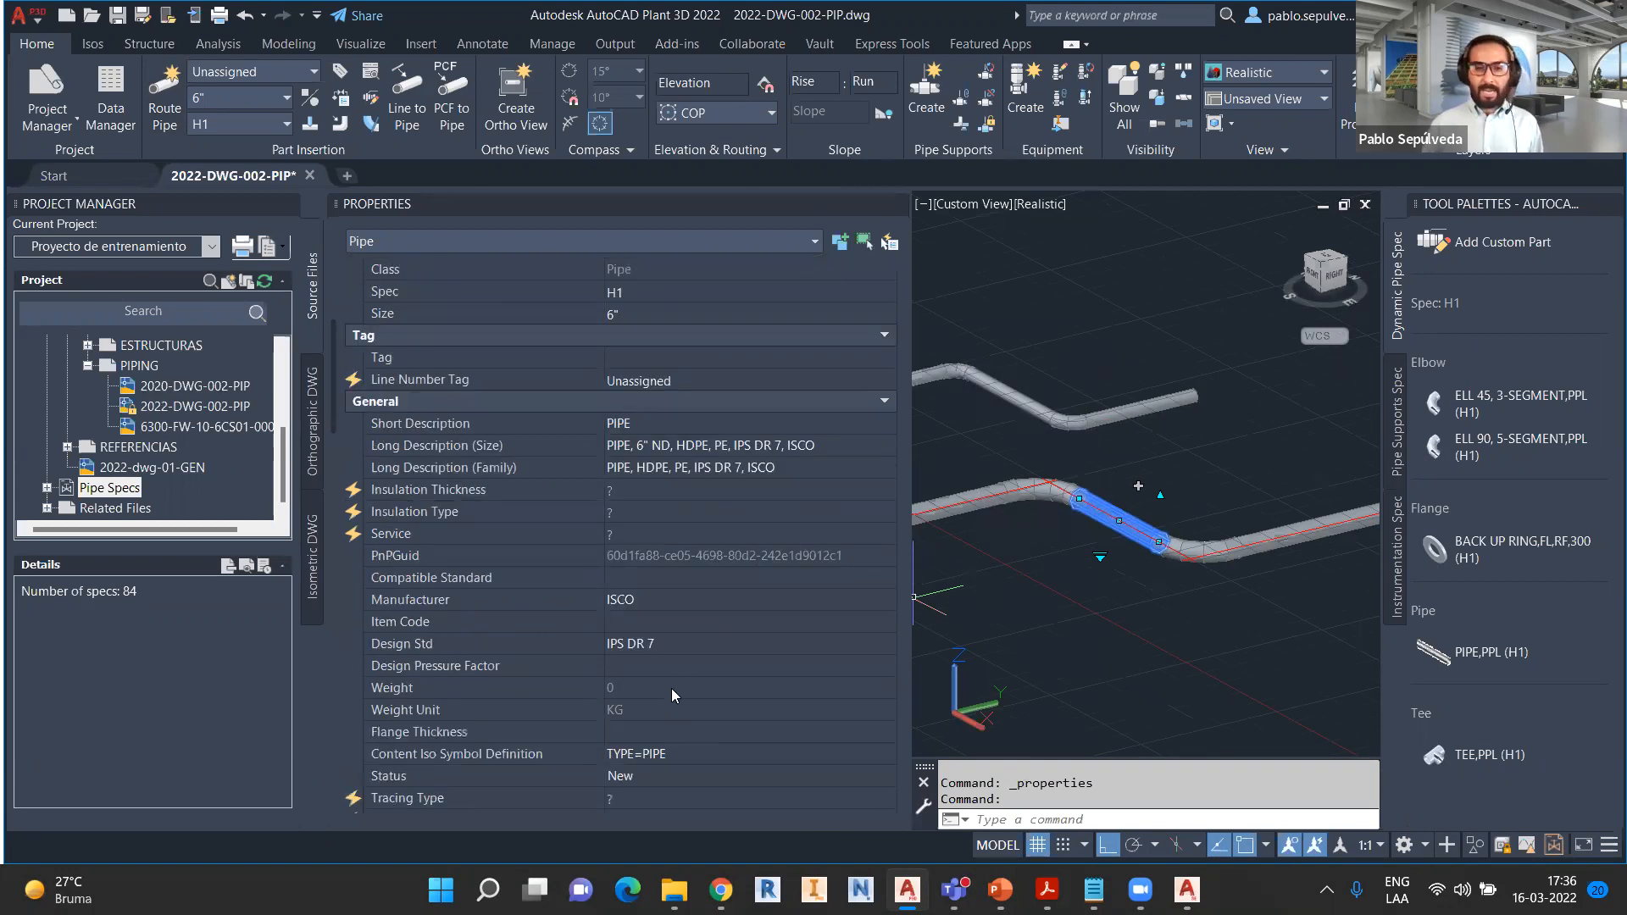
mouse_move(371, 599)
ctrl+shift+mouse_down()
mouse_move(270, 583)
mouse_move(216, 597)
ctrl+shift+mouse_up()
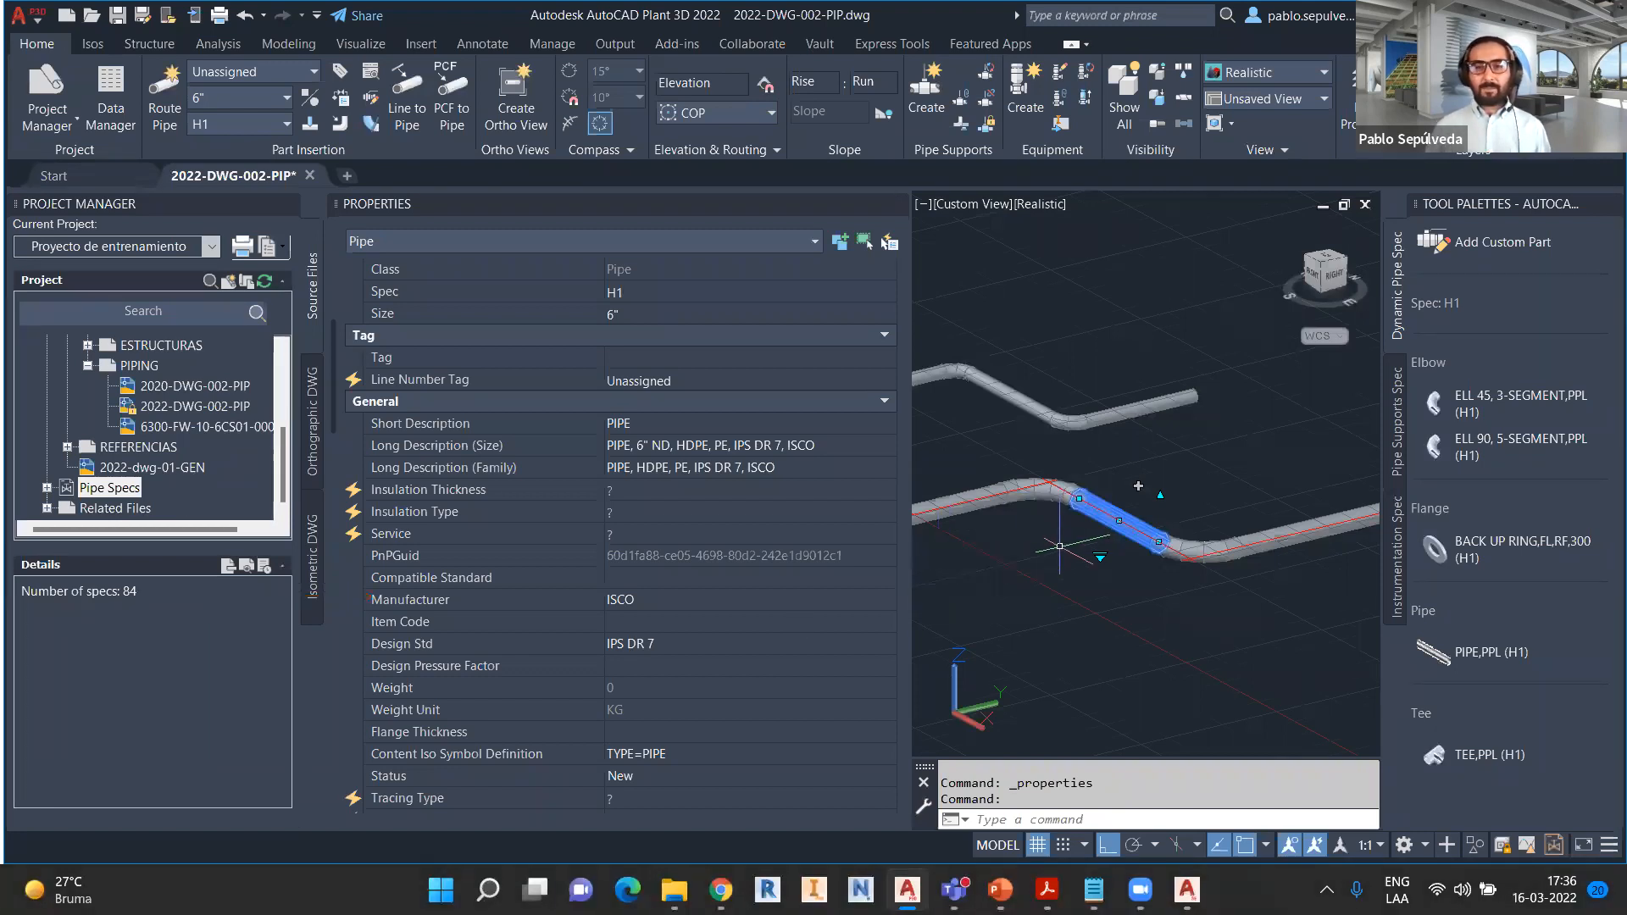
key(Escape)
- Try to insert the BACK UP RING,FL,RF,300 flange from spec H1 into the last leg of the new pipe run
scroll(1311, 566, down, 4)
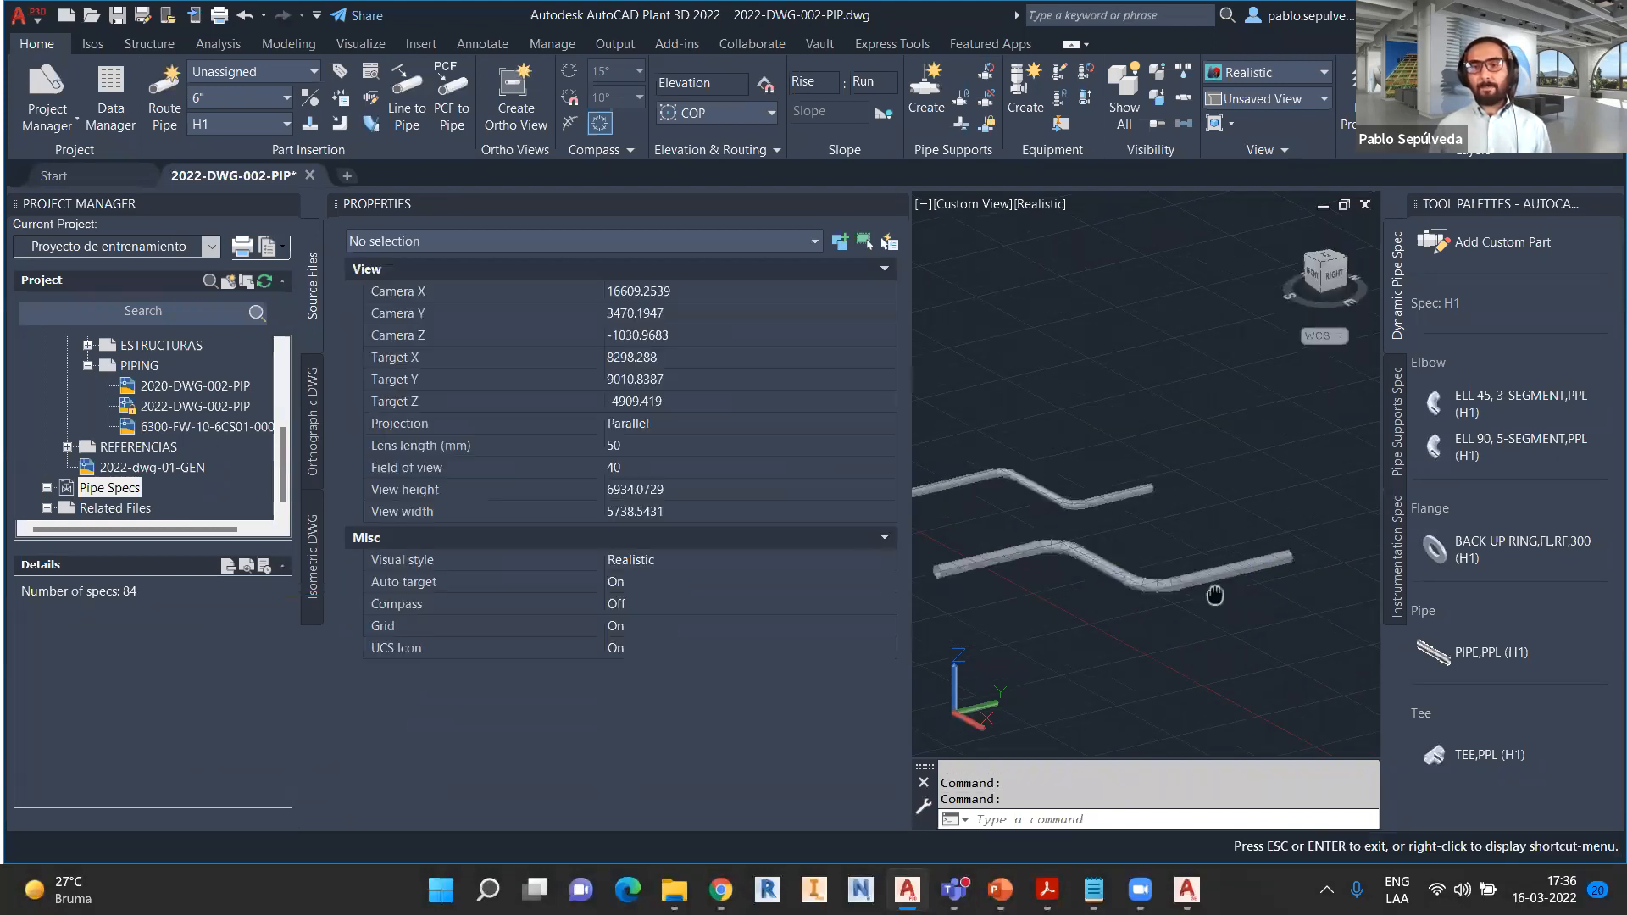
click(1510, 552)
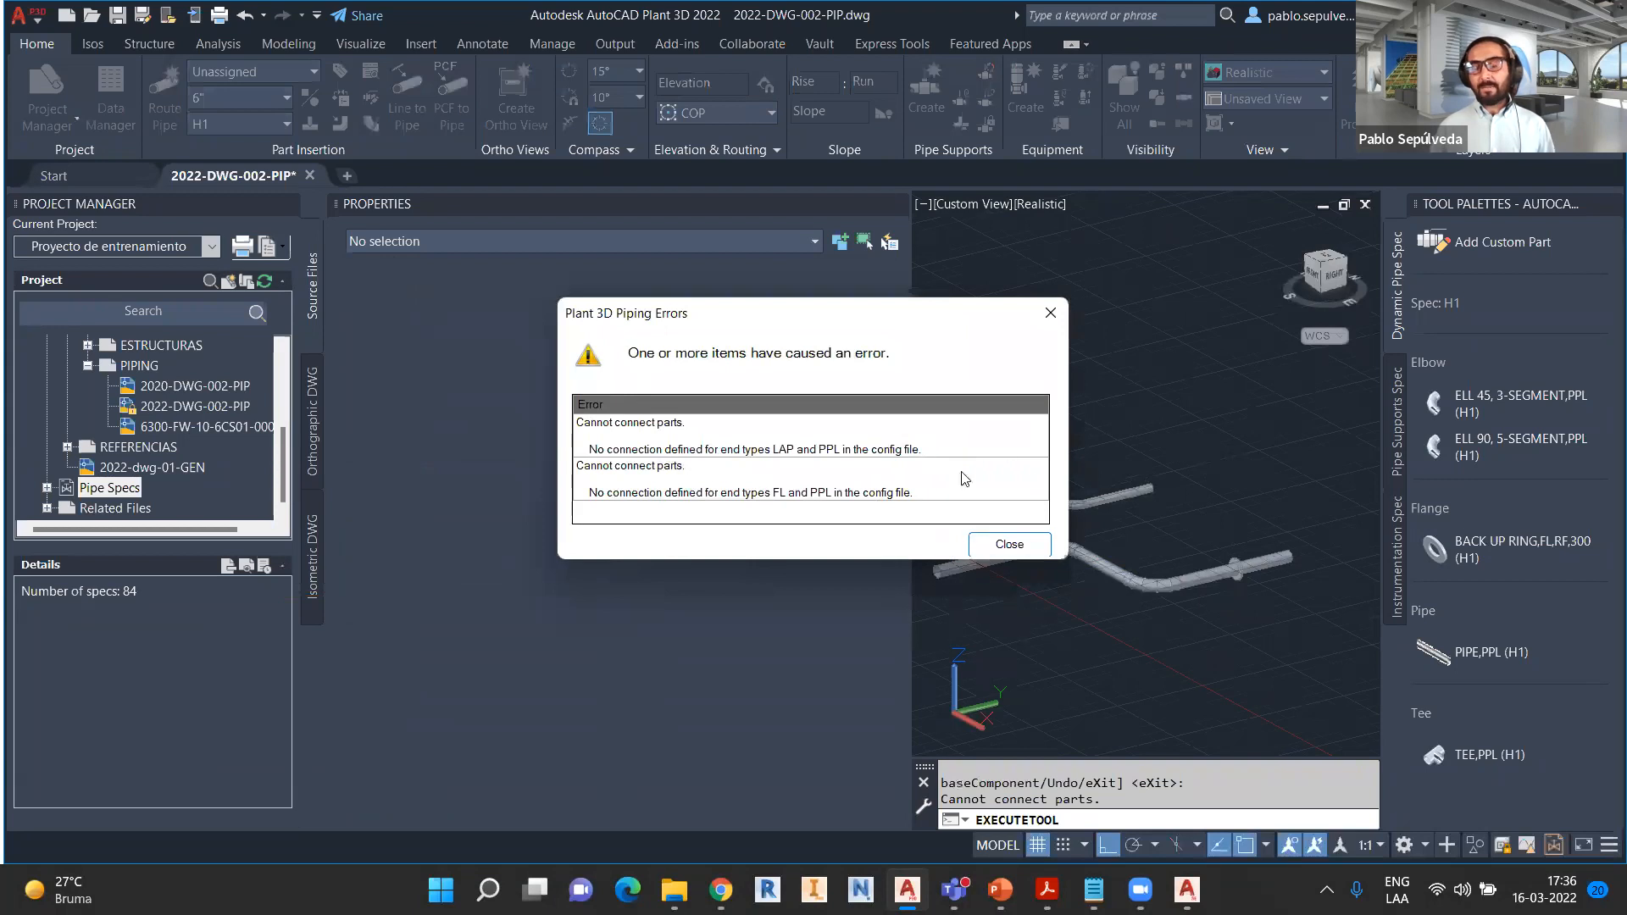
click(1010, 544)
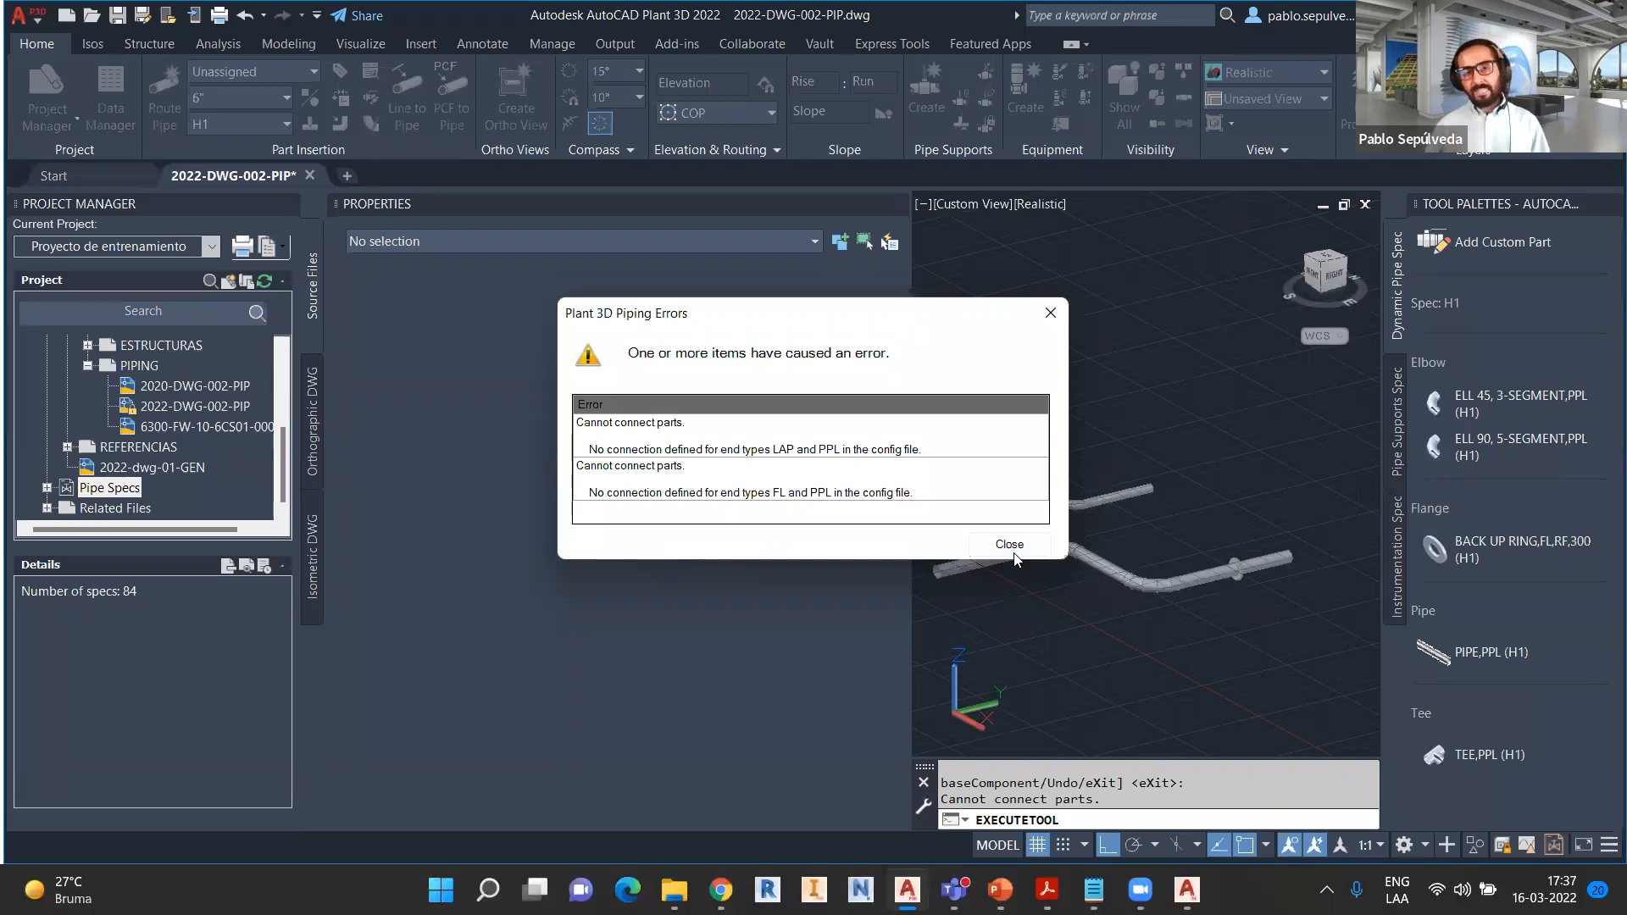
scroll(1271, 584, up, 2)
key(Escape)
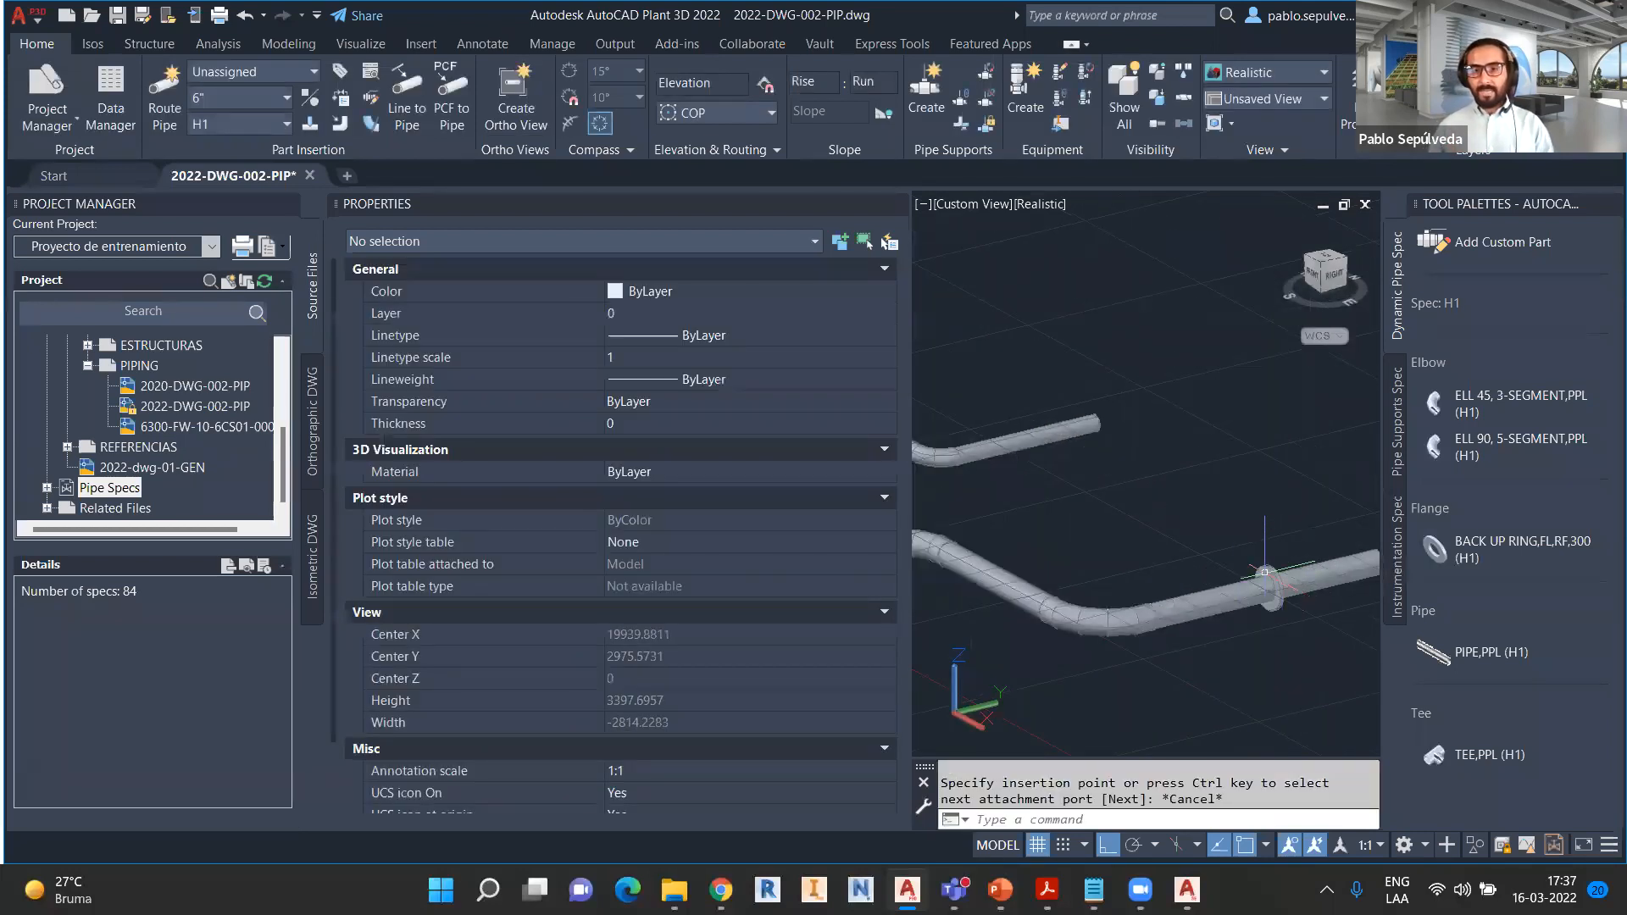
- Delete the inserted back up ring flange and the pipe piece beyond it
click(1269, 586)
key(Delete)
click(1257, 591)
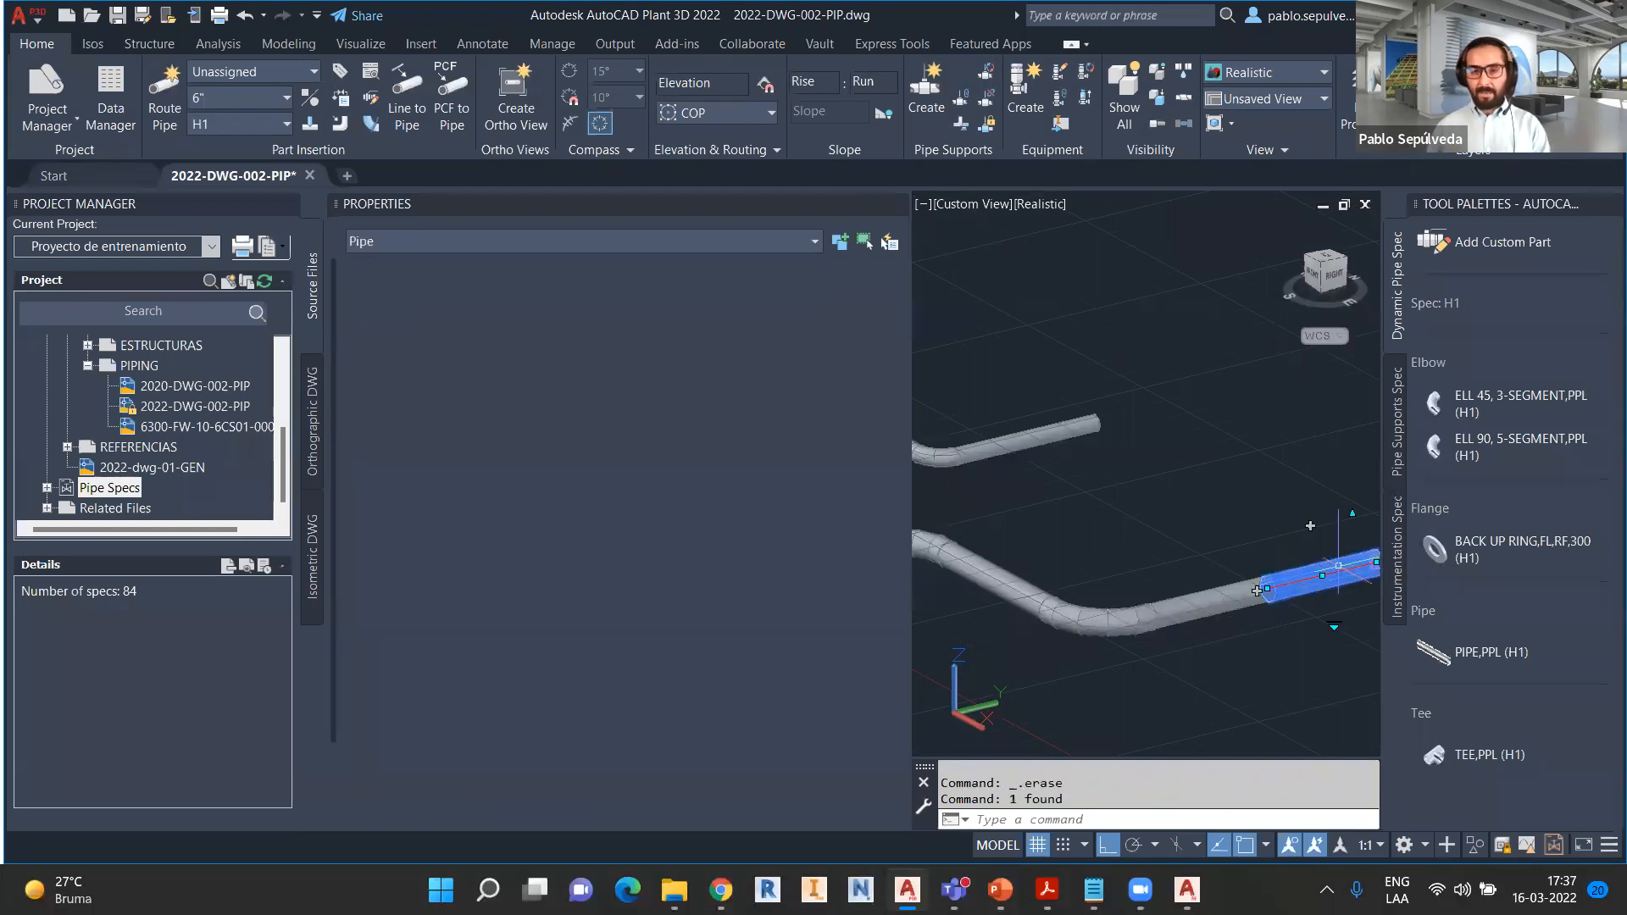
key(Delete)
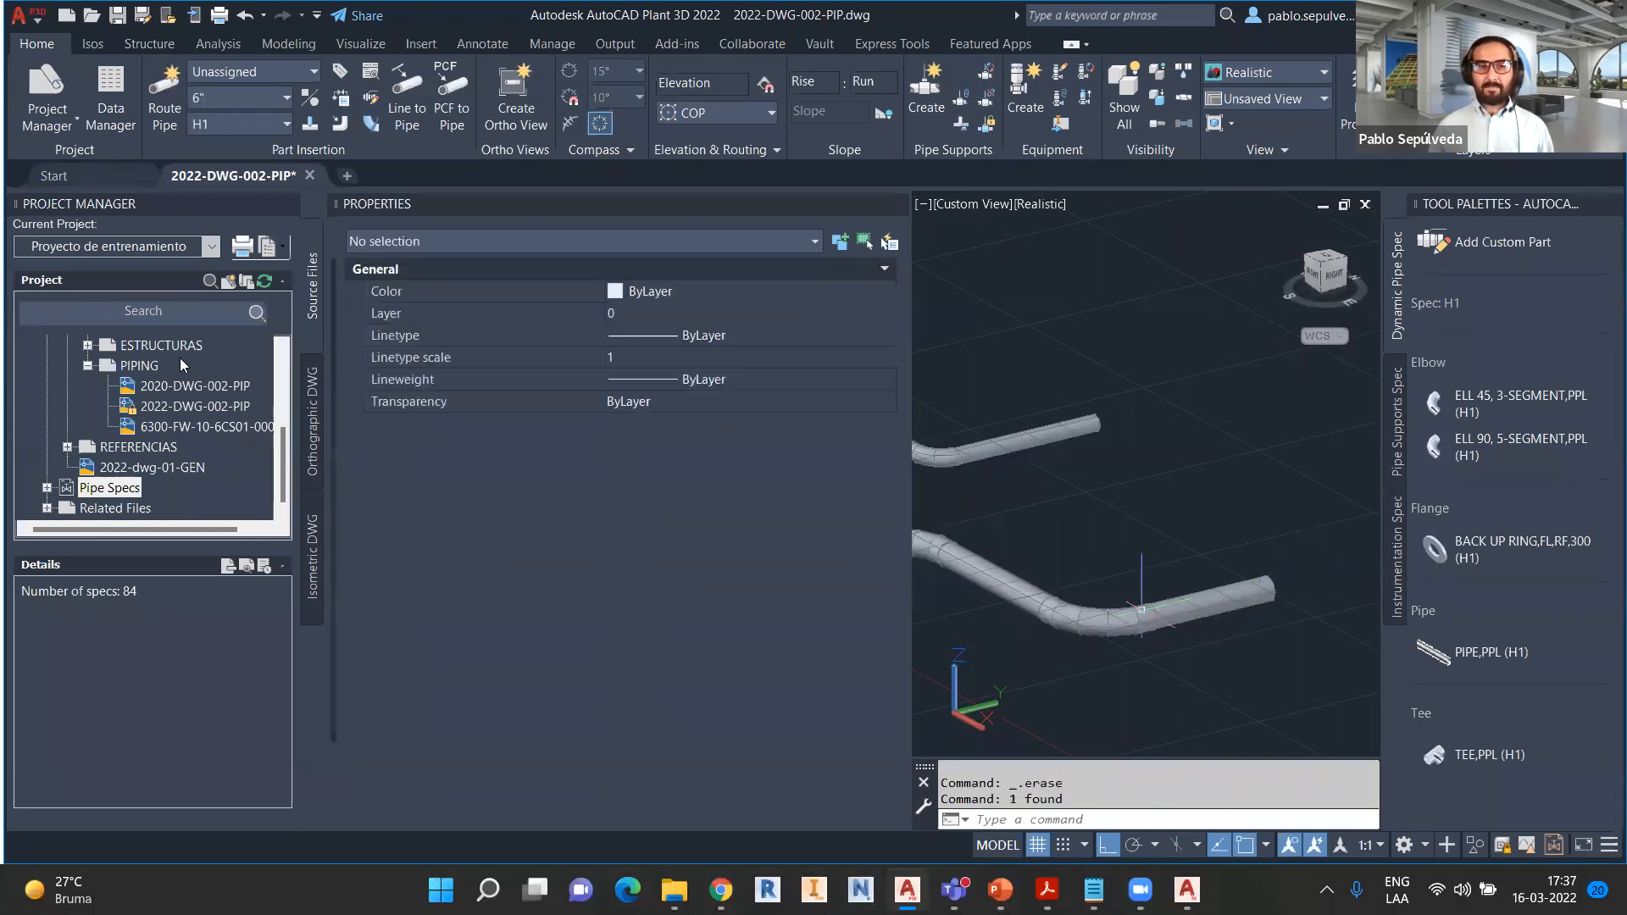
- Open the project setup of Proyecto de entrenamiento at the Plant 3D Piping Connection Settings
scroll(187, 381, up, 3)
click(149, 351)
right_click(148, 349)
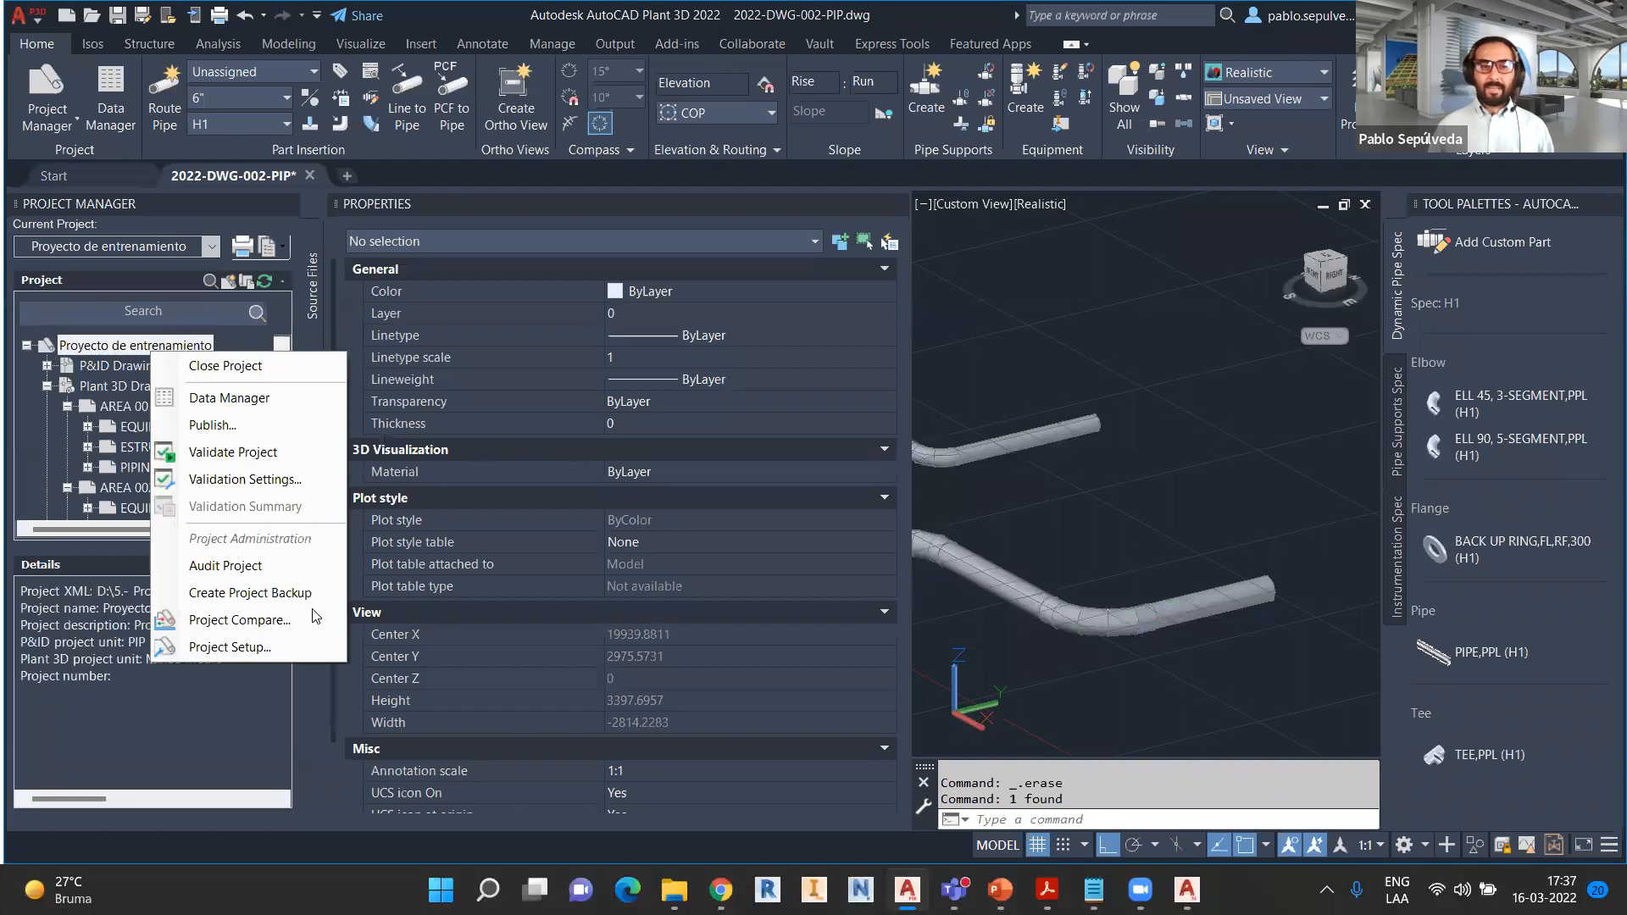
click(289, 642)
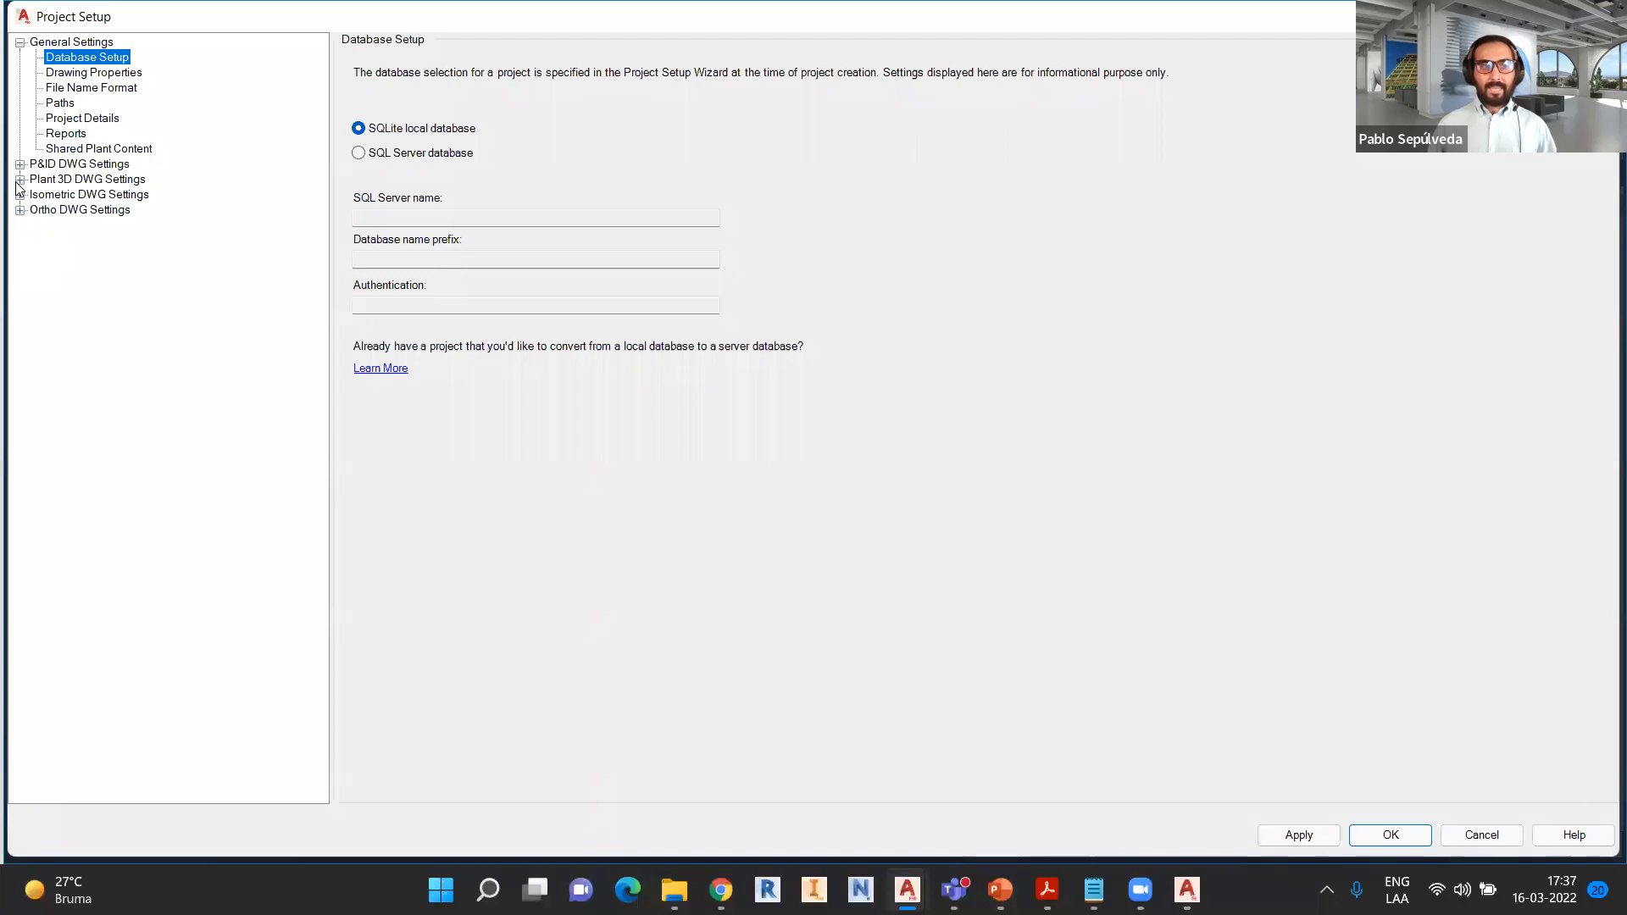
click(19, 179)
click(87, 243)
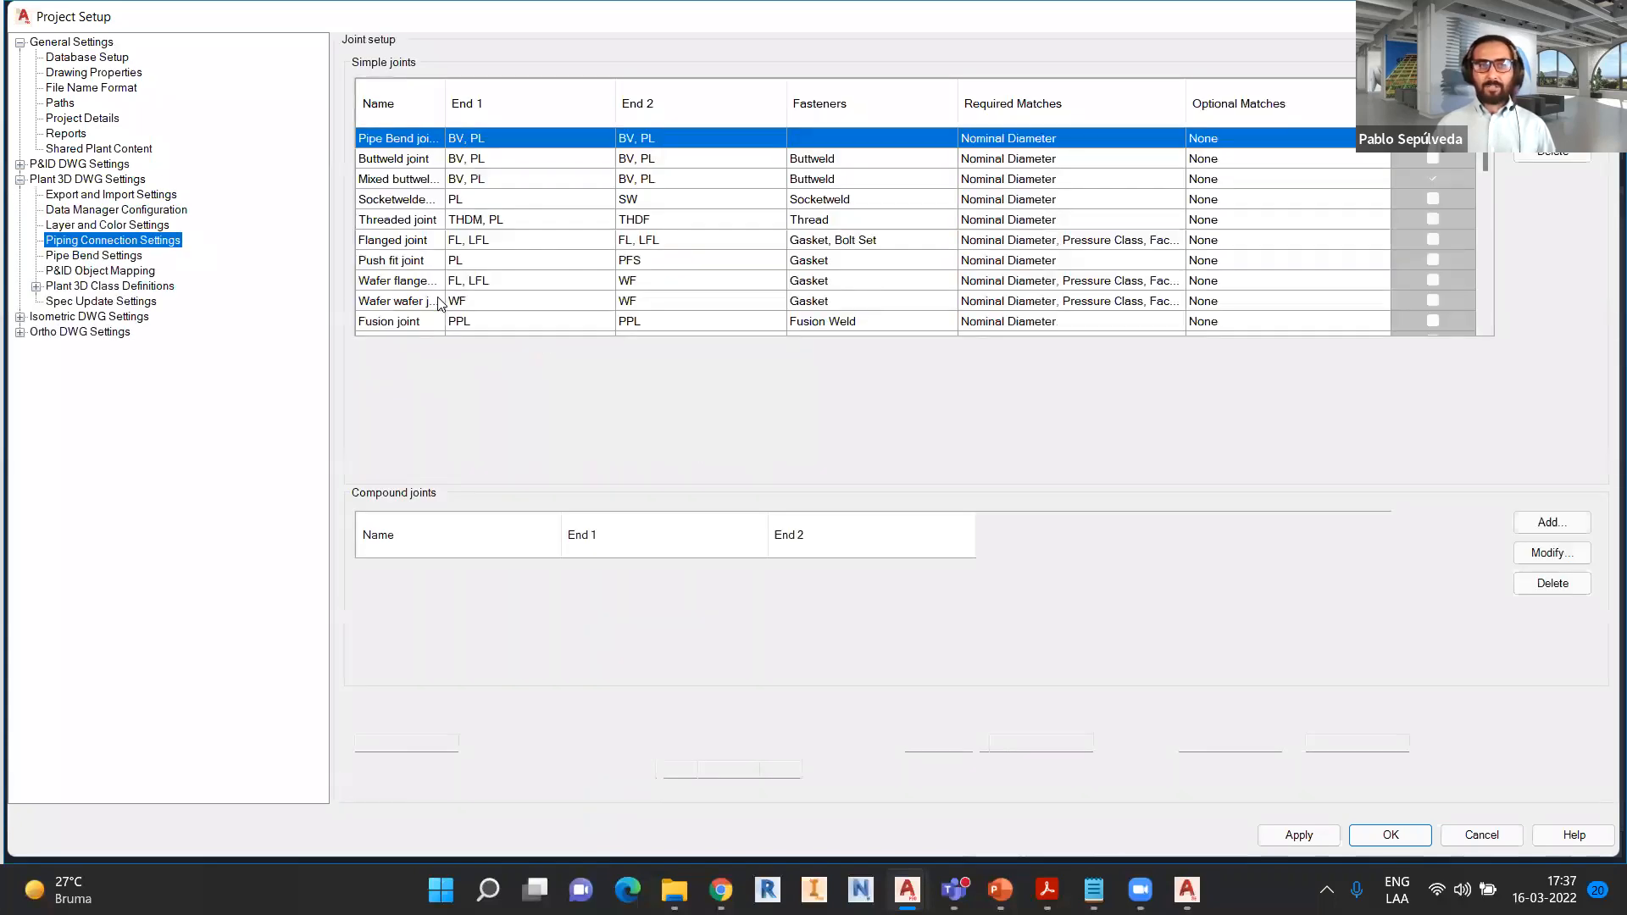
- Modify the Stub-end lapped joint so that its End 2 also accepts the PPL end type
scroll(456, 243, down, 1)
scroll(456, 243, down, 1)
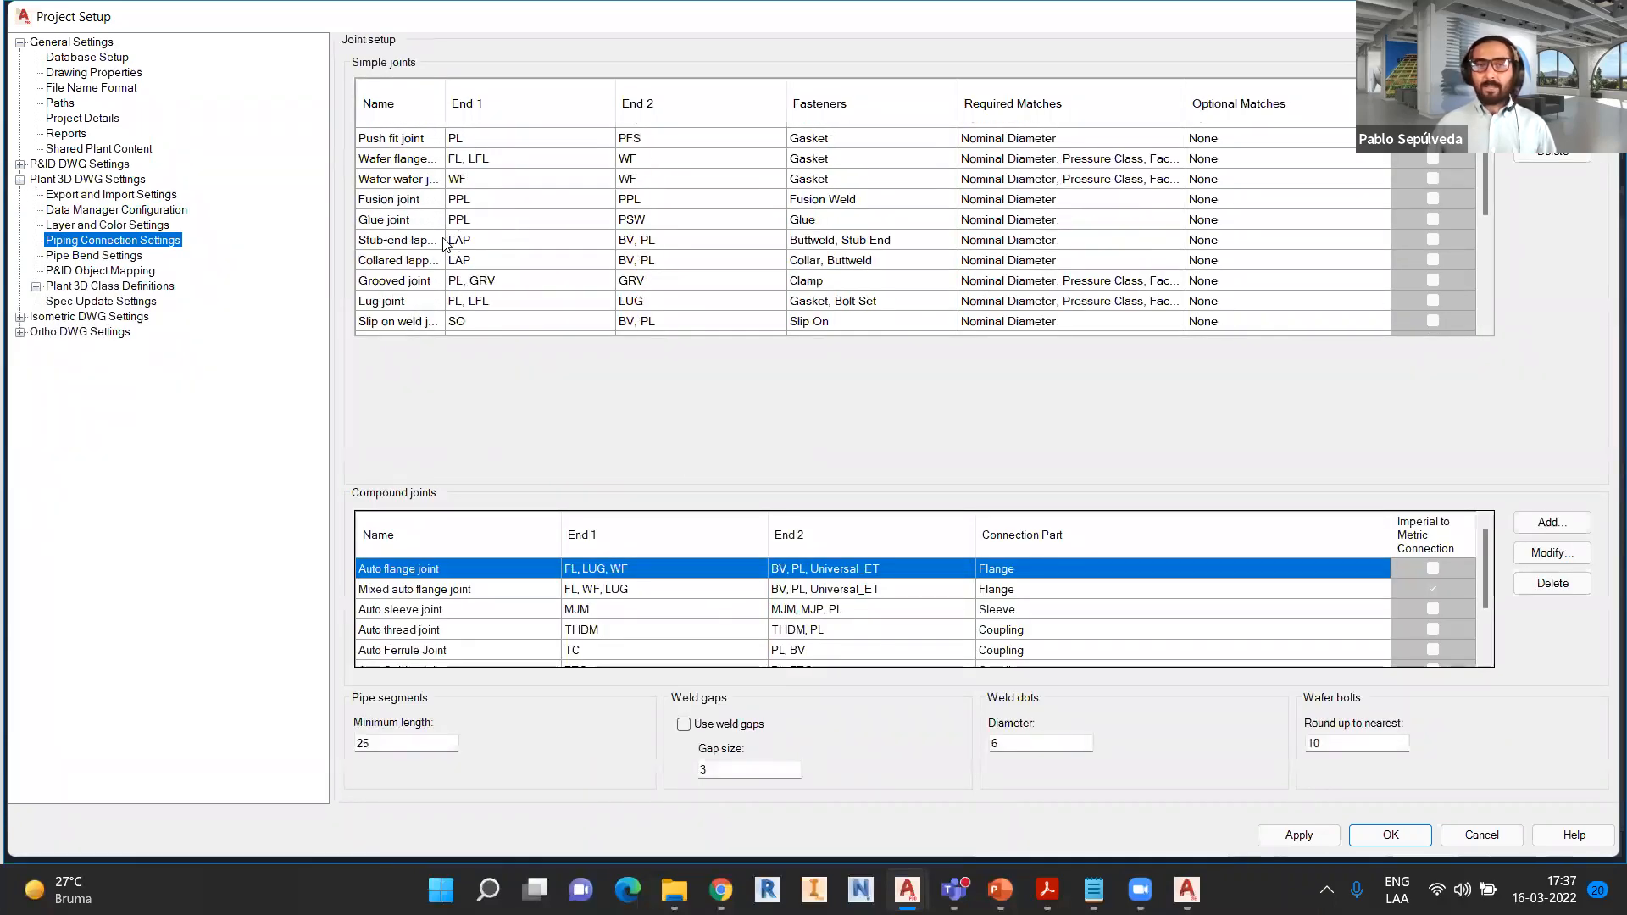
click(456, 241)
drag(443, 103, 505, 109)
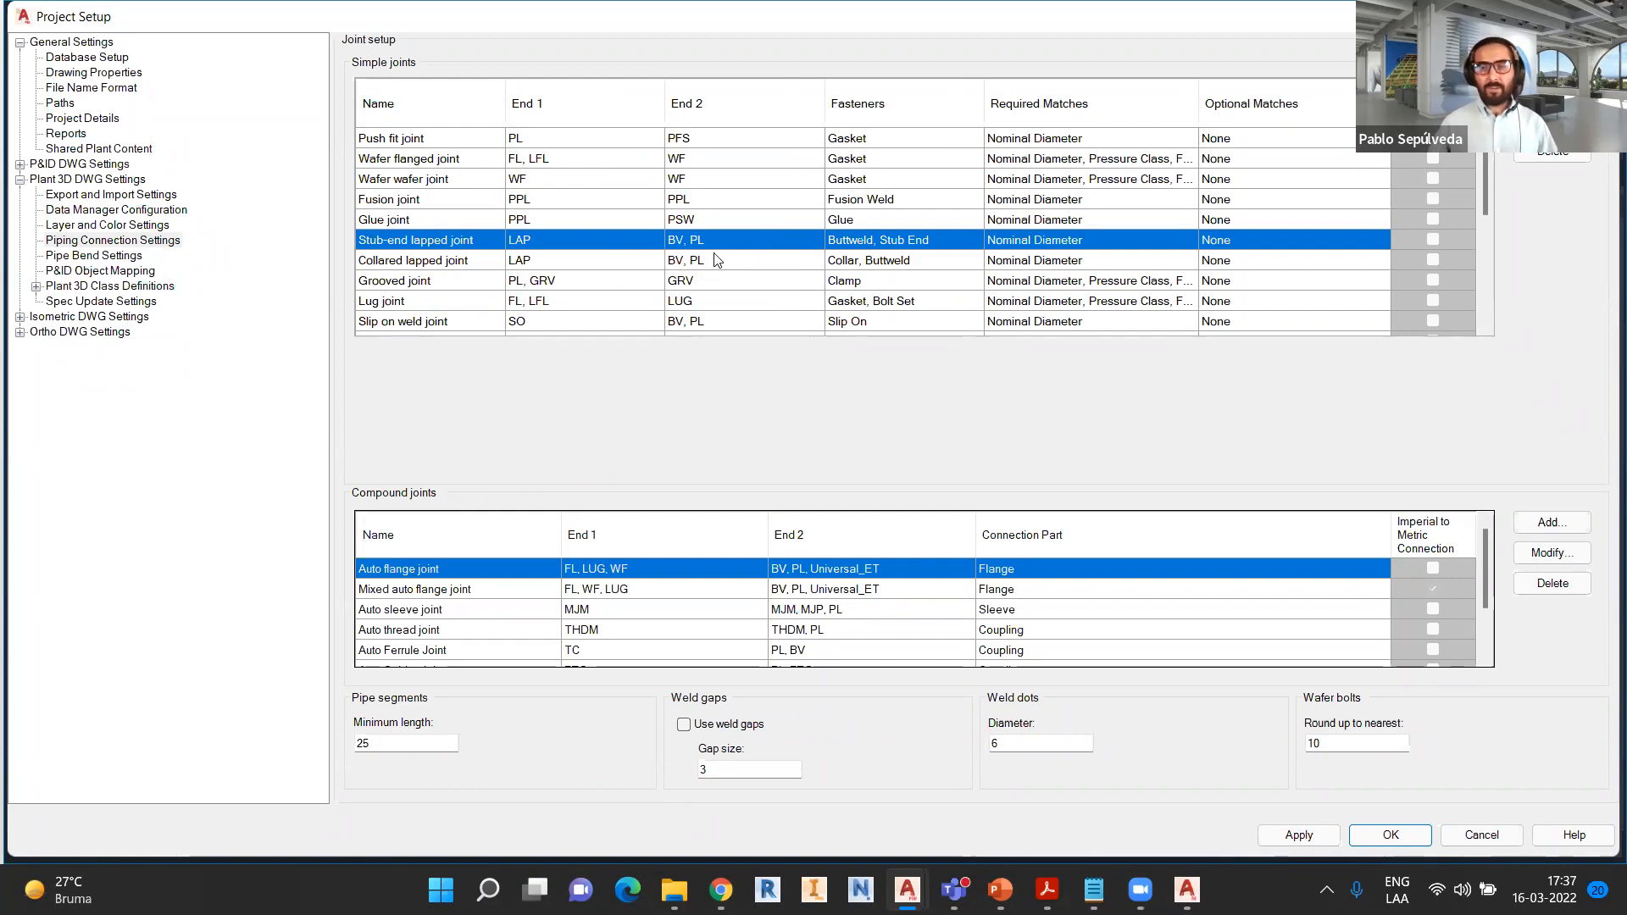
click(1551, 120)
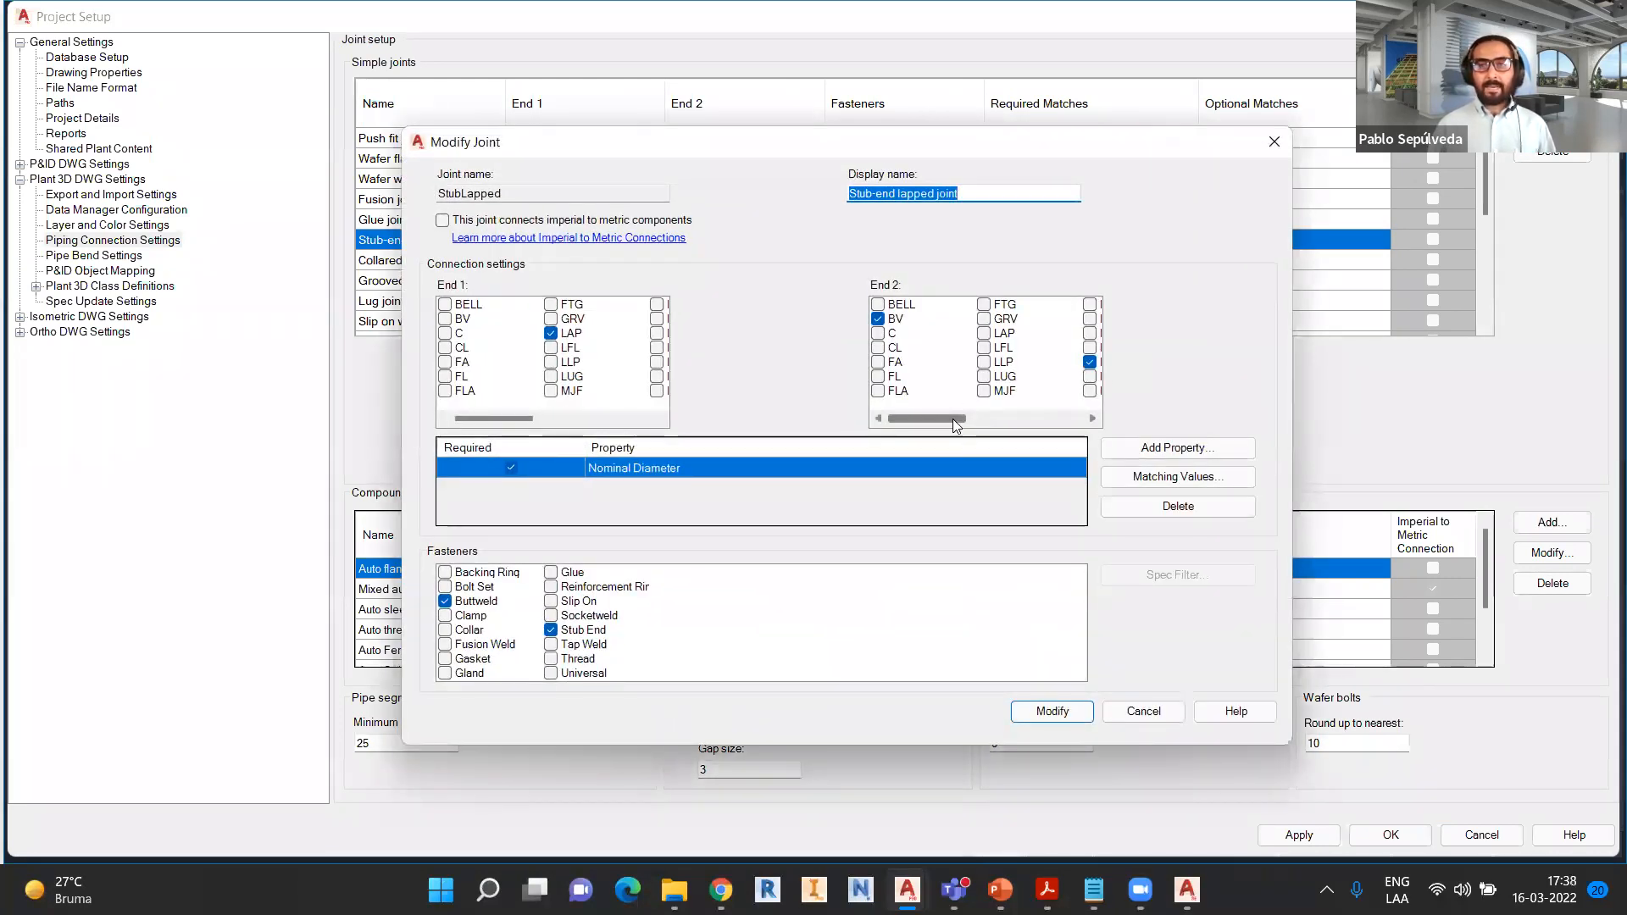
drag(953, 418, 1003, 415)
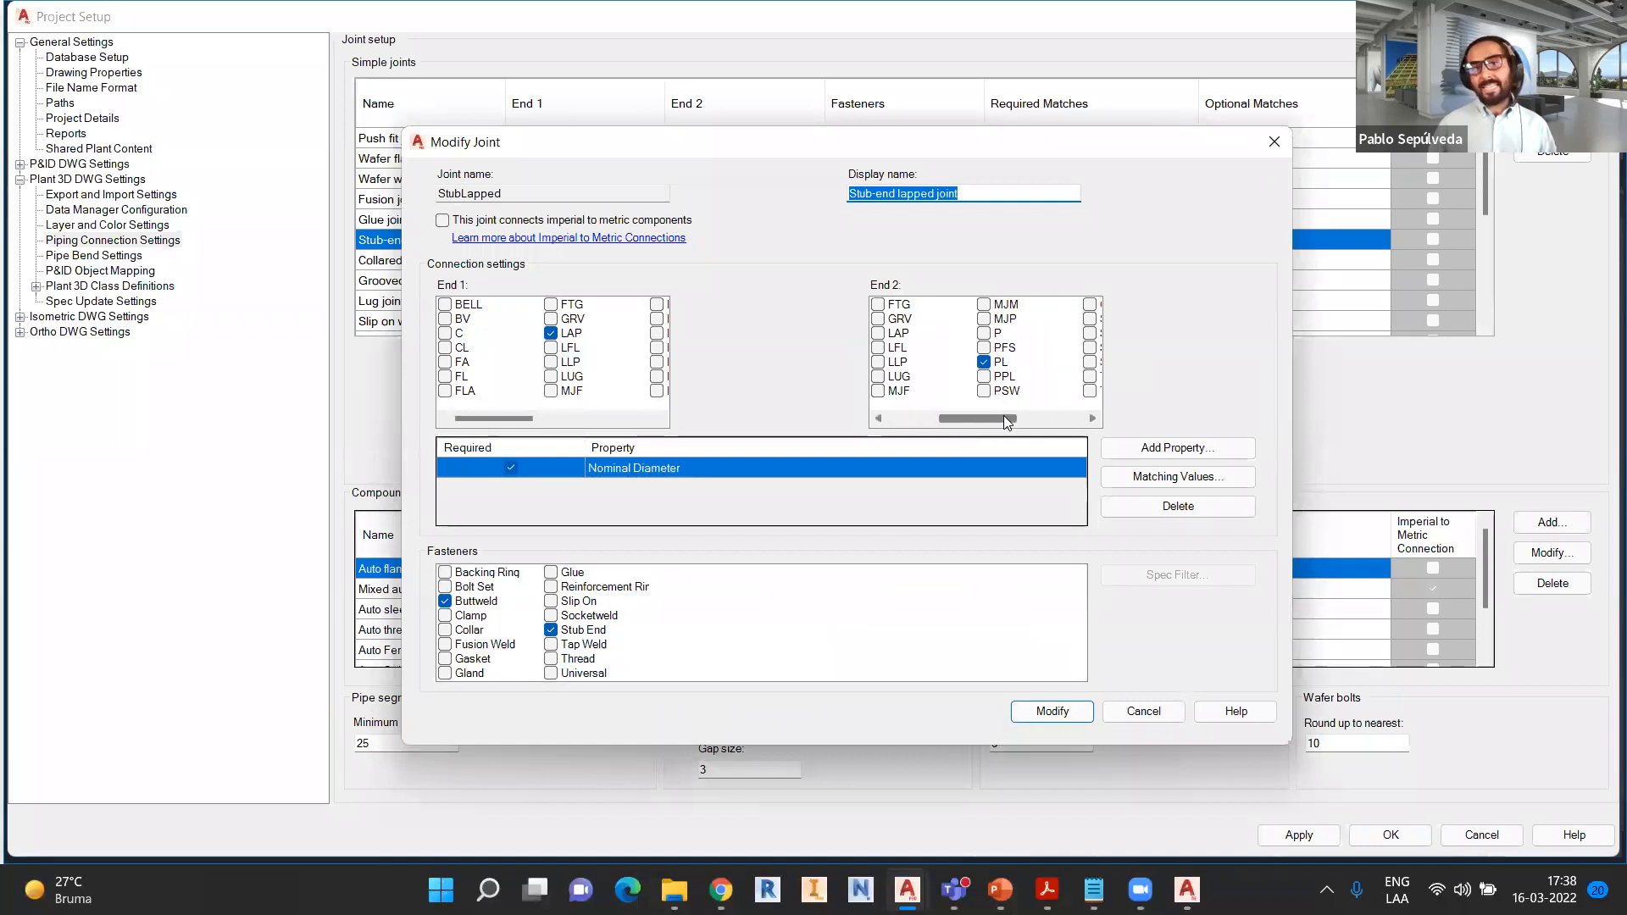
click(984, 377)
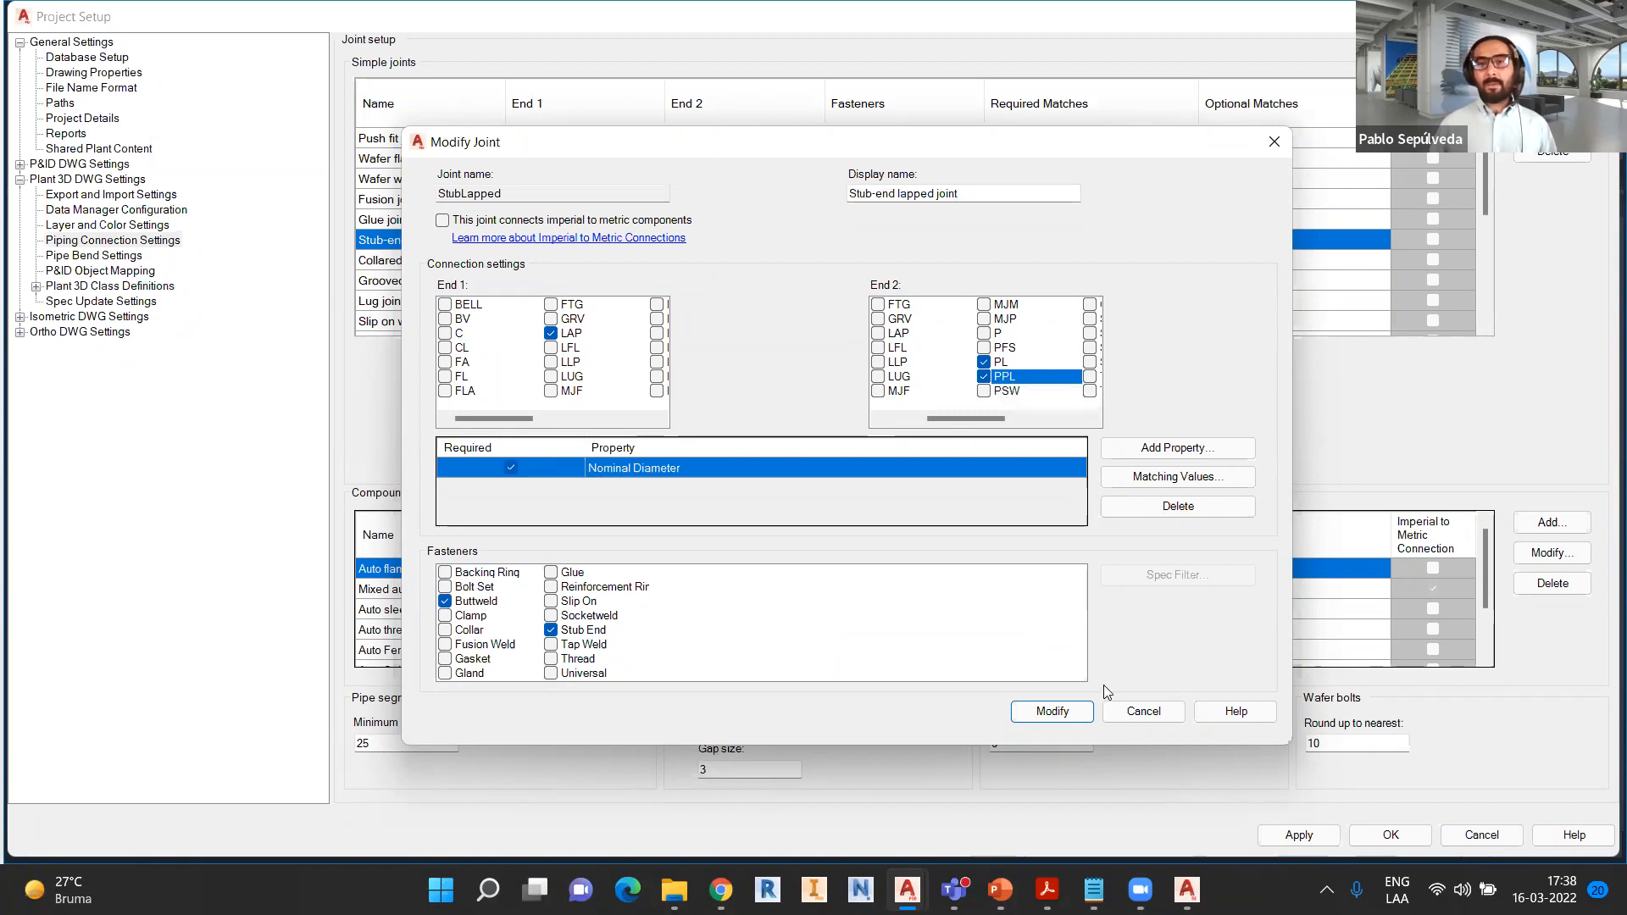
click(1059, 713)
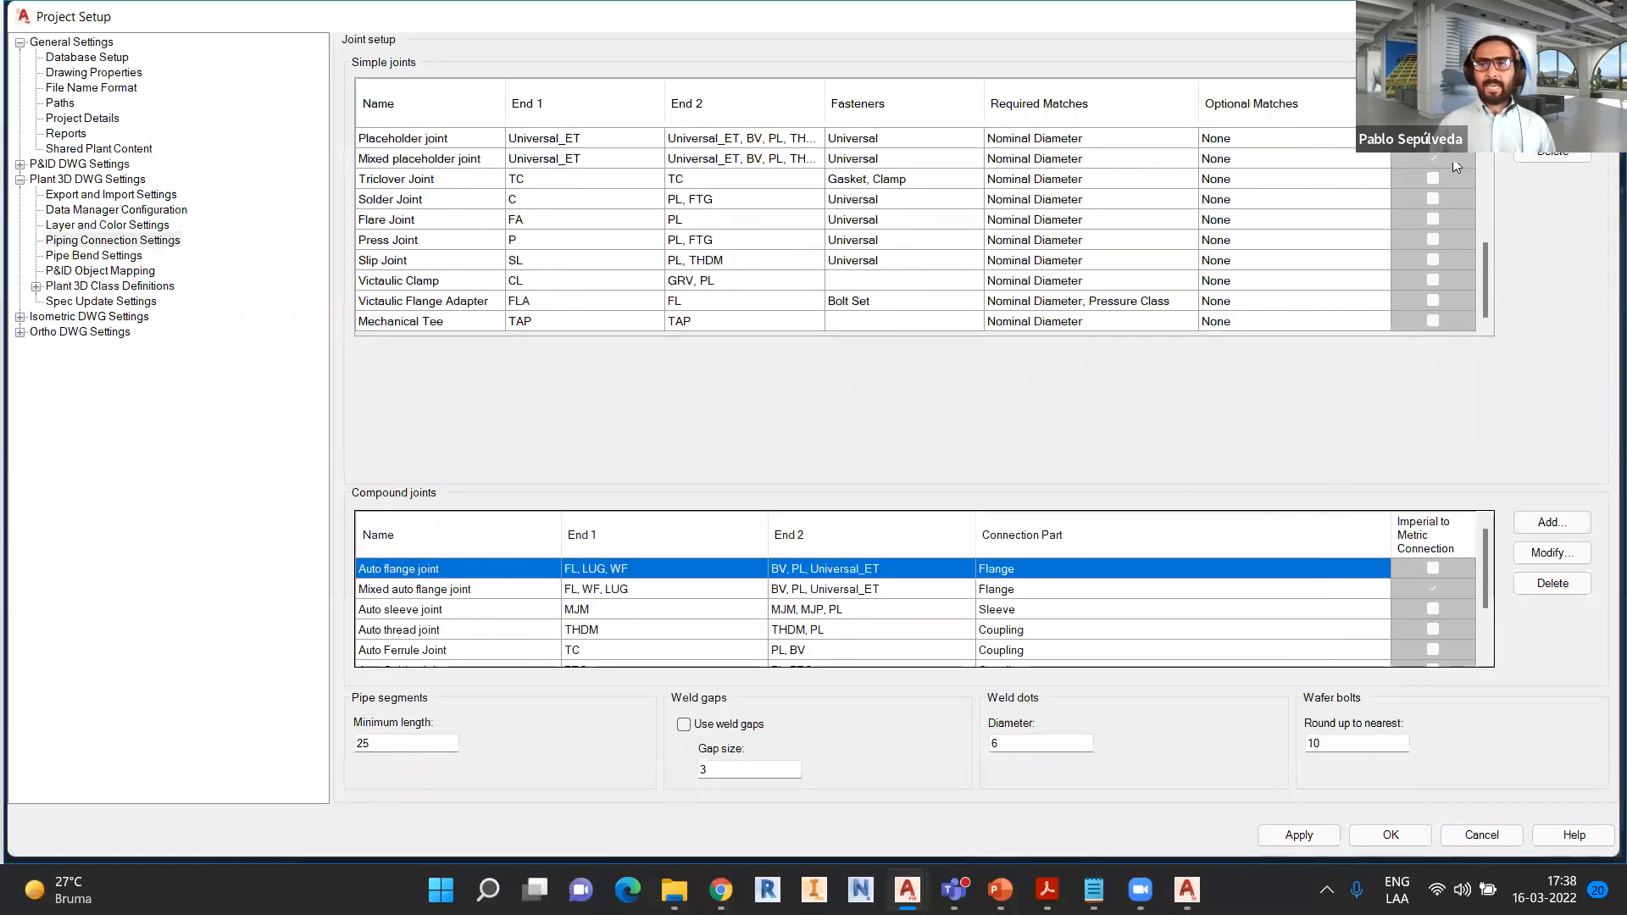
- Start a new simple joint named FLPPL with display name FL_PPL, End 1 set to FL and End 2 to PPL
click(1552, 90)
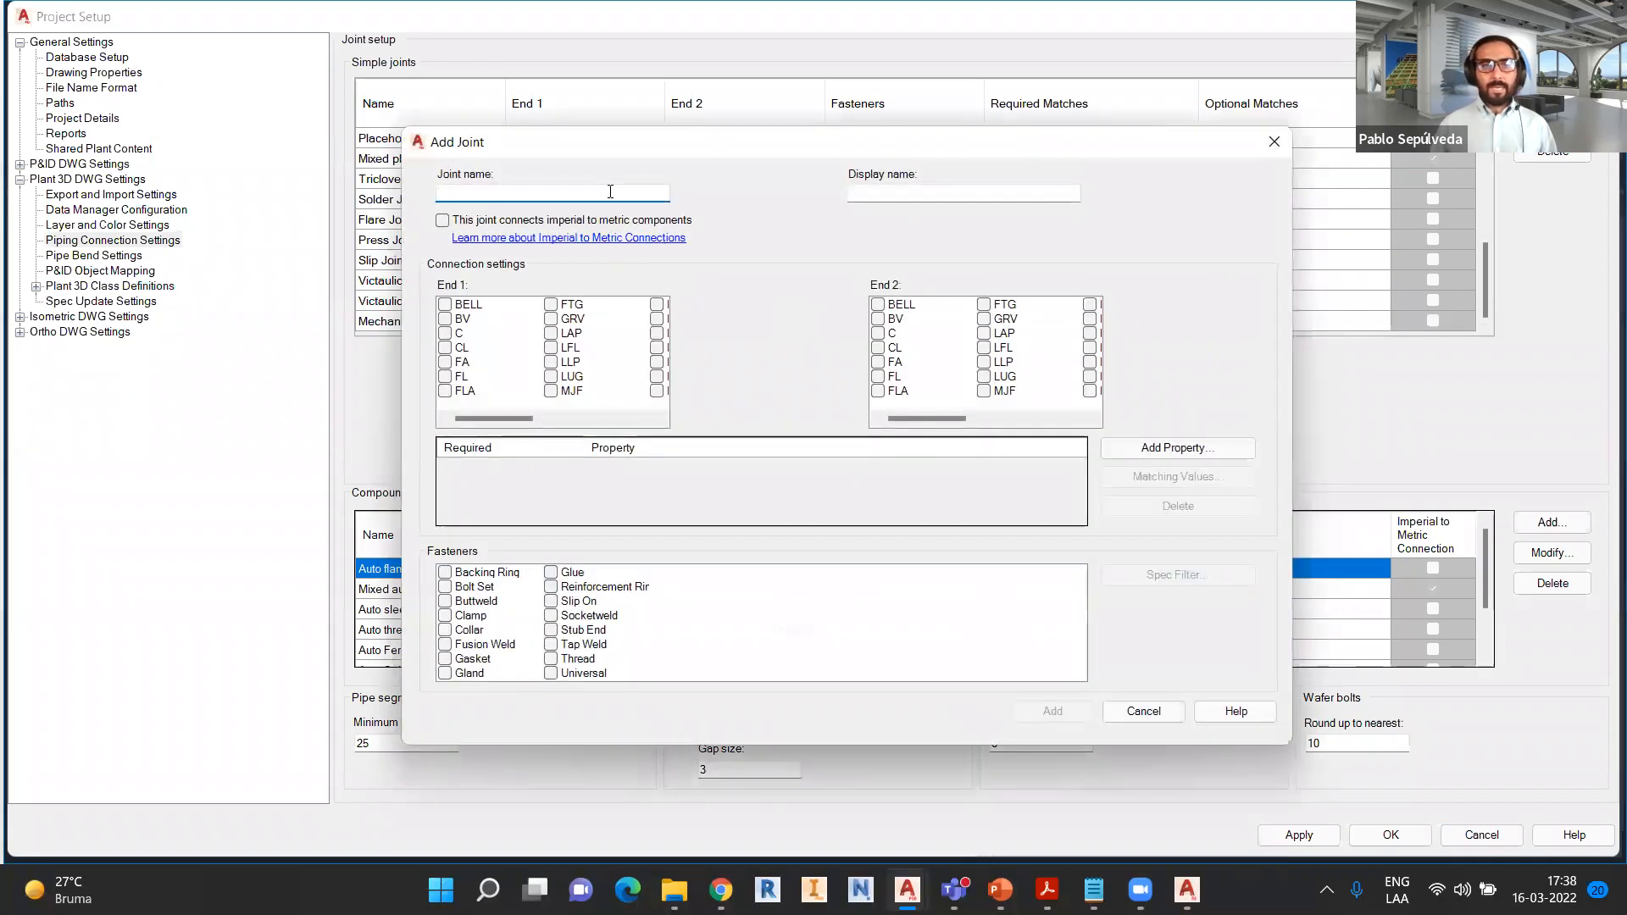
text(FLPPL)
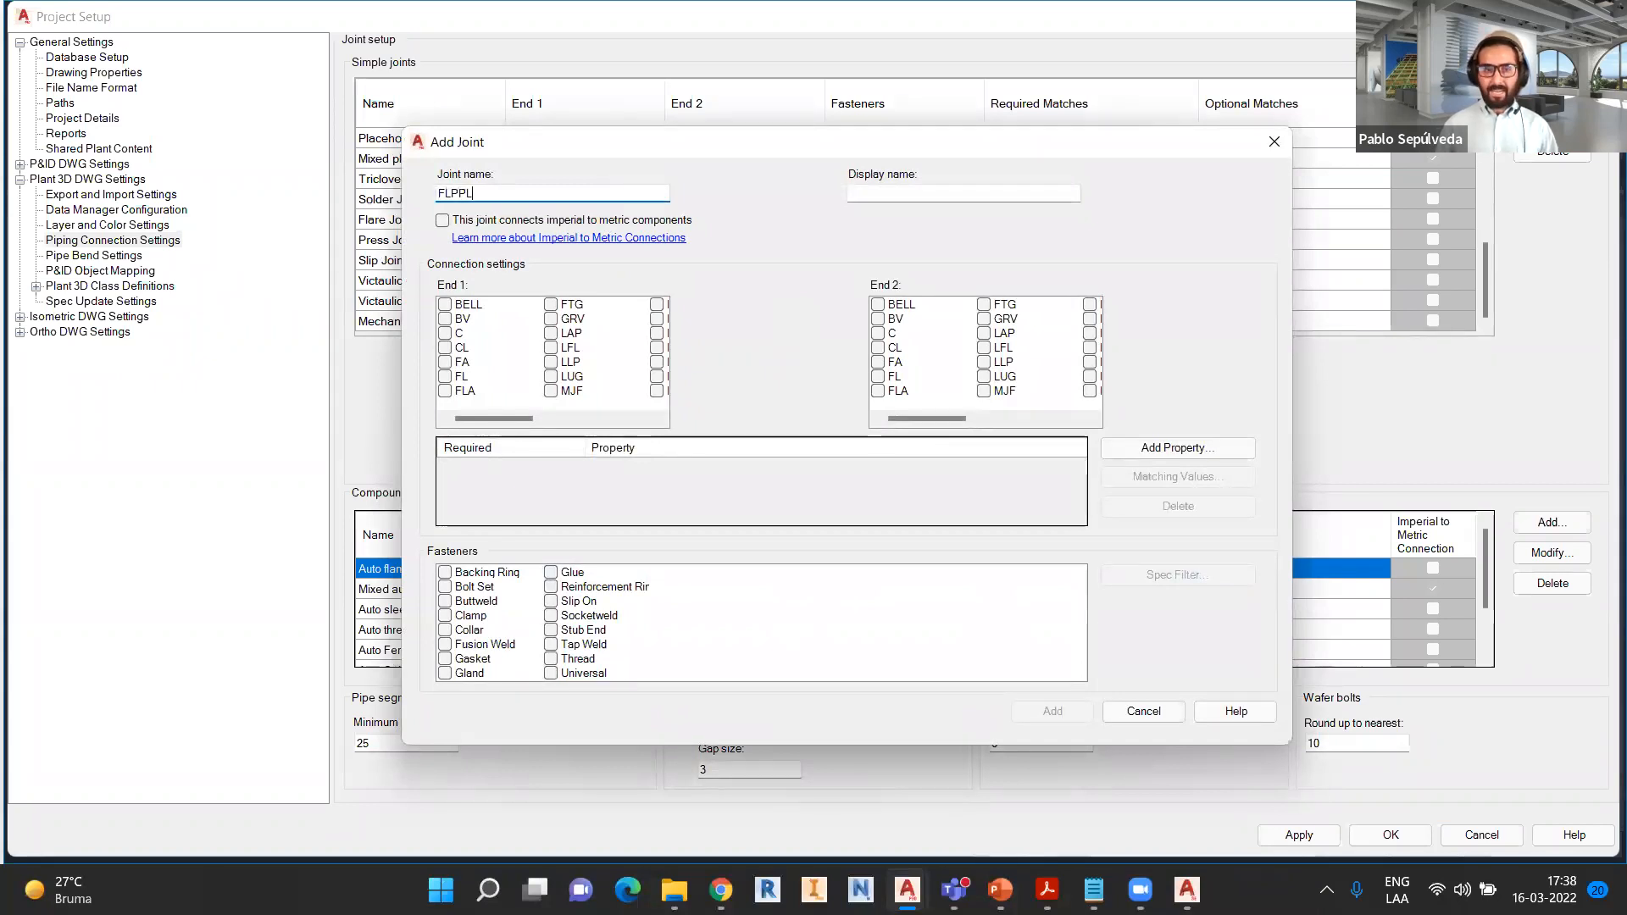
key(Tab)
text(FL_PPL)
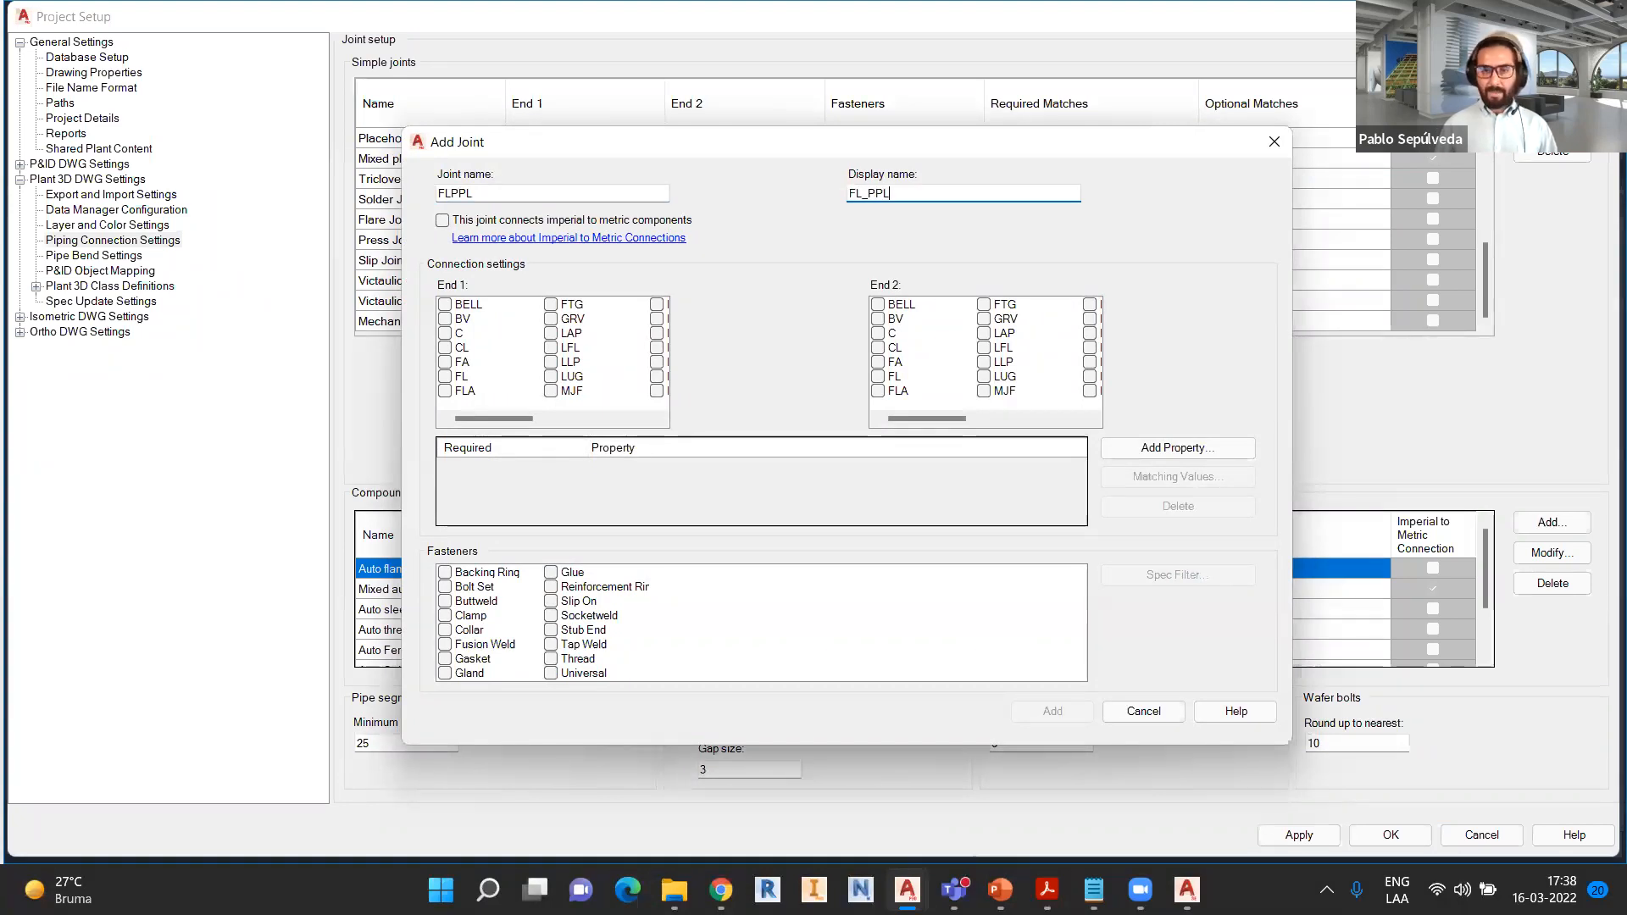
click(445, 376)
drag(913, 418, 952, 414)
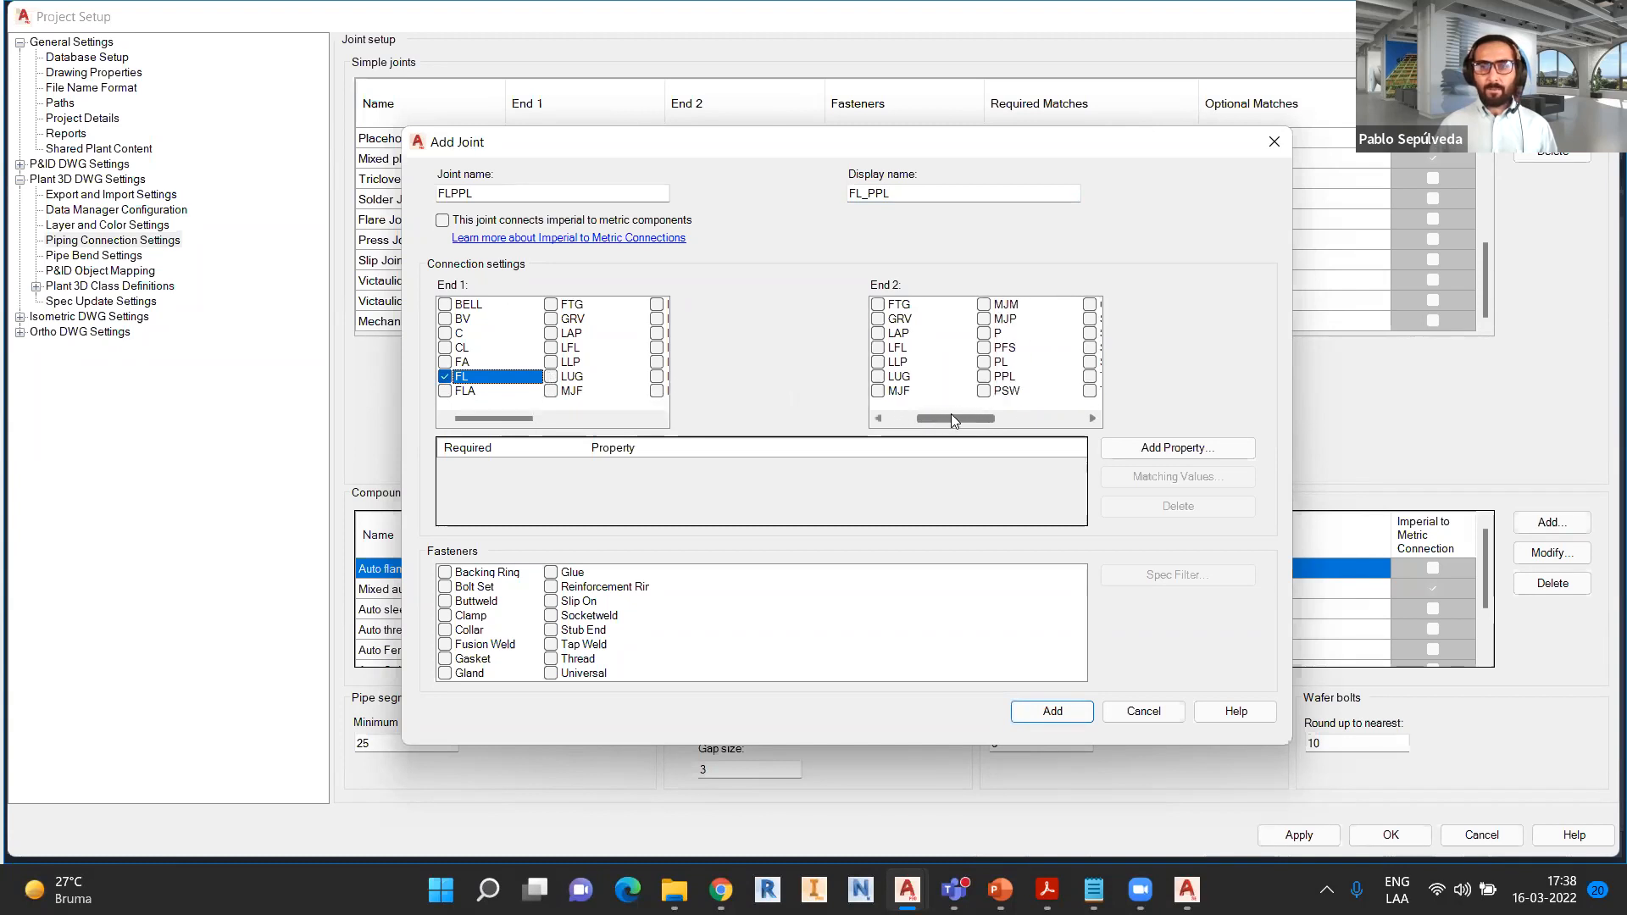
click(984, 377)
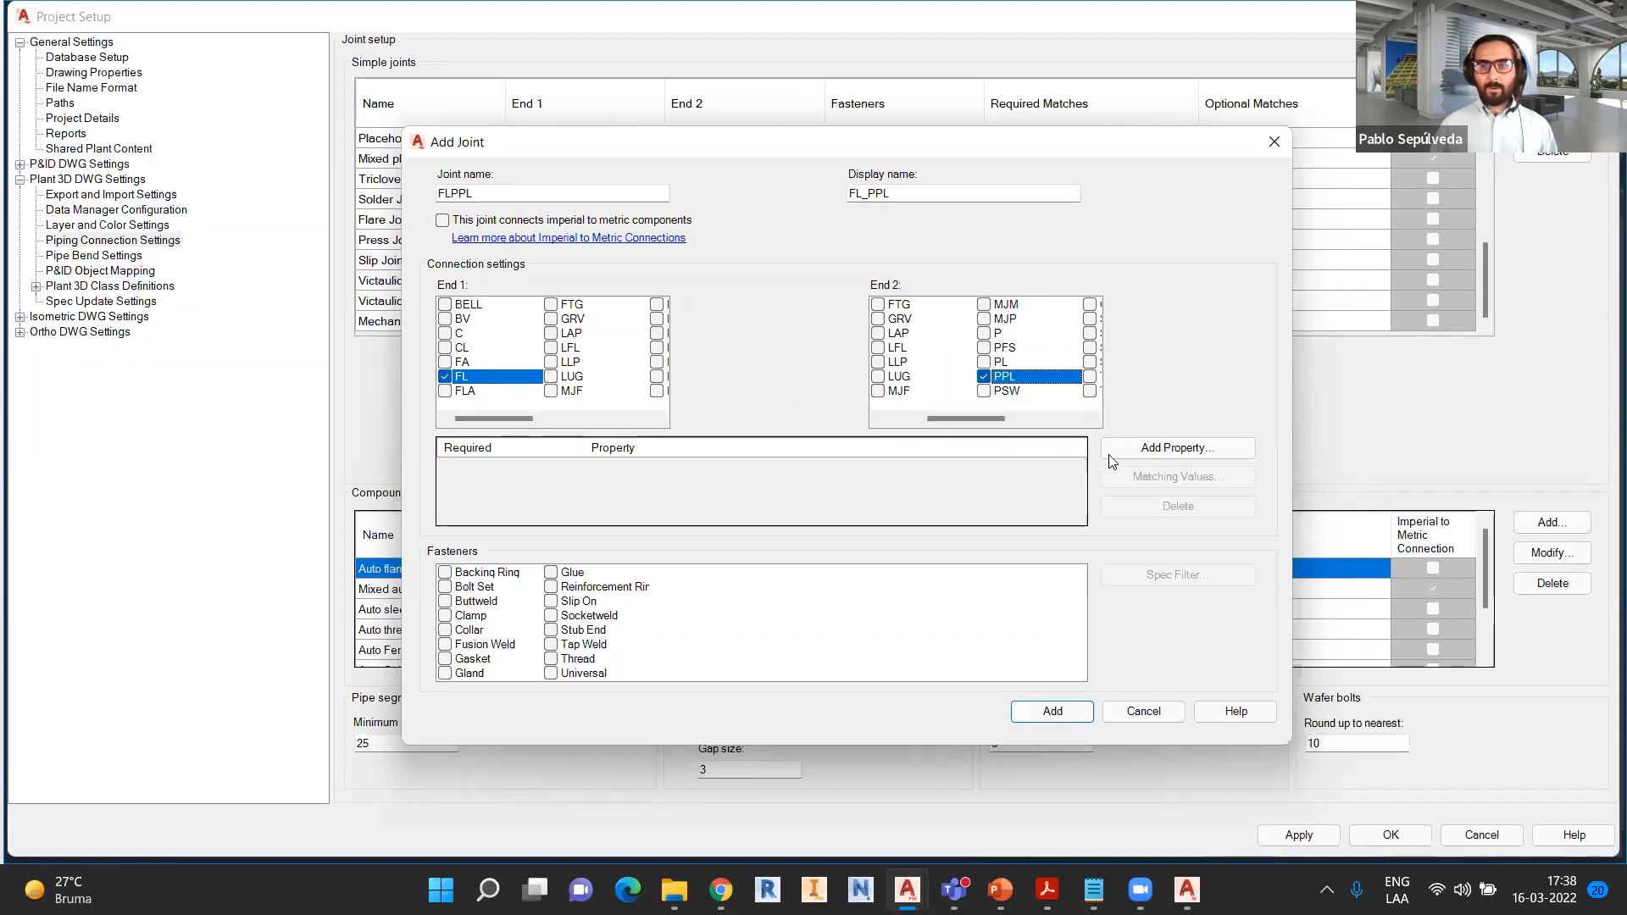
- Require matching Nominal Diameter, choose Stub End as the fastener and add the FL_PPL joint to the simple joints
click(1163, 452)
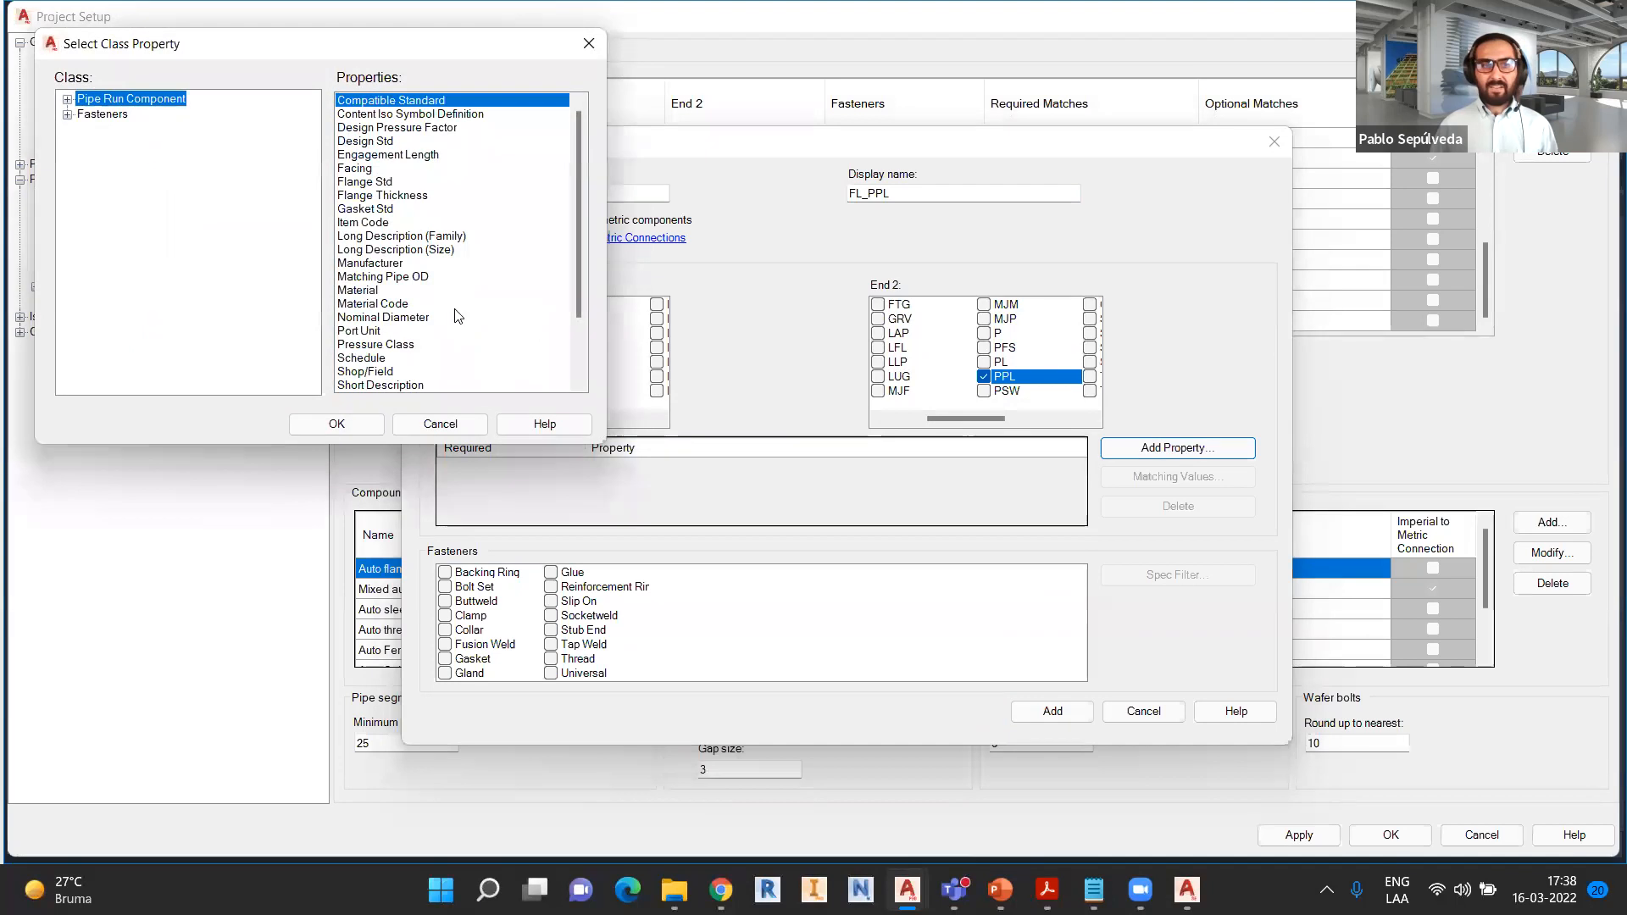
click(414, 318)
click(336, 424)
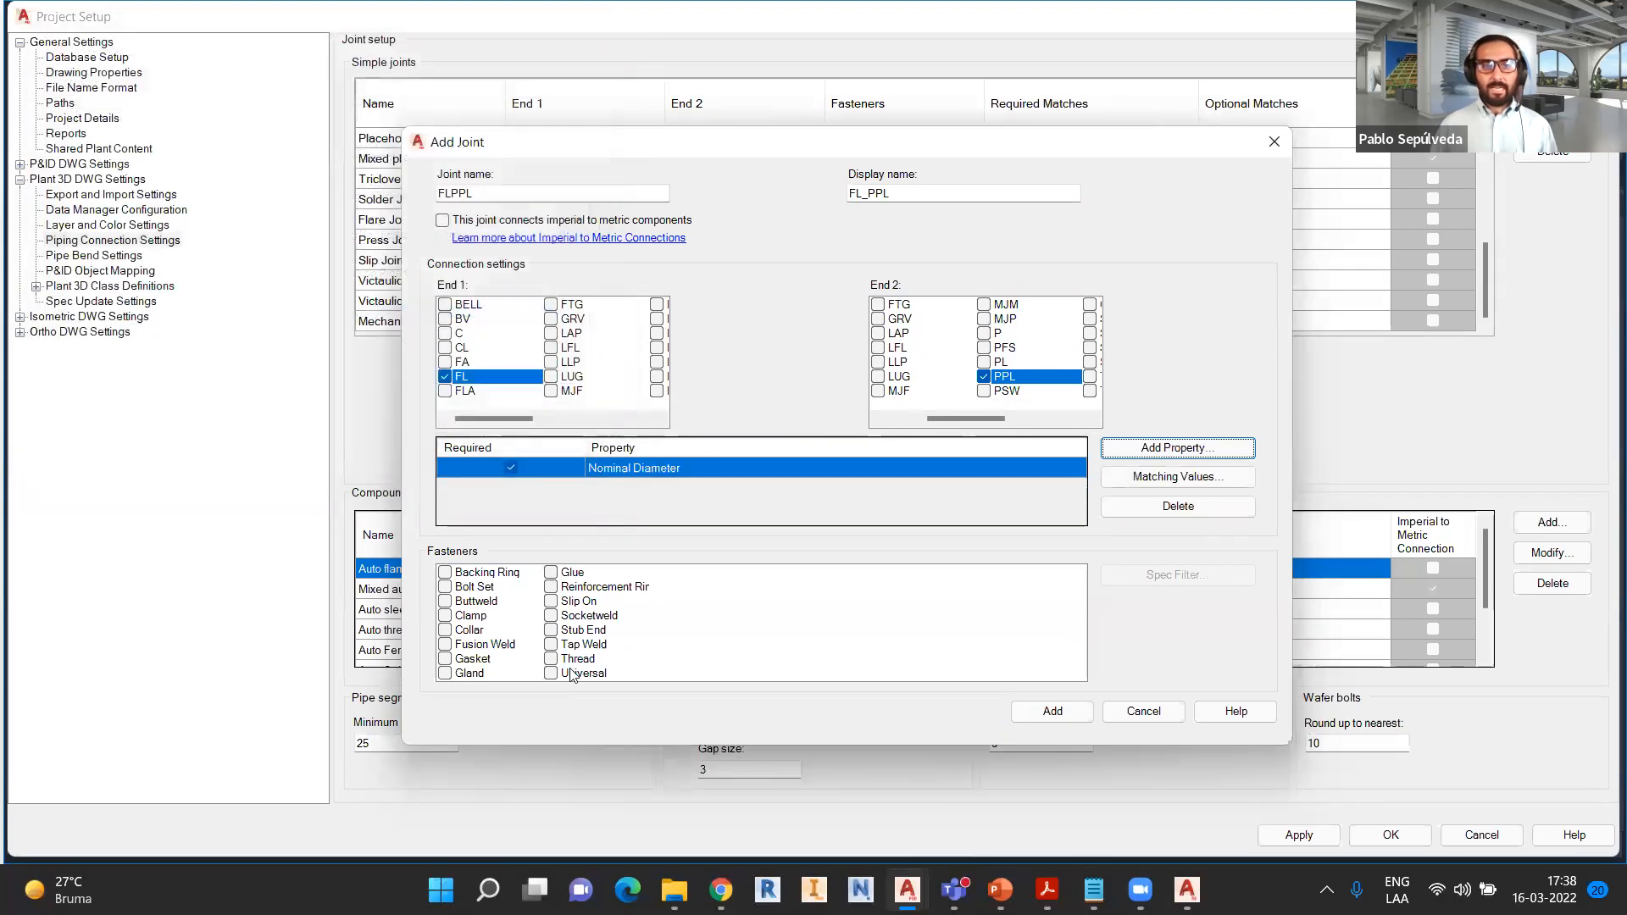
click(552, 634)
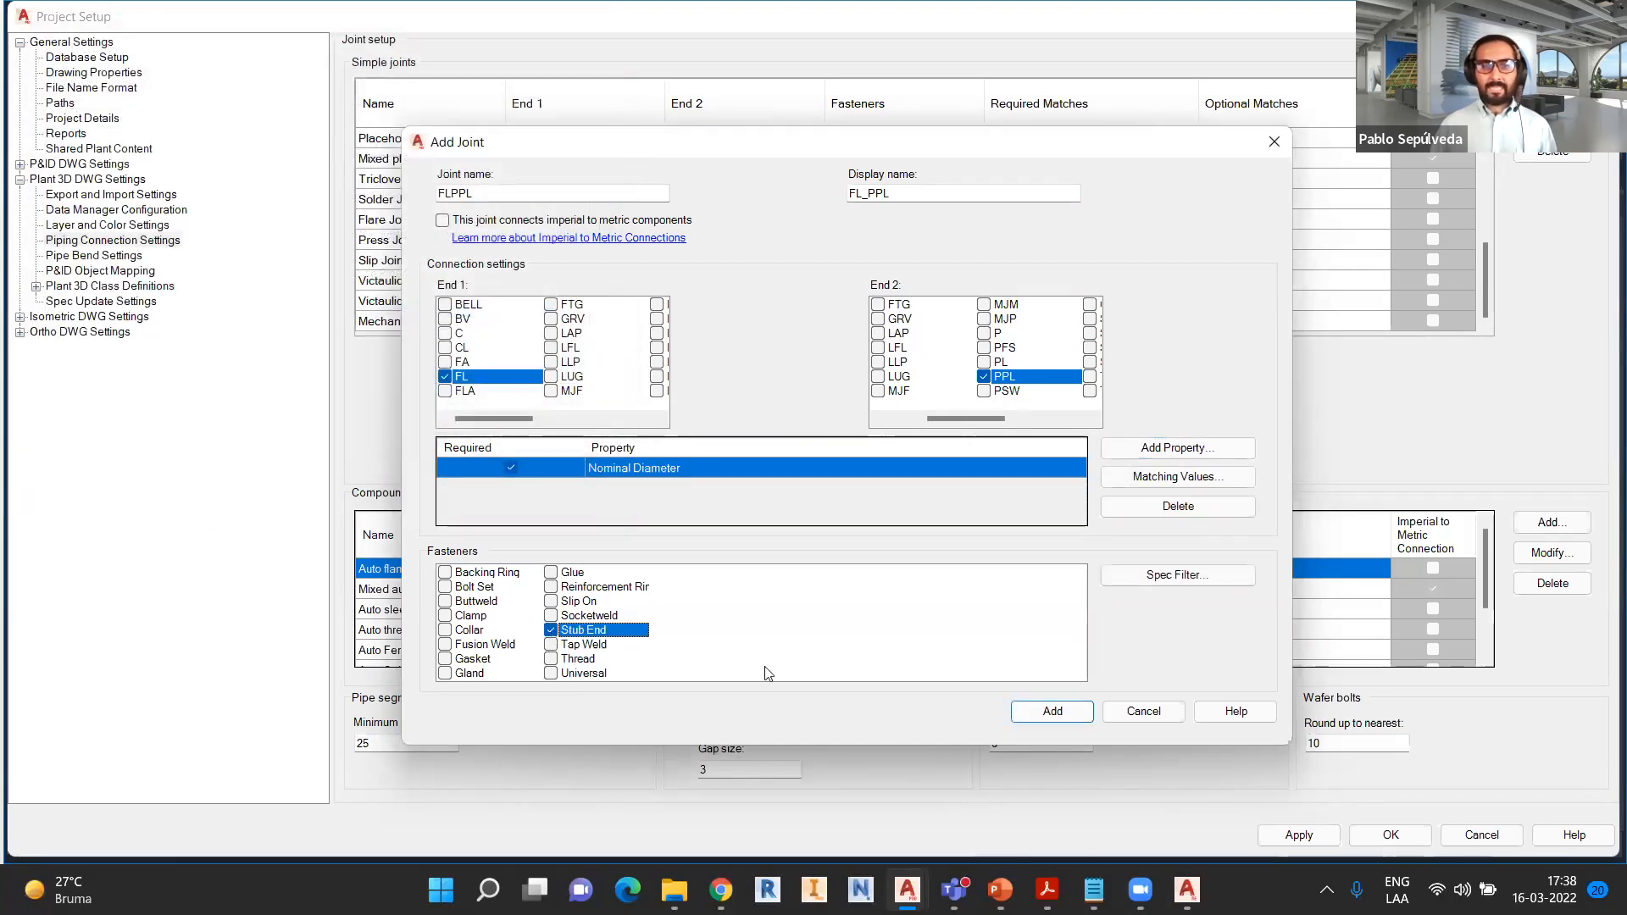
click(1052, 711)
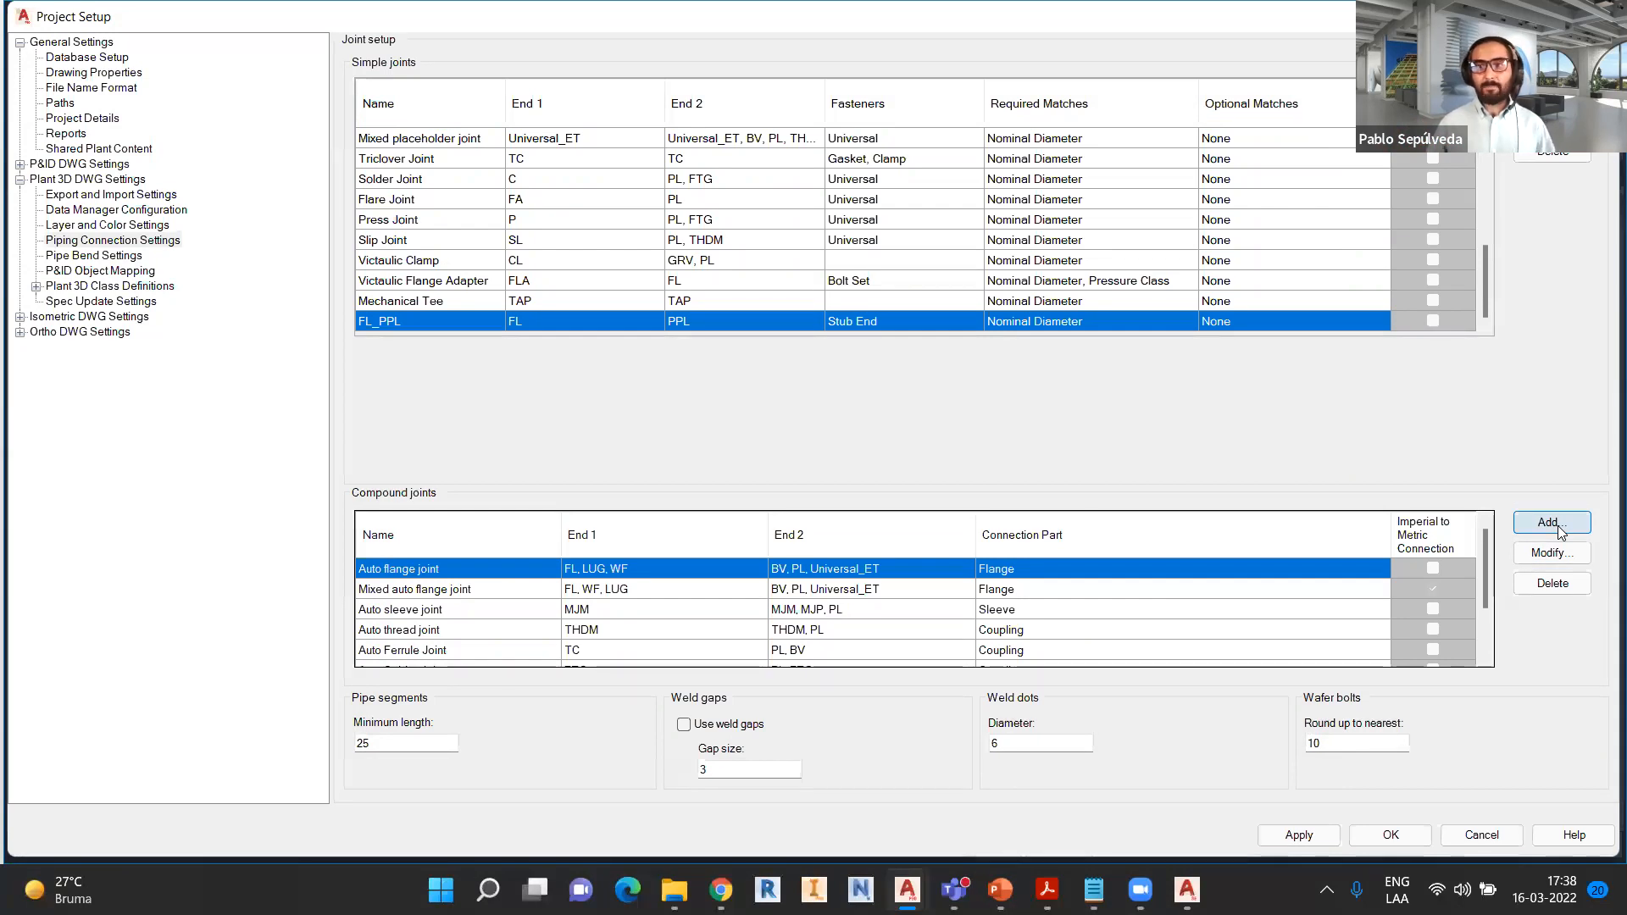
- Modify the Auto flange joint compound joint so that its End 2 also accepts PPL
click(398, 568)
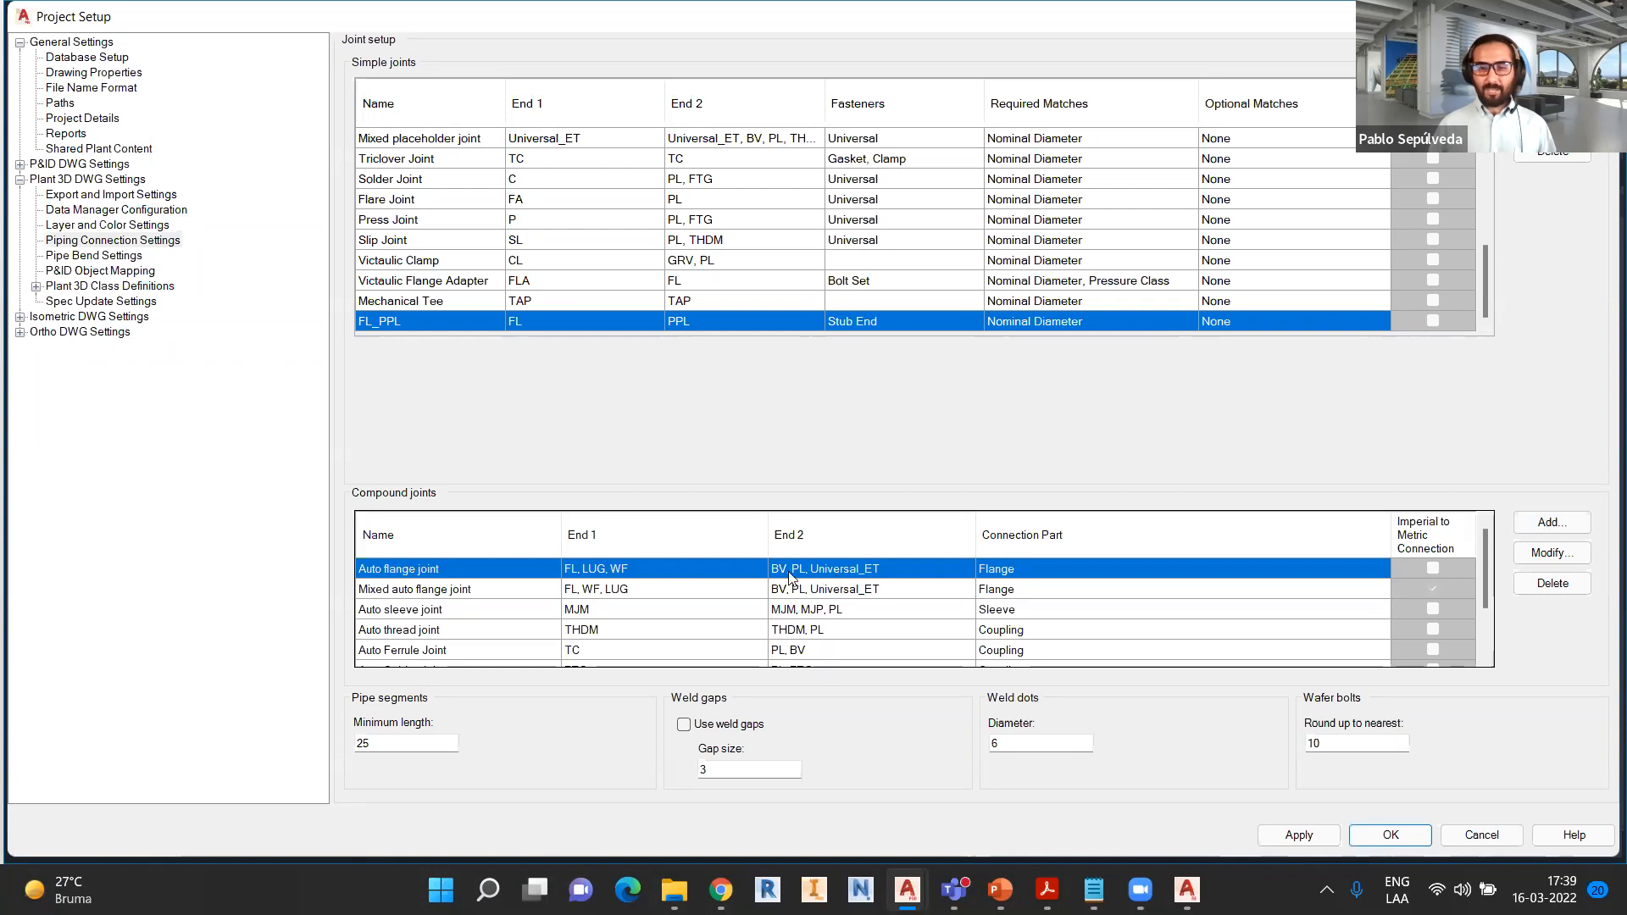
click(1535, 555)
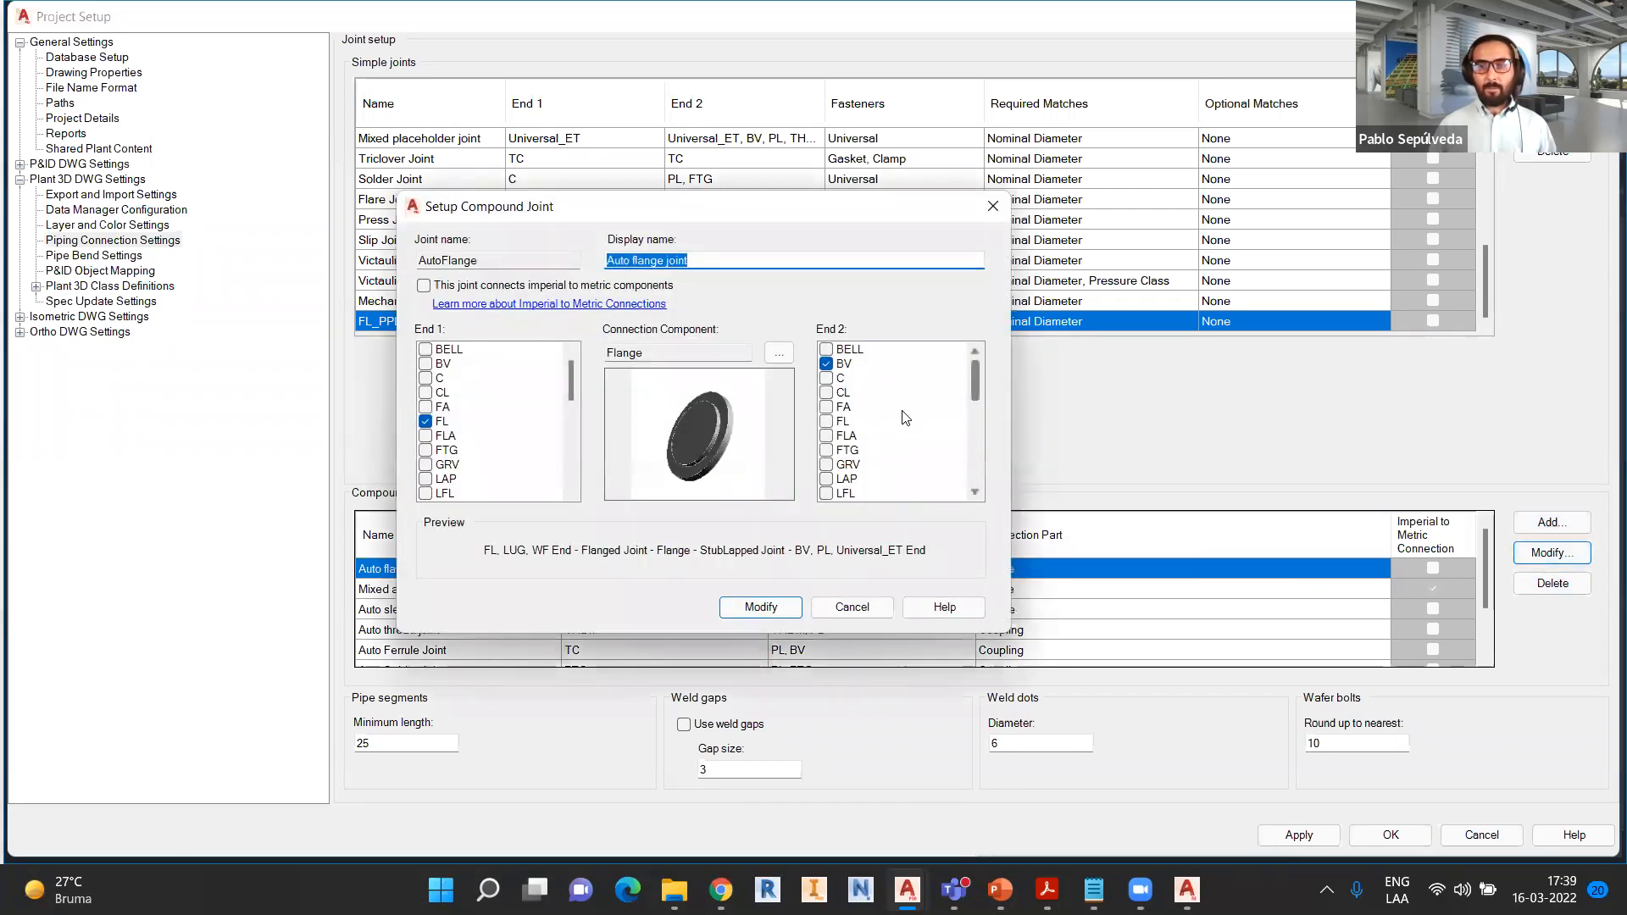
scroll(890, 440, down, 3)
scroll(884, 453, down, 2)
click(827, 451)
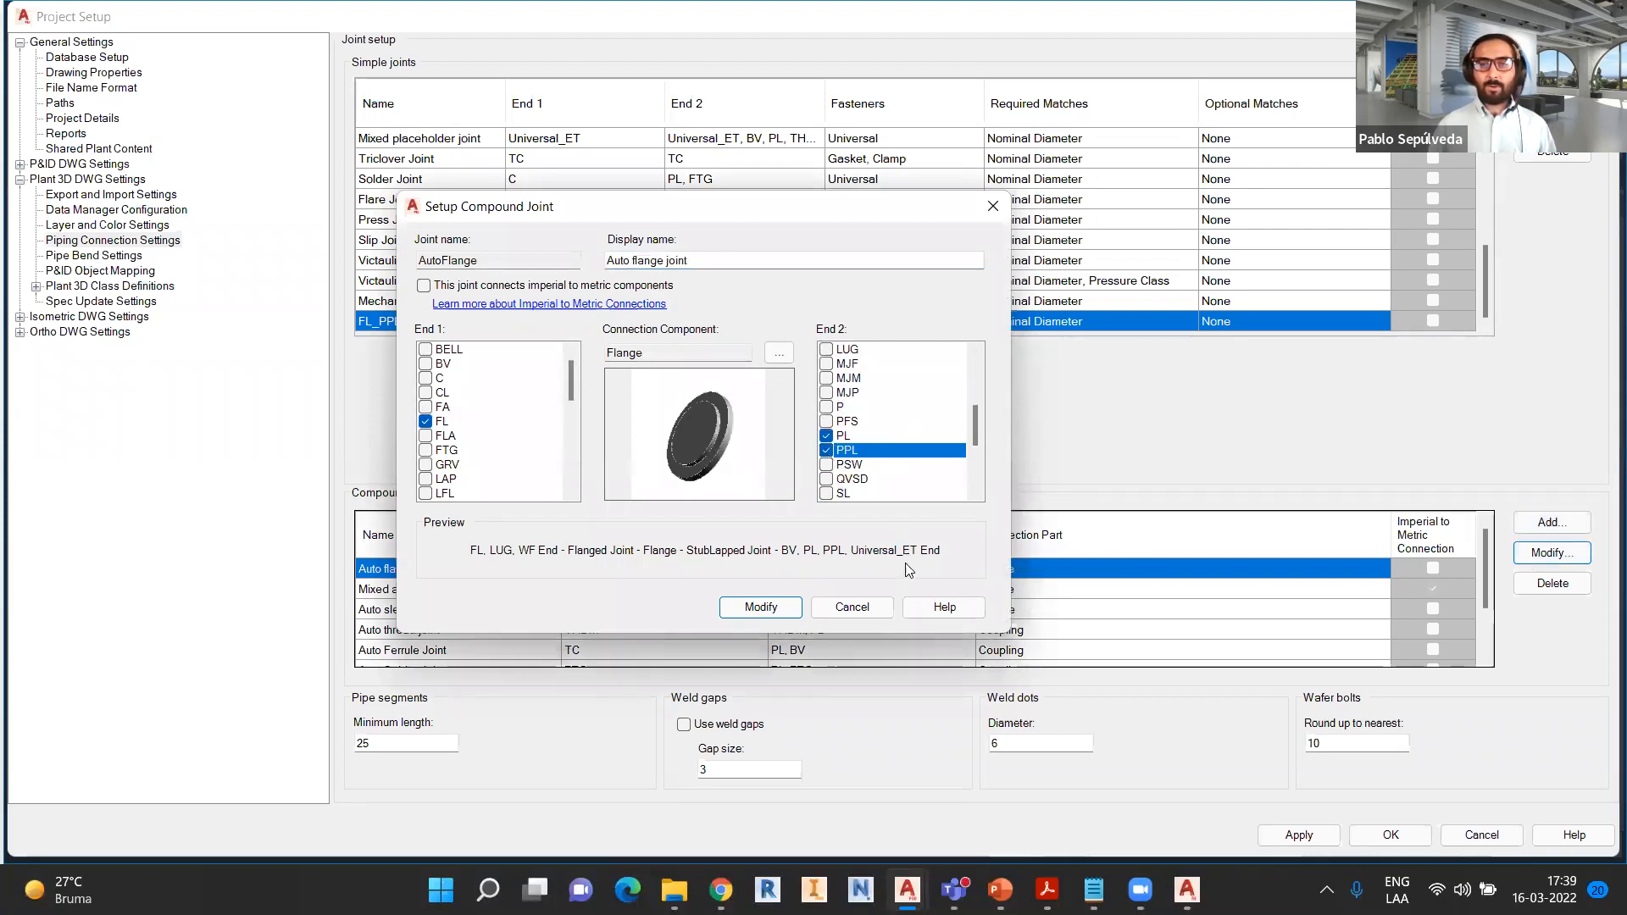
click(758, 608)
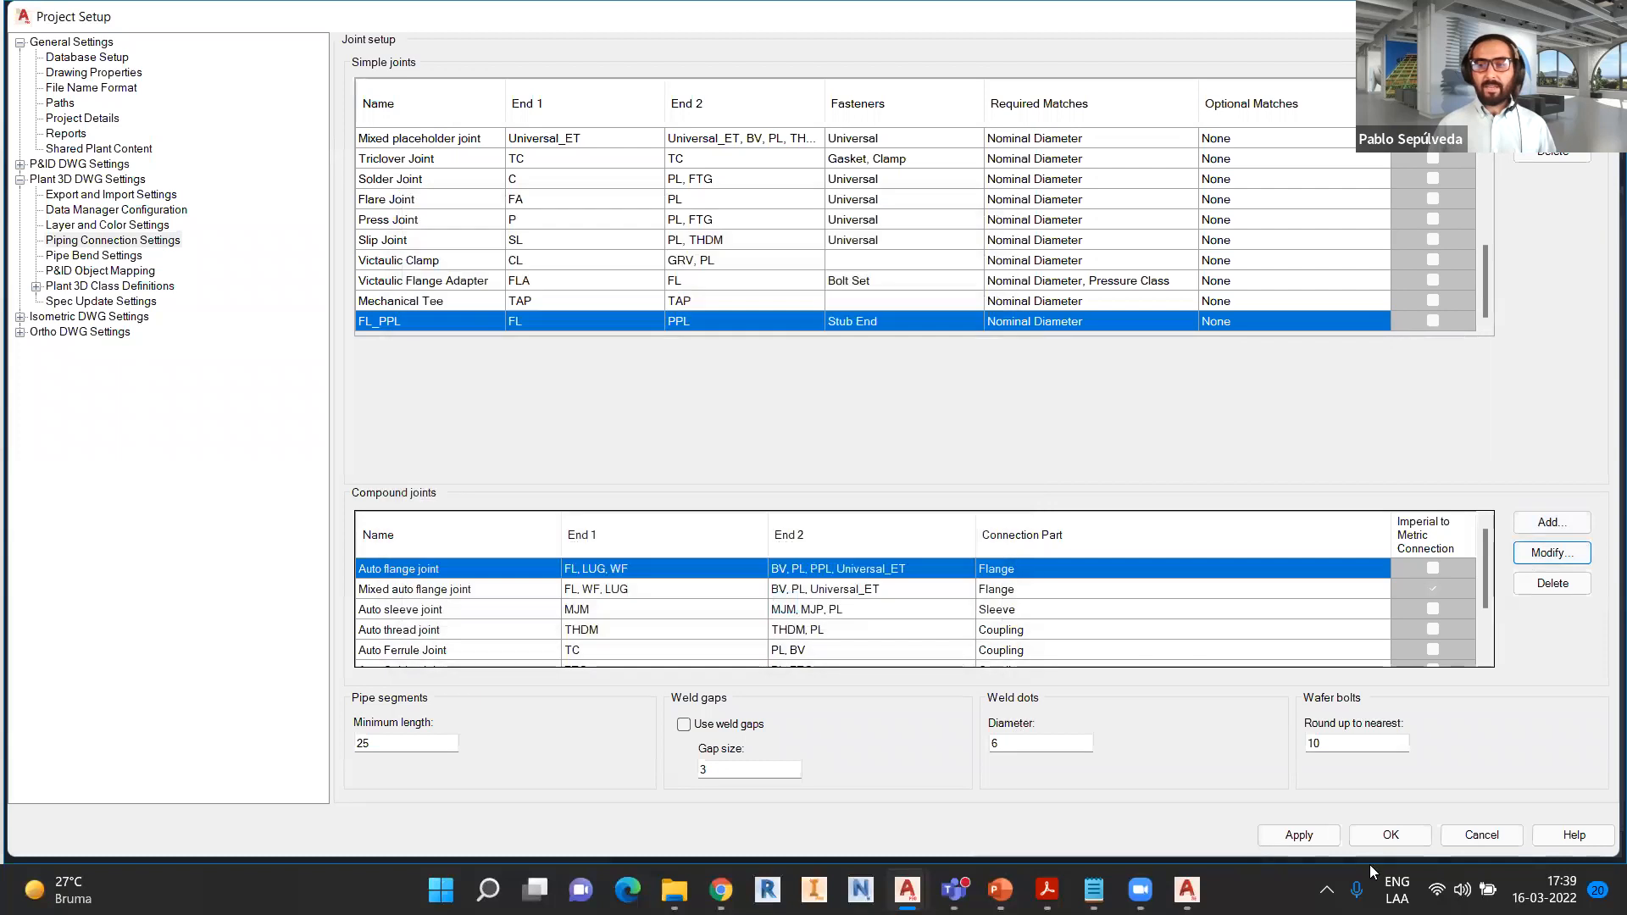
- Apply the edited piping connection settings and close the project setup
click(1319, 837)
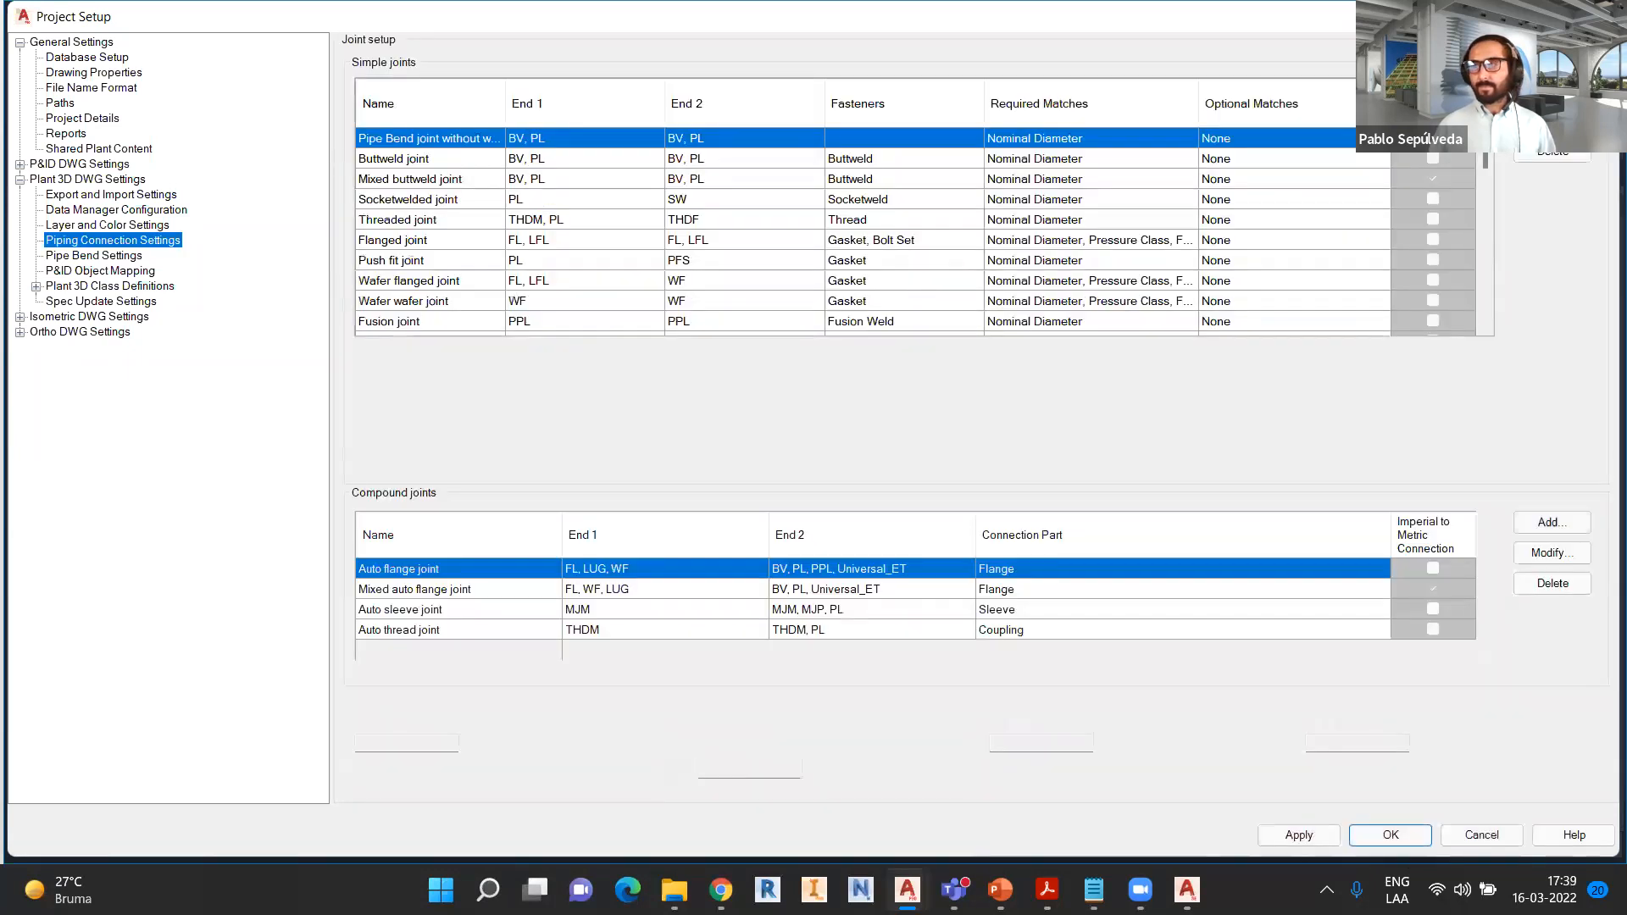
click(1394, 835)
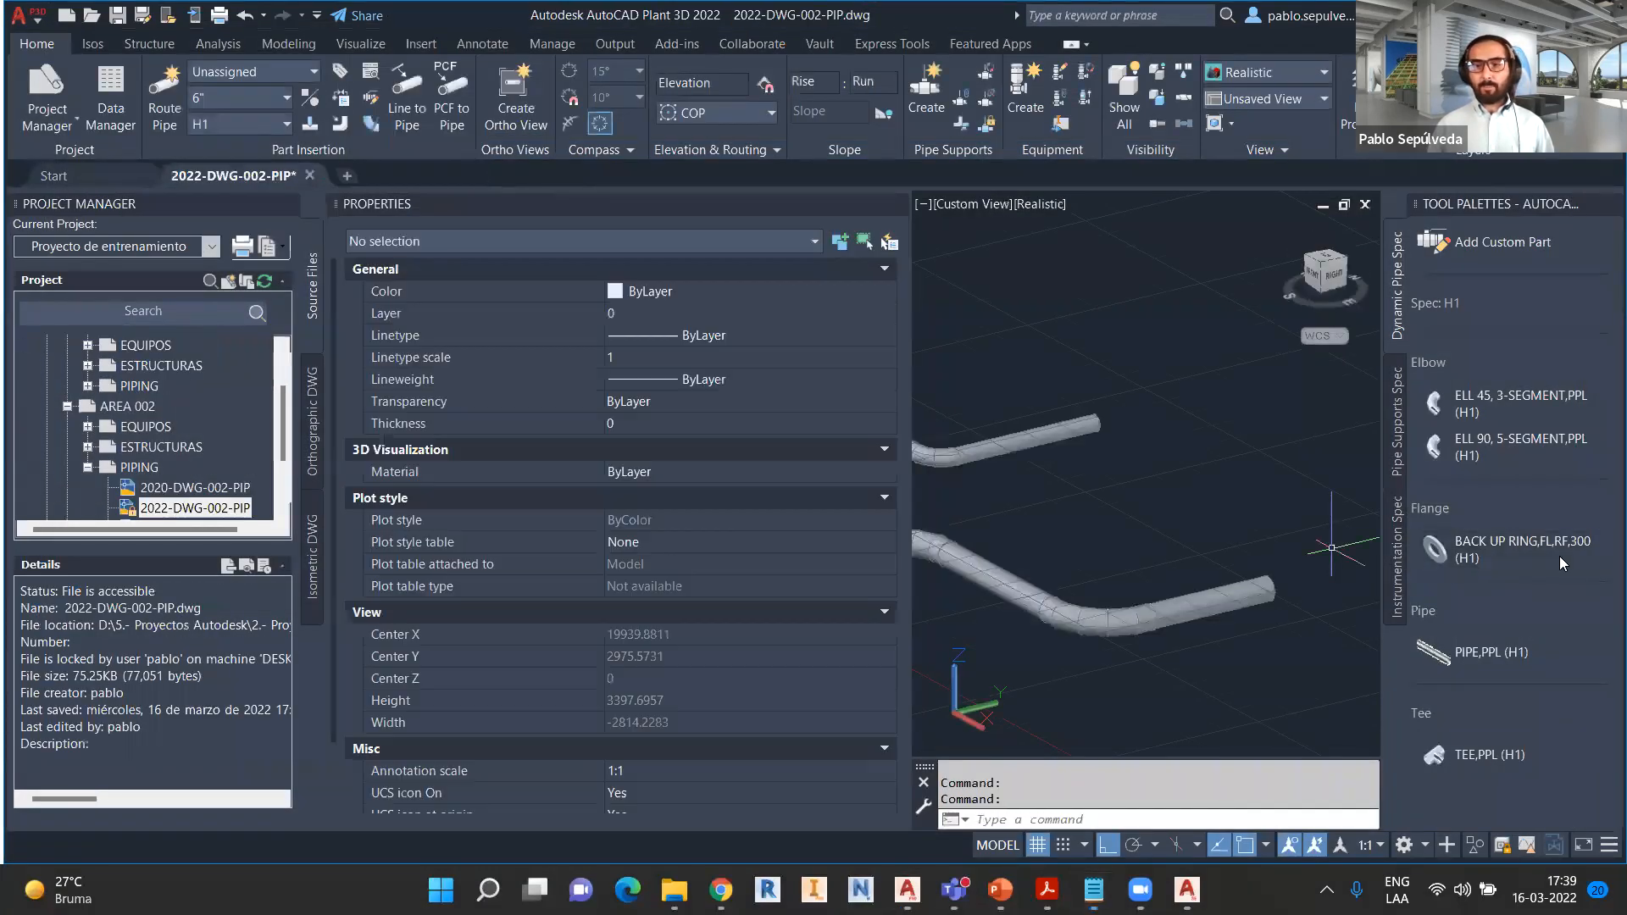
- Insert an H1 BACK UP RING,FL,RF,300 flange into the last straight pipe segment of the lower run
click(1514, 551)
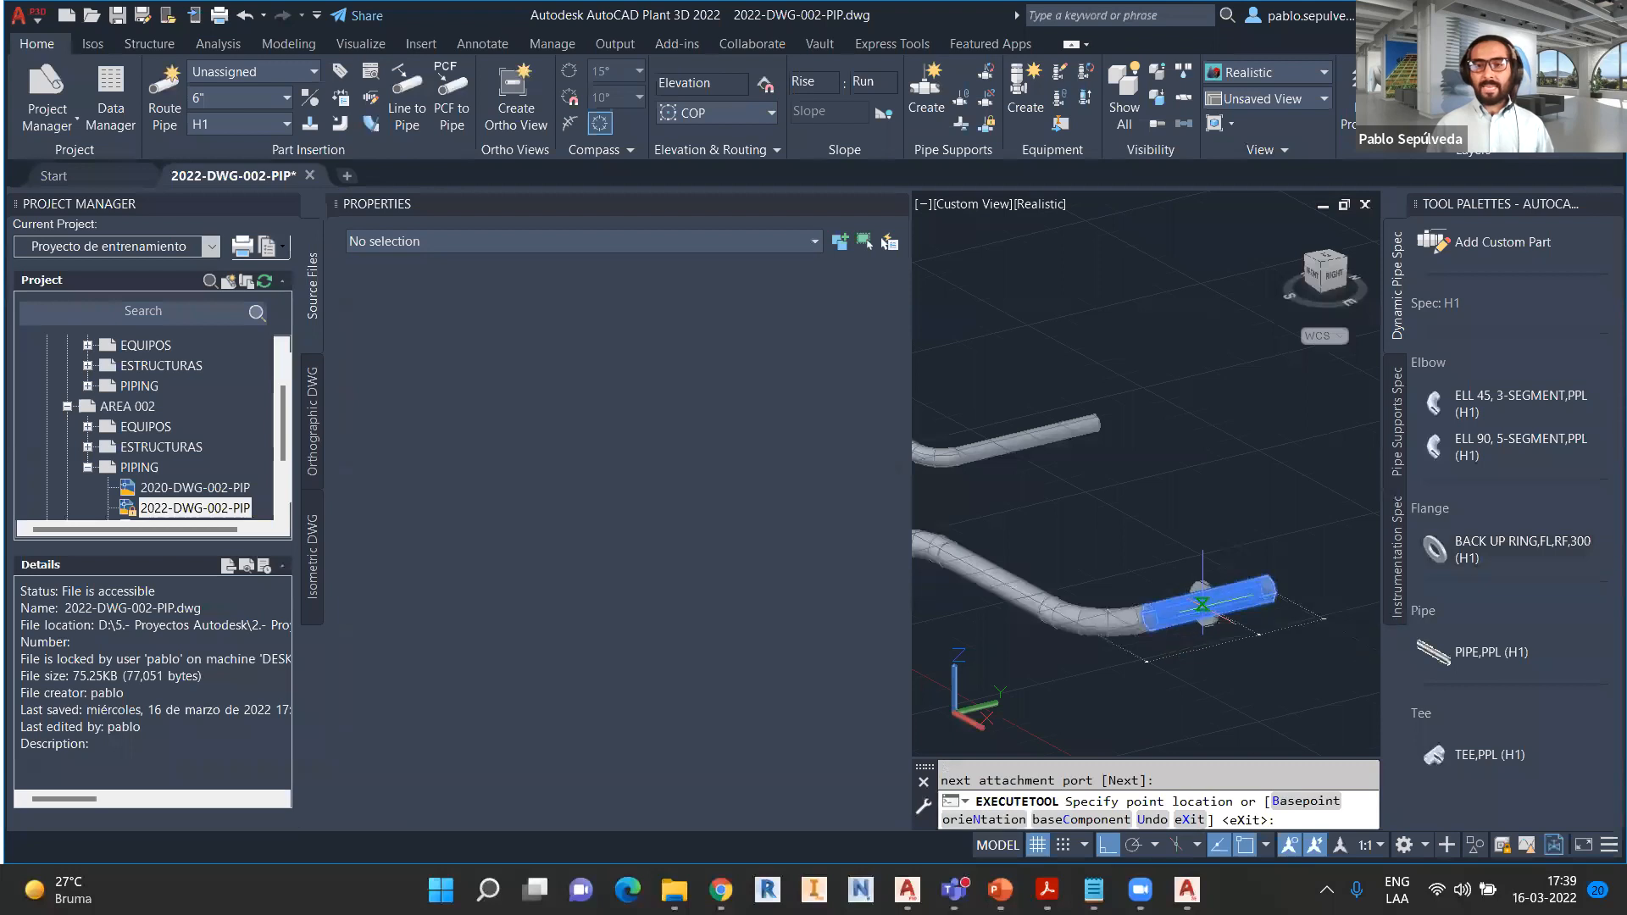
click(1207, 601)
click(1185, 501)
key(Escape)
key(Escape)
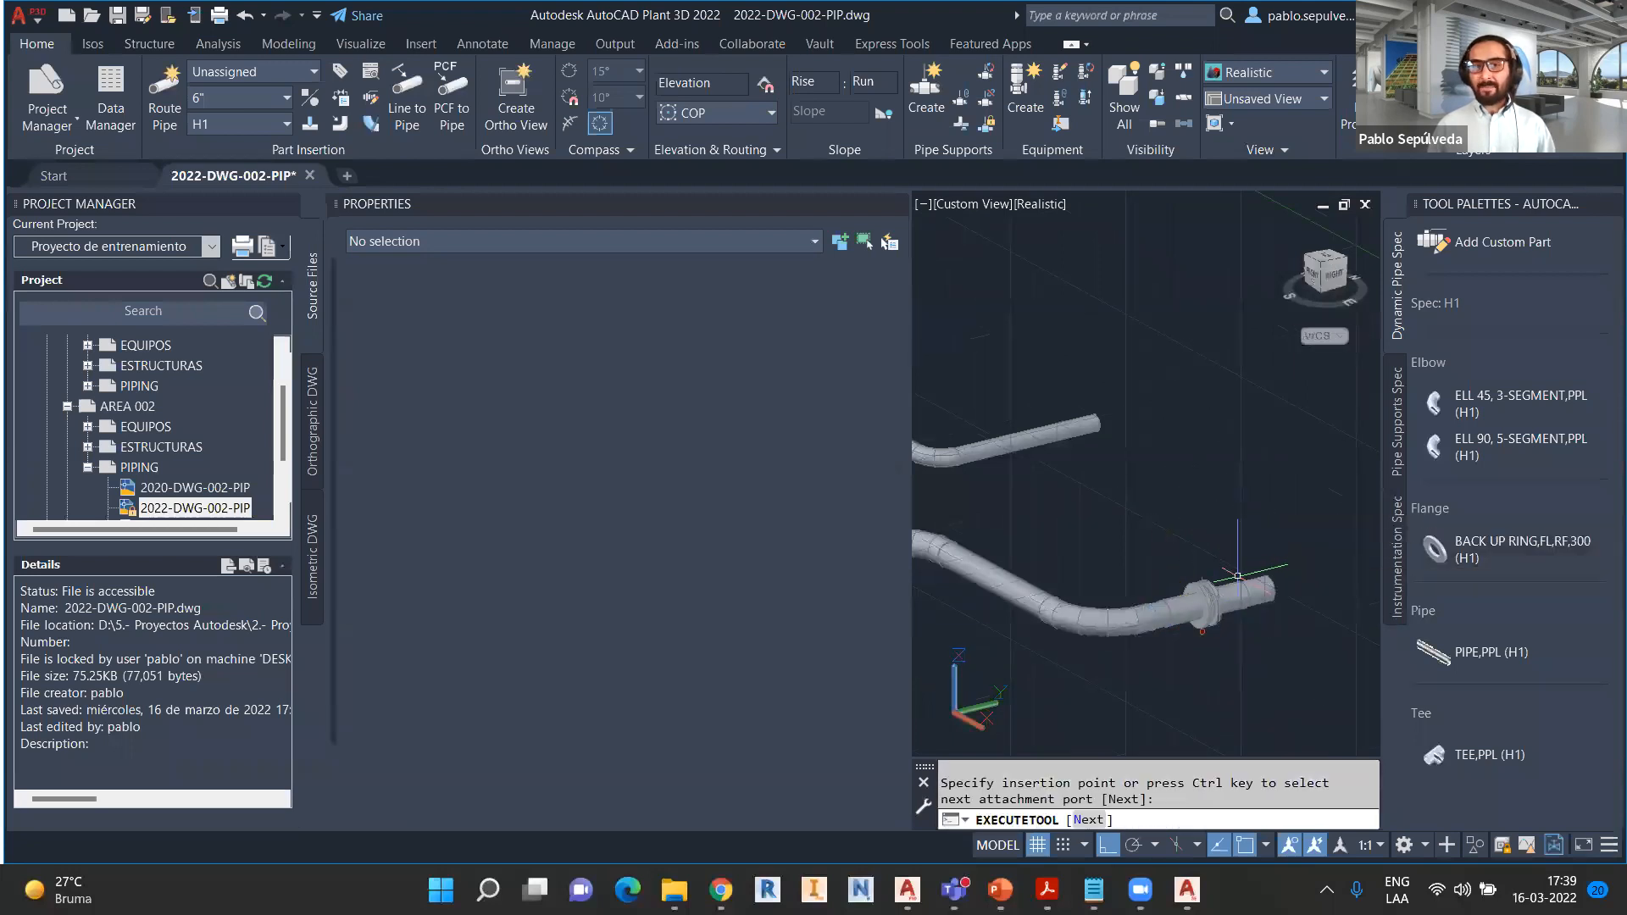
- Set the visual style to Wireframe and examine the properties of the stub end connector beside the back up ring
scroll(1218, 586, up, 4)
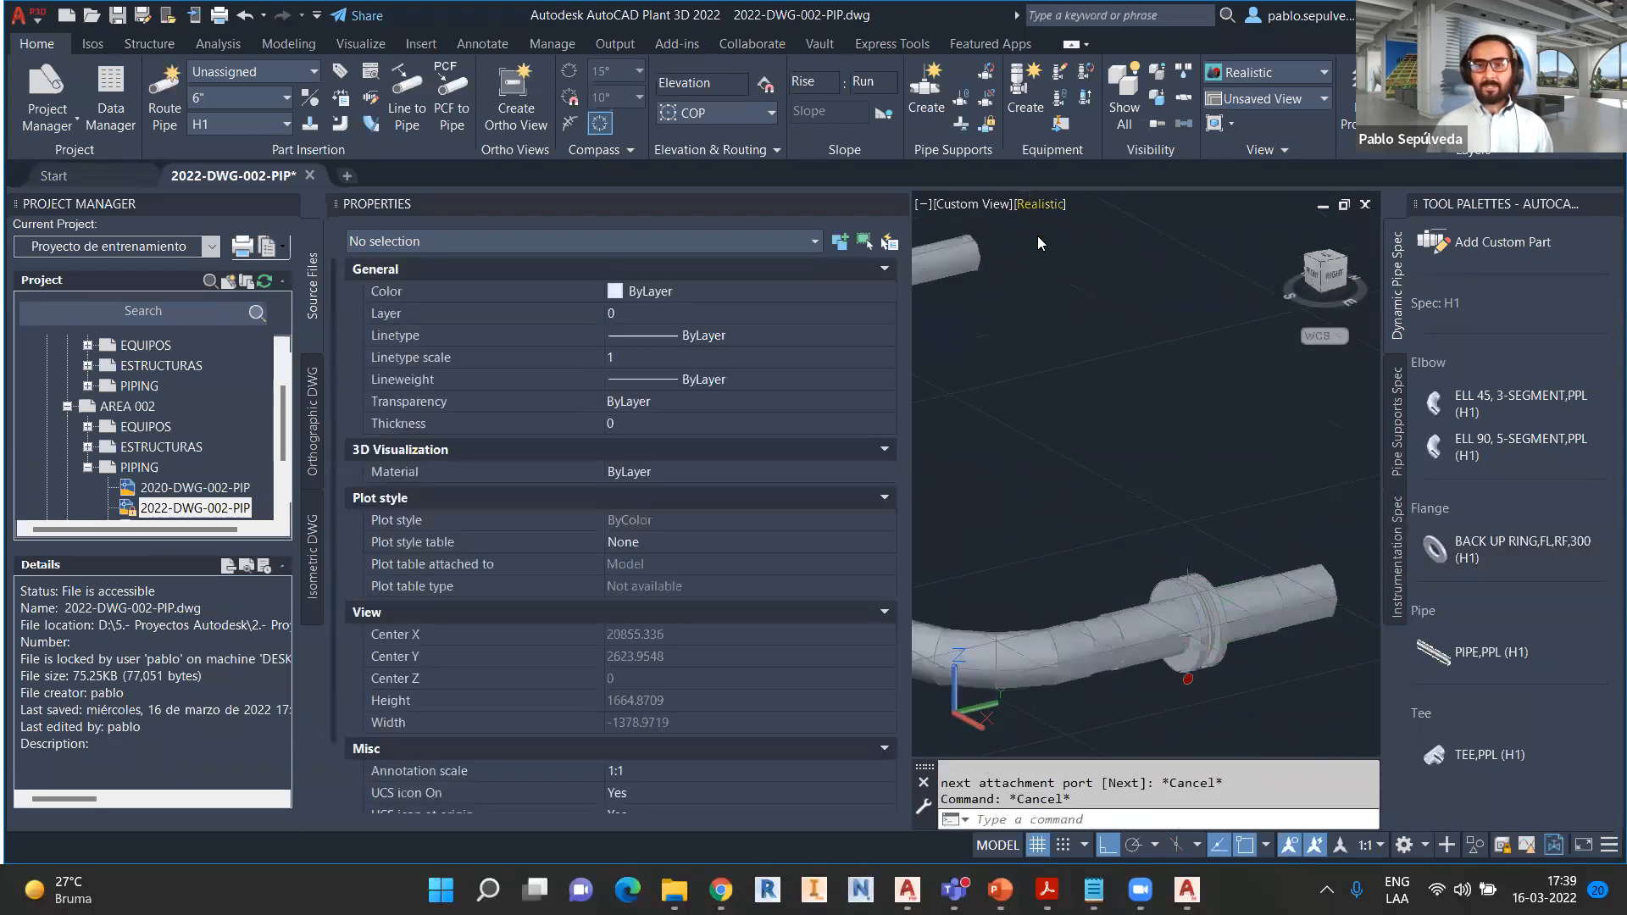
click(1042, 204)
click(1134, 433)
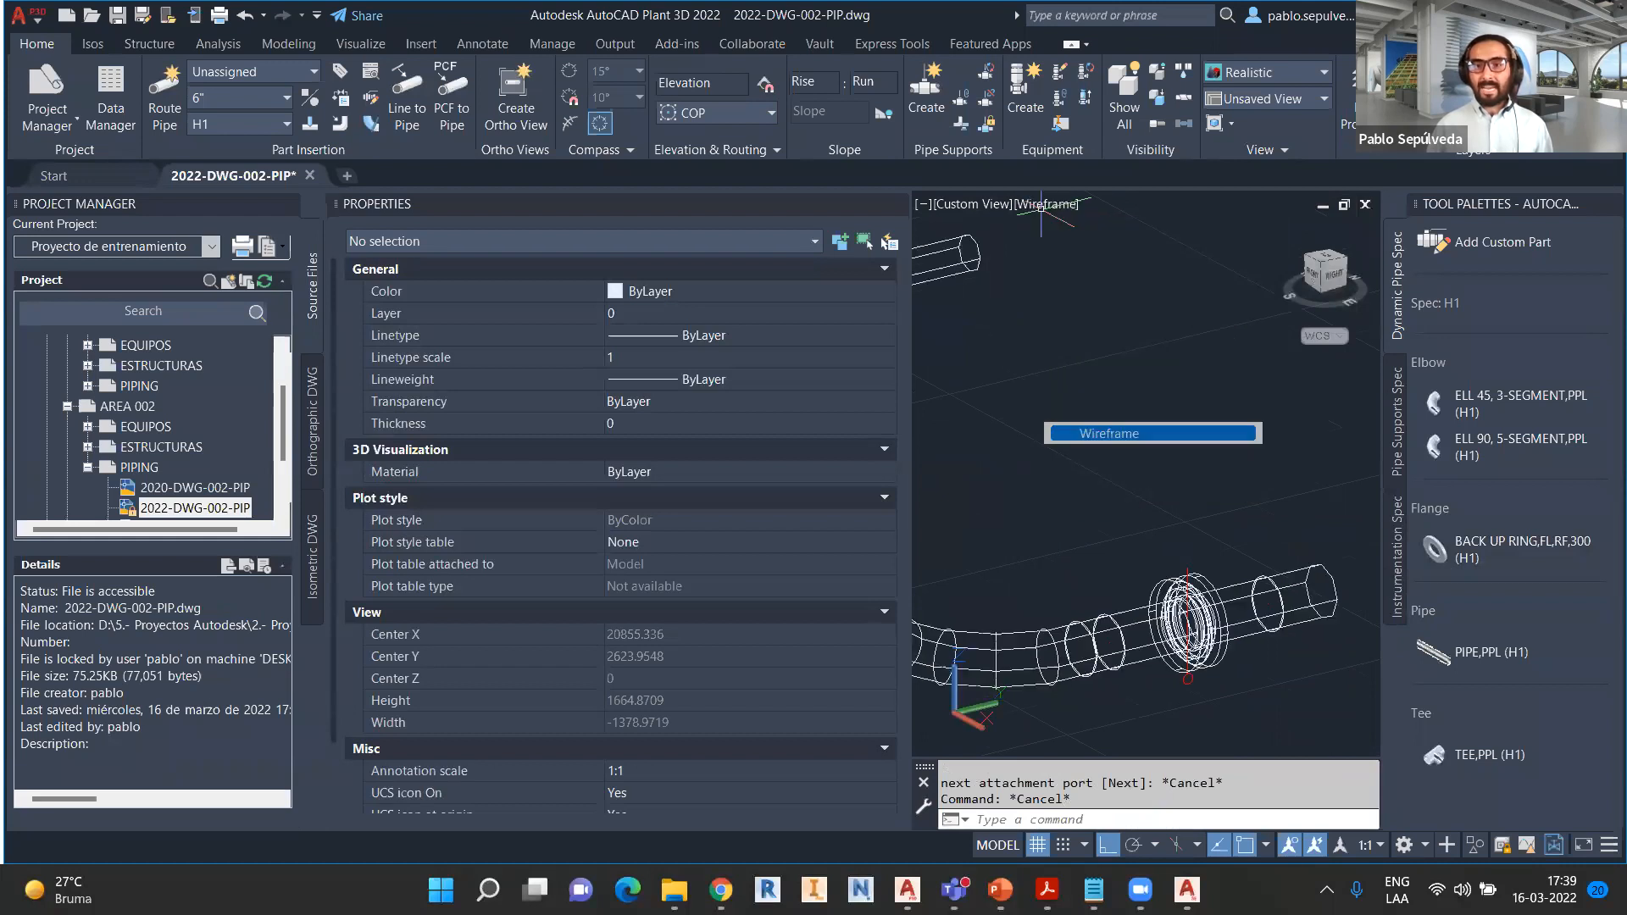
scroll(1144, 550, up, 3)
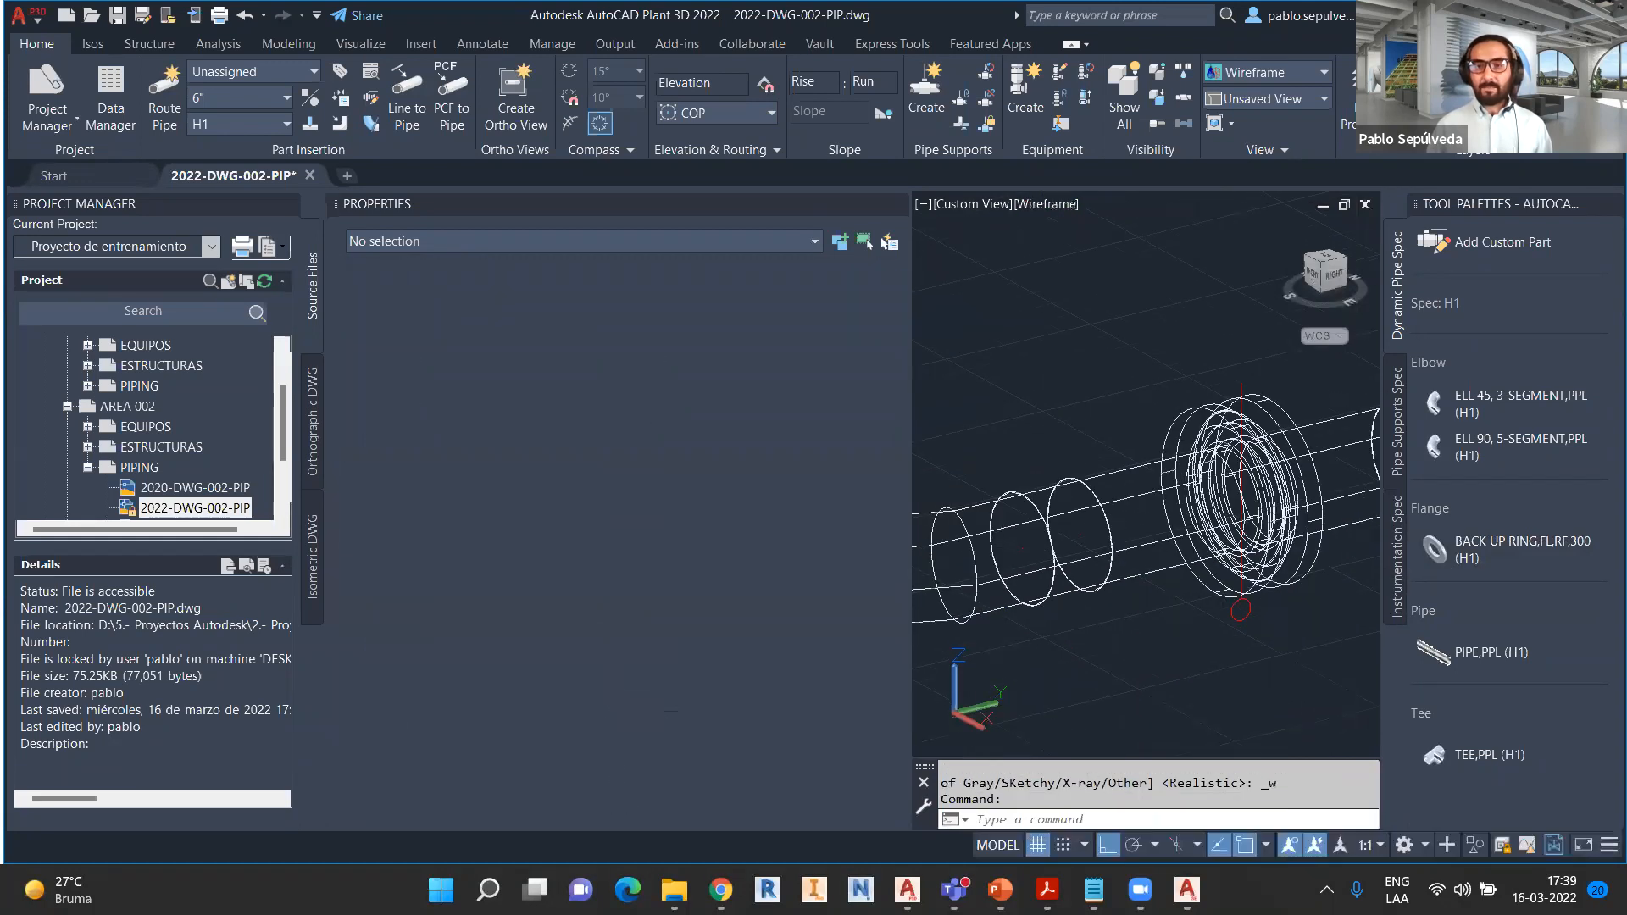
click(1130, 465)
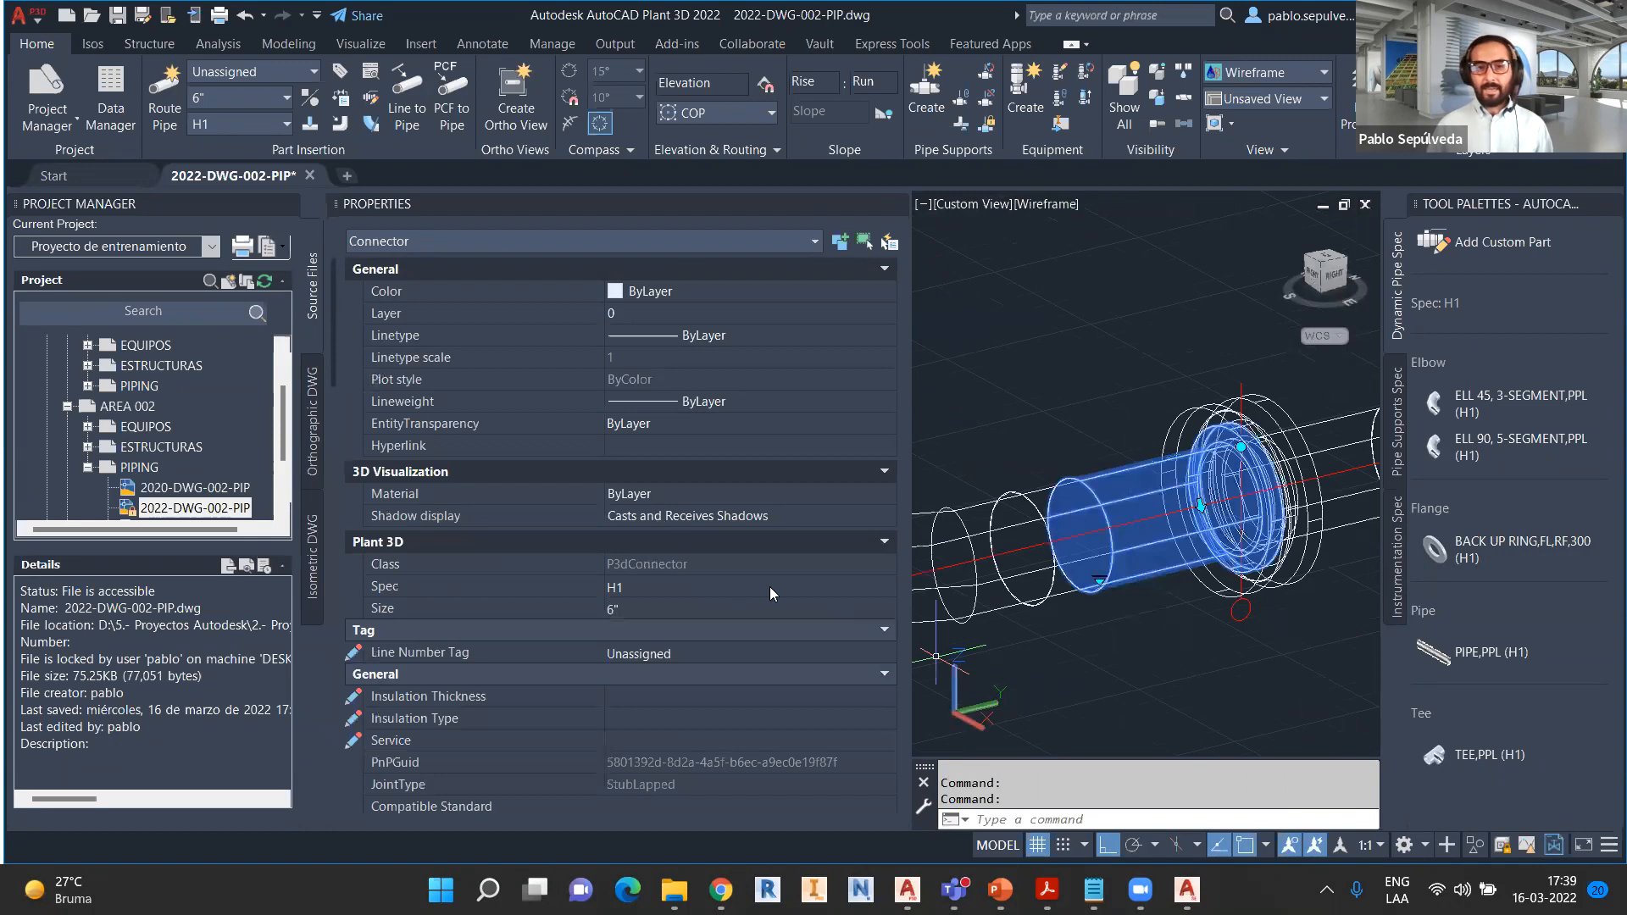
scroll(763, 588, down, 5)
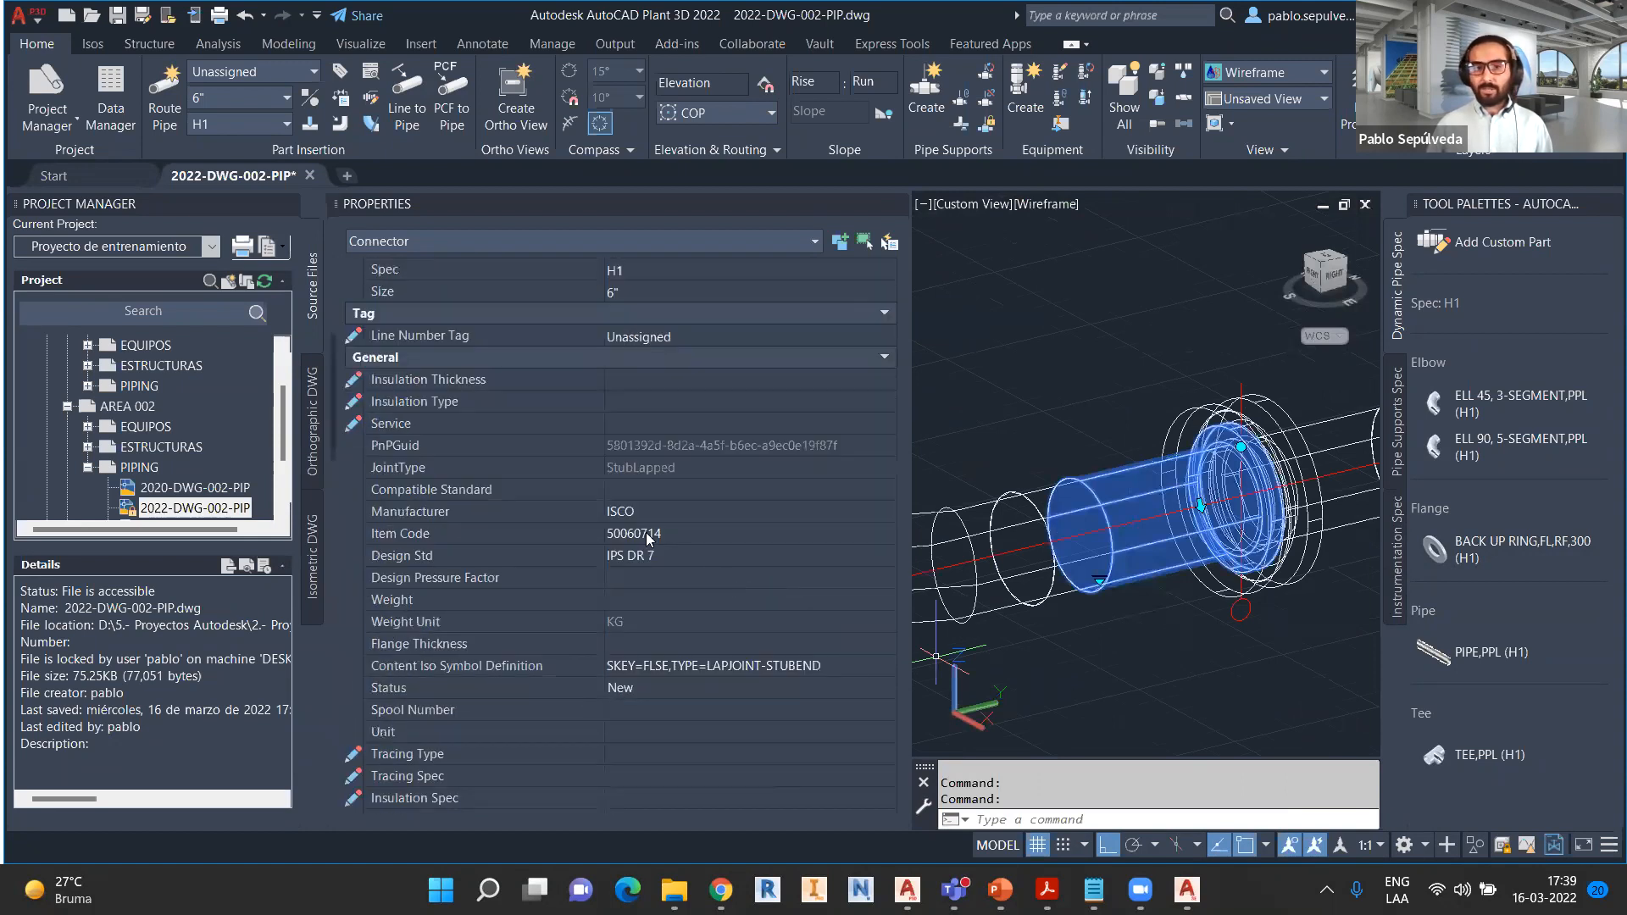
shift+middle_drag(1119, 623, 958, 651)
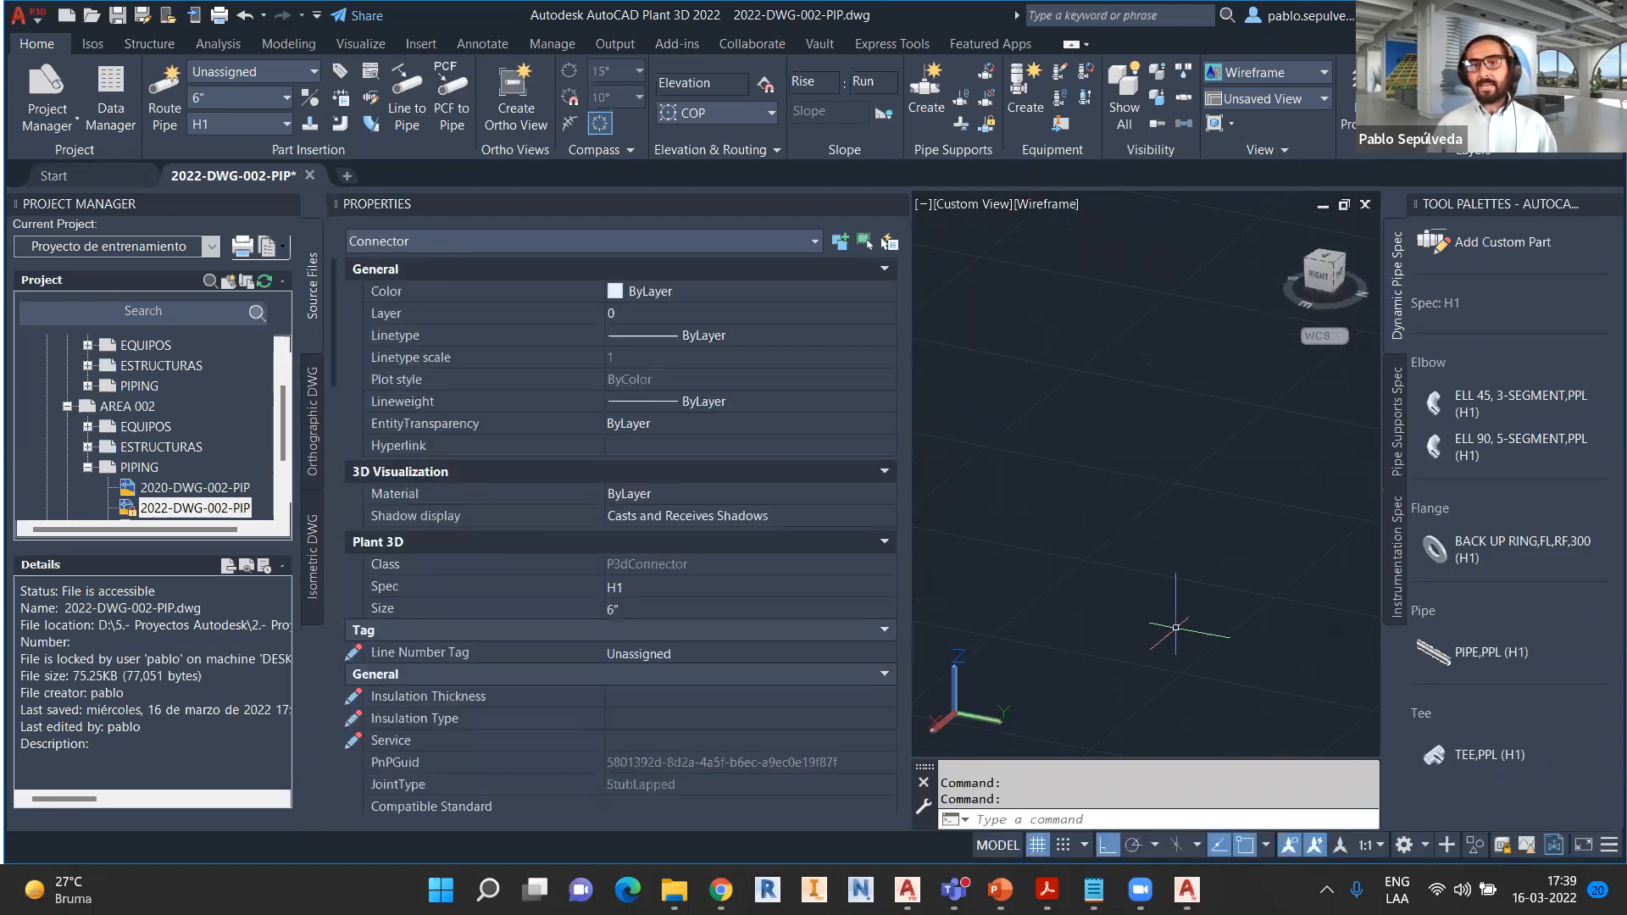
key(Escape)
- Extend the H1 pipe straight on from its open end beyond the inserted back up ring flange
click(1336, 263)
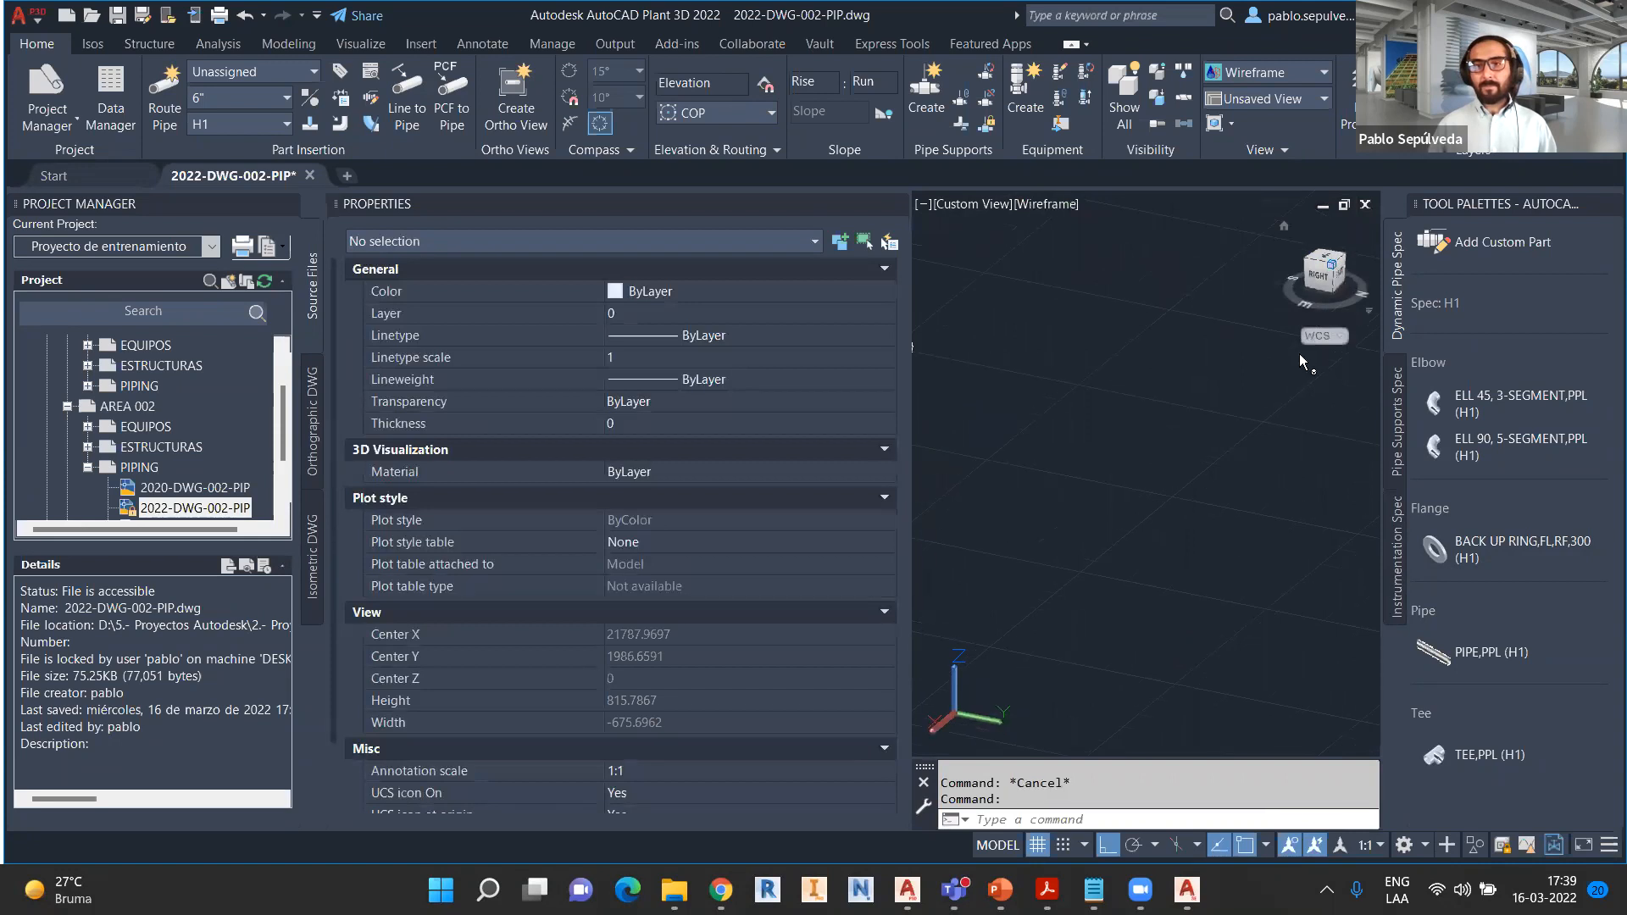
scroll(1091, 572, up, 5)
middle_drag(1034, 526, 1151, 512)
mouse_move(1159, 631)
shift+middle_down()
mouse_move(1135, 627)
mouse_move(1186, 626)
shift+middle_up()
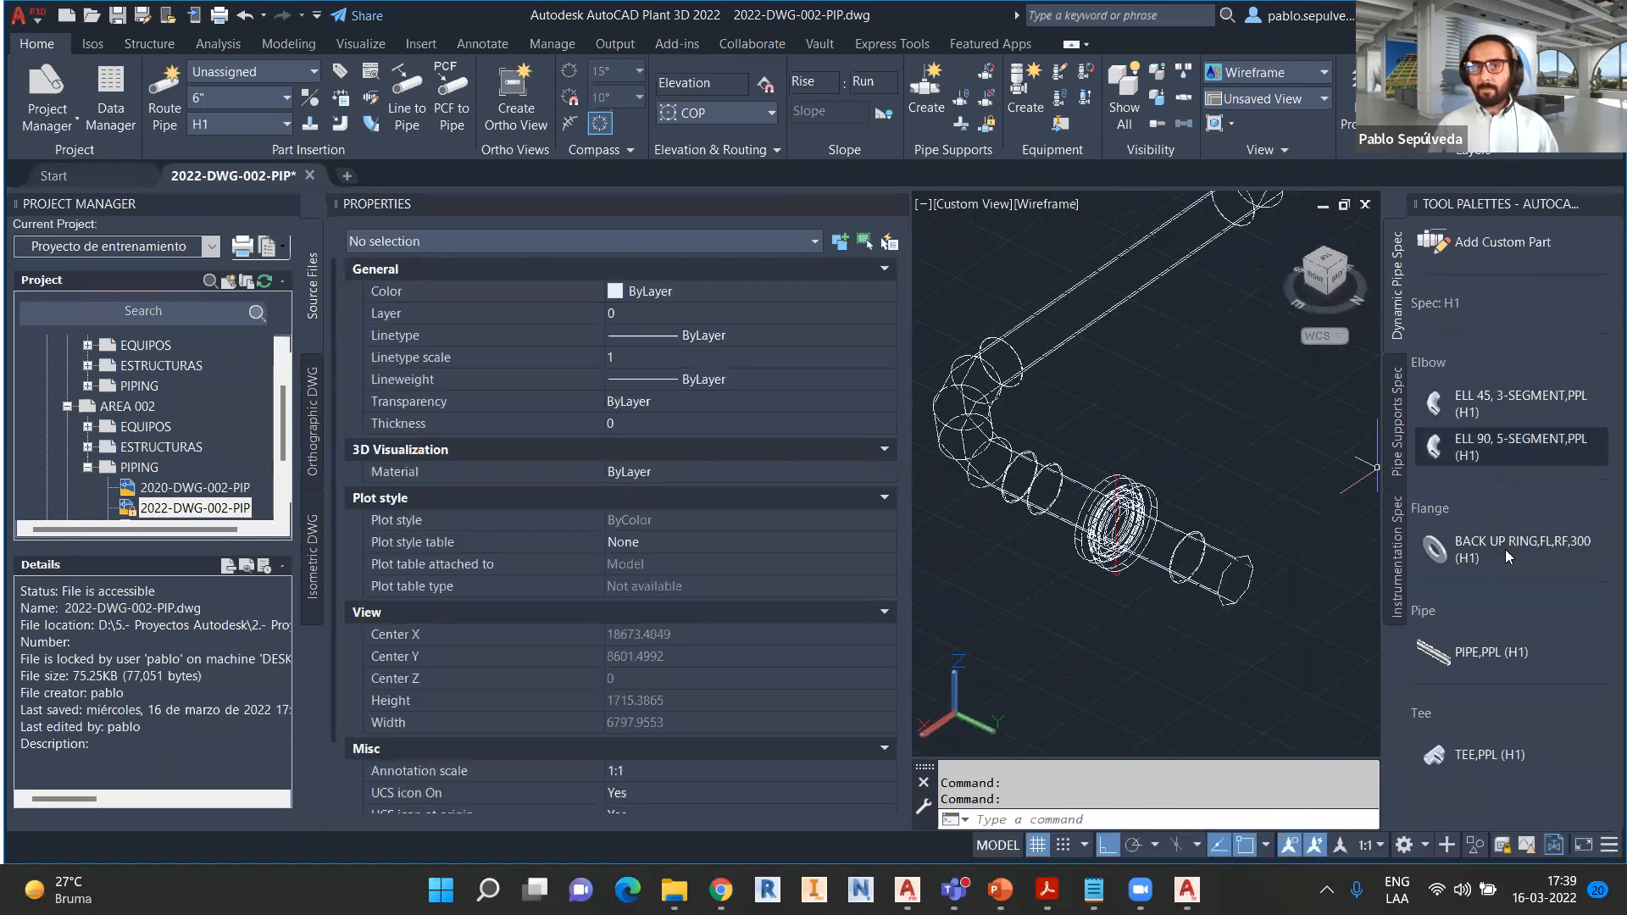
click(1253, 569)
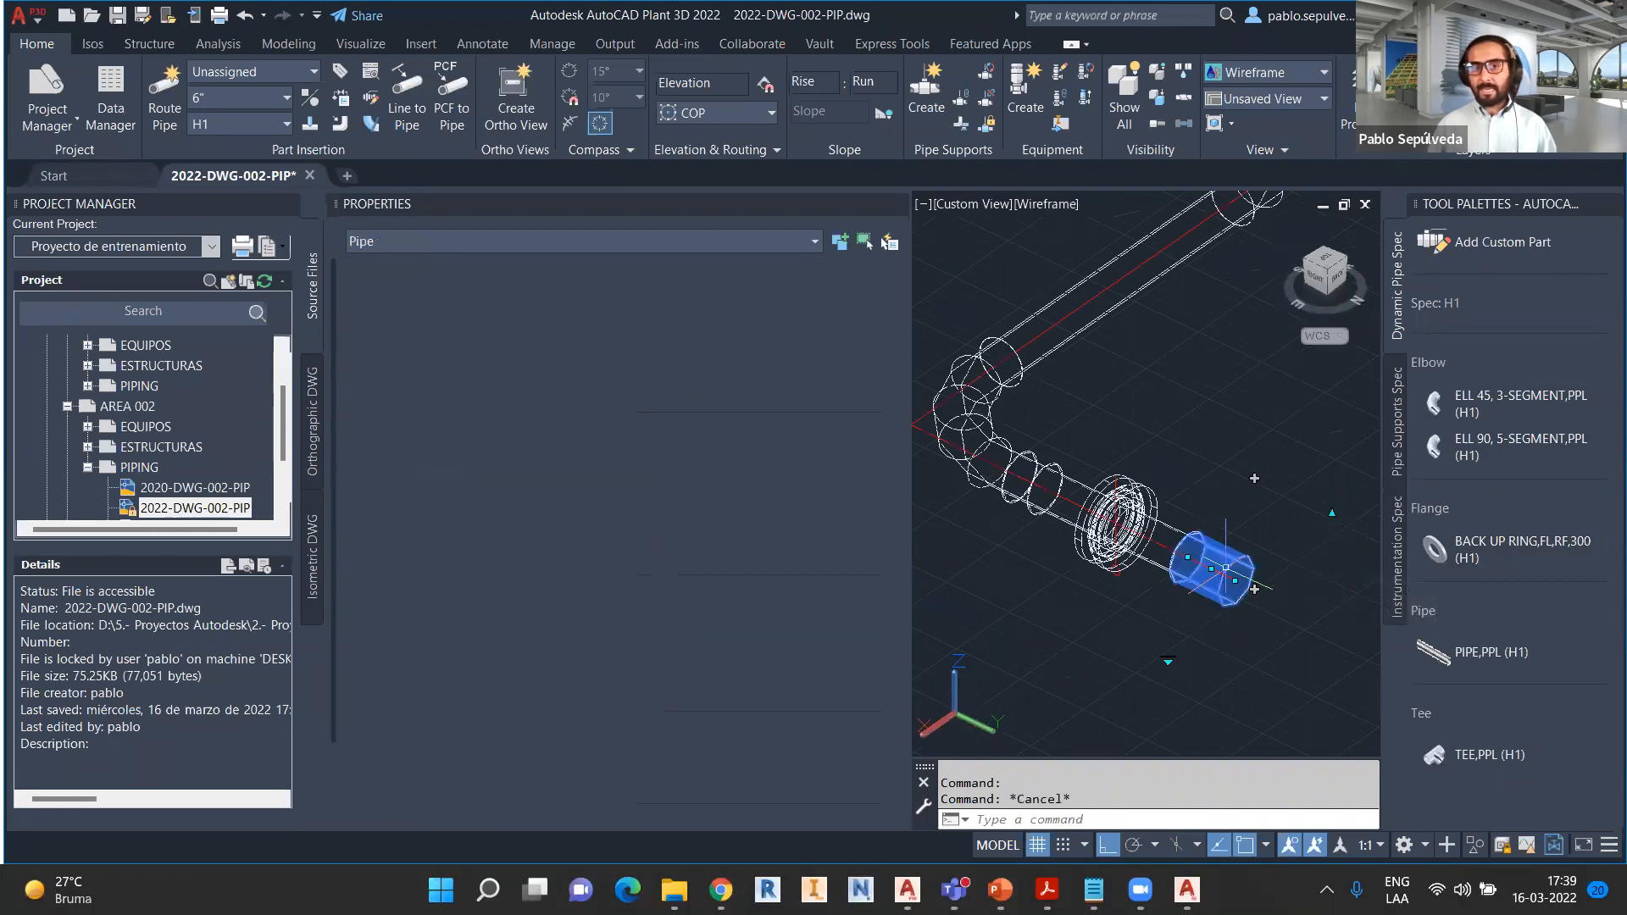
click(1254, 589)
scroll(1254, 589, up, 3)
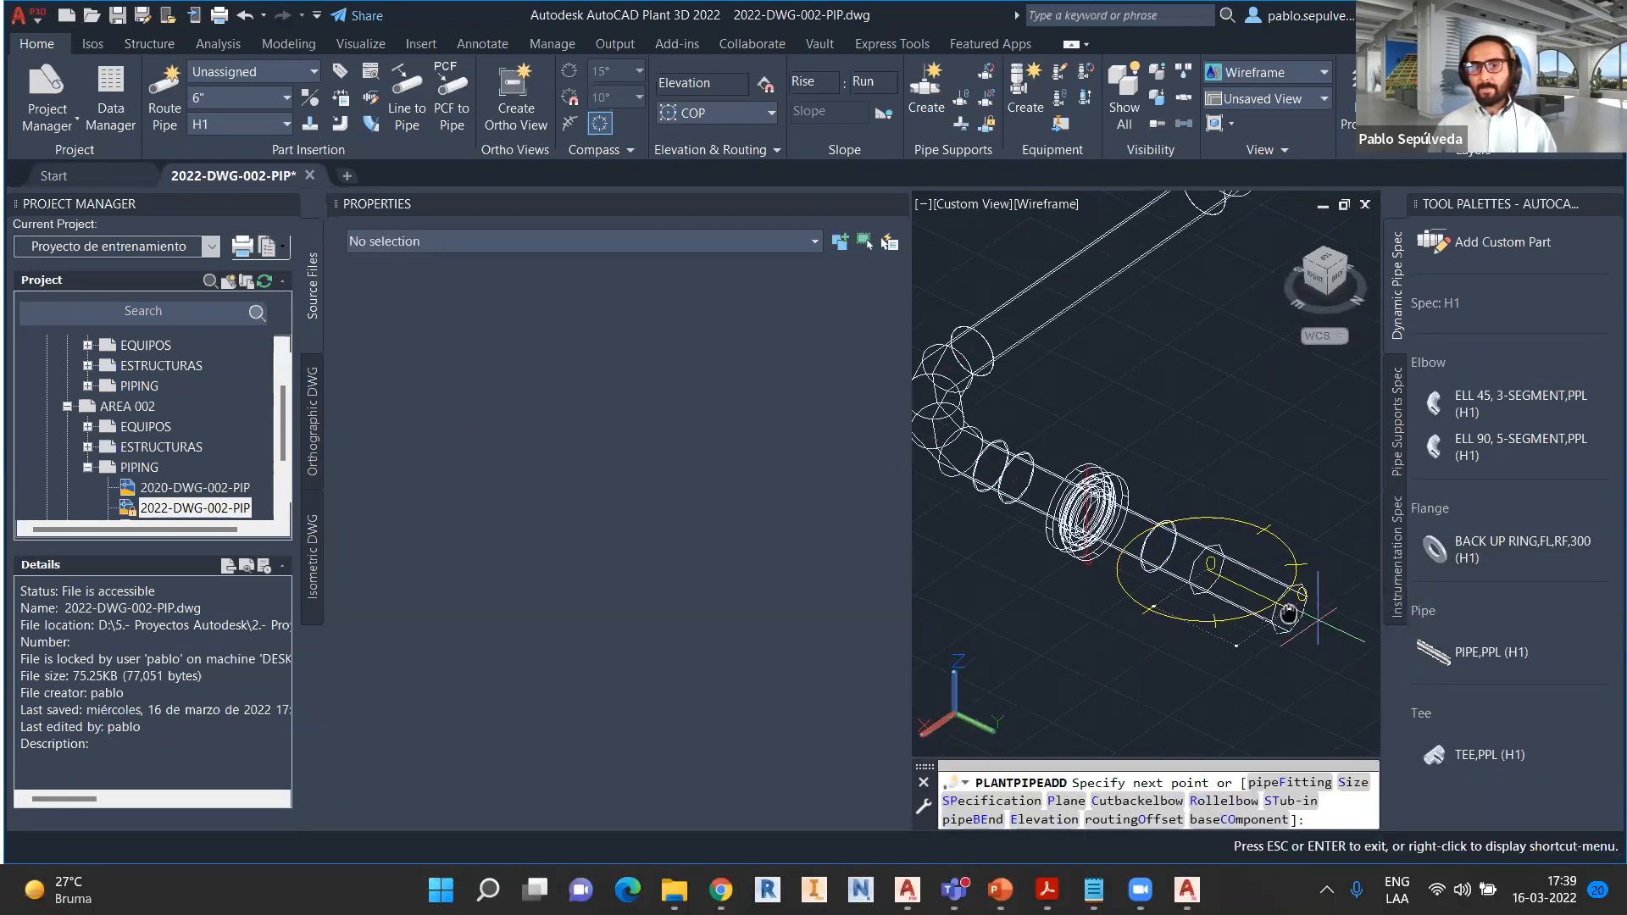
key(Escape)
- Insert another H1 BACK UP RING,FL,RF,300 flange on the open end of the extended pipe
middle_drag(1279, 543, 1225, 418)
click(1512, 549)
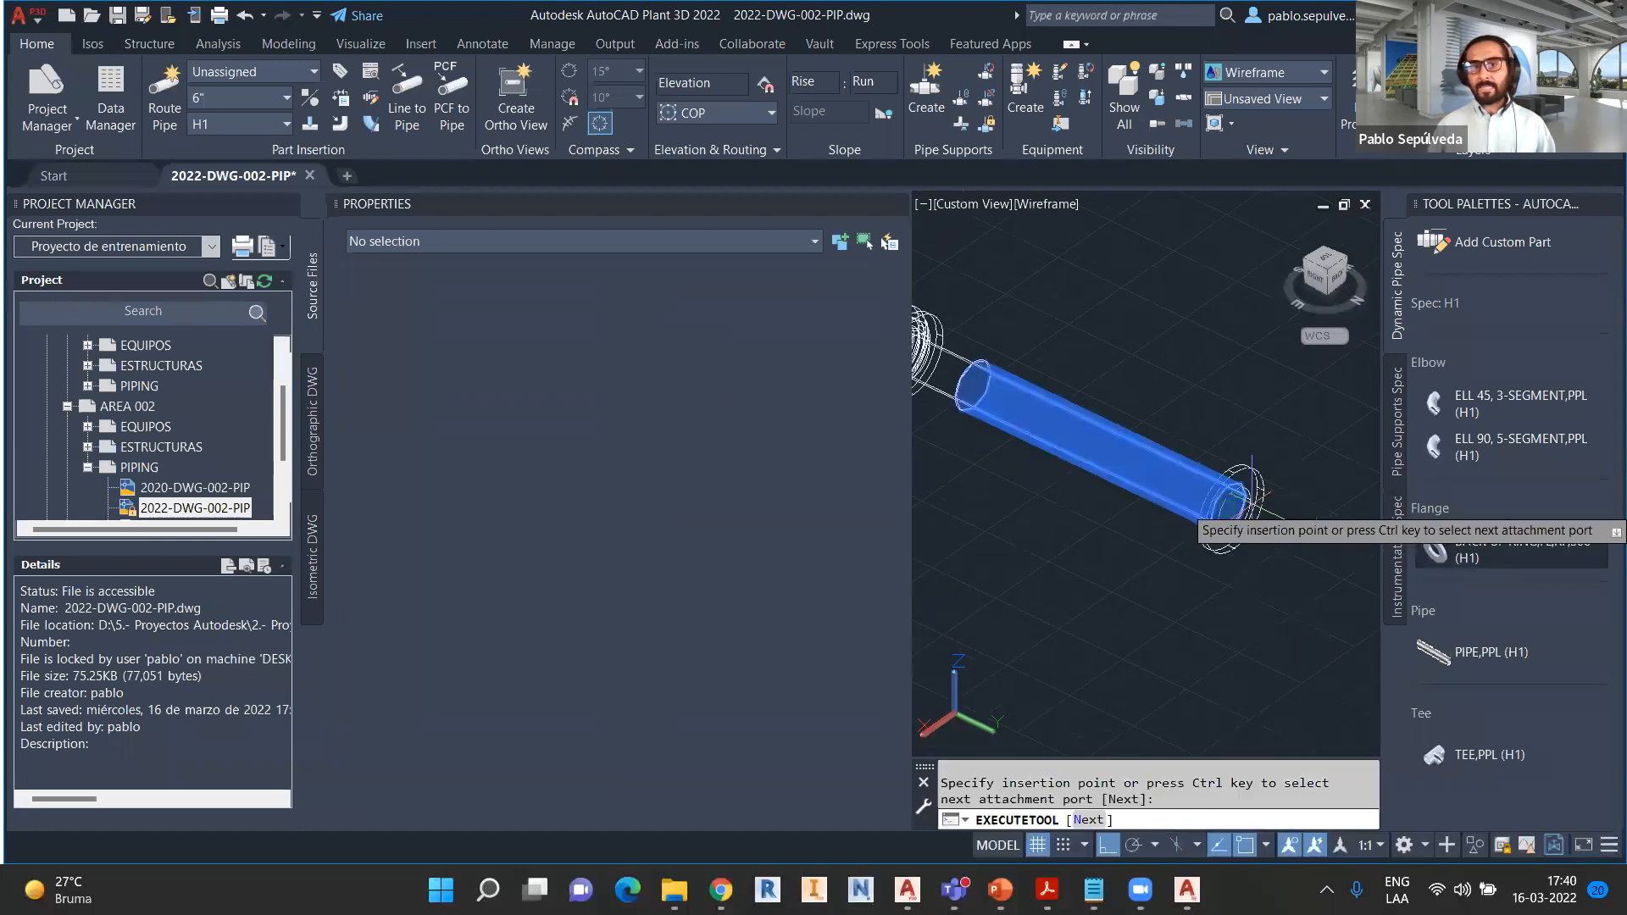
click(1295, 539)
key(Return)
key(Escape)
scroll(1319, 546, up, 2)
key(Delete)
middle_drag(1354, 542, 1215, 453)
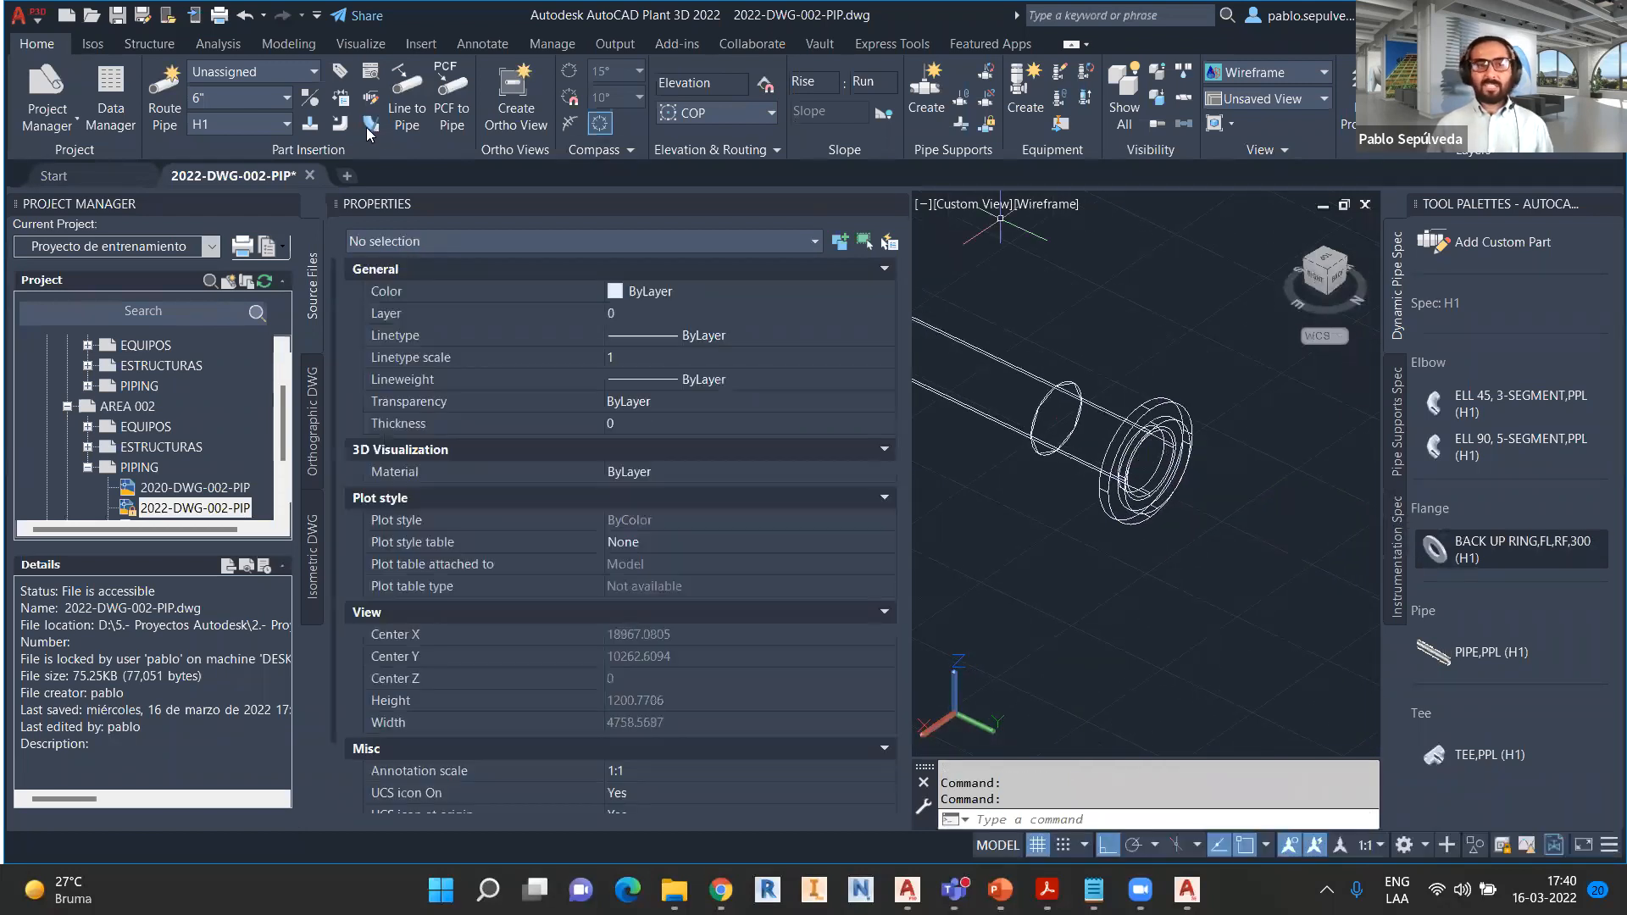
- Change the current pipe spec to CS300
click(280, 132)
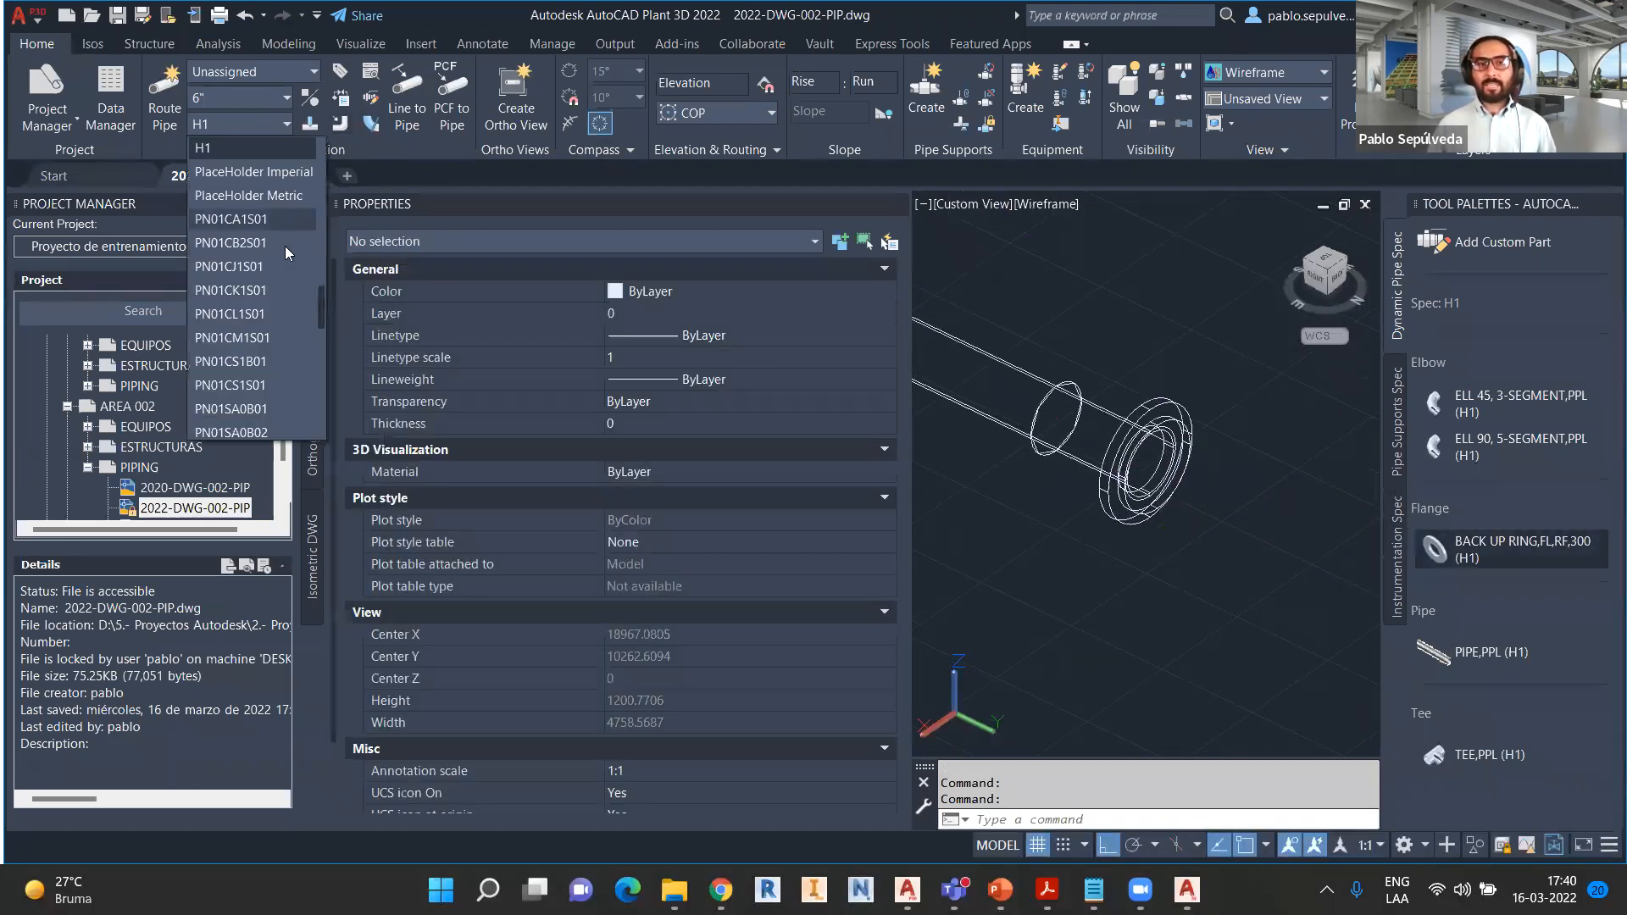
scroll(254, 268, up, 5)
scroll(252, 265, down, 1)
click(249, 175)
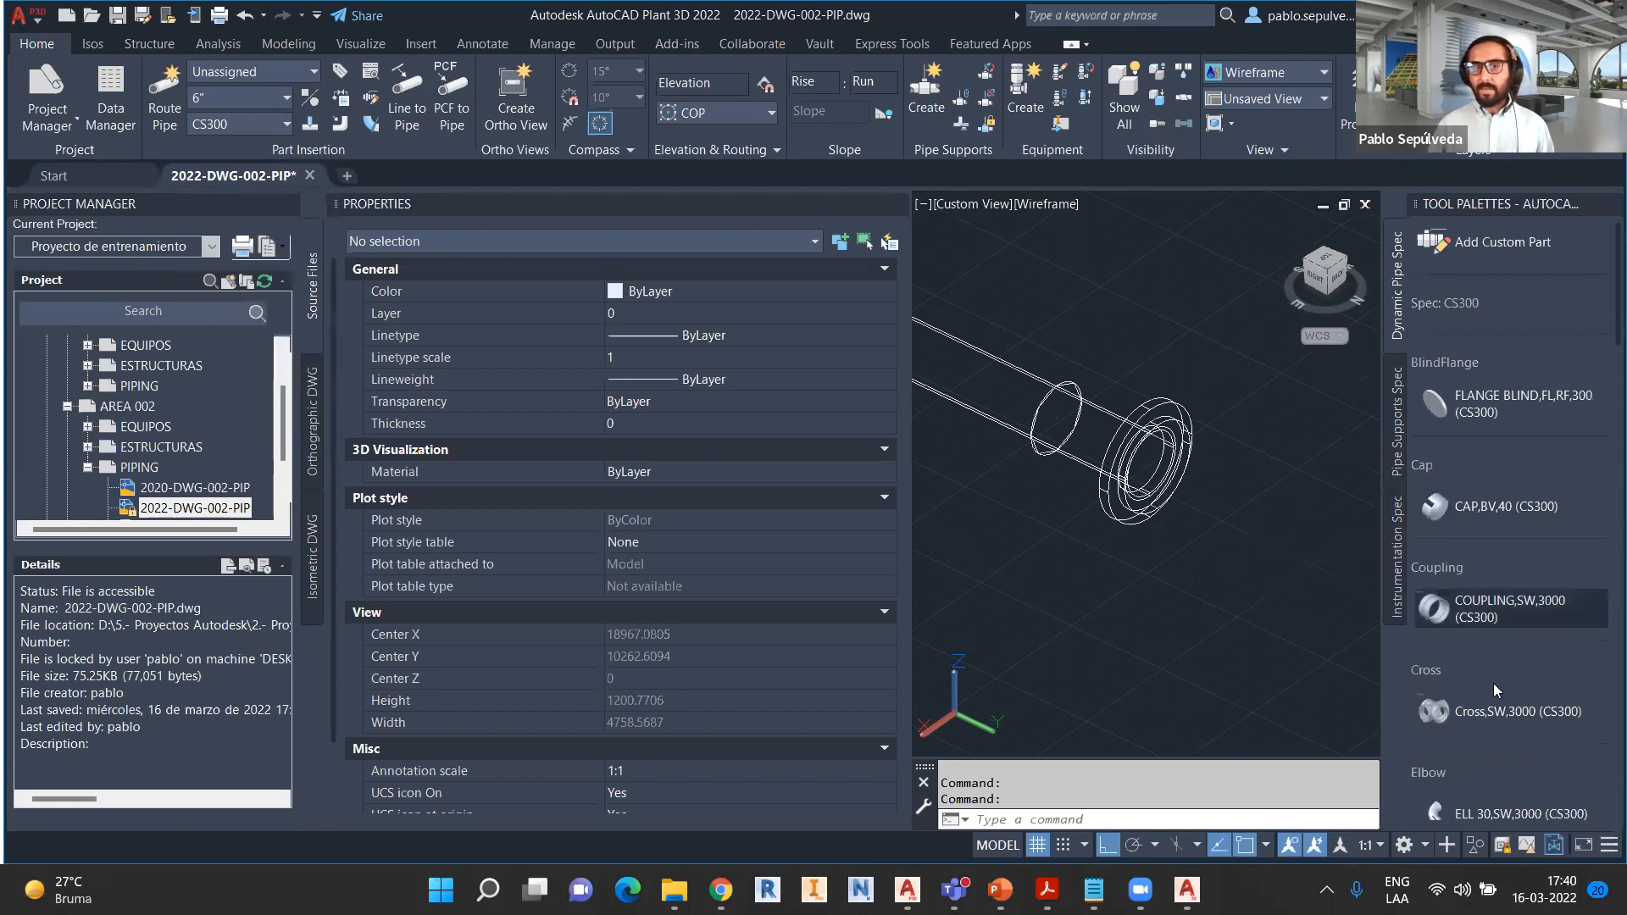
- Insert FLANGE SW,FL,RF,300 (CS300) against the back up ring at the end of the H1 pipe
scroll(1525, 600, down, 2)
scroll(1524, 610, down, 6)
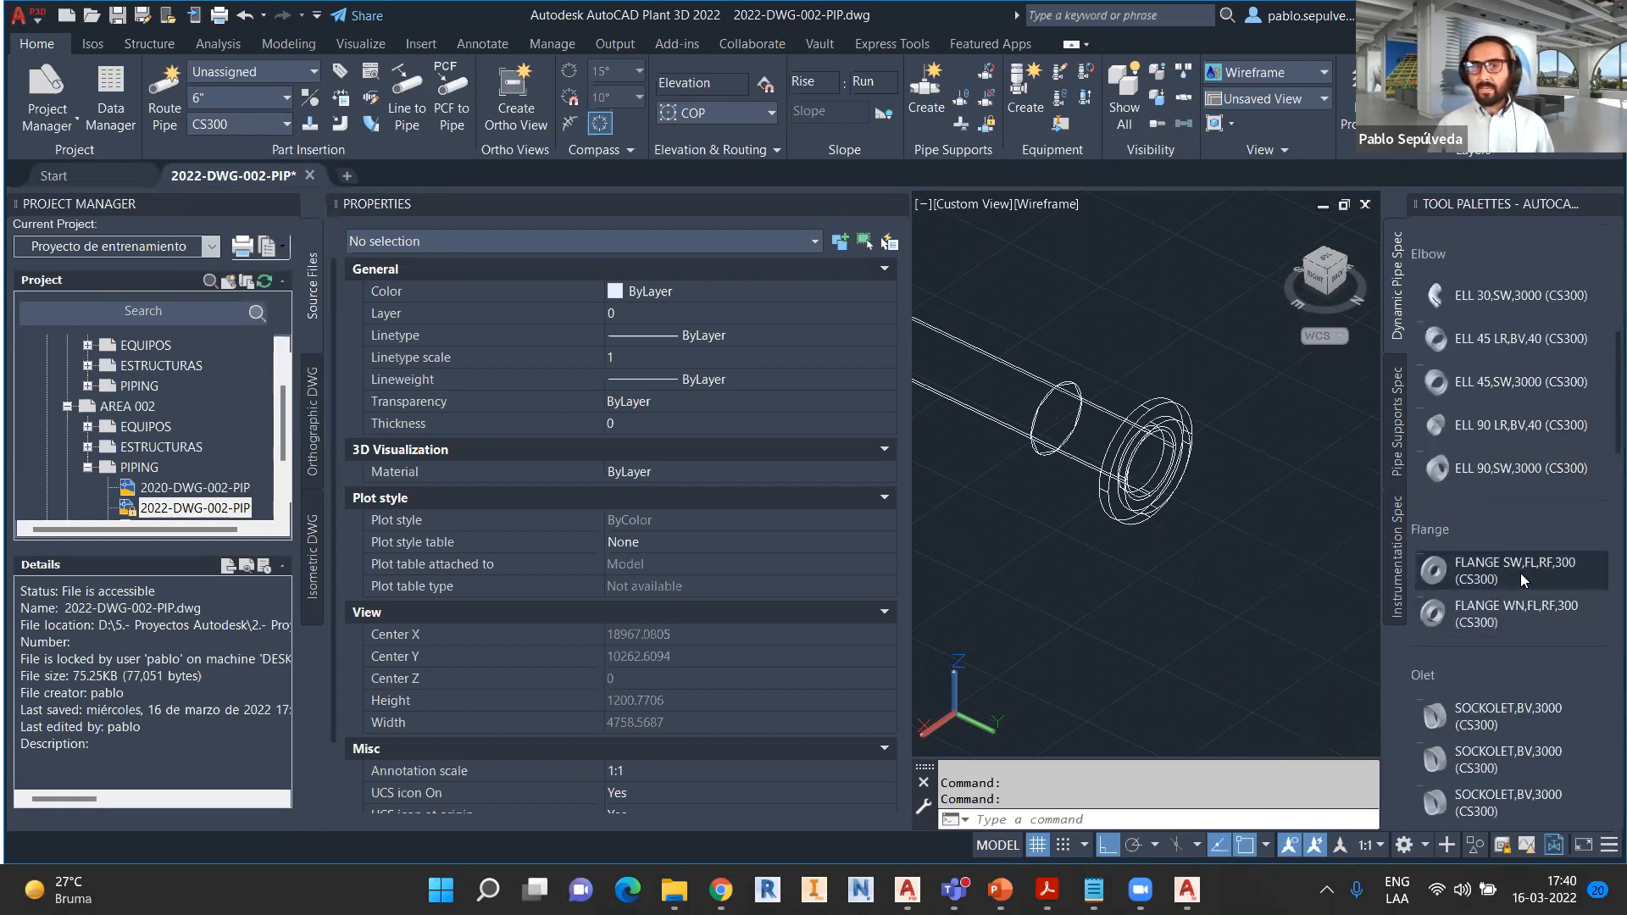
click(1515, 571)
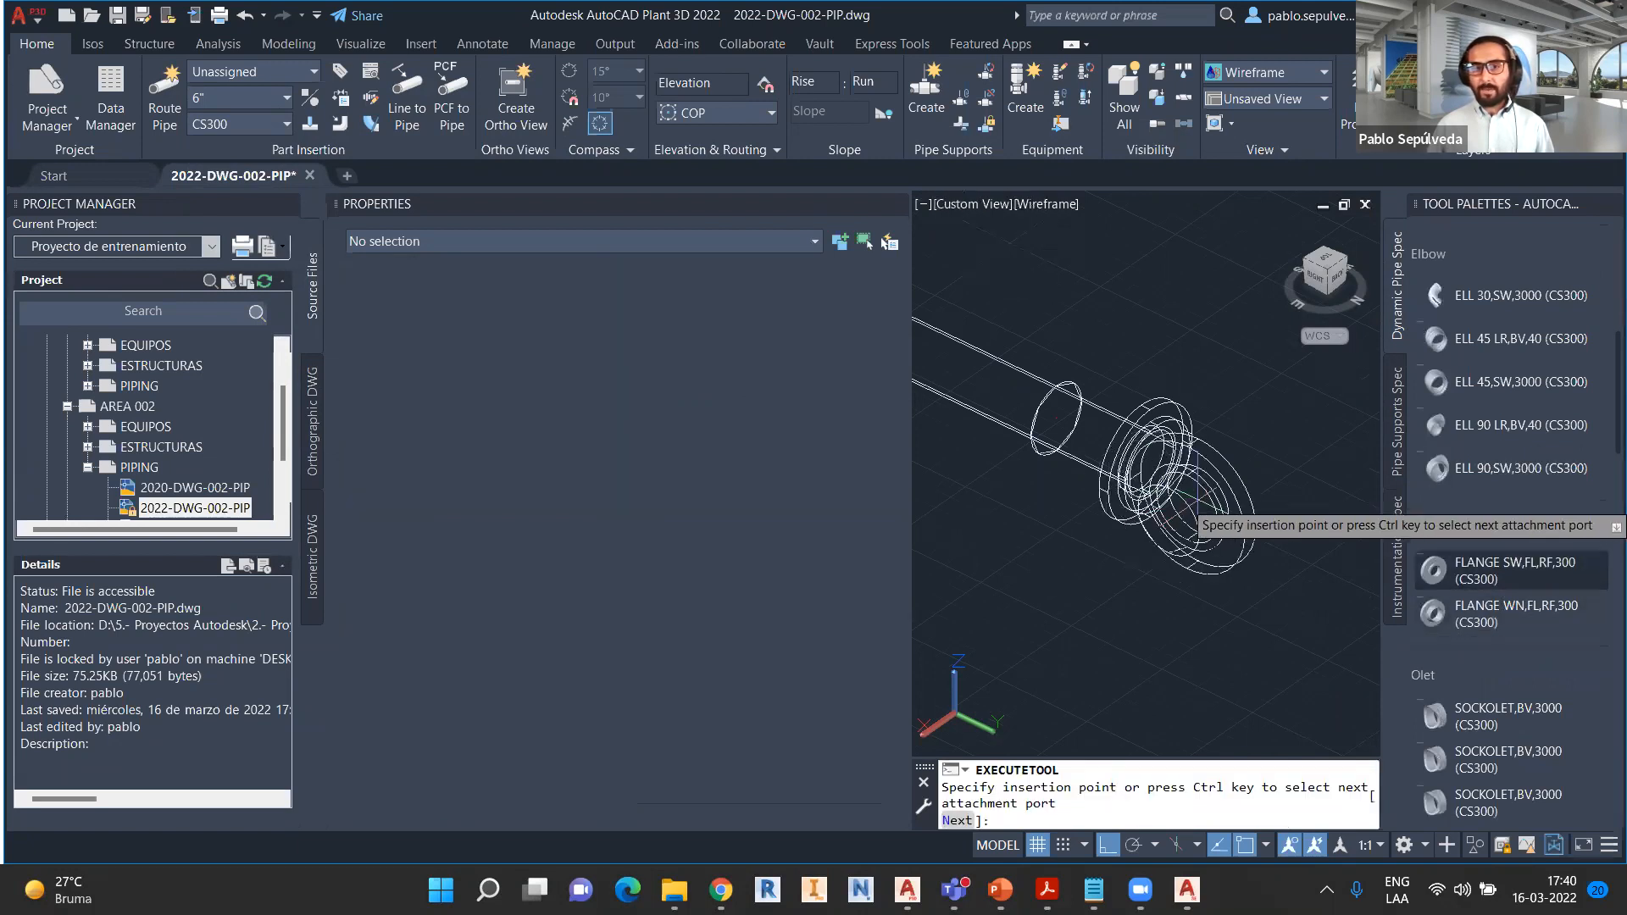
click(1156, 466)
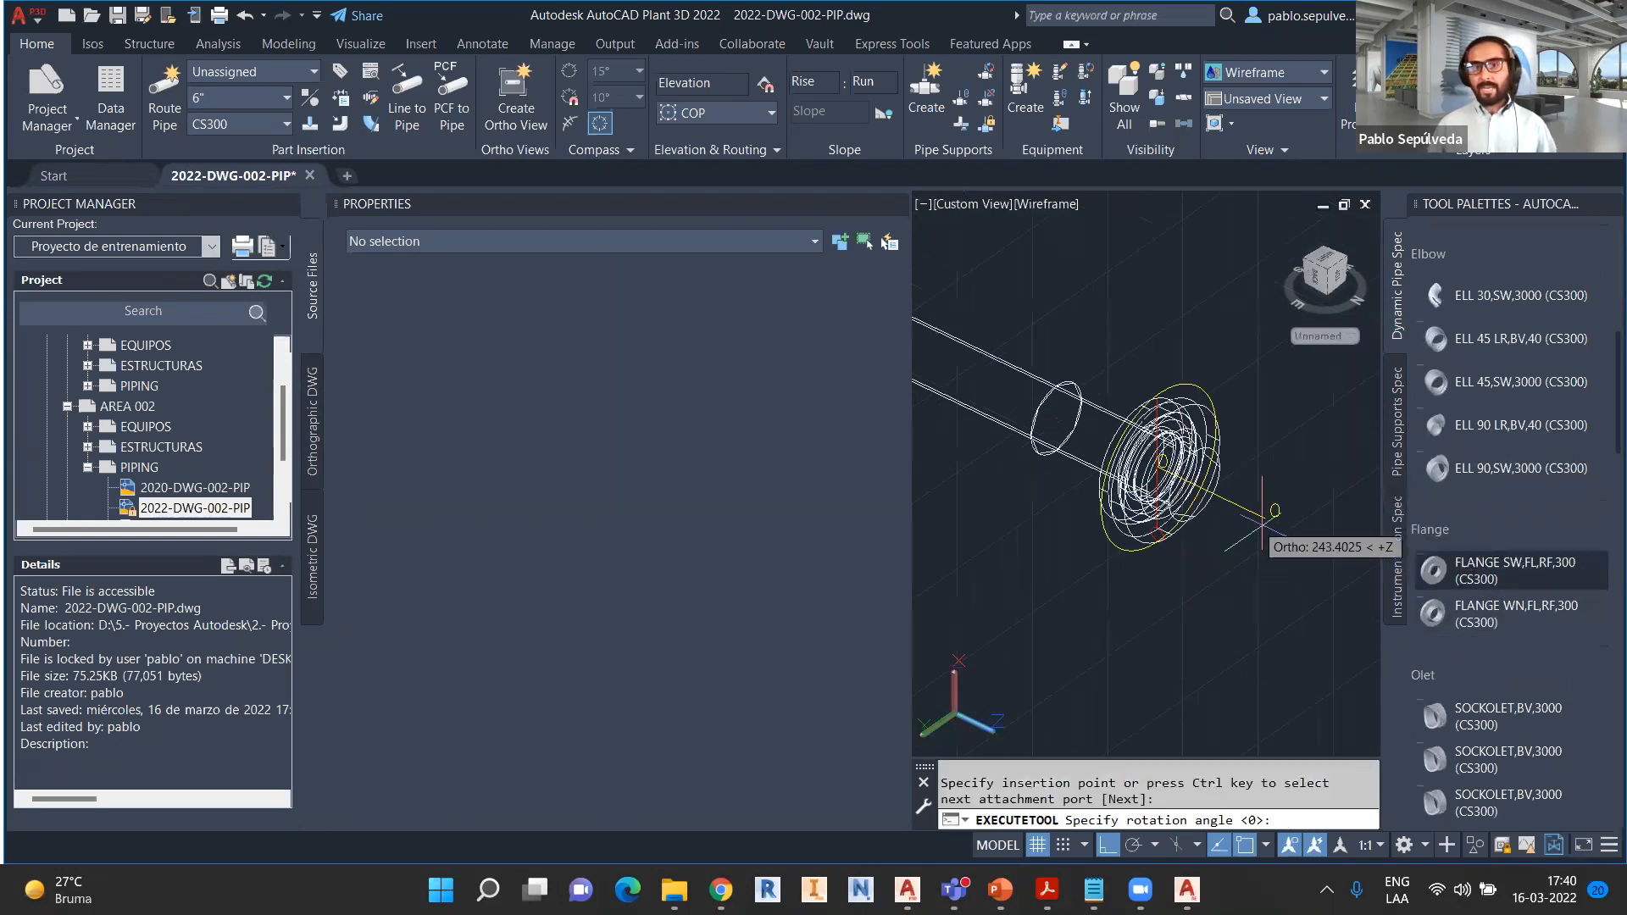
click(1267, 549)
key(Escape)
- Route CS300 pipe straight from the socket weld flange for about 1826 units and finish with an elbow and a short perpendicular leg
click(1221, 498)
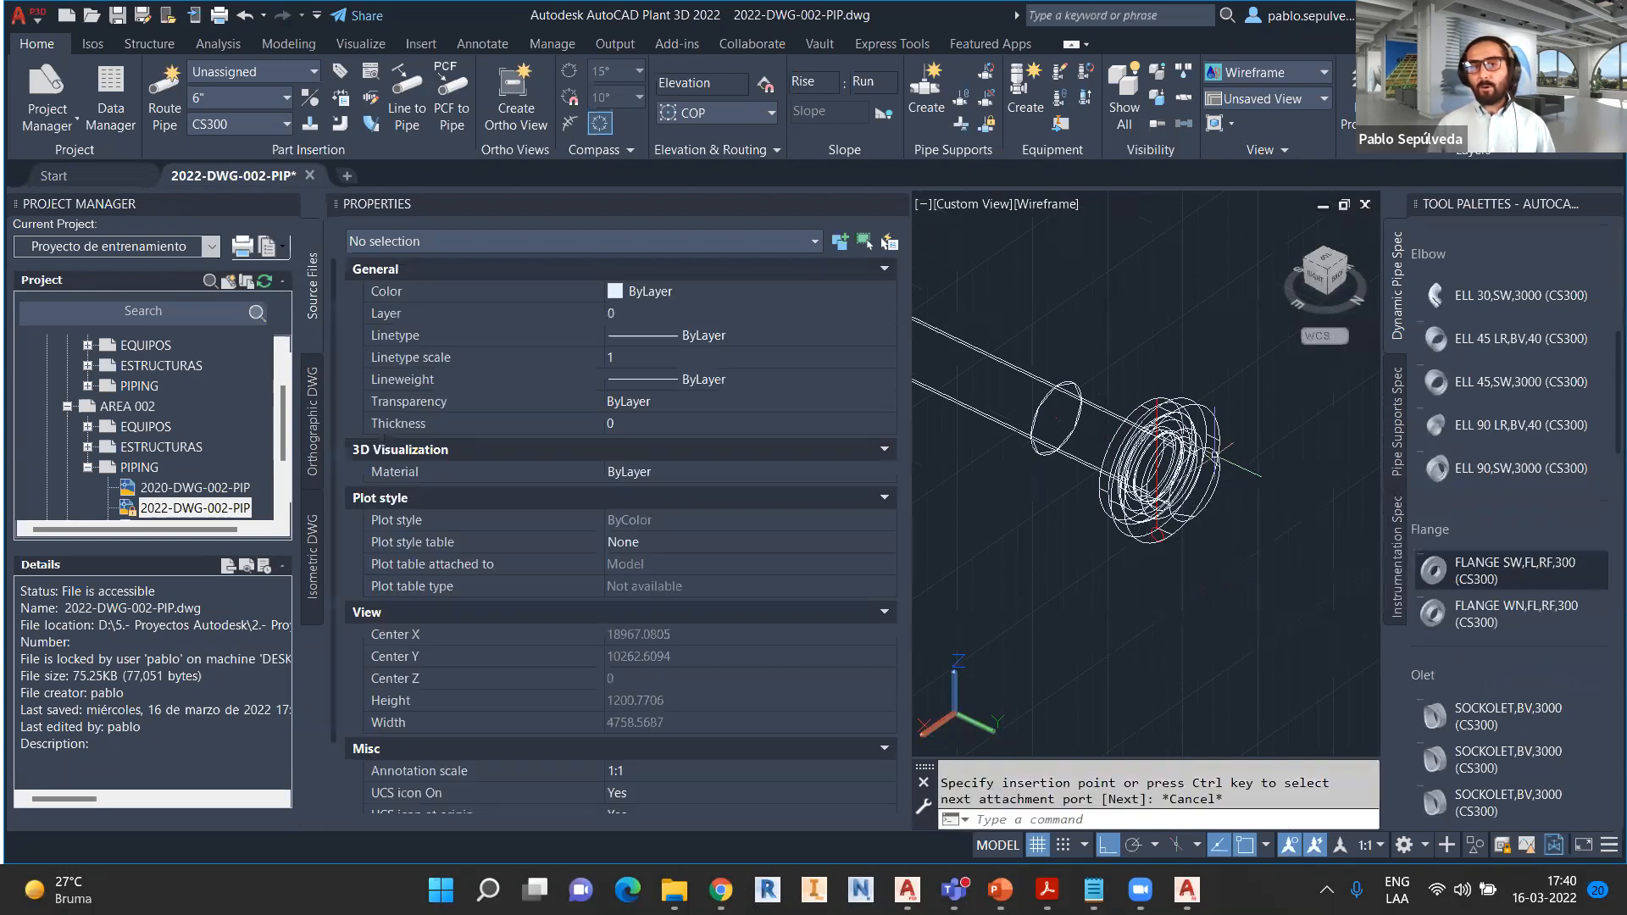
click(1221, 497)
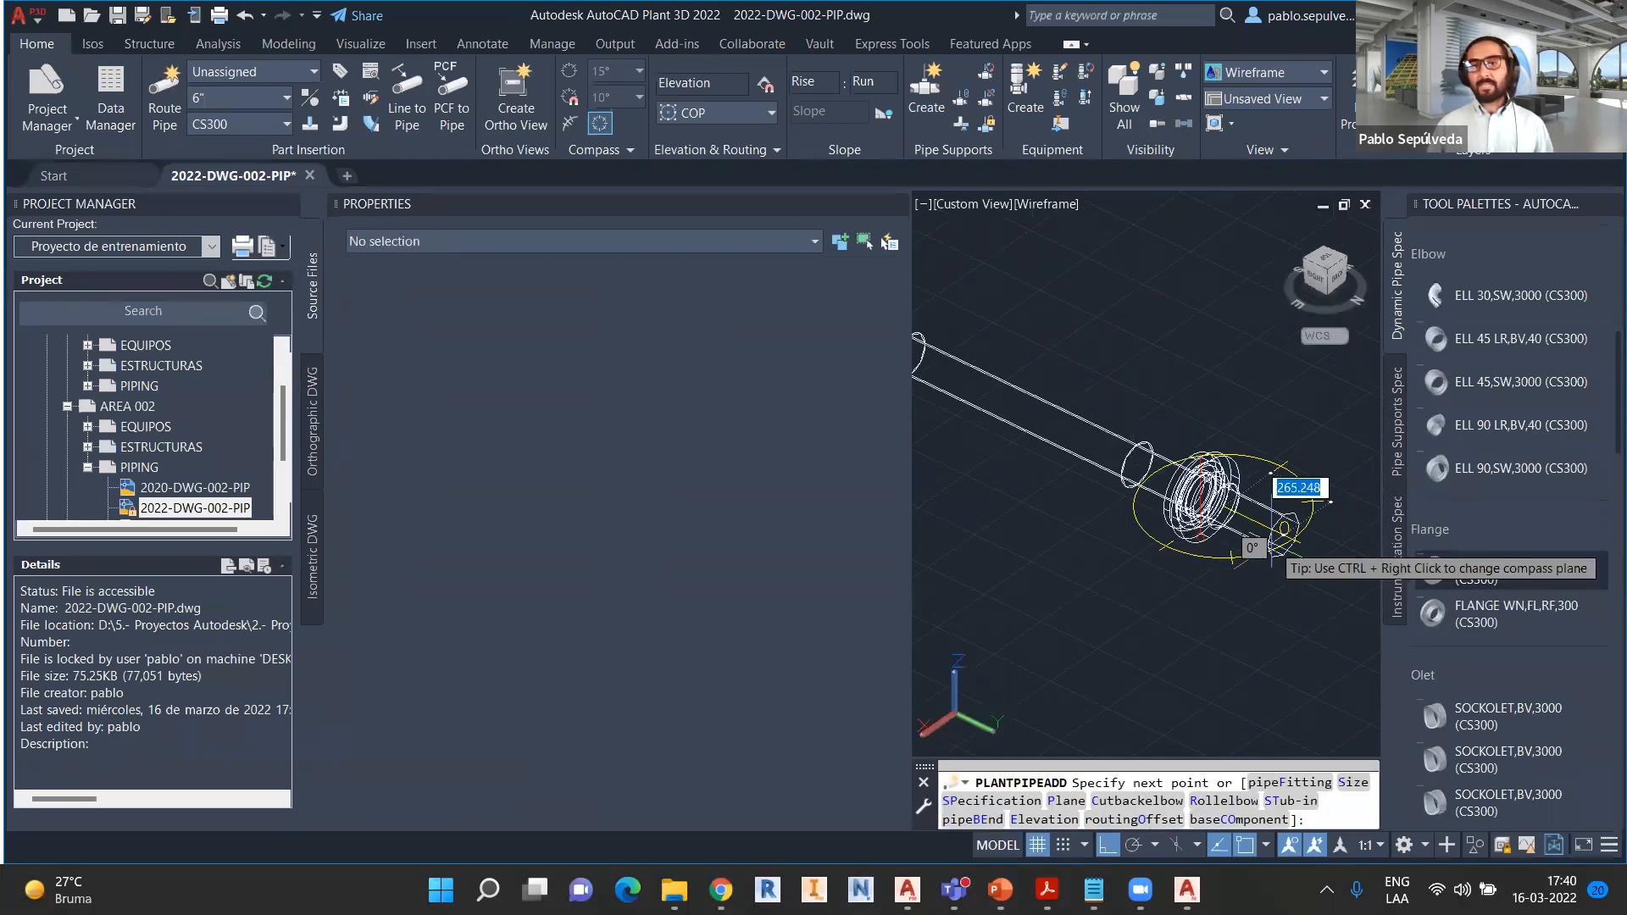
scroll(1280, 551, down, 6)
middle_drag(1274, 587, 1164, 576)
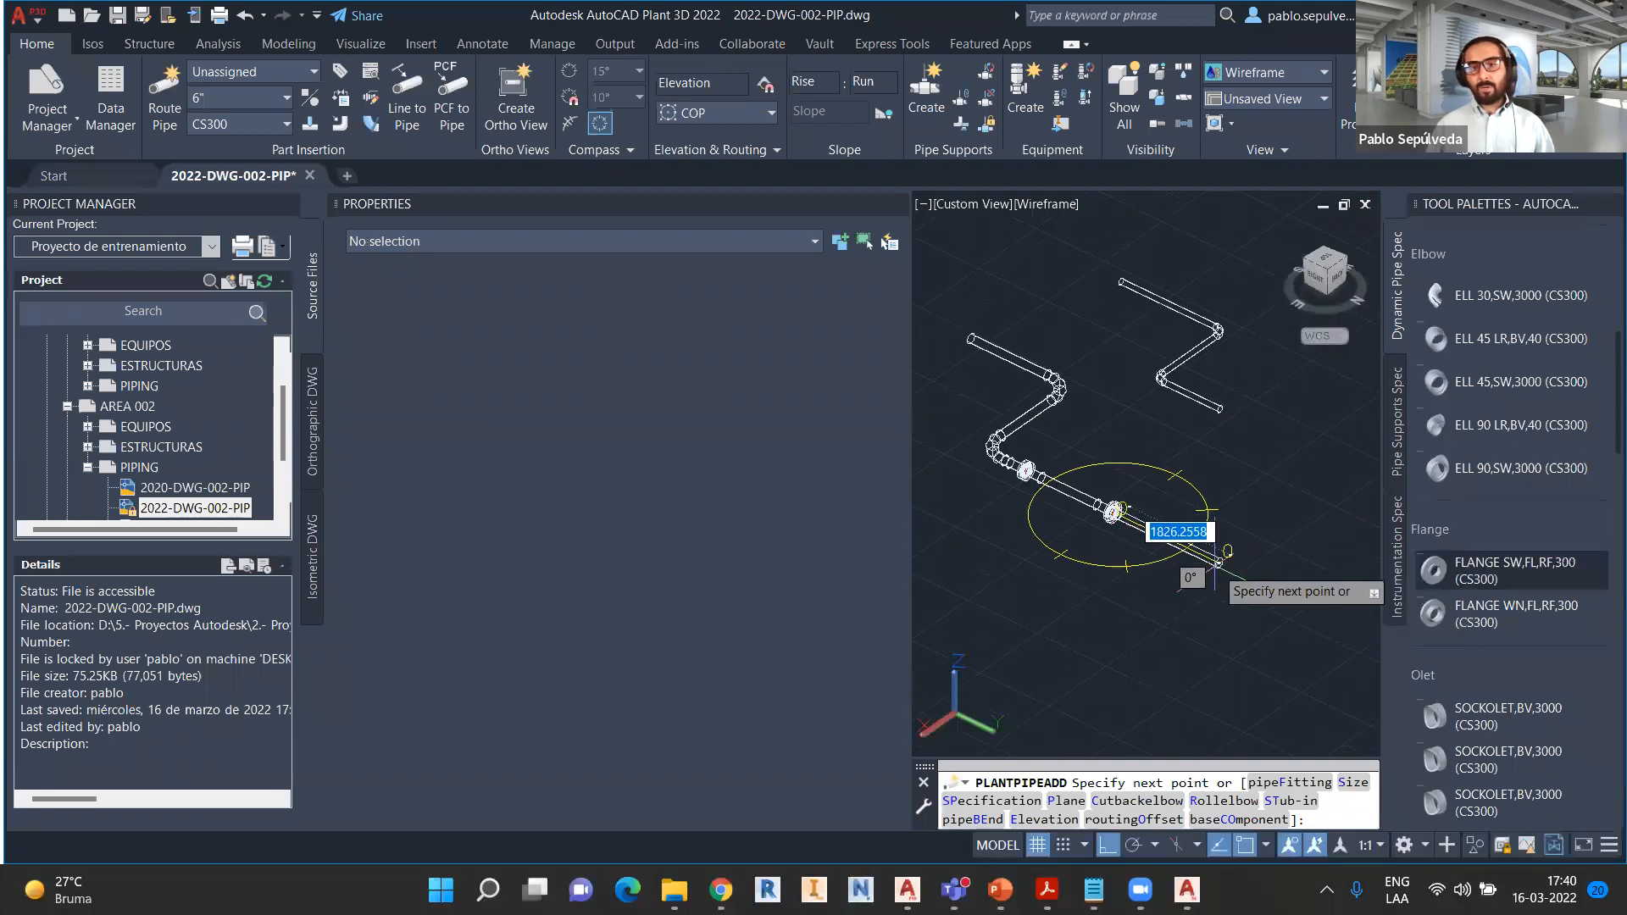
click(1218, 562)
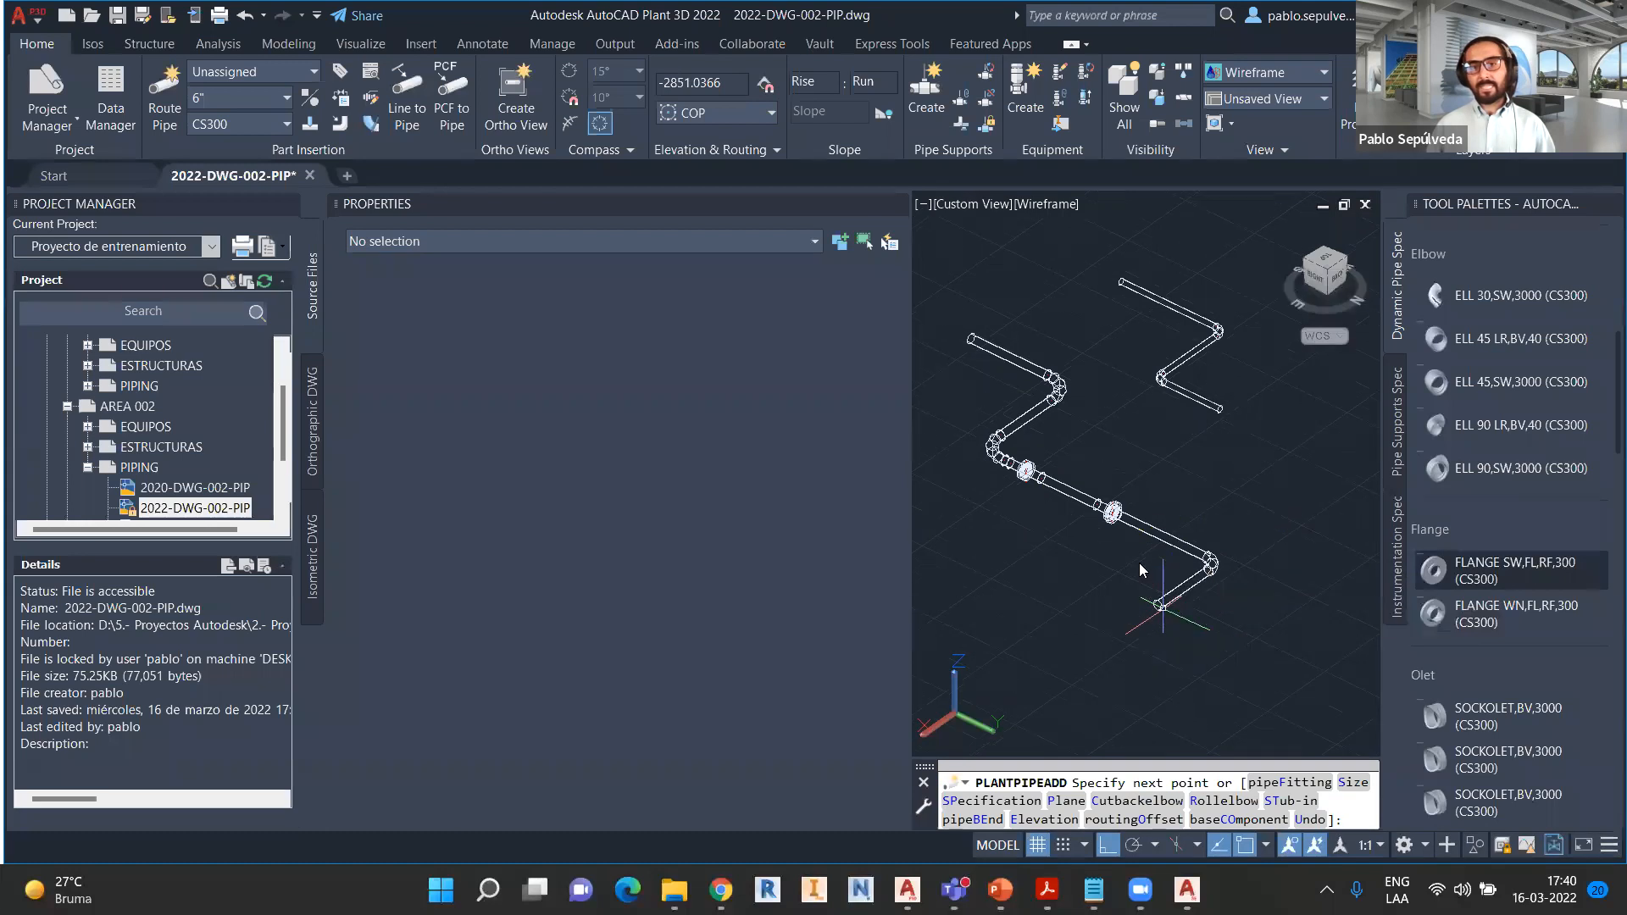
key(Escape)
key(Escape)
- Examine the flanged connection between the H1 and CS300 pipes and the properties of the adjoining CS300 pipe
scroll(1163, 605, up, 5)
shift+middle_drag(1100, 509, 1180, 508)
shift+middle_drag(1038, 354, 1125, 406)
click(1123, 407)
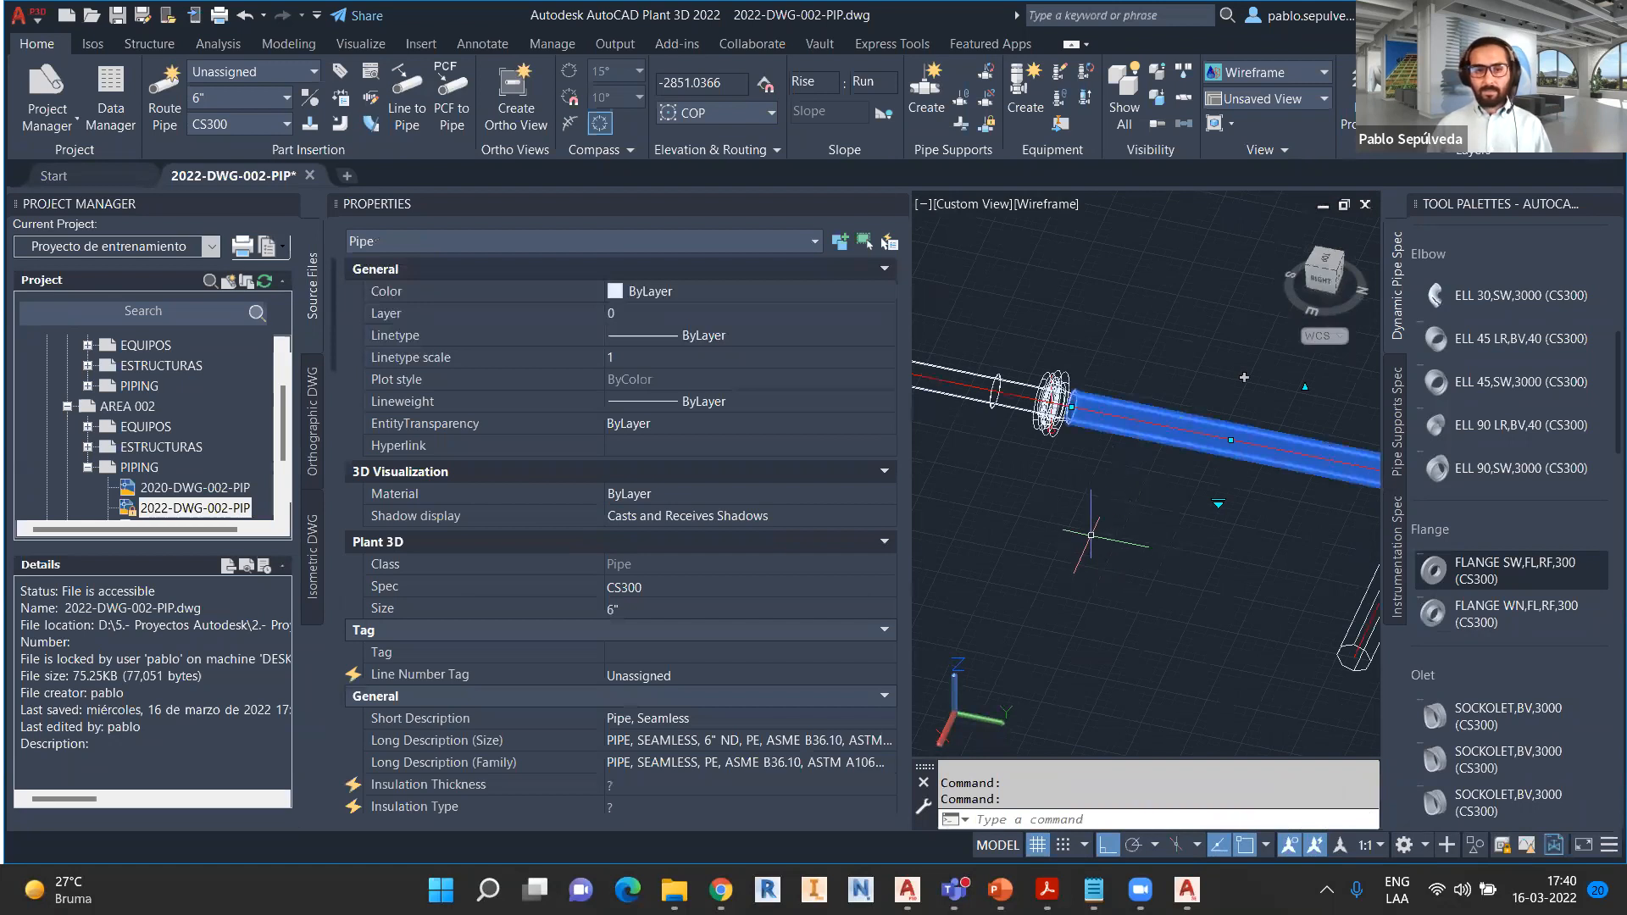
shift+middle_drag(1029, 488, 1032, 489)
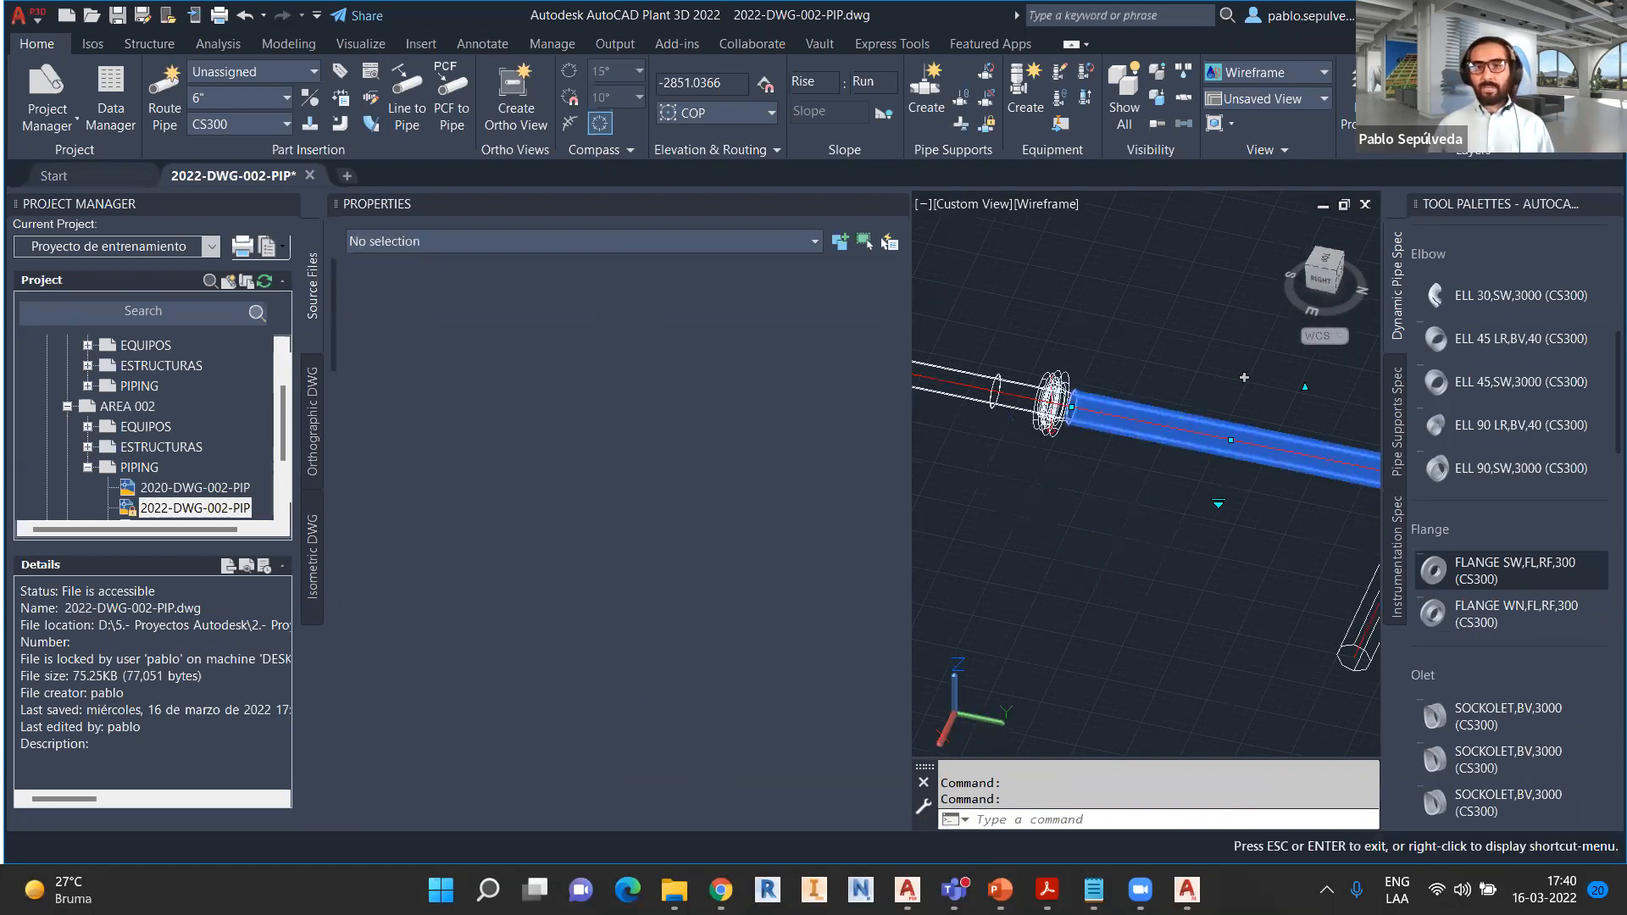
middle_drag(1244, 377, 1332, 417)
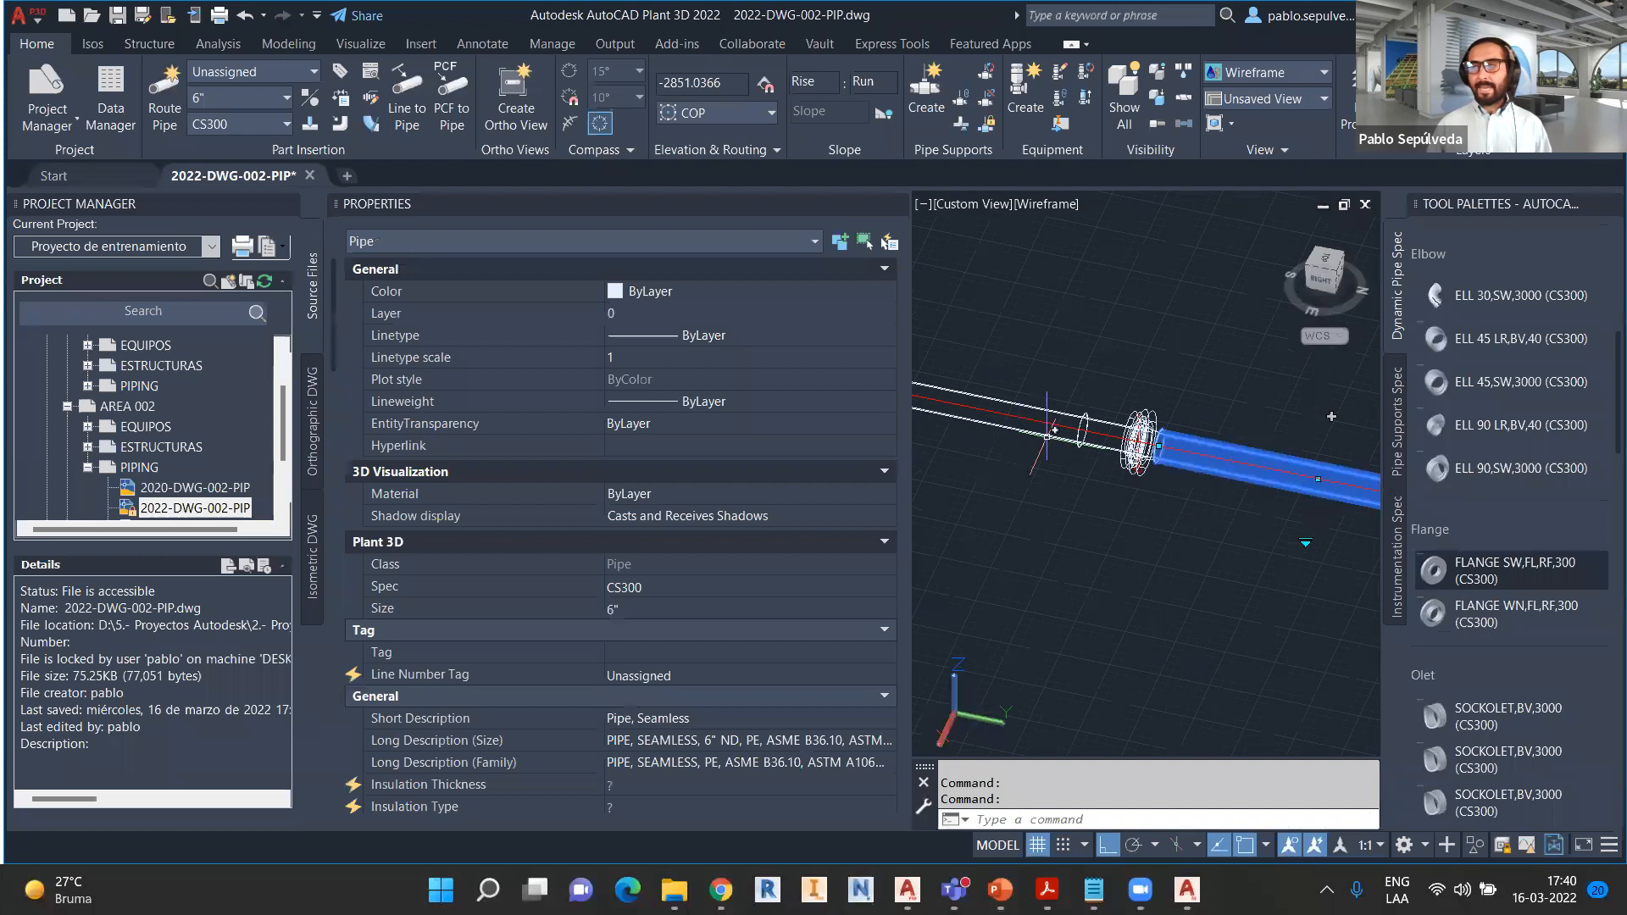